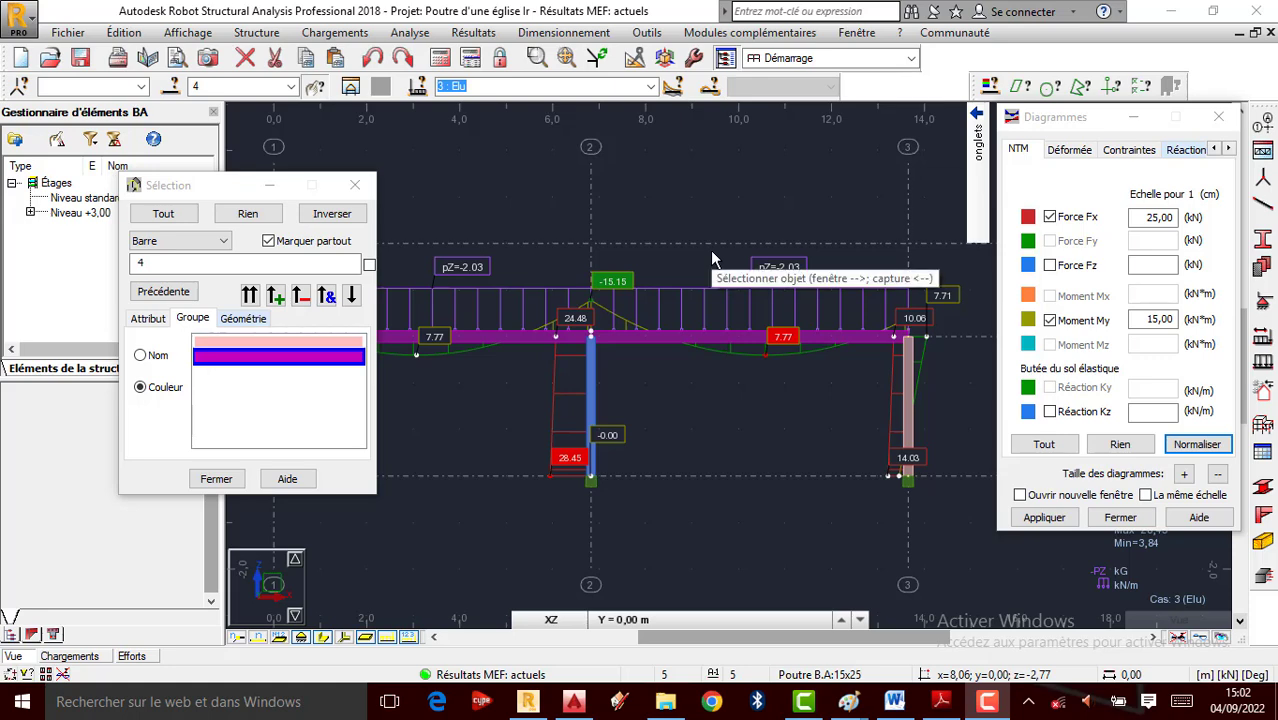
# Bring the building photo up in Paint
pyautogui.scroll(-1, 712, 258)
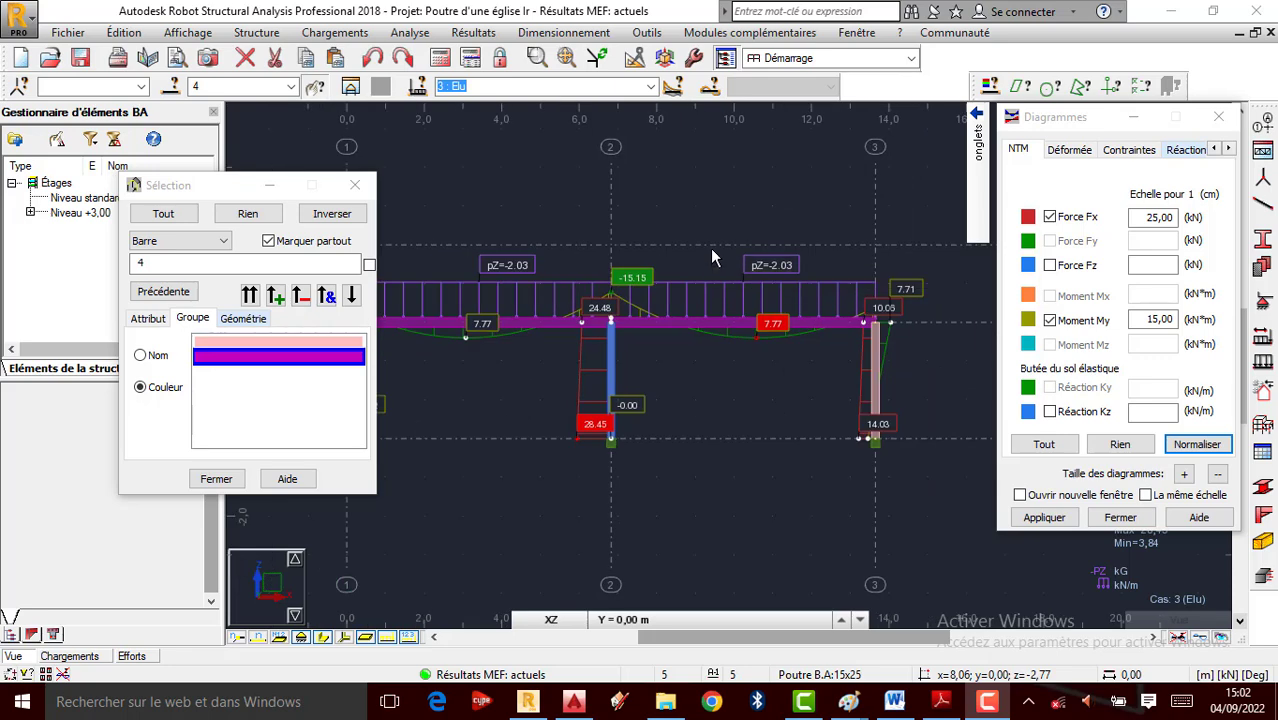
pyautogui.scroll(1, 712, 257)
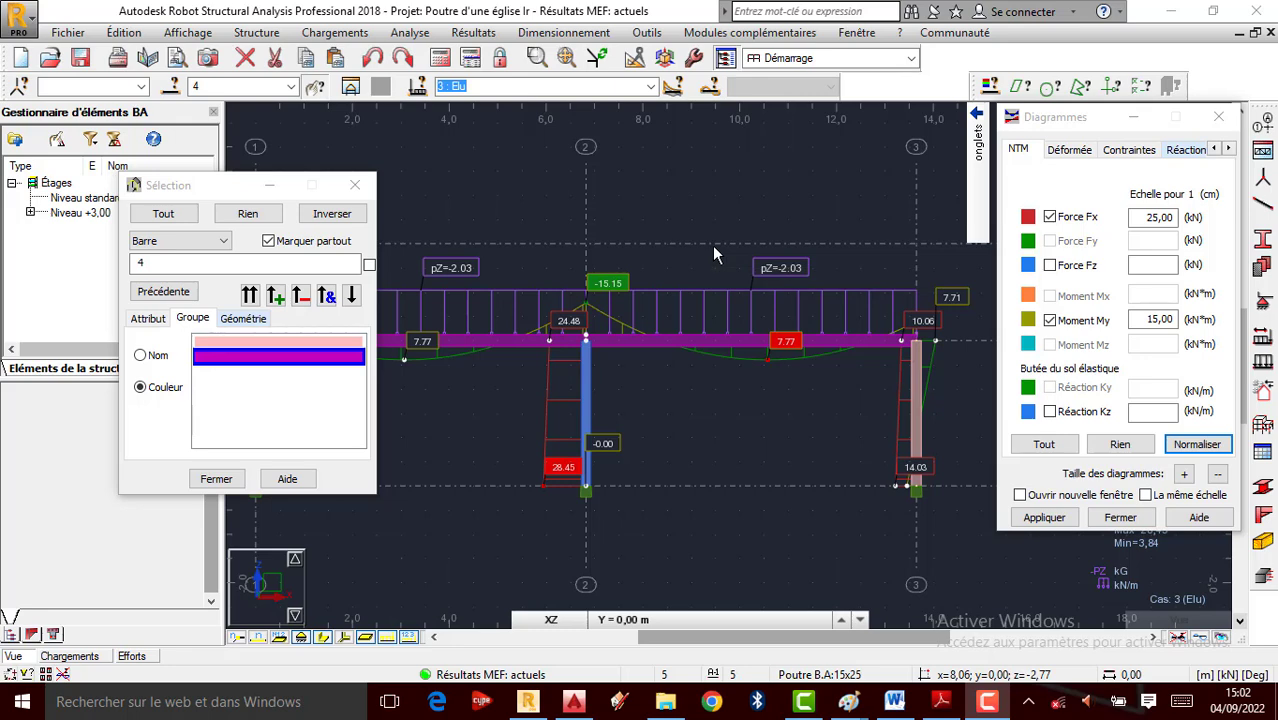
pyautogui.scroll(-1, 734, 240)
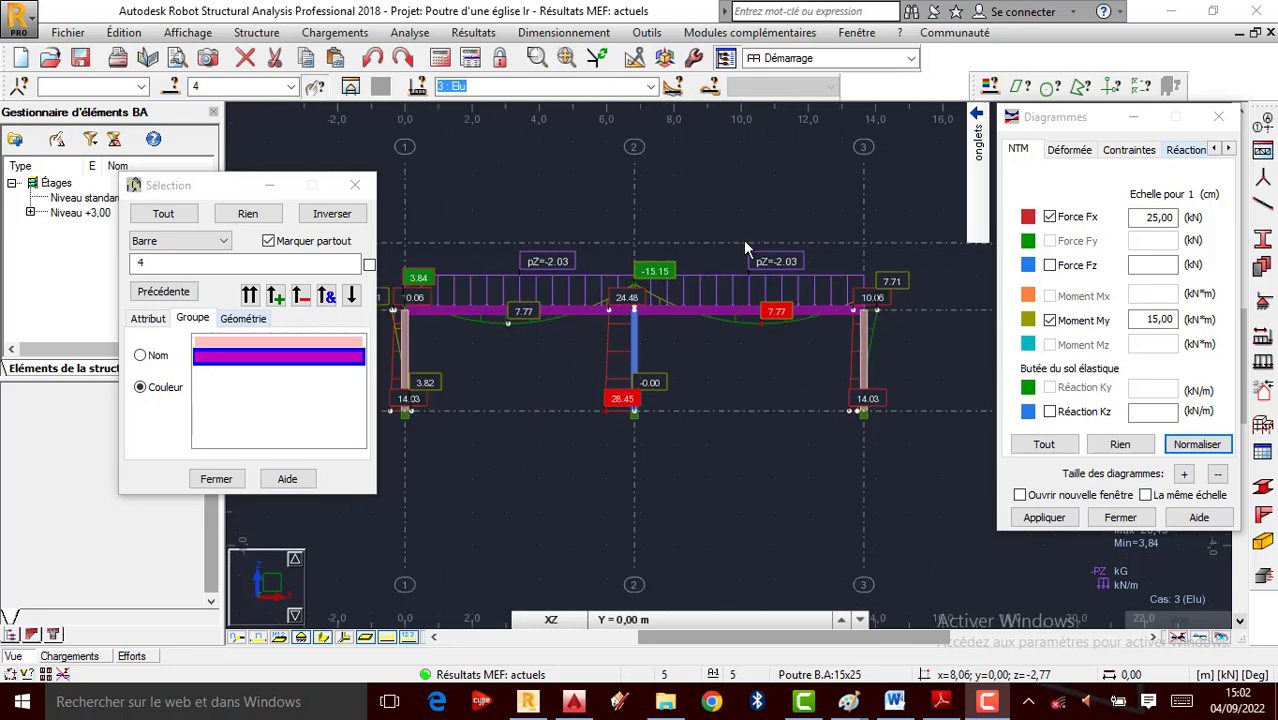
pyautogui.scroll(1, 673, 240)
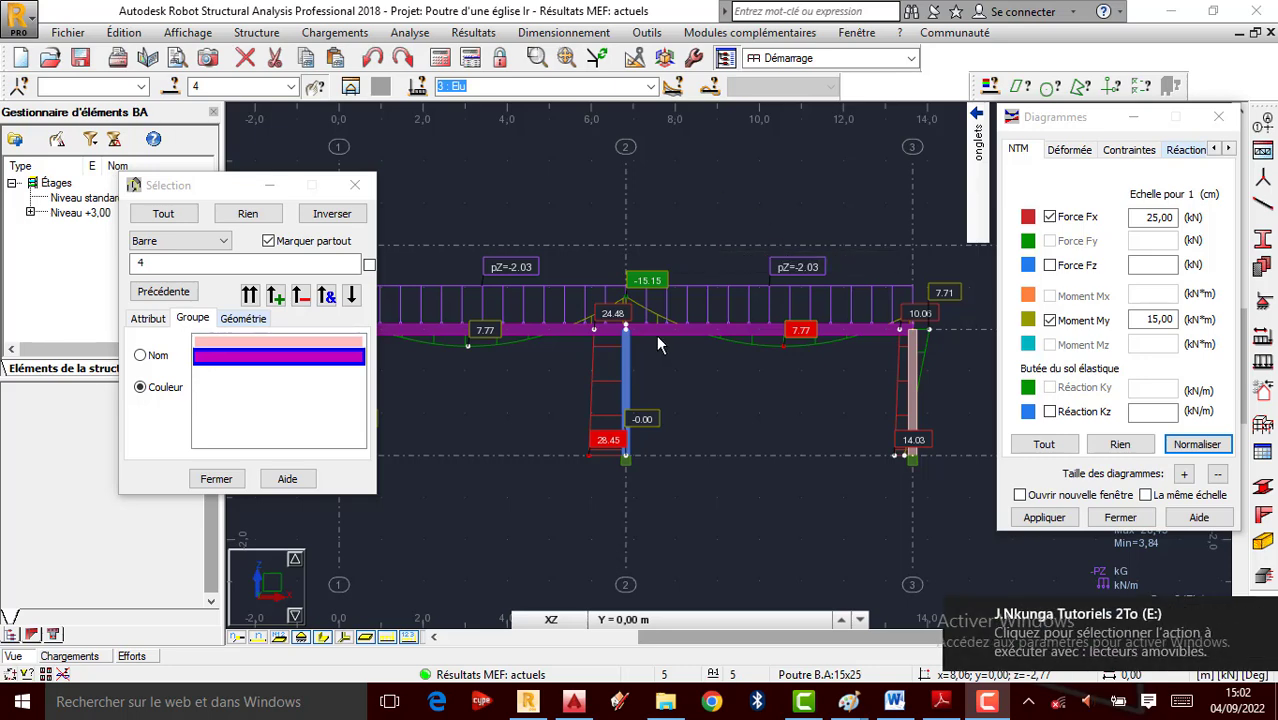
pyautogui.scroll(-1, 684, 344)
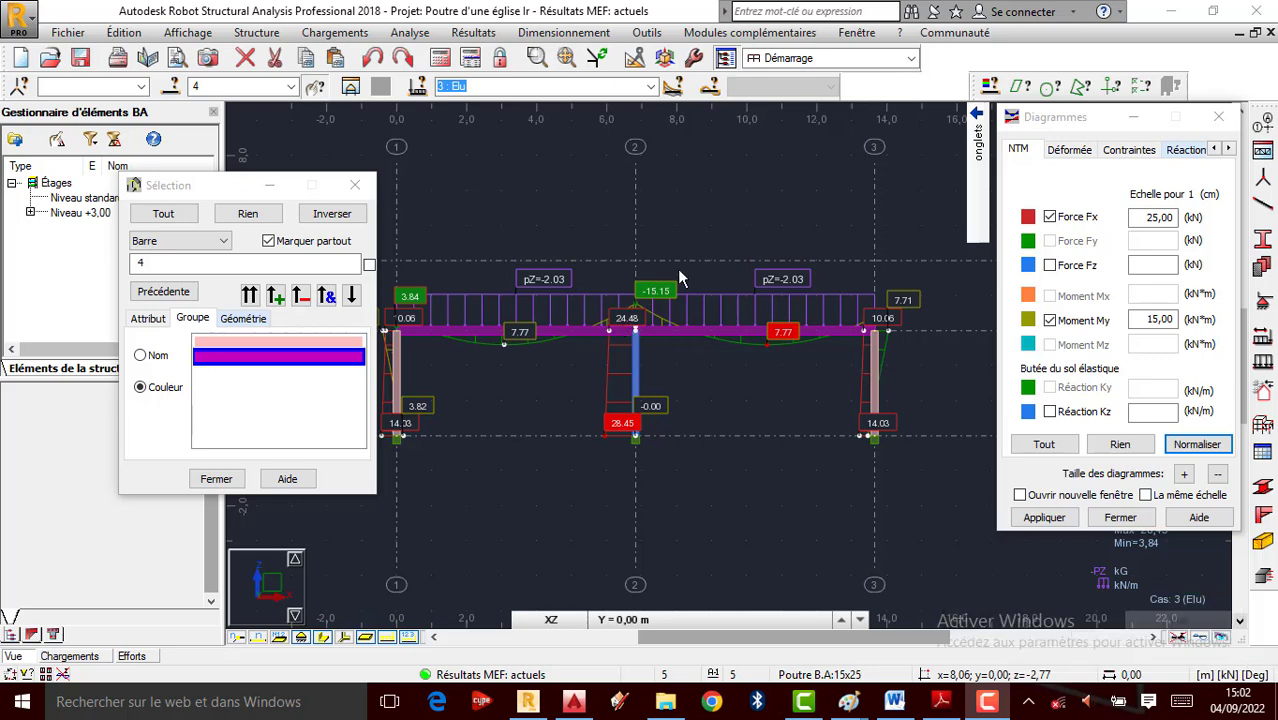
pyautogui.scroll(1, 679, 278)
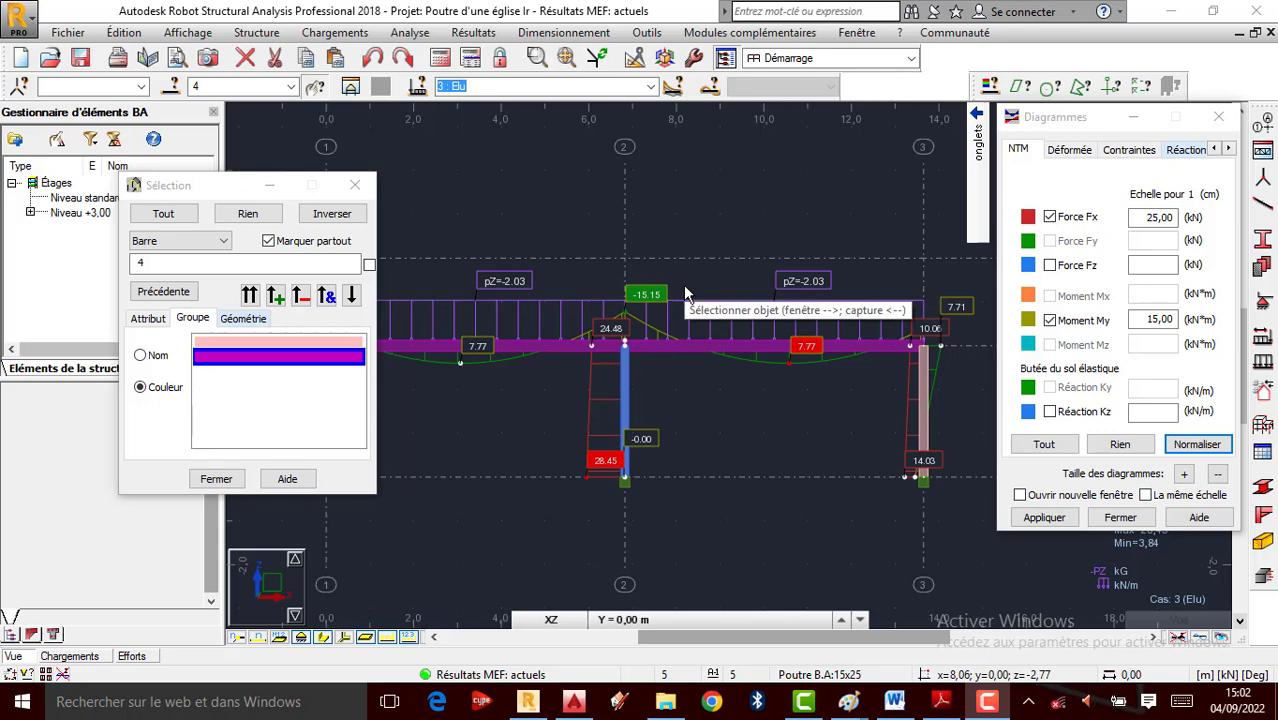
pyautogui.scroll(1, 687, 280)
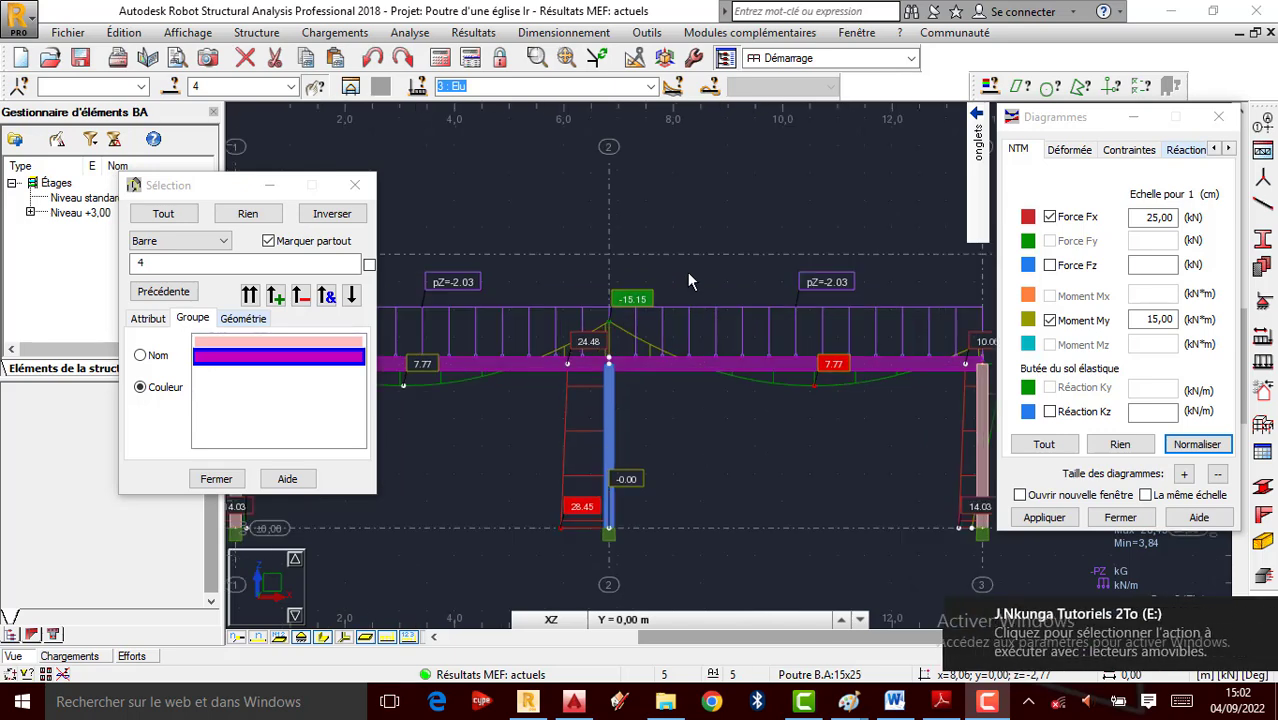
pyautogui.scroll(-1, 687, 280)
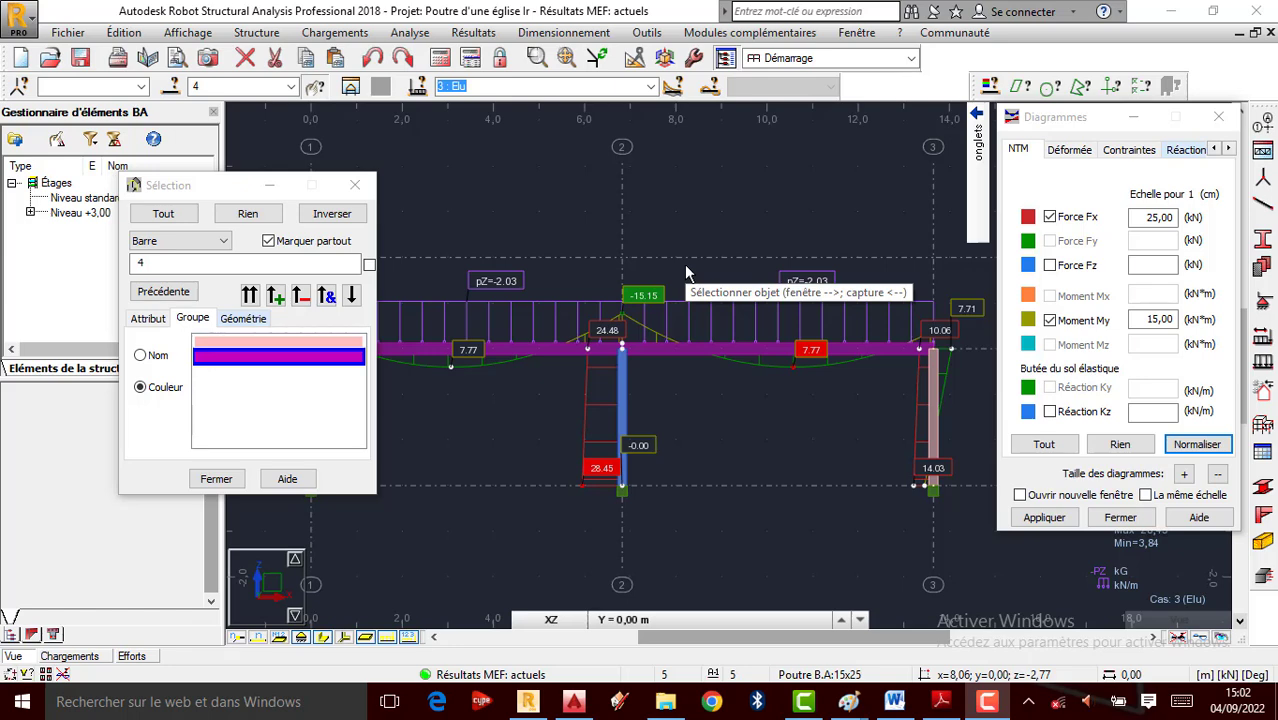
pyautogui.scroll(1, 622, 387)
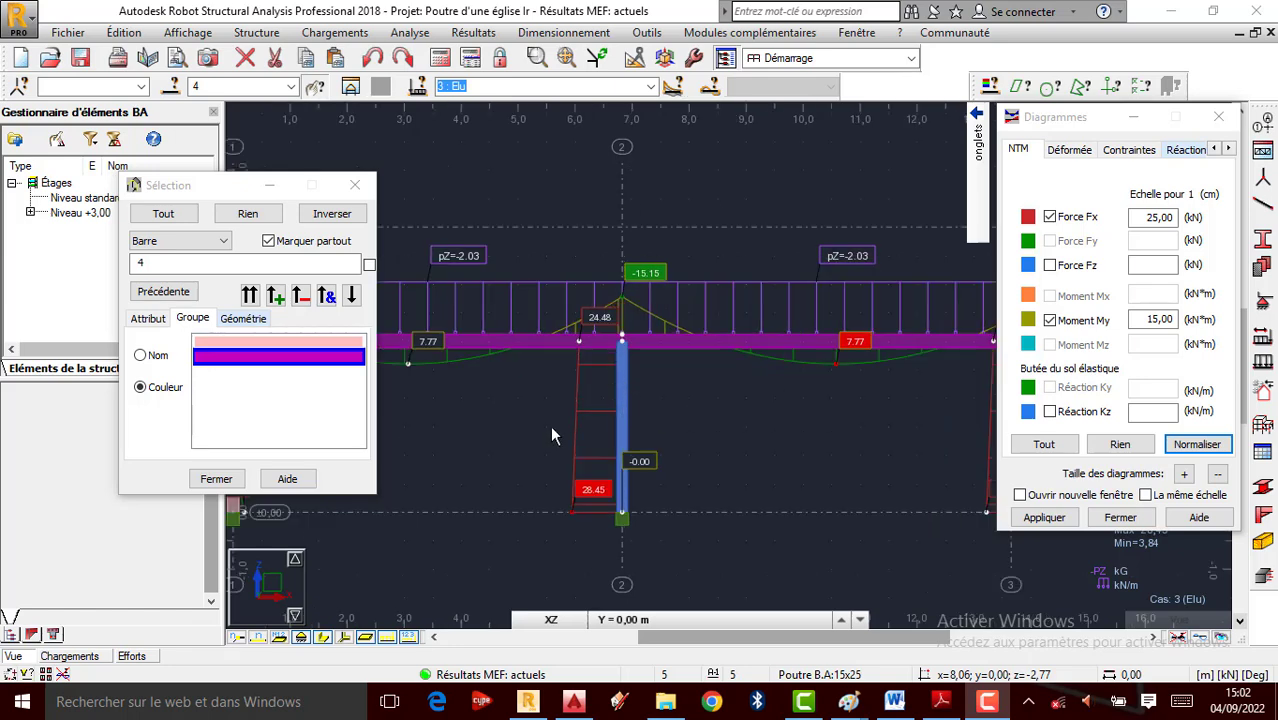
pyautogui.scroll(-1, 582, 383)
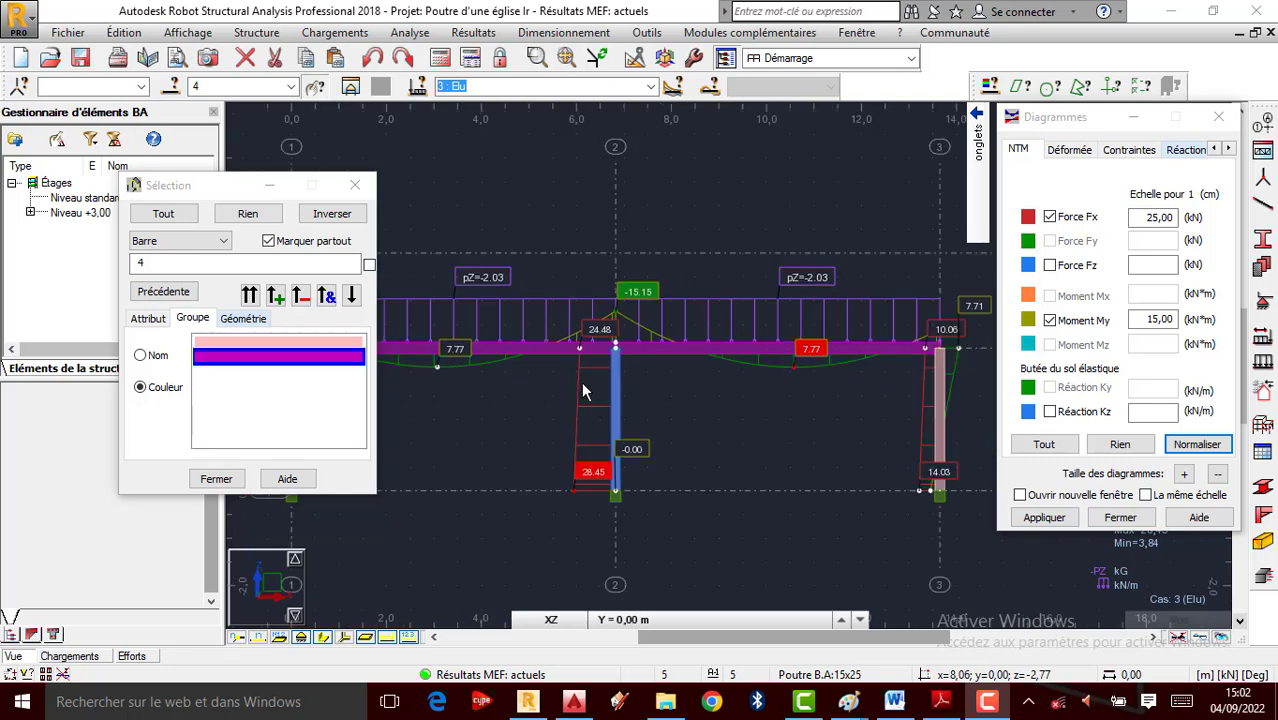
pyautogui.scroll(-1, 570, 374)
pyautogui.scroll(1, 673, 350)
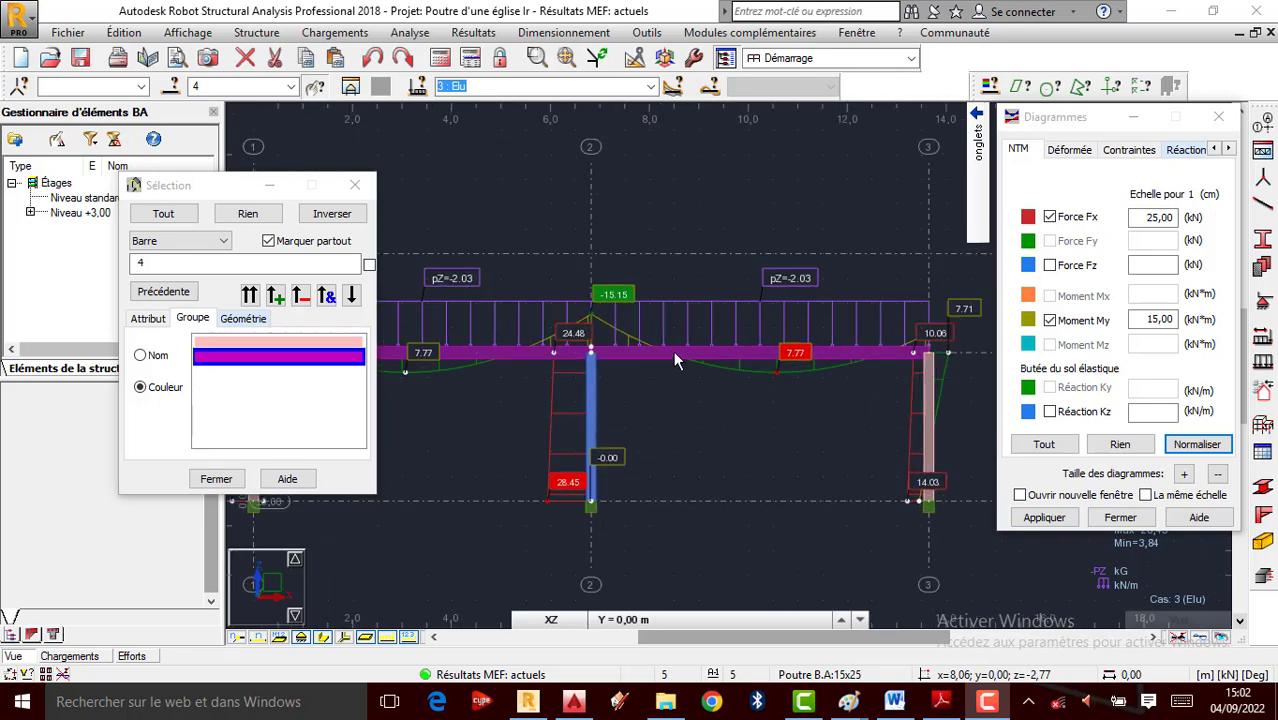
pyautogui.scroll(1, 867, 418)
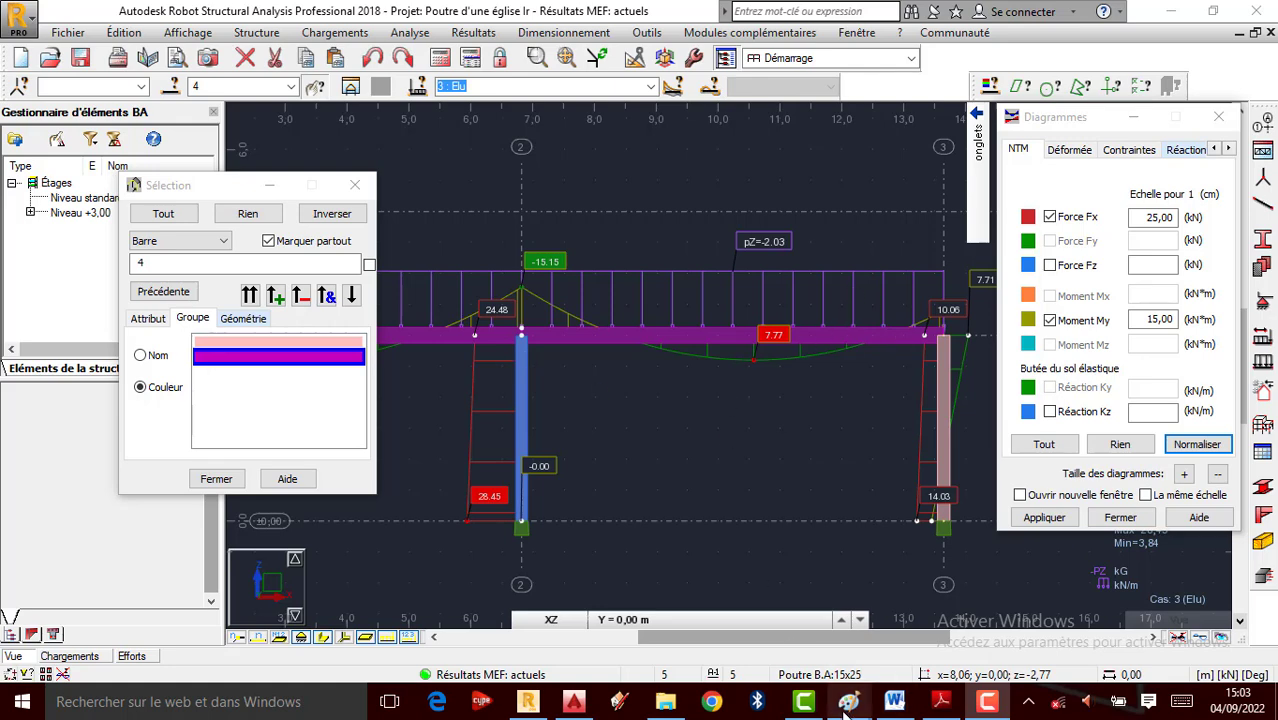
pyautogui.moveTo(849, 701)
pyautogui.click(702, 623)
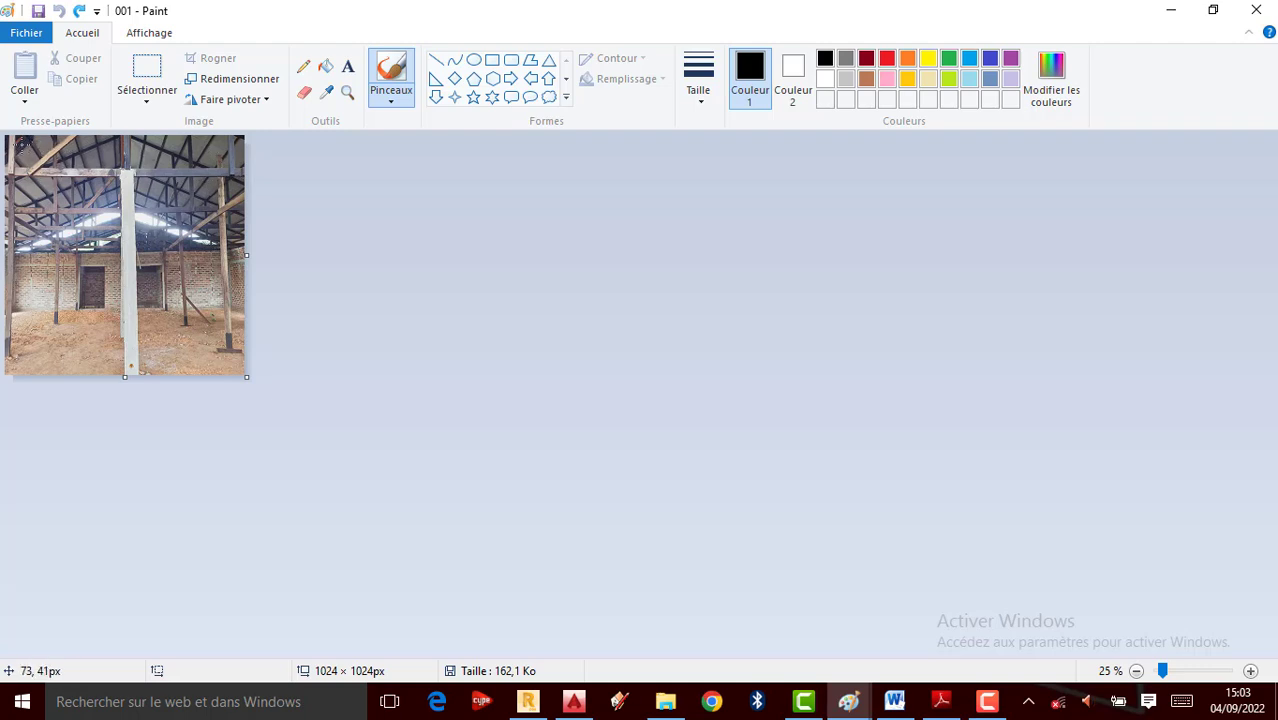
# Pick a thicker yellow brush and trace four lines across the roof beams
pyautogui.click(11, 161)
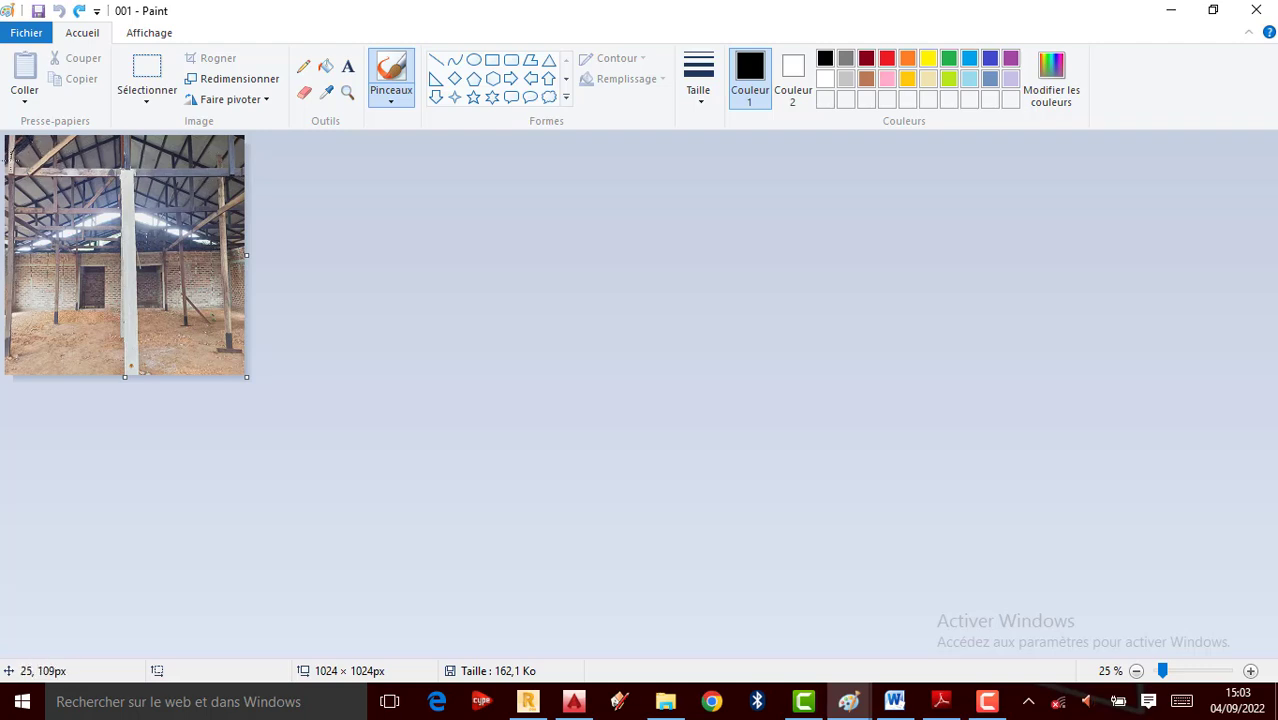
pyautogui.click(701, 91)
pyautogui.click(690, 185)
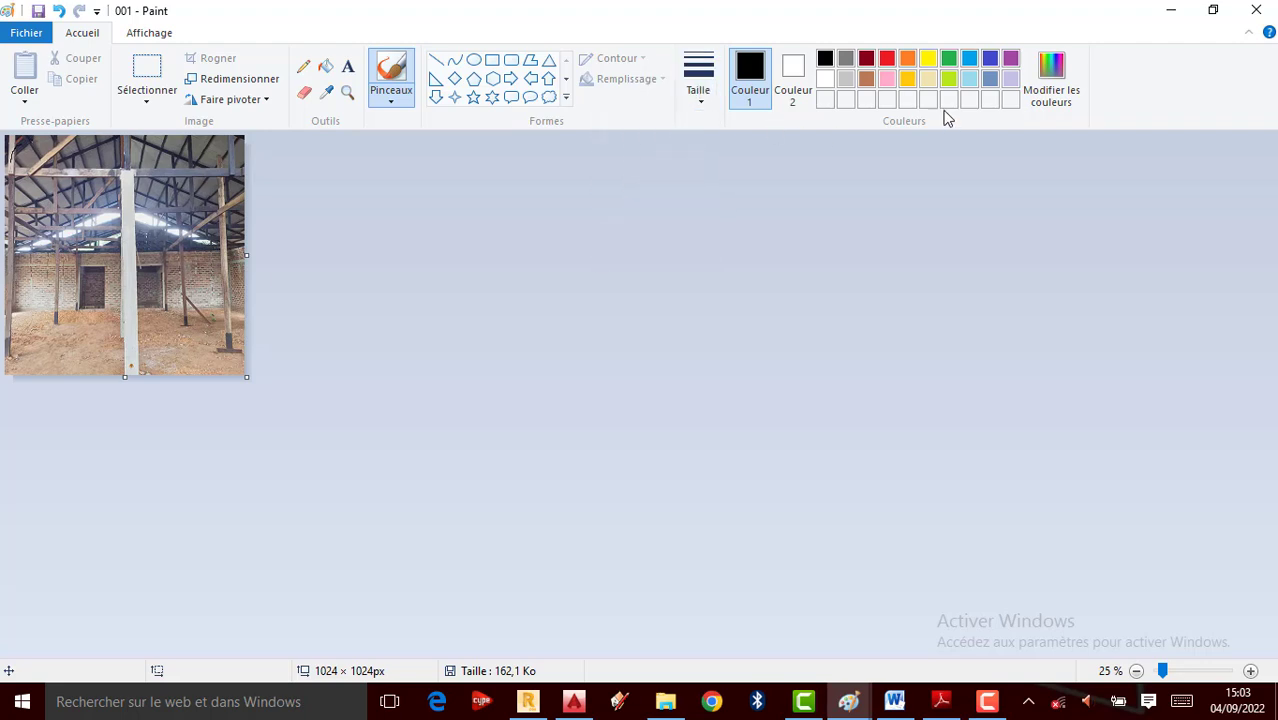
pyautogui.click(928, 59)
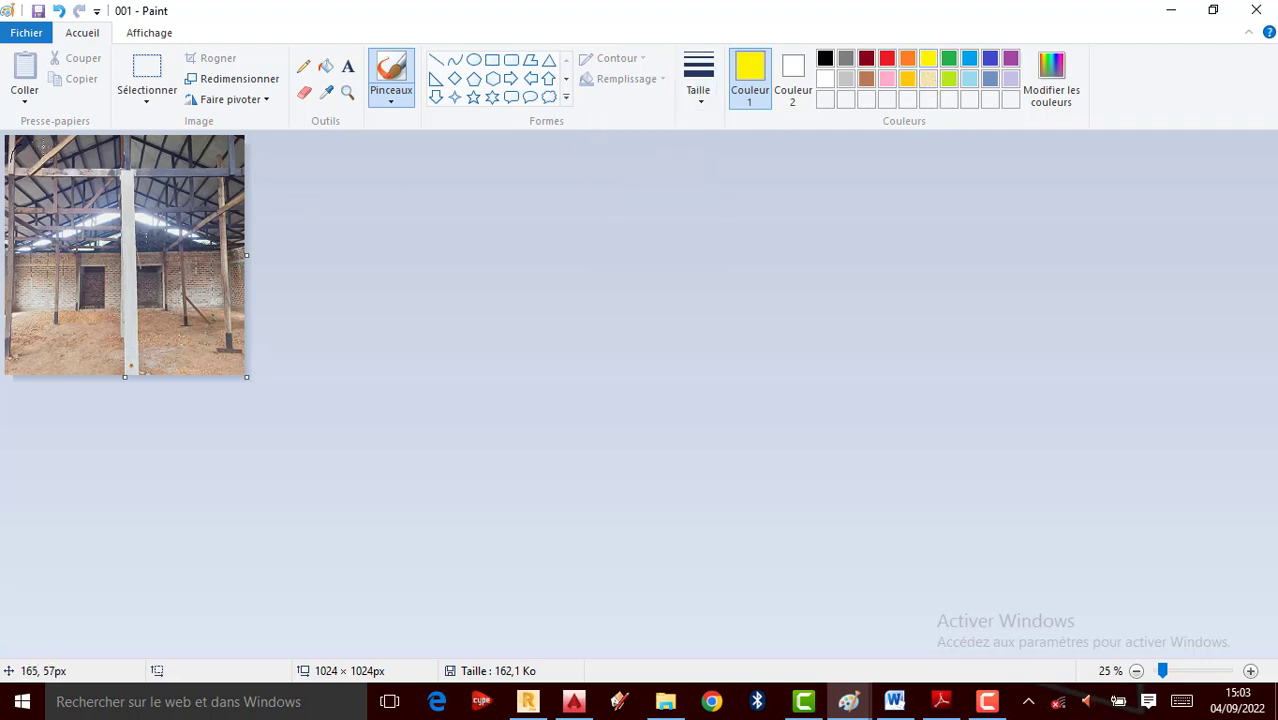
pyautogui.moveTo(44, 149)
pyautogui.mouseDown()
pyautogui.moveTo(1, 165)
pyautogui.moveTo(28, 189)
pyautogui.moveTo(151, 194)
pyautogui.moveTo(256, 176)
pyautogui.moveTo(4, 152)
pyautogui.mouseUp()
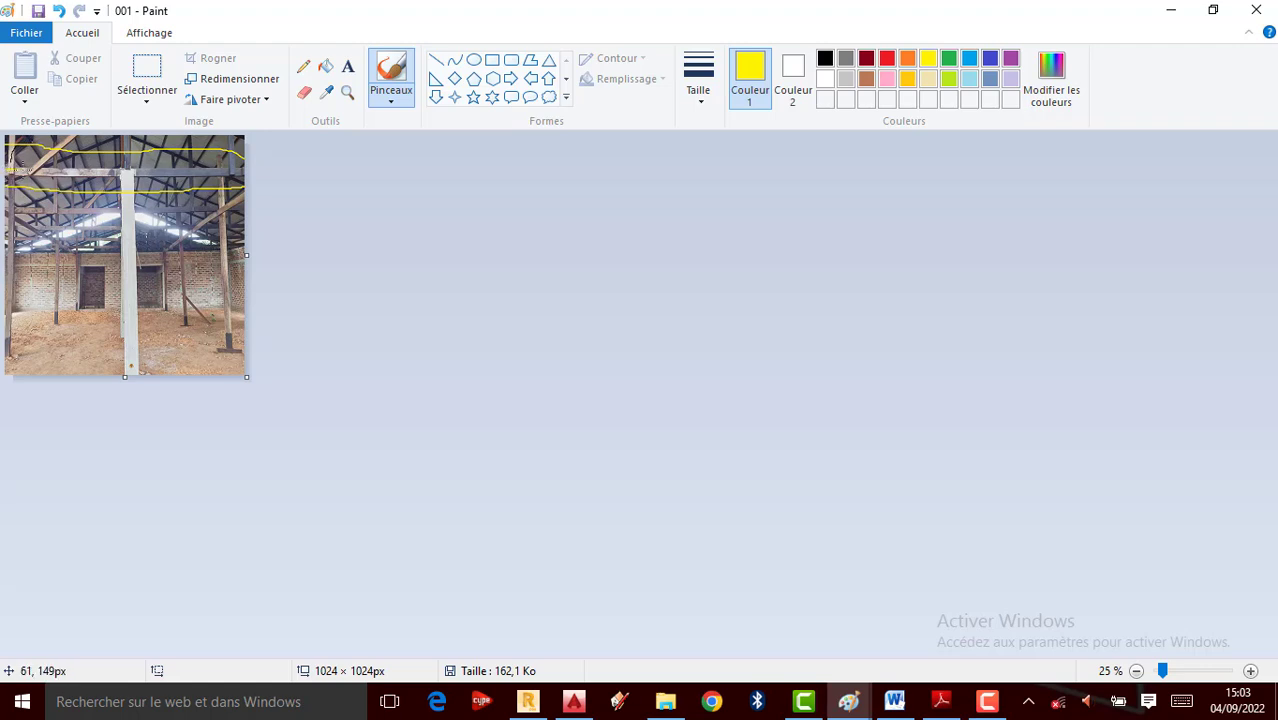
pyautogui.moveTo(20, 171); pyautogui.dragTo(243, 170)
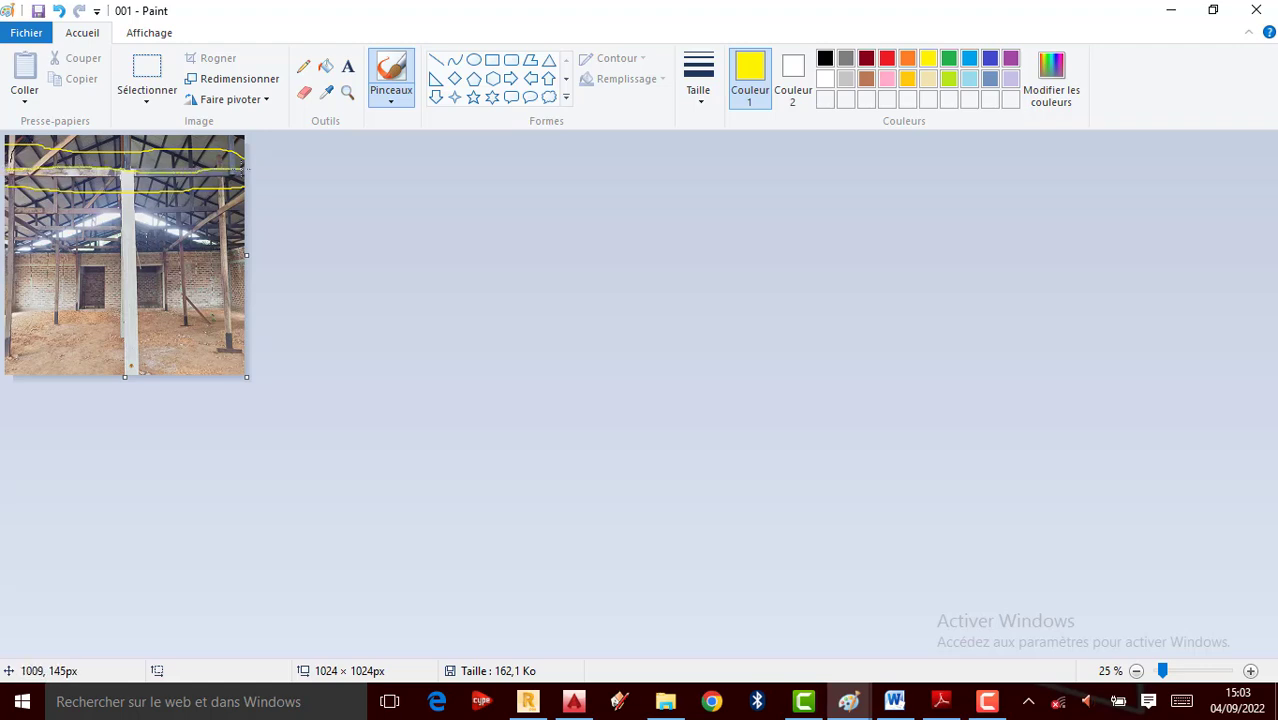
pyautogui.moveTo(14, 181); pyautogui.dragTo(226, 177)
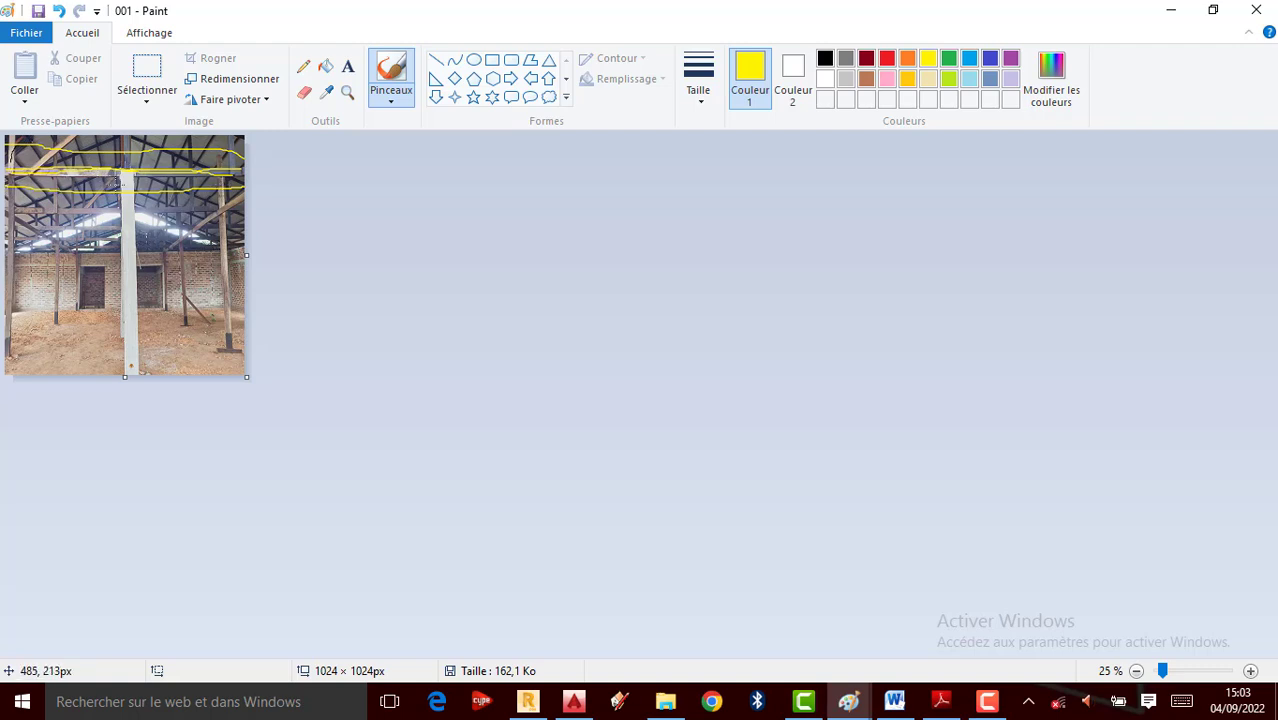
pyautogui.moveTo(31, 214); pyautogui.dragTo(75, 214)
# Switch the brush to orange and trace the central pillar and its left edge
pyautogui.click(909, 59)
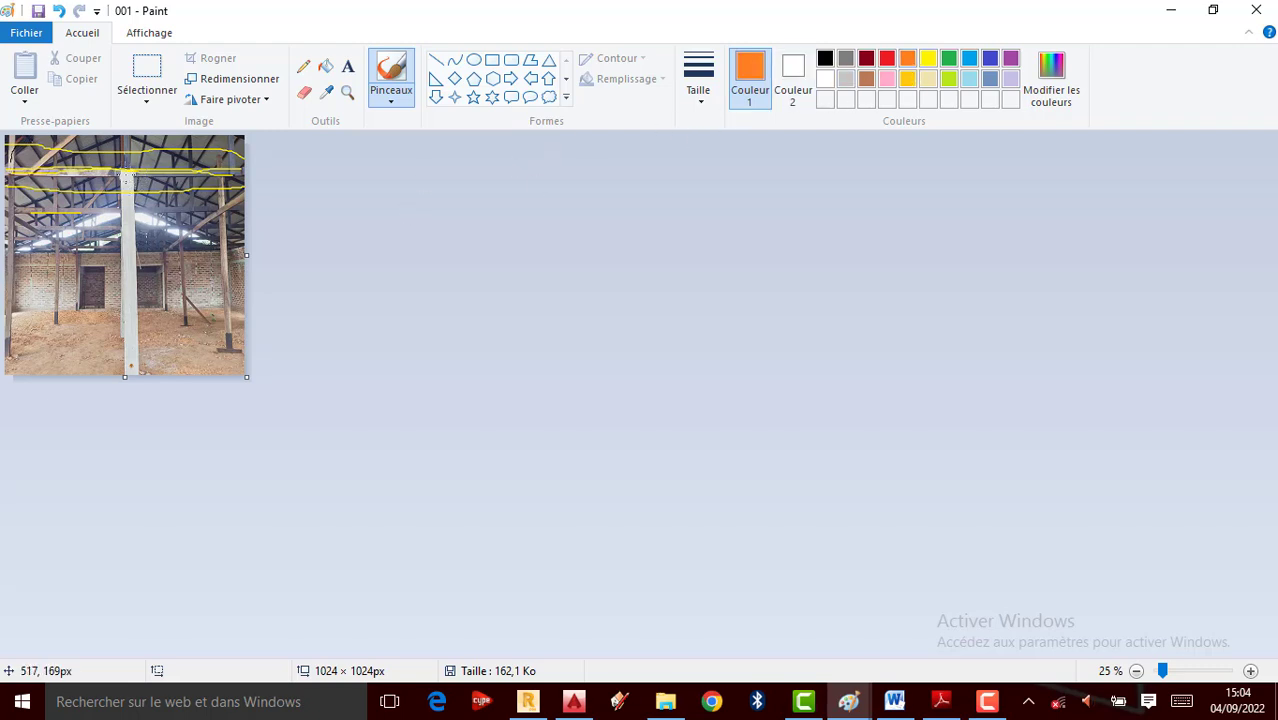
pyautogui.moveTo(125, 180)
pyautogui.mouseDown()
pyautogui.moveTo(137, 372)
pyautogui.moveTo(148, 191)
pyautogui.mouseUp()
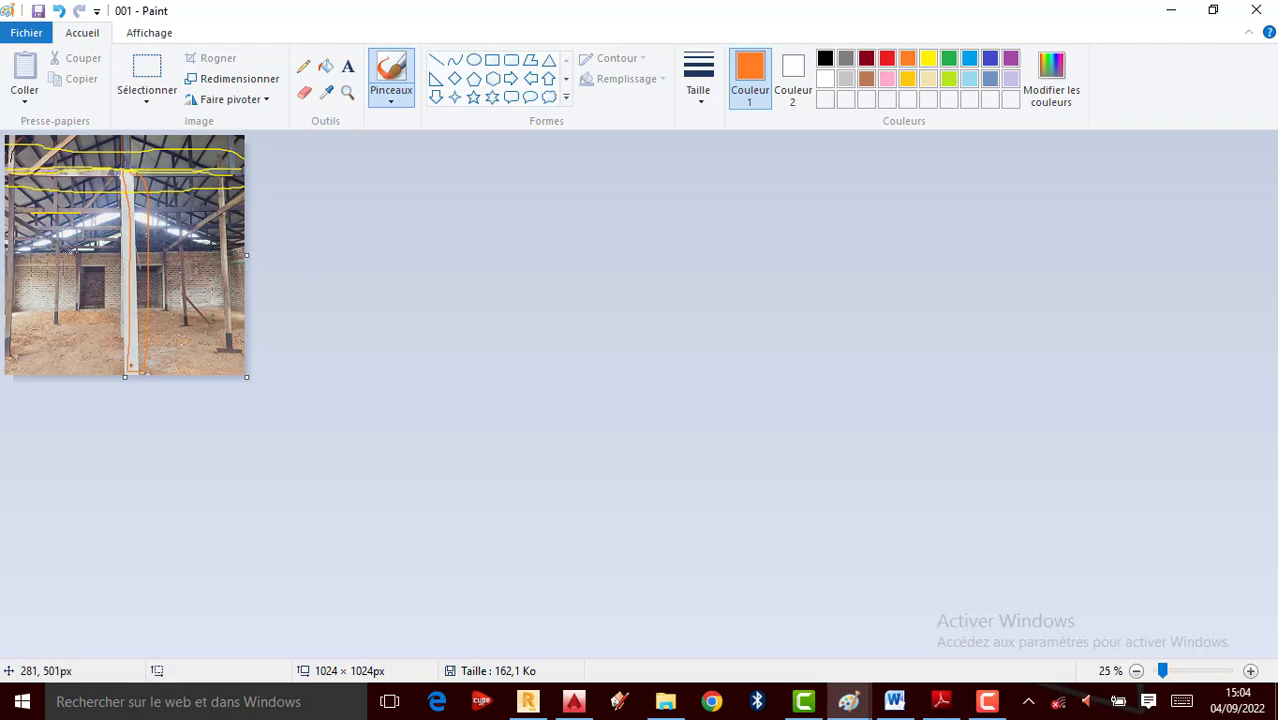
pyautogui.keyDown('ctrl'); pyautogui.scroll(1, 75, 261); pyautogui.keyUp('ctrl')
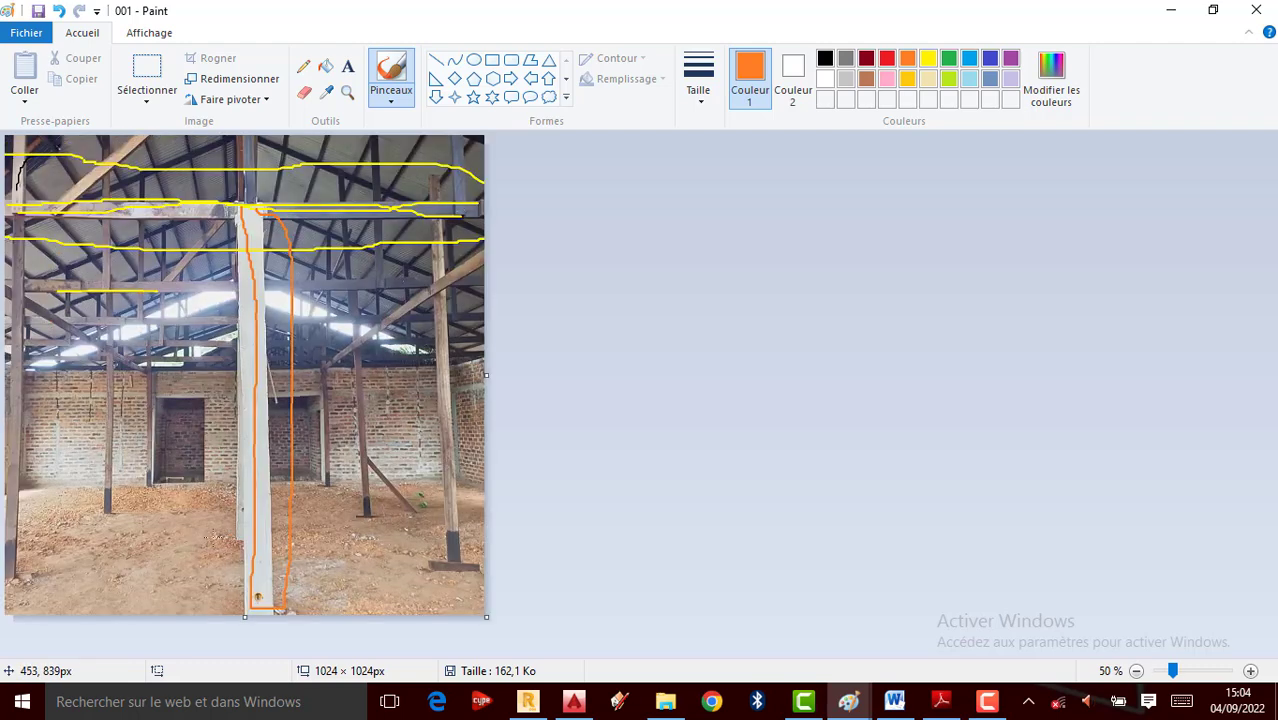
pyautogui.moveTo(238, 538); pyautogui.dragTo(240, 461)
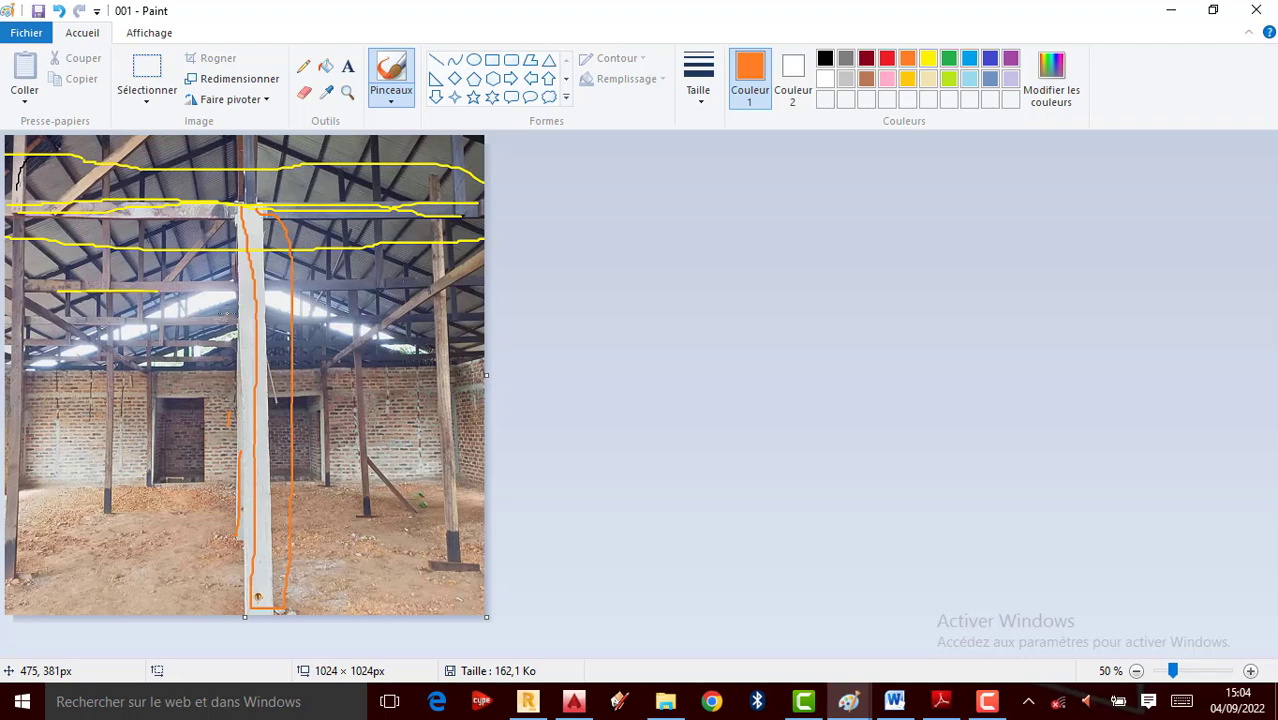
pyautogui.moveTo(231, 314); pyautogui.dragTo(237, 340)
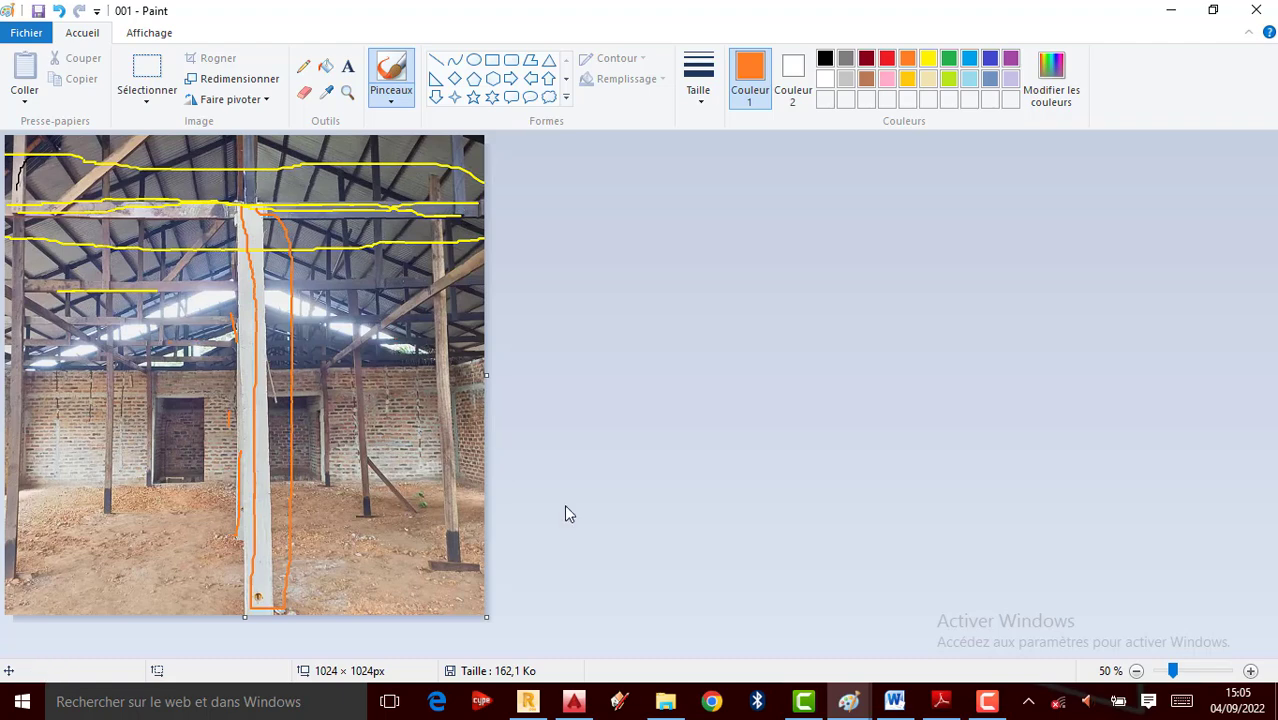
pyautogui.click(573, 701)
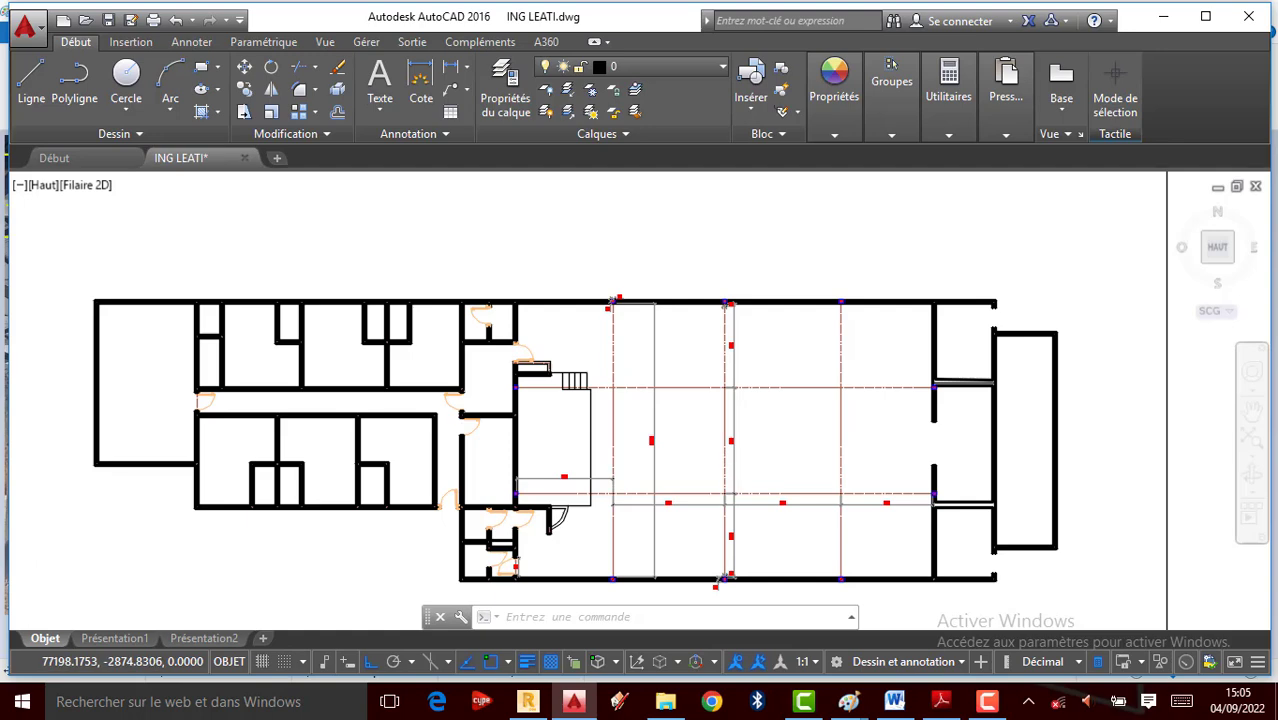
pyautogui.scroll(6, 750, 418)
pyautogui.scroll(-5, 765, 410)
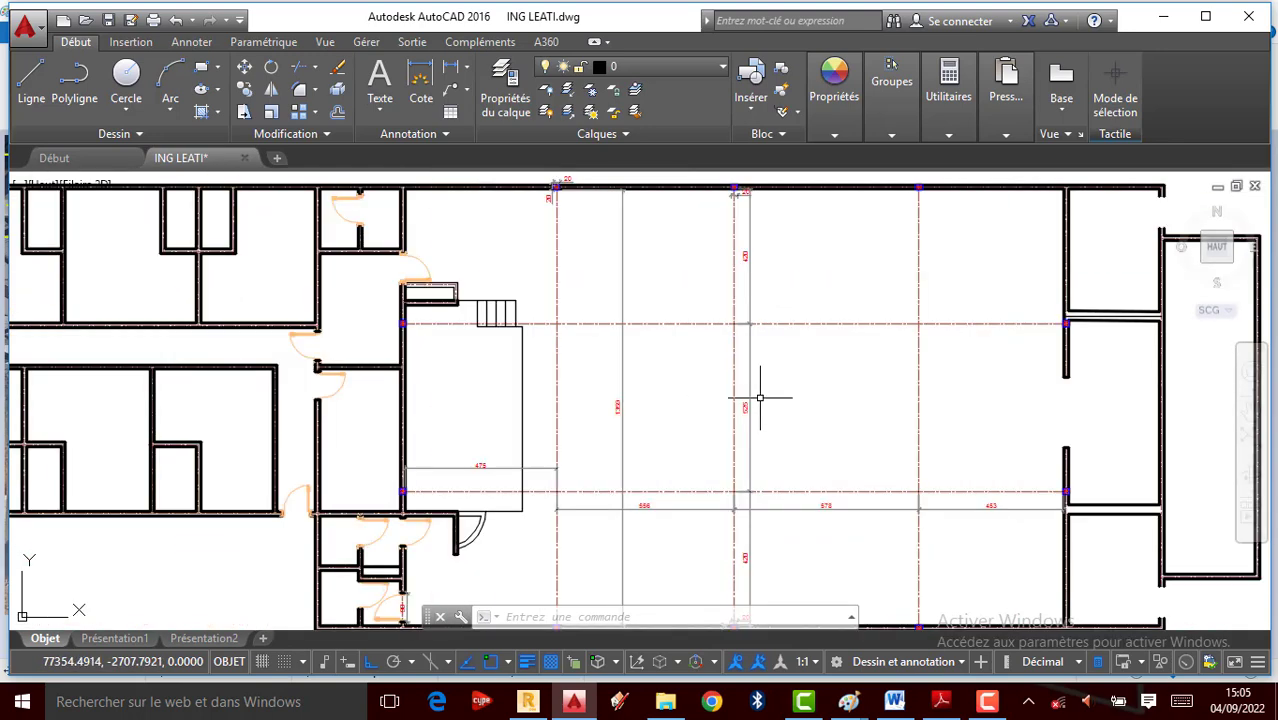
pyautogui.scroll(-2, 747, 390)
pyautogui.scroll(2, 414, 350)
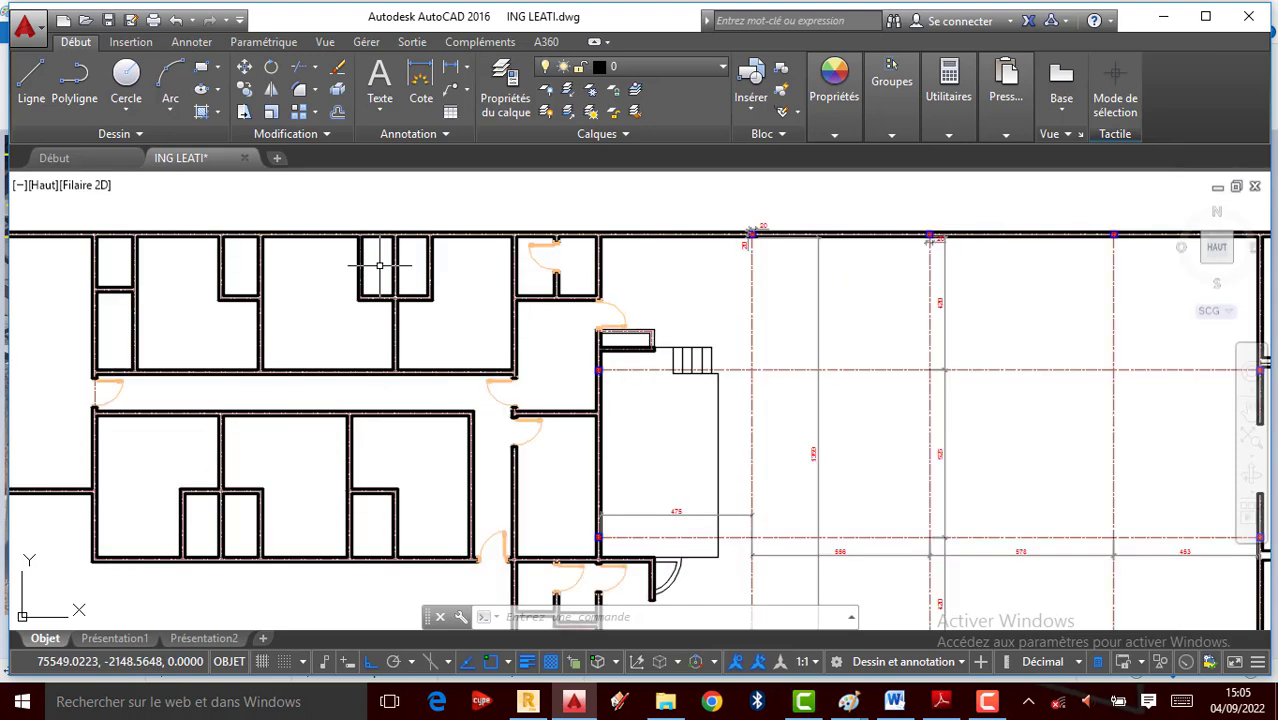
pyautogui.scroll(-2, 499, 362)
pyautogui.scroll(3, 330, 320)
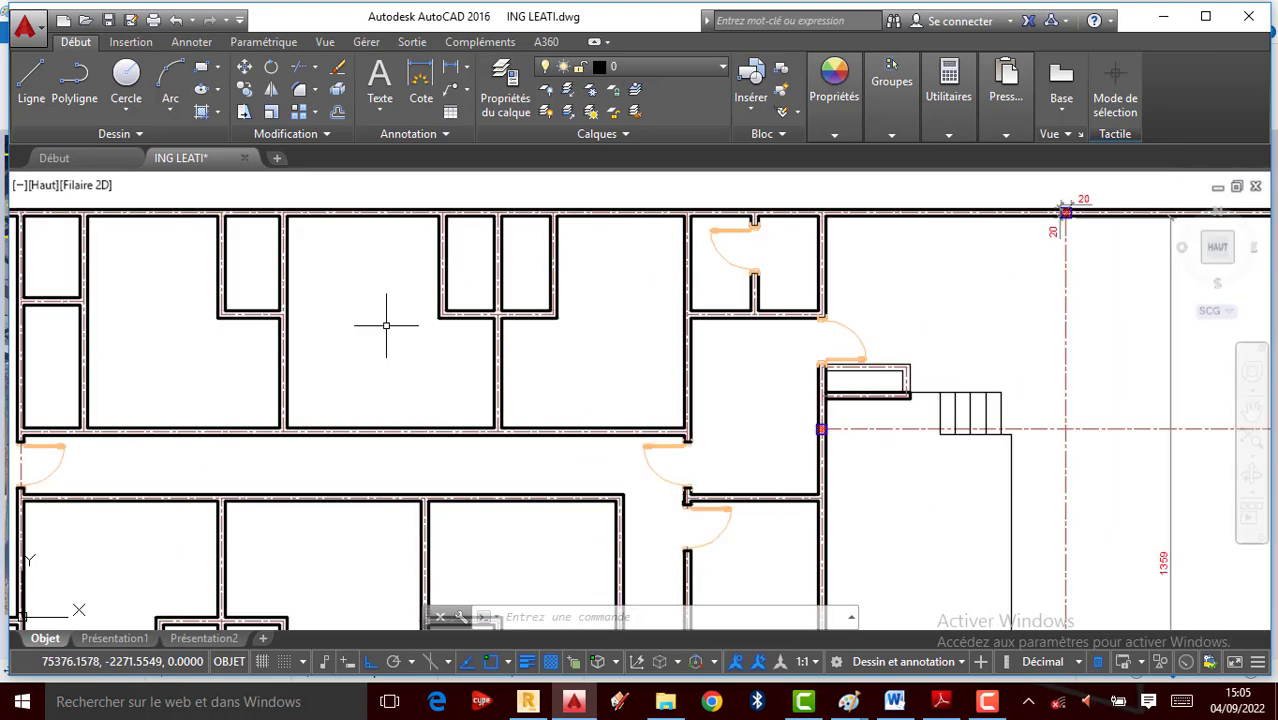
pyautogui.scroll(-3, 592, 310)
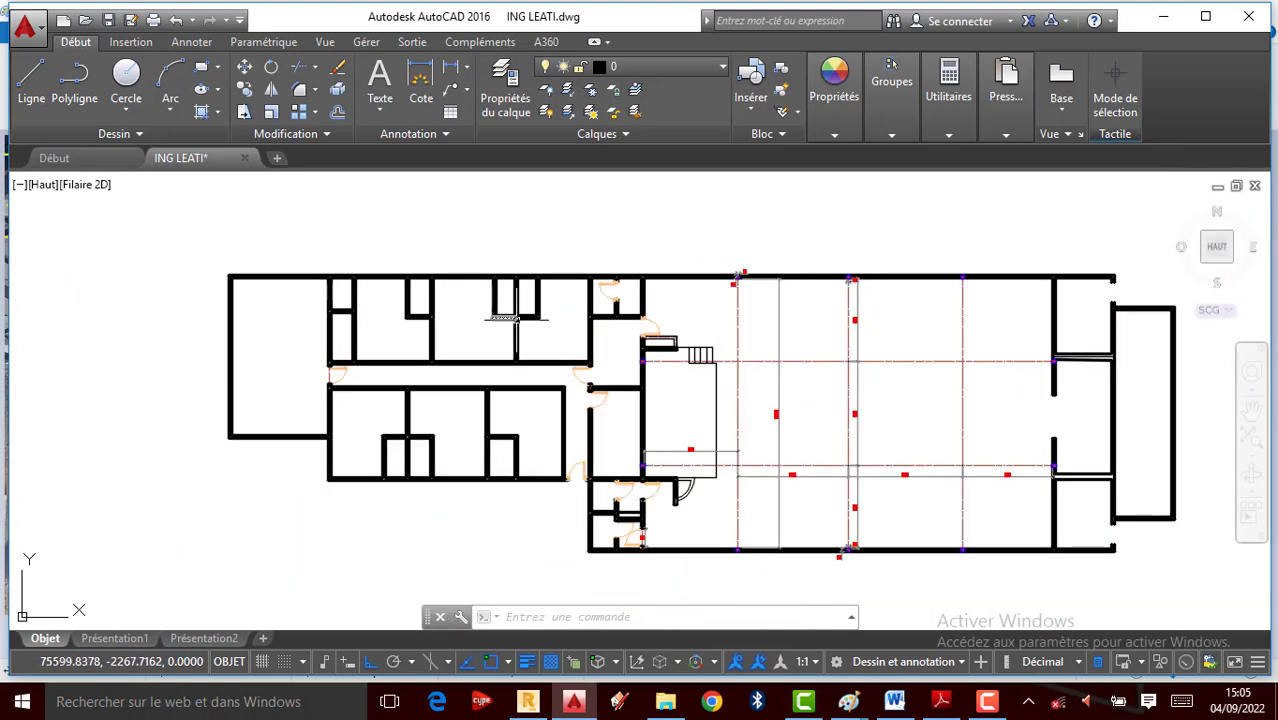
pyautogui.scroll(3, 1071, 362)
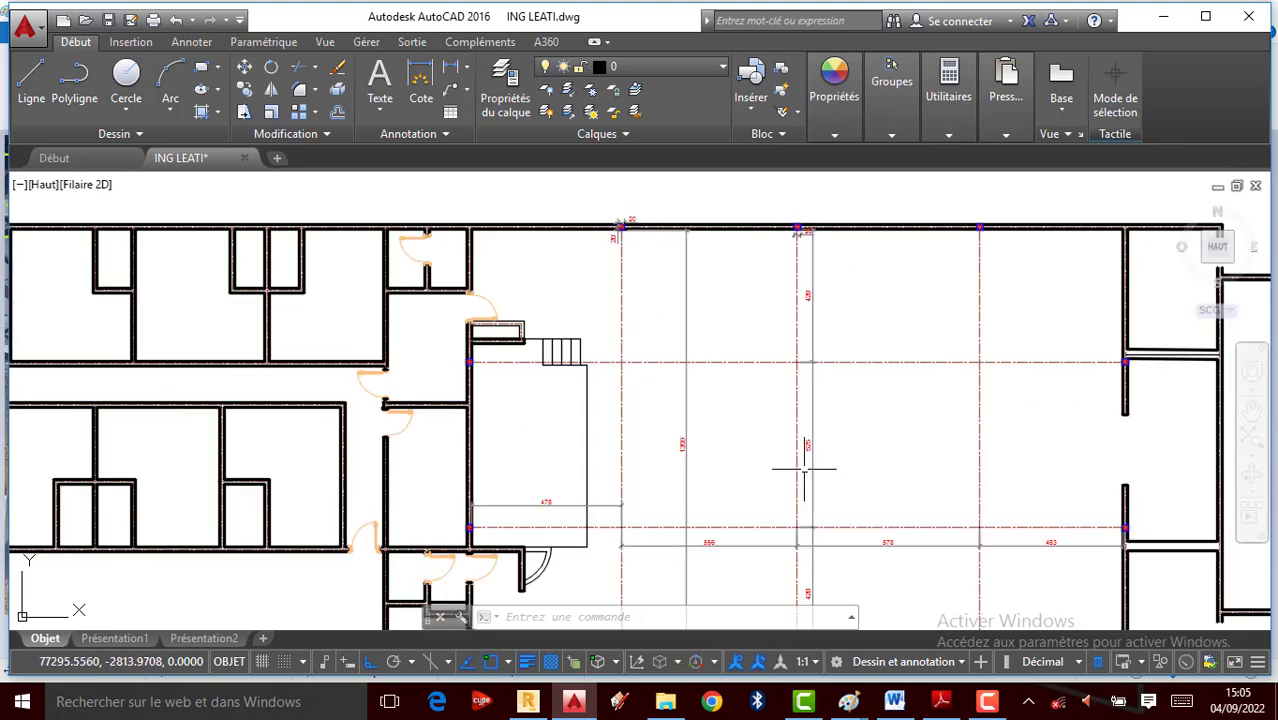
pyautogui.scroll(3, 930, 399)
pyautogui.scroll(-3, 410, 288)
pyautogui.scroll(-2, 407, 286)
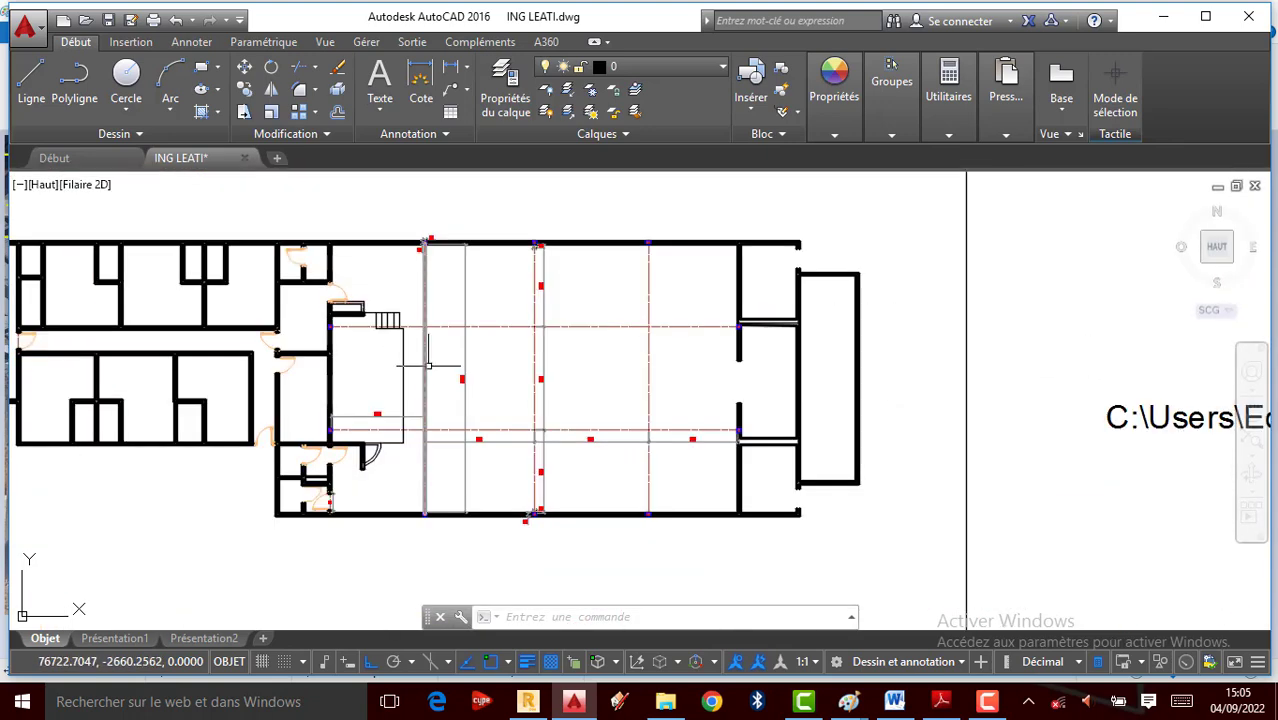
pyautogui.scroll(2, 400, 285)
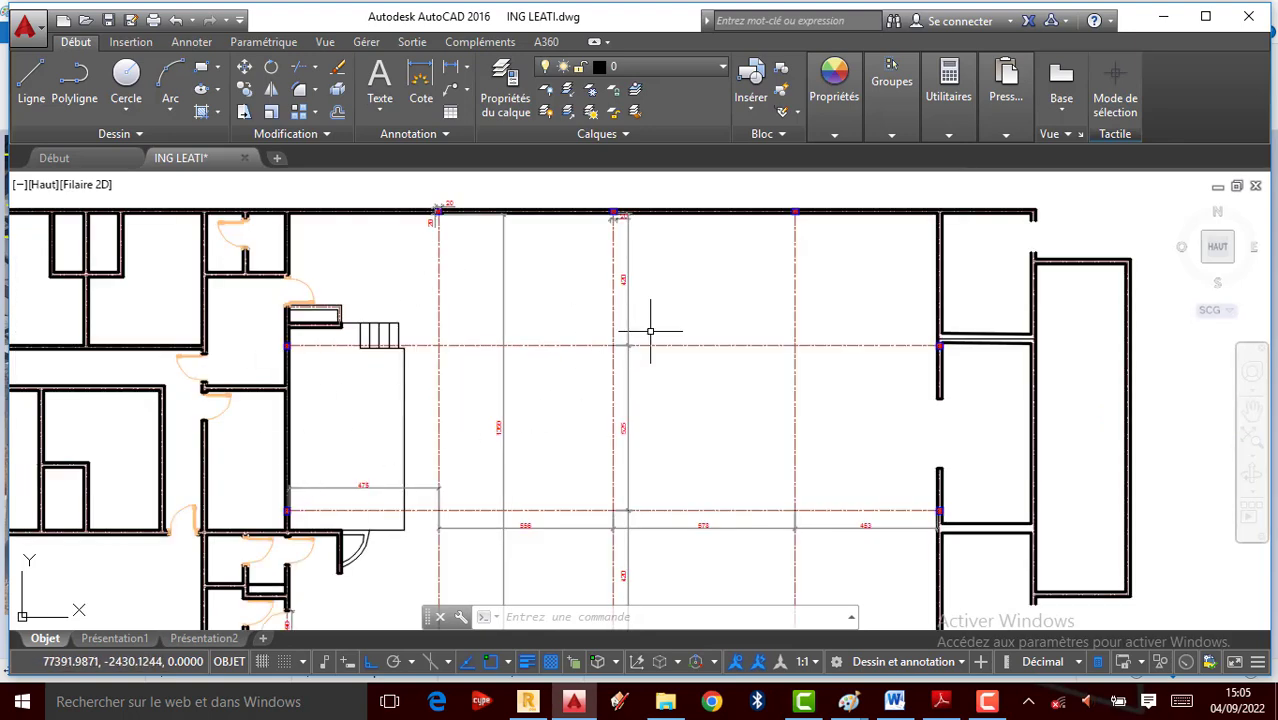
pyautogui.scroll(-2, 606, 207)
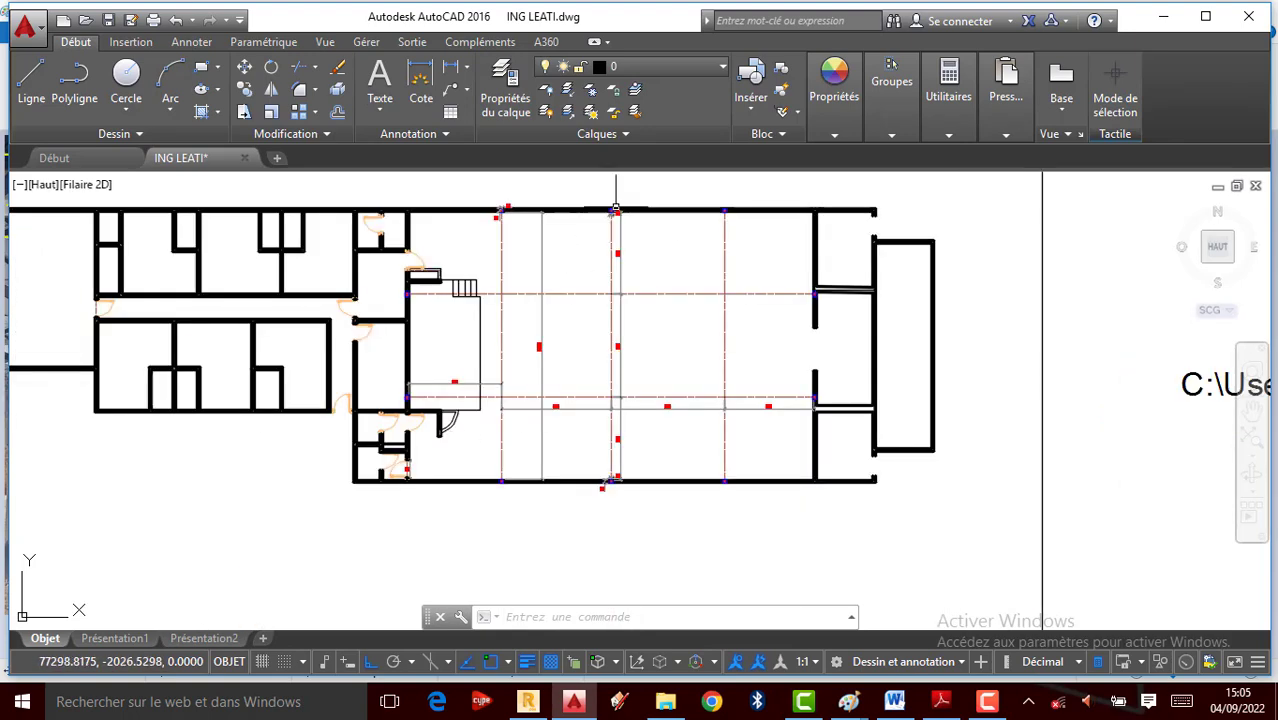
pyautogui.scroll(2, 616, 211)
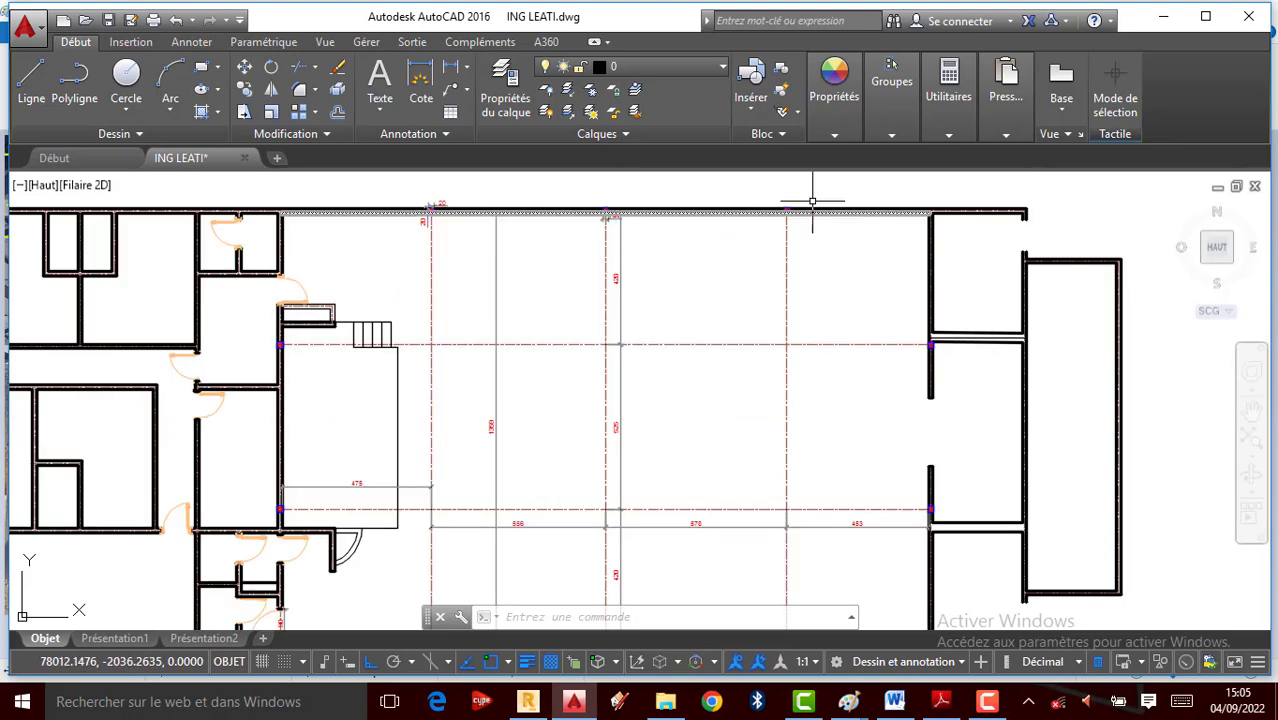
pyautogui.scroll(2, 776, 226)
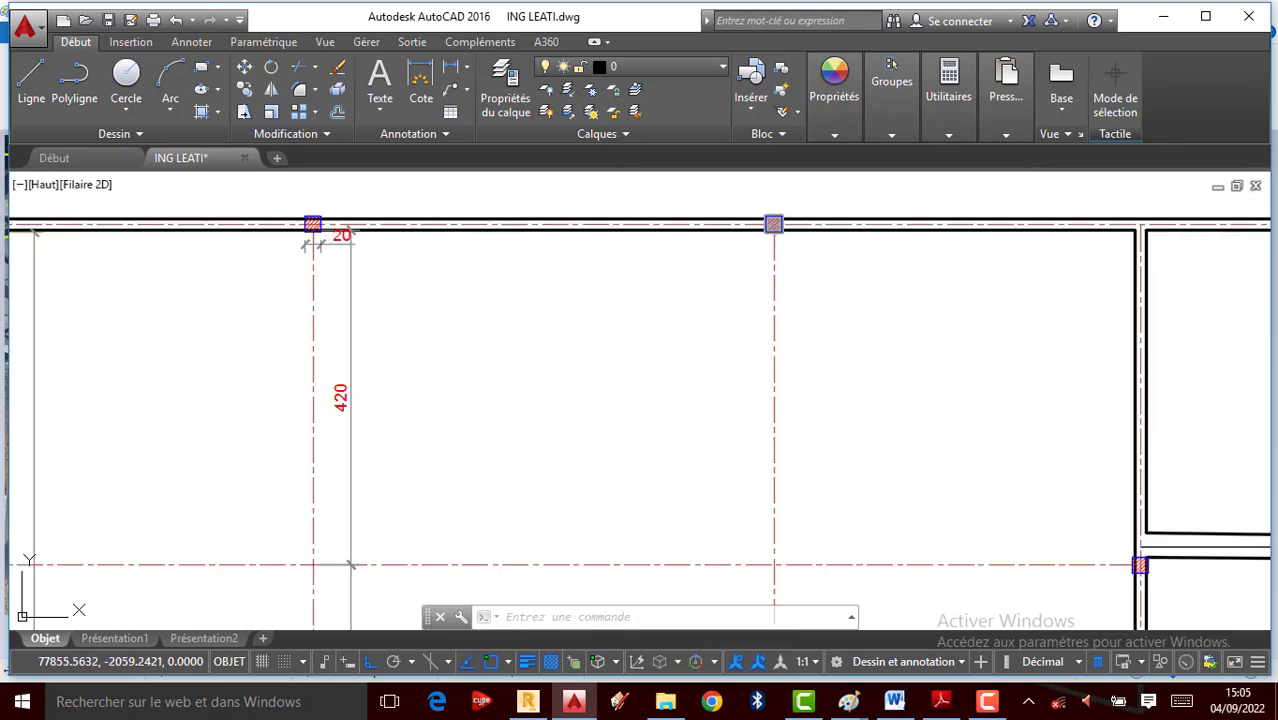
pyautogui.scroll(2, 756, 209)
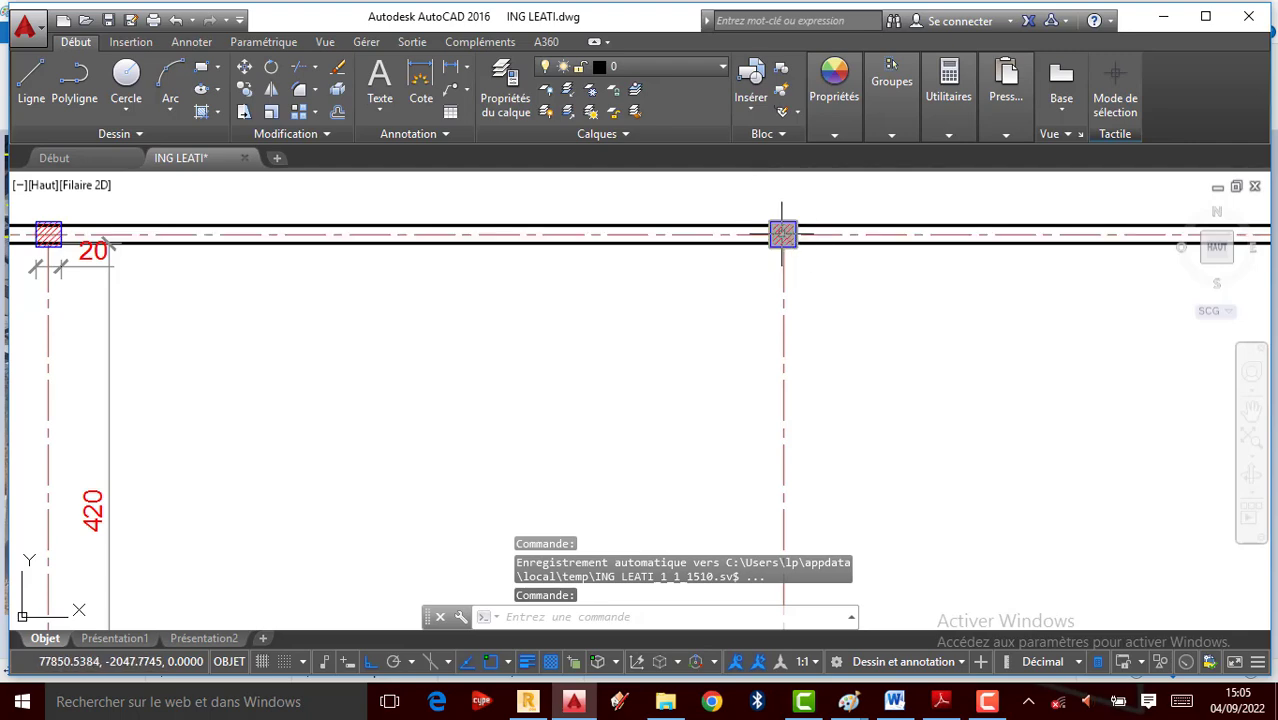
pyautogui.scroll(3, 784, 231)
pyautogui.scroll(-5, 776, 230)
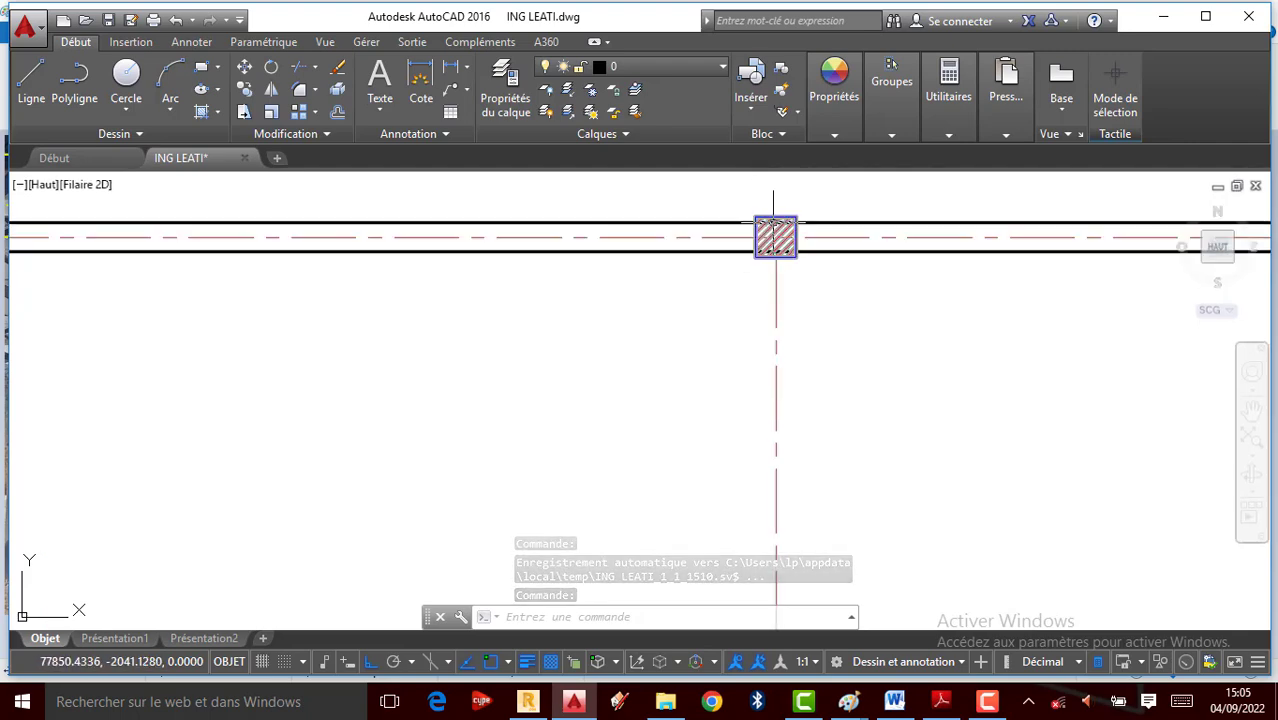
pyautogui.scroll(-2, 774, 320)
pyautogui.scroll(7, 760, 418)
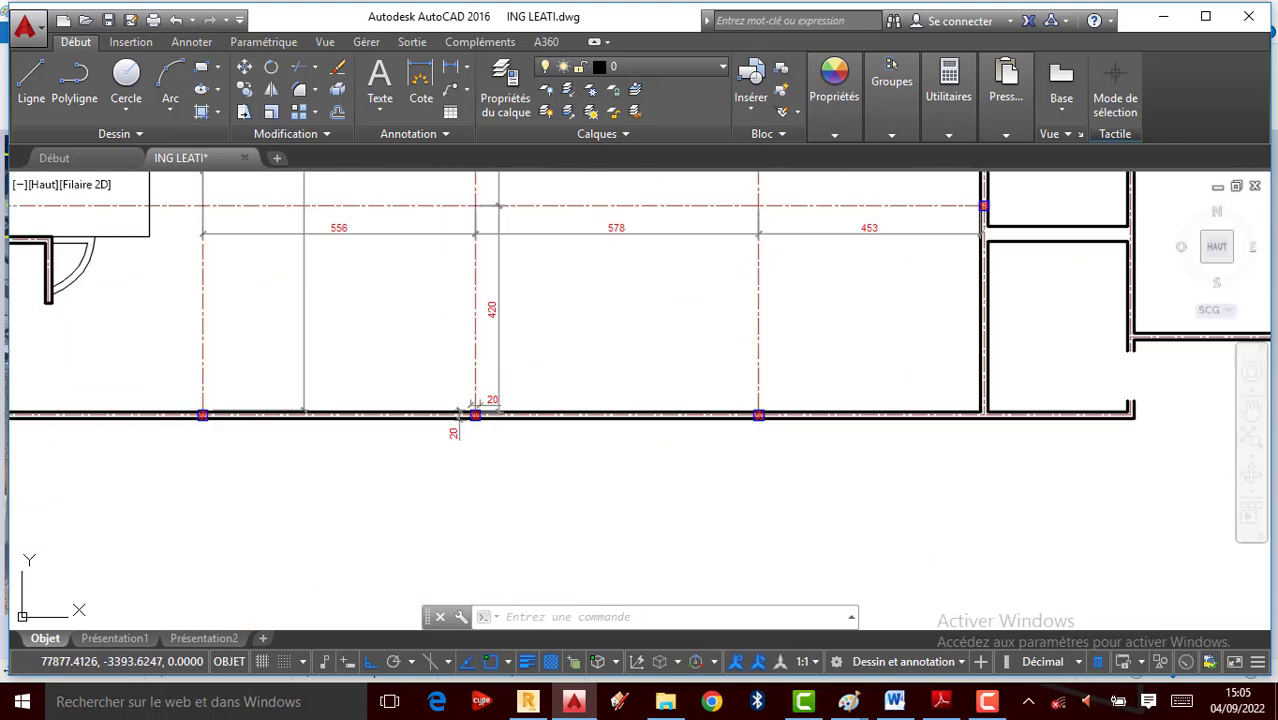
pyautogui.scroll(-6, 737, 422)
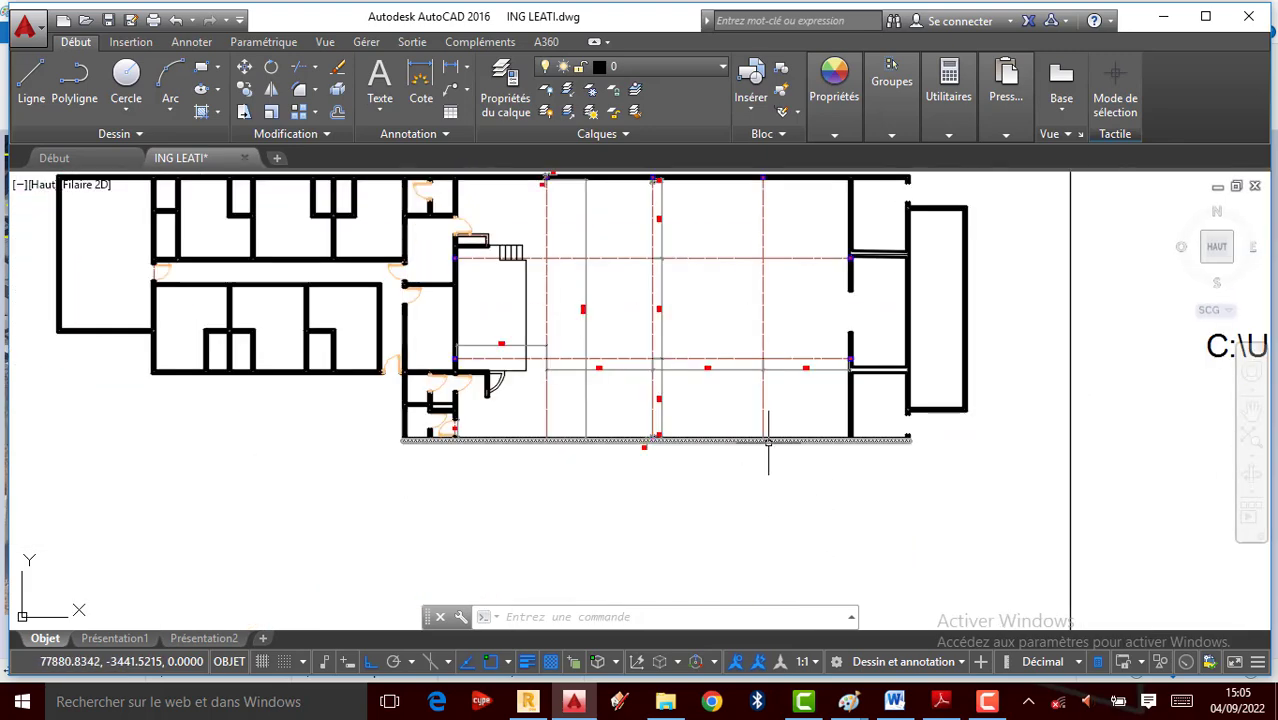
pyautogui.scroll(2, 660, 306)
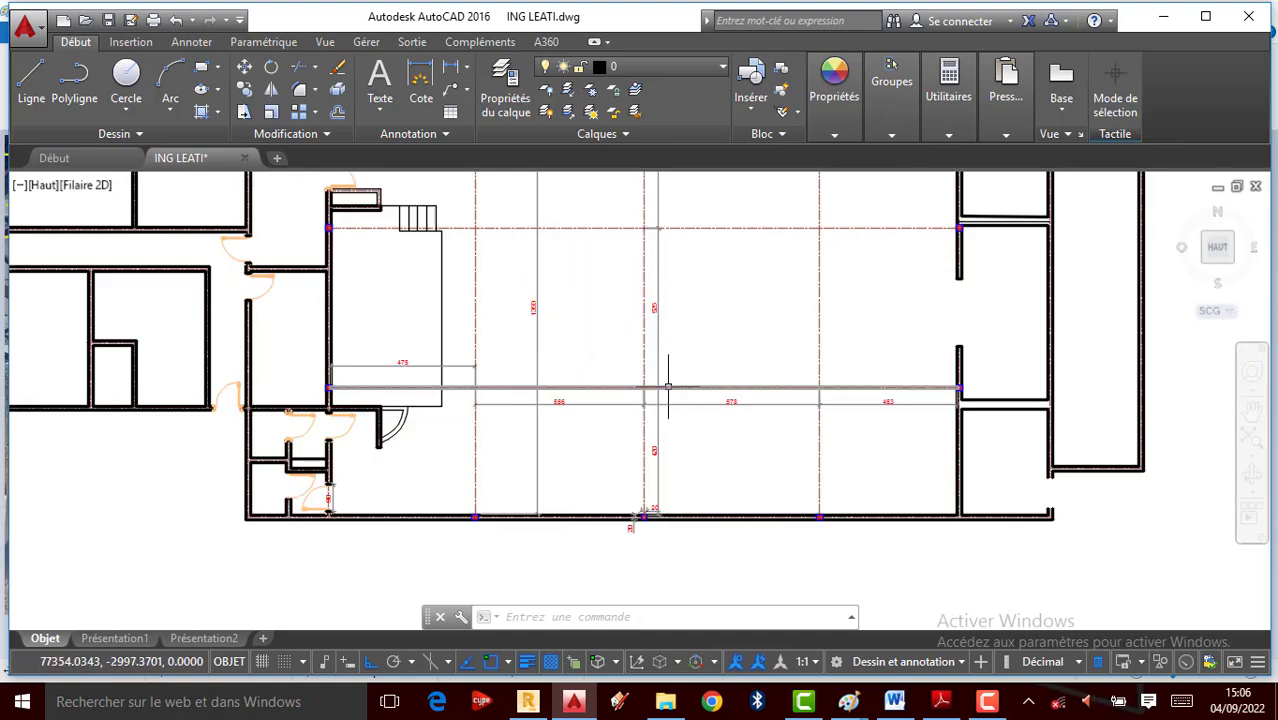
pyautogui.scroll(2, 668, 386)
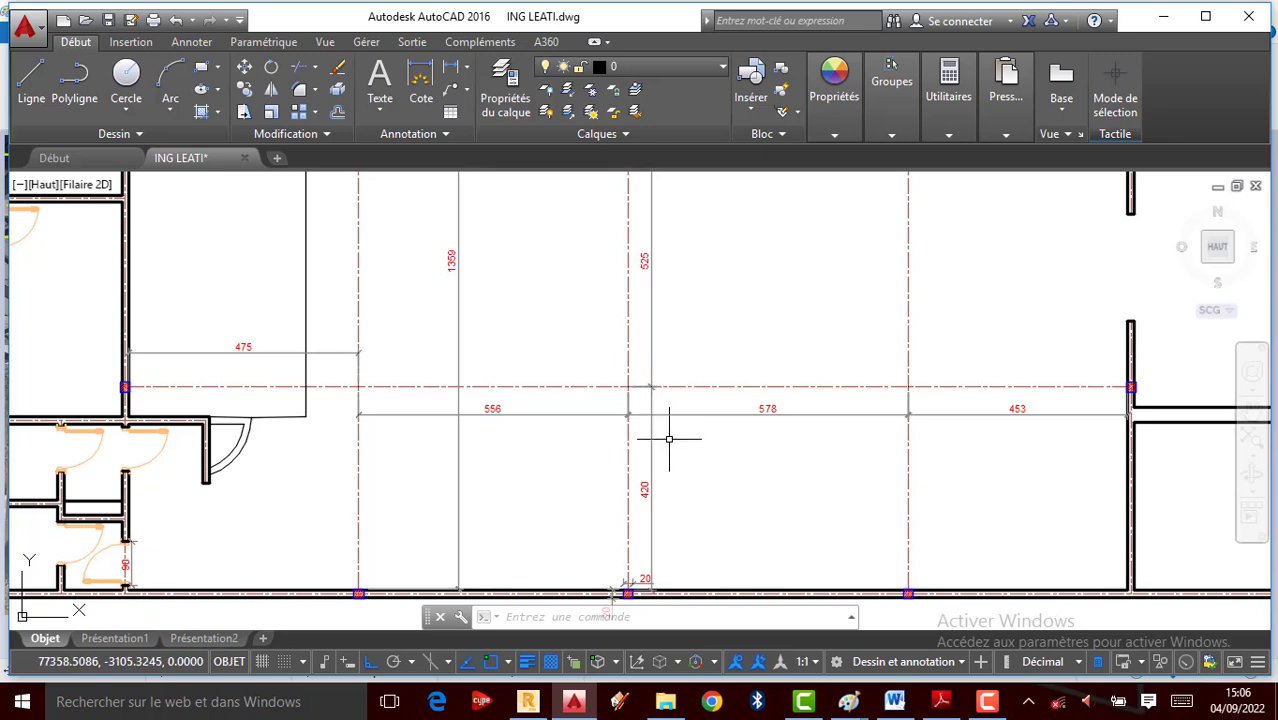
pyautogui.scroll(-2, 668, 440)
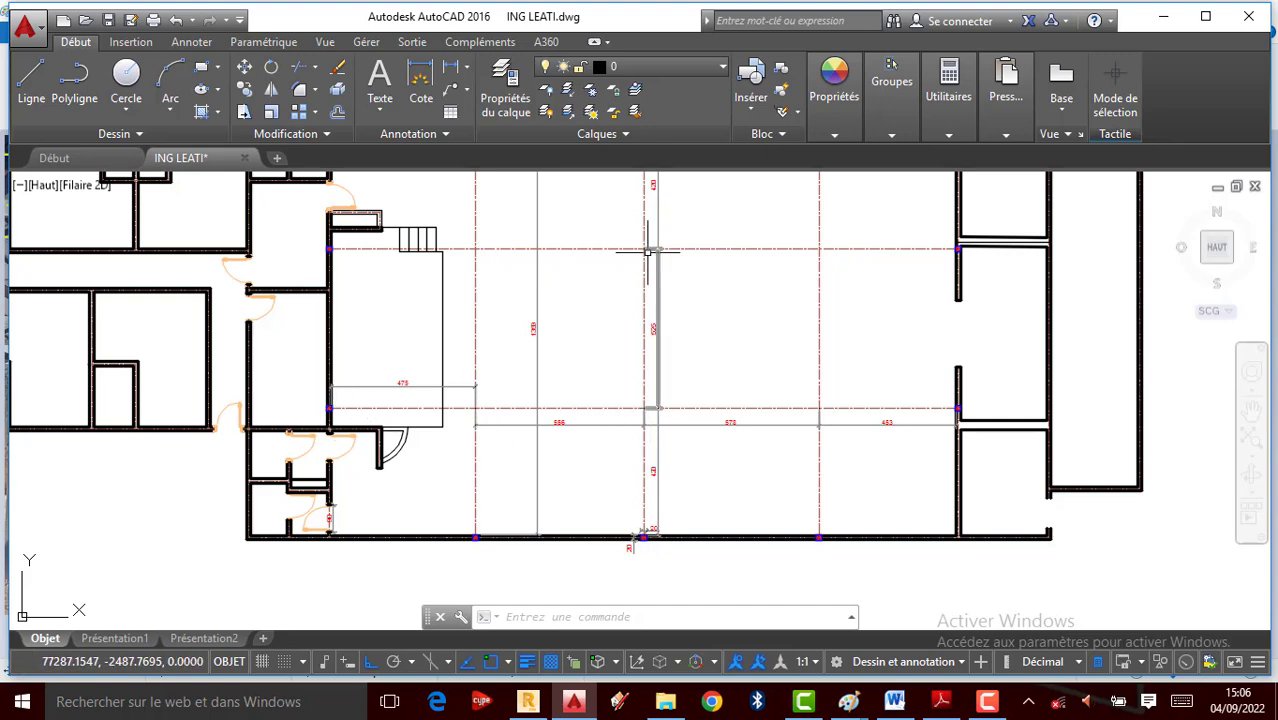
pyautogui.scroll(-1, 561, 340)
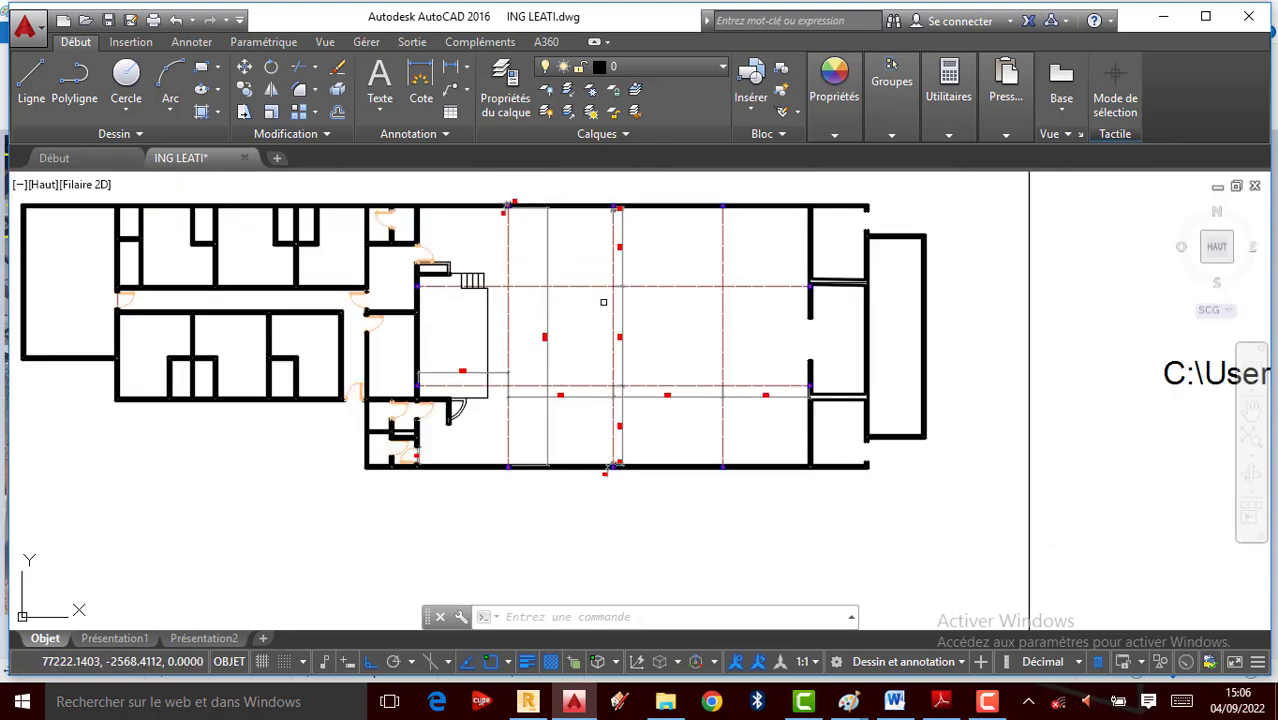
pyautogui.scroll(1, 612, 273)
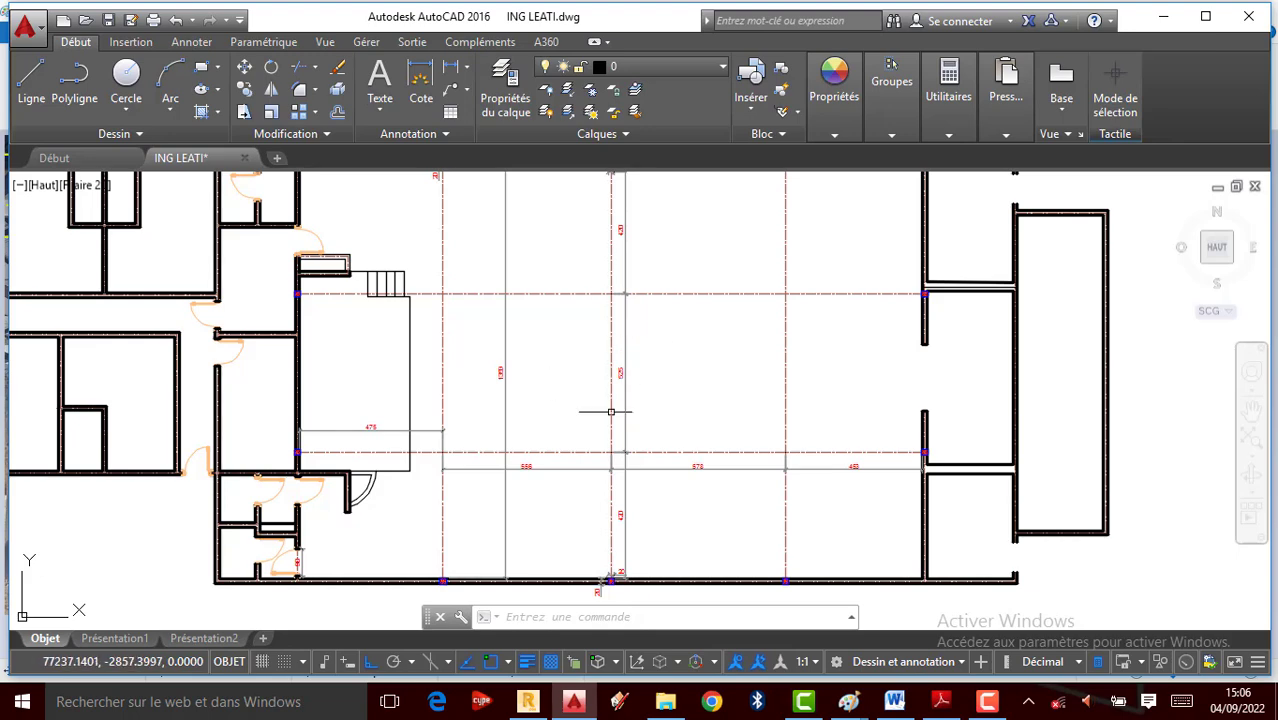
pyautogui.scroll(-2, 545, 450)
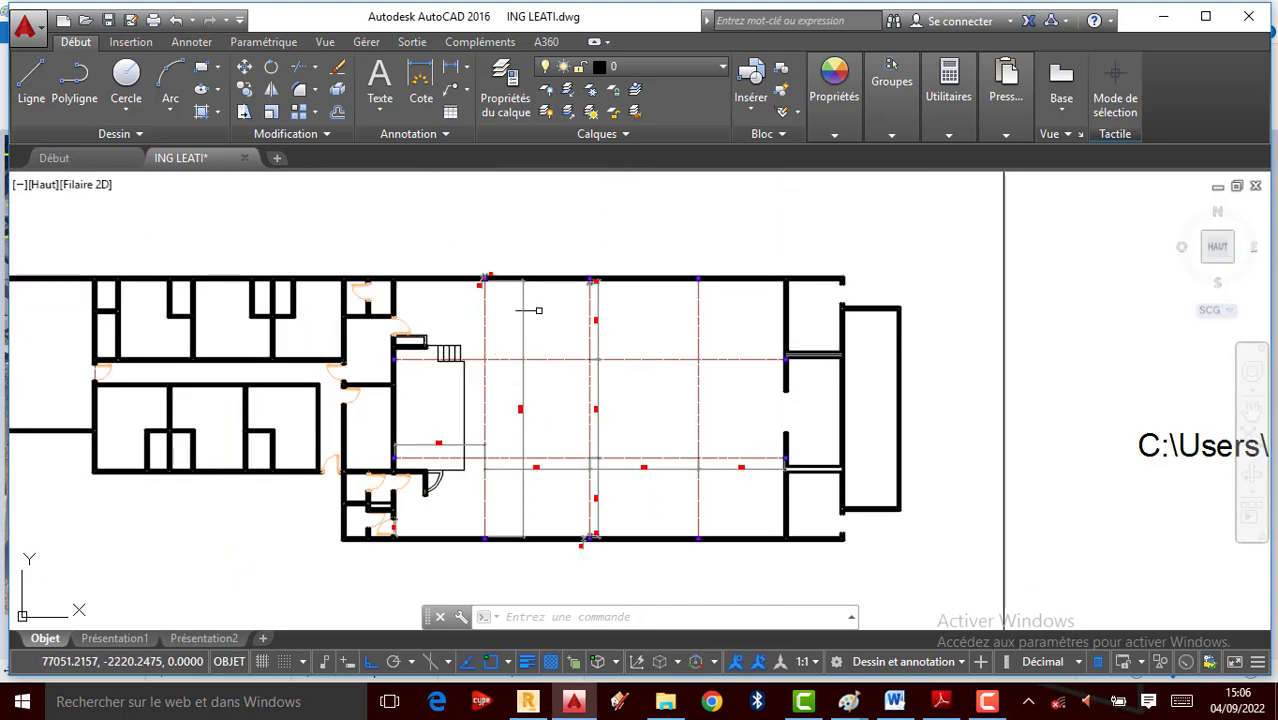
pyautogui.scroll(2, 578, 389)
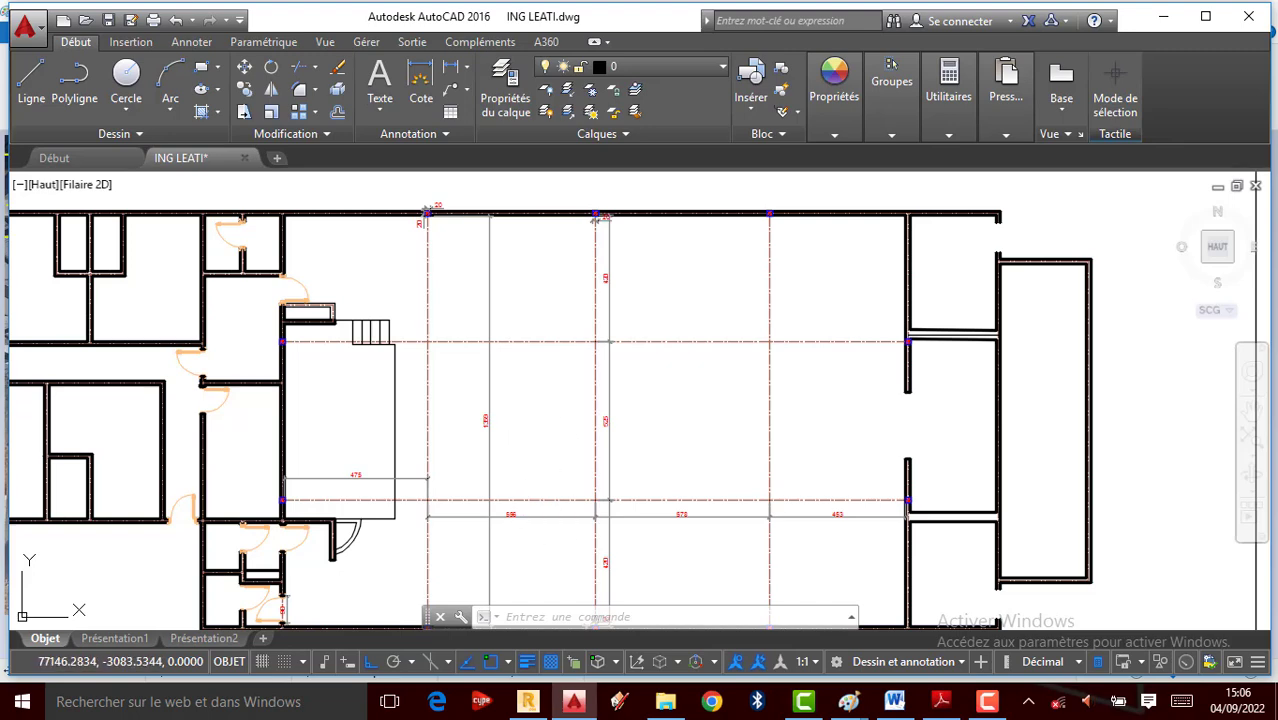
pyautogui.scroll(2, 549, 497)
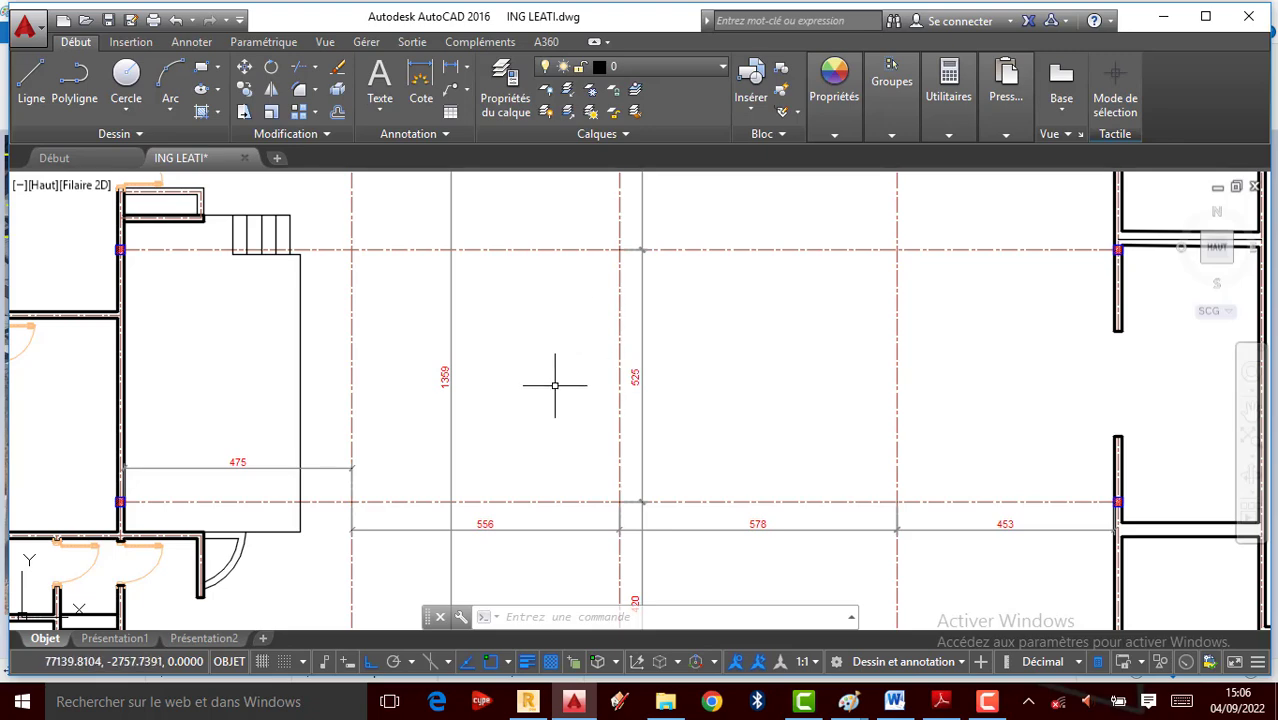
pyautogui.scroll(-2, 558, 388)
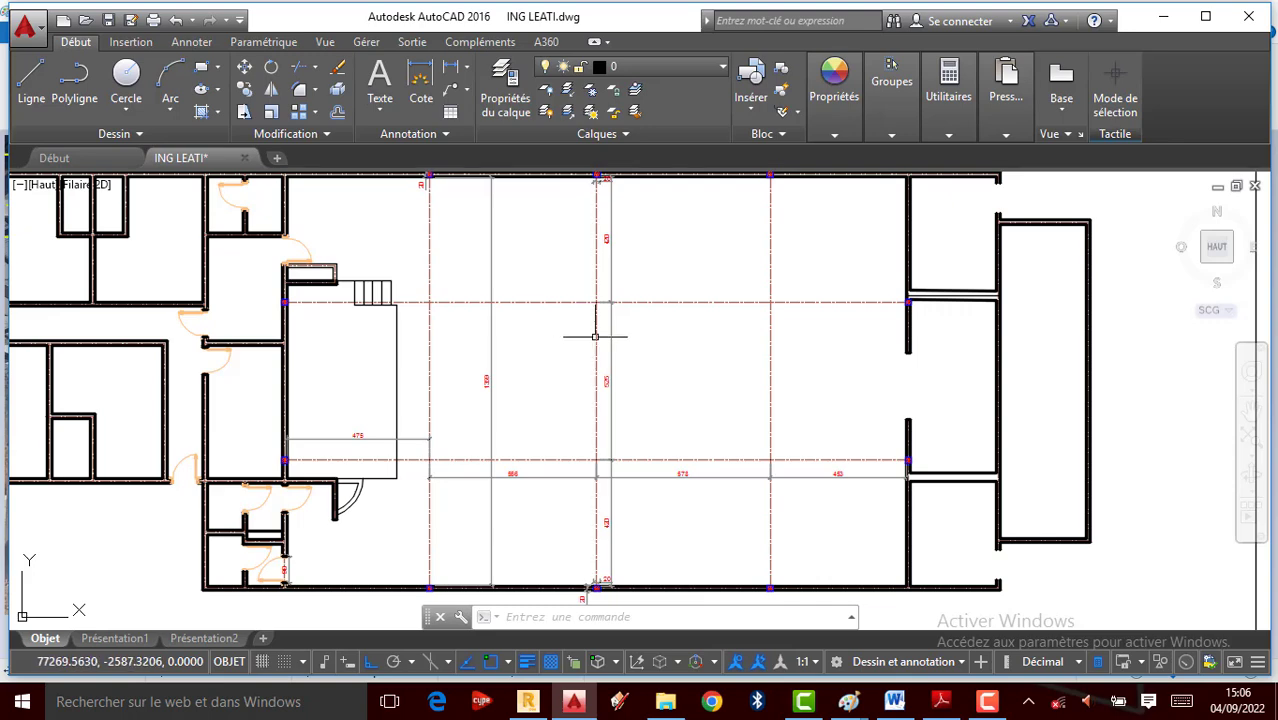
pyautogui.scroll(-2, 605, 374)
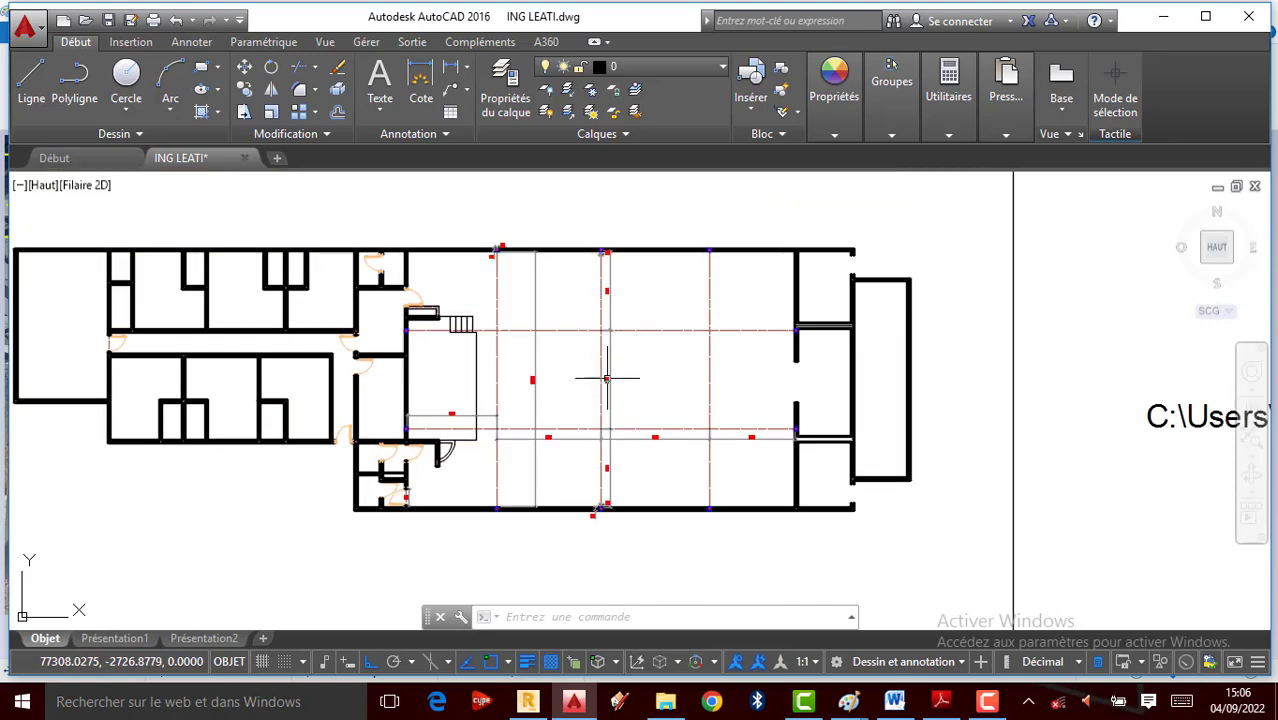
pyautogui.scroll(2, 605, 300)
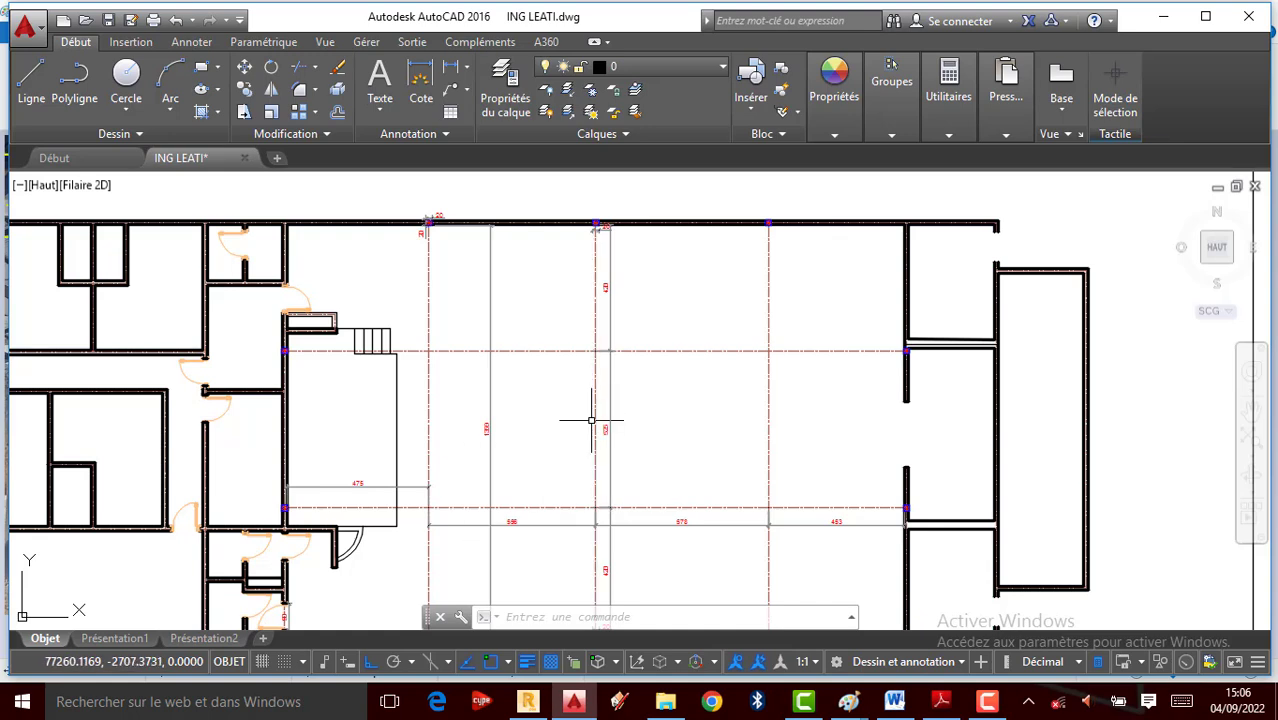
pyautogui.scroll(-2, 558, 402)
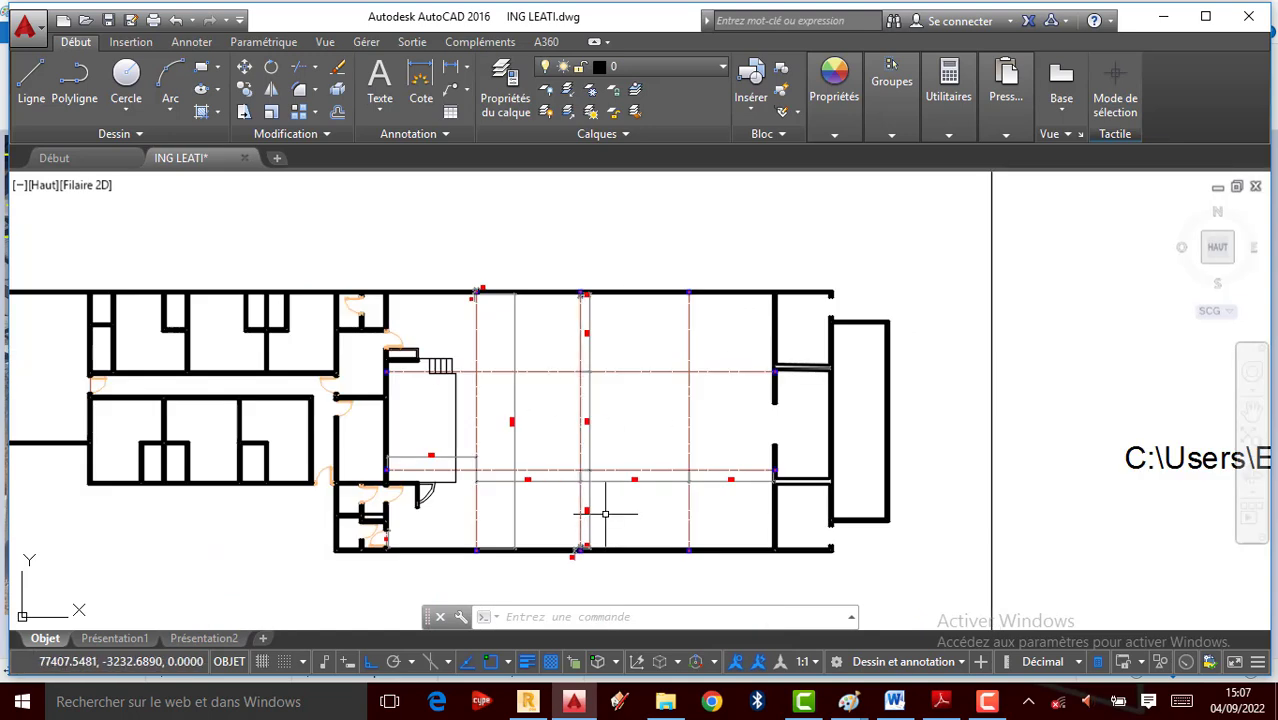
pyautogui.scroll(2, 589, 432)
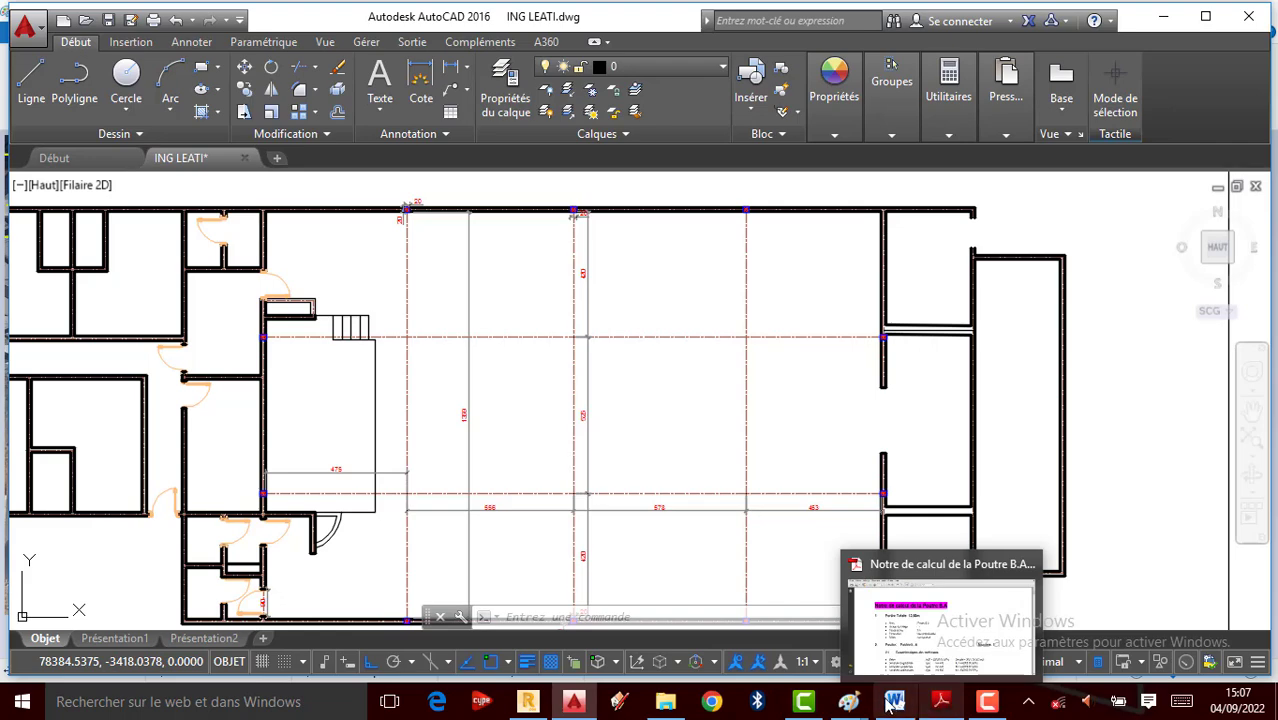
pyautogui.moveTo(848, 702)
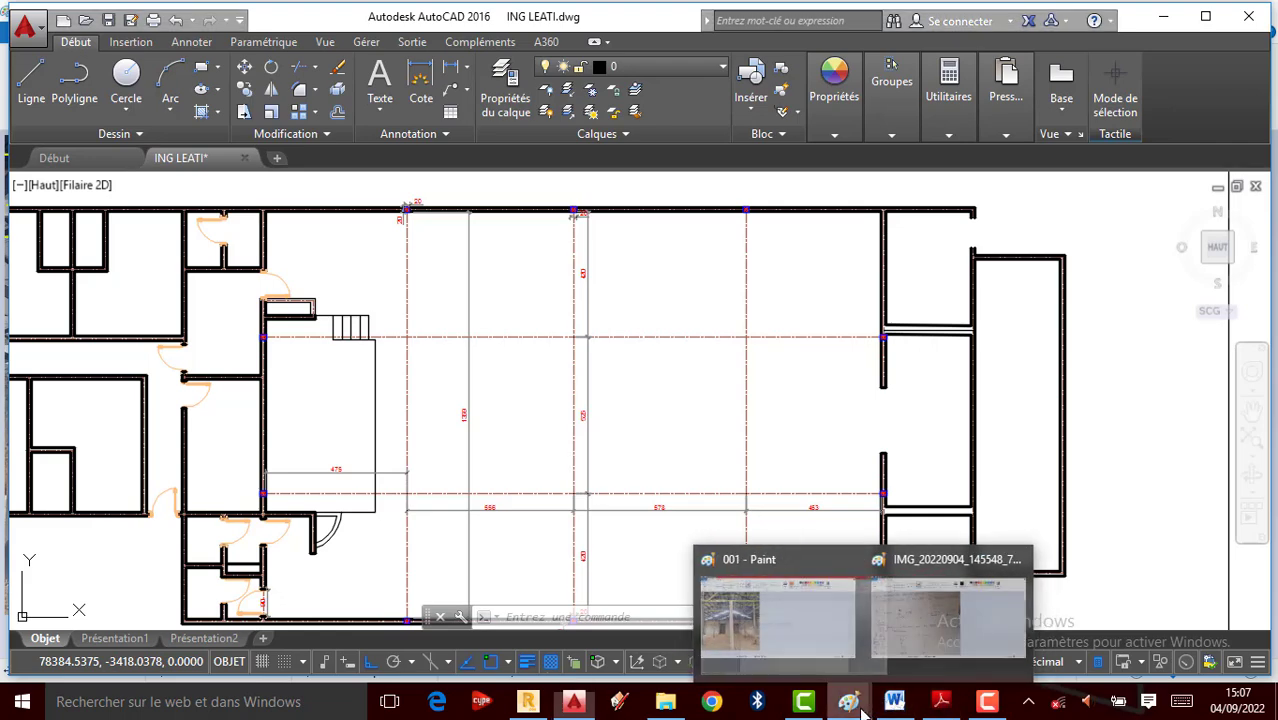
# On the beam-notes photo, circle the supports with the thickest green brush
pyautogui.click(936, 666)
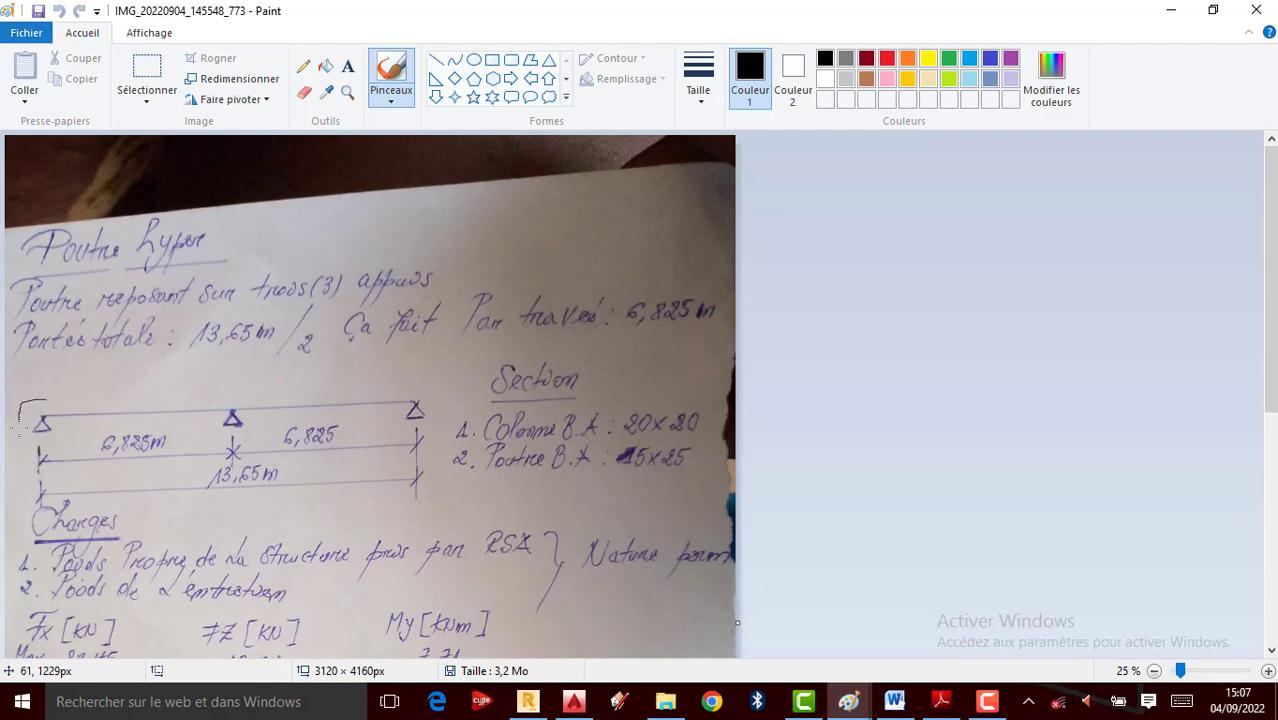
pyautogui.click(949, 58)
pyautogui.click(699, 75)
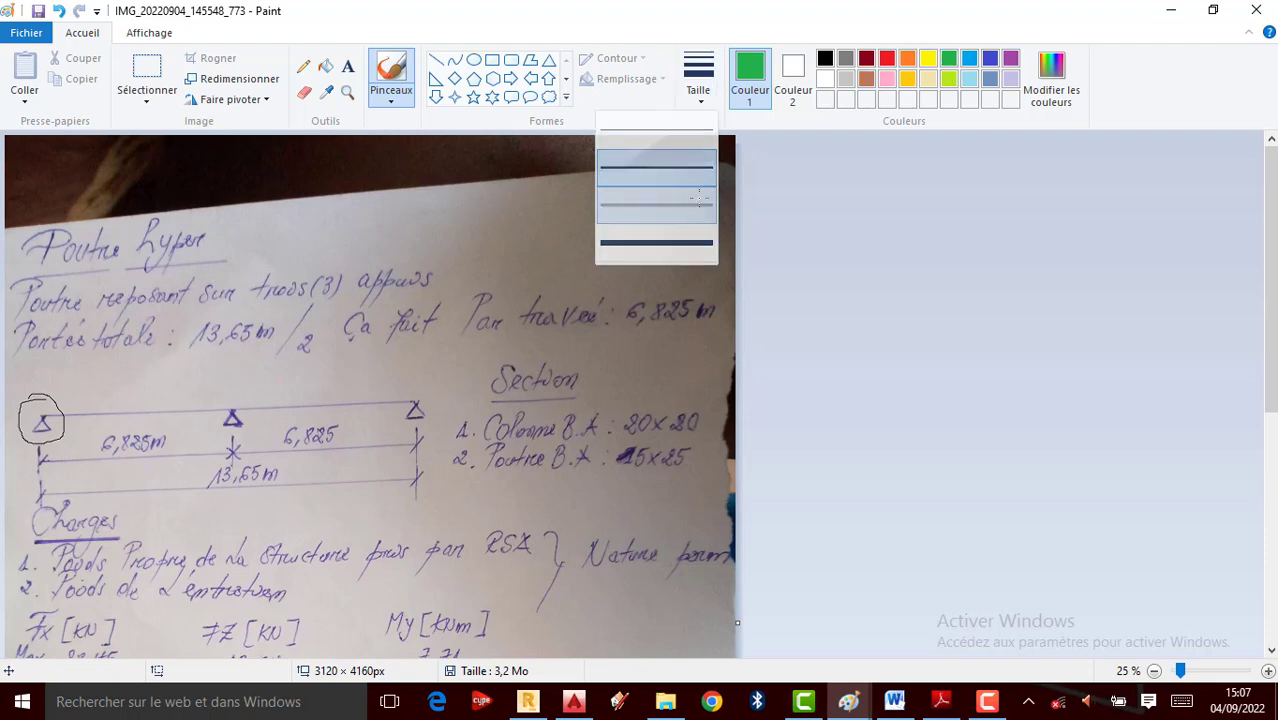
pyautogui.click(670, 205)
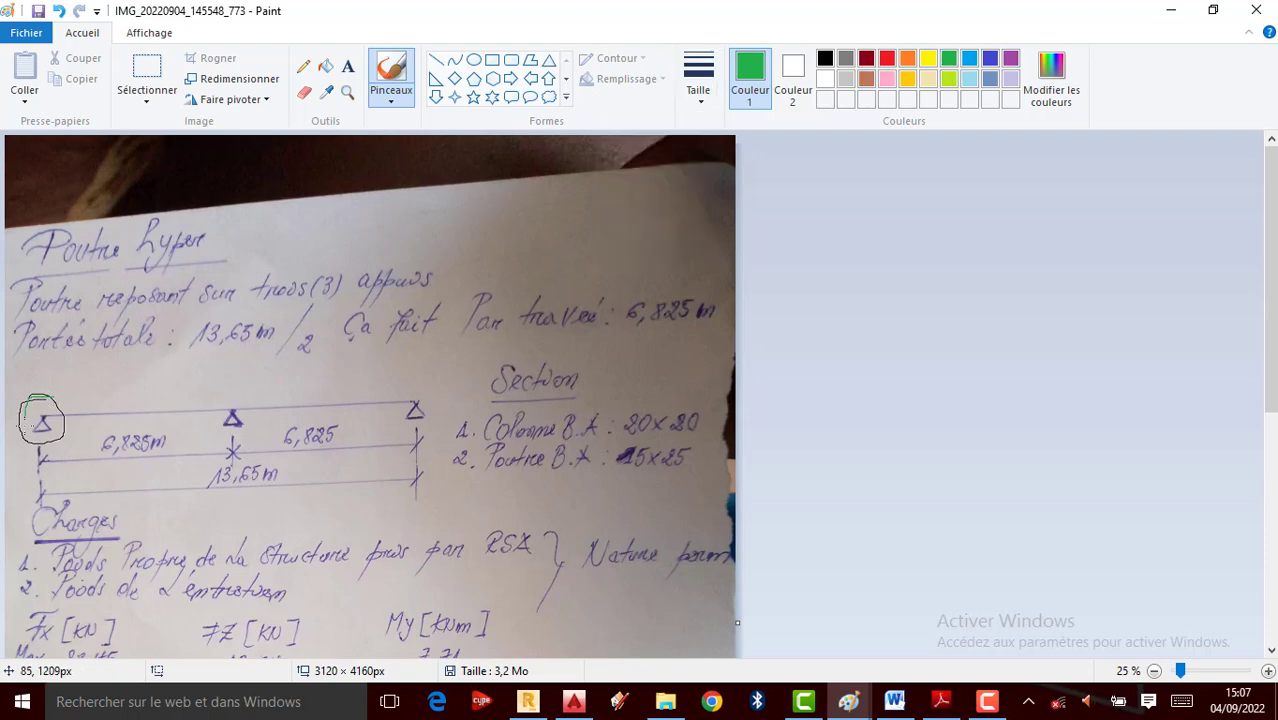
pyautogui.click(700, 97)
pyautogui.click(678, 250)
pyautogui.moveTo(21, 447); pyautogui.dragTo(62, 439)
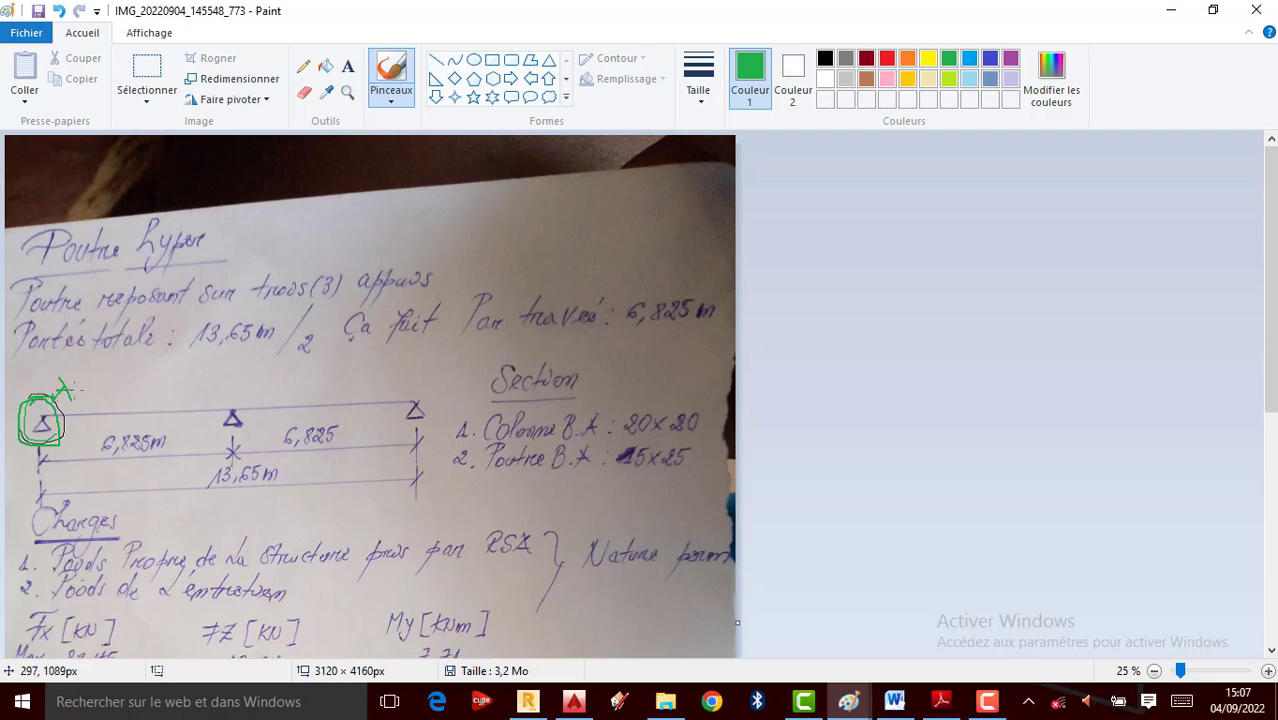
pyautogui.moveTo(425, 381)
pyautogui.mouseDown()
pyautogui.moveTo(390, 418)
pyautogui.moveTo(446, 410)
pyautogui.moveTo(418, 379)
pyautogui.mouseUp()
pyautogui.moveTo(448, 358); pyautogui.dragTo(450, 379)
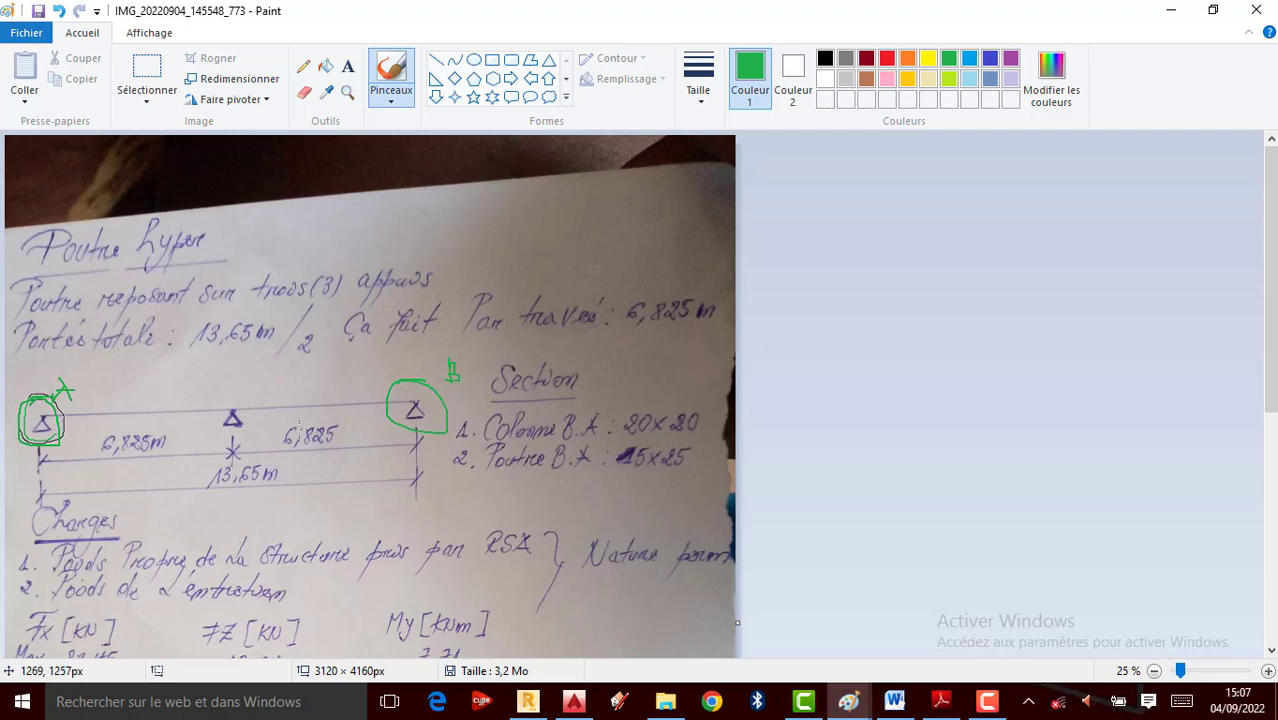
pyautogui.moveTo(236, 437); pyautogui.dragTo(217, 385)
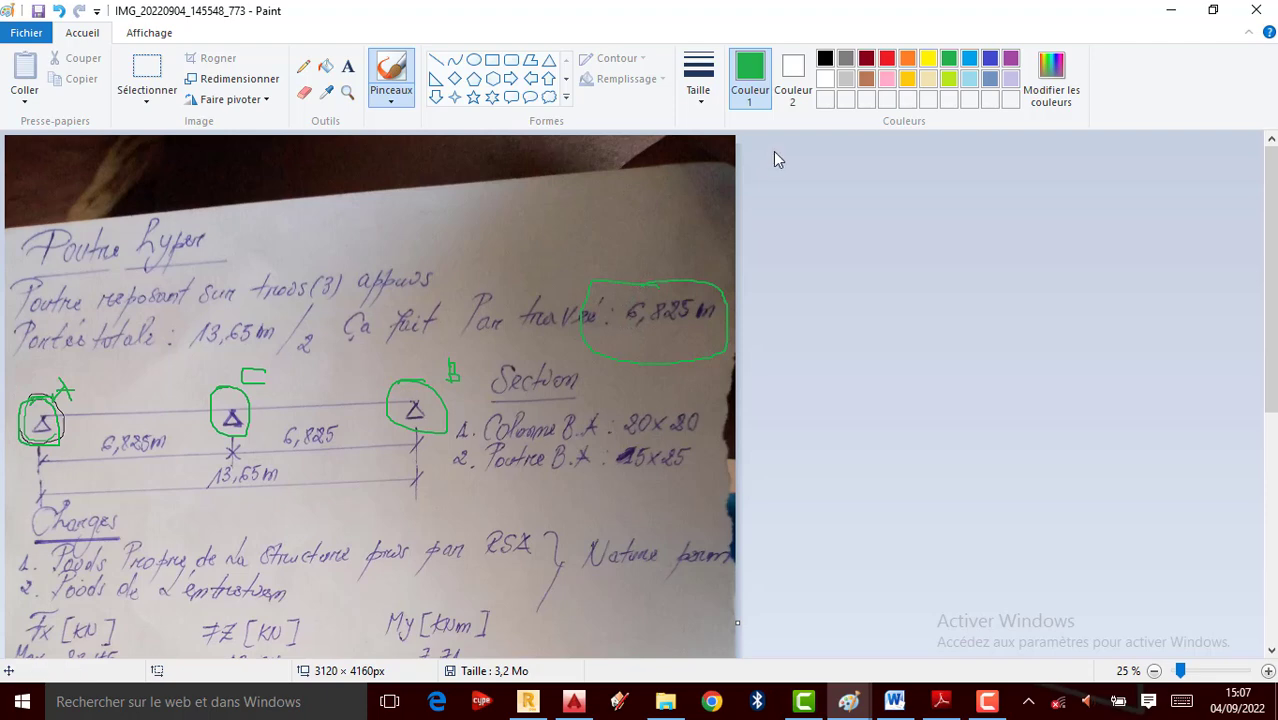
# In orange, underline the 13,65 m span line and ring the section sizes
pyautogui.click(908, 62)
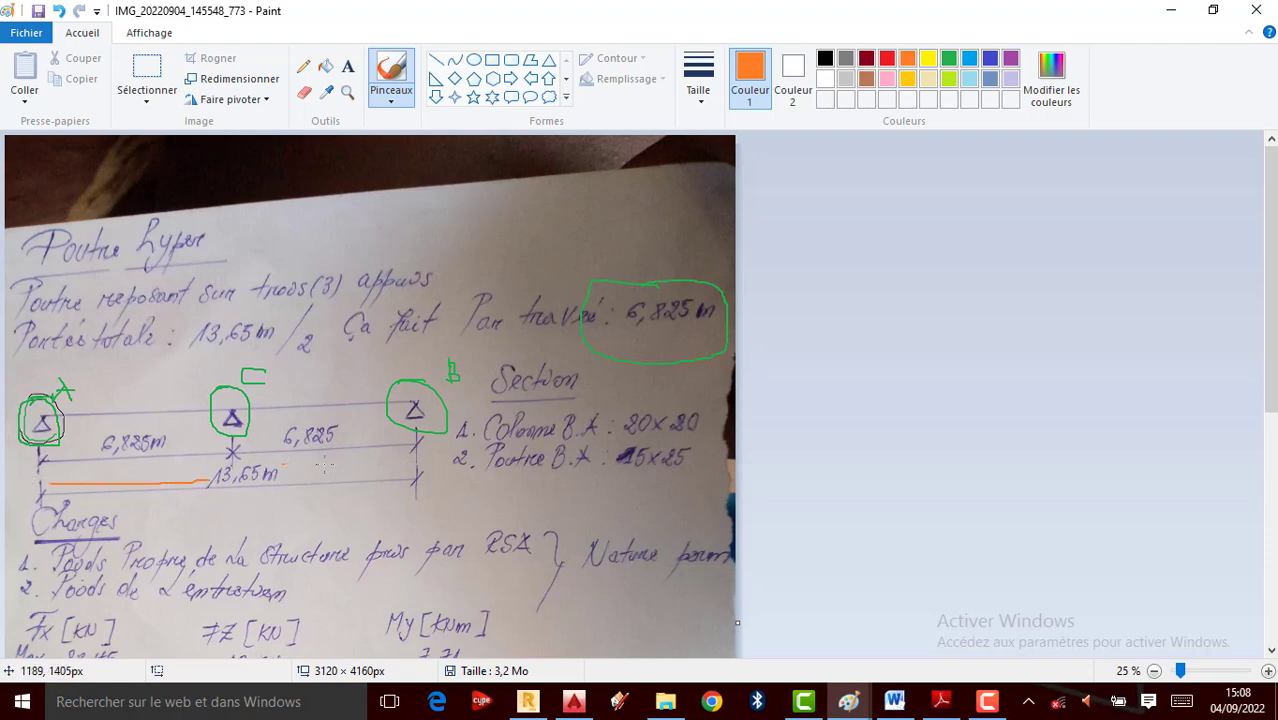
pyautogui.moveTo(323, 464); pyautogui.dragTo(413, 469)
pyautogui.scroll(-3, 416, 371)
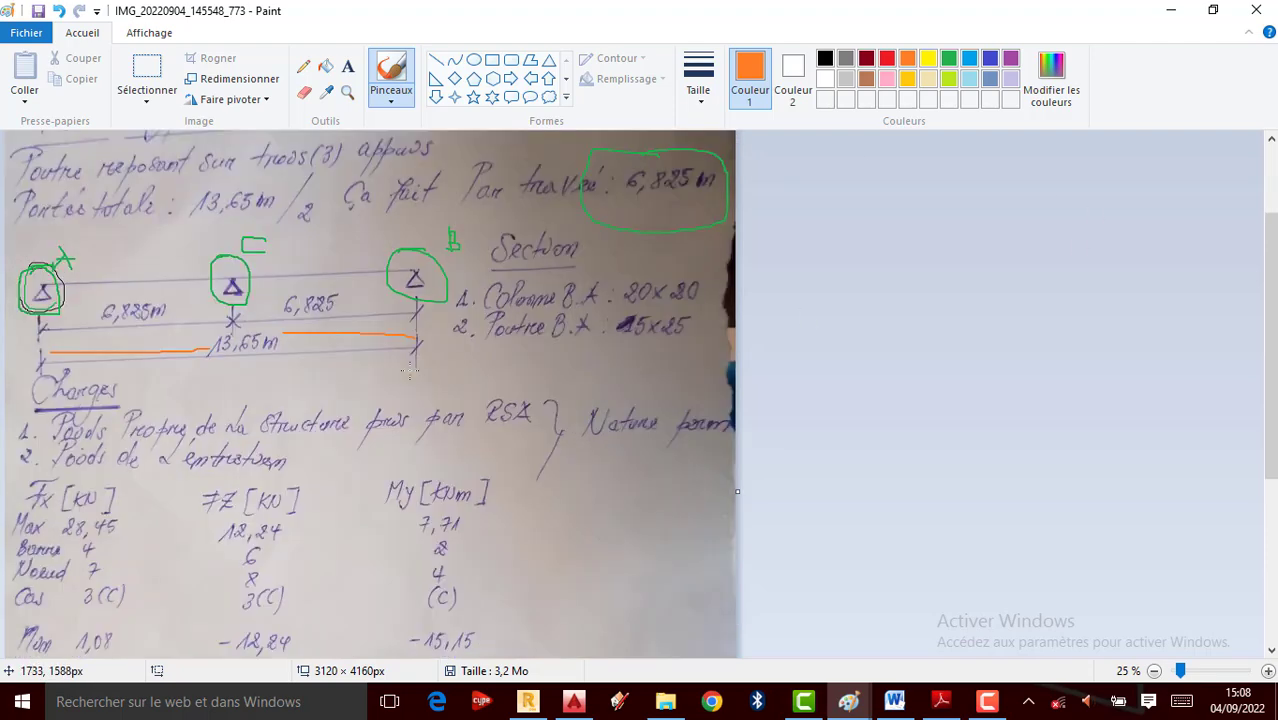
pyautogui.scroll(3, 391, 361)
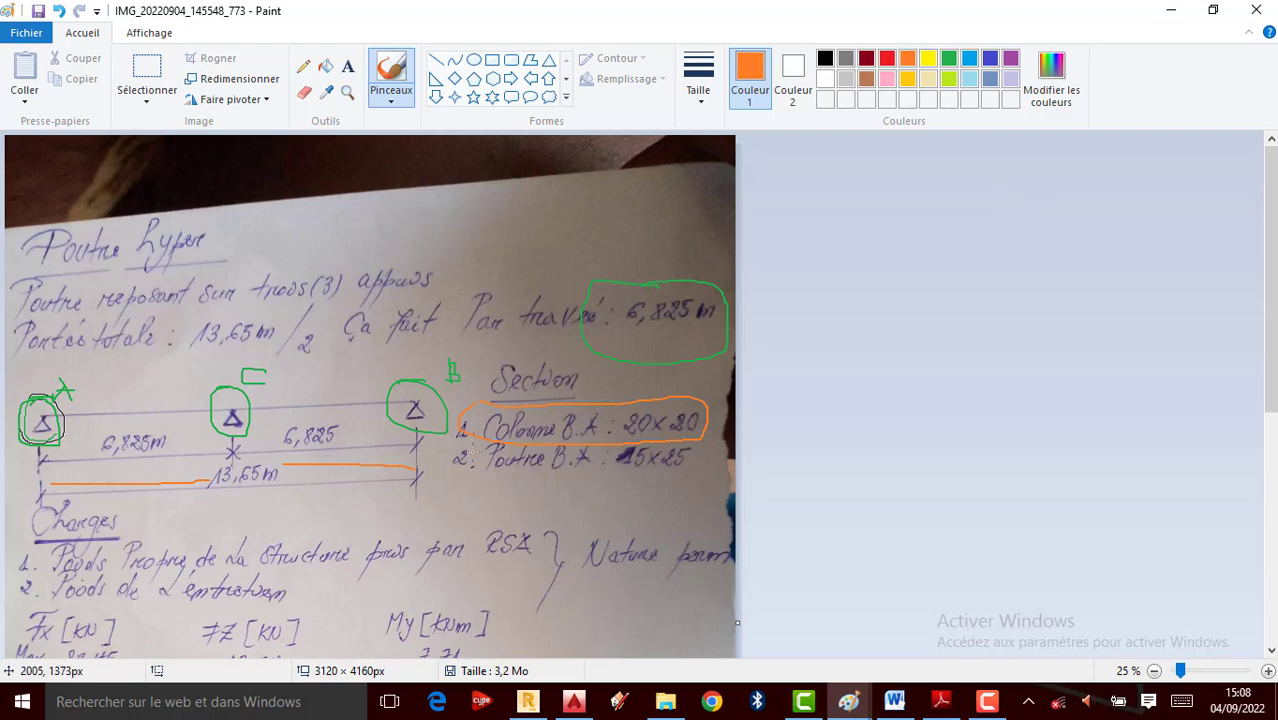
pyautogui.moveTo(625, 507); pyautogui.dragTo(721, 463)
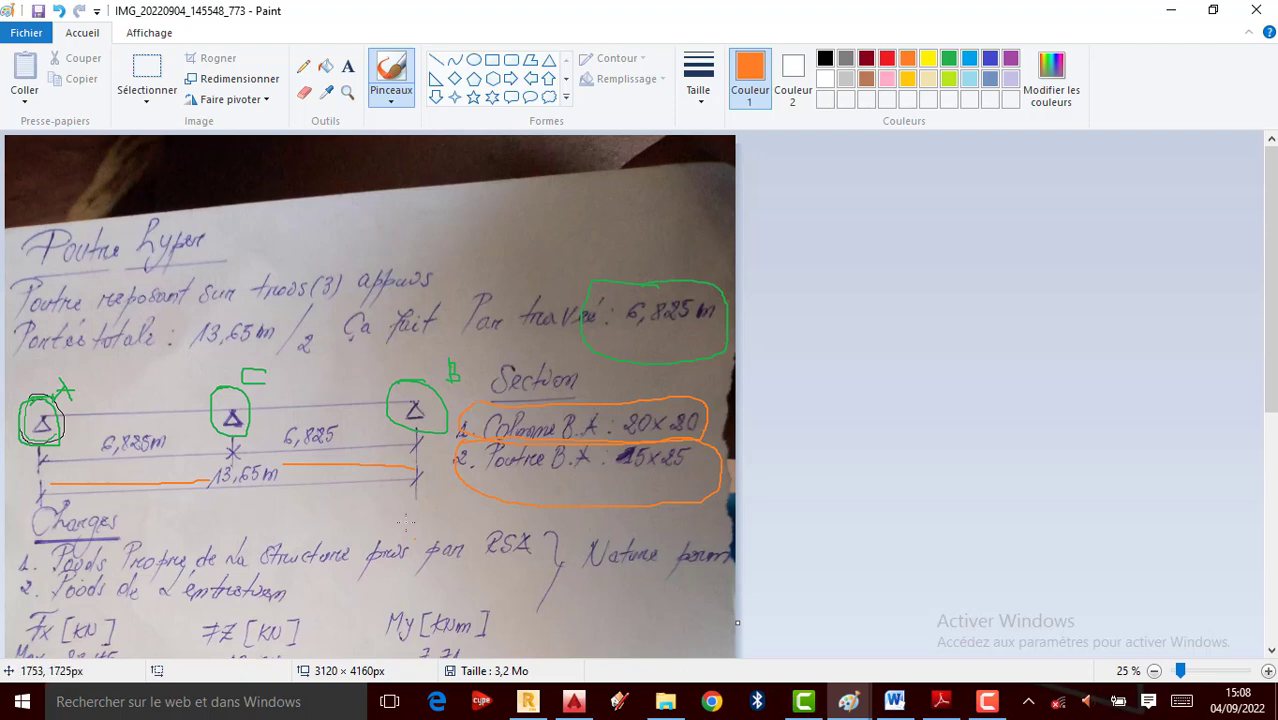
# Start a new Etude d'un Portique Plan project without saving, then cancel the active command
pyautogui.click(528, 702)
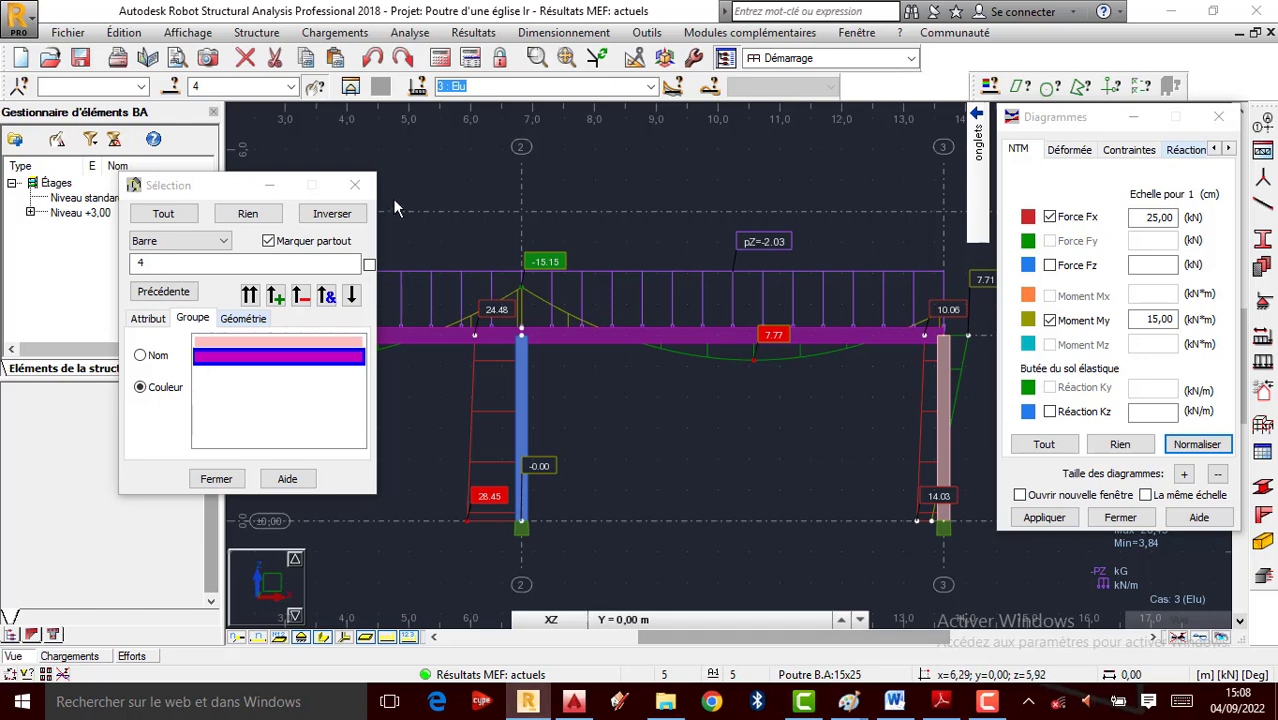
pyautogui.scroll(-2, 686, 291)
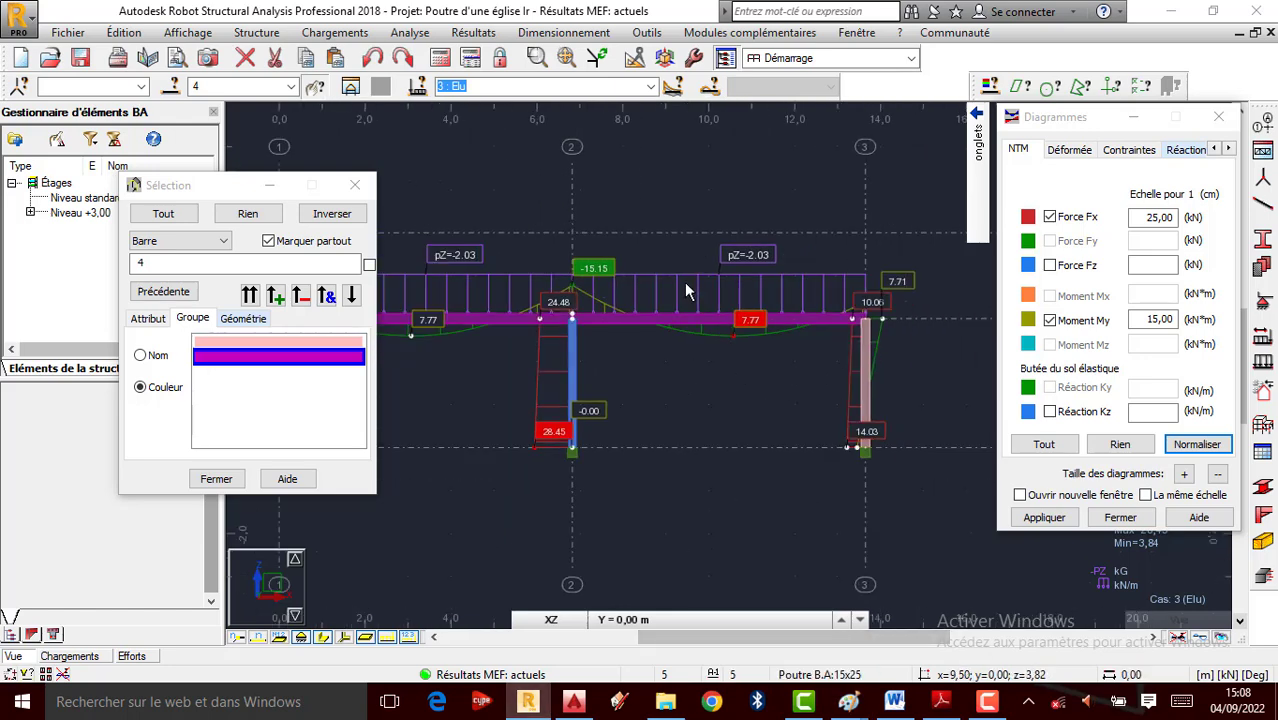
pyautogui.scroll(1, 424, 222)
pyautogui.scroll(1, 424, 222)
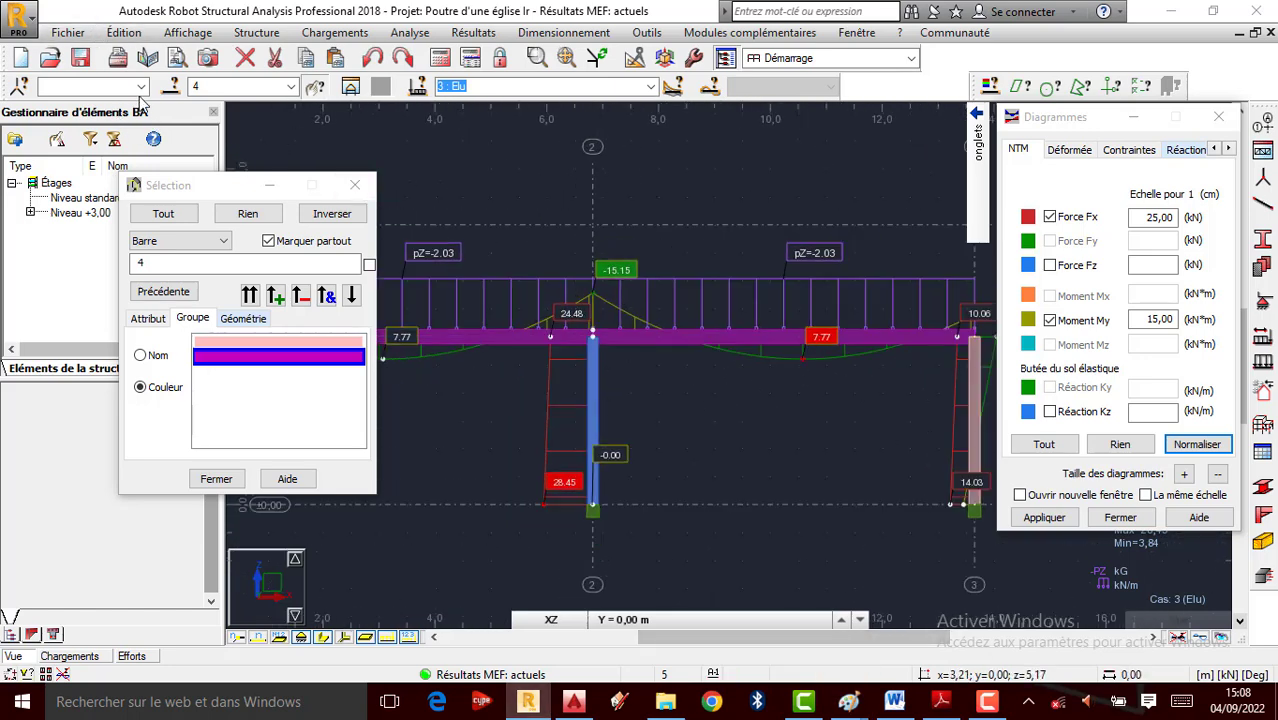
pyautogui.click(72, 36)
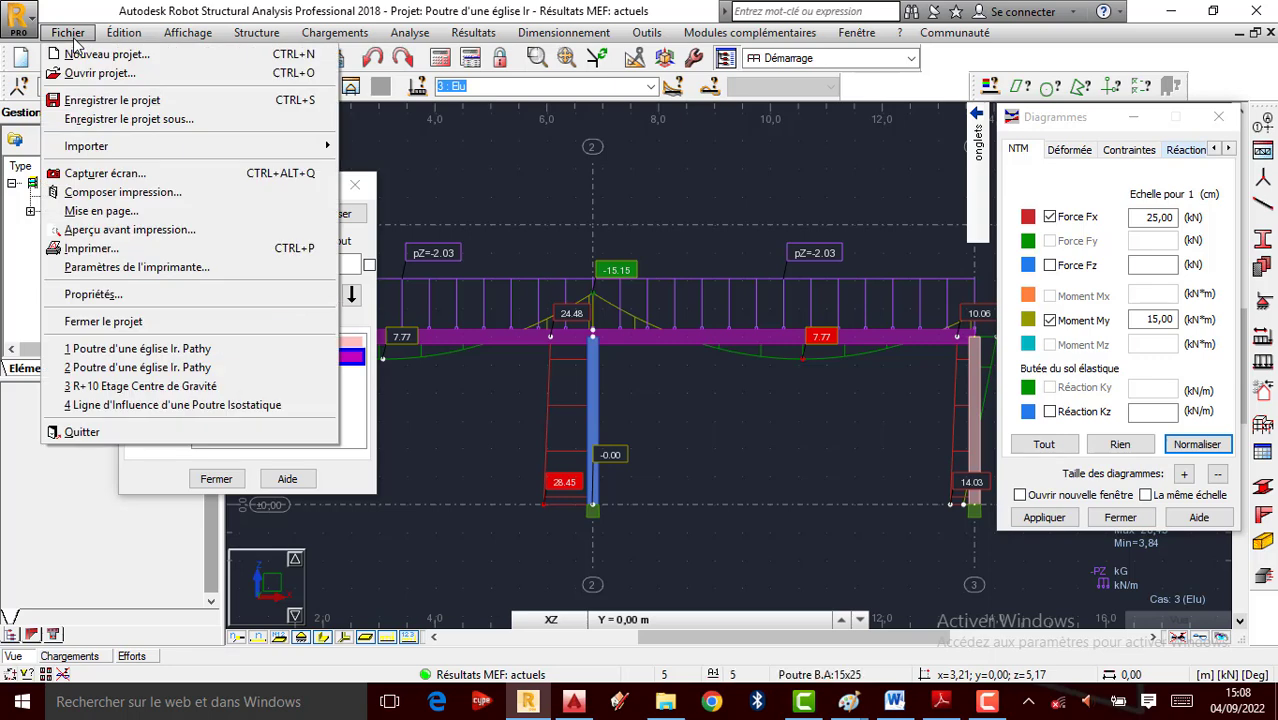
pyautogui.click(95, 55)
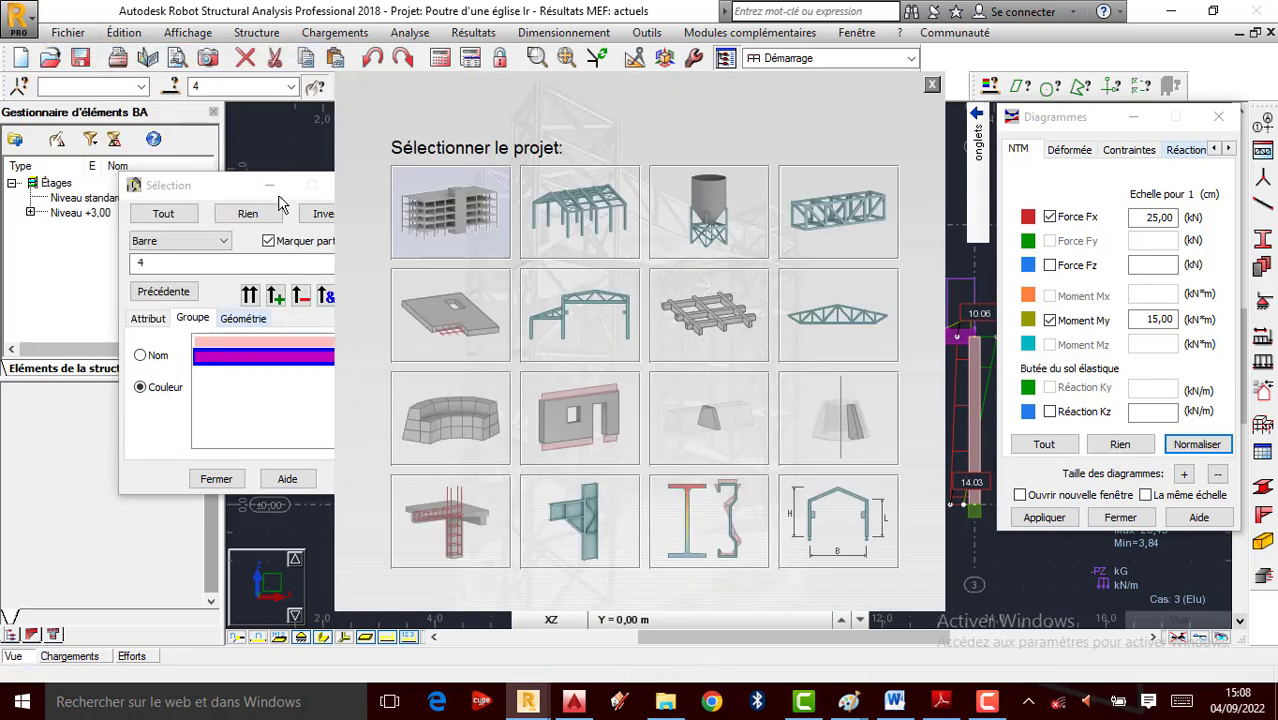
pyautogui.click(587, 308)
pyautogui.click(728, 414)
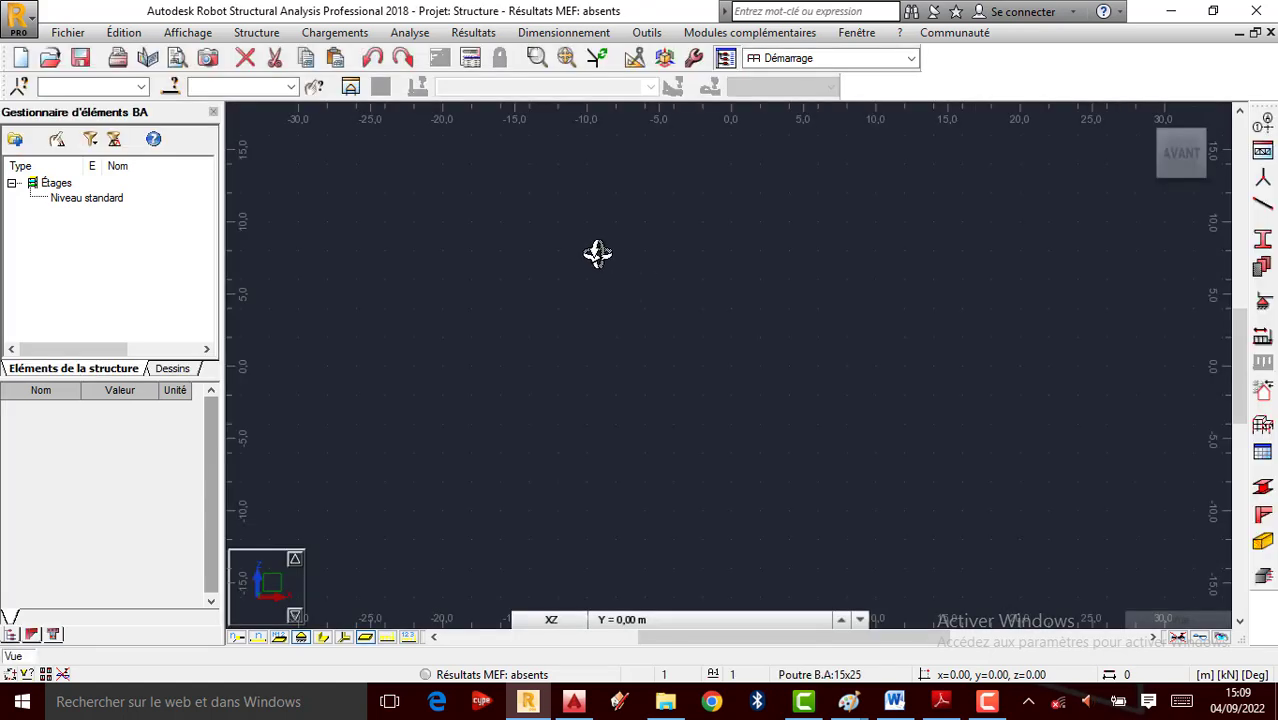
pyautogui.rightClick(594, 253)
pyautogui.click(529, 264)
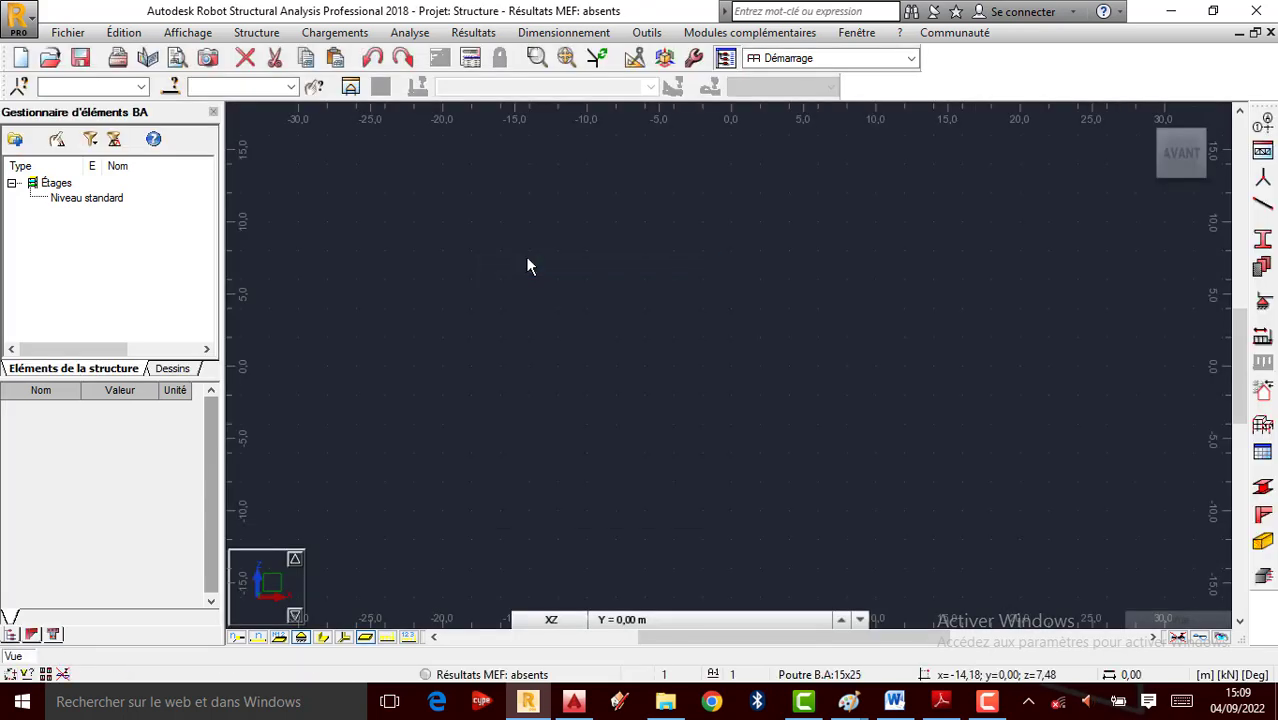
pyautogui.click(646, 32)
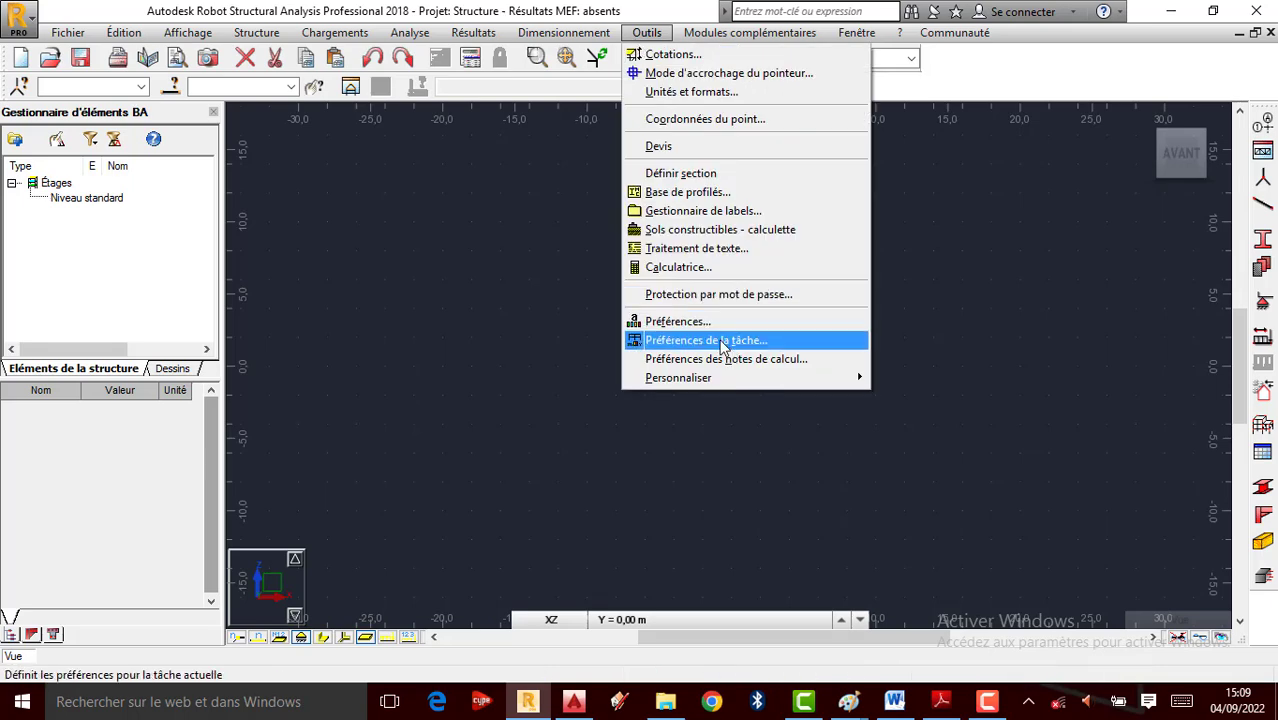
pyautogui.click(722, 342)
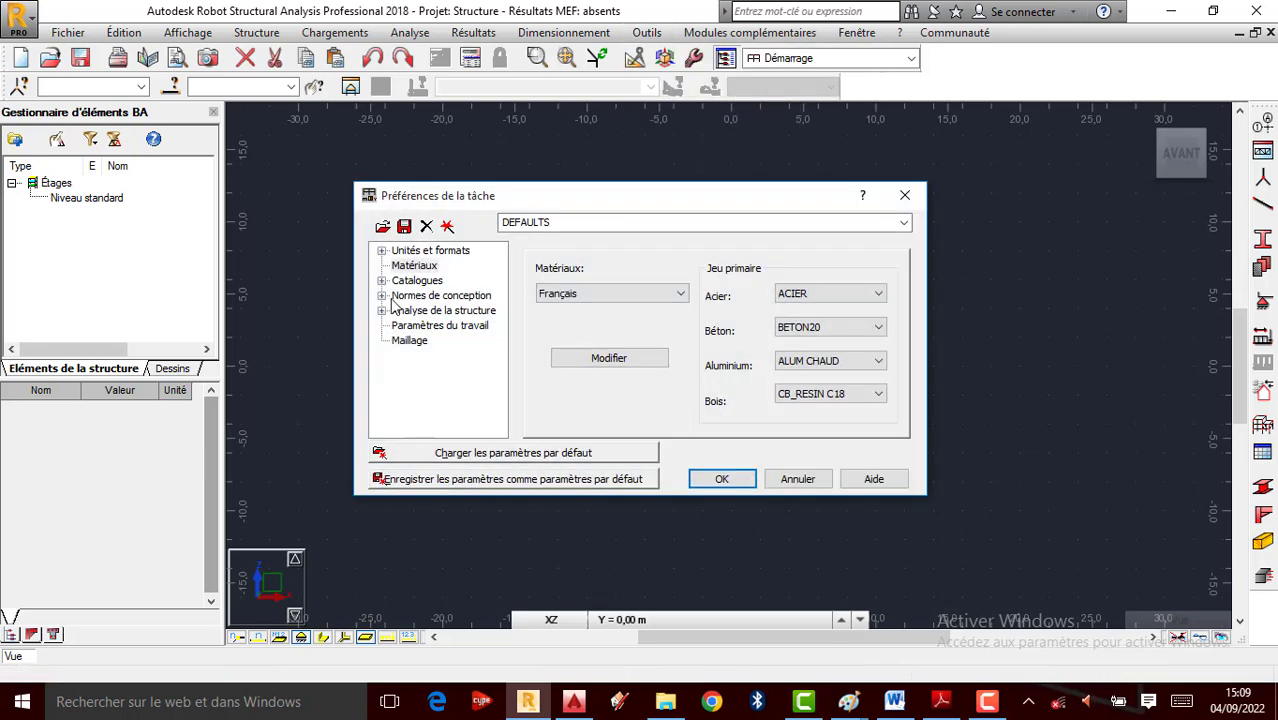
pyautogui.click(382, 296)
pyautogui.click(447, 298)
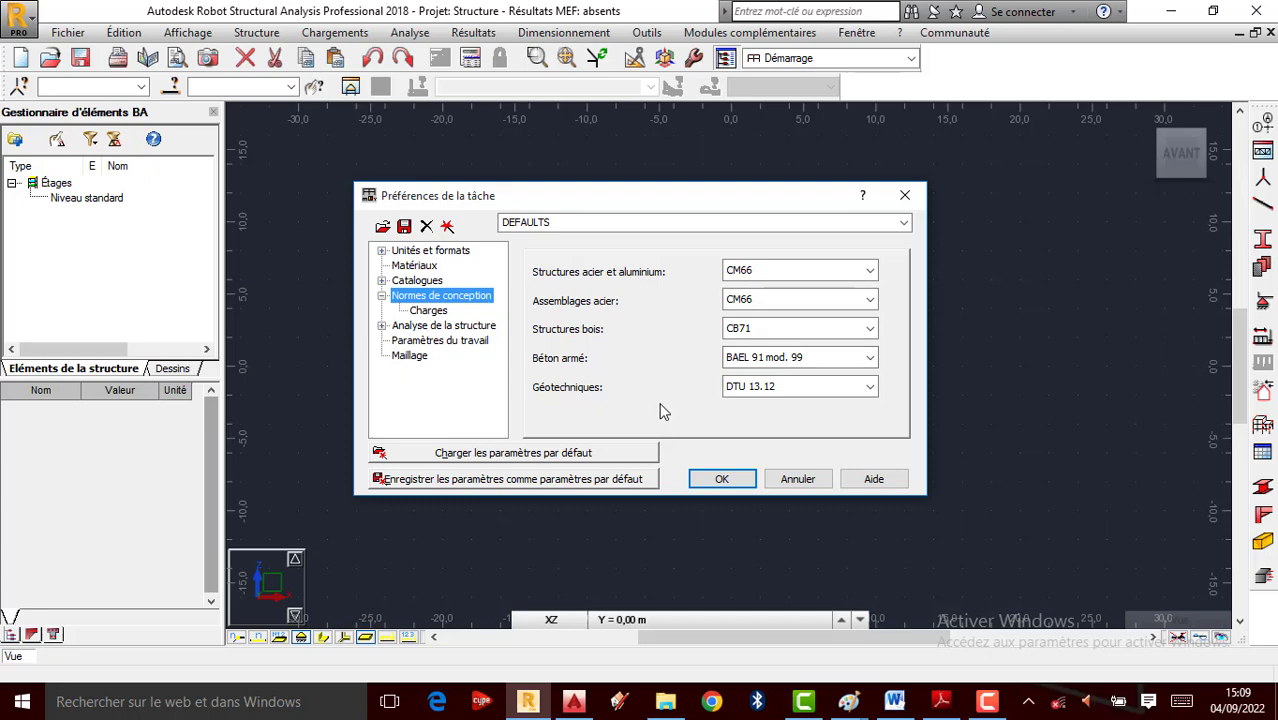
pyautogui.click(728, 480)
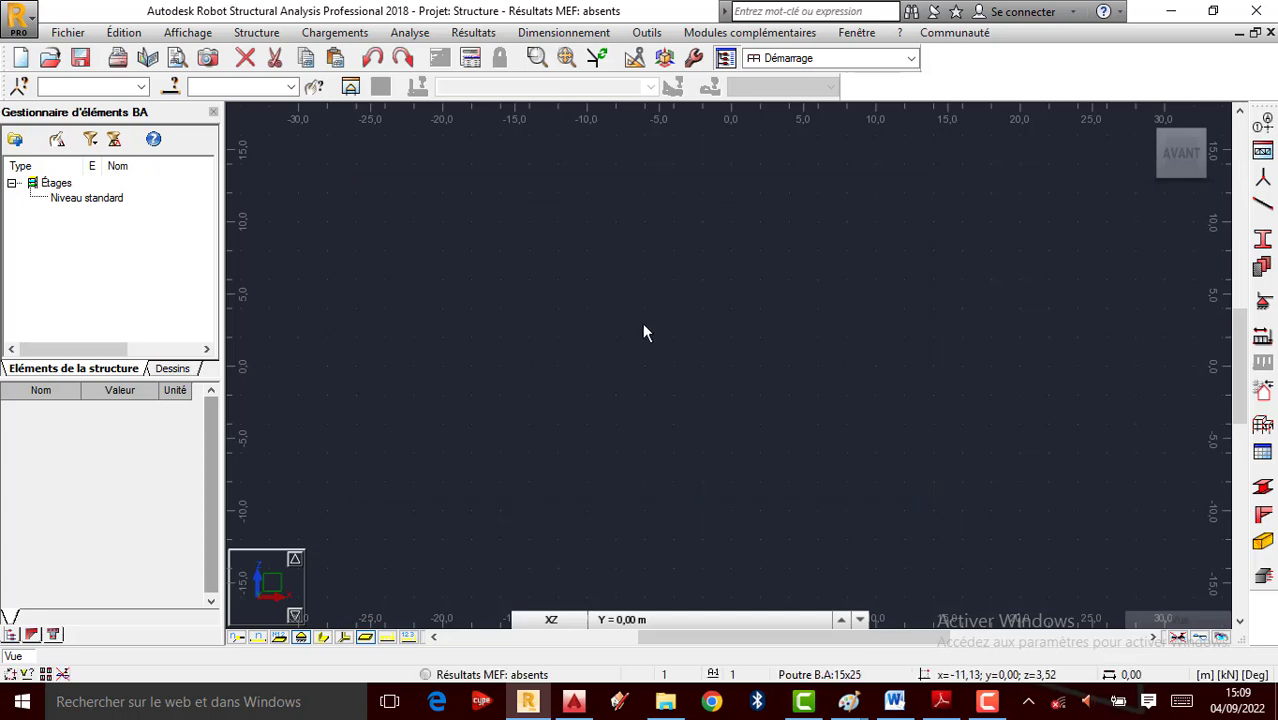
pyautogui.click(645, 34)
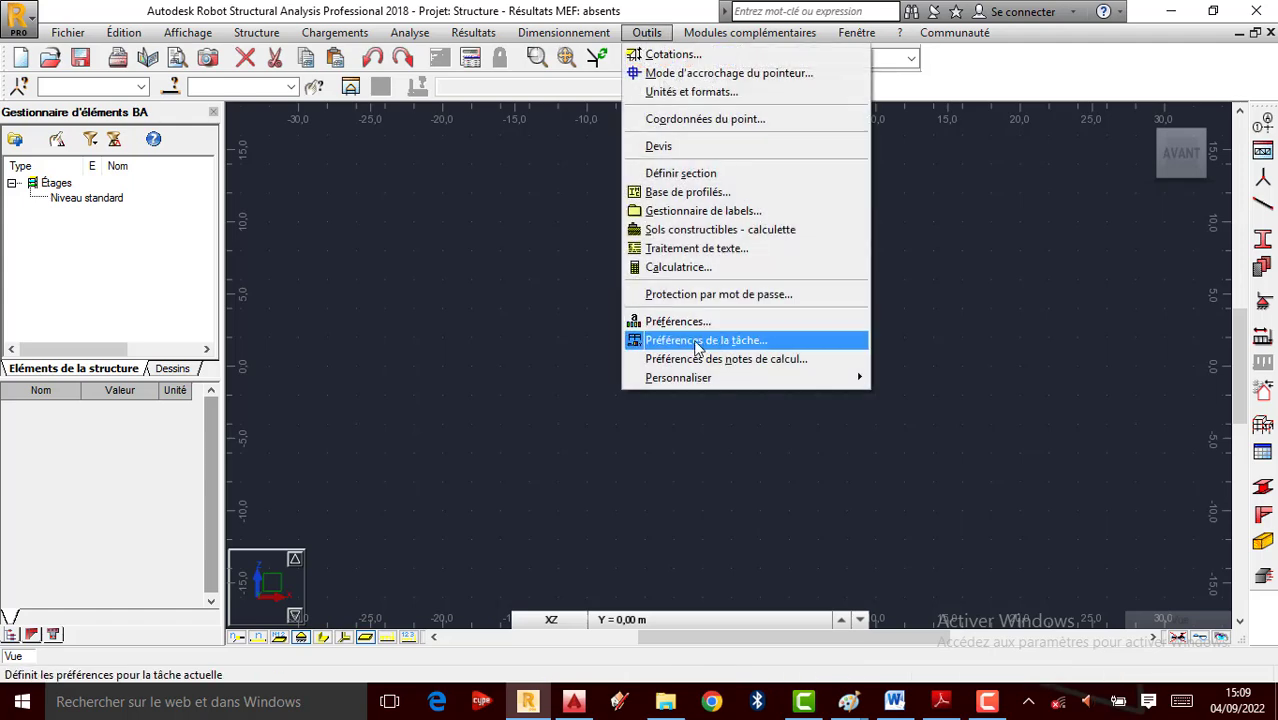
pyautogui.click(650, 337)
pyautogui.click(905, 195)
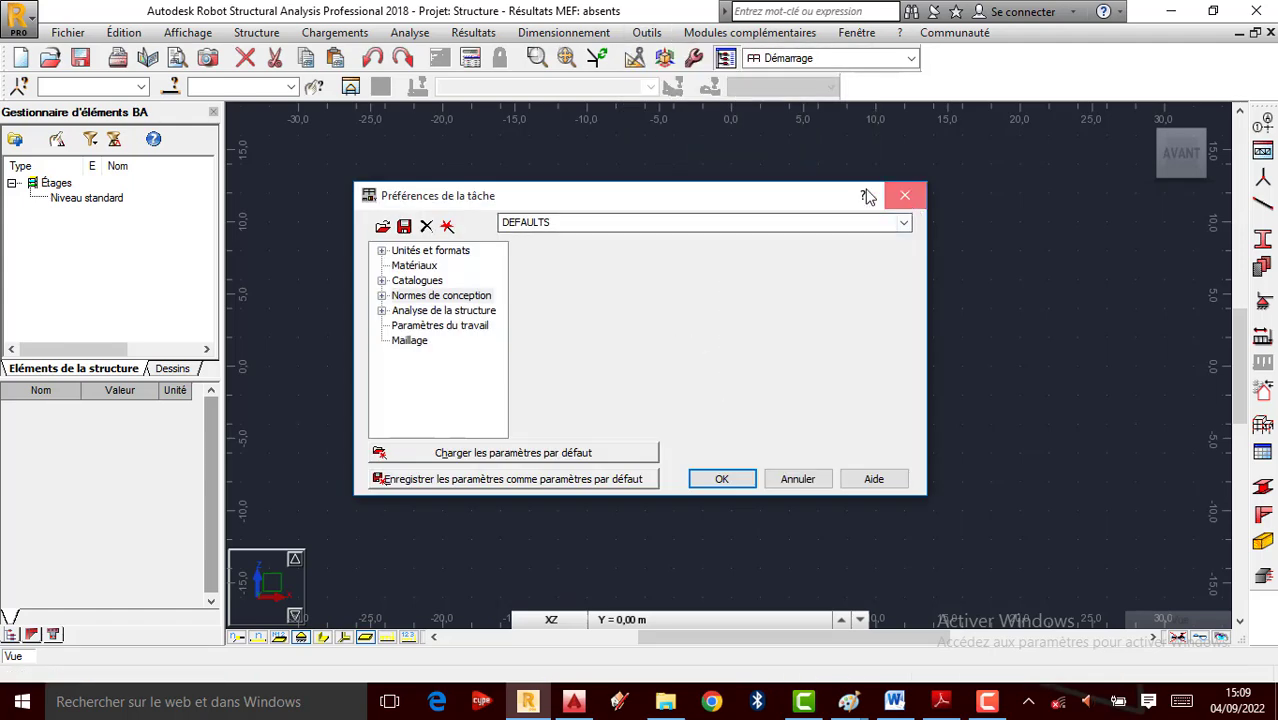
pyautogui.click(647, 33)
pyautogui.click(668, 321)
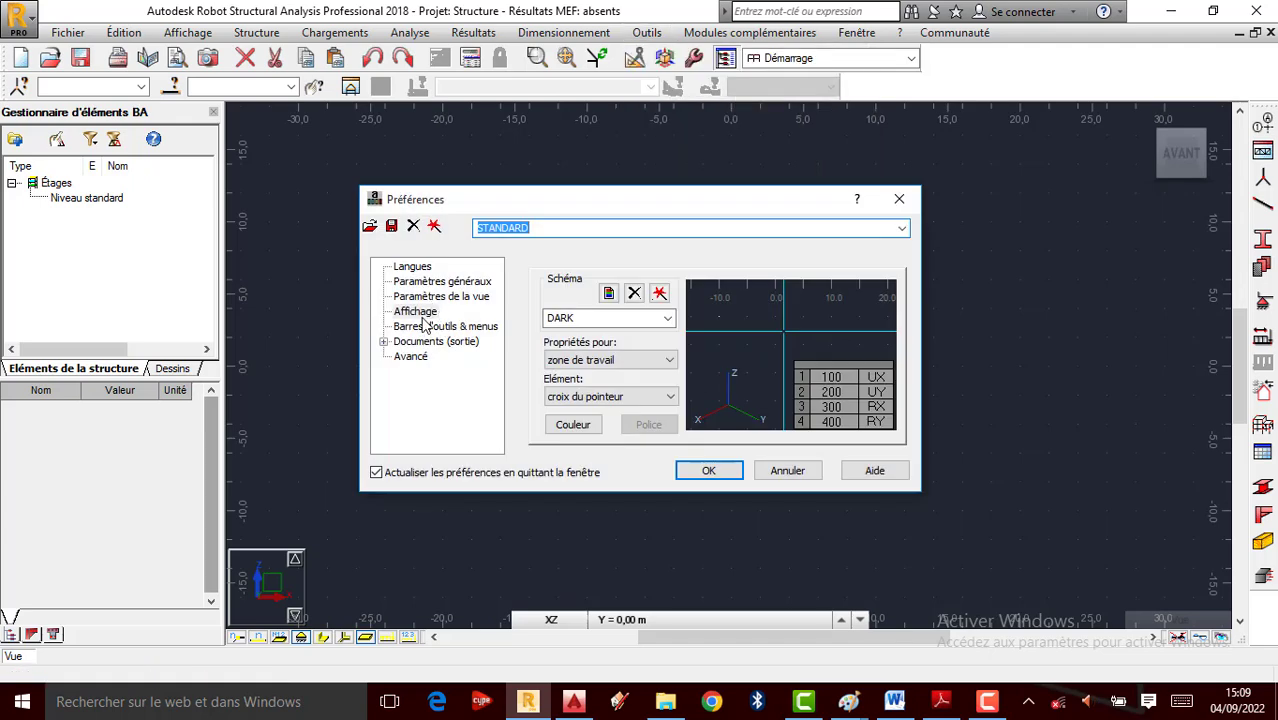
pyautogui.click(384, 342)
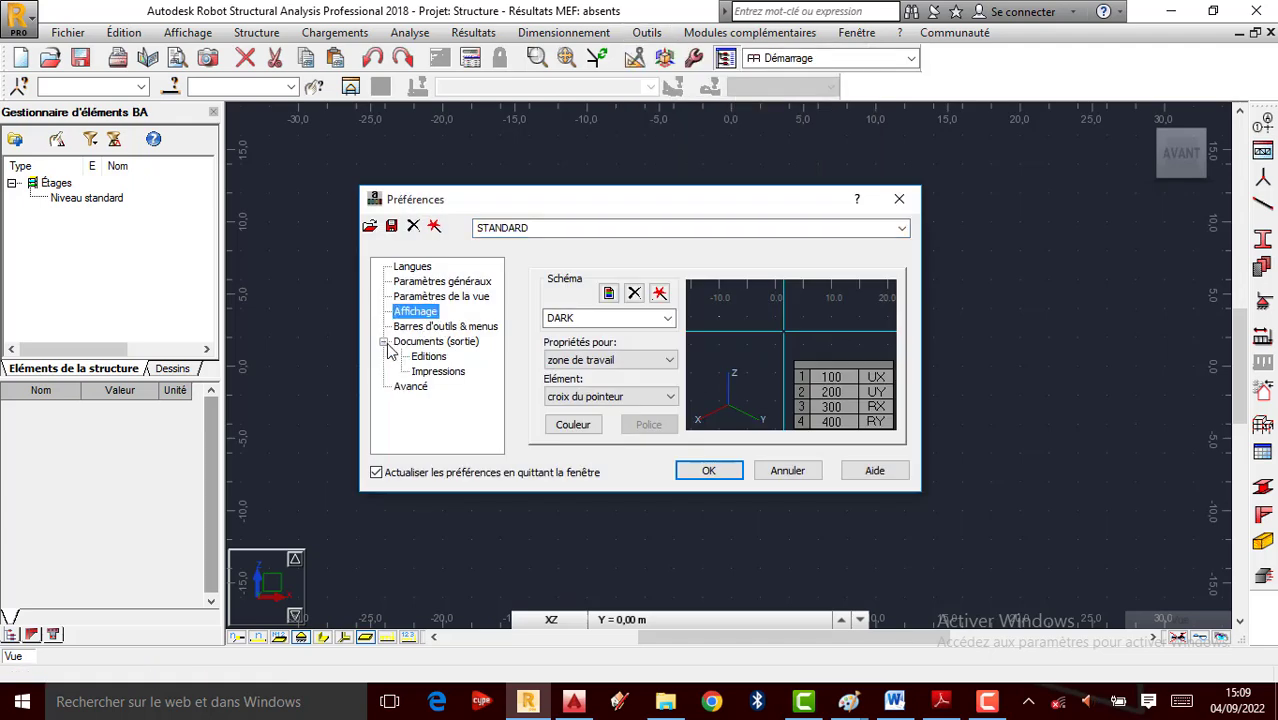
pyautogui.click(432, 297)
pyautogui.click(443, 283)
pyautogui.click(412, 267)
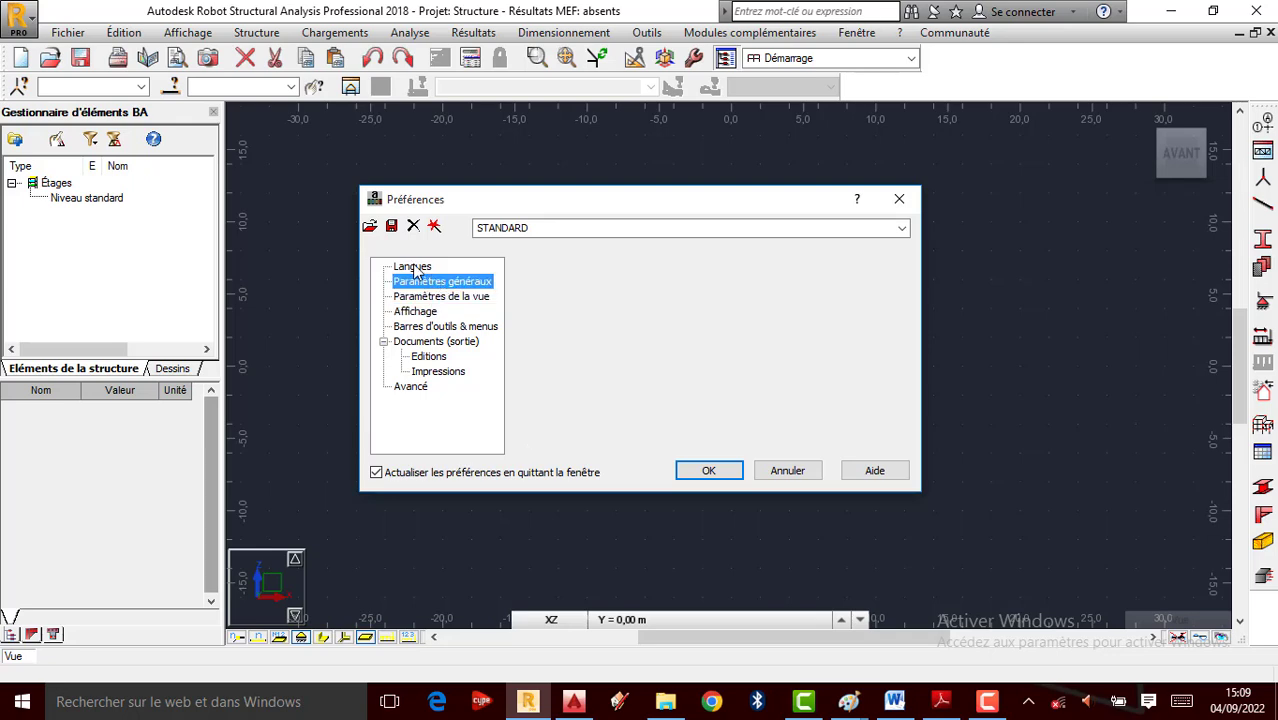
pyautogui.click(899, 199)
pyautogui.click(646, 33)
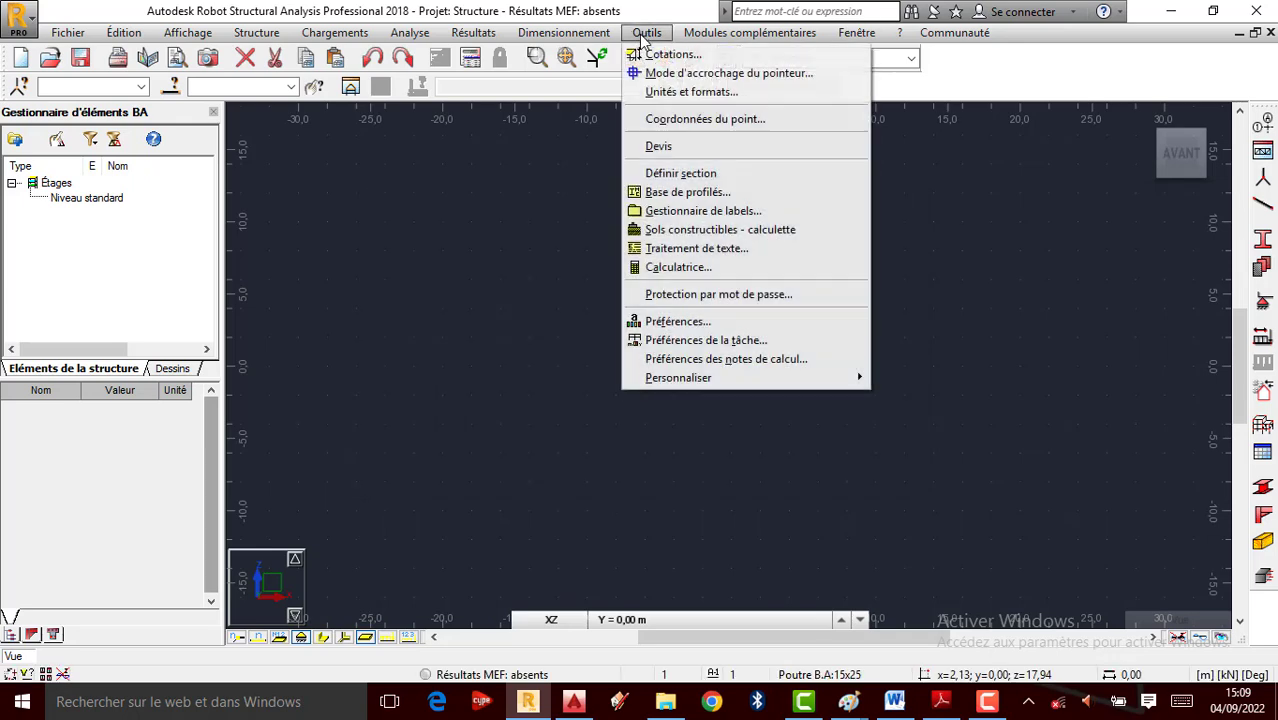
pyautogui.click(705, 340)
pyautogui.click(382, 251)
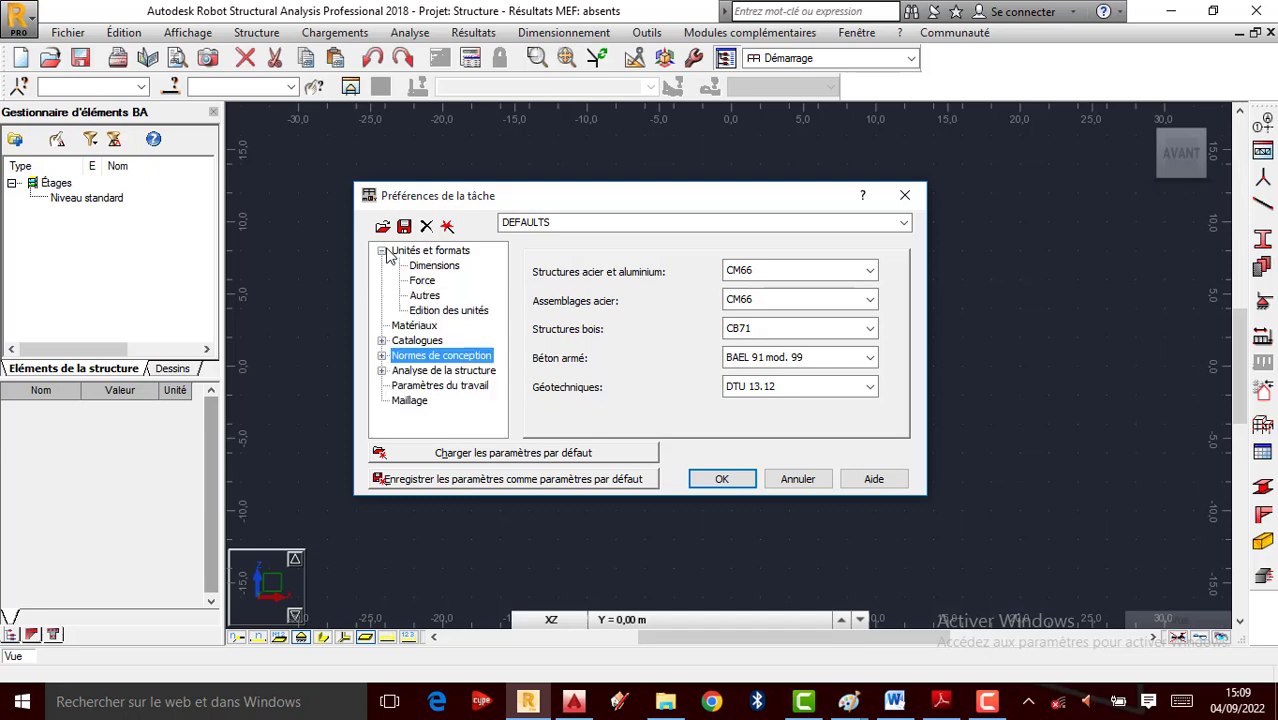
pyautogui.click(424, 282)
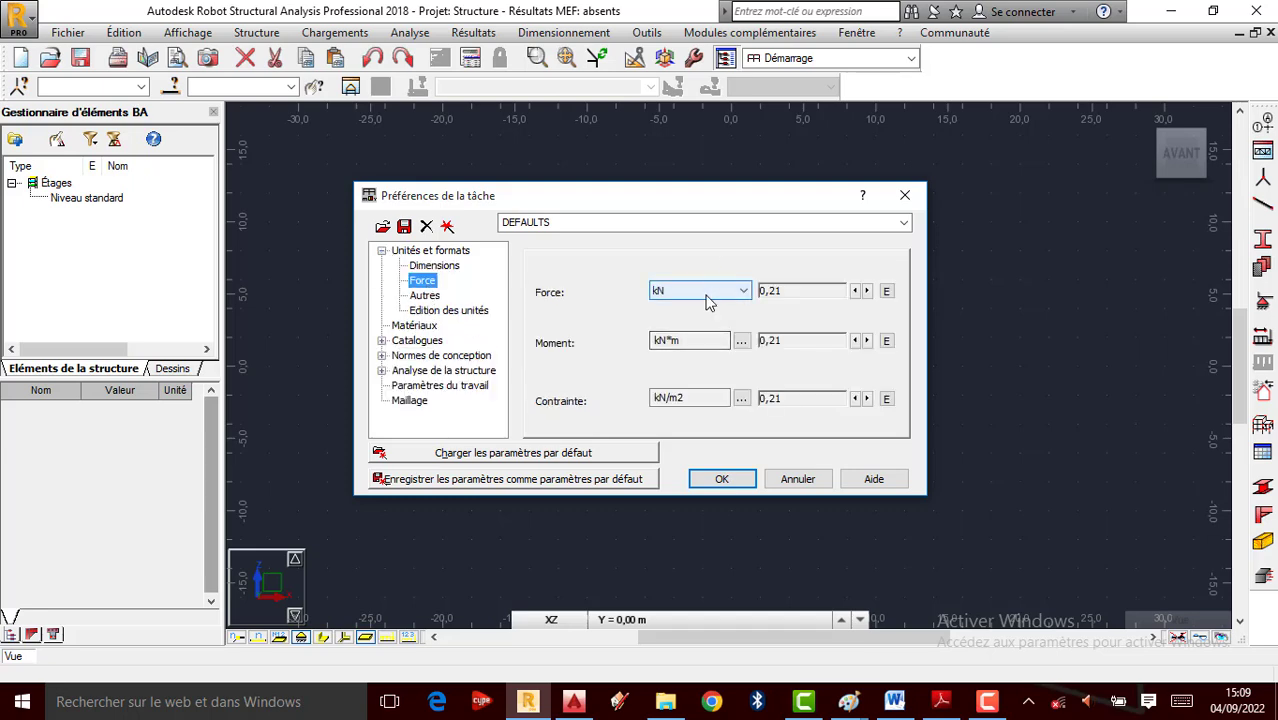
pyautogui.click(724, 479)
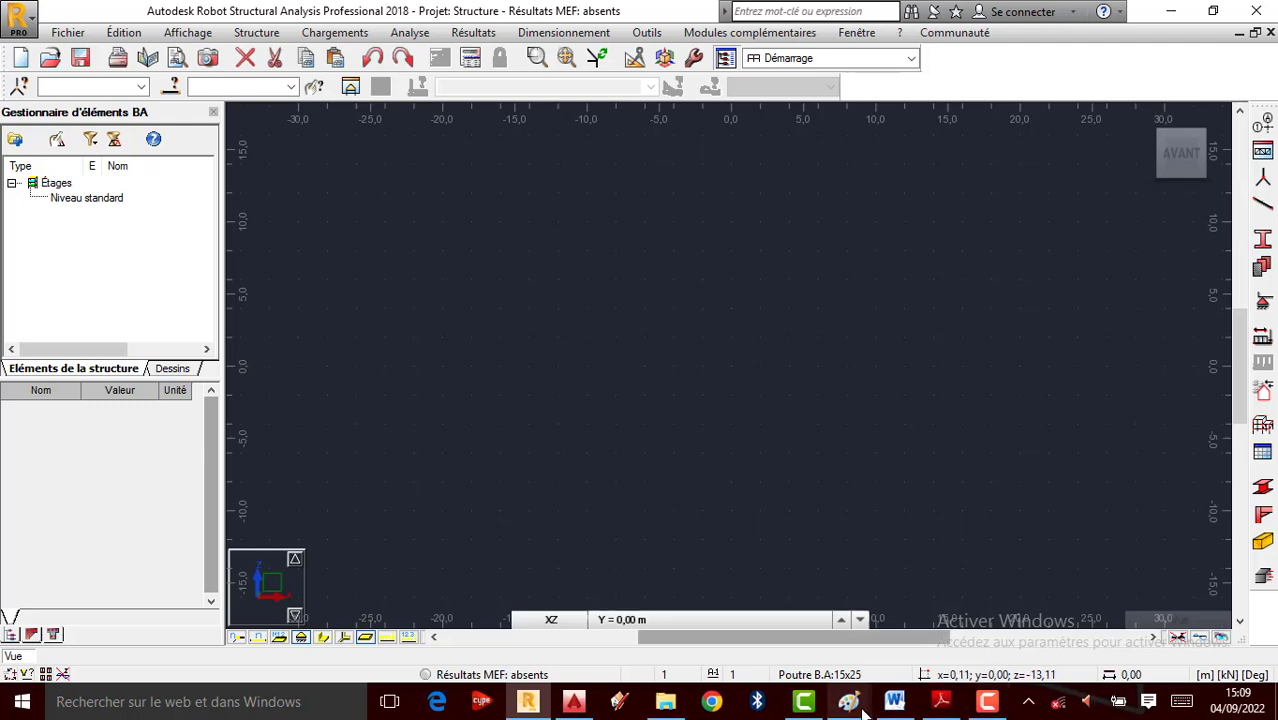
pyautogui.moveTo(860, 706)
pyautogui.click(933, 661)
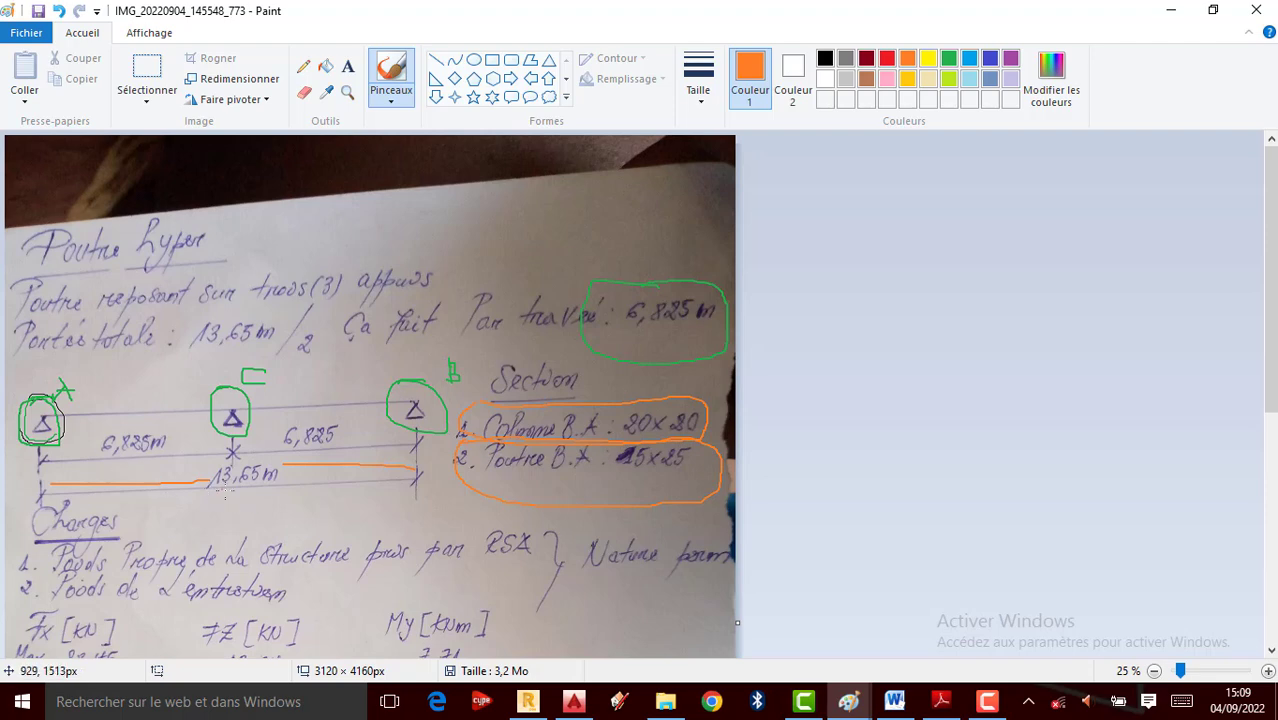
pyautogui.click(1171, 10)
pyautogui.click(1264, 120)
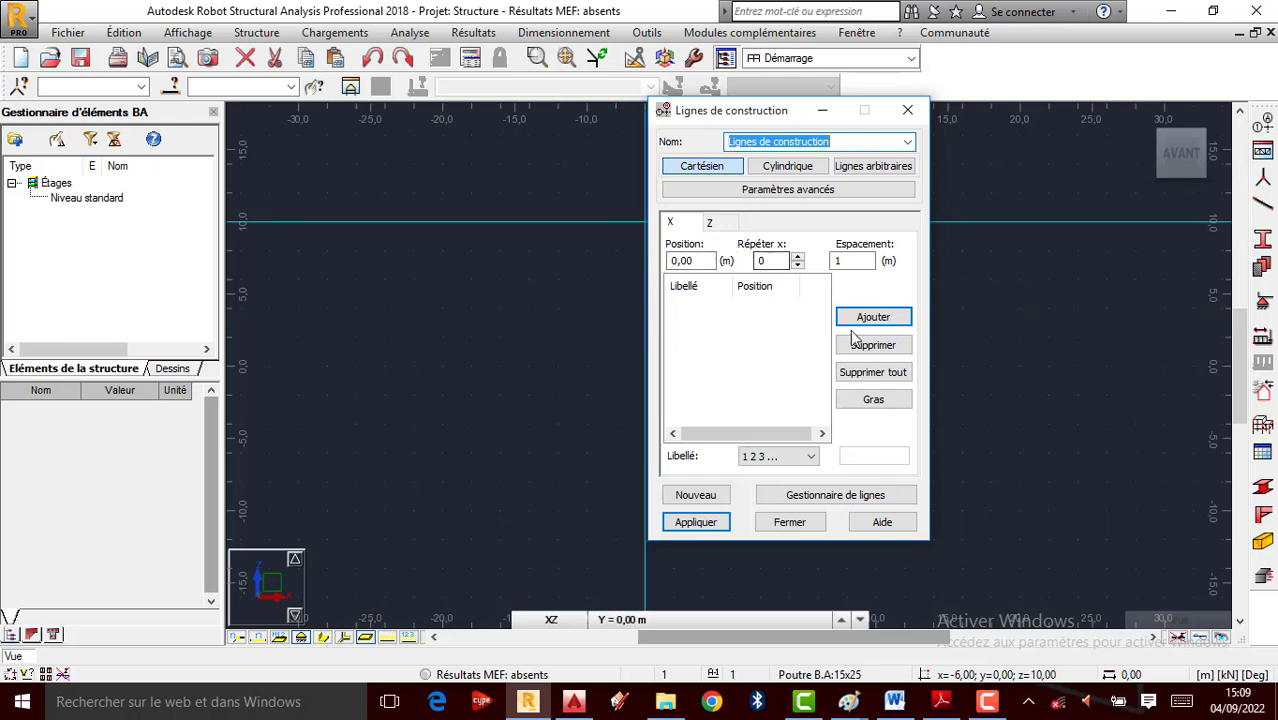
# Add X construction lines repeated twice at 6.825 m spacing (0, 6.83, 13.65 m)
pyautogui.click(798, 257)
pyautogui.click(799, 257)
pyautogui.press('Tab')
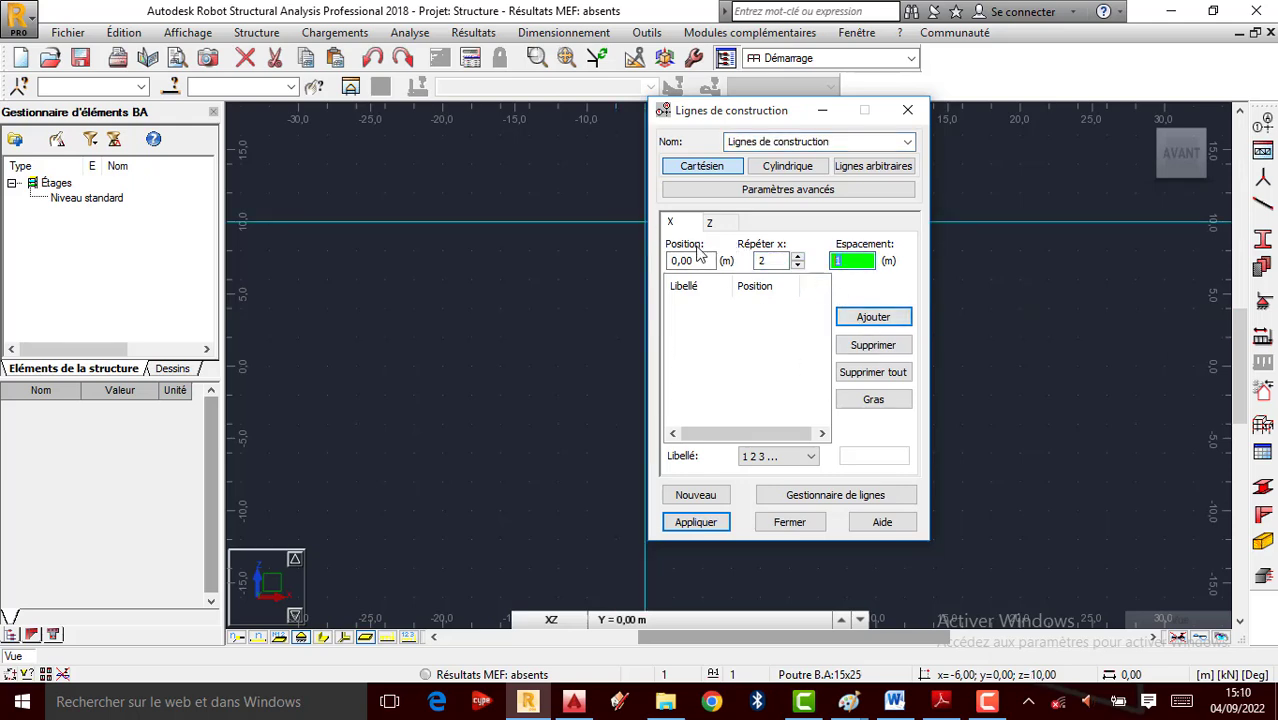
pyautogui.doubleClick(843, 262)
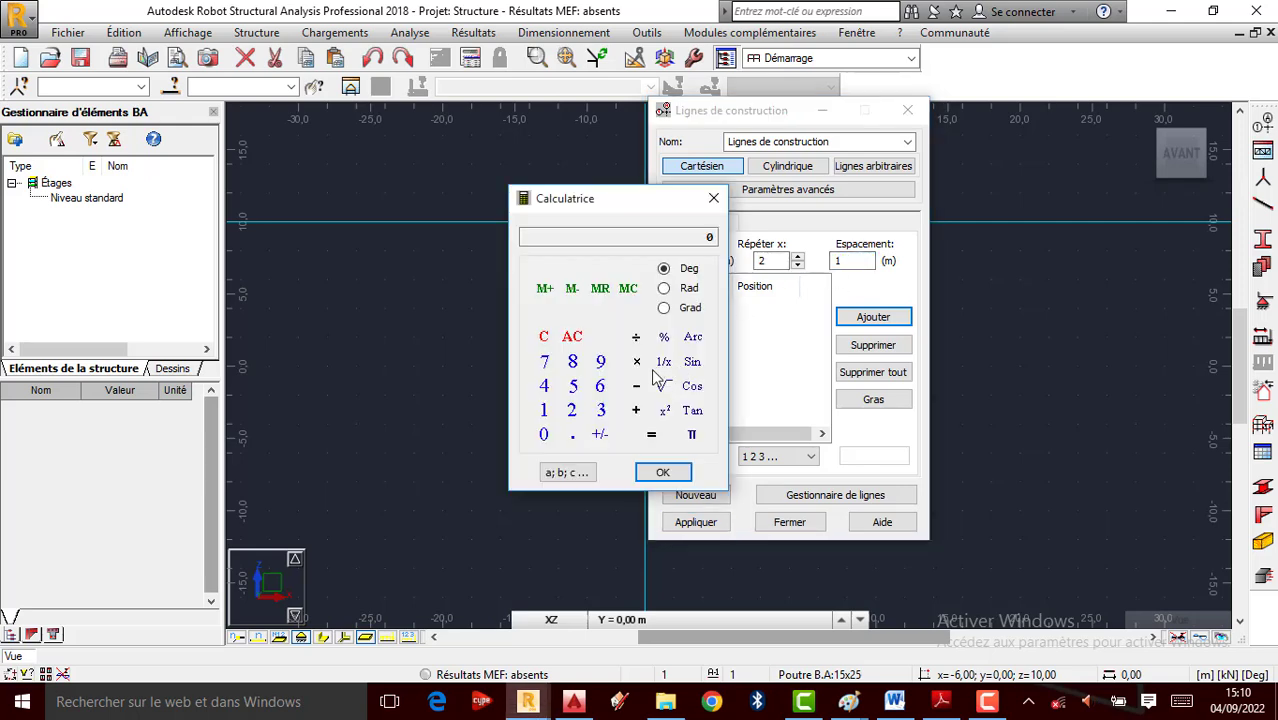
pyautogui.click(600, 390)
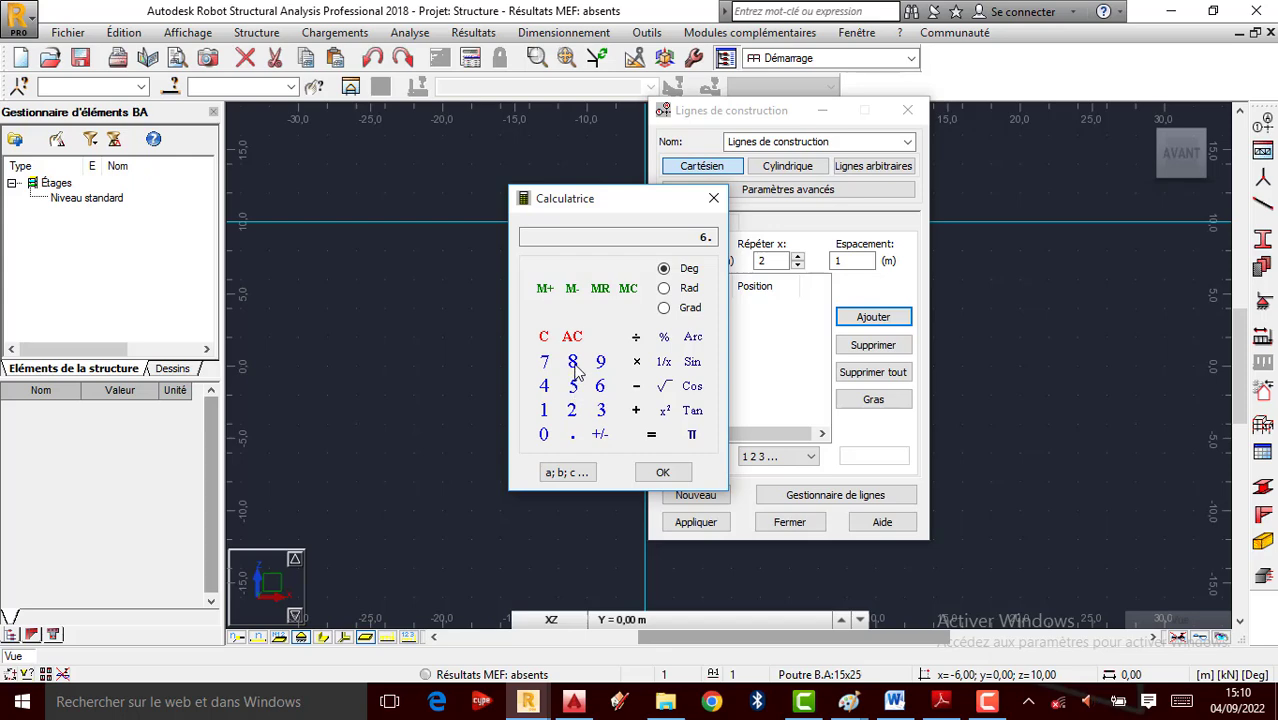
pyautogui.click(573, 412)
pyautogui.click(573, 387)
pyautogui.click(665, 471)
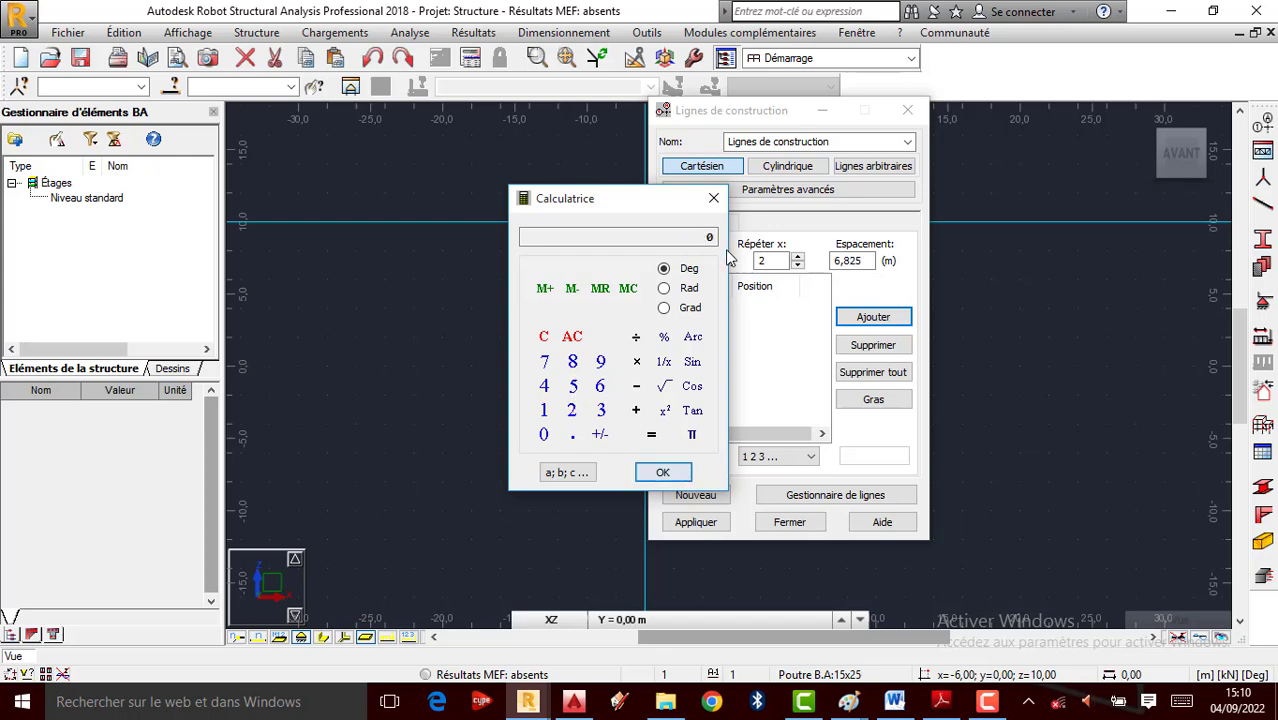
pyautogui.click(888, 320)
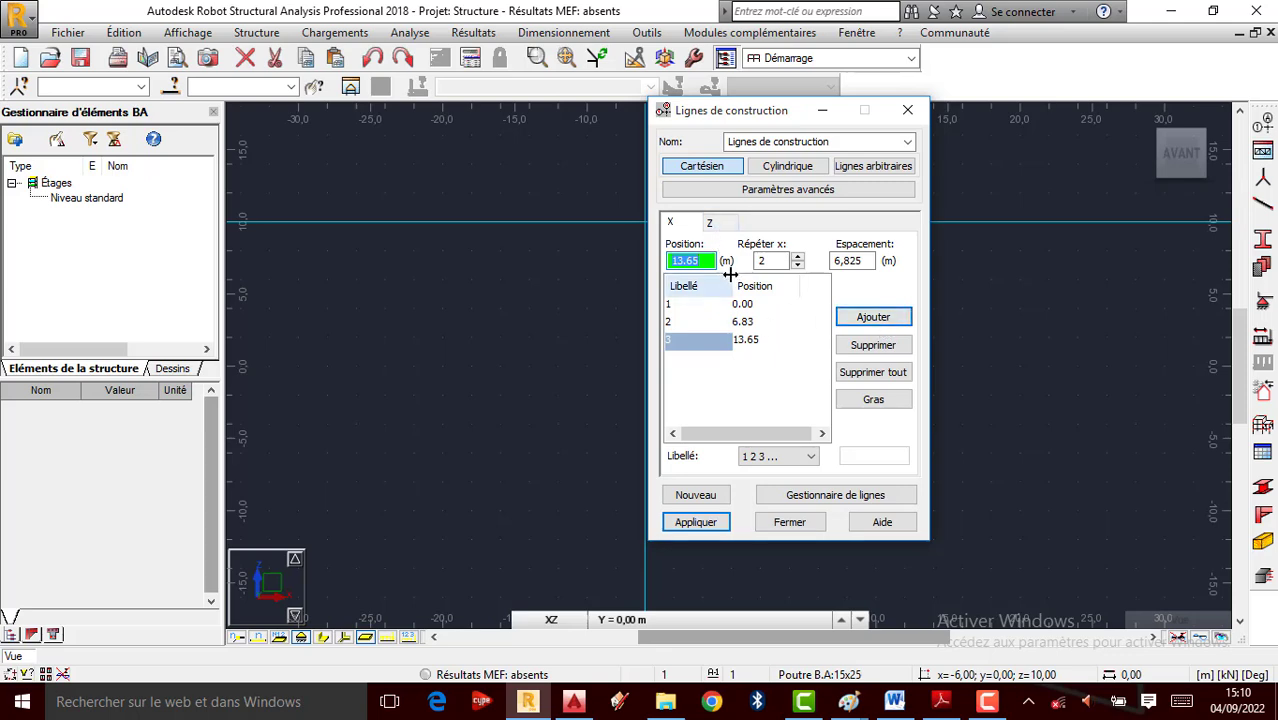
pyautogui.click(712, 224)
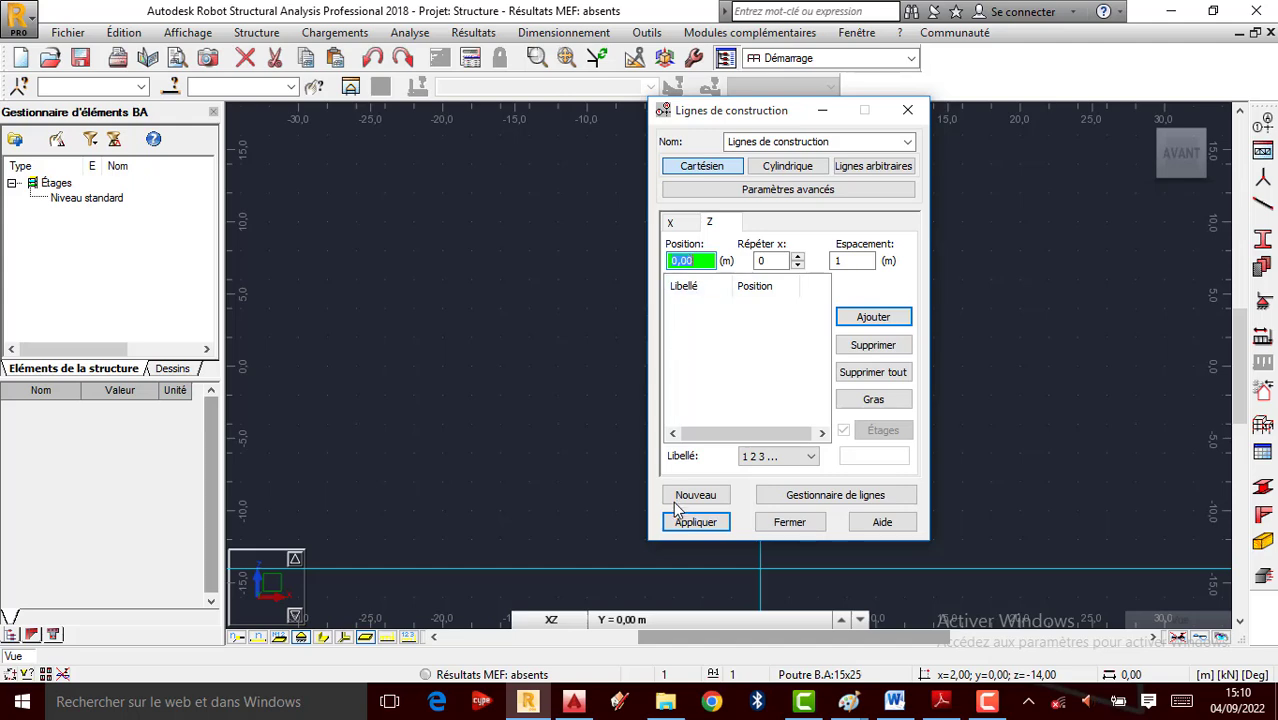
# On photo 001, extend the orange base line and mark the right pillar with a lime-green 3m line
pyautogui.moveTo(848, 702)
pyautogui.click(918, 628)
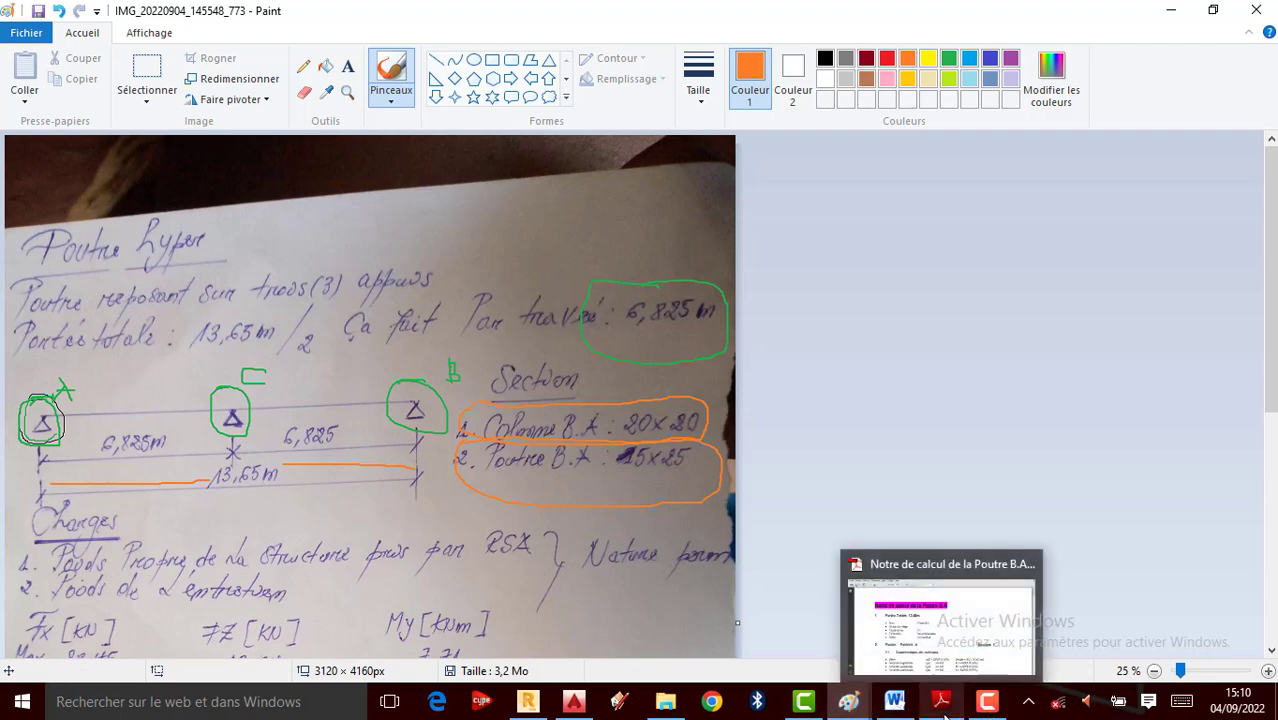
pyautogui.moveTo(848, 702)
pyautogui.click(712, 646)
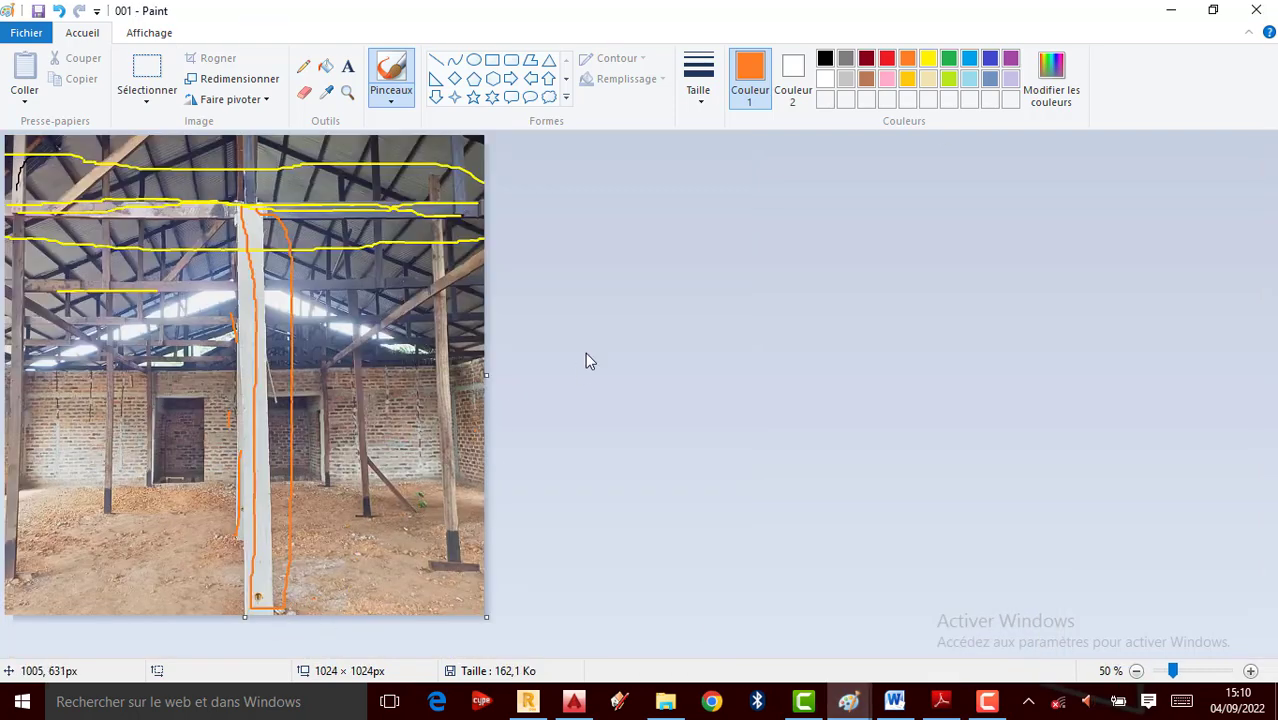
pyautogui.moveTo(290, 606); pyautogui.dragTo(340, 606)
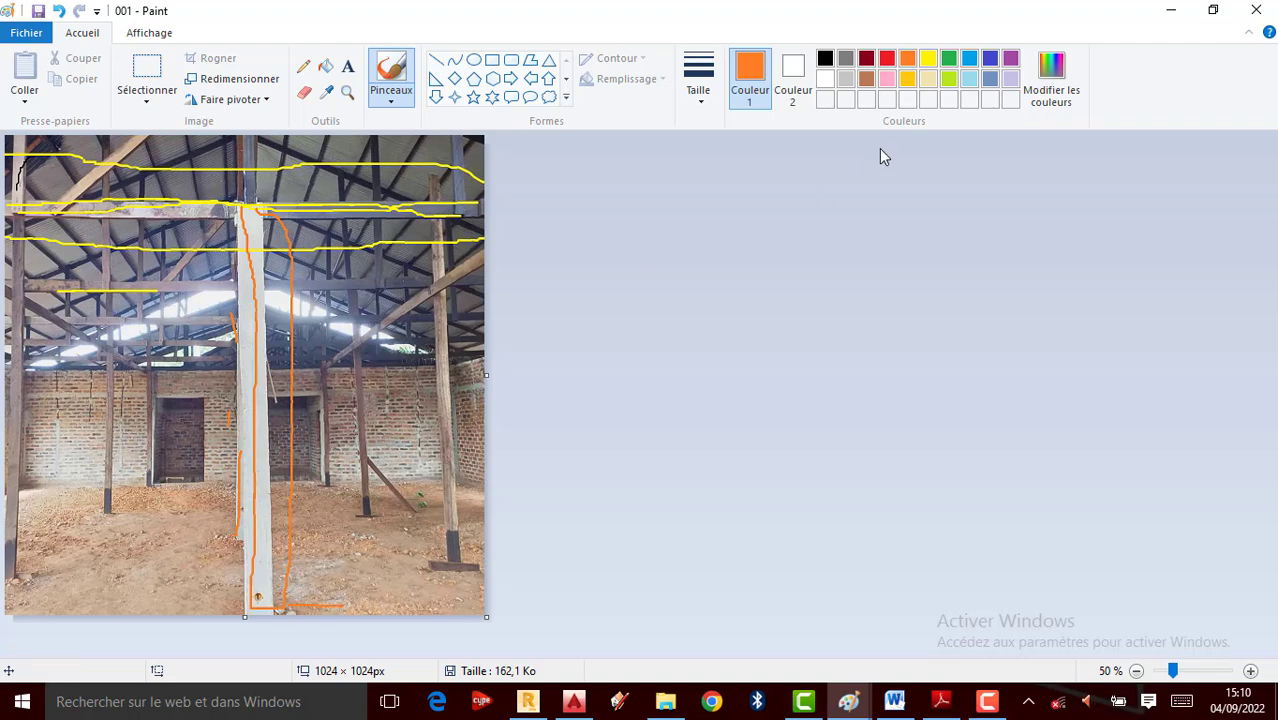
pyautogui.click(953, 79)
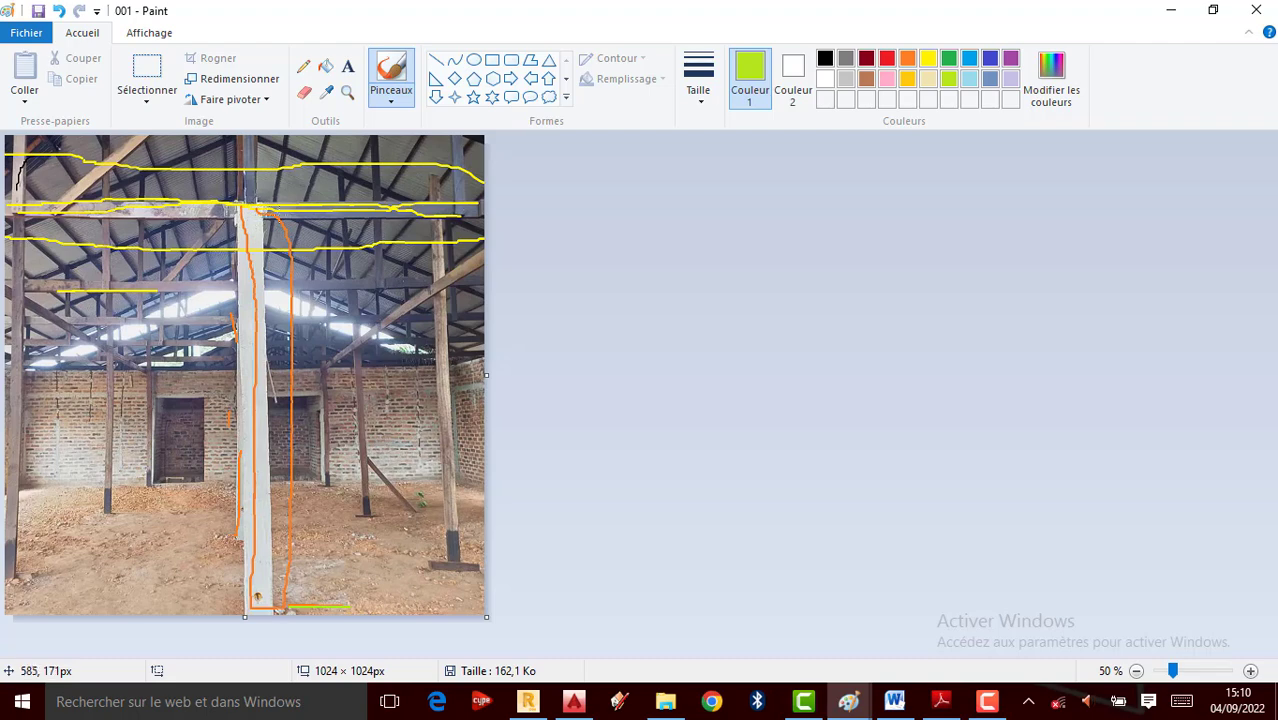
pyautogui.moveTo(351, 213)
pyautogui.mouseDown()
pyautogui.moveTo(366, 578)
pyautogui.moveTo(398, 556)
pyautogui.mouseUp()
pyautogui.moveTo(383, 352); pyautogui.dragTo(388, 396)
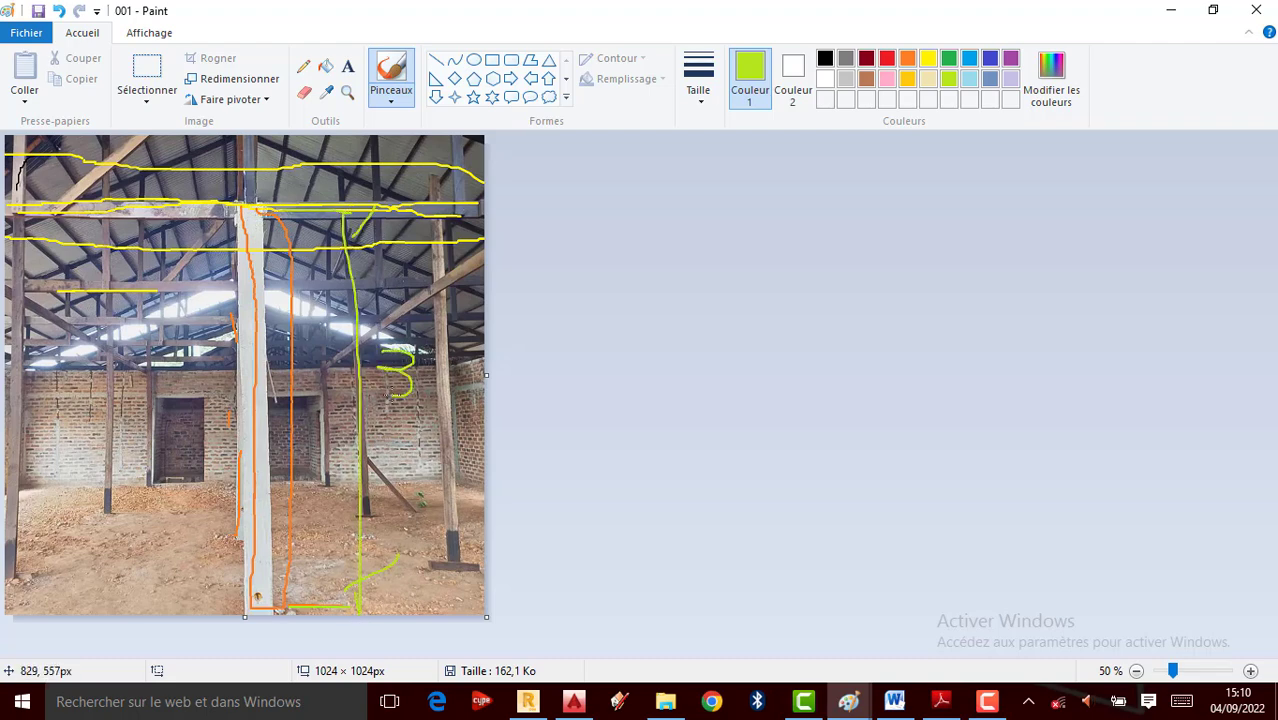
pyautogui.moveTo(451, 371); pyautogui.dragTo(474, 398)
# Add Z construction lines at 0 and 3 m (repeat 1, spacing 3)
pyautogui.click(528, 702)
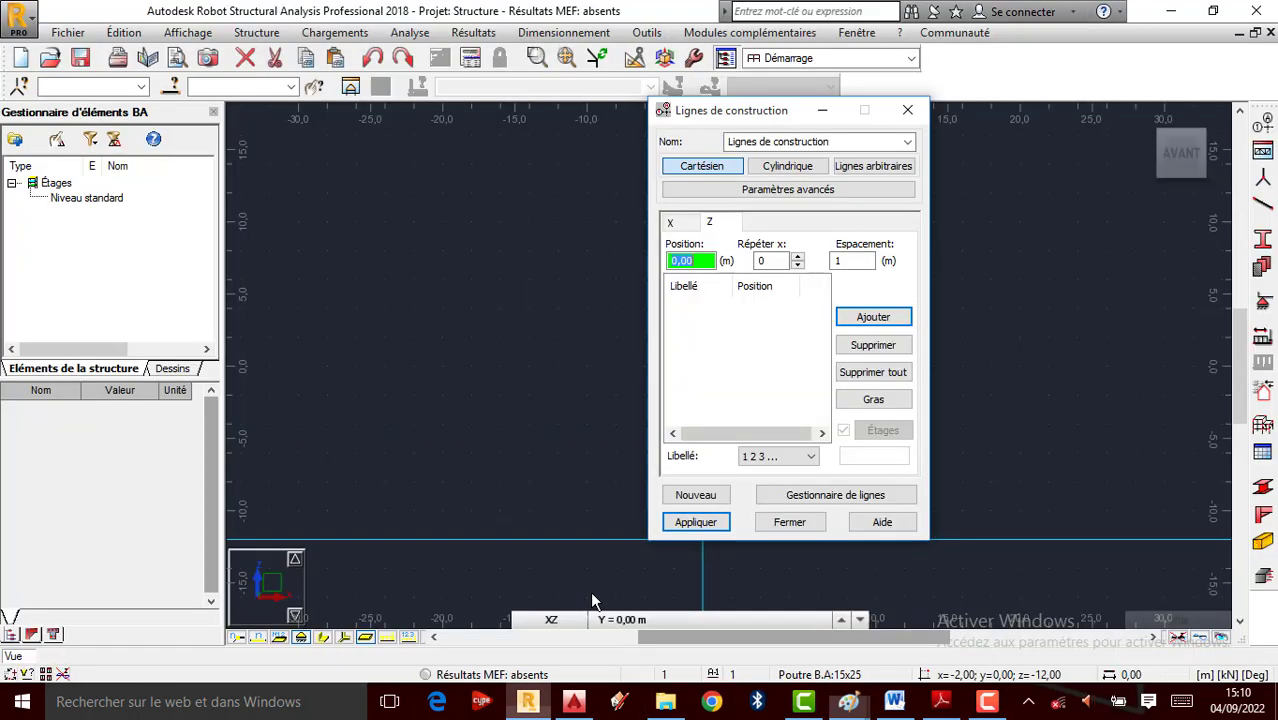
pyautogui.click(797, 257)
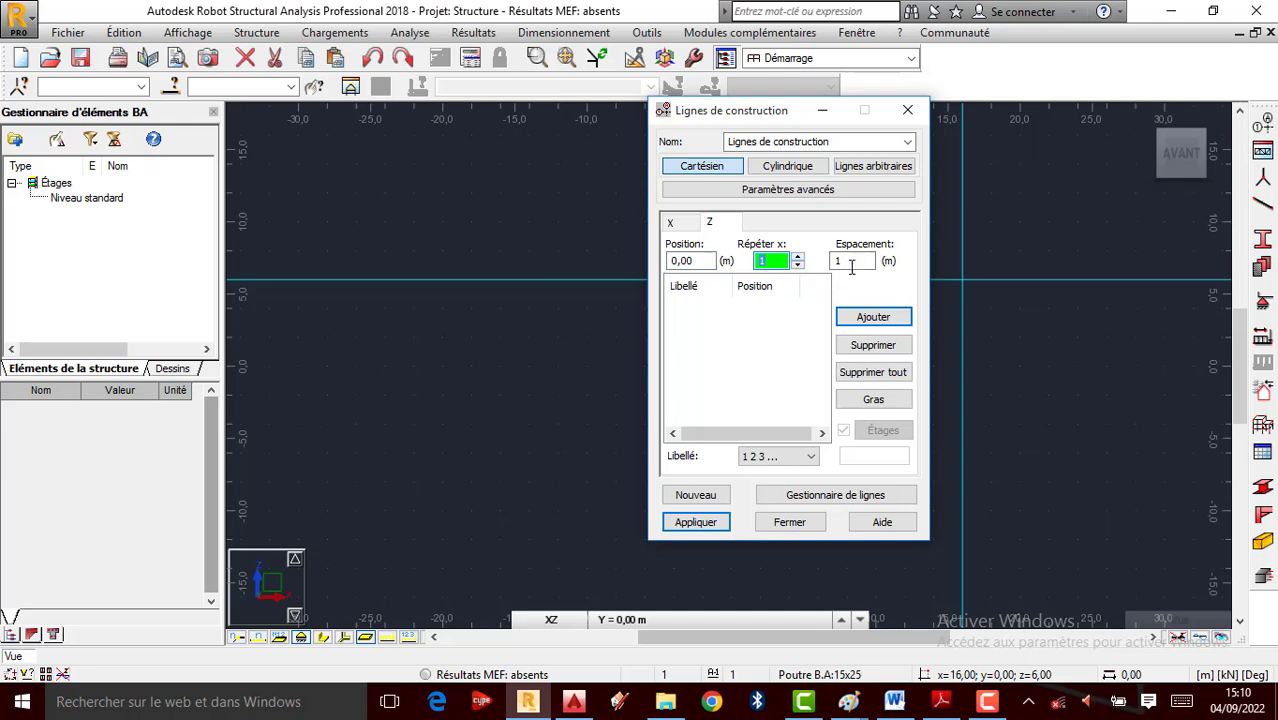
pyautogui.click(851, 262)
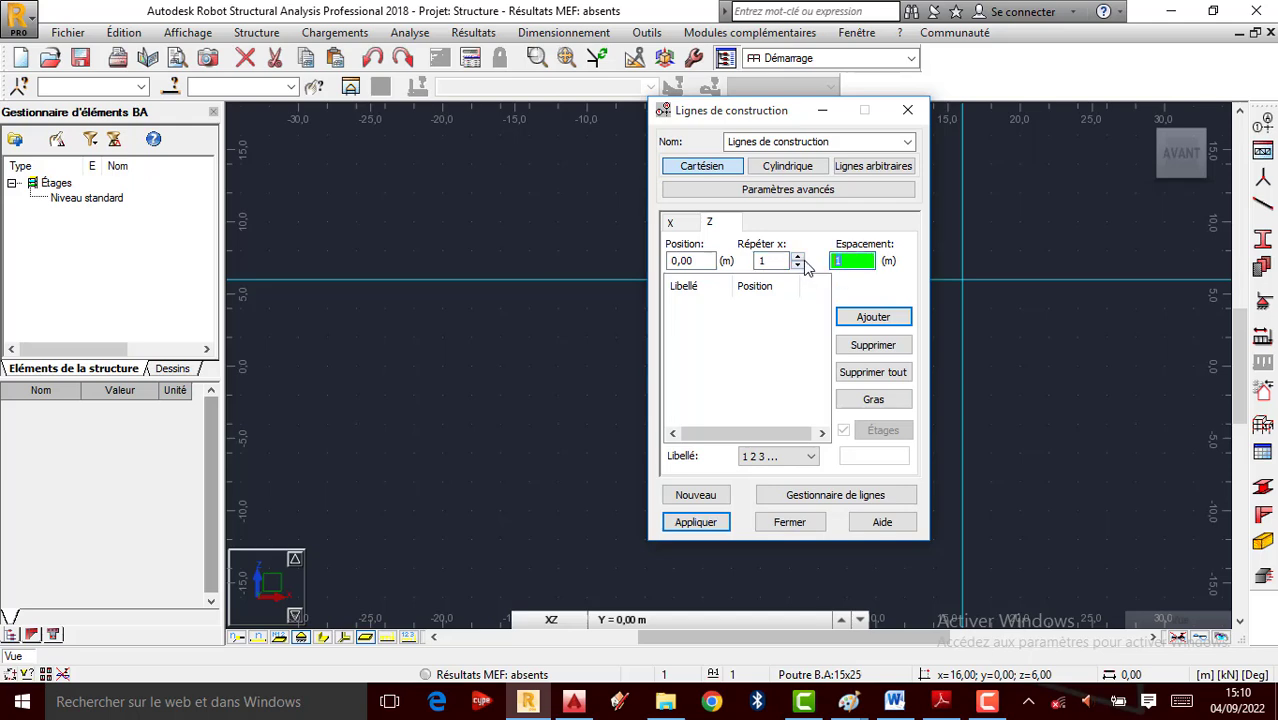
pyautogui.doubleClick(858, 262)
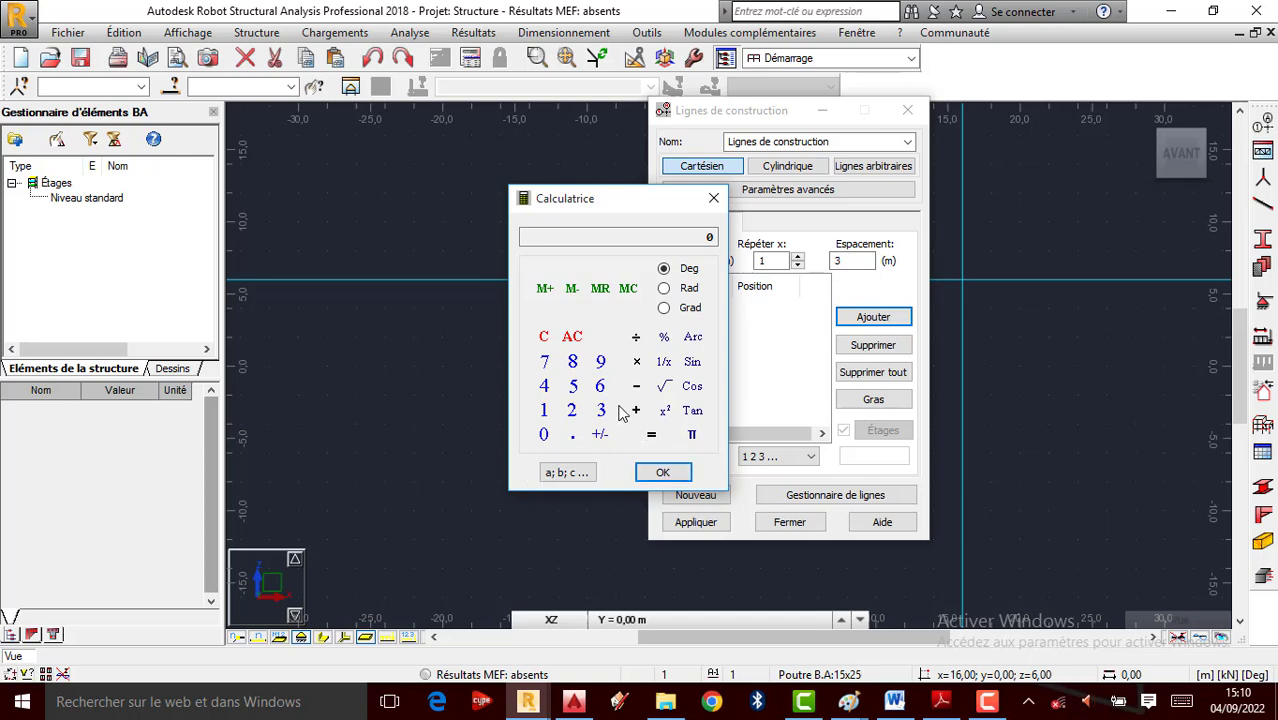
pyautogui.click(662, 472)
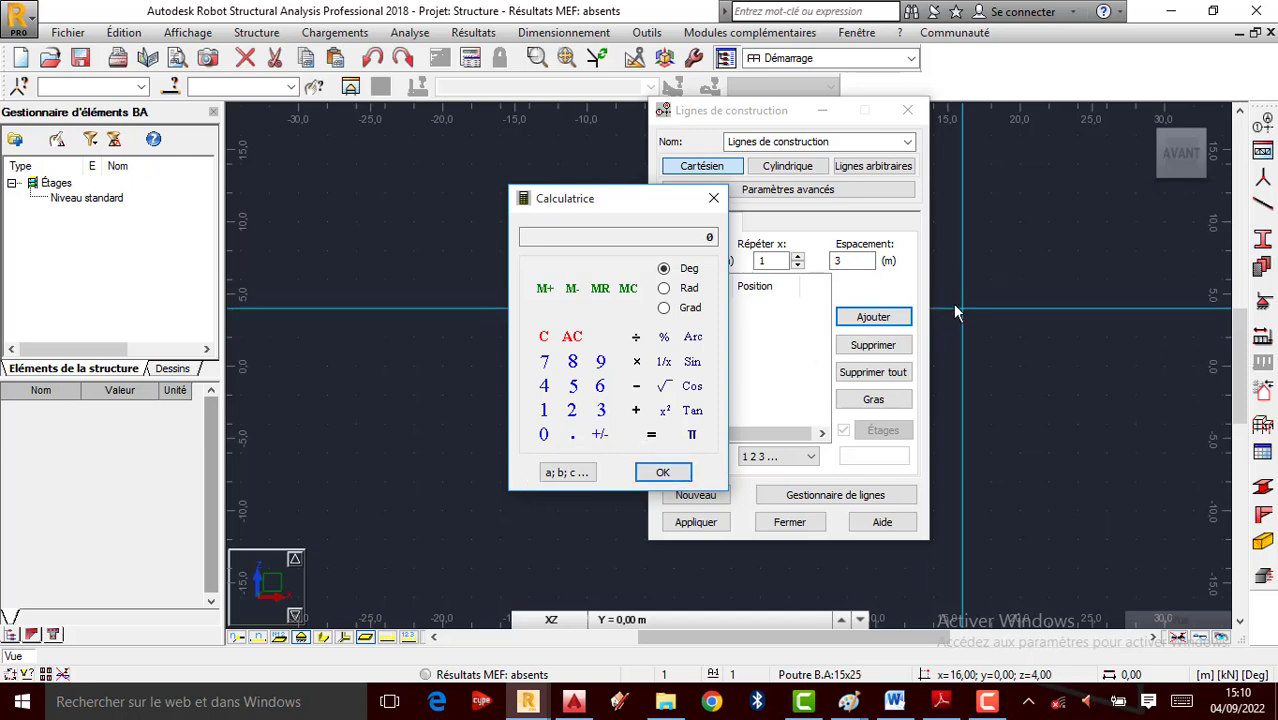
pyautogui.click(873, 317)
# Label the lines by Valeur and apply them to the model
pyautogui.click(808, 456)
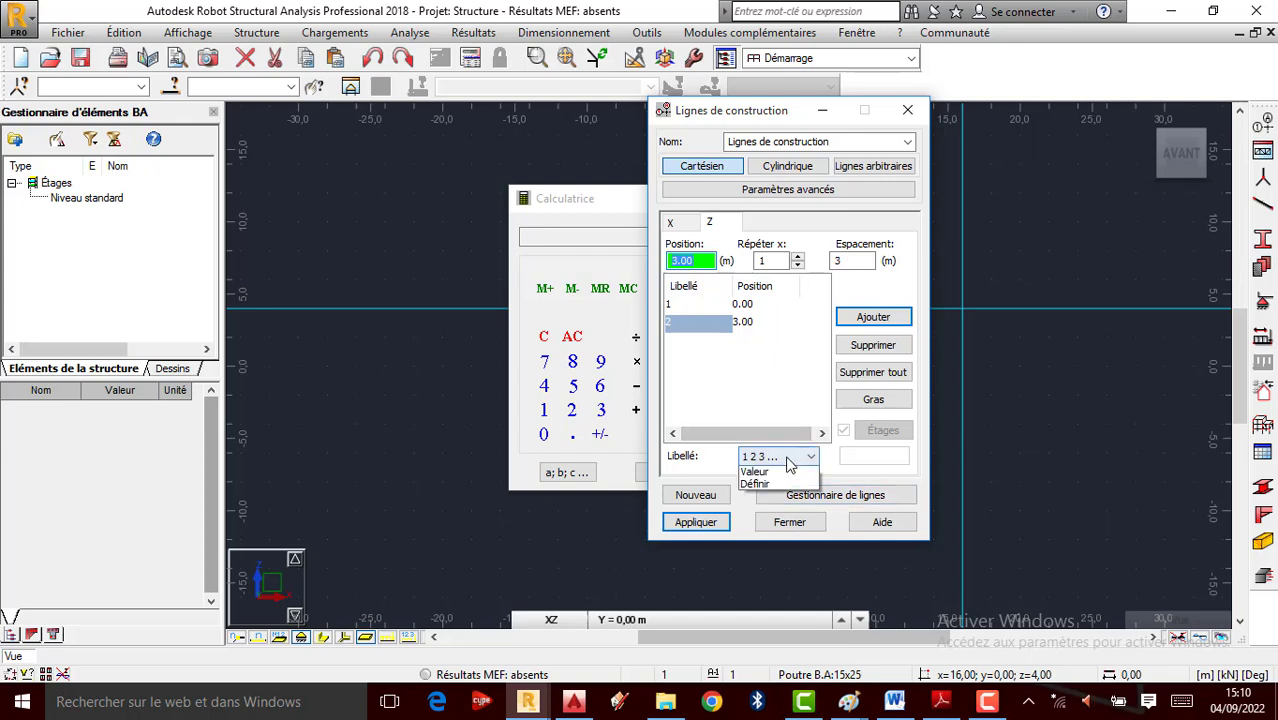
pyautogui.click(770, 500)
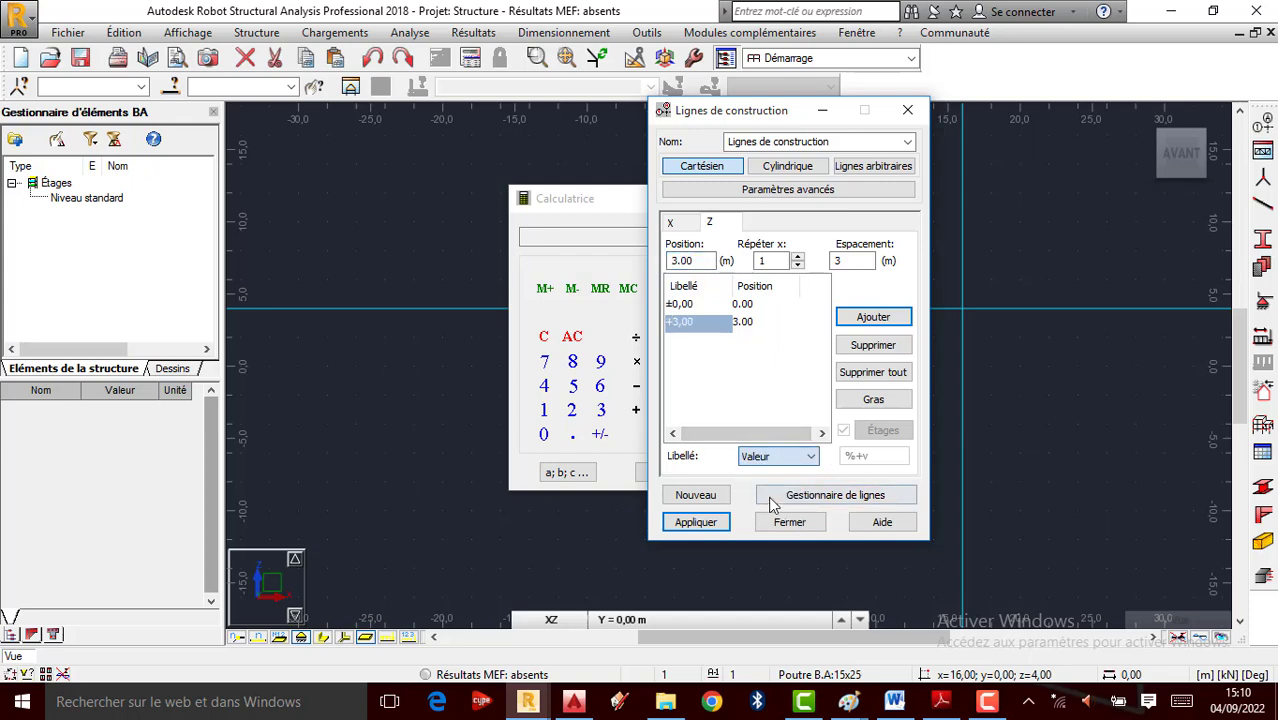
pyautogui.click(697, 521)
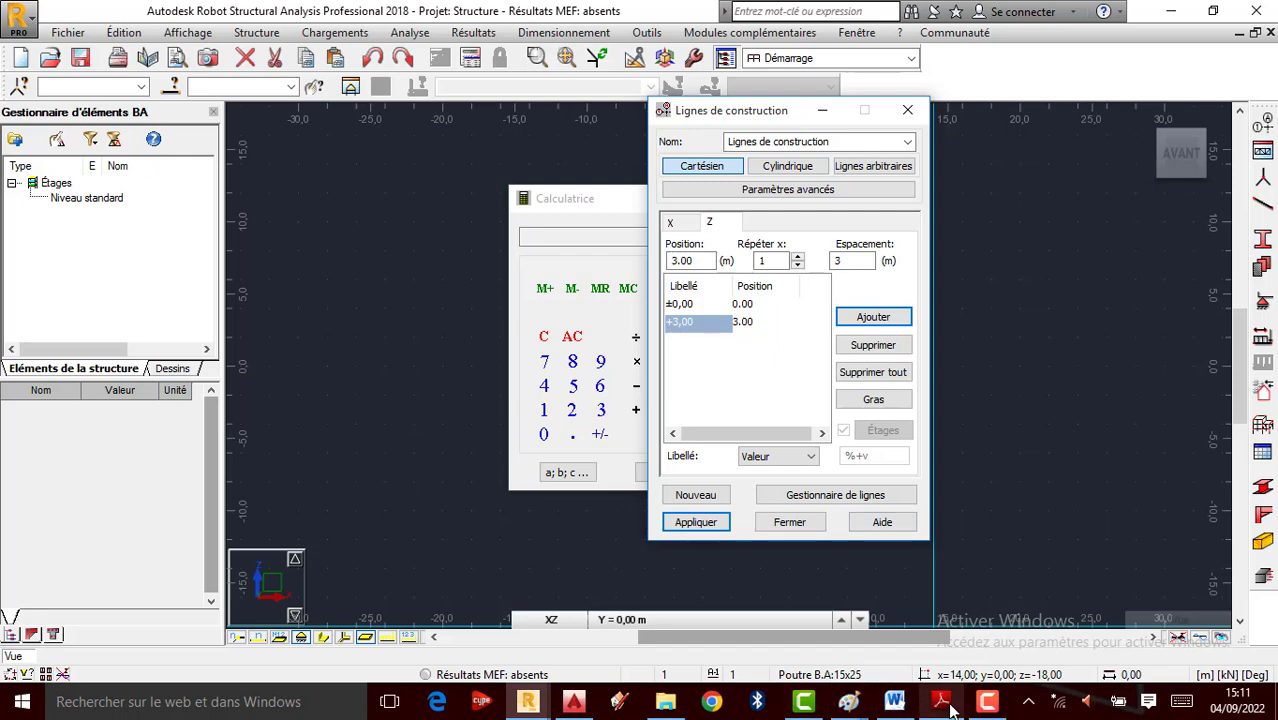
# Draw a lime-green stroke toward the roof of photo 001 labelled 2m, then return to Robot
pyautogui.moveTo(848, 702)
pyautogui.click(770, 656)
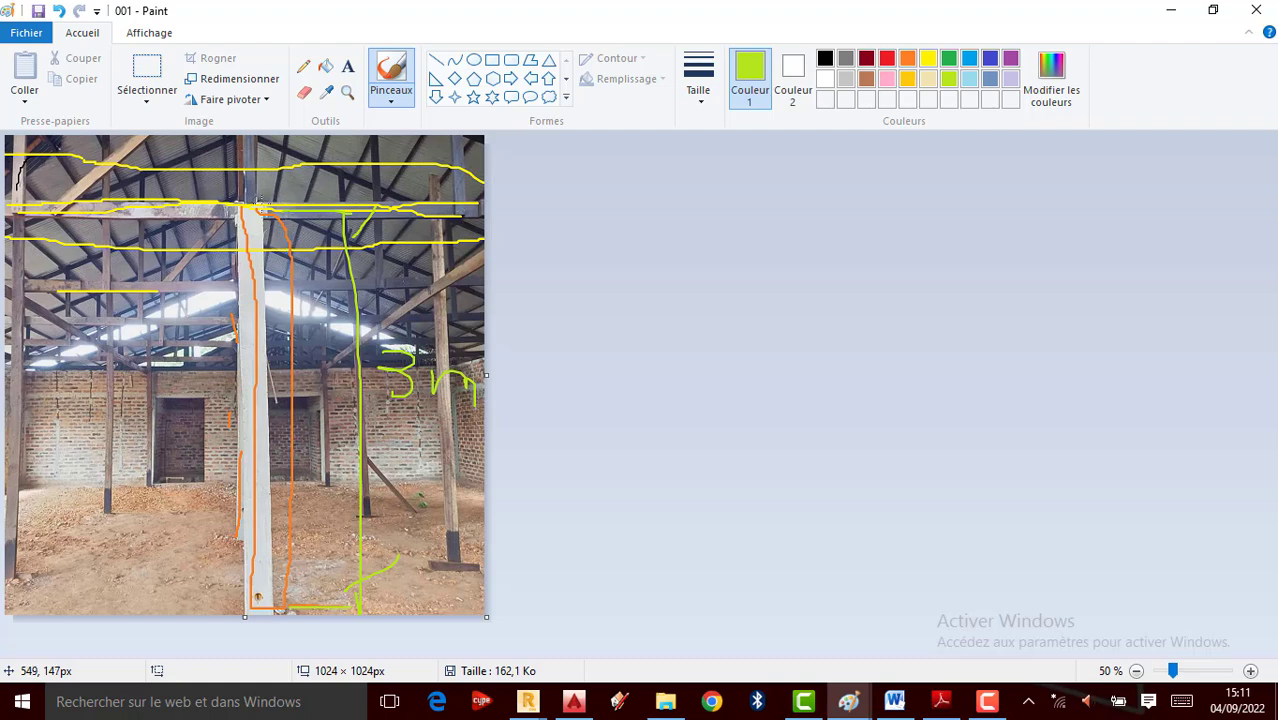
pyautogui.moveTo(260, 207); pyautogui.dragTo(262, 150)
pyautogui.moveTo(386, 162); pyautogui.dragTo(410, 178)
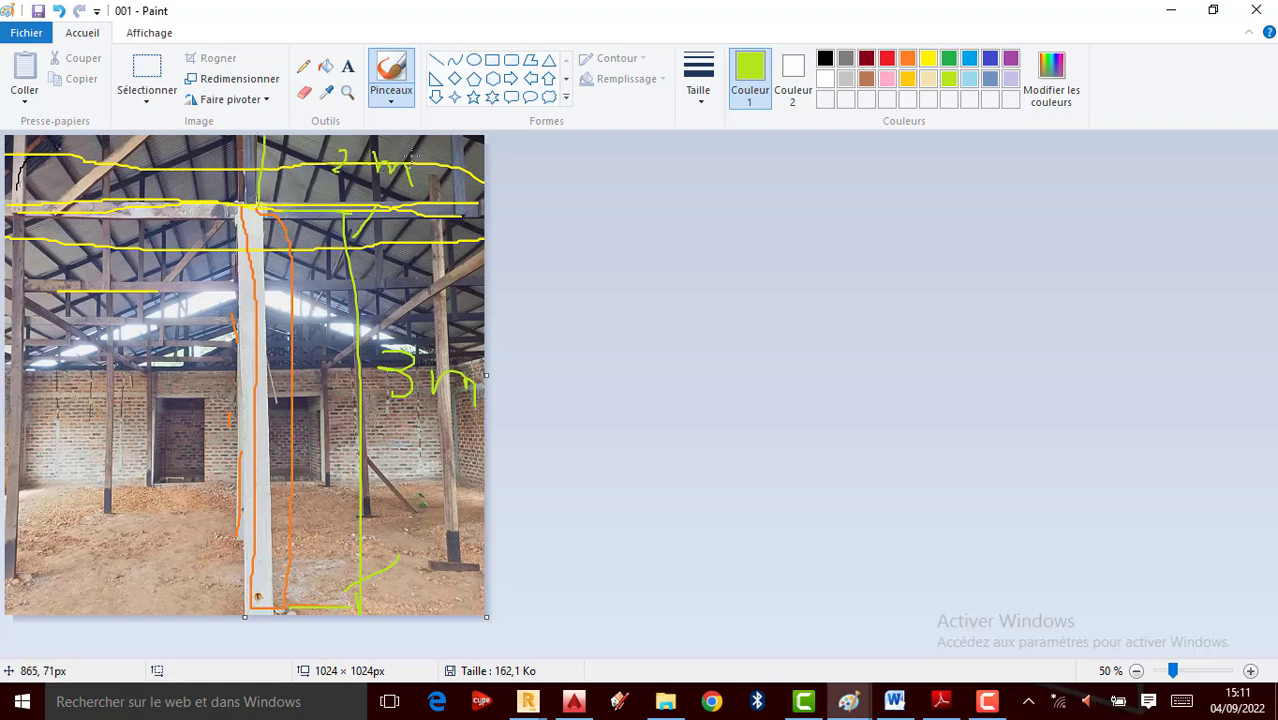
pyautogui.click(528, 701)
# Add a Z line at 2 m spacing for the +5,00 level, apply it, and close the dialog
pyautogui.click(534, 637)
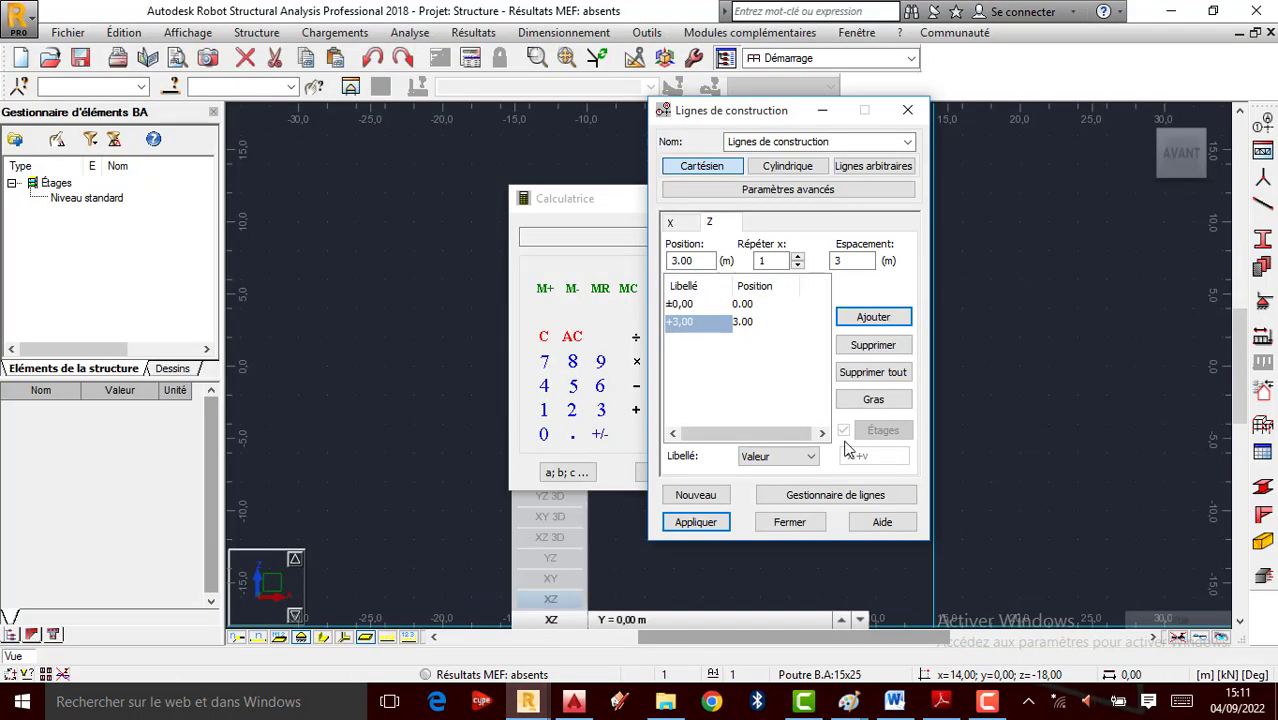
pyautogui.doubleClick(848, 262)
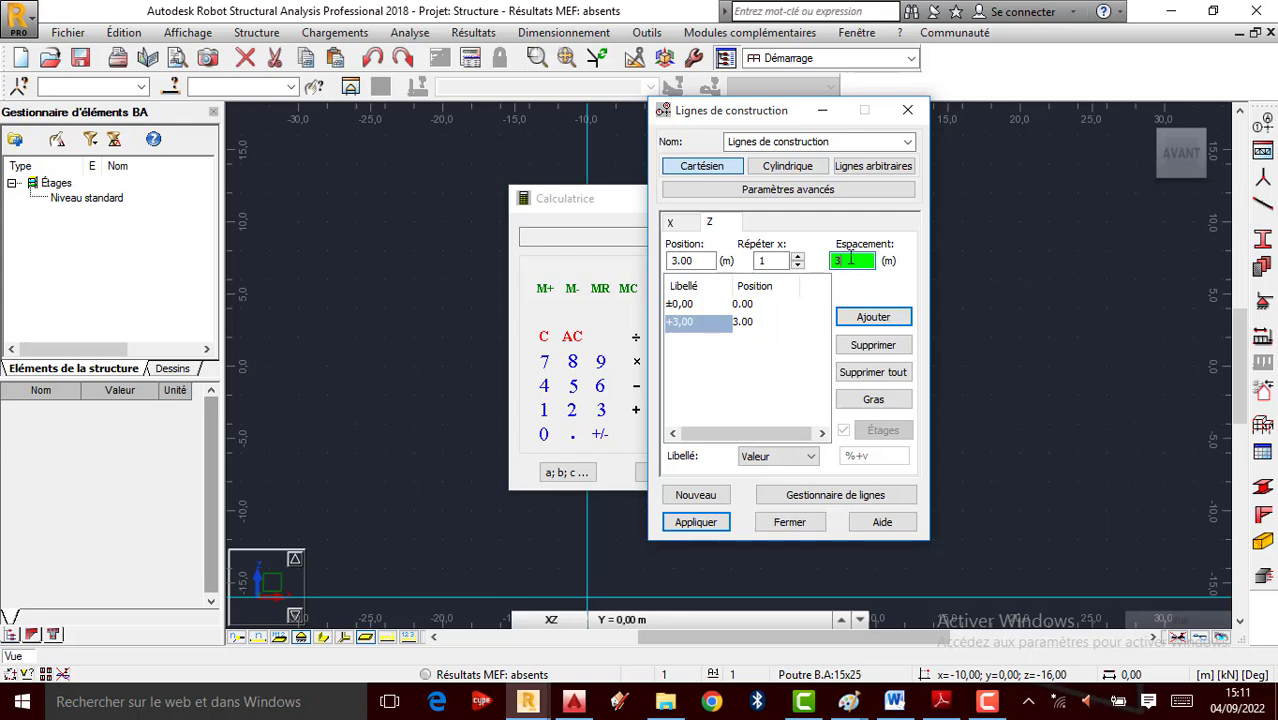
pyautogui.click(848, 261)
pyautogui.click(575, 411)
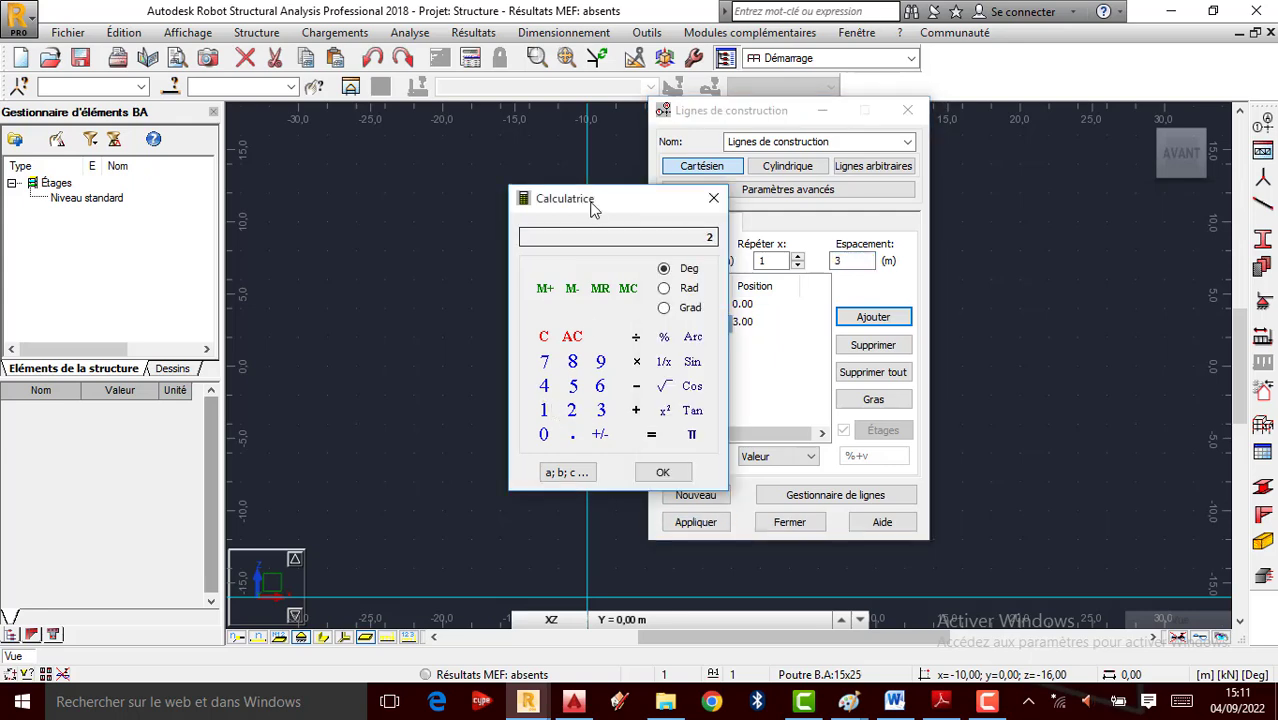
pyautogui.moveTo(593, 205); pyautogui.dragTo(526, 216)
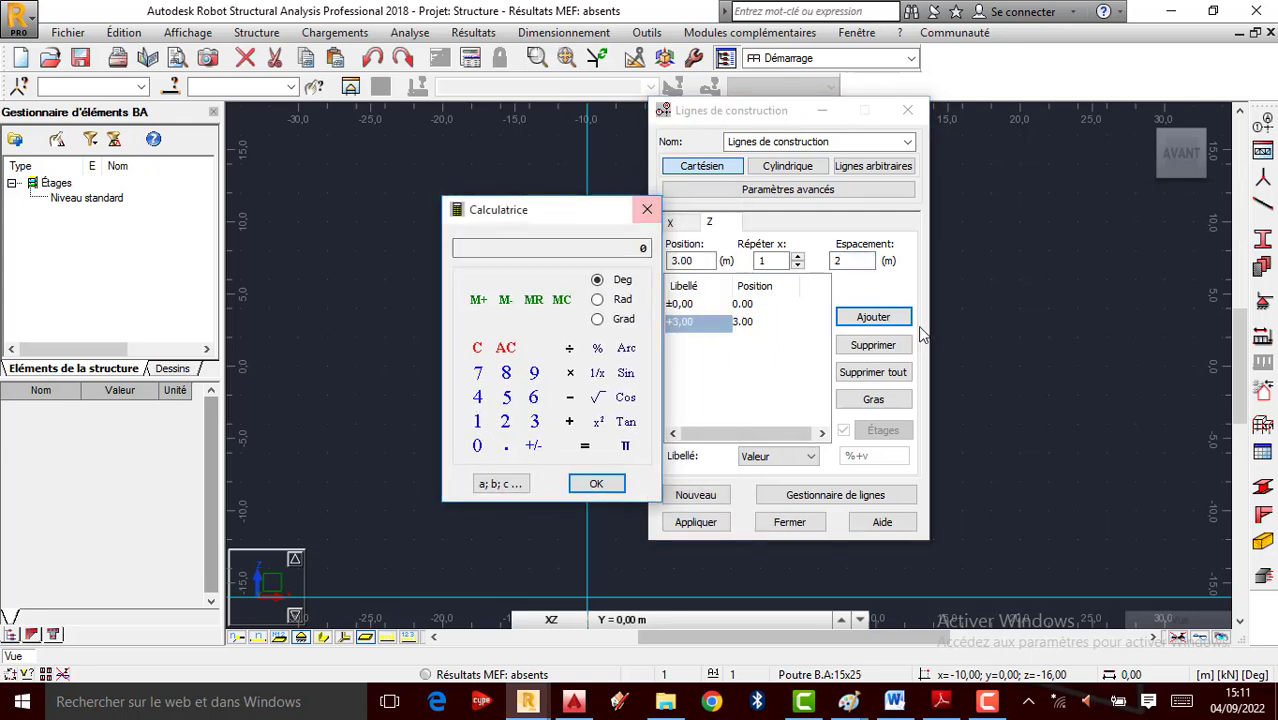
pyautogui.click(873, 316)
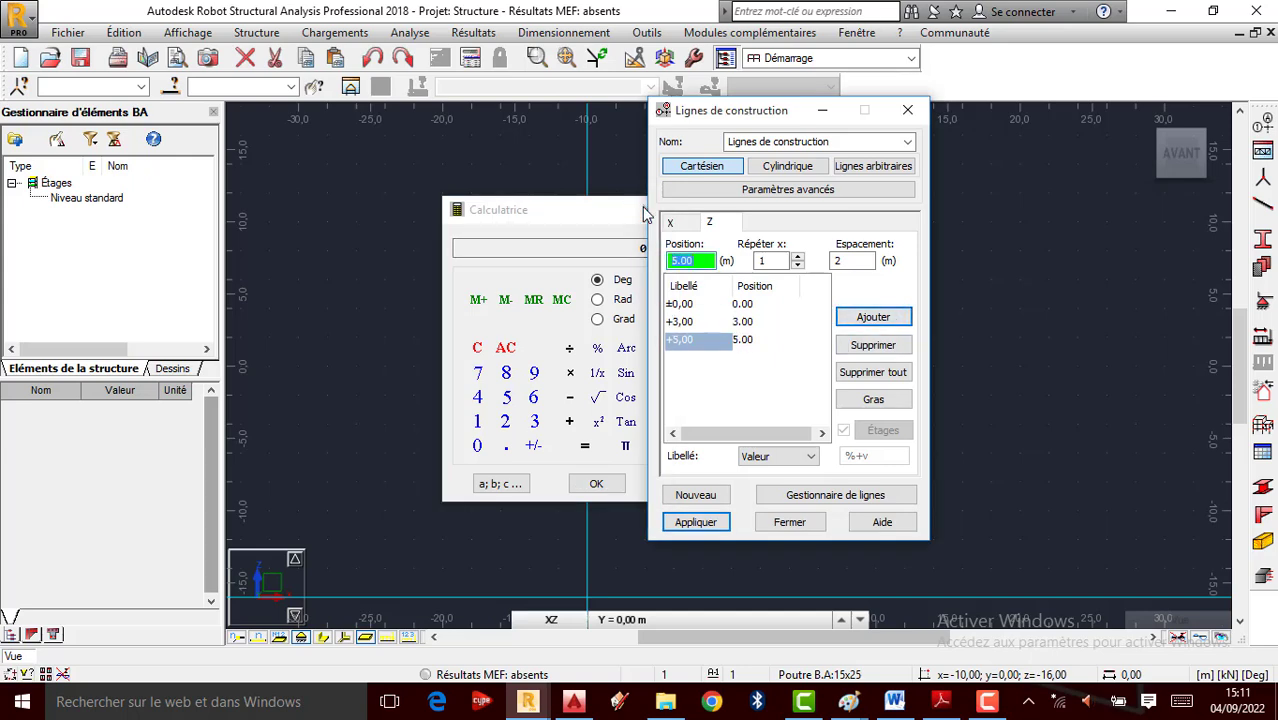
pyautogui.moveTo(614, 210); pyautogui.dragTo(561, 211)
pyautogui.click(595, 210)
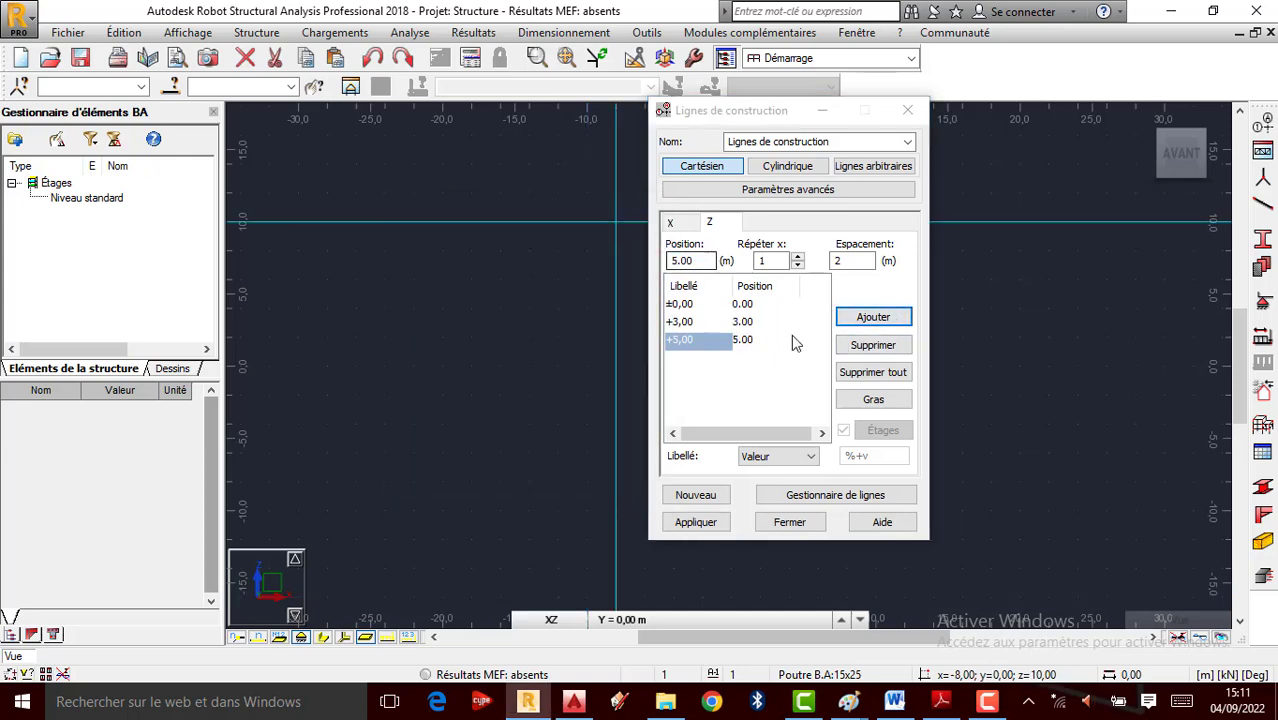
pyautogui.click(700, 523)
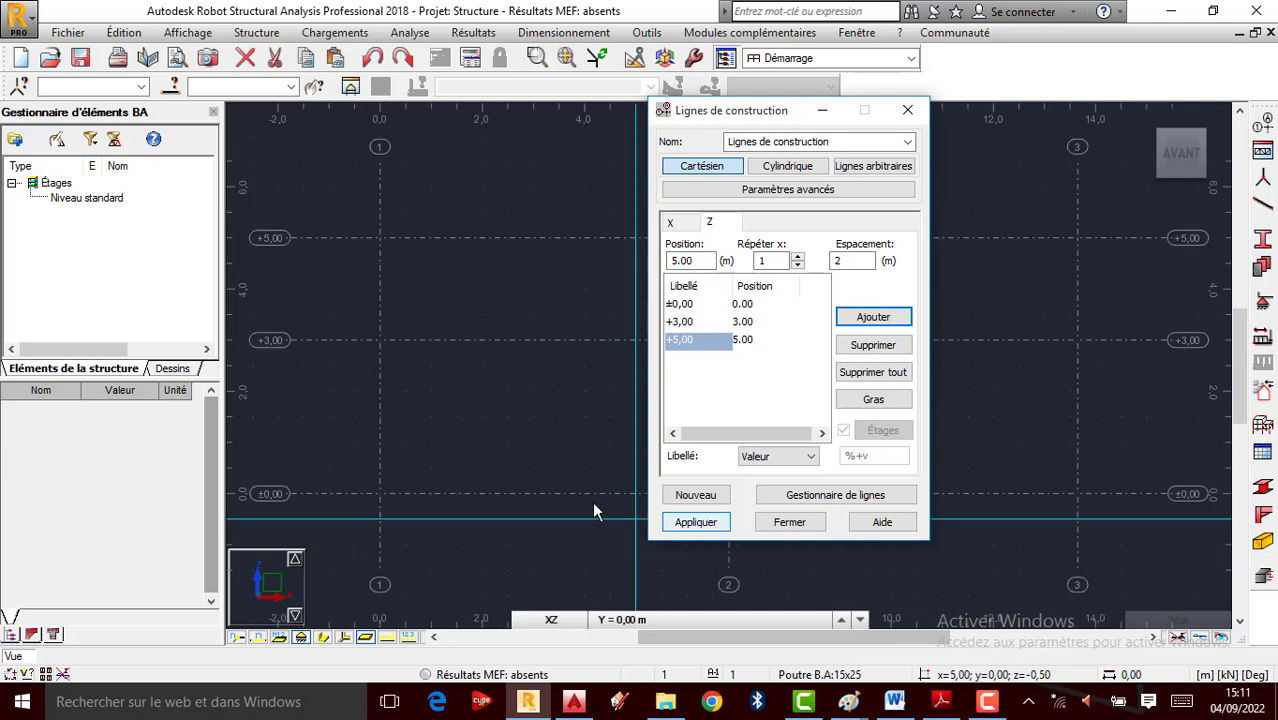
pyautogui.click(806, 524)
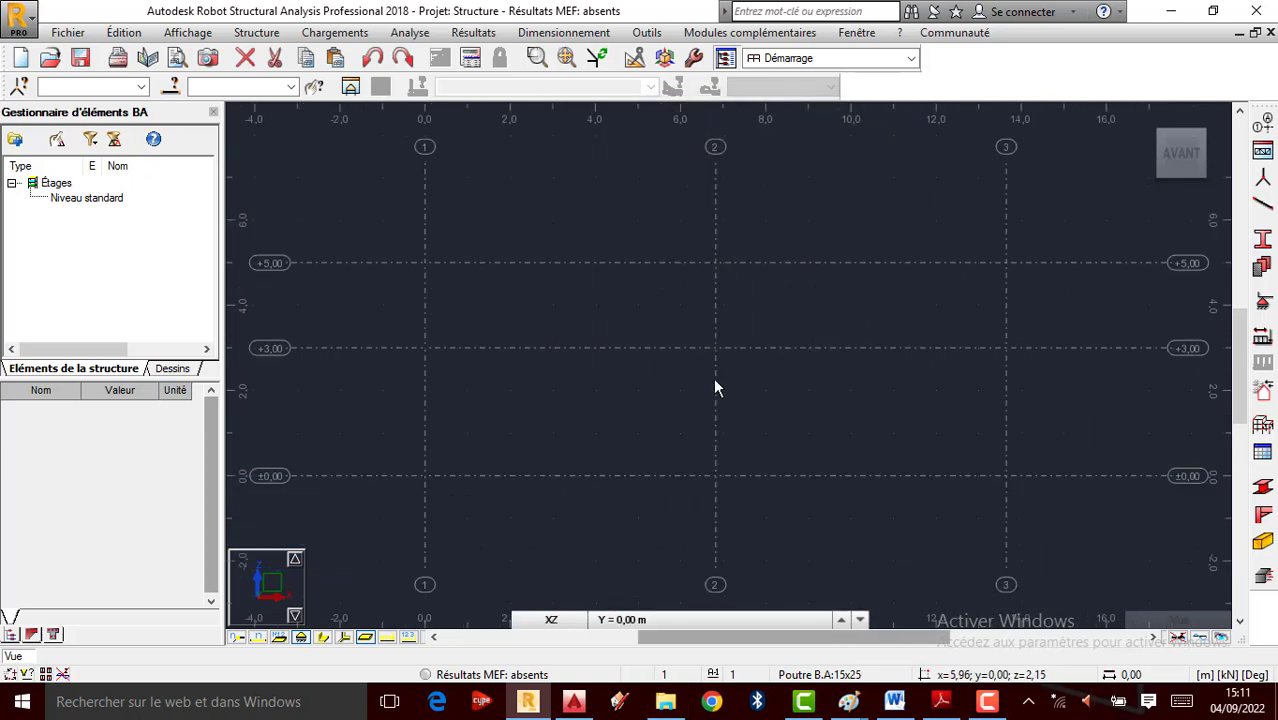
# Minimize the handwritten beam-notes photo so Robot's construction grid is visible
pyautogui.click(848, 704)
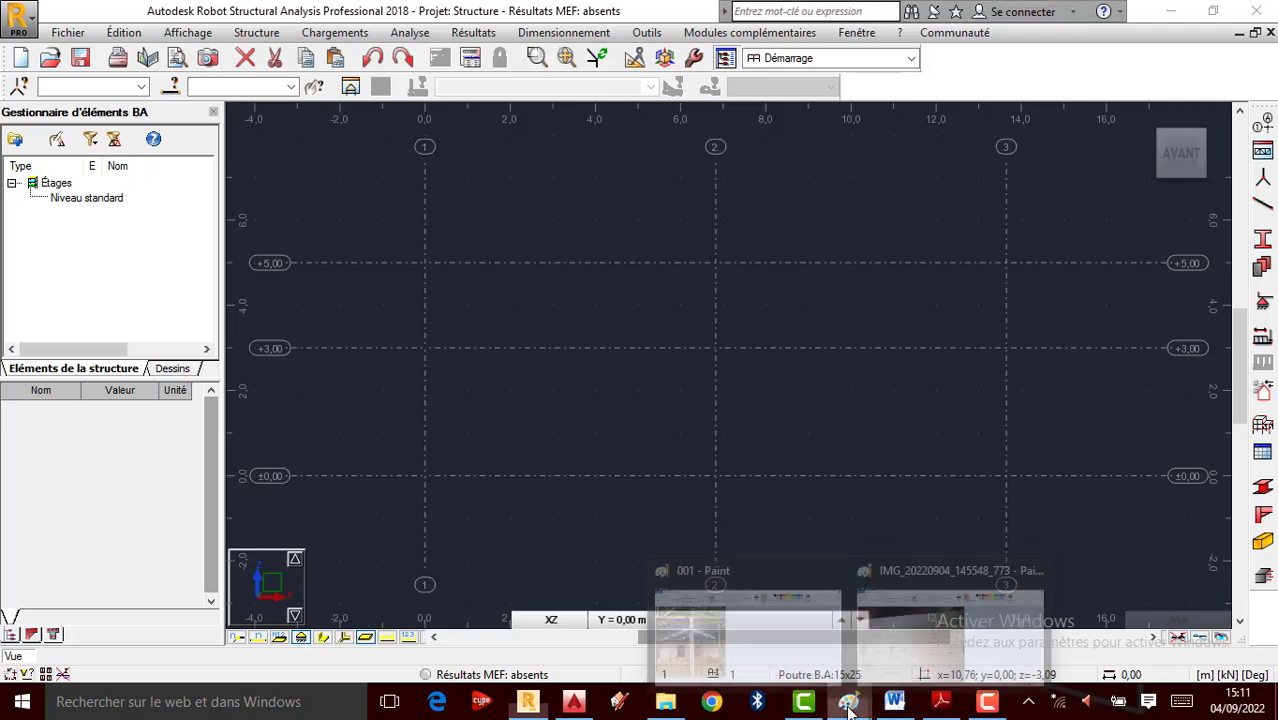
pyautogui.click(900, 630)
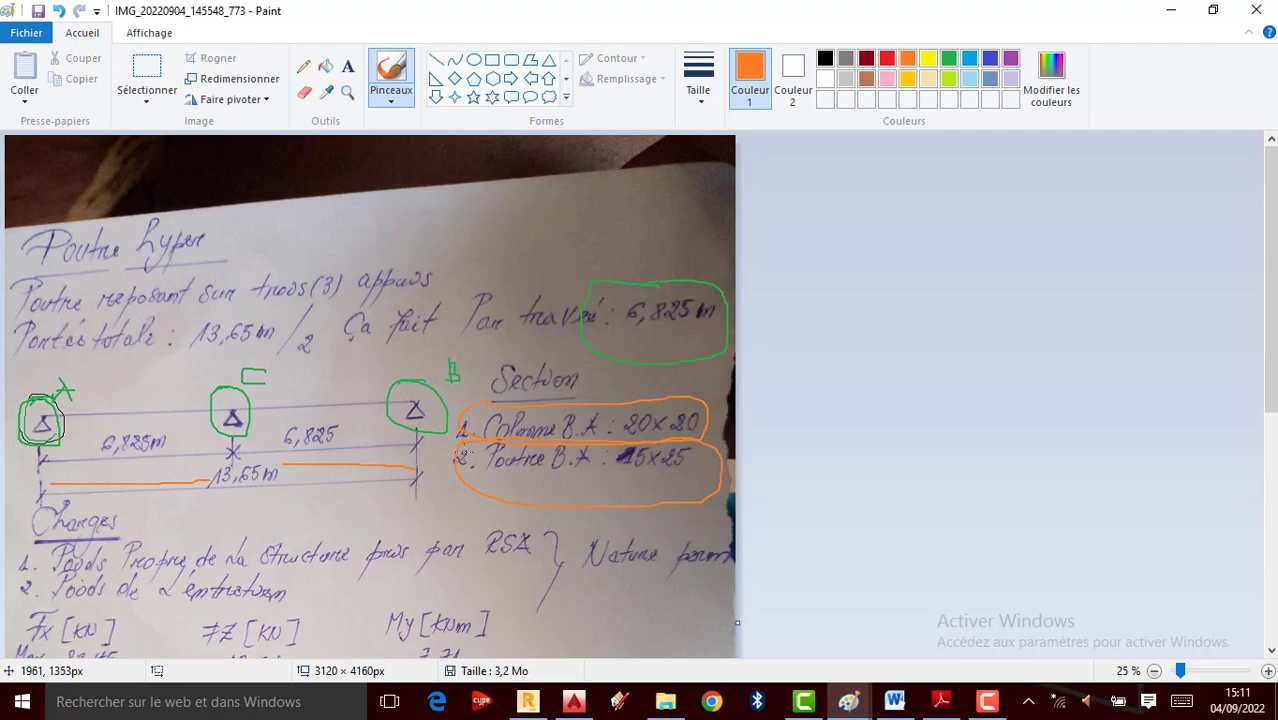
pyautogui.click(1168, 11)
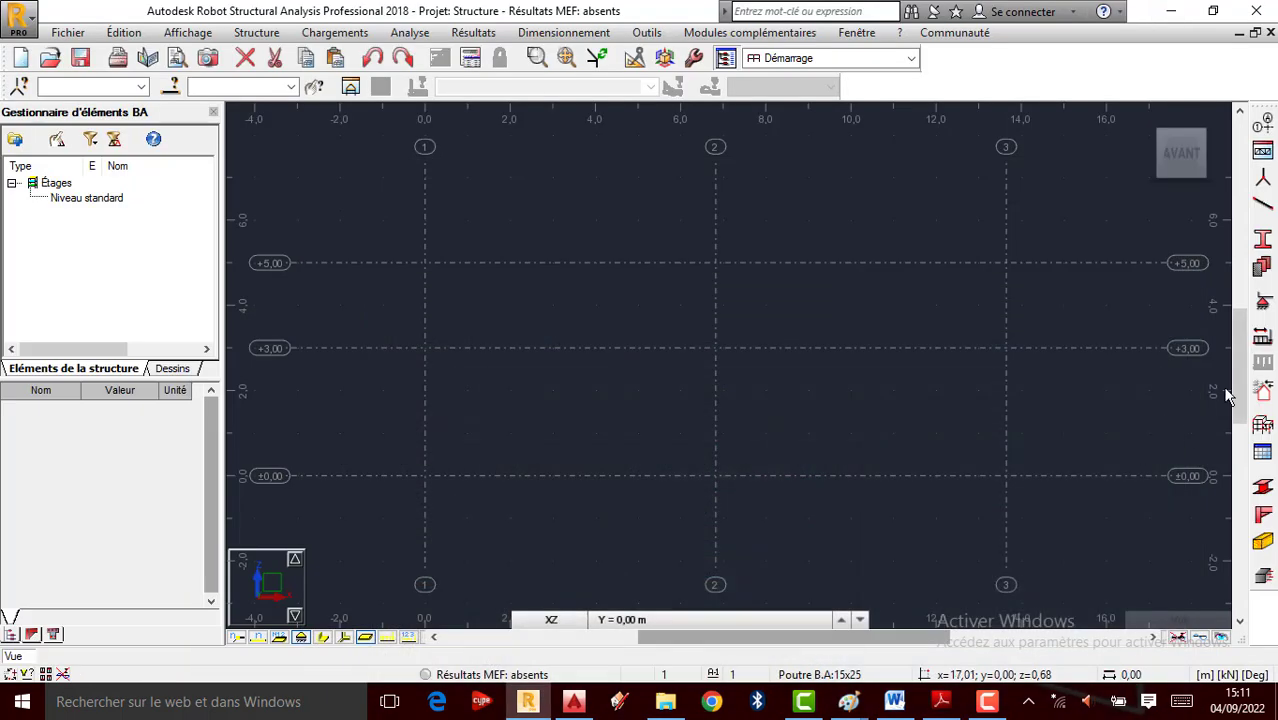
# Set new bars to type Poteau BA with section Colonne B.A:20x20 in BETON20
pyautogui.click(1264, 207)
pyautogui.click(860, 214)
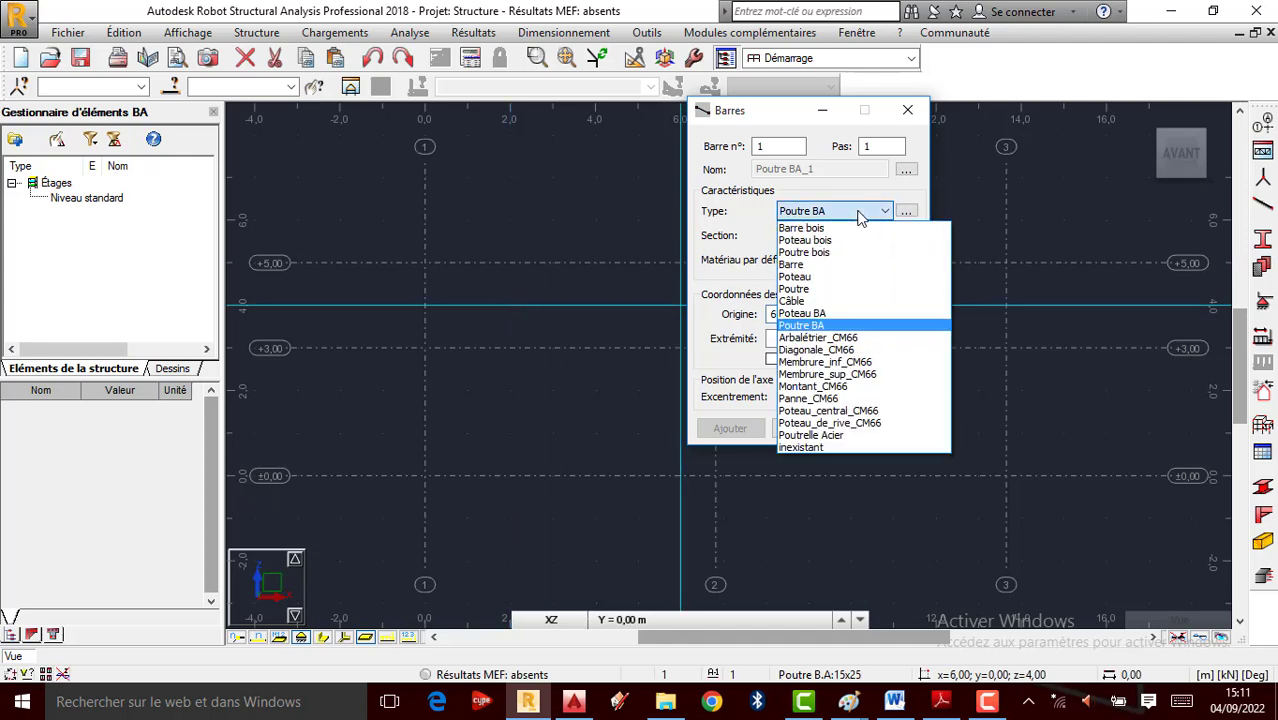
pyautogui.click(818, 314)
pyautogui.click(884, 235)
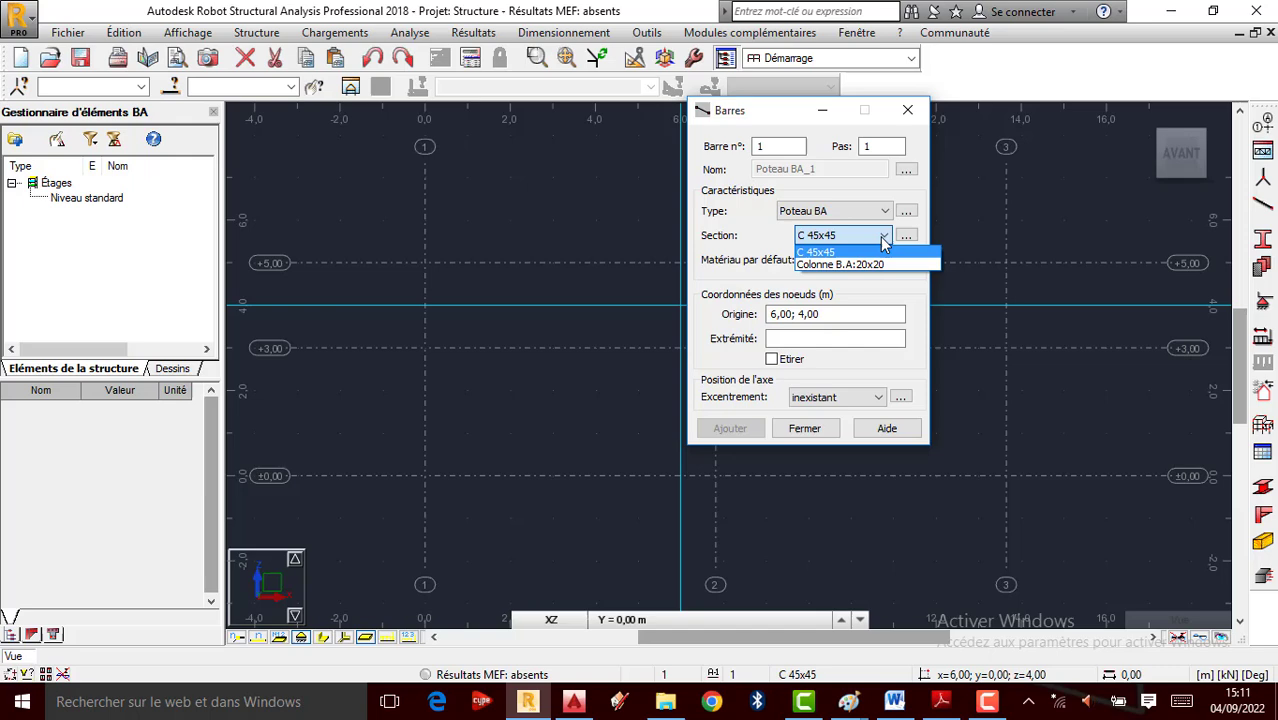
pyautogui.click(835, 265)
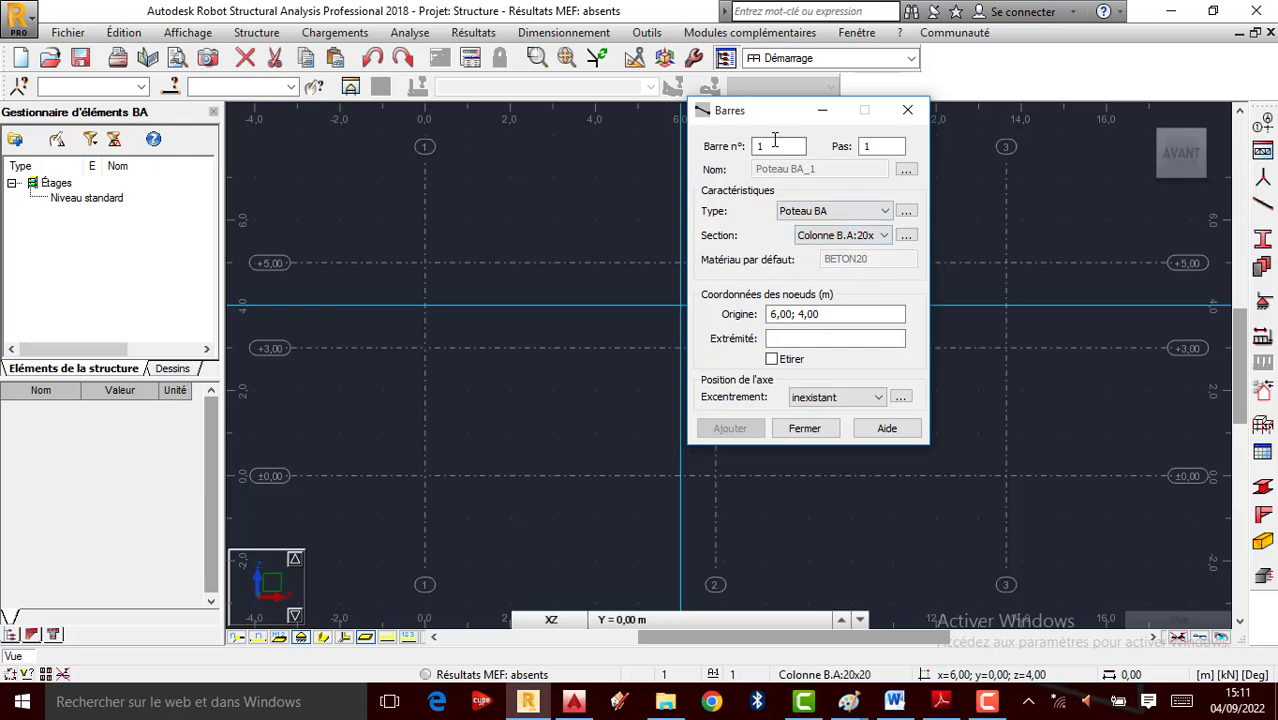
pyautogui.moveTo(788, 112); pyautogui.dragTo(135, 130)
pyautogui.click(448, 334)
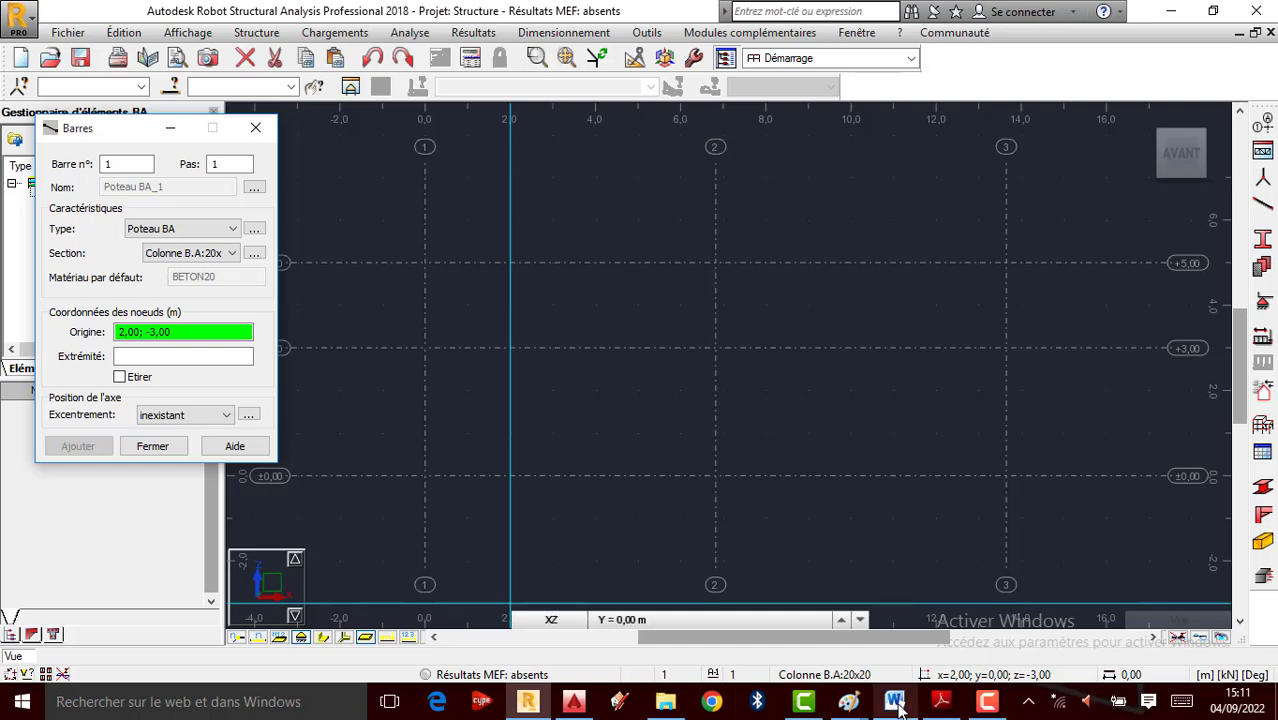
pyautogui.moveTo(897, 706)
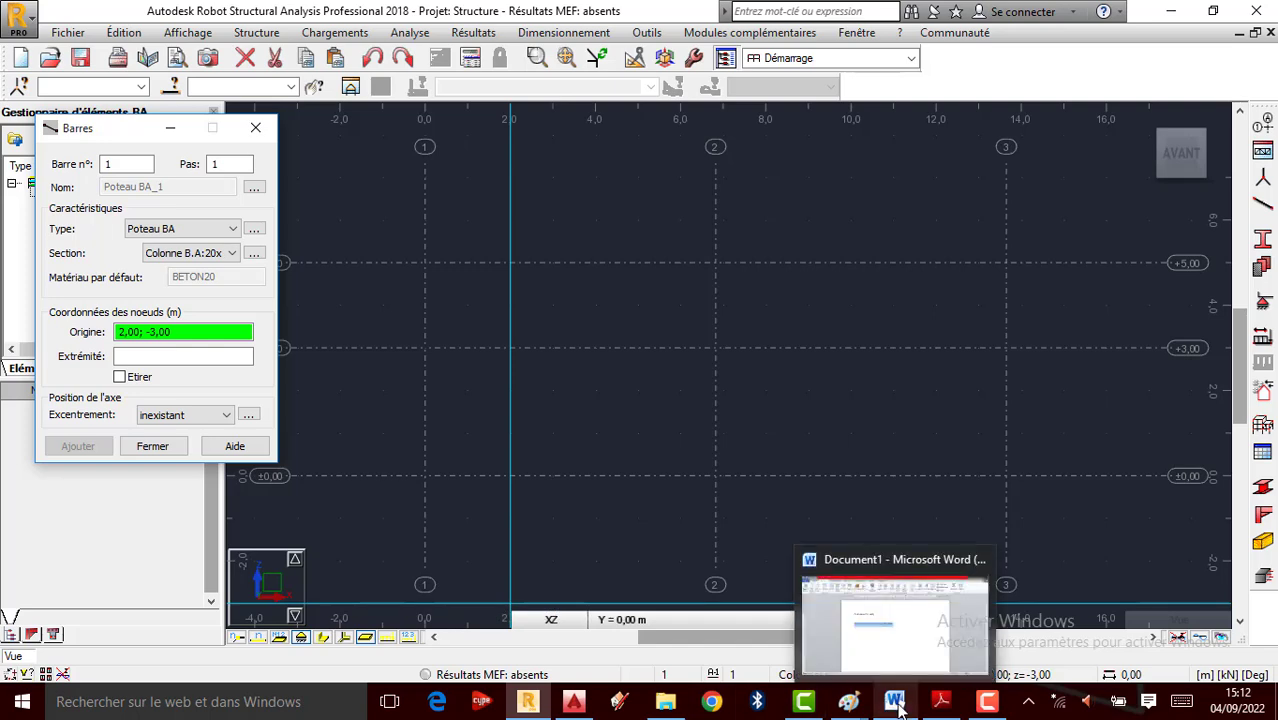
pyautogui.moveTo(533, 706)
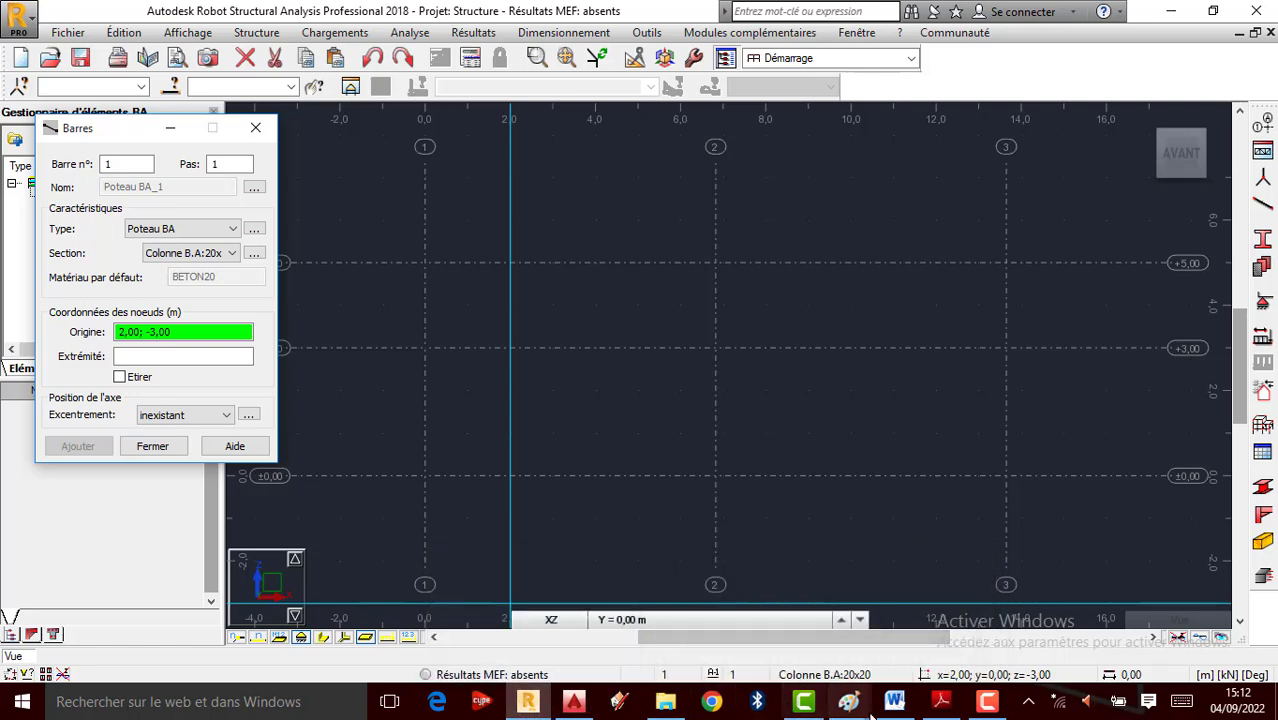
pyautogui.moveTo(848, 702)
pyautogui.moveTo(920, 659)
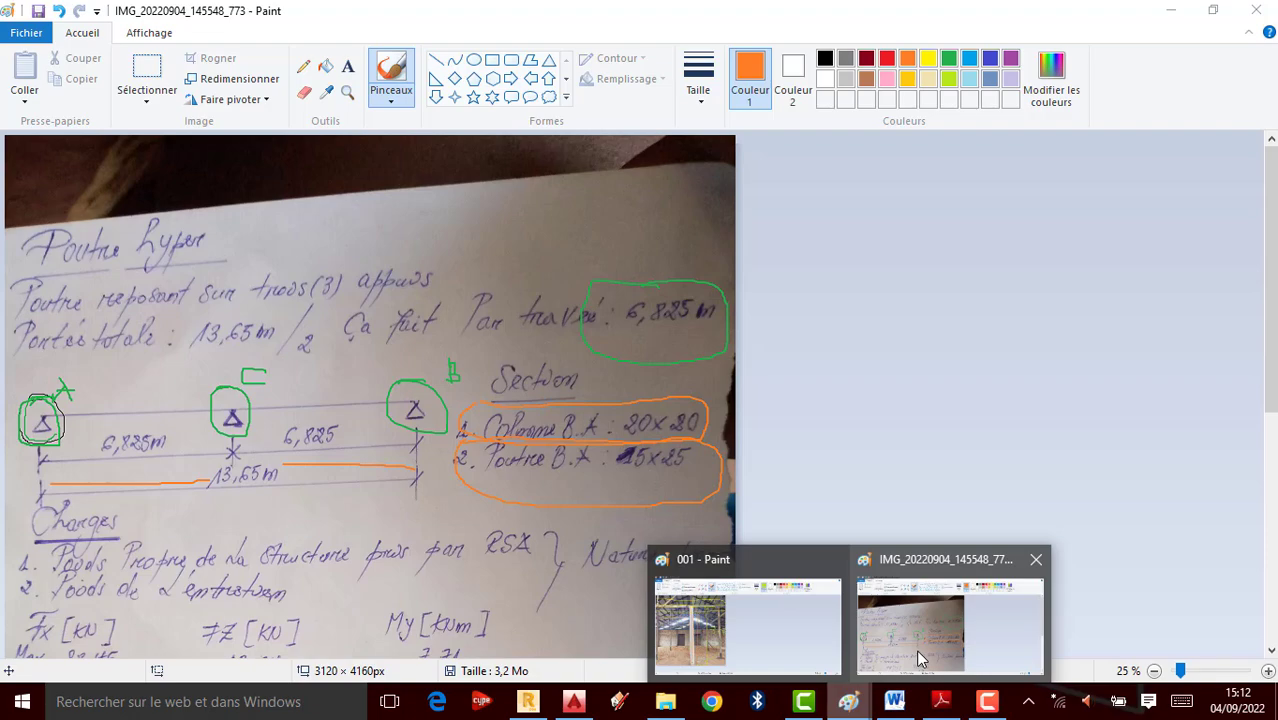
pyautogui.moveTo(749, 621)
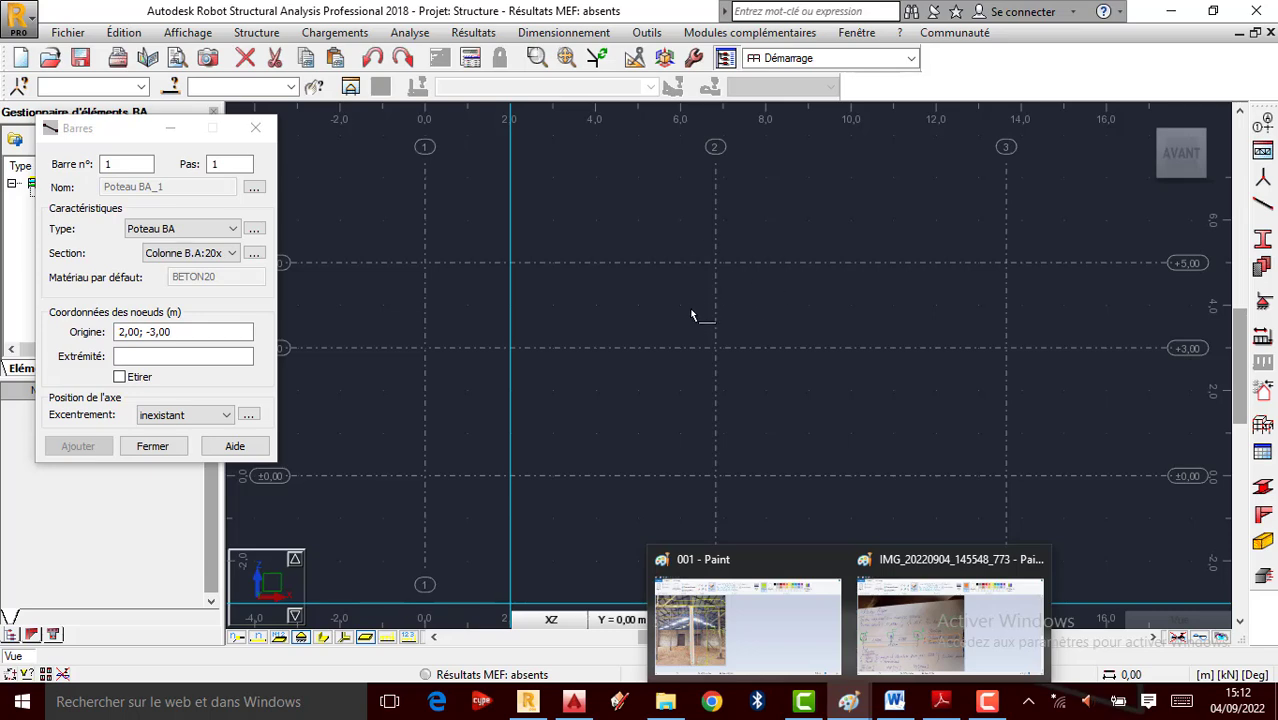
pyautogui.click(745, 621)
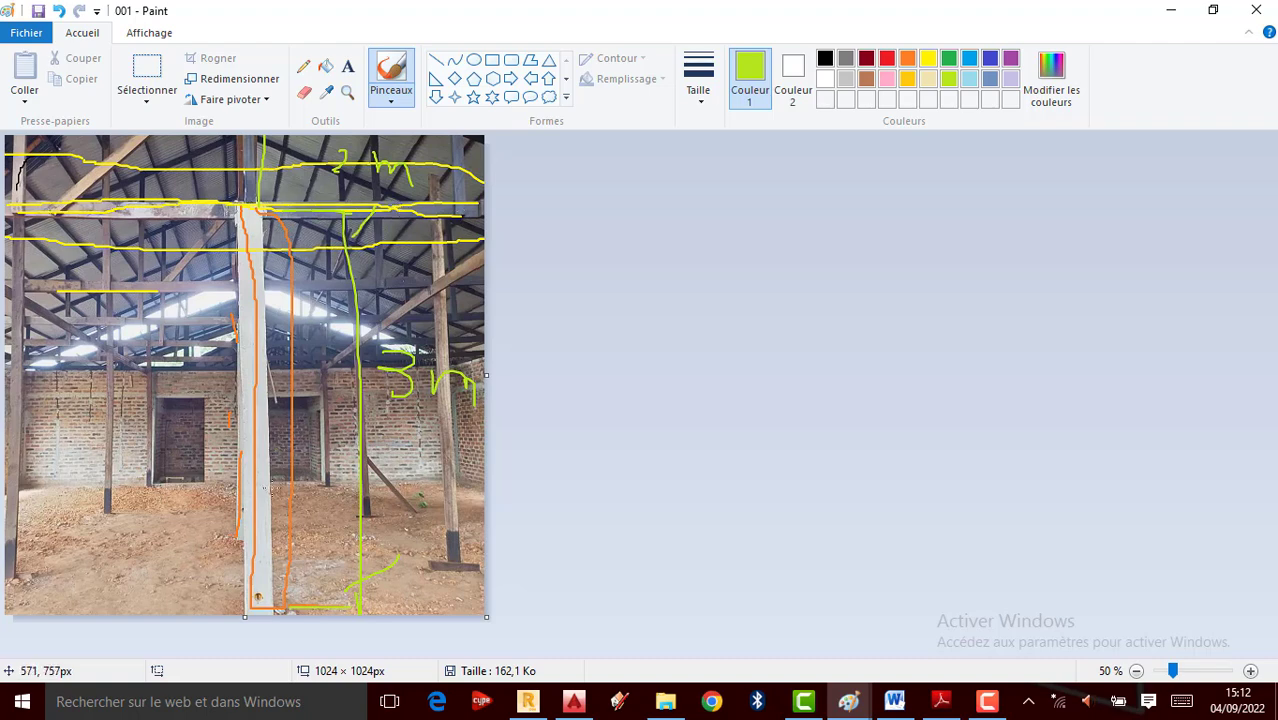
pyautogui.click(527, 701)
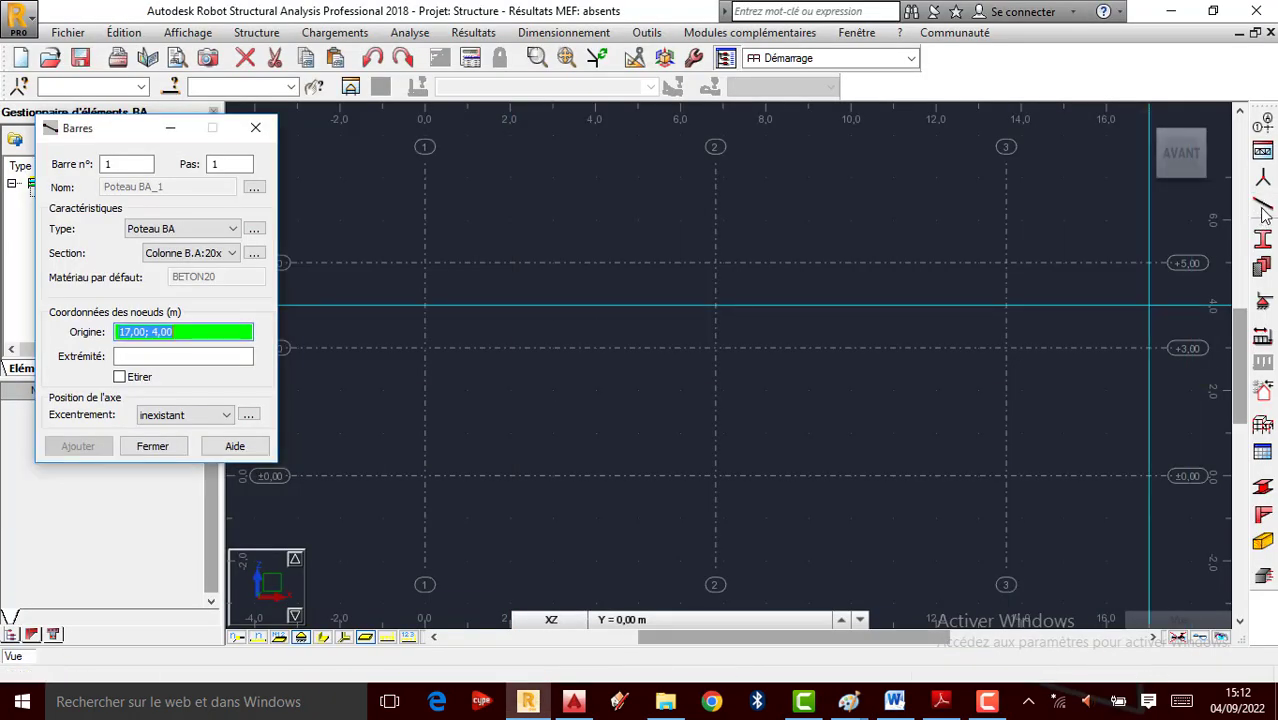
# Delete the +5,00 Z construction level, keeping only ±0,00 and +3,00
pyautogui.click(1264, 127)
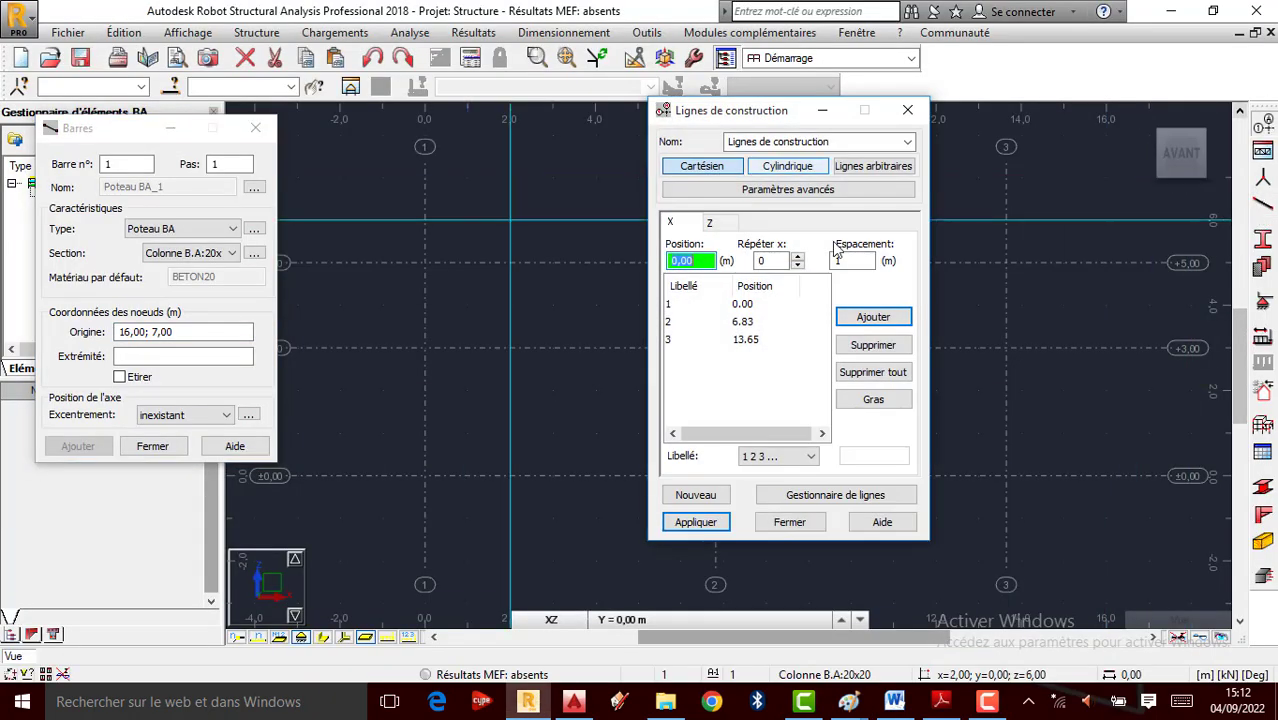
pyautogui.click(711, 223)
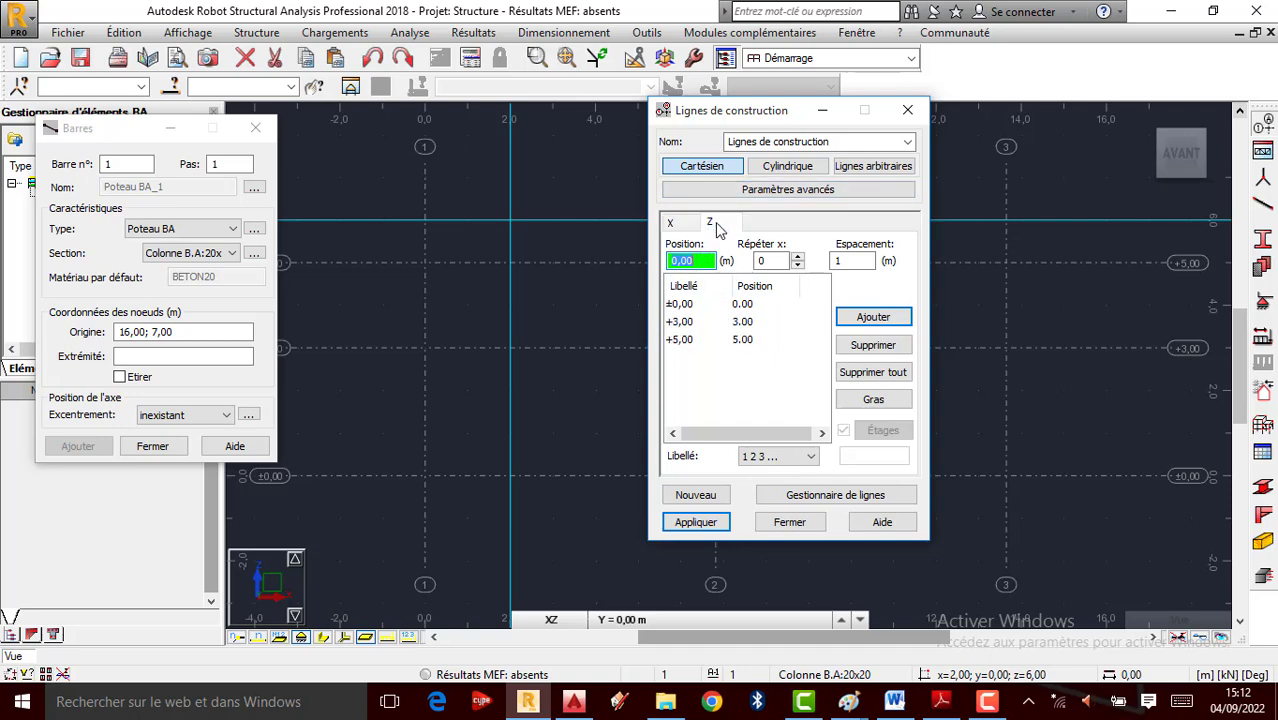
pyautogui.click(705, 340)
pyautogui.click(880, 347)
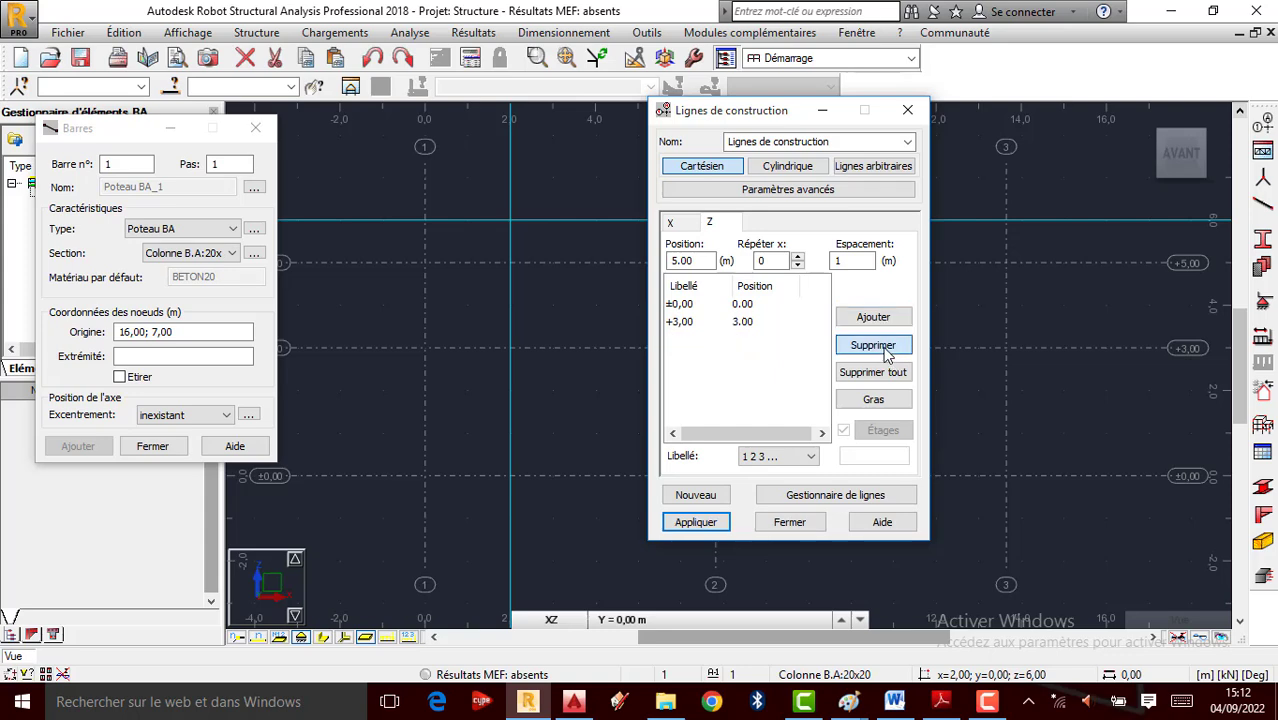
pyautogui.click(696, 522)
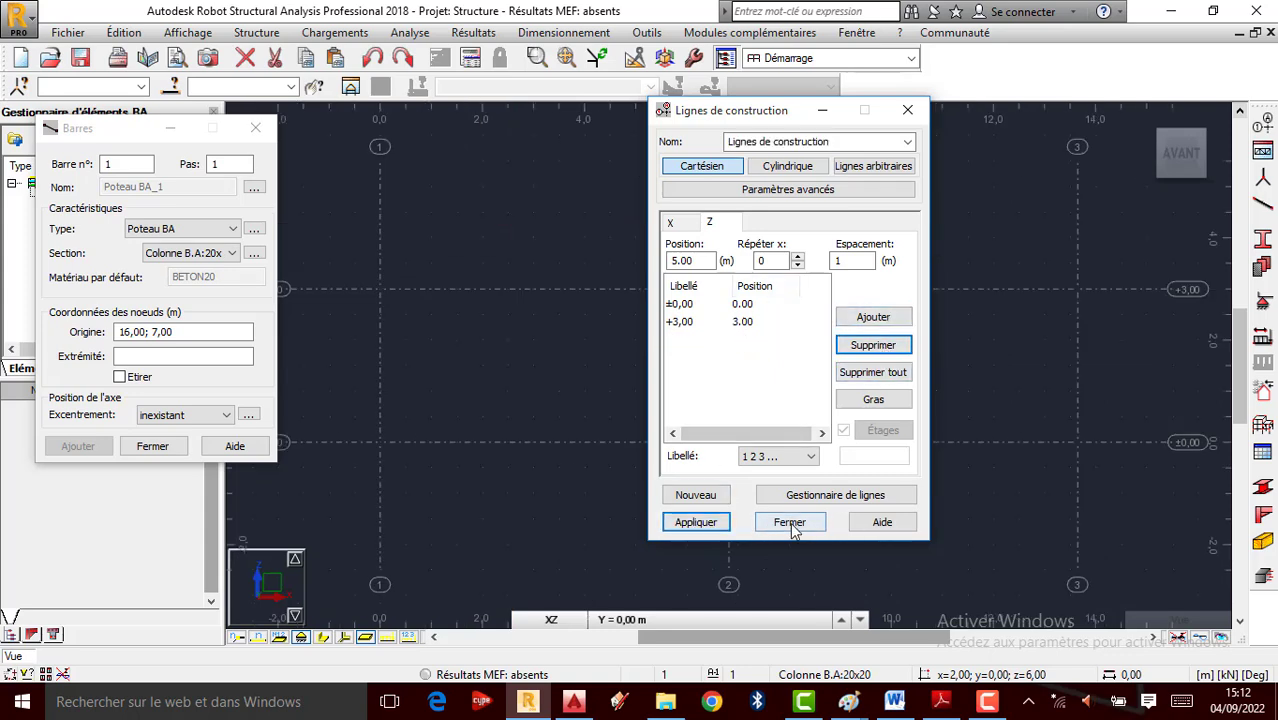
pyautogui.click(789, 522)
# Draw three columns on axes 1, 2 and 3, each from ±0,00 up to +3,00
pyautogui.click(183, 331)
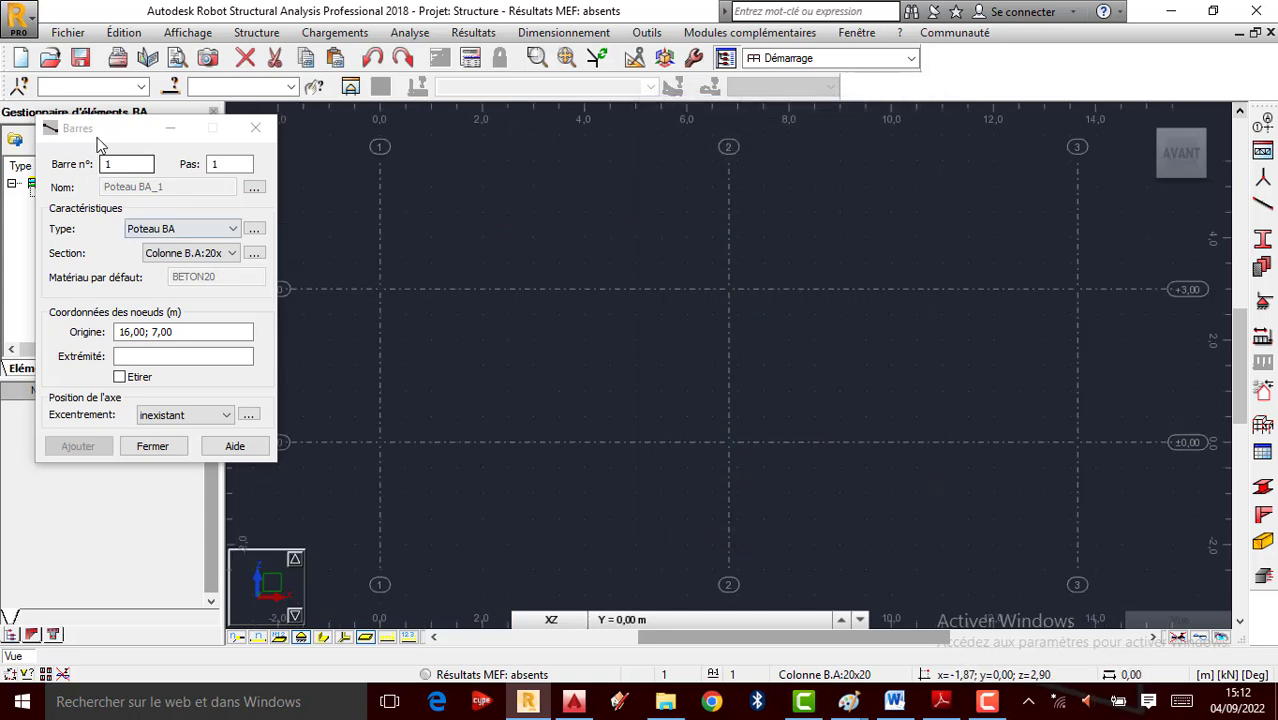
pyautogui.click(380, 442)
pyautogui.click(380, 289)
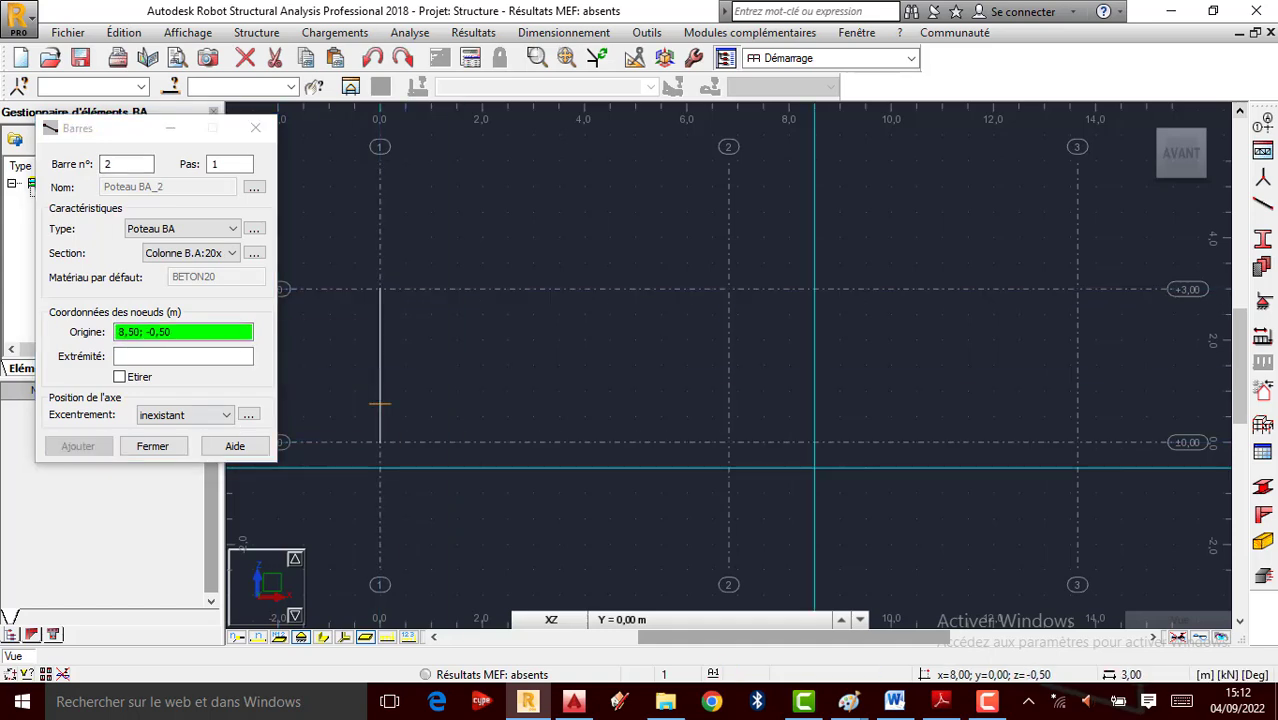
pyautogui.click(728, 442)
pyautogui.click(728, 289)
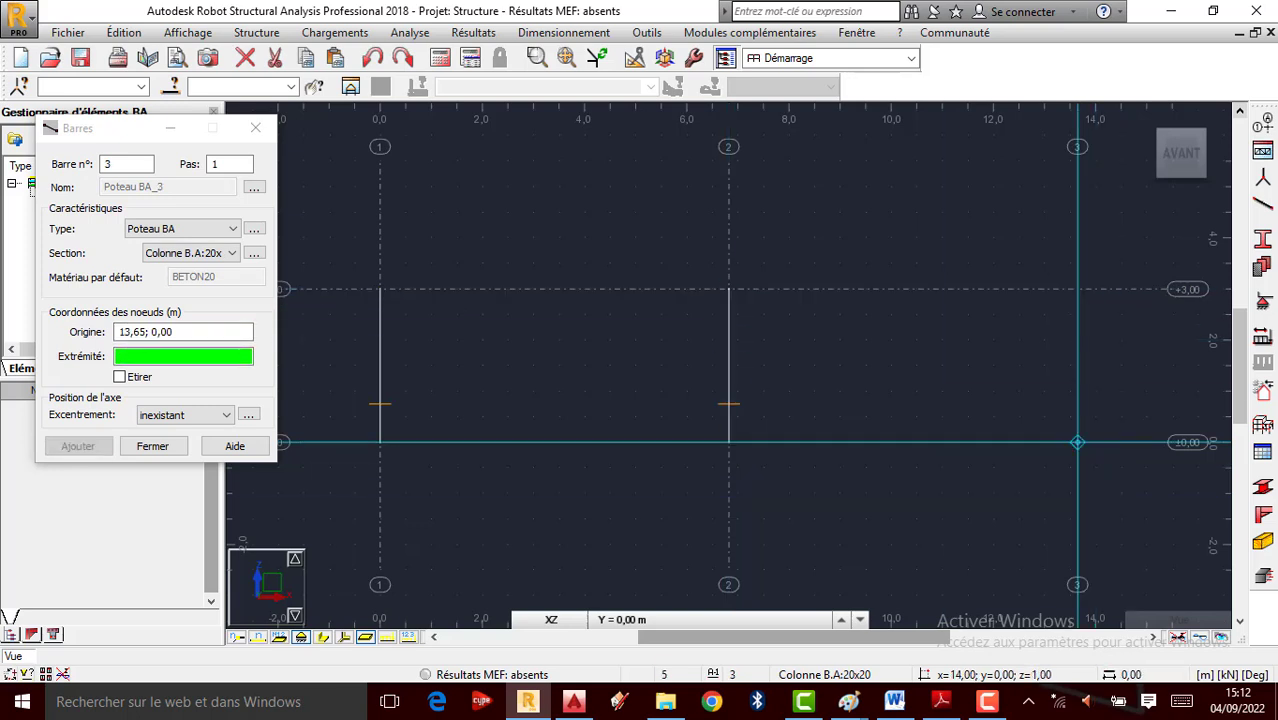
pyautogui.click(1077, 442)
pyautogui.click(1077, 289)
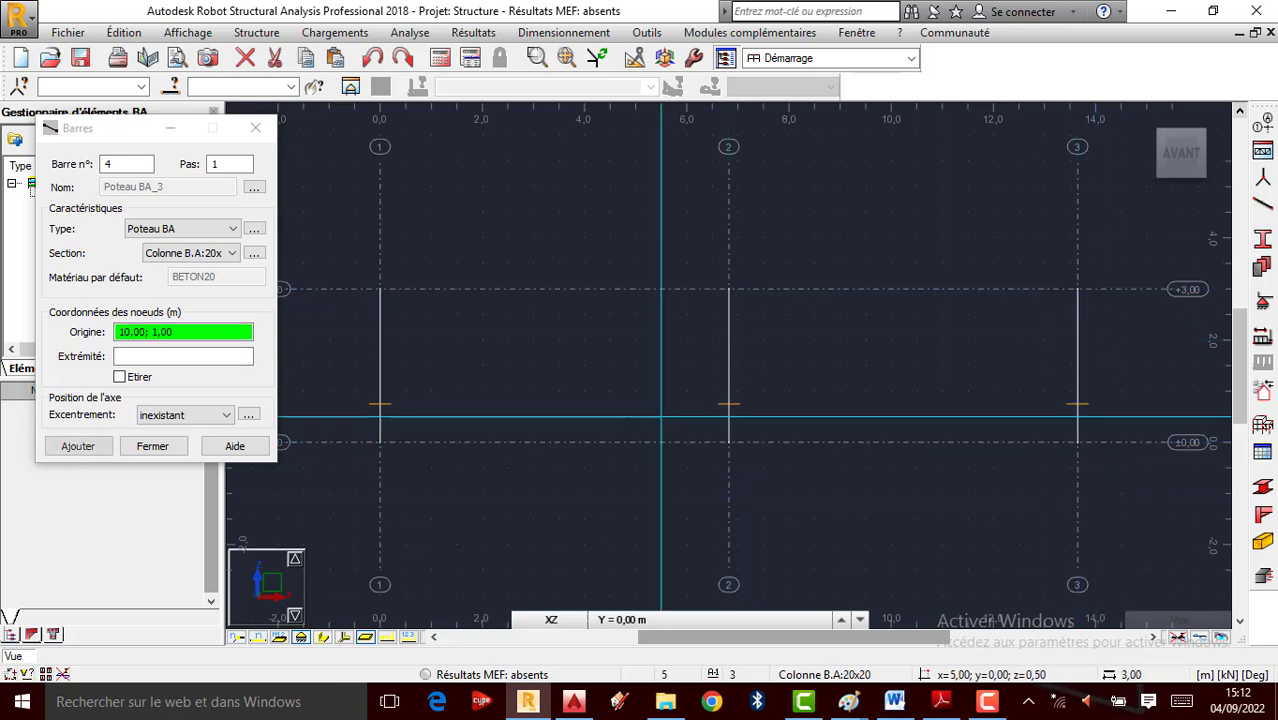
# Finish the columns and display the bars with their real section widths
pyautogui.click(150, 447)
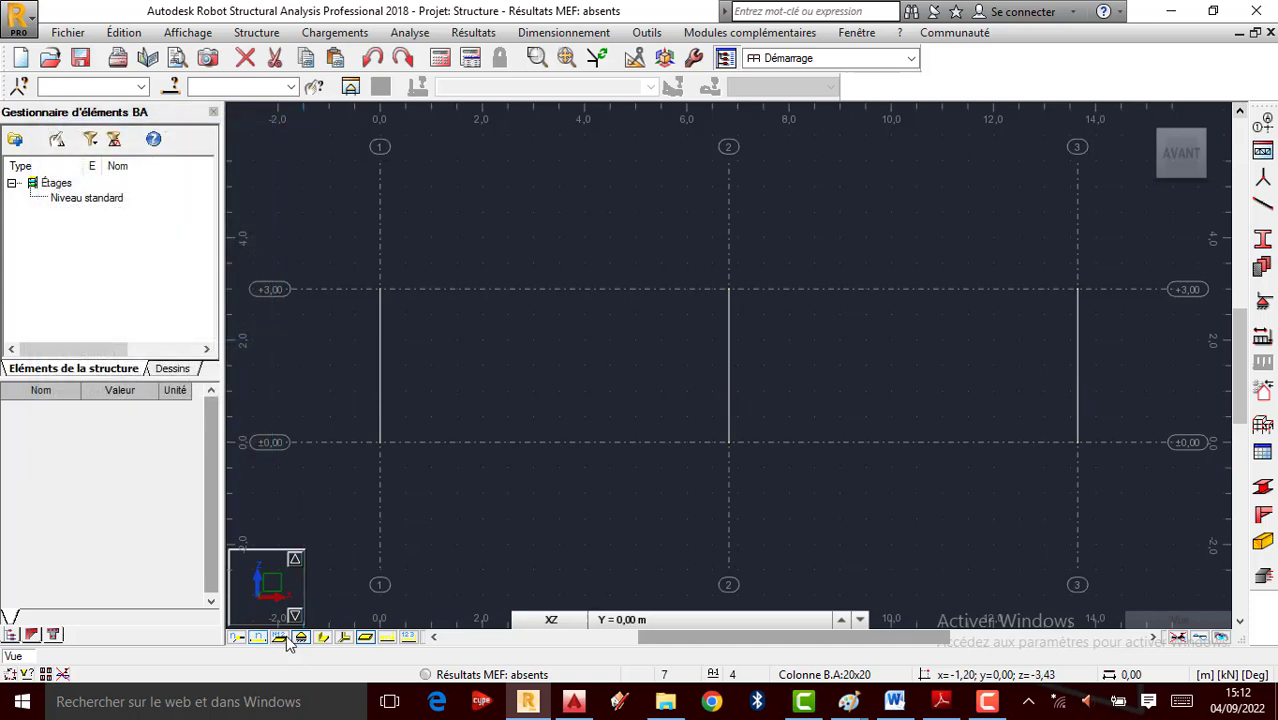
pyautogui.click(324, 638)
pyautogui.scroll(-1, 789, 476)
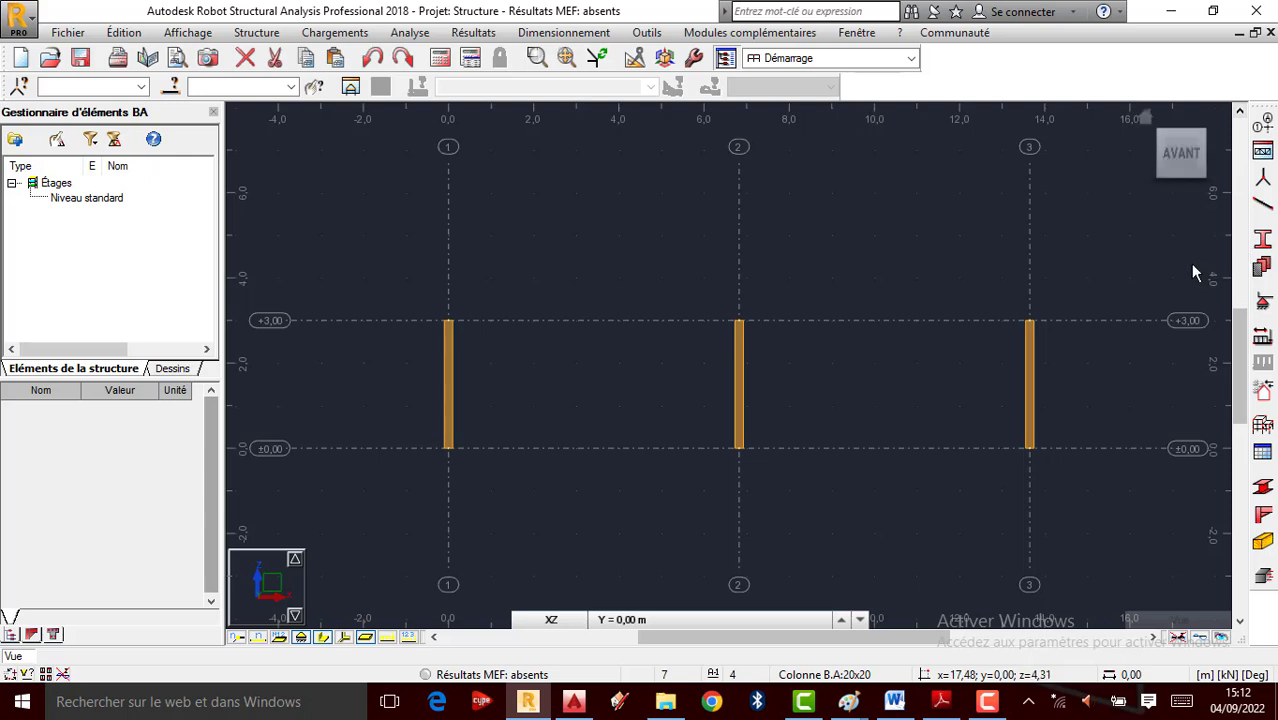
# Draw a Poutre BA beam, section Poutre B.A:15x25, from column 1's top to column 3's top
pyautogui.click(1263, 210)
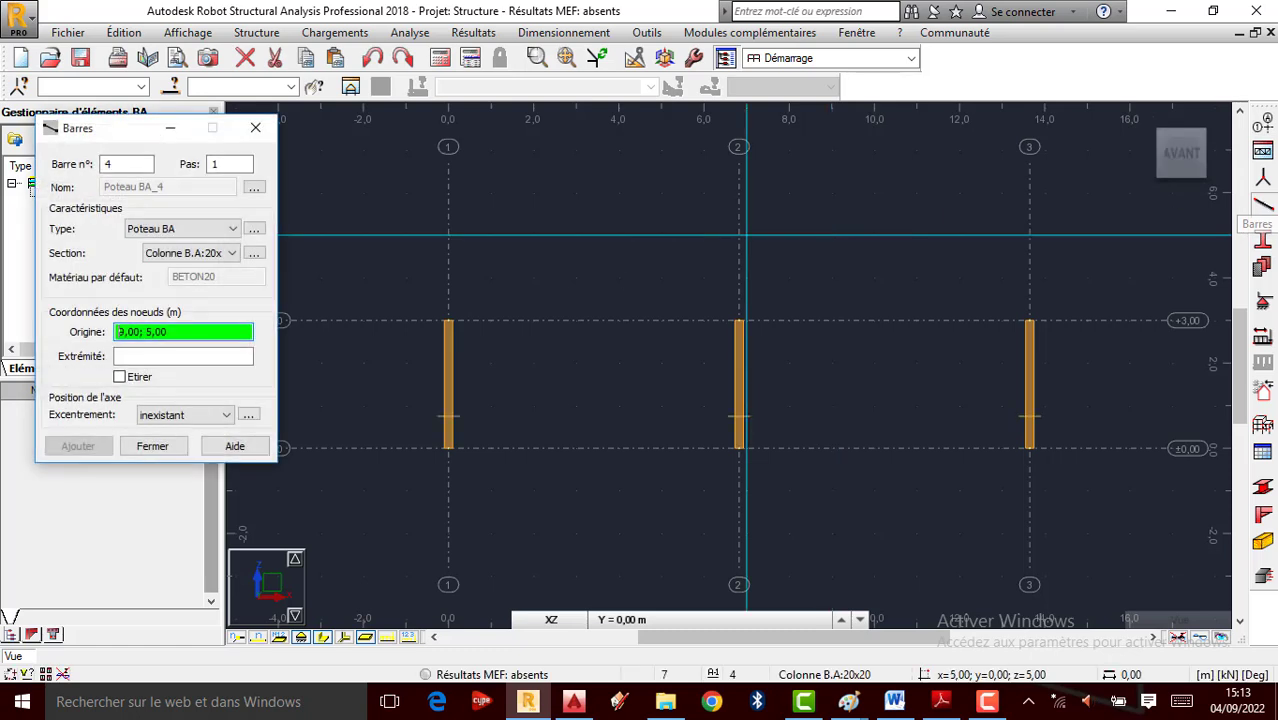
pyautogui.click(232, 230)
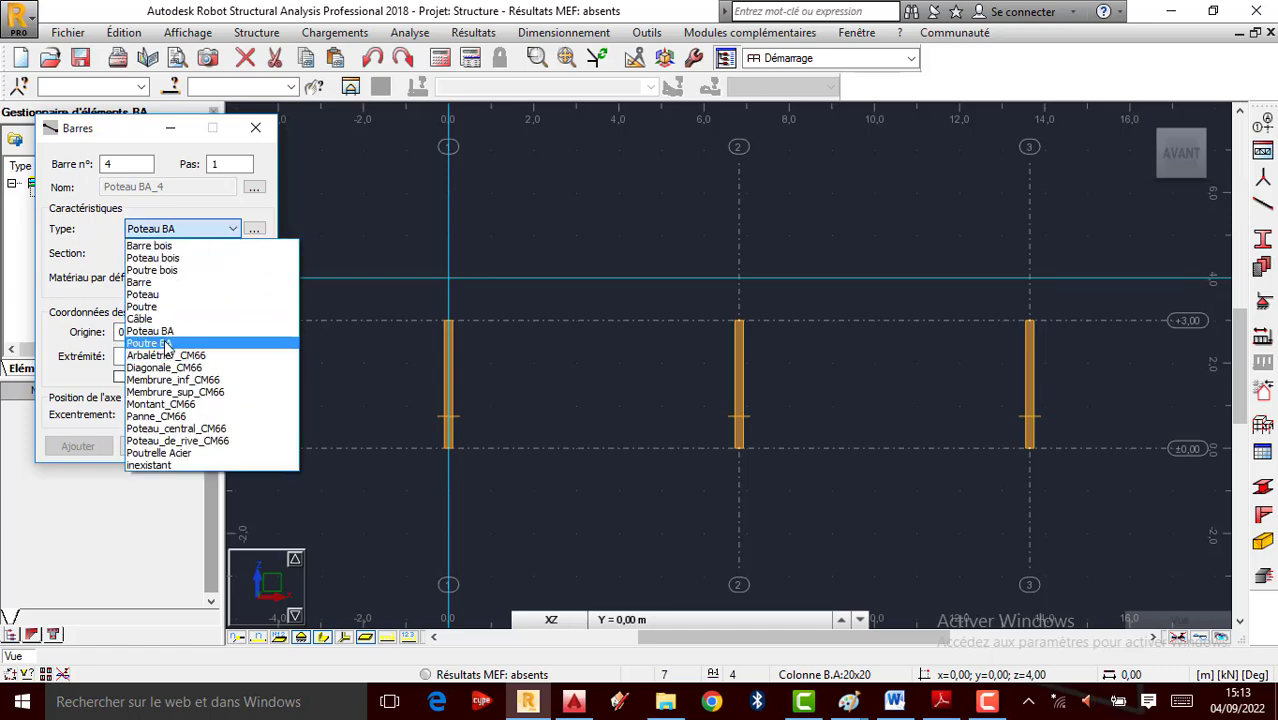
pyautogui.click(166, 344)
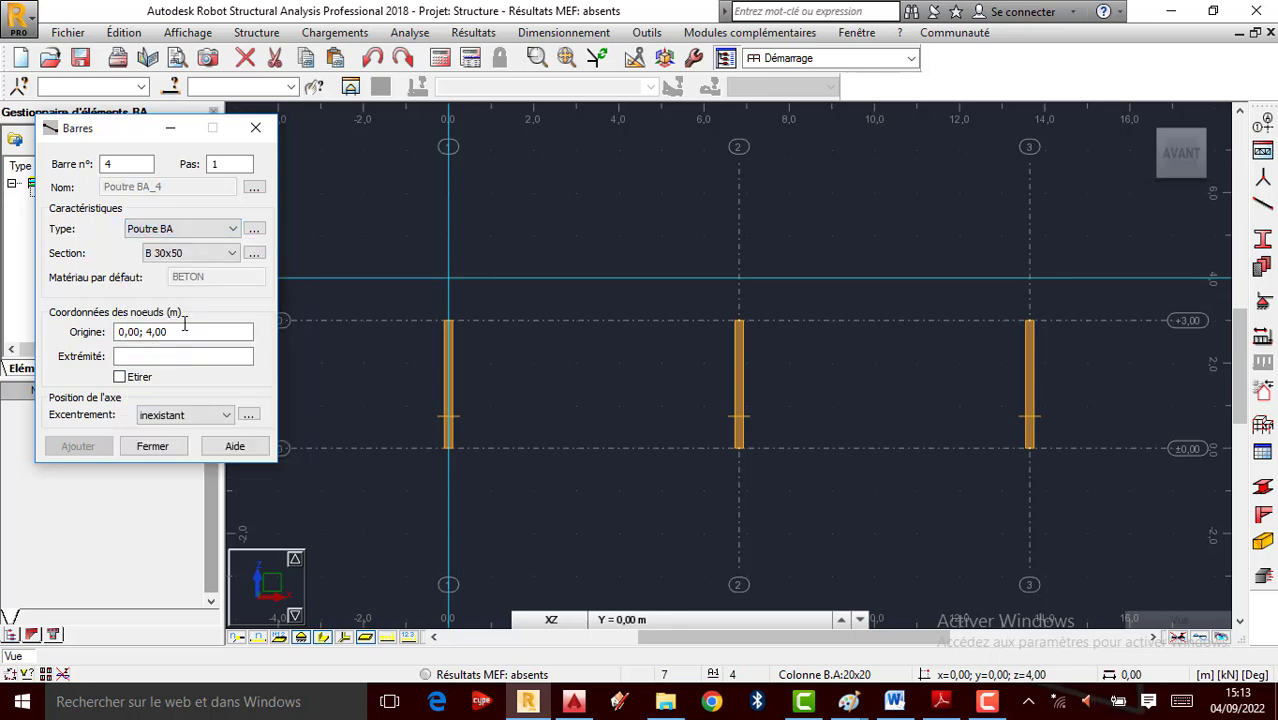
pyautogui.click(229, 255)
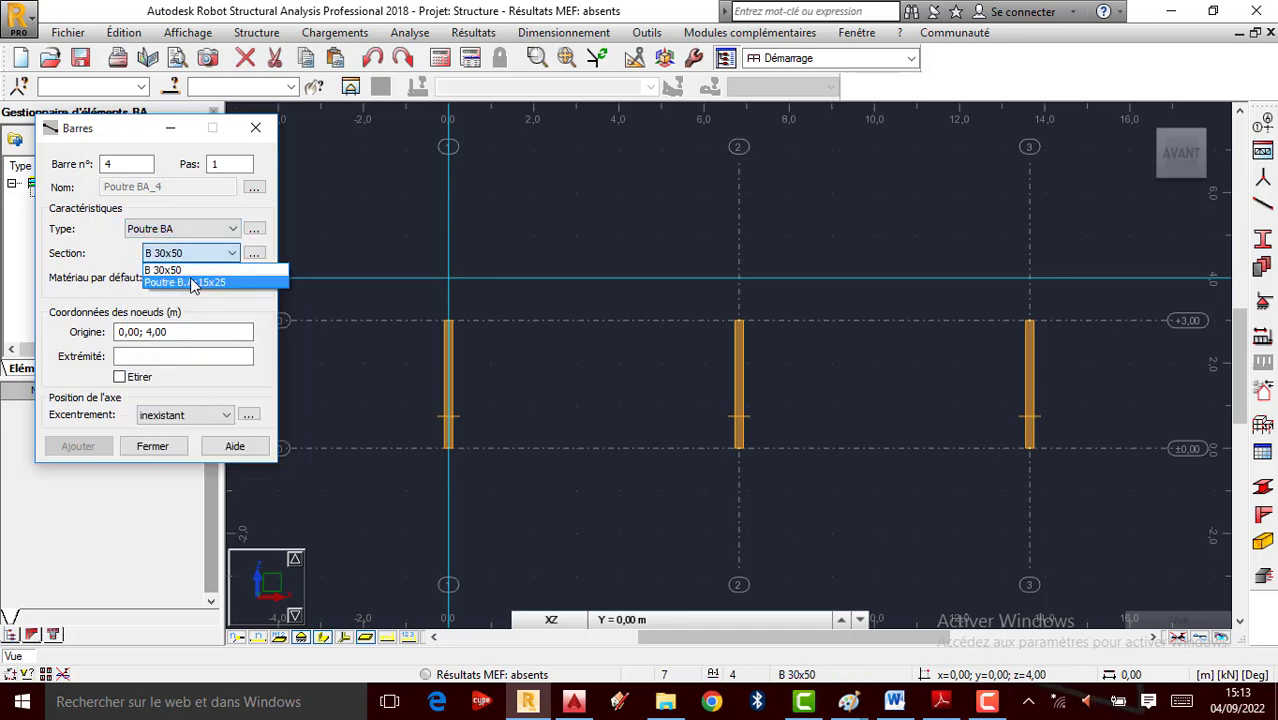
pyautogui.click(190, 279)
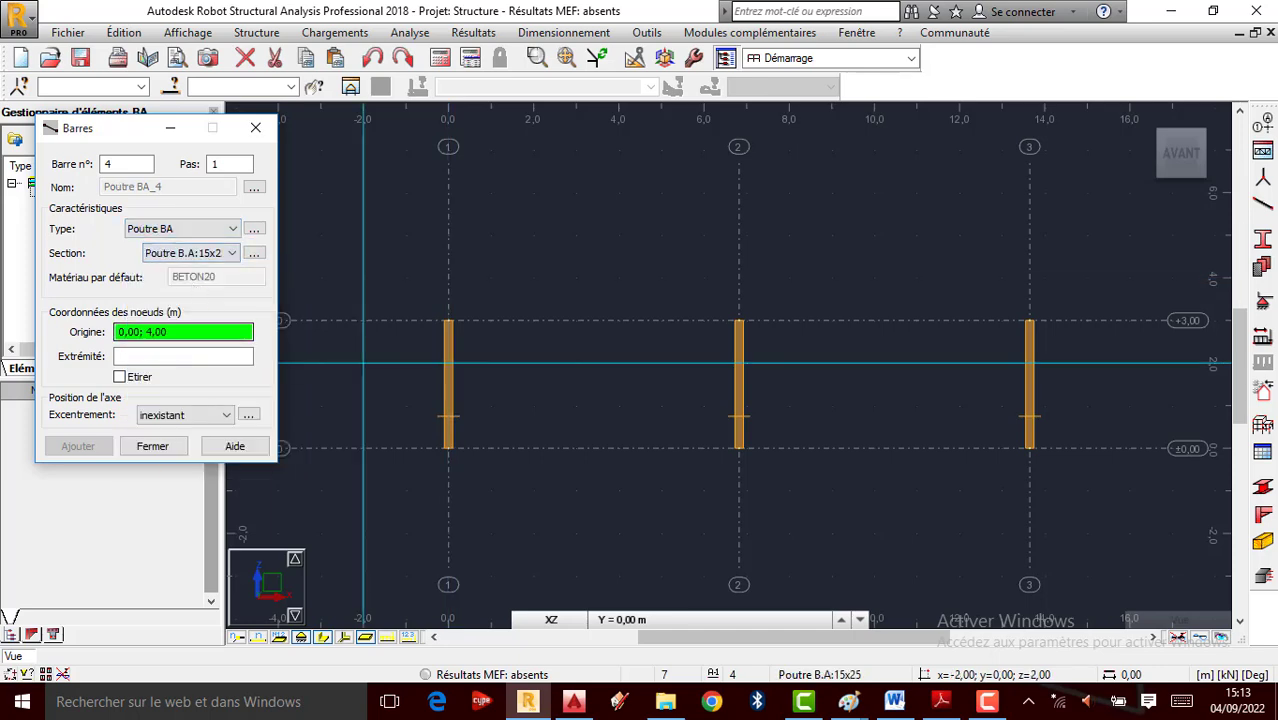
pyautogui.click(448, 320)
pyautogui.click(1029, 320)
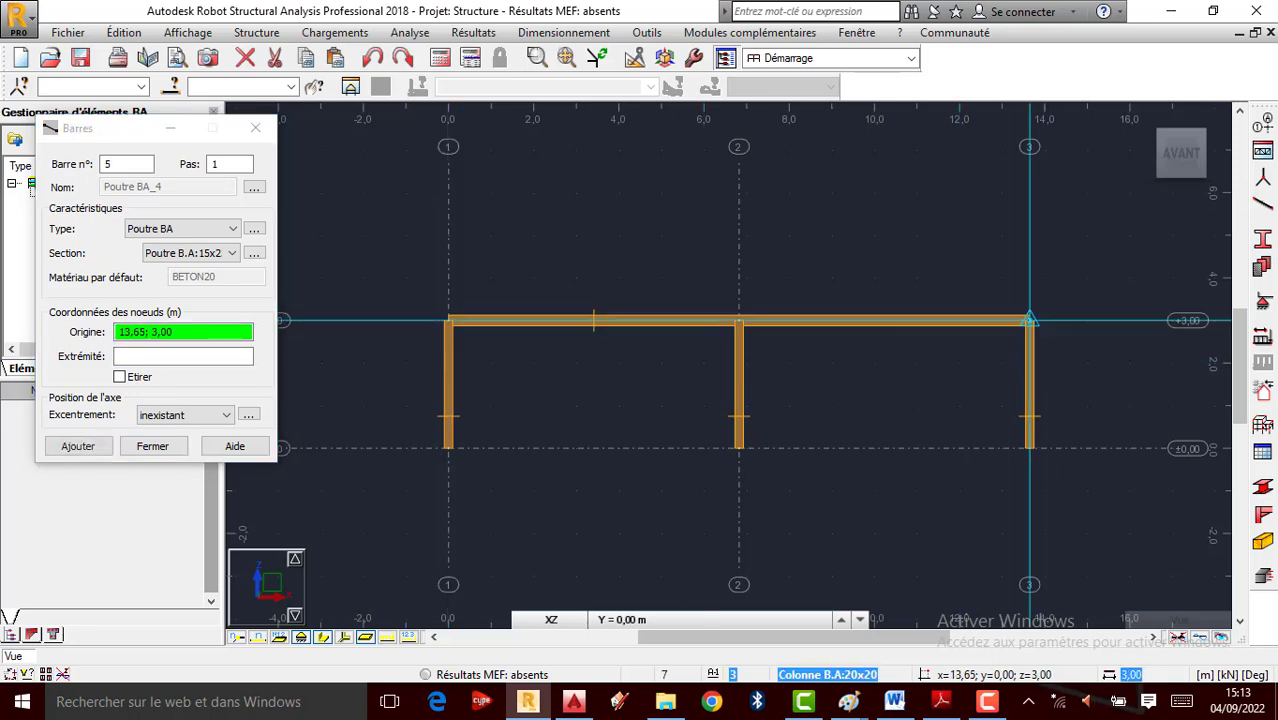
pyautogui.click(255, 128)
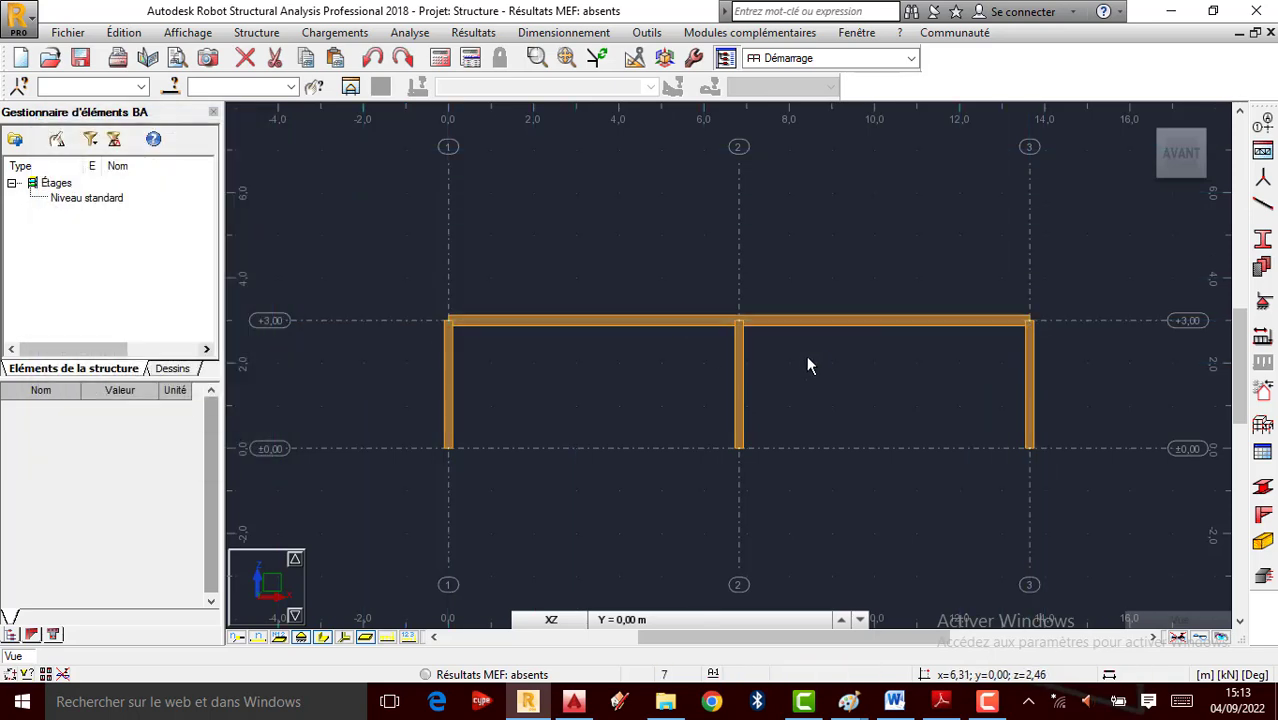
# Enable the Profilés colour legend in Attributs so bars are coloured by section
pyautogui.rightClick(618, 240)
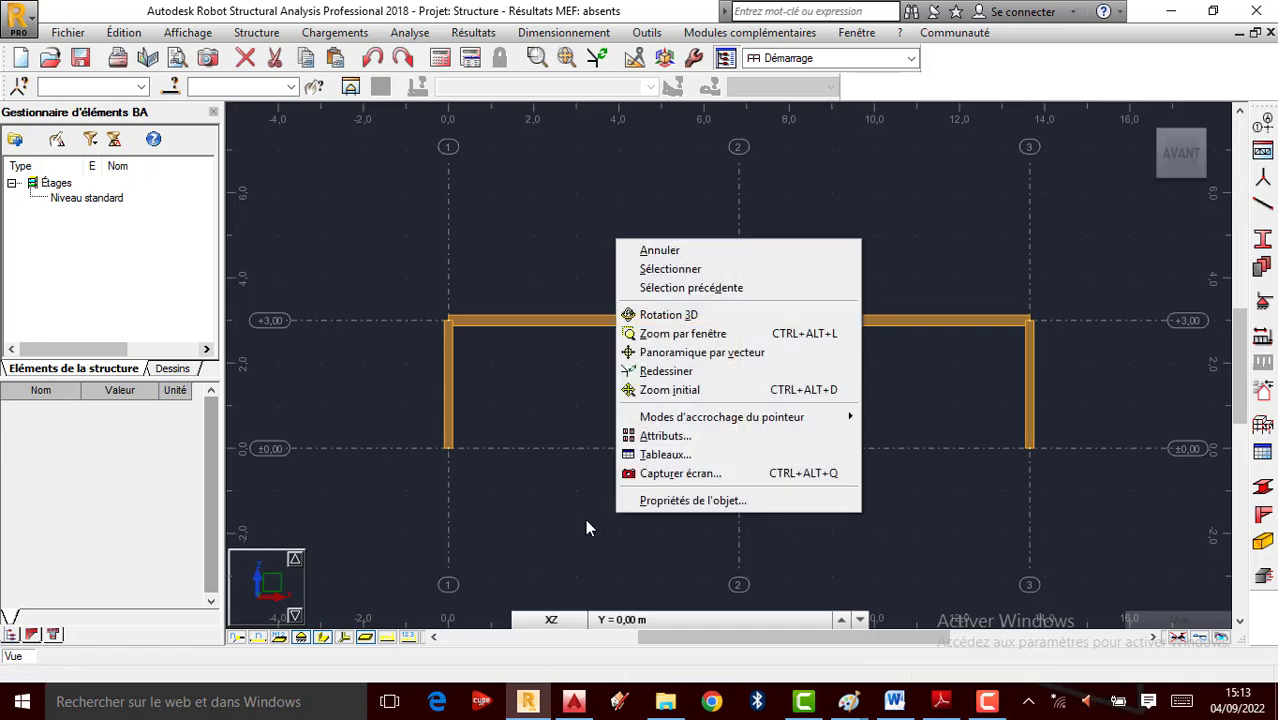
pyautogui.click(655, 448)
pyautogui.click(232, 280)
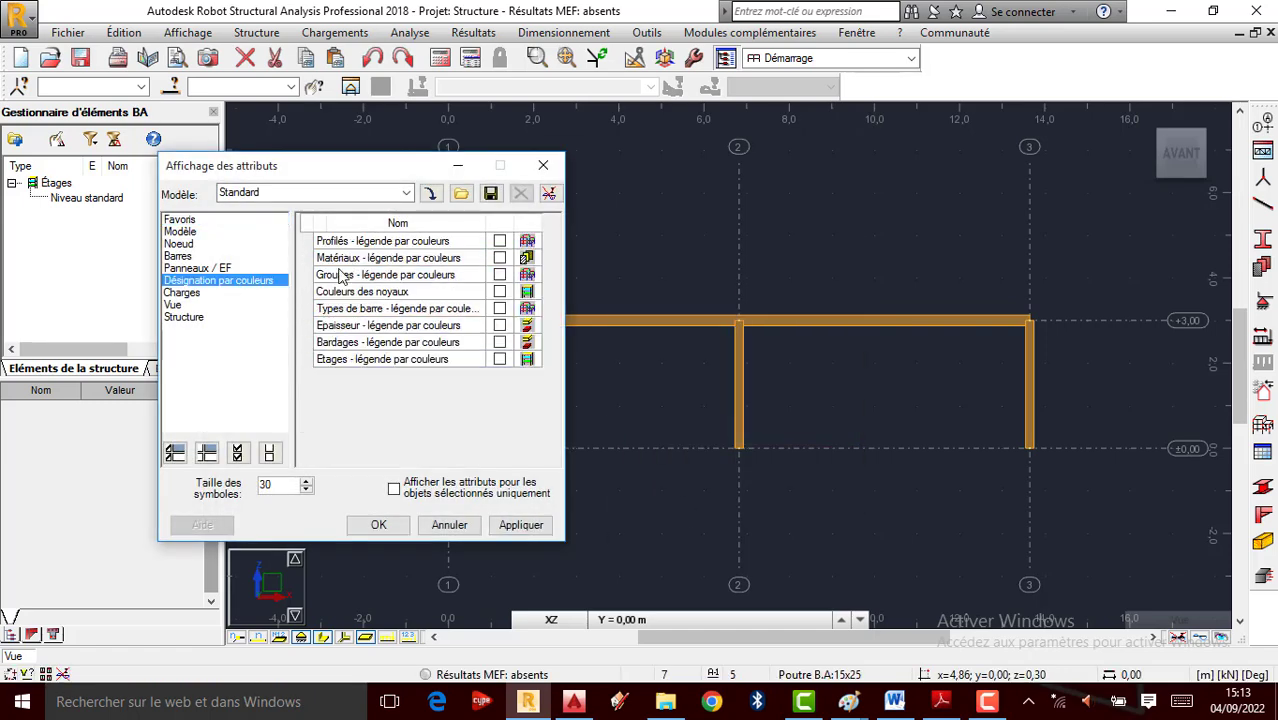
pyautogui.click(499, 241)
pyautogui.click(520, 524)
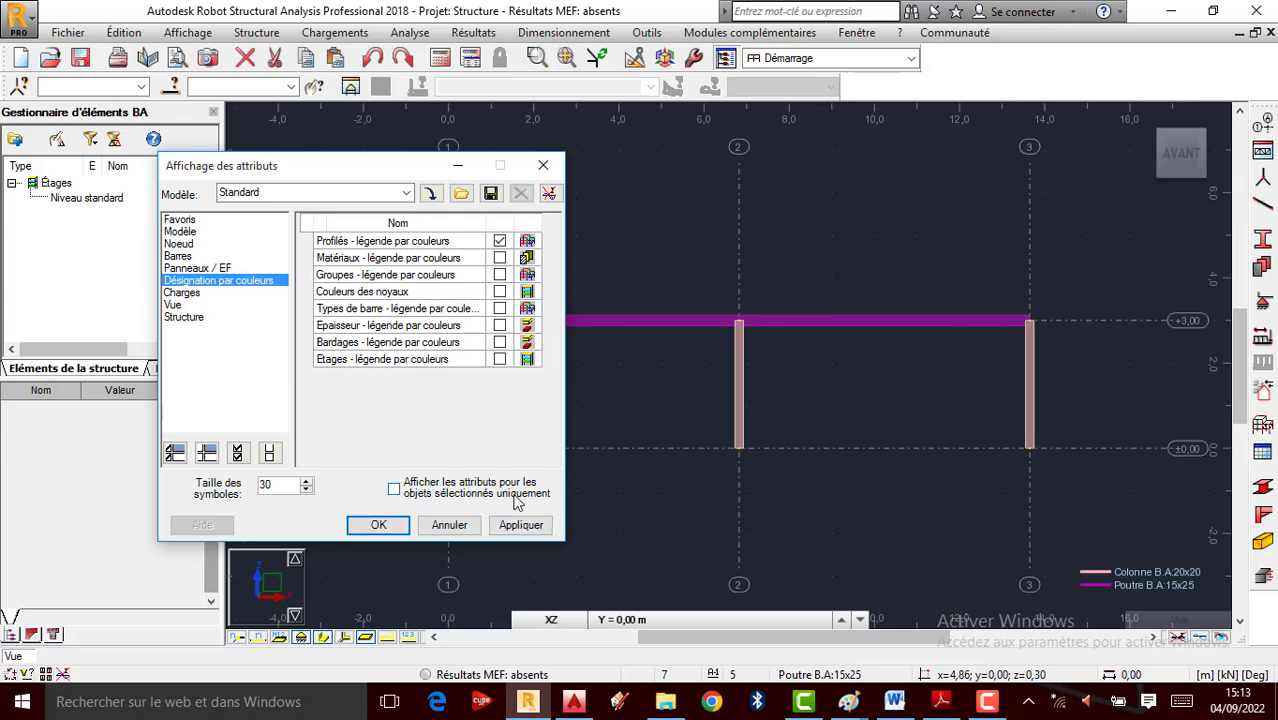
pyautogui.click(543, 165)
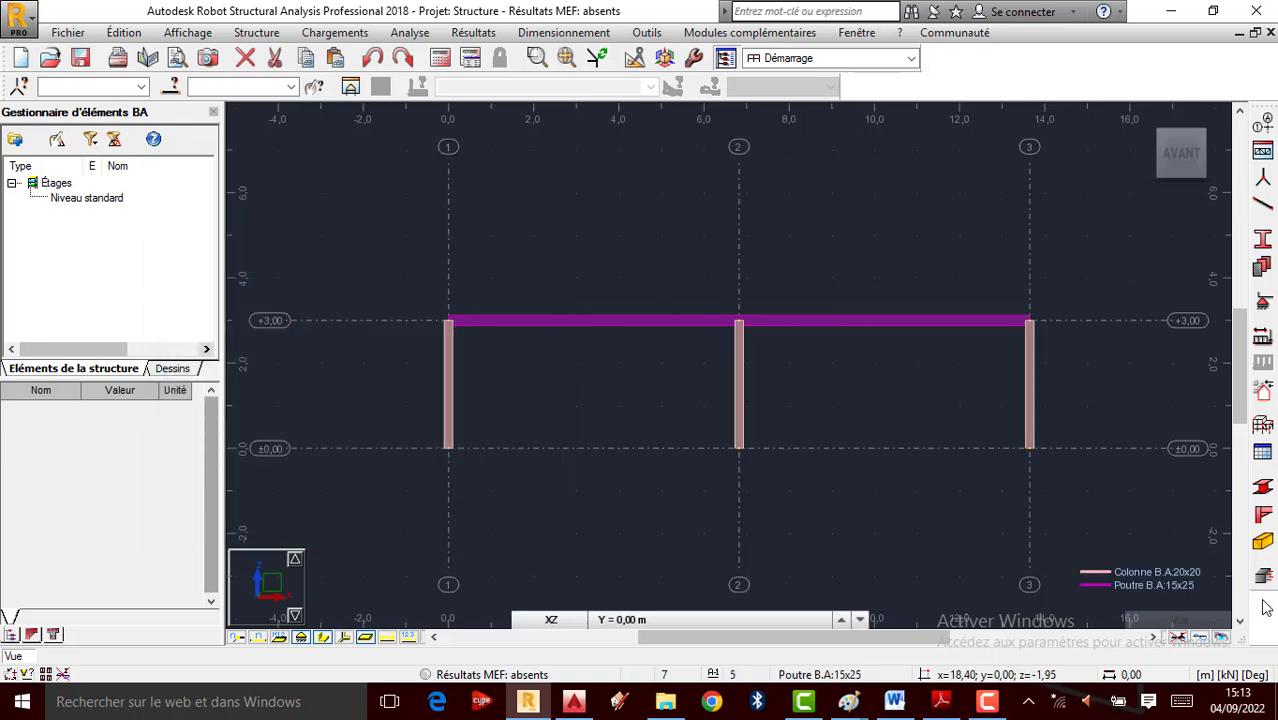
pyautogui.scroll(2, 1150, 525)
pyautogui.scroll(-1, 1120, 527)
pyautogui.scroll(-1, 1024, 406)
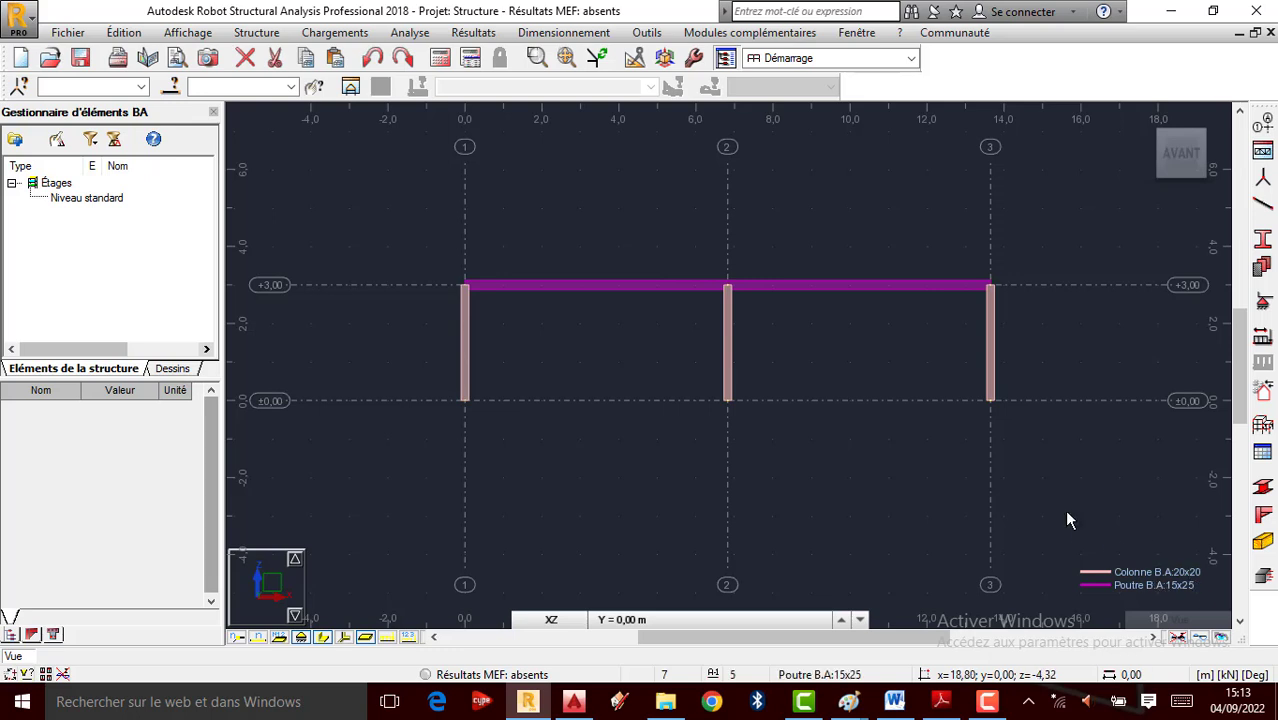
# Assign Encastrement fixed supports to the column base nodes 1, 3 and 5
pyautogui.moveTo(416, 368); pyautogui.dragTo(1038, 482)
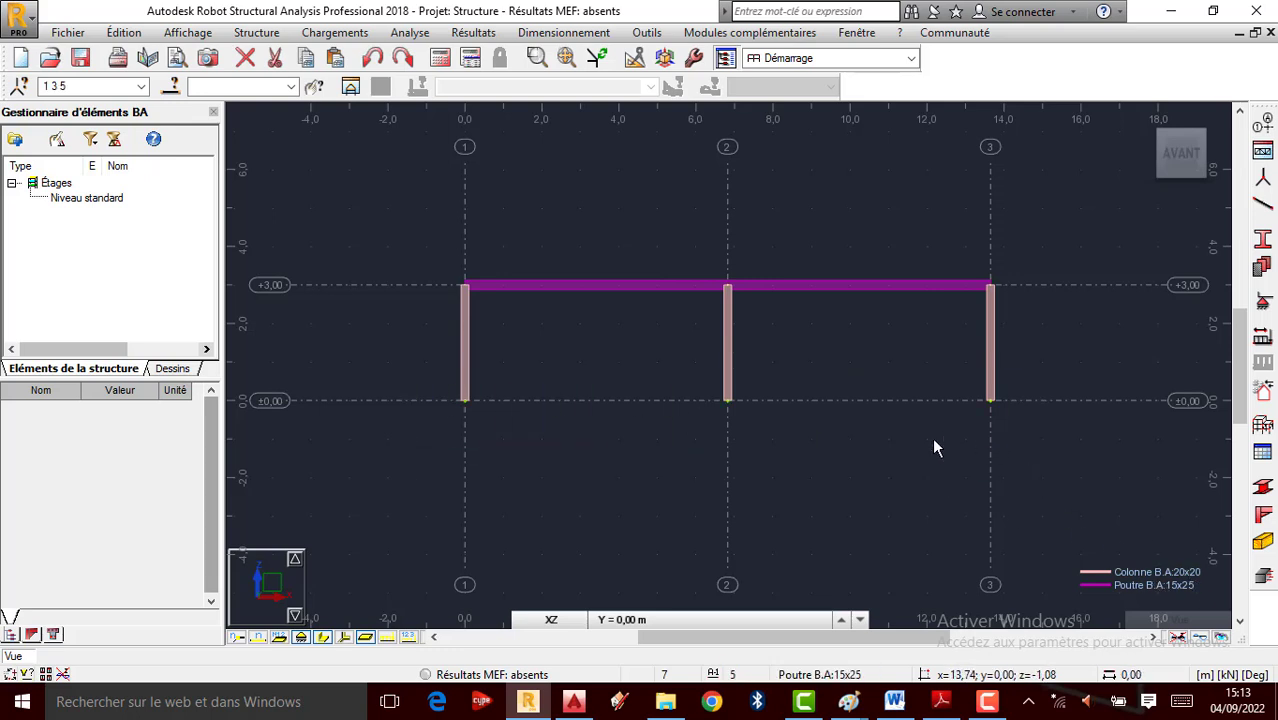
pyautogui.click(1263, 302)
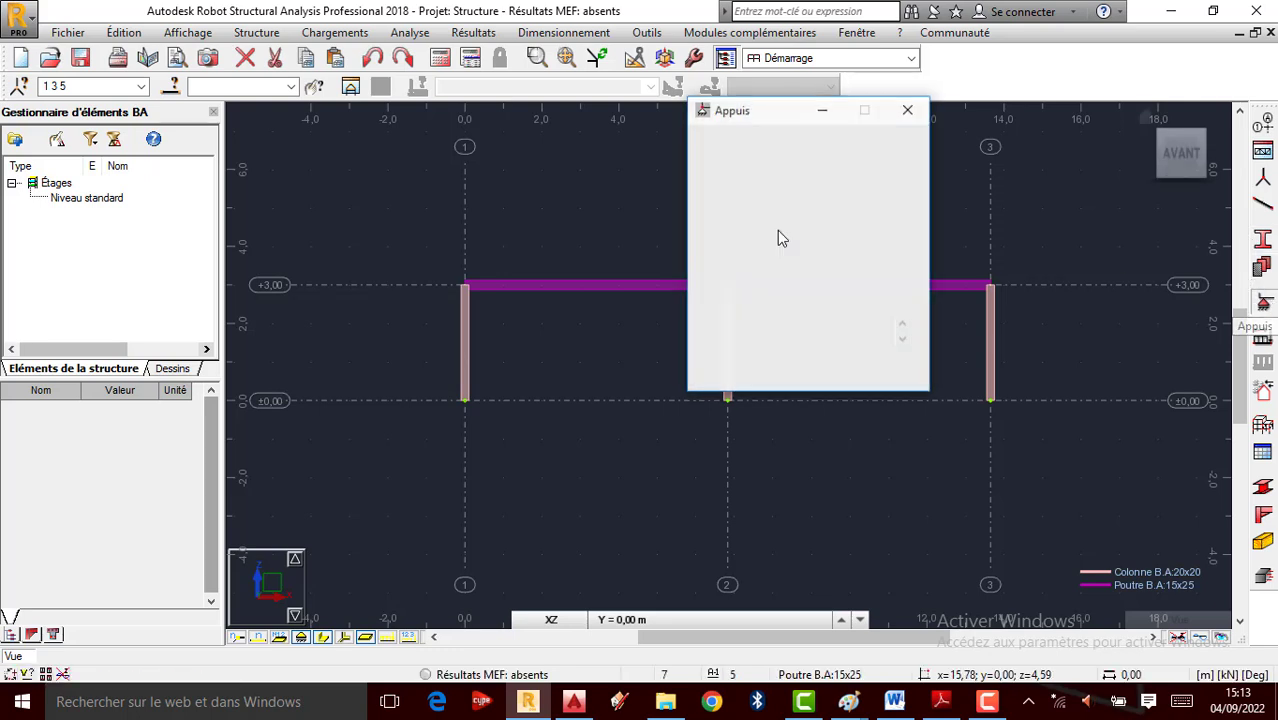
pyautogui.click(730, 371)
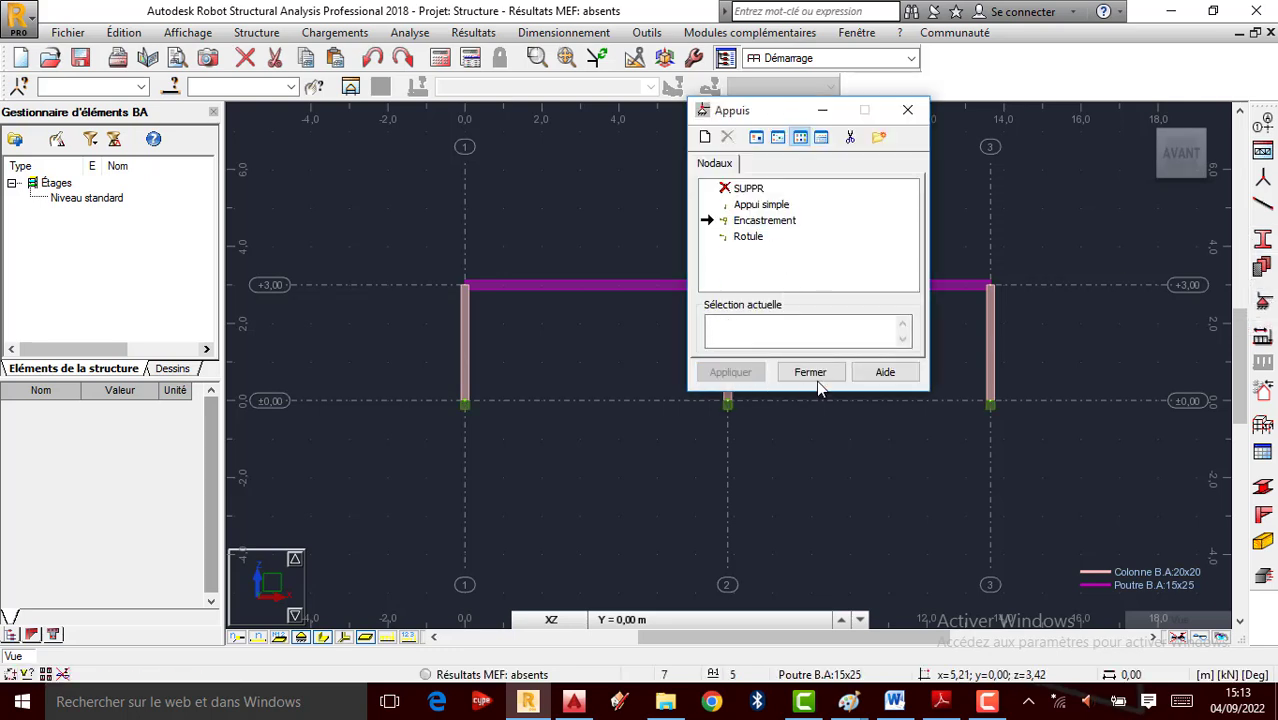
pyautogui.click(810, 371)
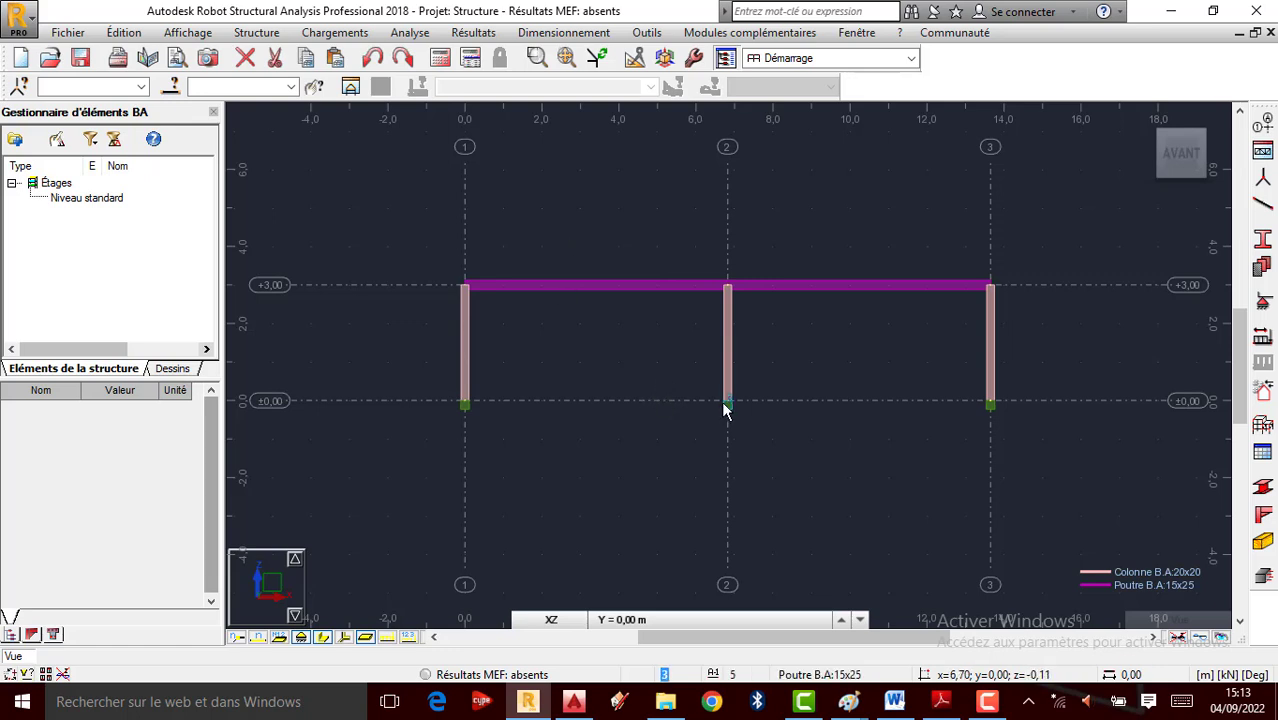
pyautogui.hotkey('ctrl', 'a')
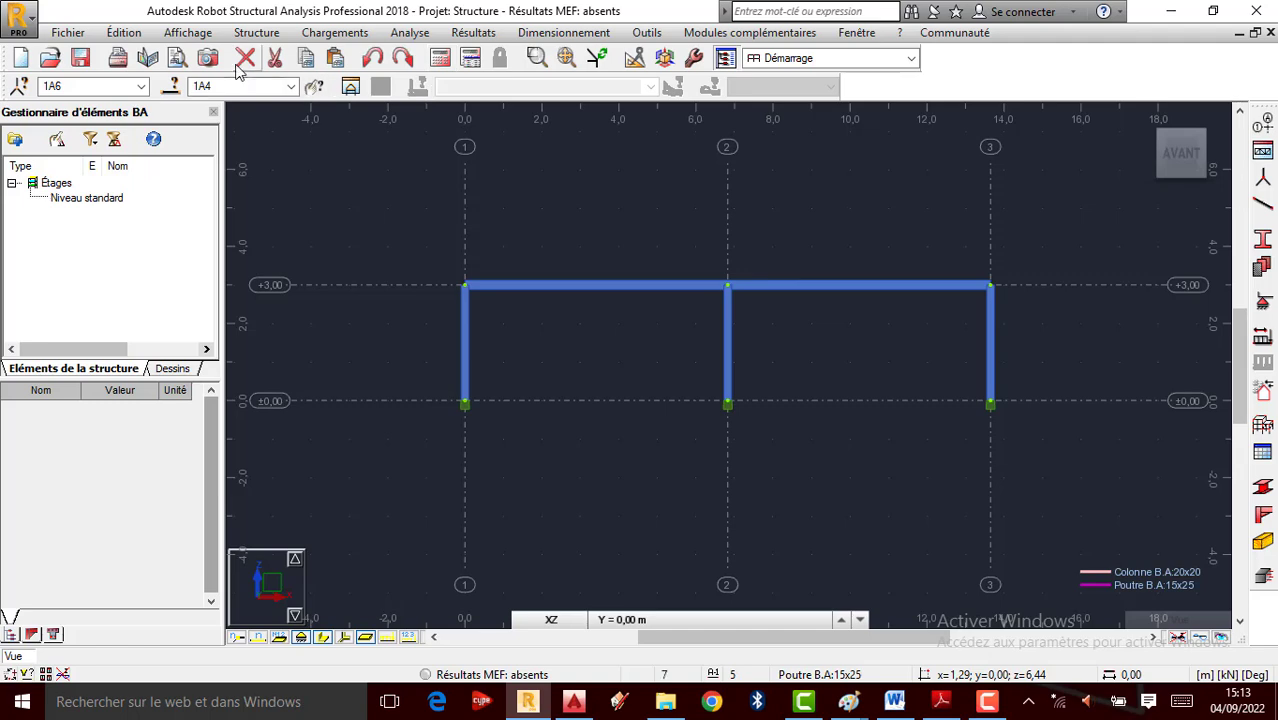
# Clear the selection and switch the display to section shapes with bar numbers
pyautogui.click(124, 32)
pyautogui.click(250, 371)
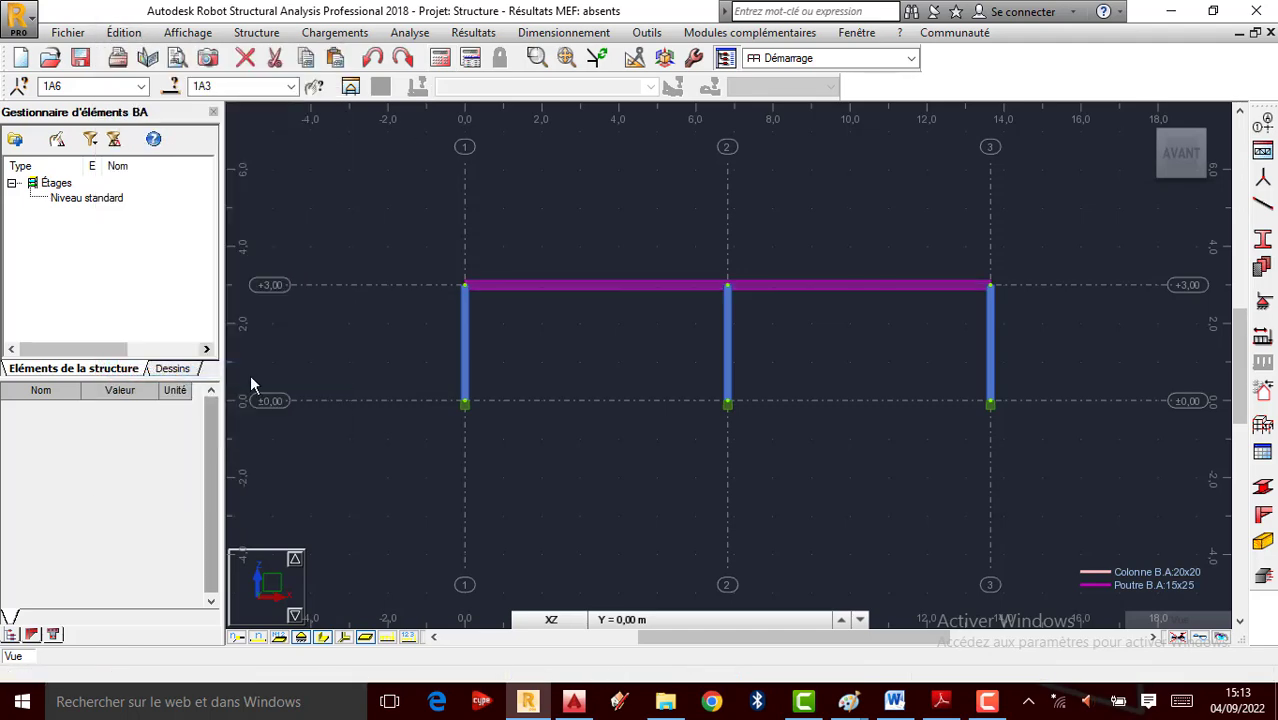
pyautogui.click(822, 230)
pyautogui.click(334, 642)
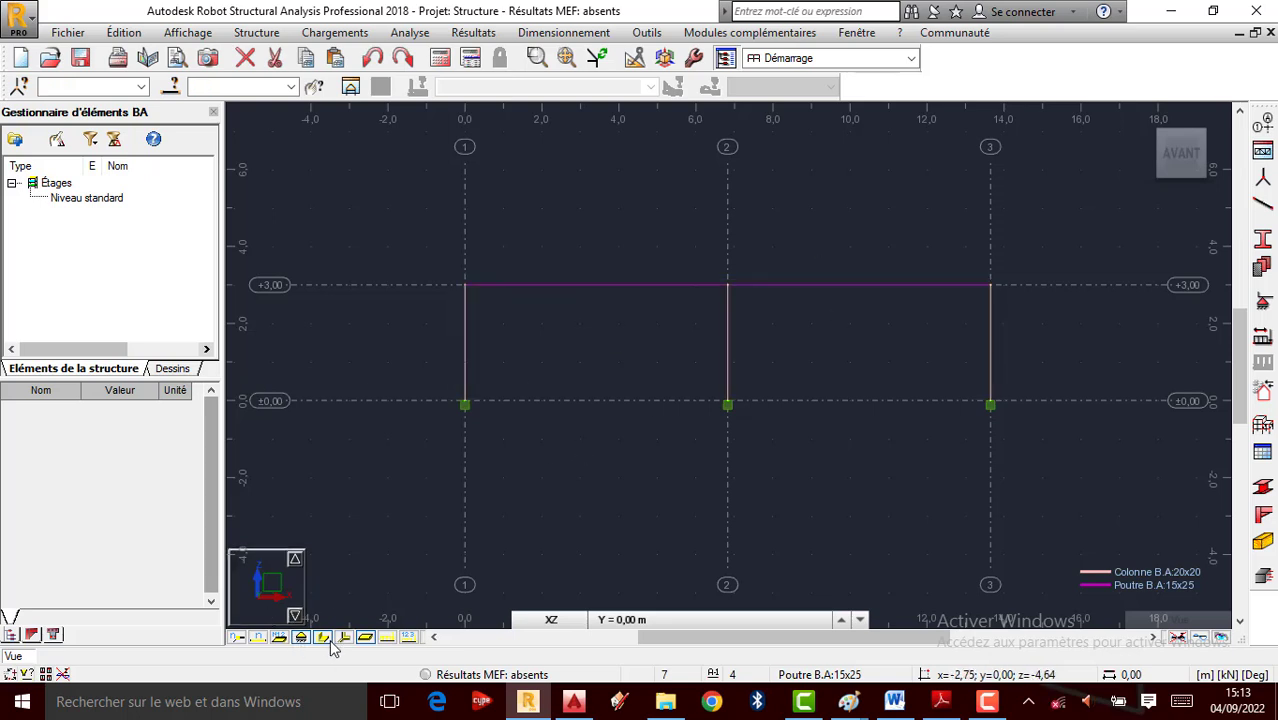
pyautogui.click(326, 640)
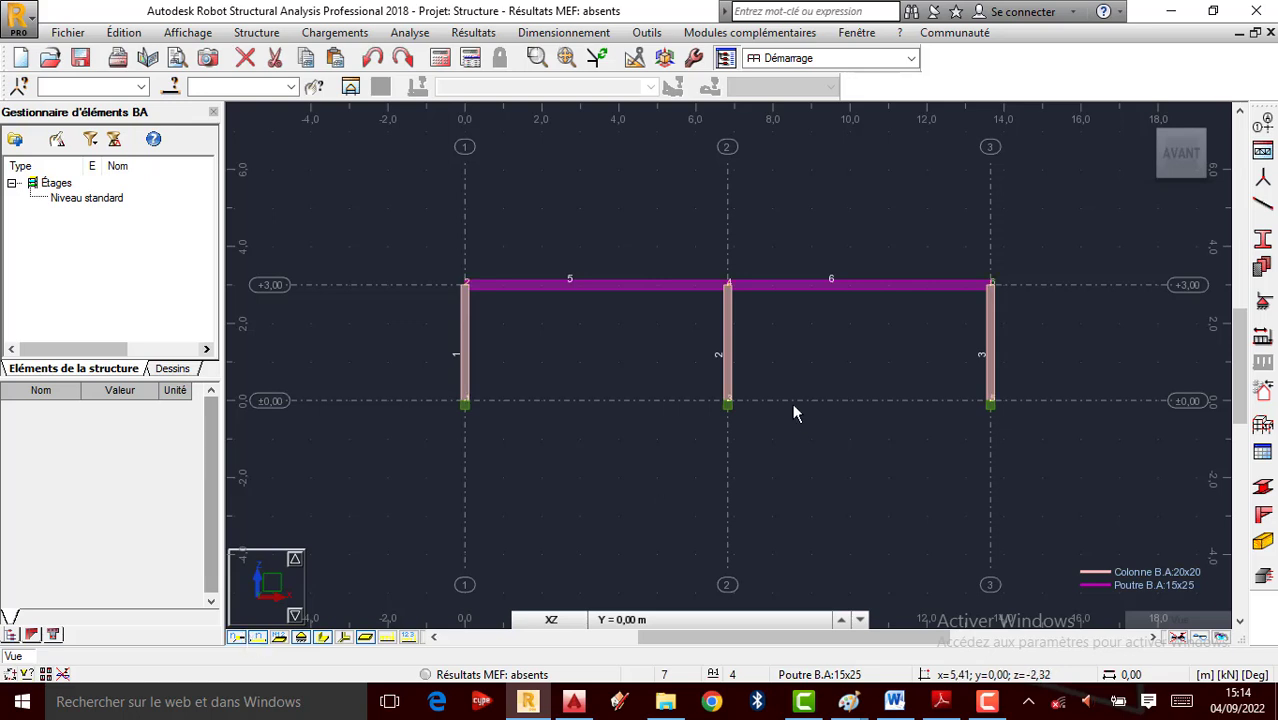
pyautogui.scroll(1, 750, 350)
pyautogui.scroll(-1, 757, 390)
pyautogui.scroll(1, 700, 413)
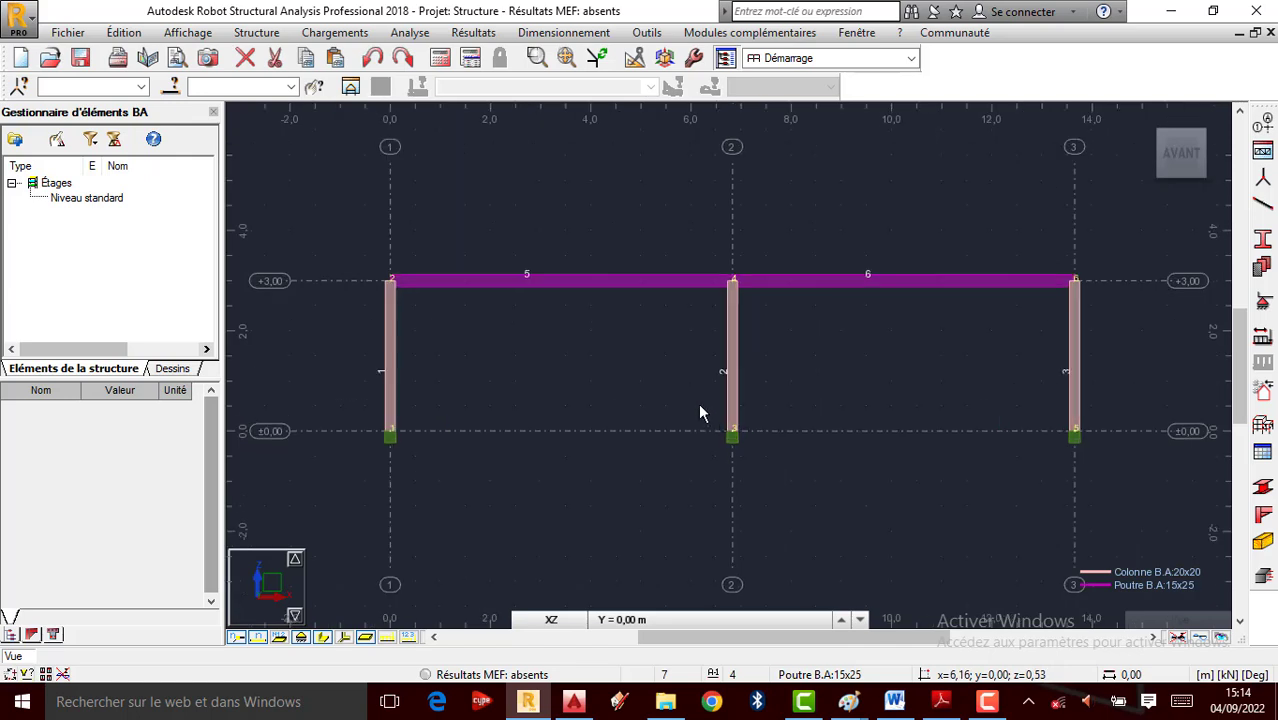
pyautogui.click(647, 32)
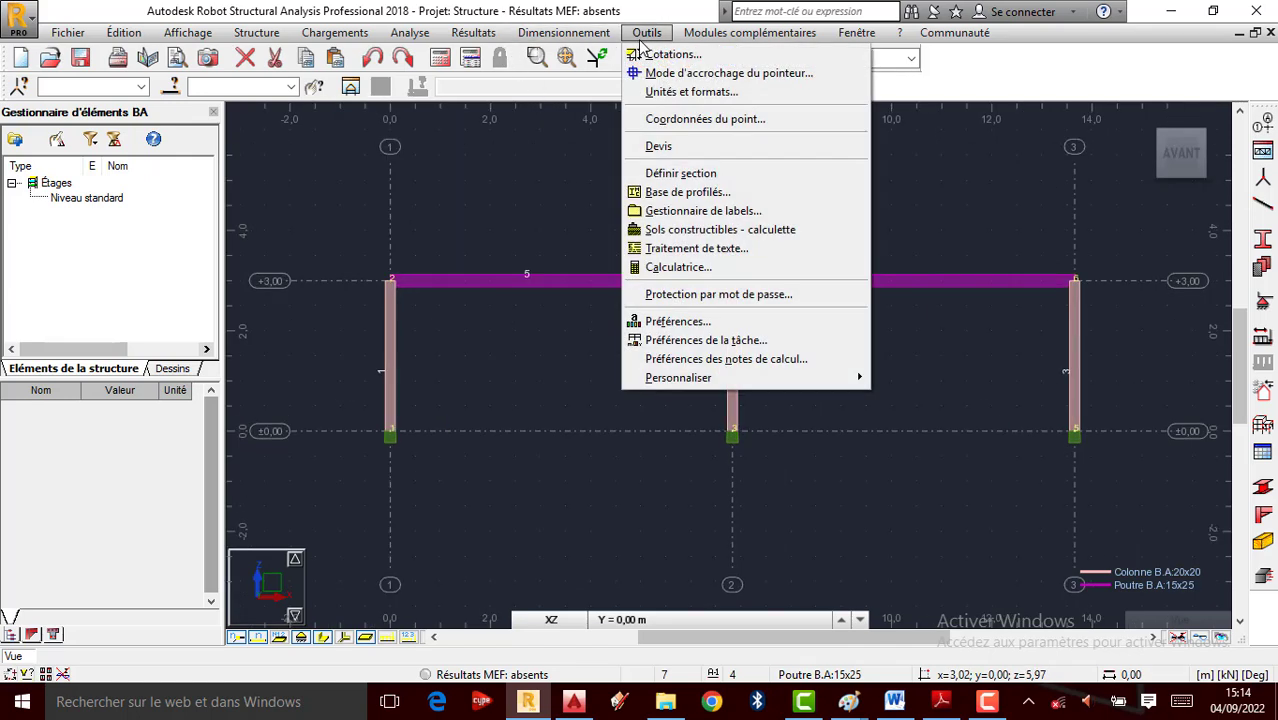
# Add two 6.83 m dimension lines below the frame for bays 1–2 and 2–3
pyautogui.click(697, 61)
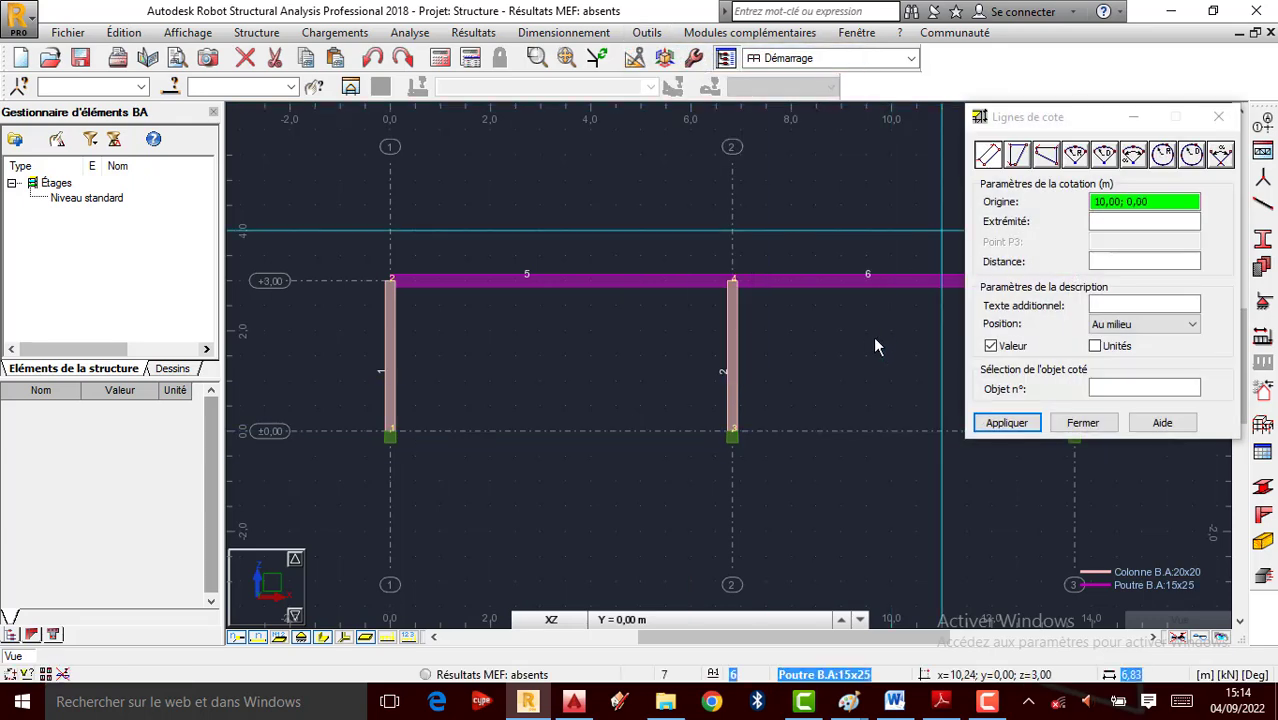
pyautogui.click(391, 436)
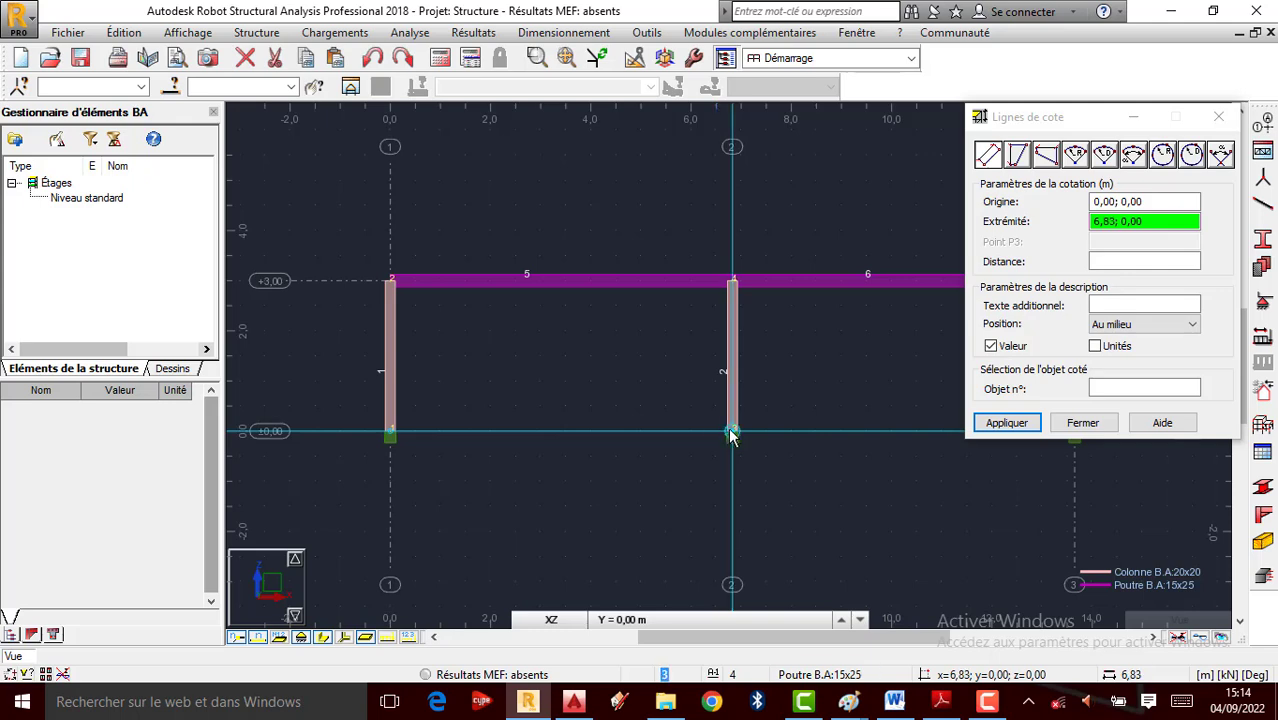
pyautogui.click(733, 433)
pyautogui.click(660, 450)
pyautogui.scroll(-2, 560, 468)
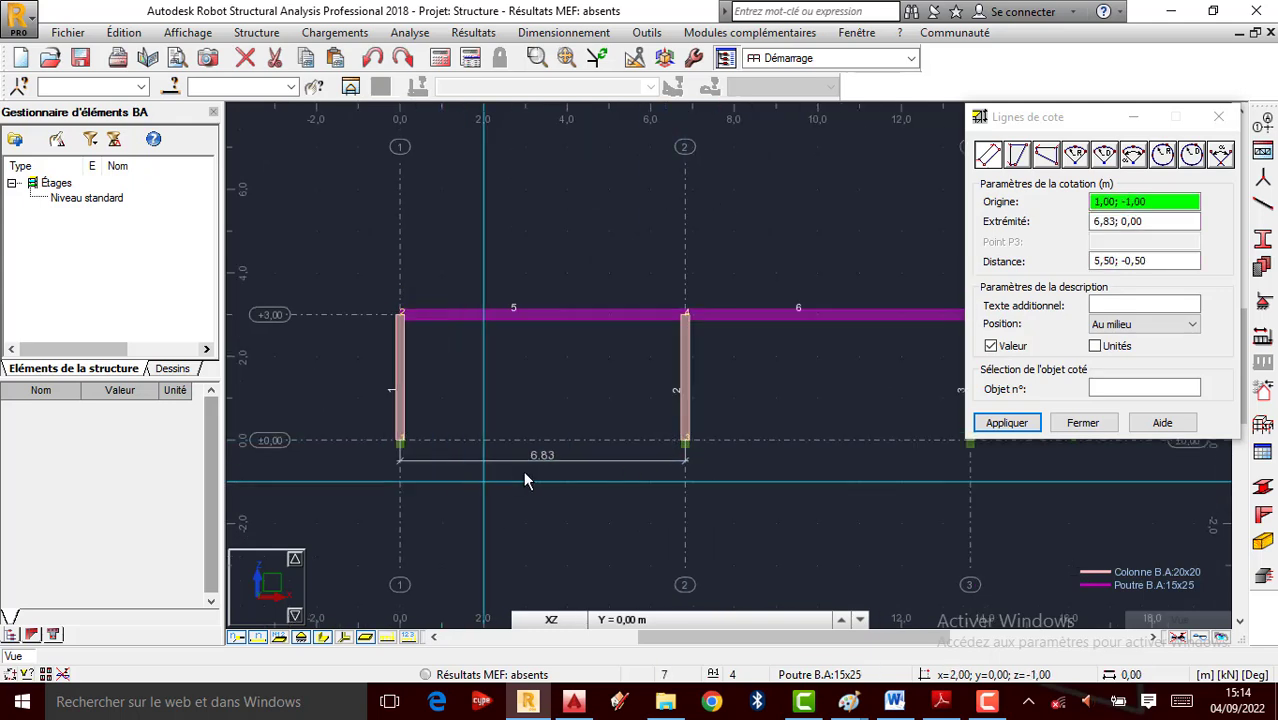
pyautogui.click(684, 442)
pyautogui.scroll(-1, 840, 465)
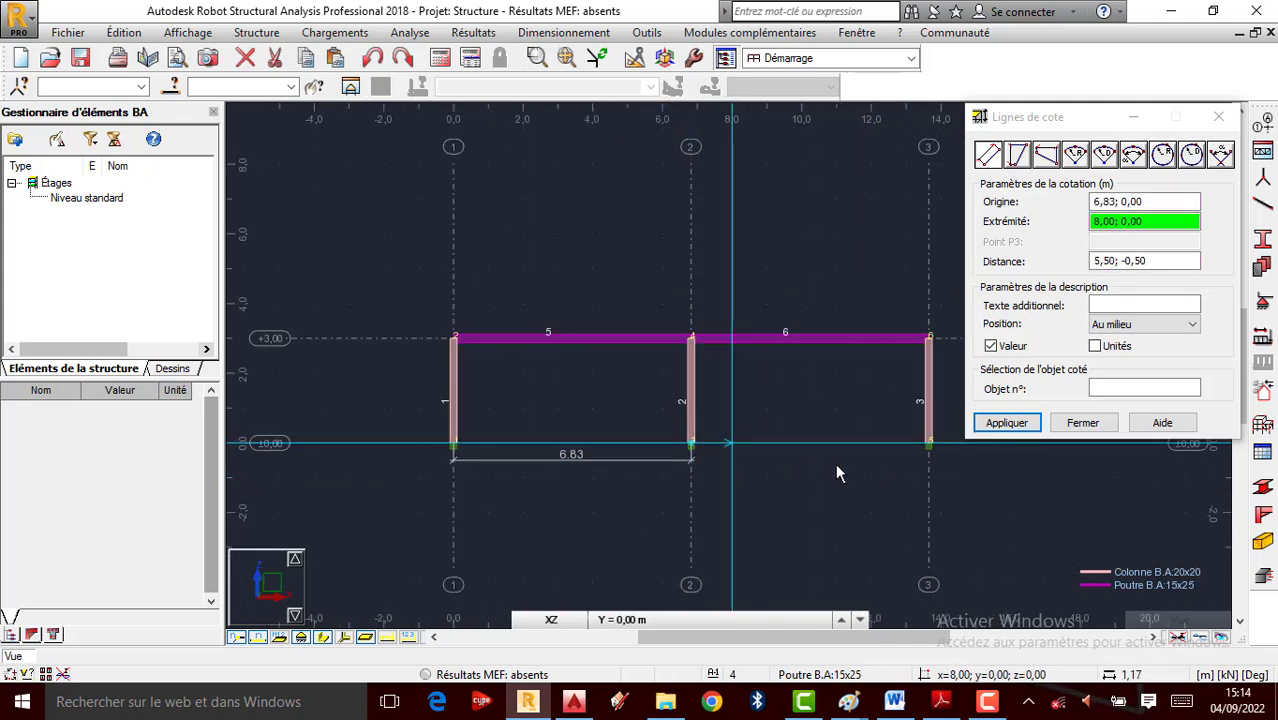
pyautogui.click(925, 444)
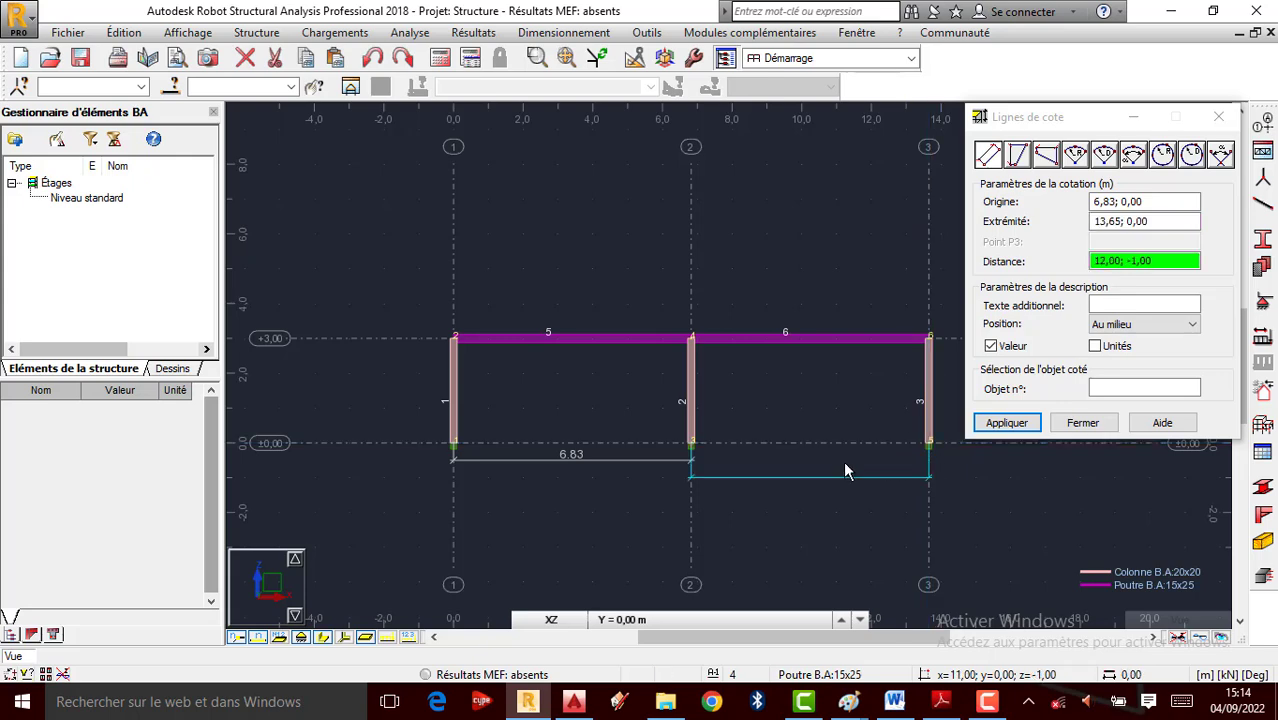
pyautogui.scroll(1, 843, 463)
pyautogui.scroll(1, 800, 462)
pyautogui.click(778, 460)
# Add the 13.65 m overall dimension from column 1 to column 3, lower down
pyautogui.scroll(-1, 777, 460)
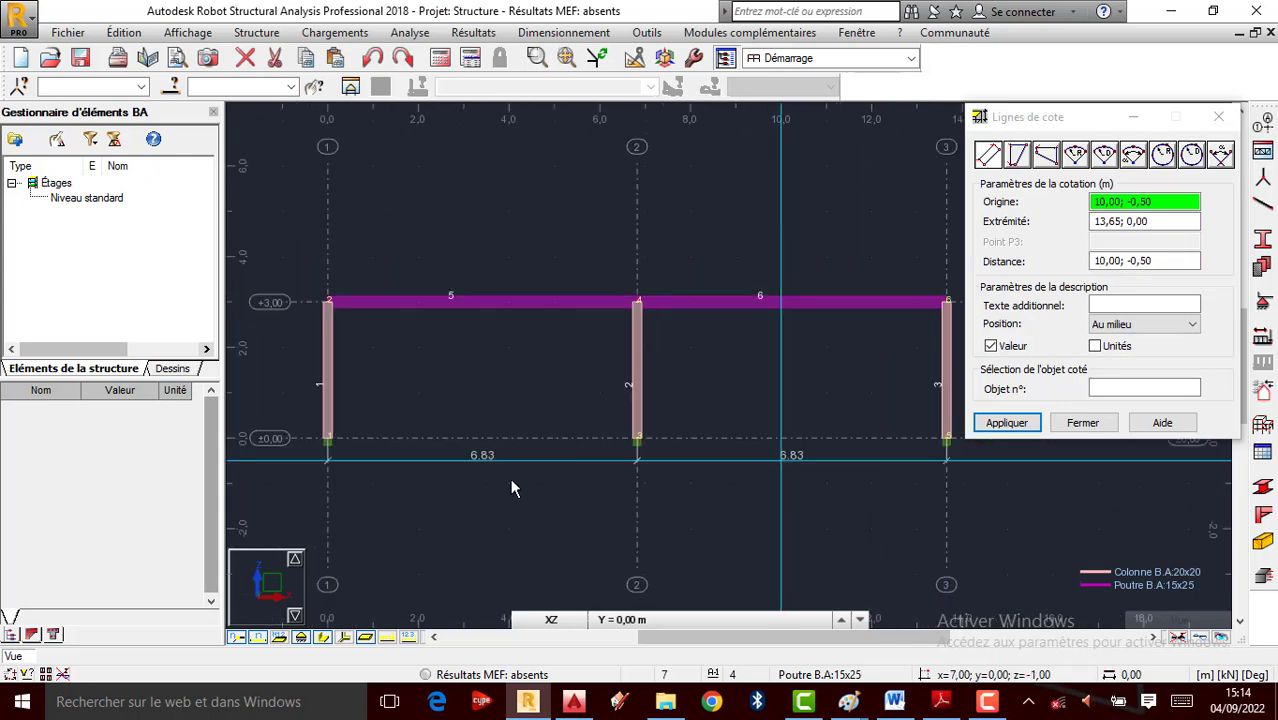
pyautogui.click(328, 438)
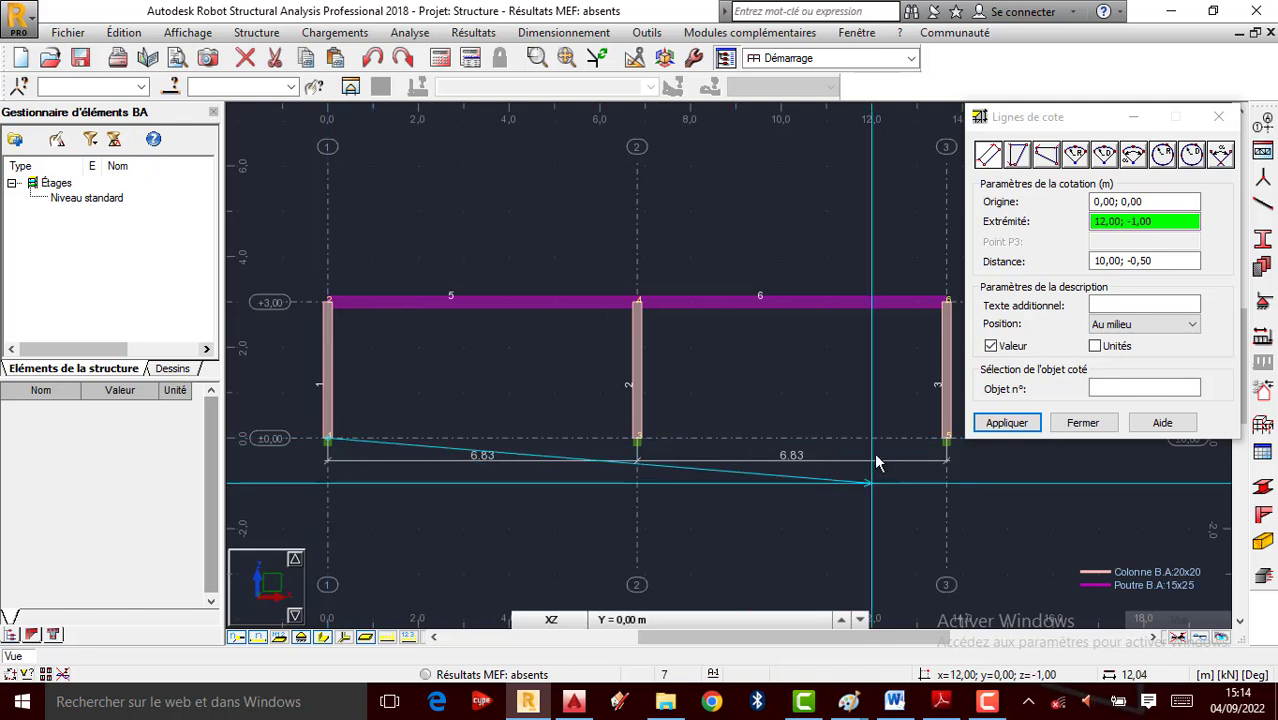
pyautogui.click(945, 438)
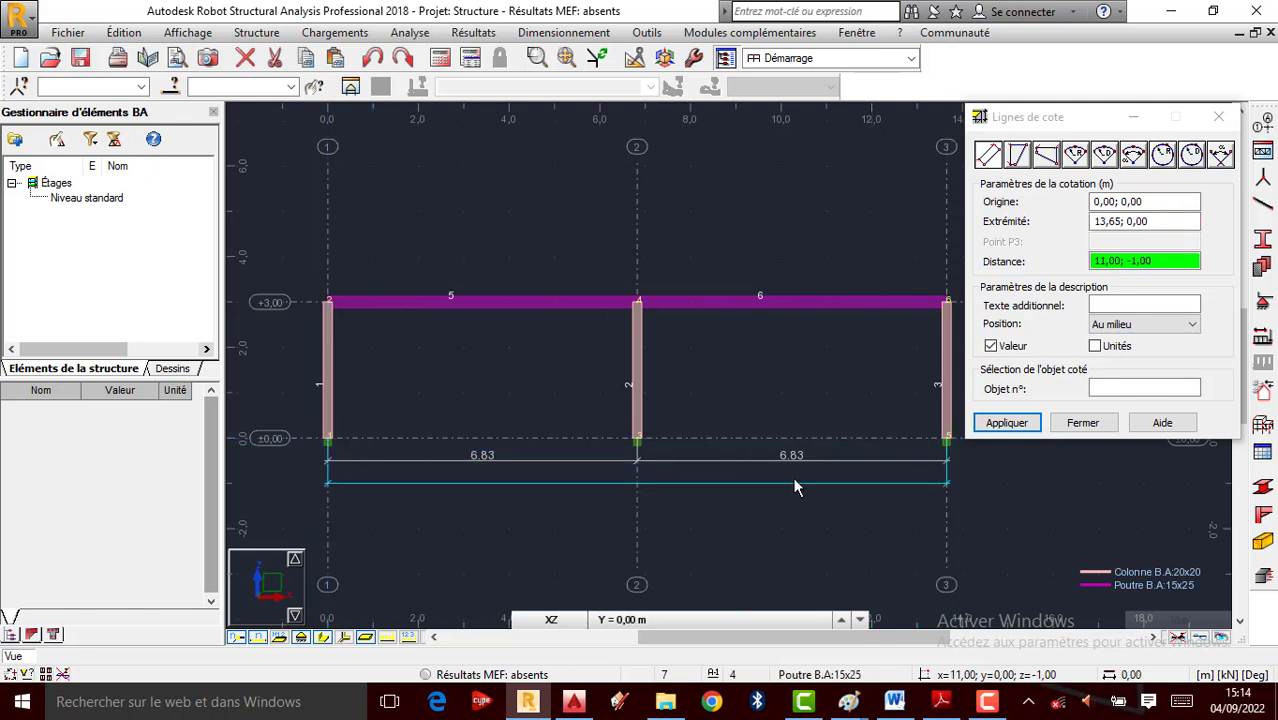
pyautogui.click(788, 490)
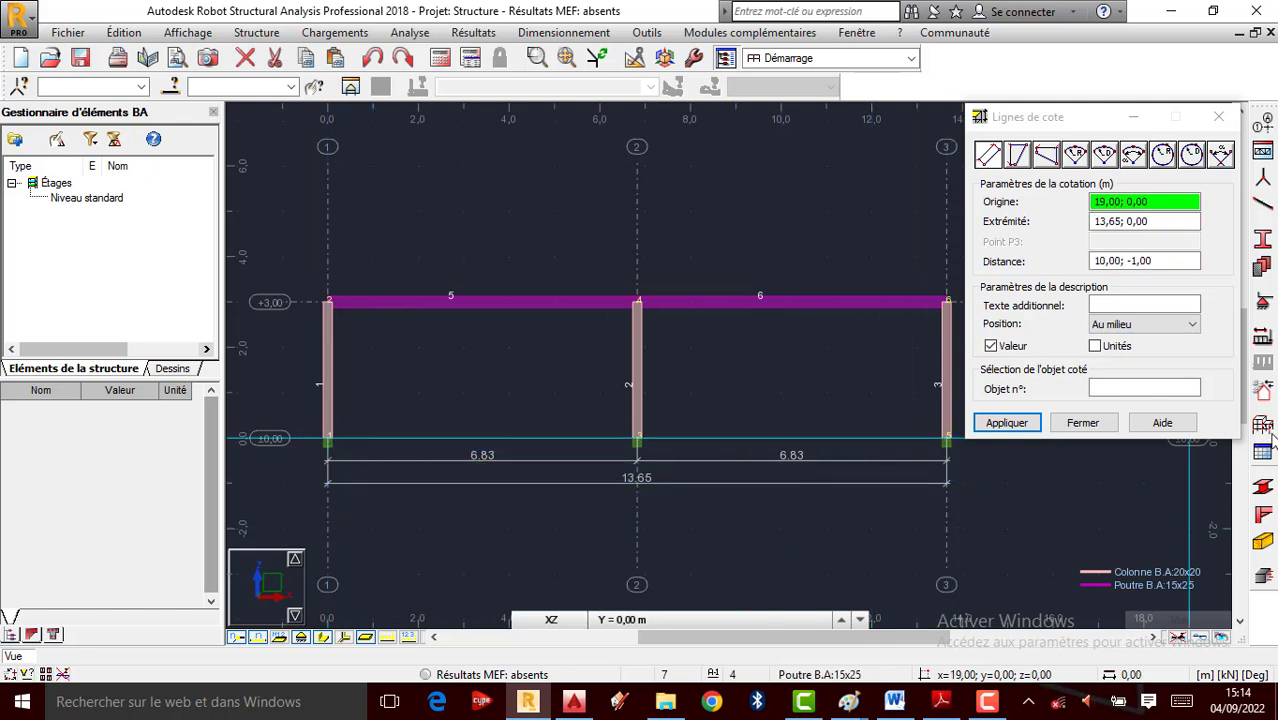
pyautogui.click(1083, 423)
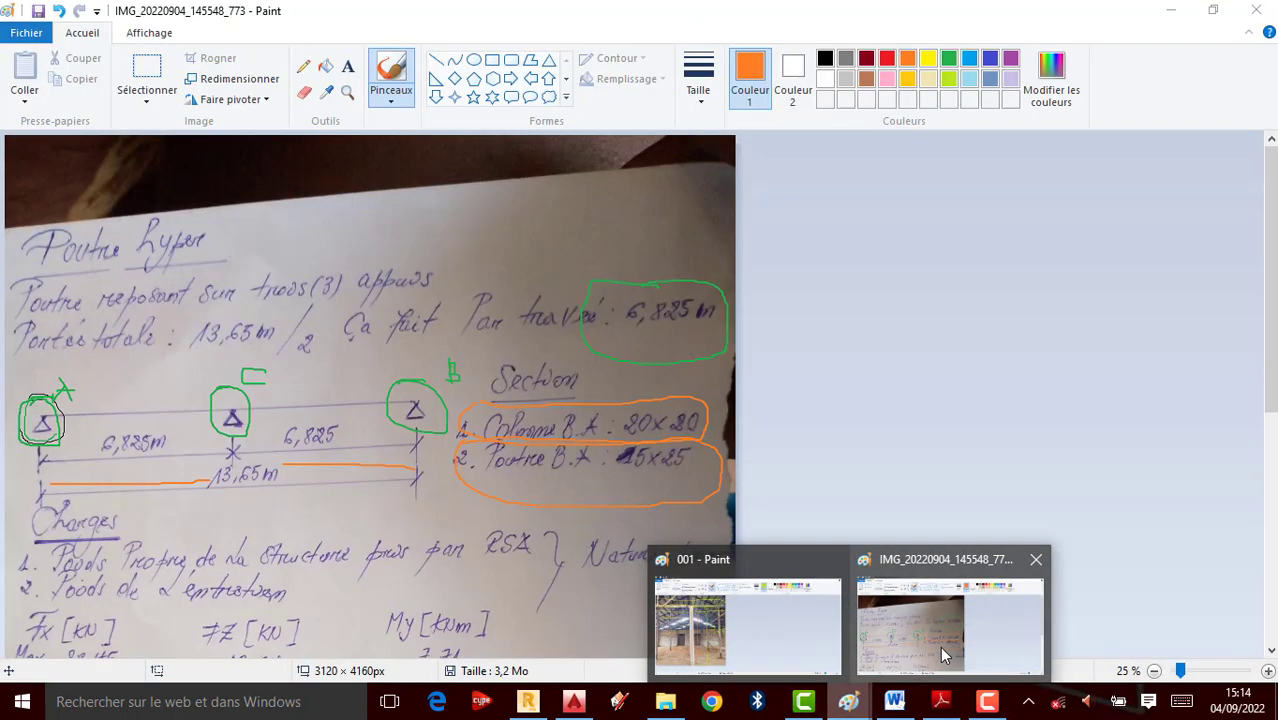
# Circle the 13,65m span in orange on the Paint notes photo, then return to Robot
pyautogui.click(940, 646)
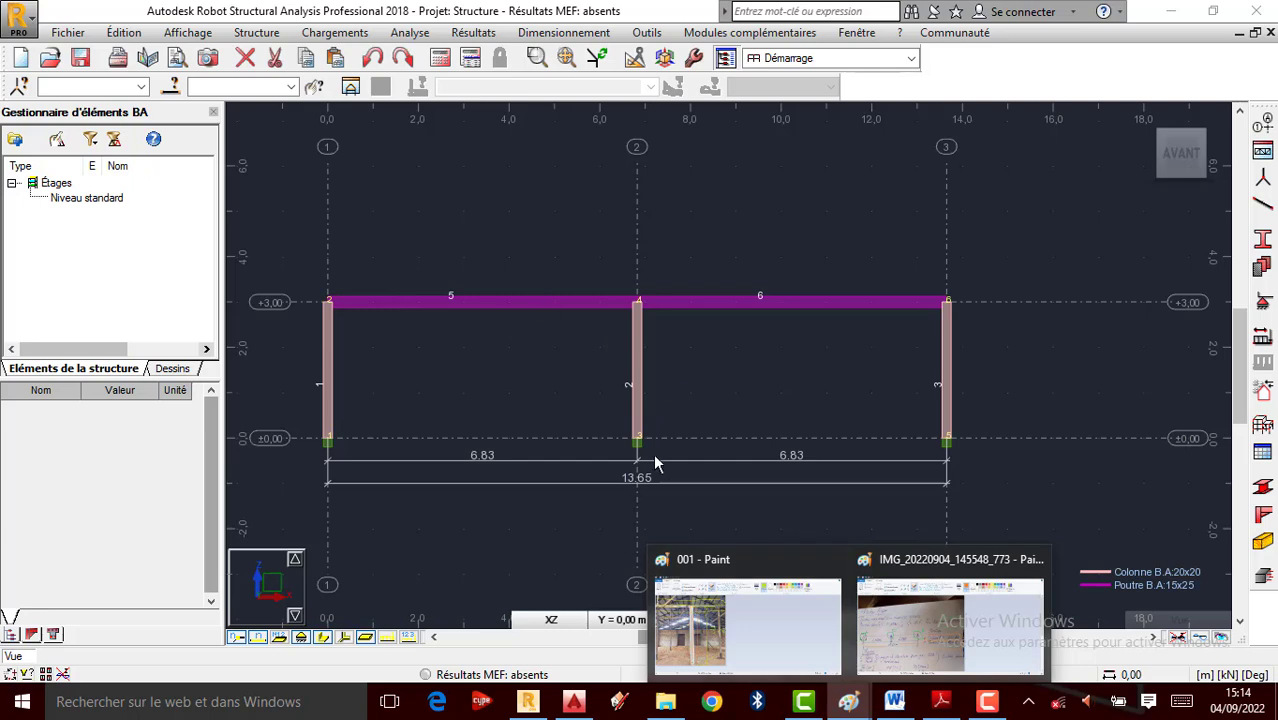
pyautogui.click(912, 646)
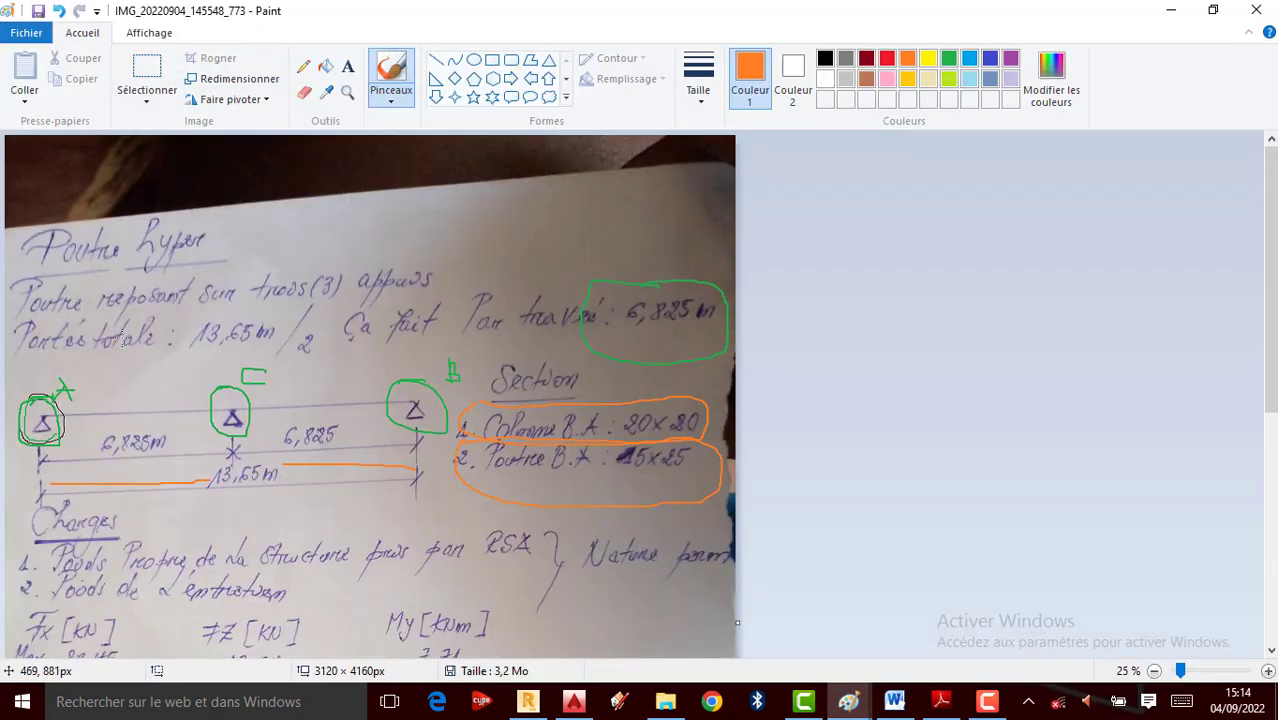
pyautogui.moveTo(226, 450)
pyautogui.mouseDown()
pyautogui.moveTo(243, 520)
pyautogui.moveTo(200, 440)
pyautogui.mouseUp()
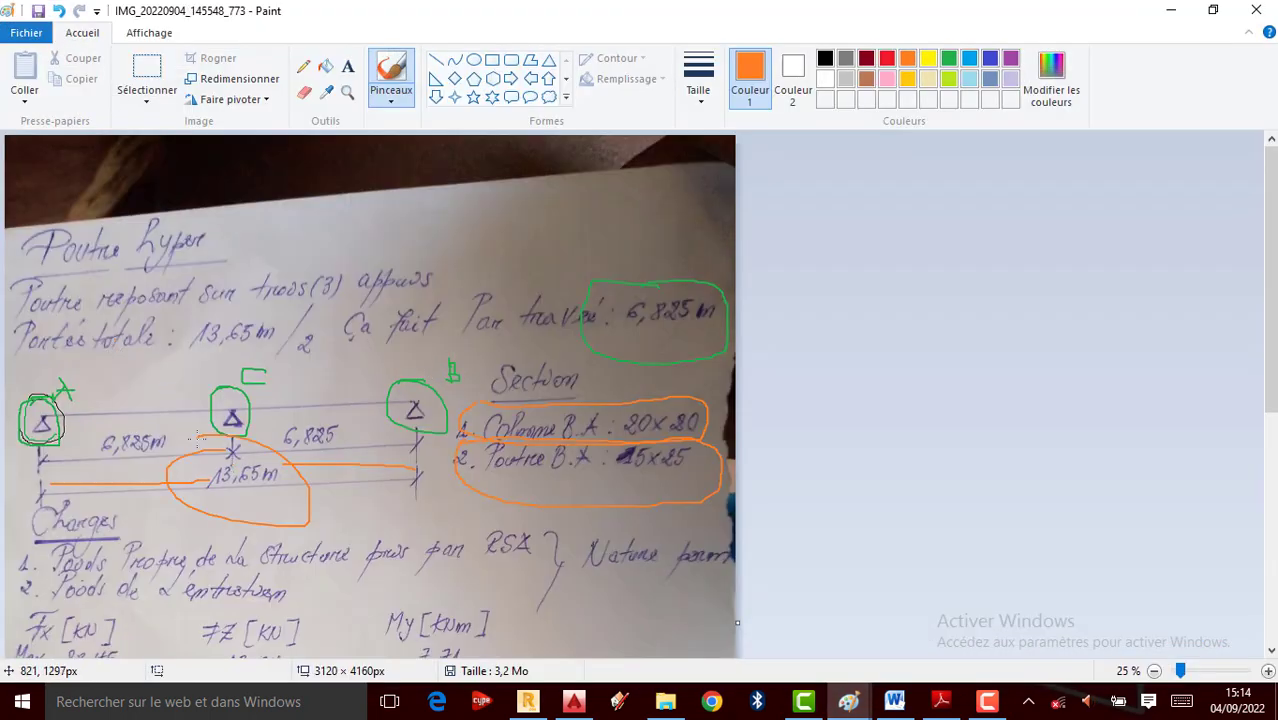
pyautogui.click(1167, 11)
# Name load case 1 'Poids Propre de la Structure' and add it
pyautogui.scroll(-1, 898, 325)
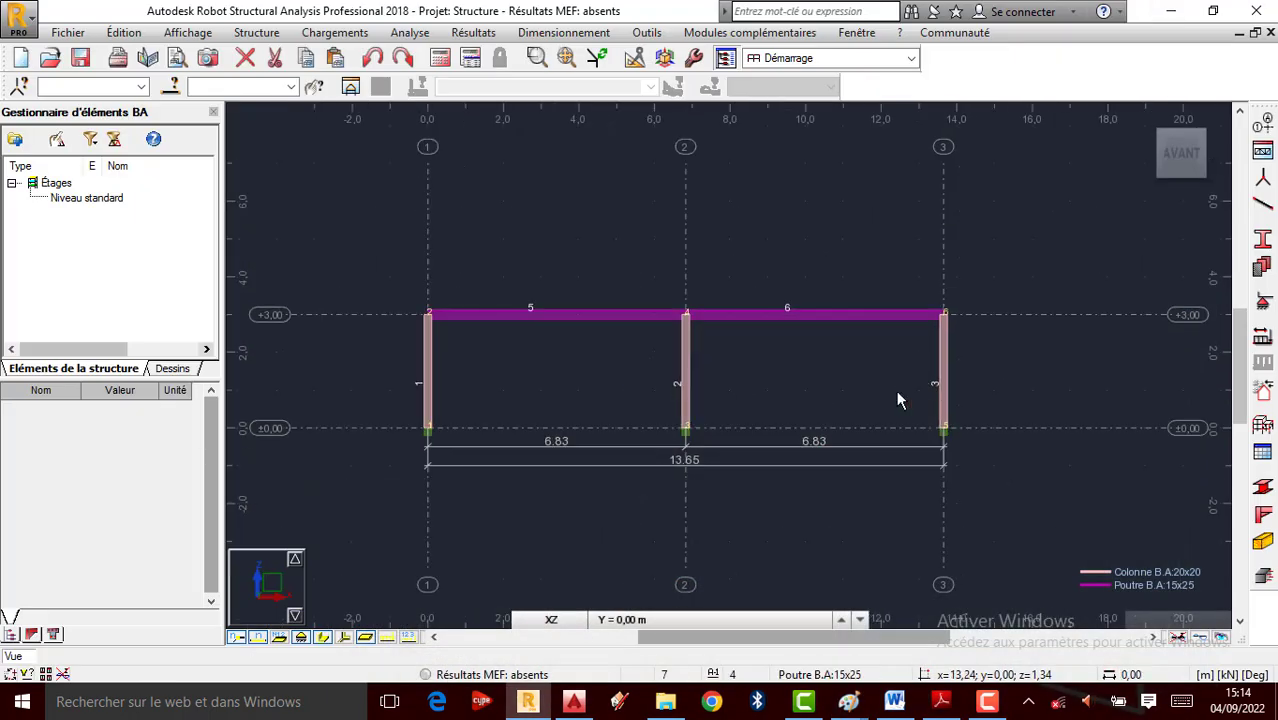
pyautogui.scroll(1, 592, 358)
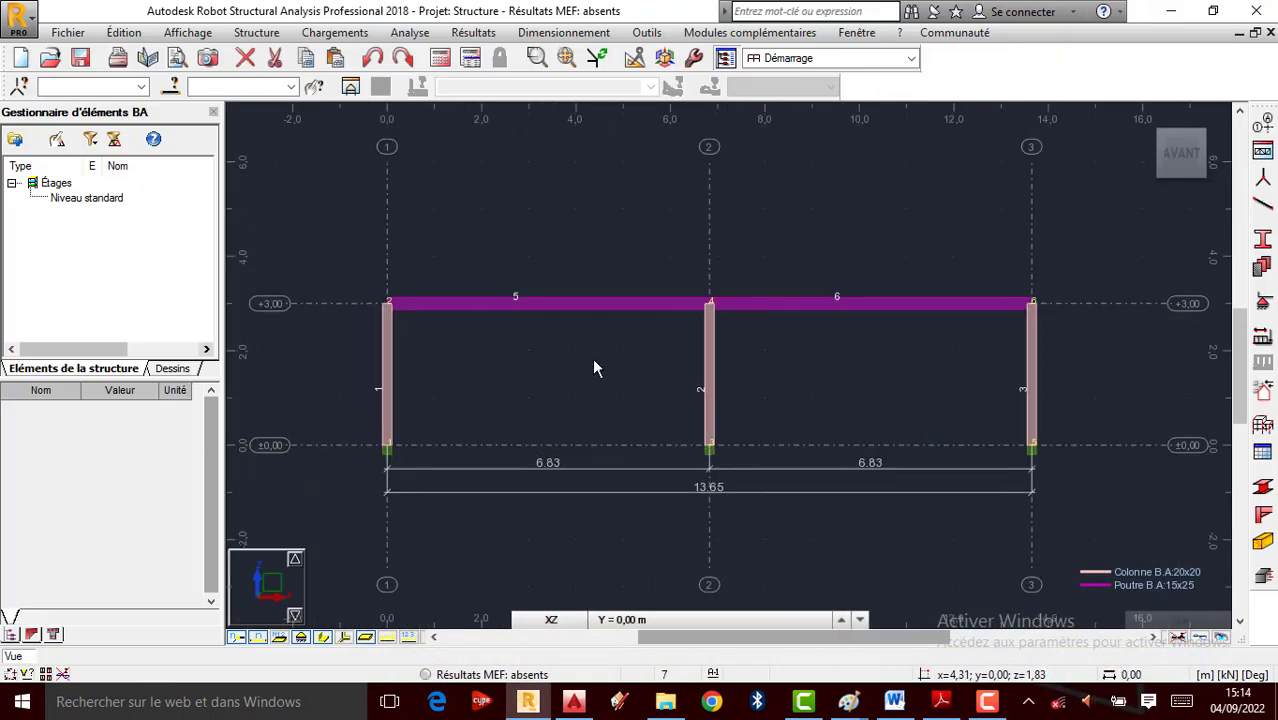
pyautogui.click(1265, 340)
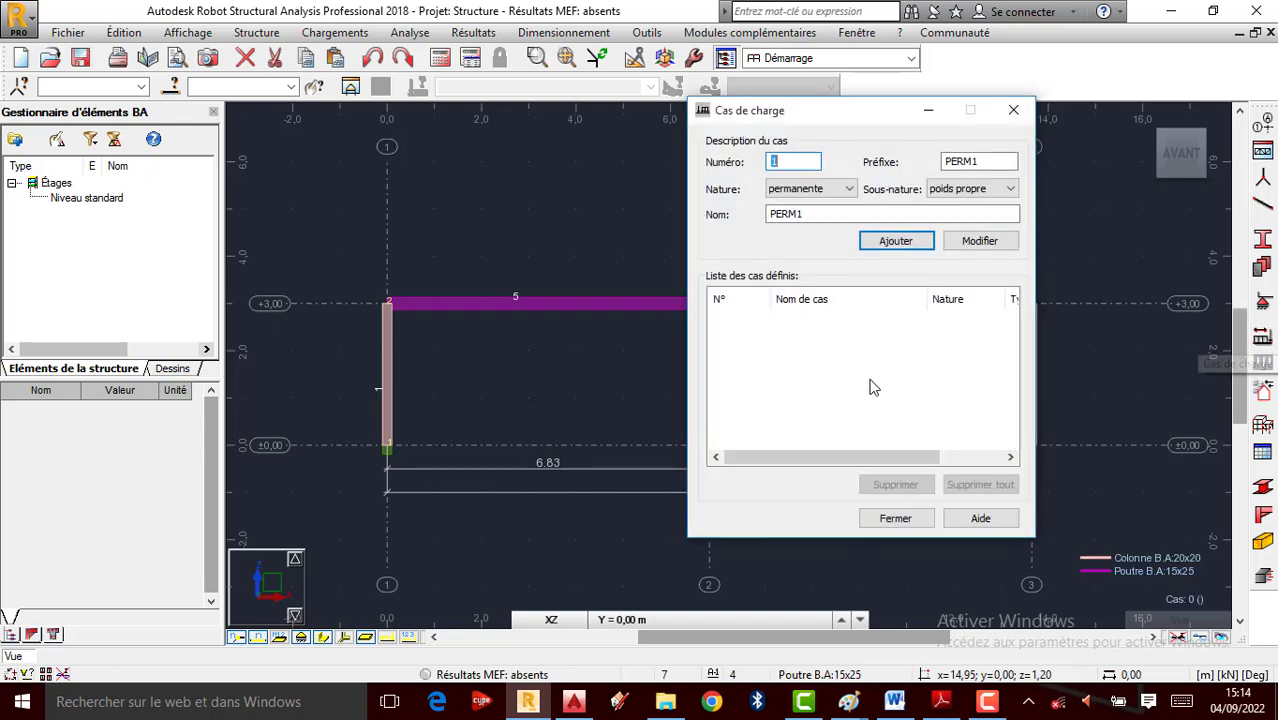
pyautogui.doubleClick(827, 216)
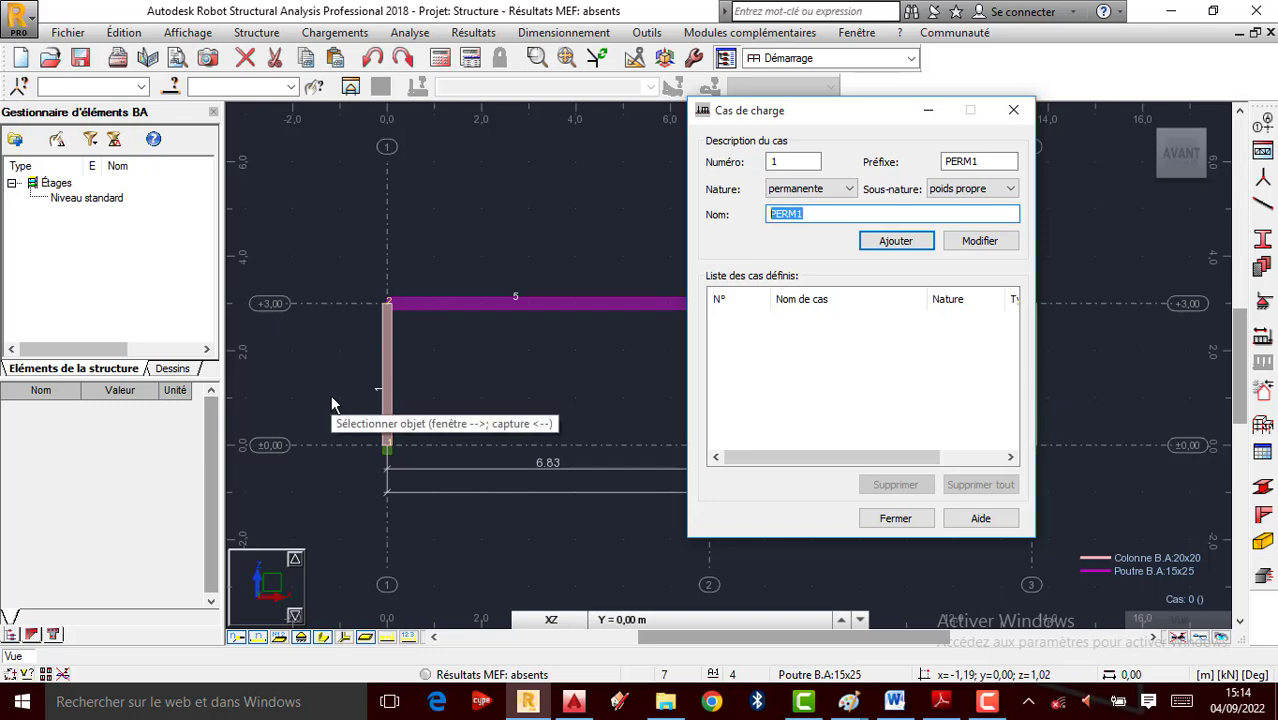
pyautogui.write('Poids Propre de')
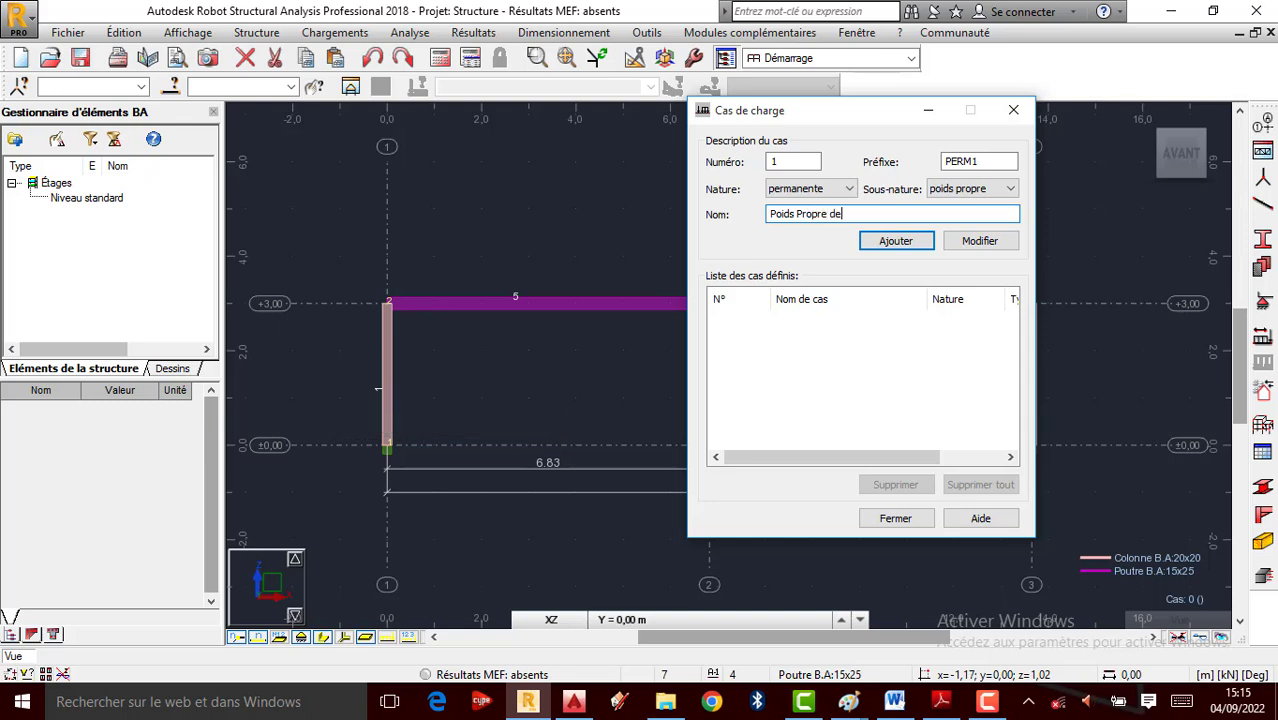
pyautogui.write(' la Structure')
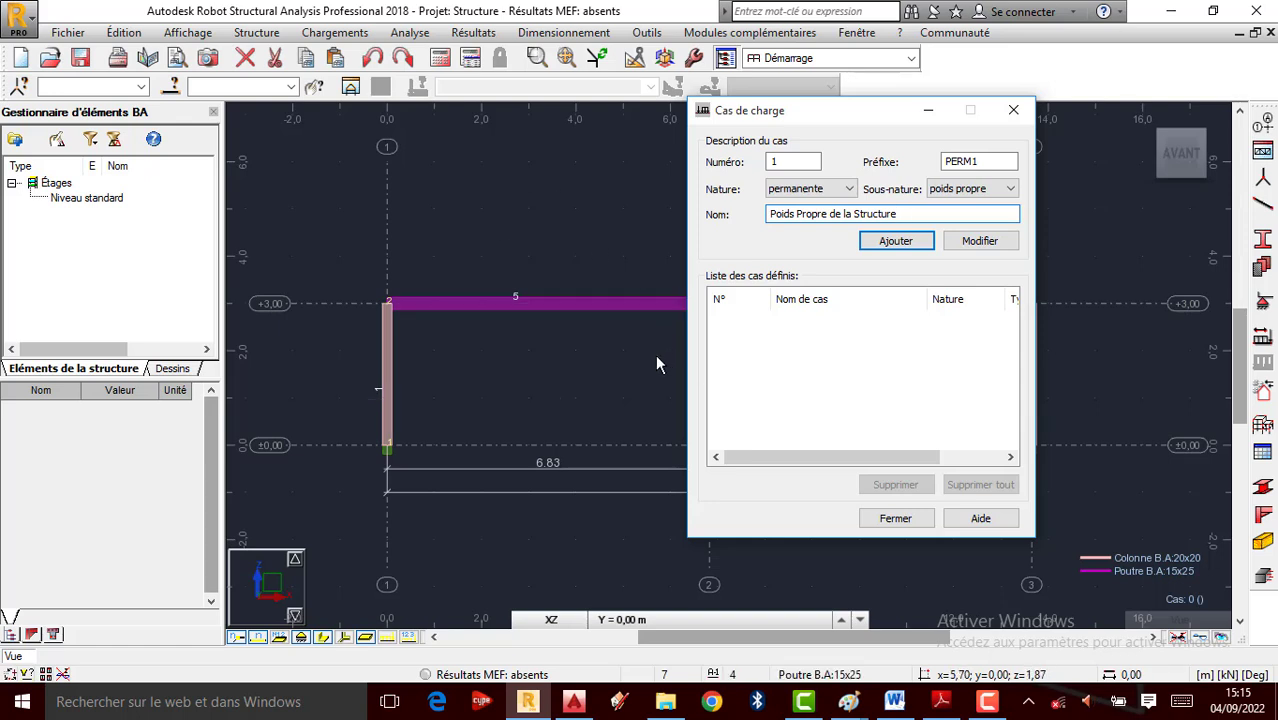
pyautogui.click(906, 251)
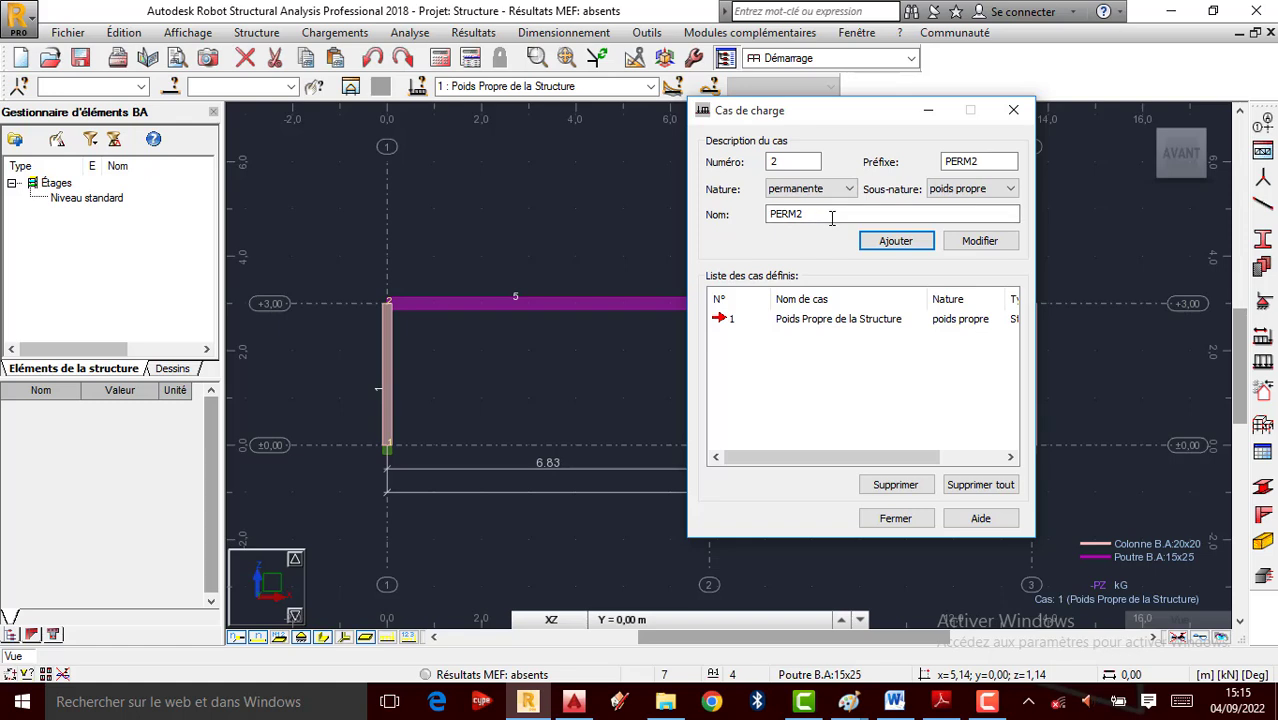
# Add a second permanent load case named 'Poids de l'entretien'
pyautogui.moveTo(831, 218); pyautogui.dragTo(707, 218)
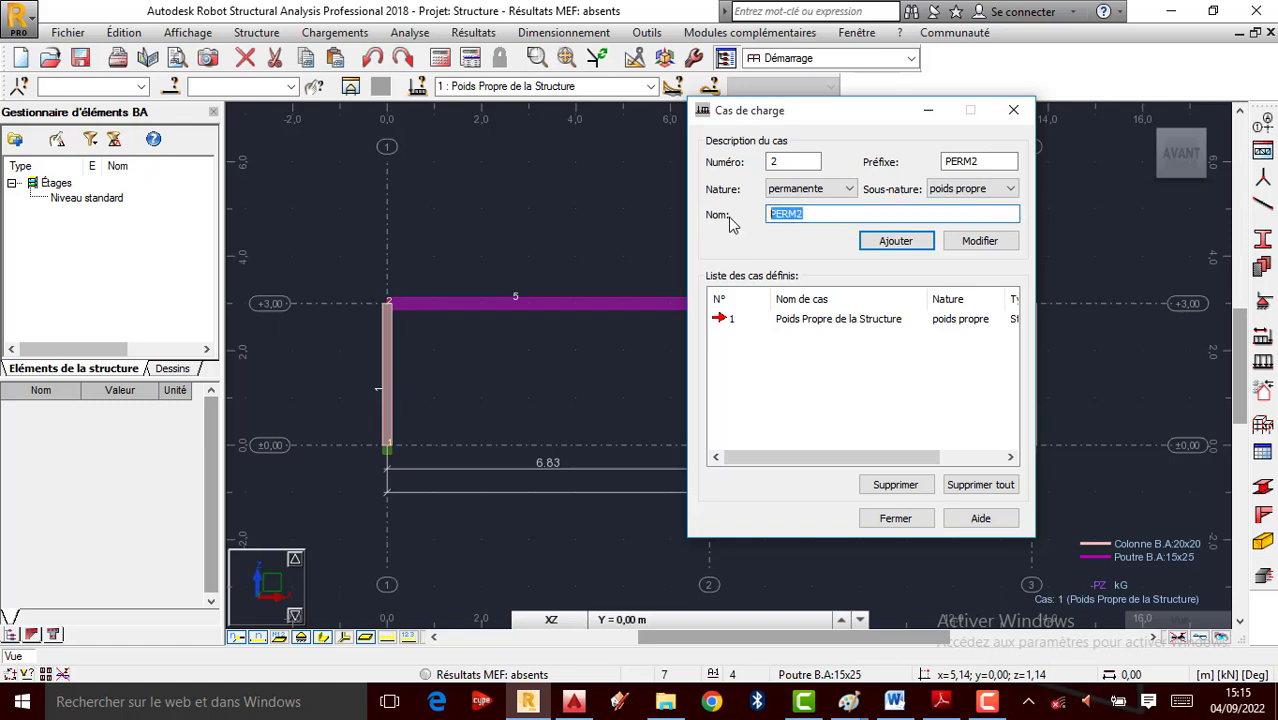
pyautogui.write("Poids de l'entretien")
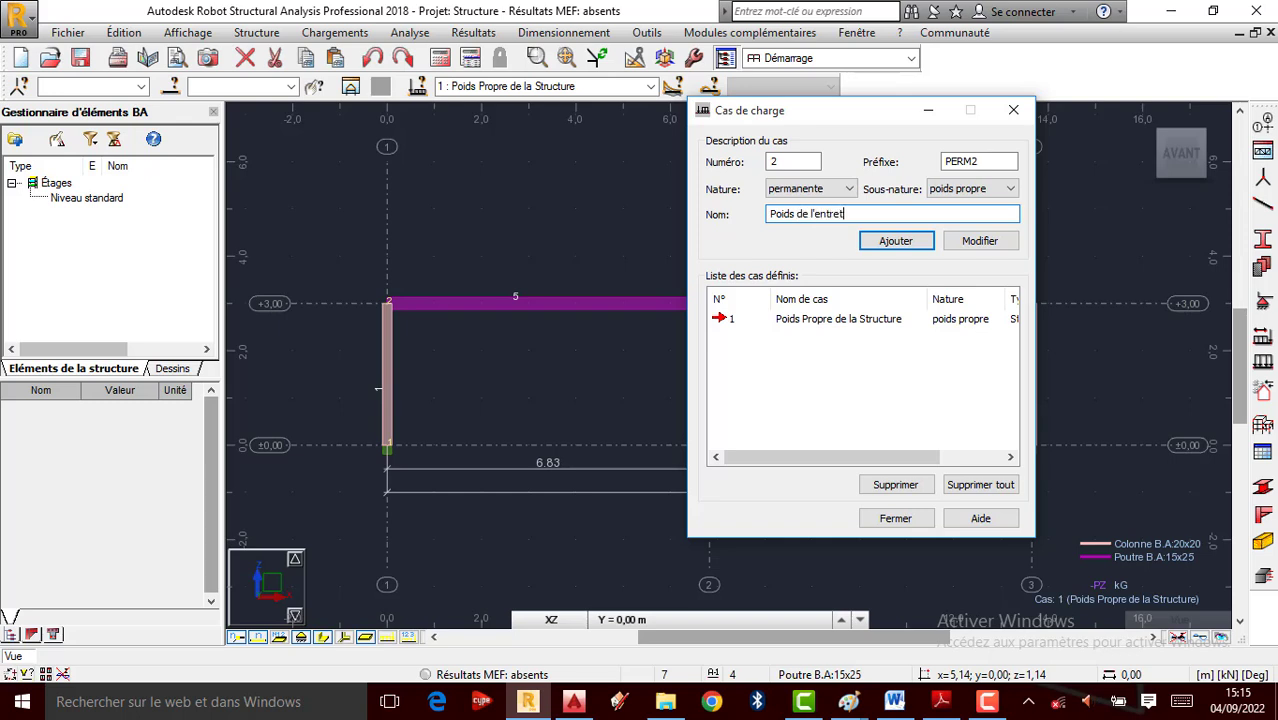
pyautogui.click(897, 244)
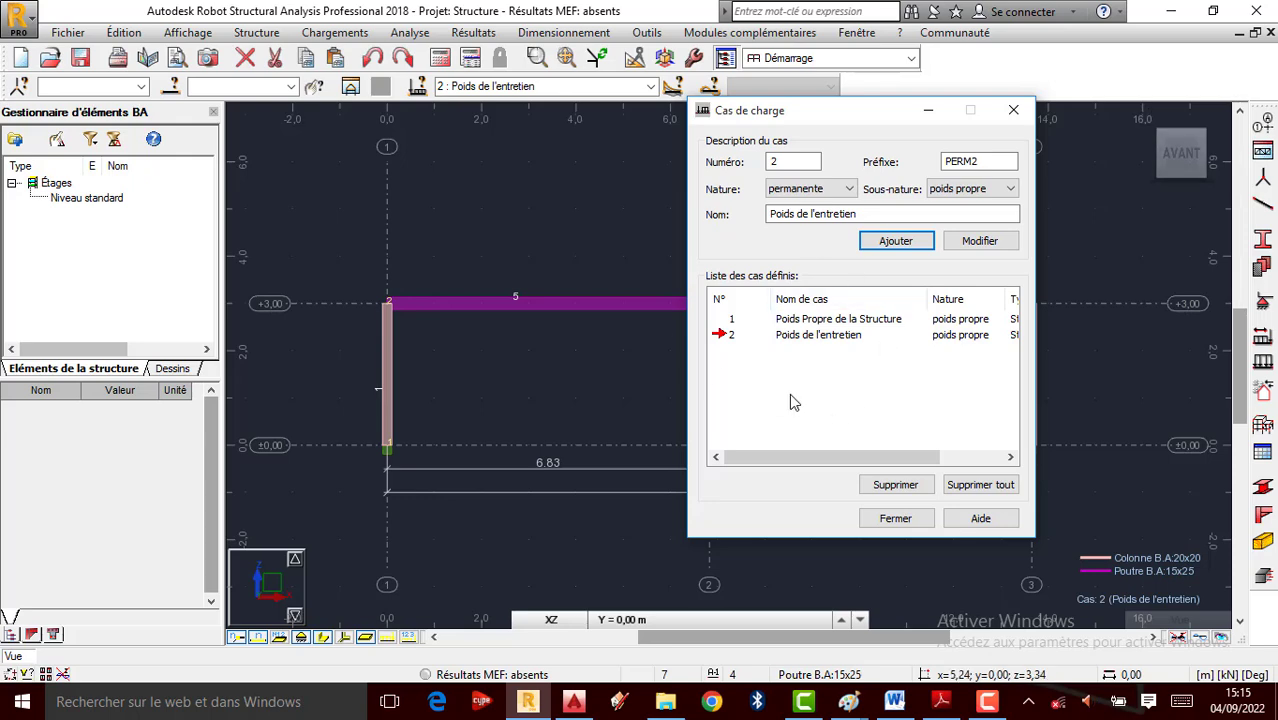
pyautogui.click(895, 518)
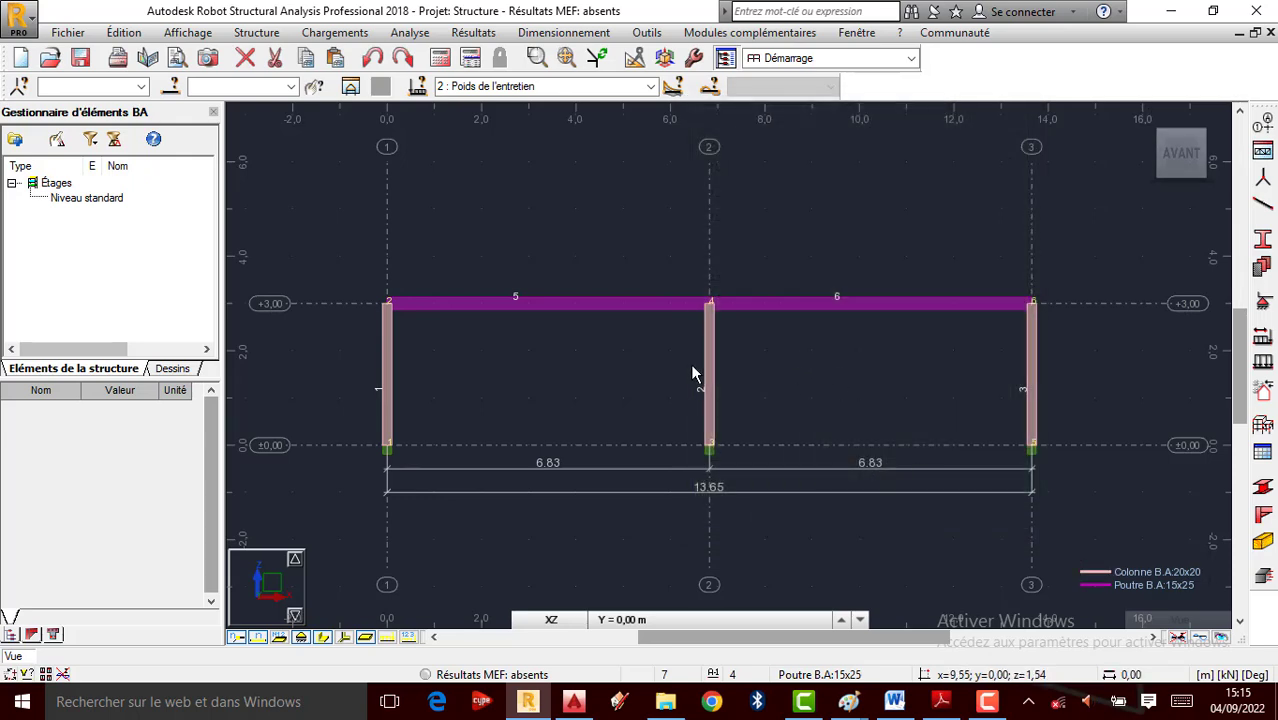
pyautogui.scroll(1, 662, 364)
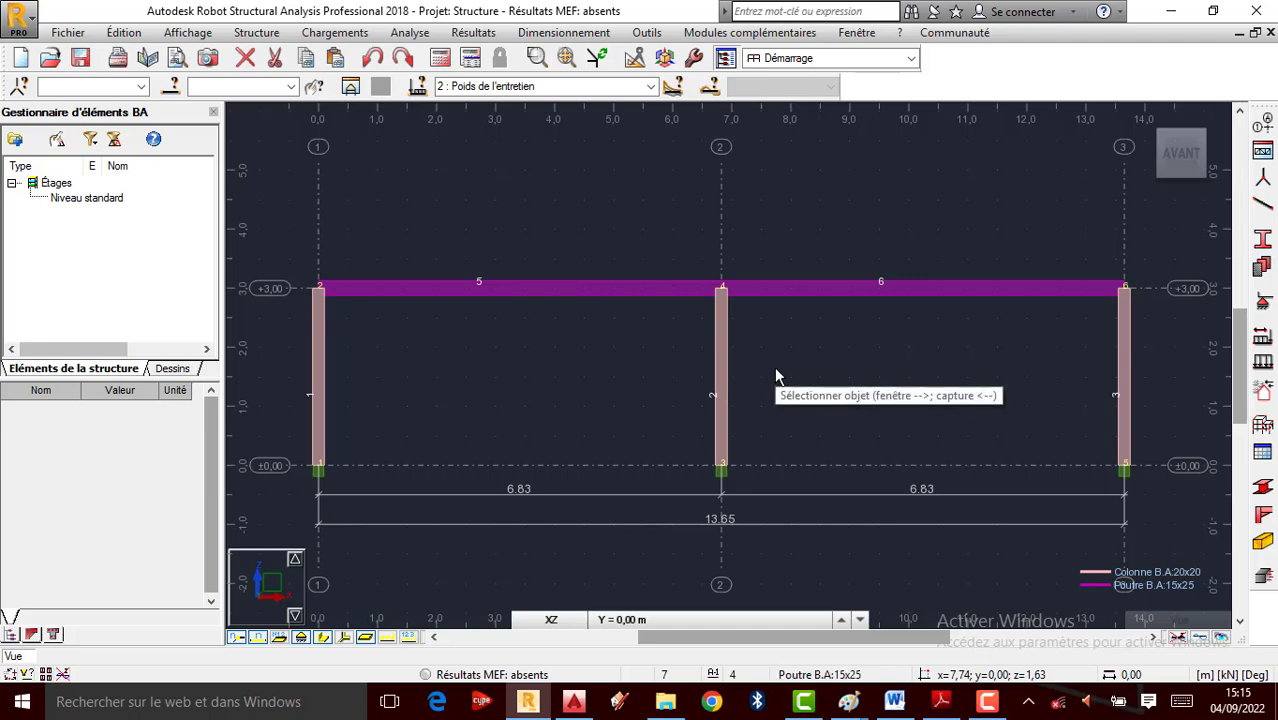
pyautogui.scroll(-1, 845, 366)
pyautogui.click(737, 330)
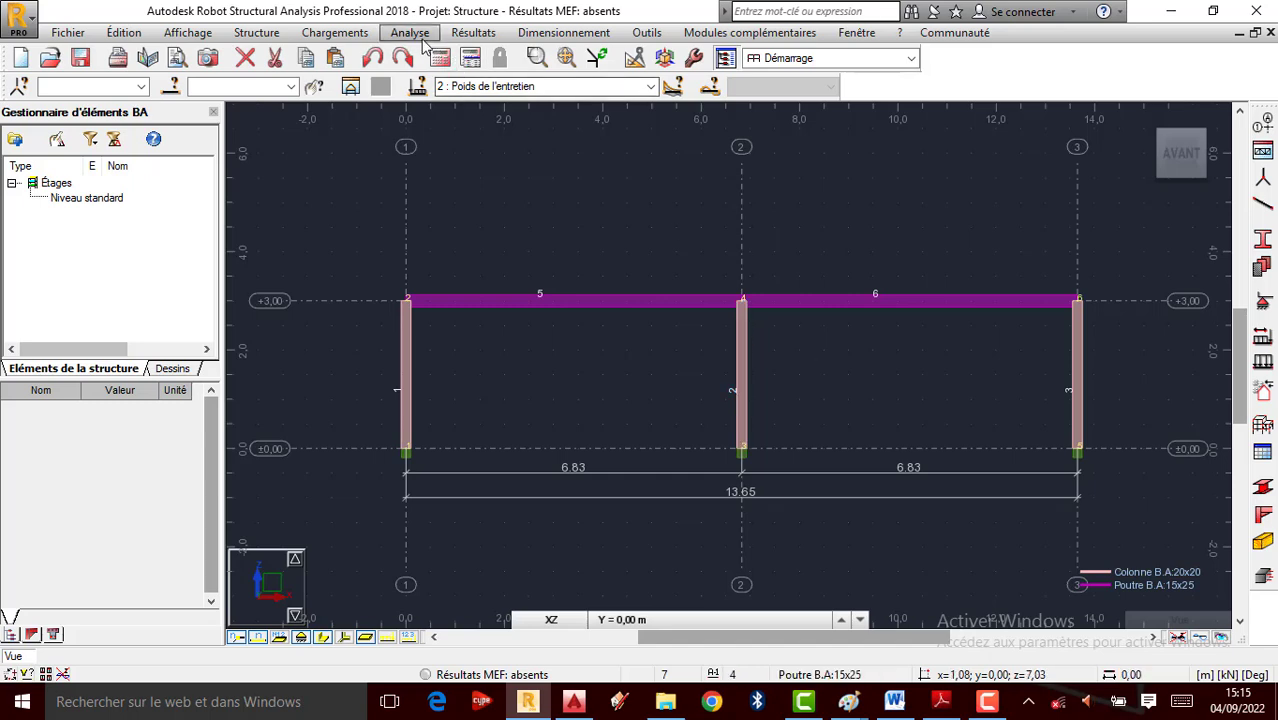
pyautogui.click(335, 33)
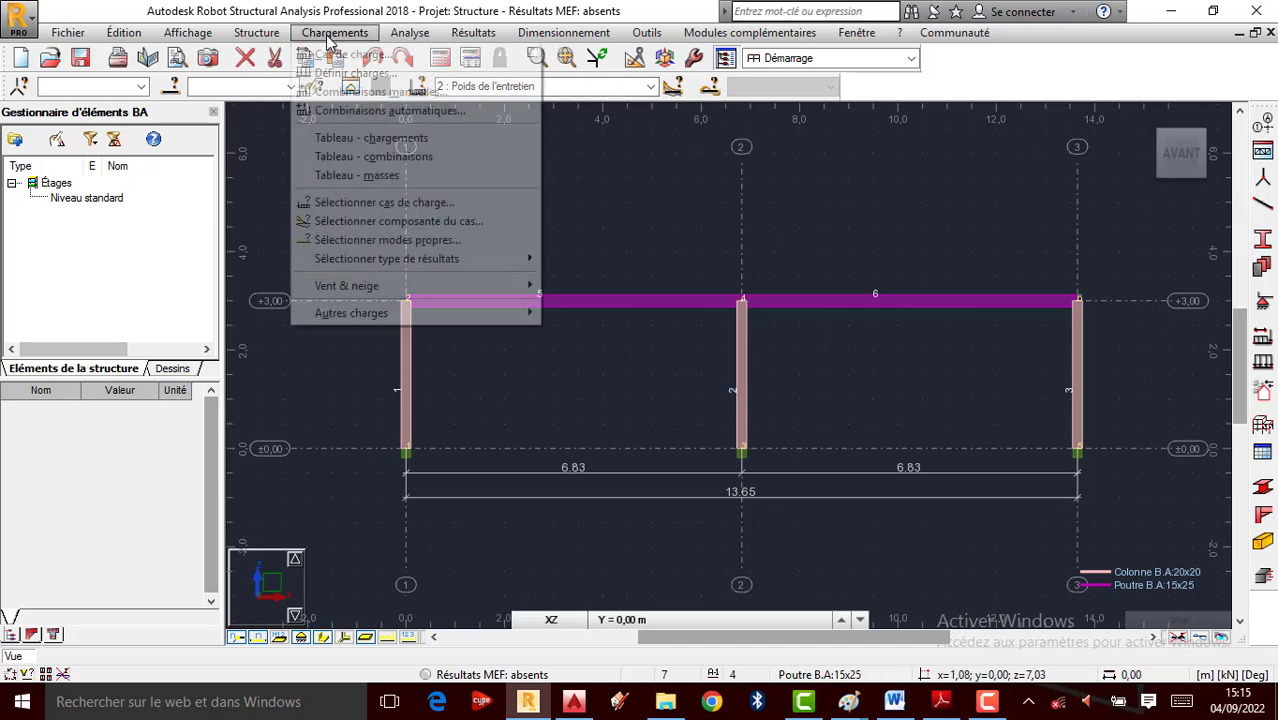
pyautogui.click(386, 141)
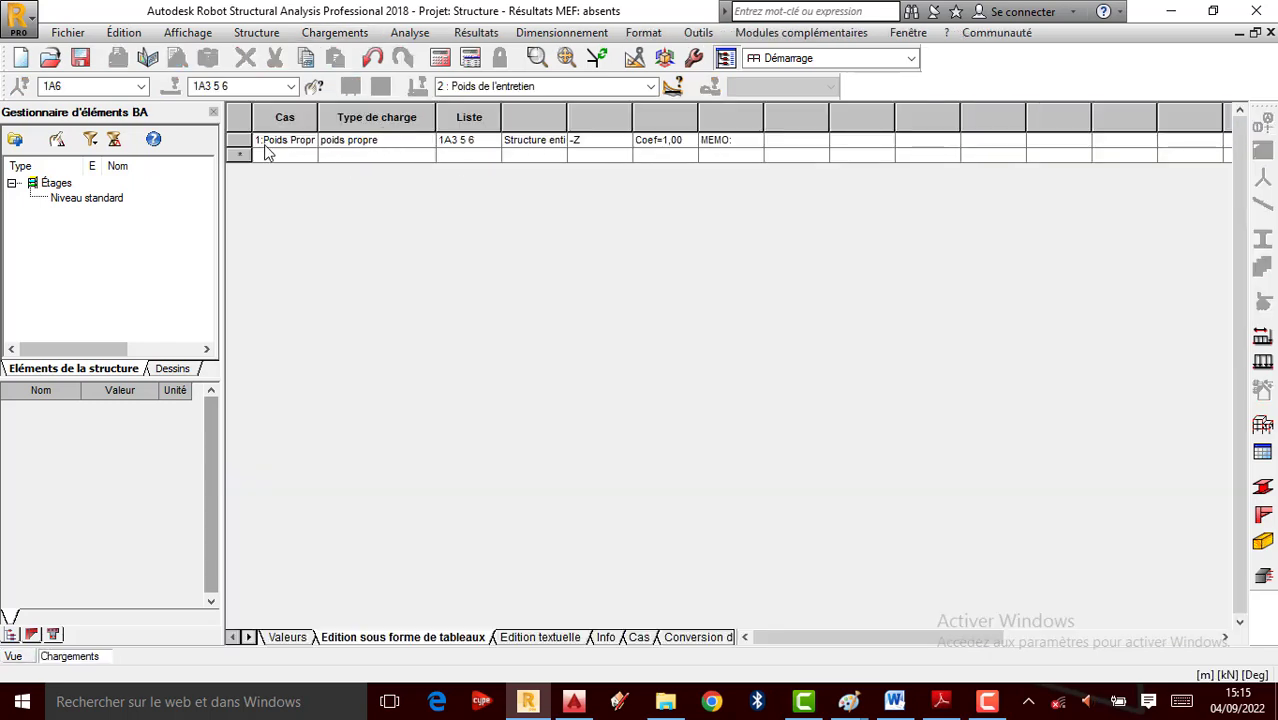
pyautogui.moveTo(318, 117); pyautogui.dragTo(437, 117)
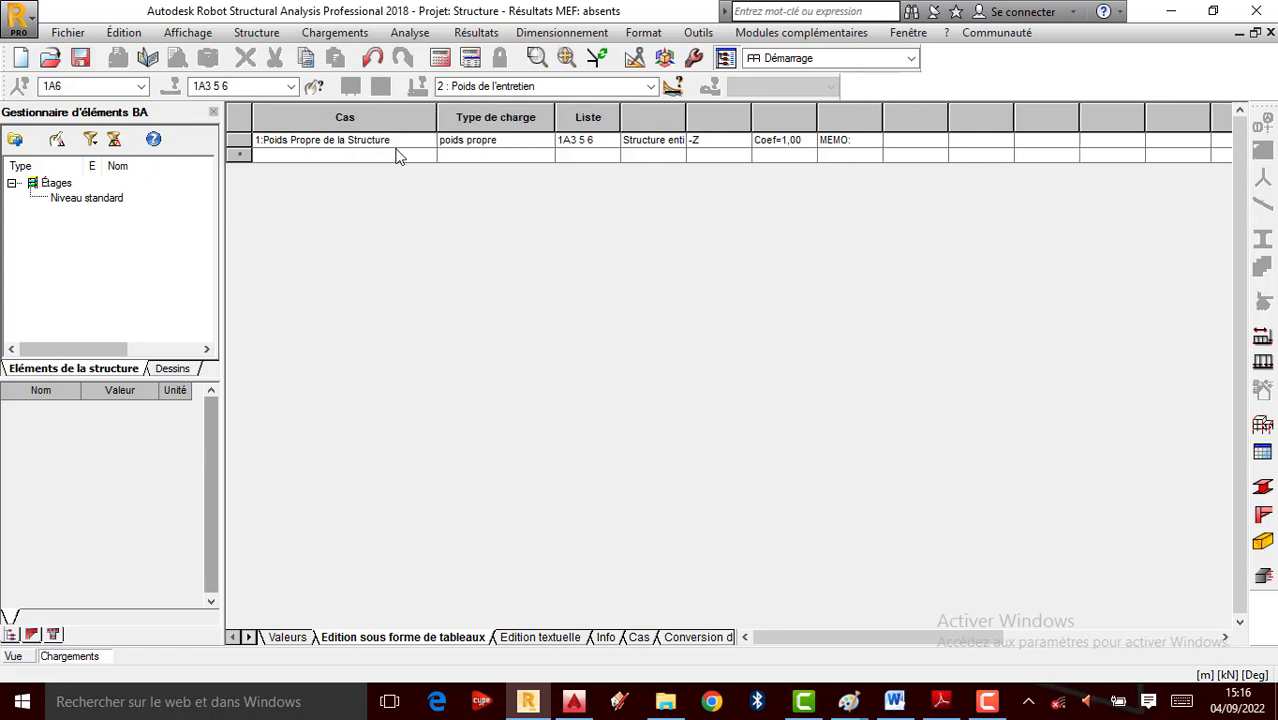
pyautogui.click(13, 657)
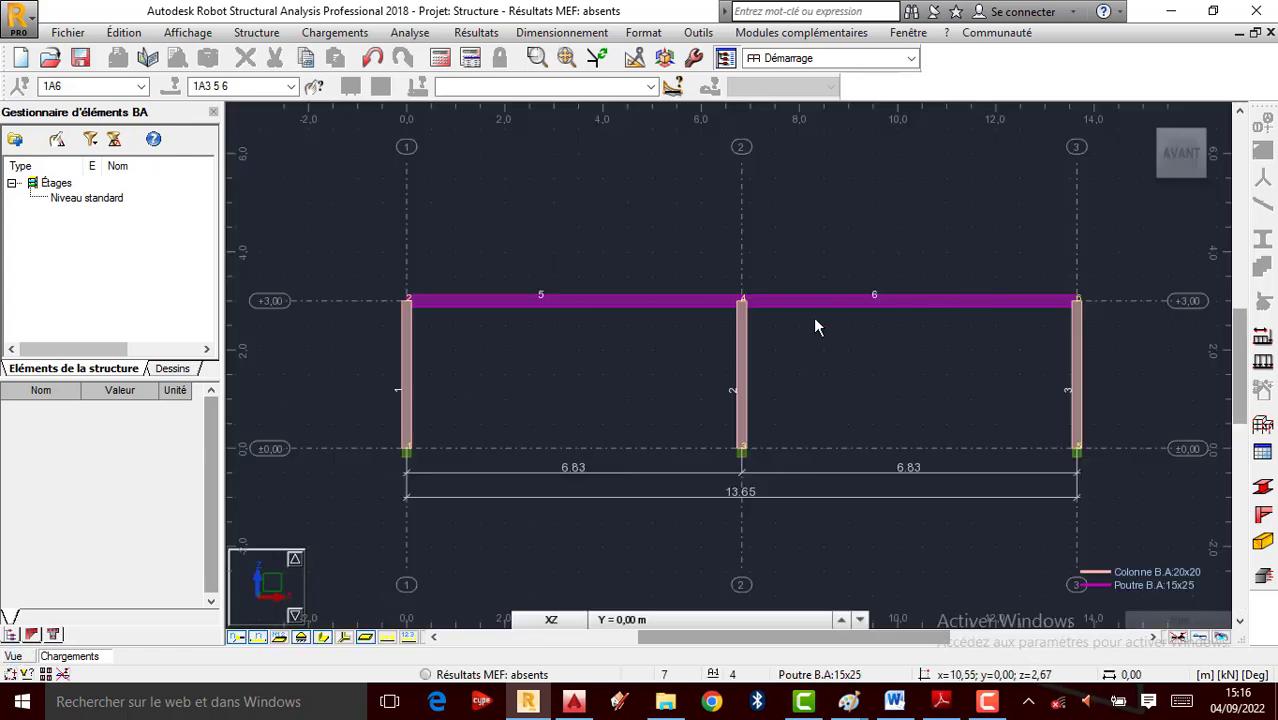
# Define and add a uniform bar load of Z = -1,50 kN/m for case Poids de l'entretien
pyautogui.click(1263, 362)
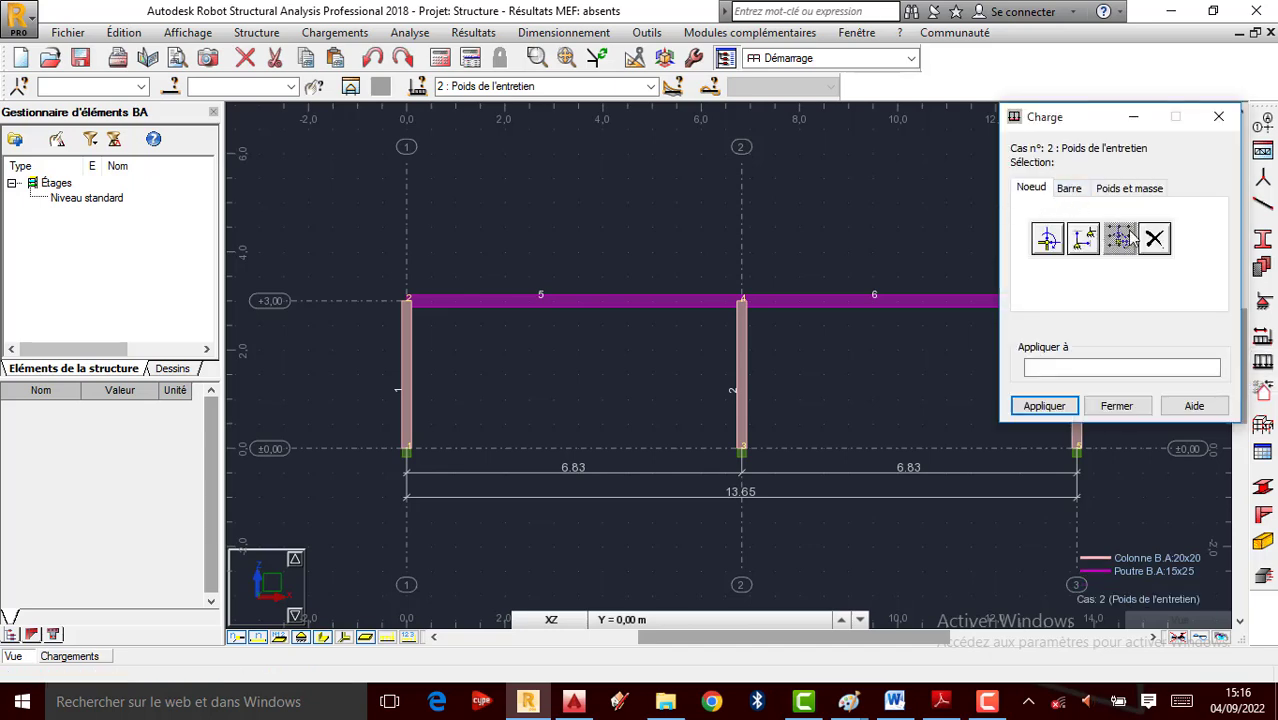
pyautogui.click(1068, 188)
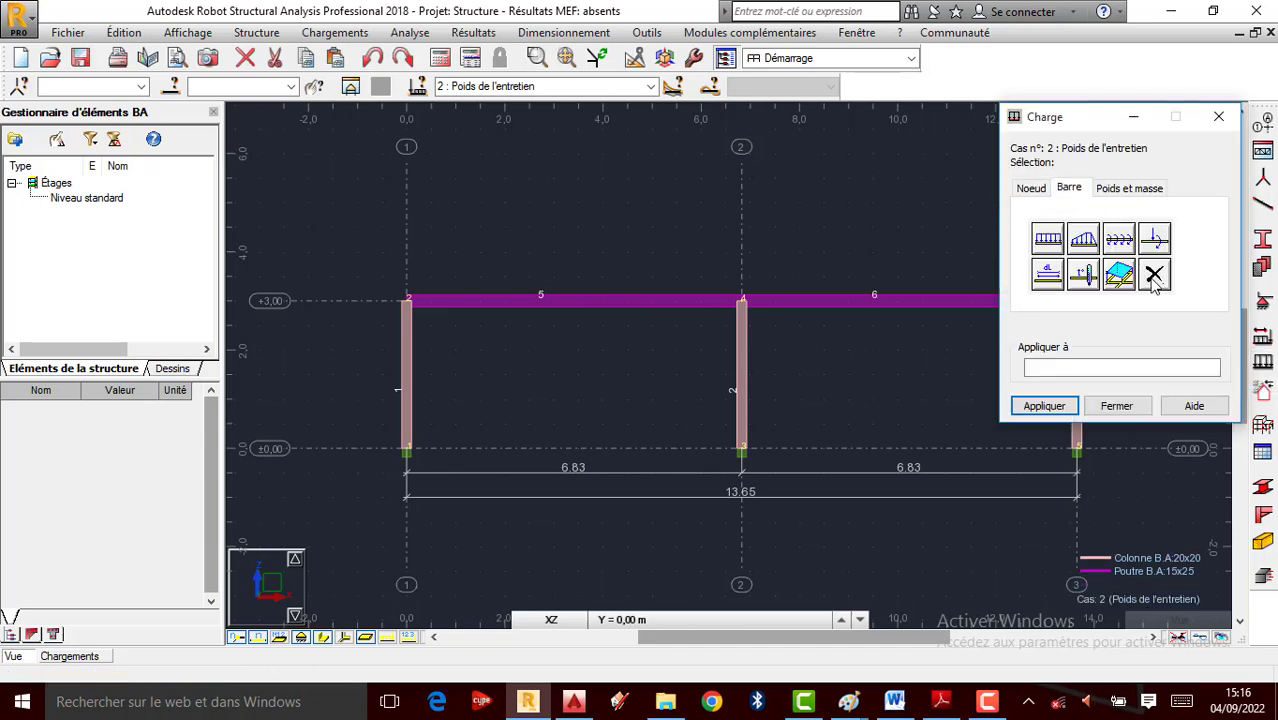
pyautogui.click(1108, 189)
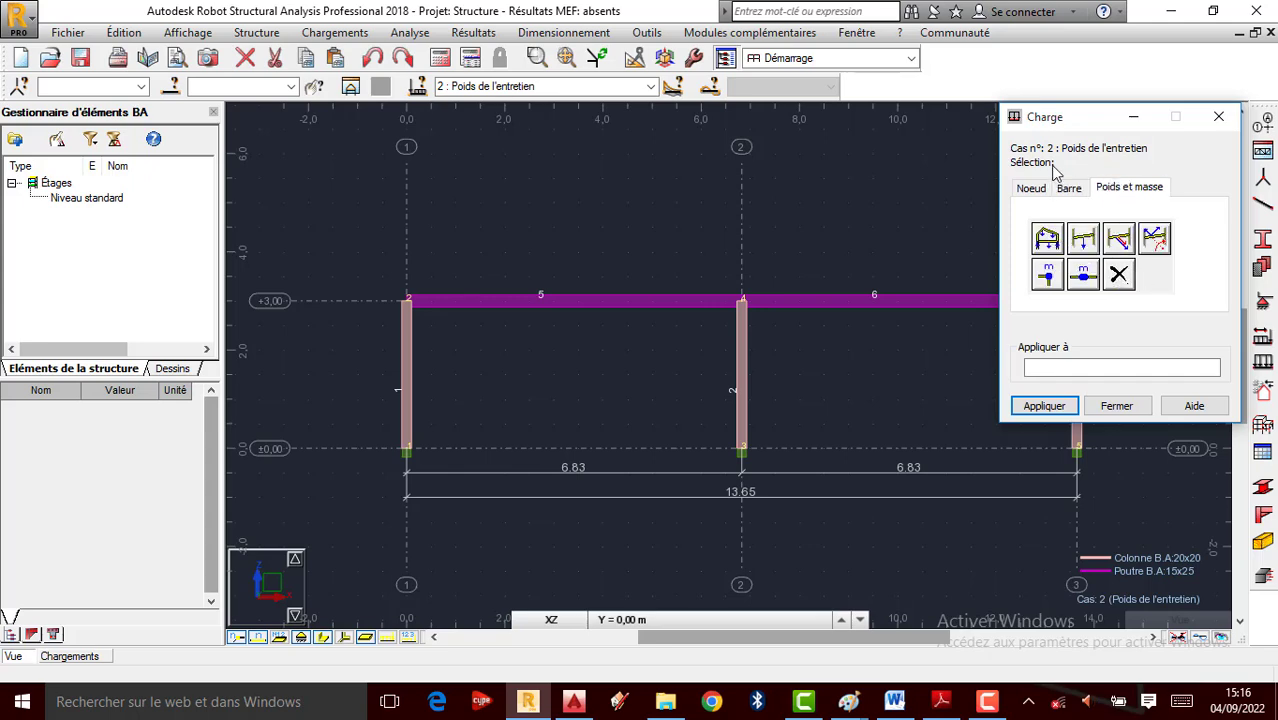
pyautogui.click(1068, 188)
pyautogui.click(1031, 188)
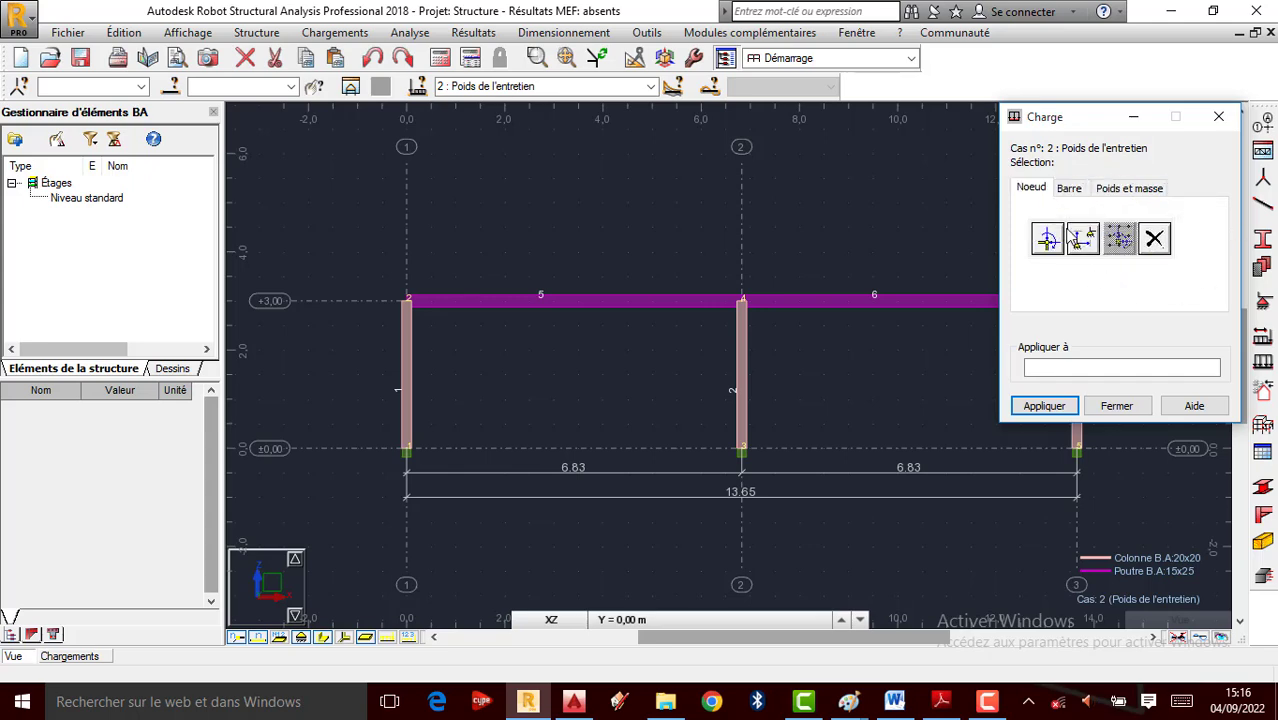
pyautogui.click(1074, 190)
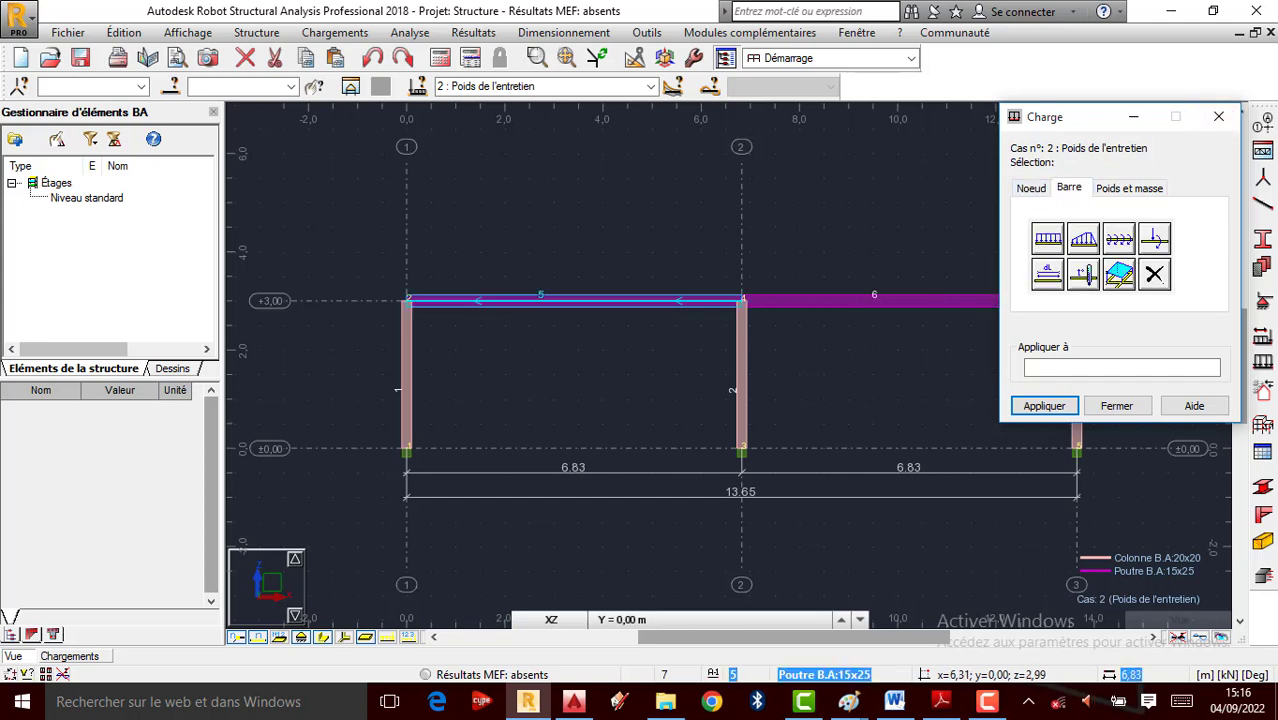
pyautogui.scroll(-1, 498, 298)
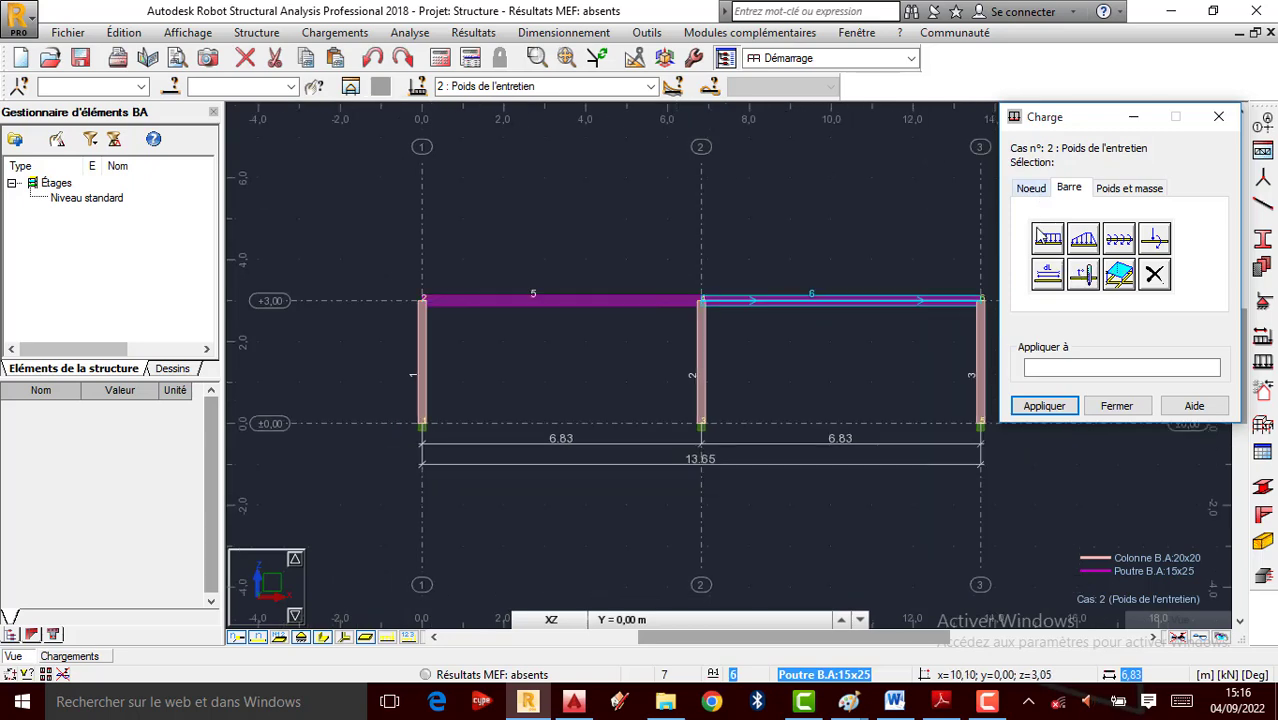
pyautogui.click(1046, 239)
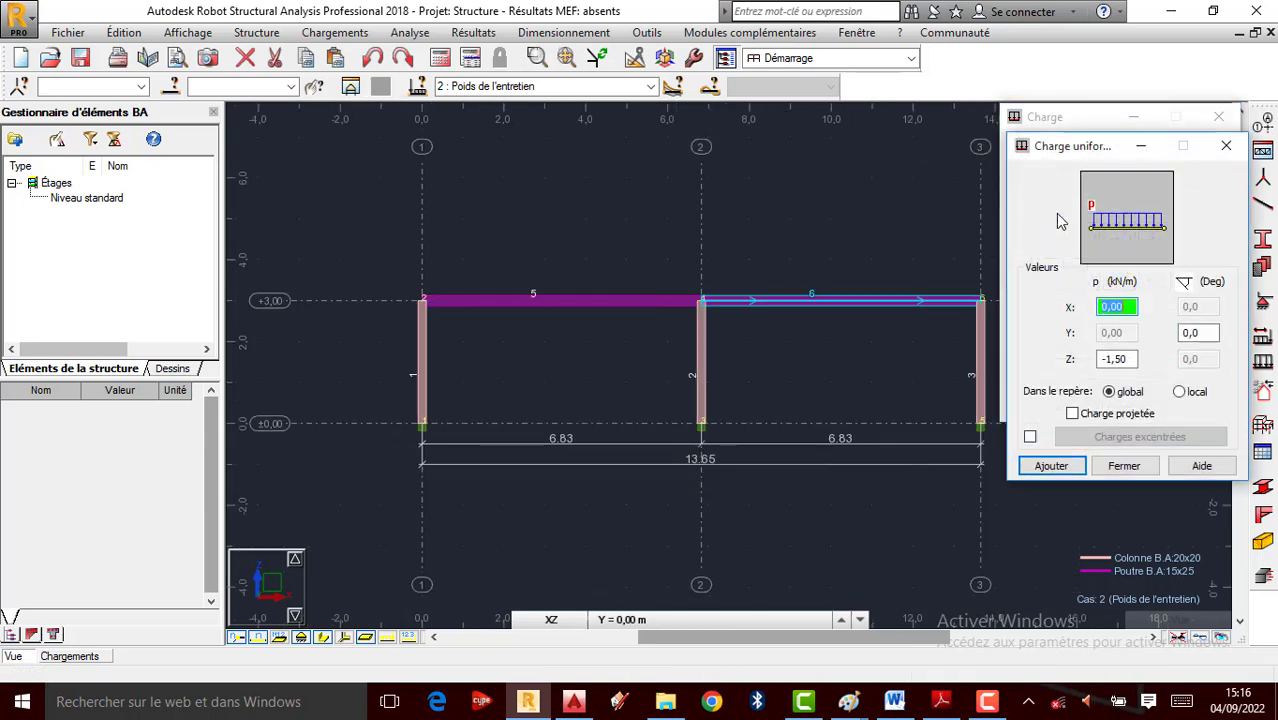
pyautogui.moveTo(1100, 146); pyautogui.dragTo(193, 209)
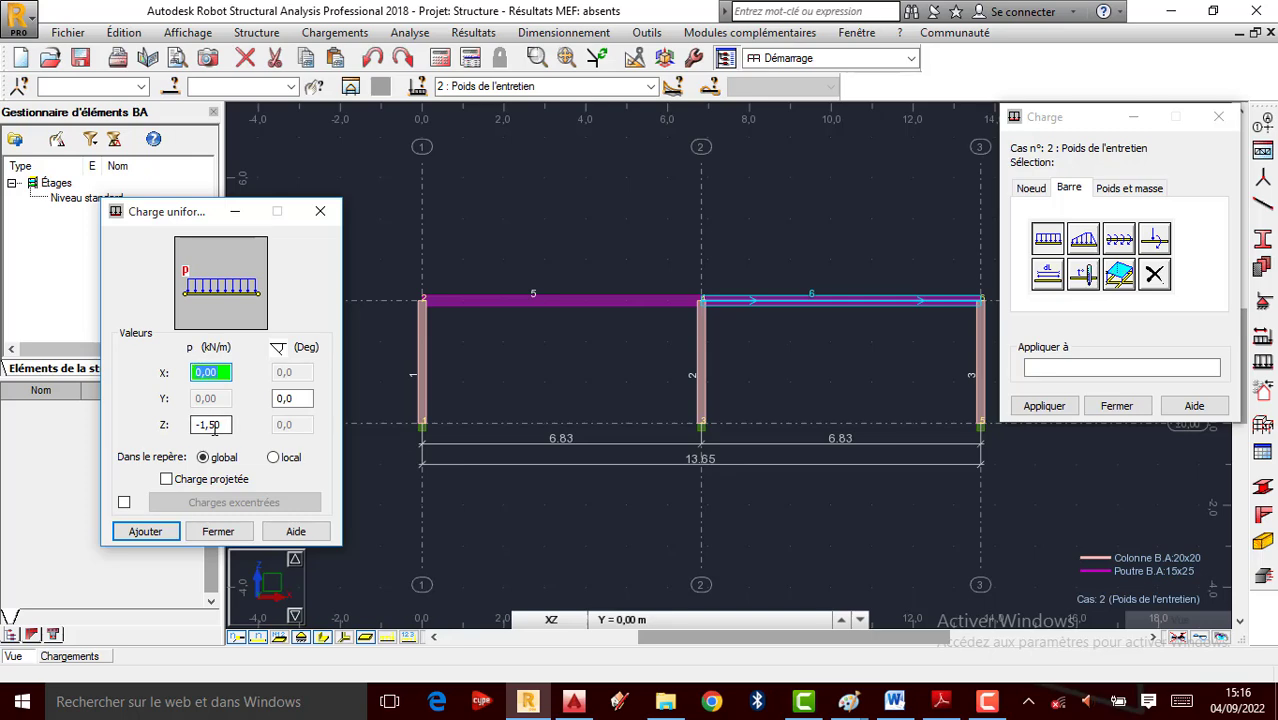
pyautogui.moveTo(226, 425); pyautogui.dragTo(143, 427)
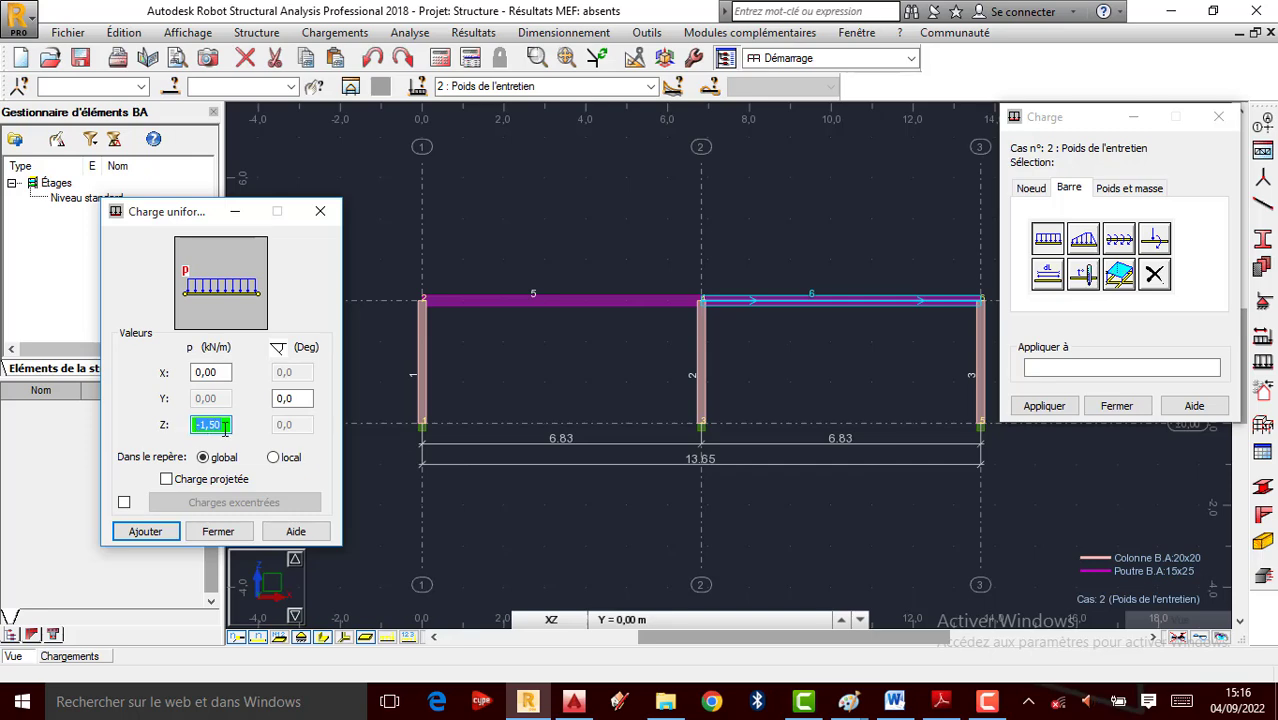
pyautogui.moveTo(226, 425); pyautogui.dragTo(193, 426)
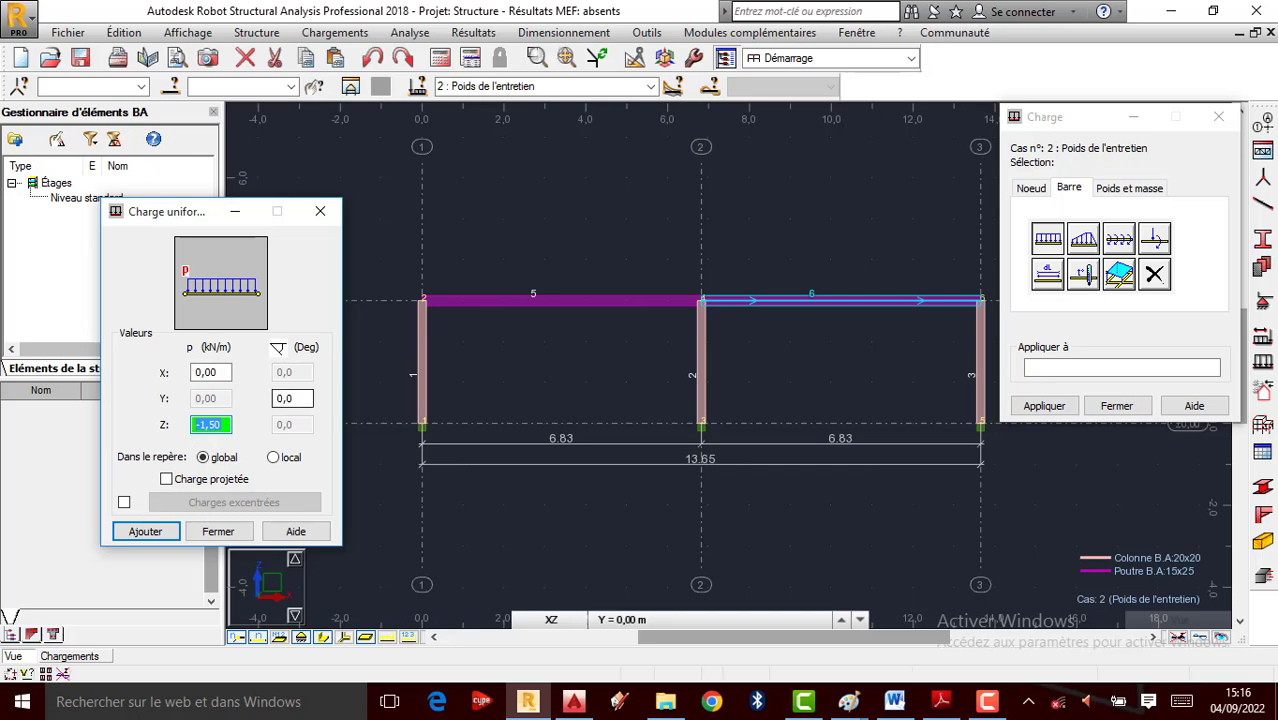
pyautogui.click(146, 532)
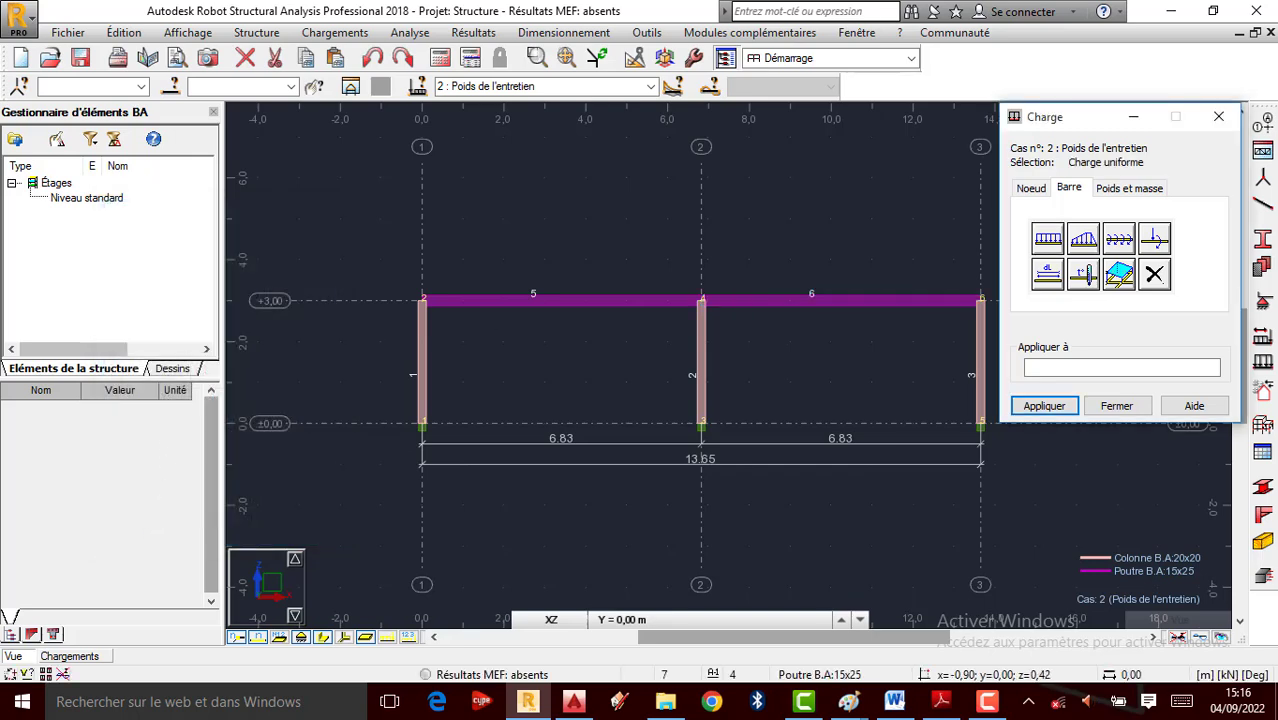
# Apply the -1,50 kN/m uniform load to beams 5 and 6 and close the load window
pyautogui.click(1051, 364)
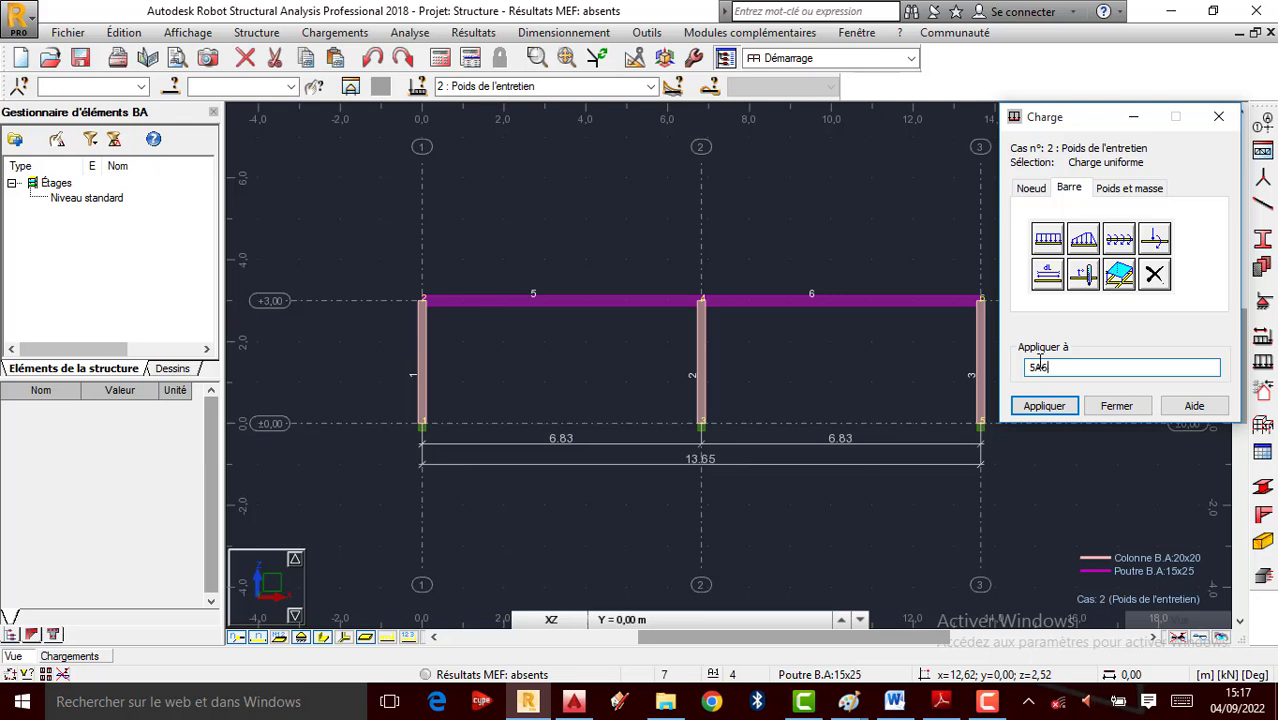
pyautogui.click(1043, 405)
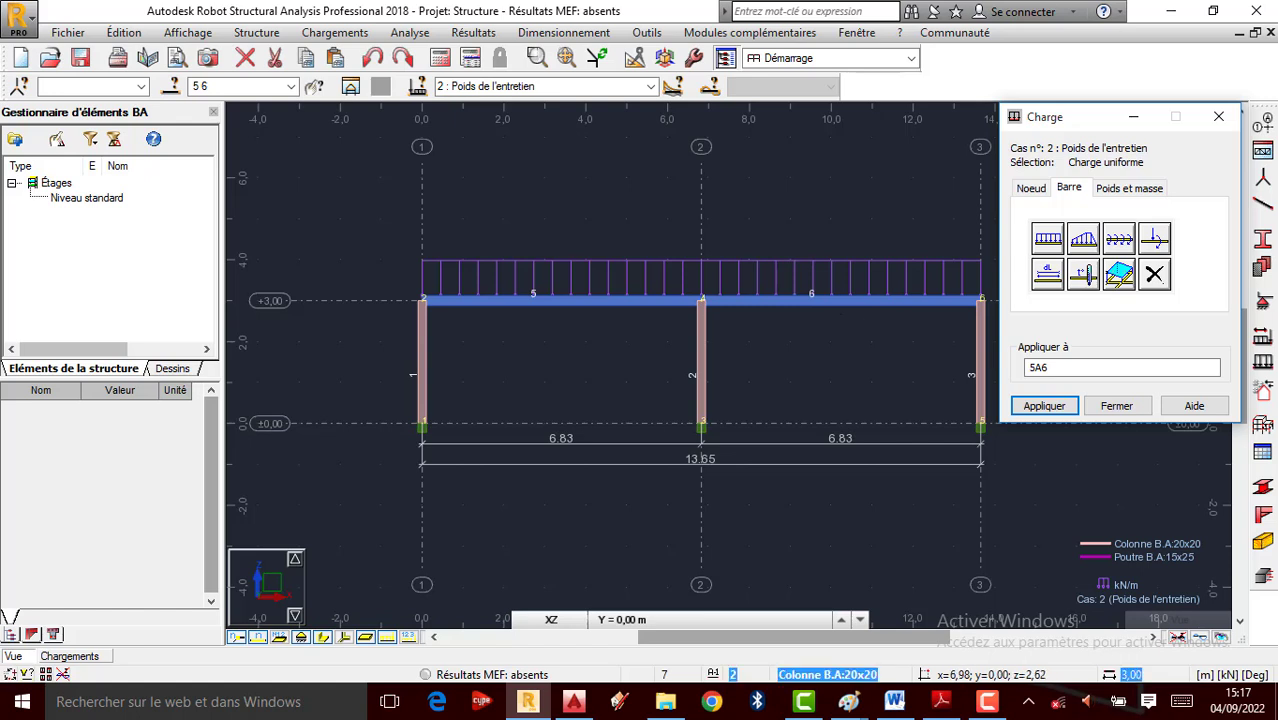
pyautogui.click(1116, 405)
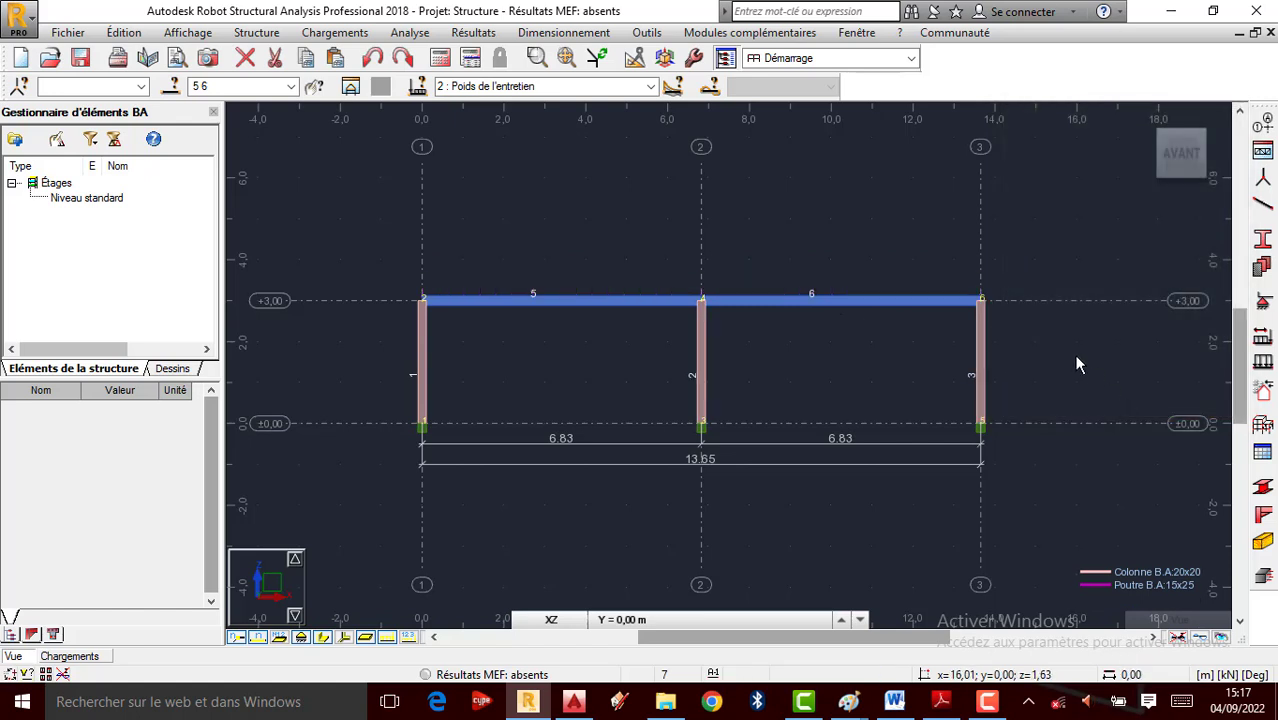
# Display the applied loads, keeping case 2 Poids de l'entretien as the shown case
pyautogui.click(386, 638)
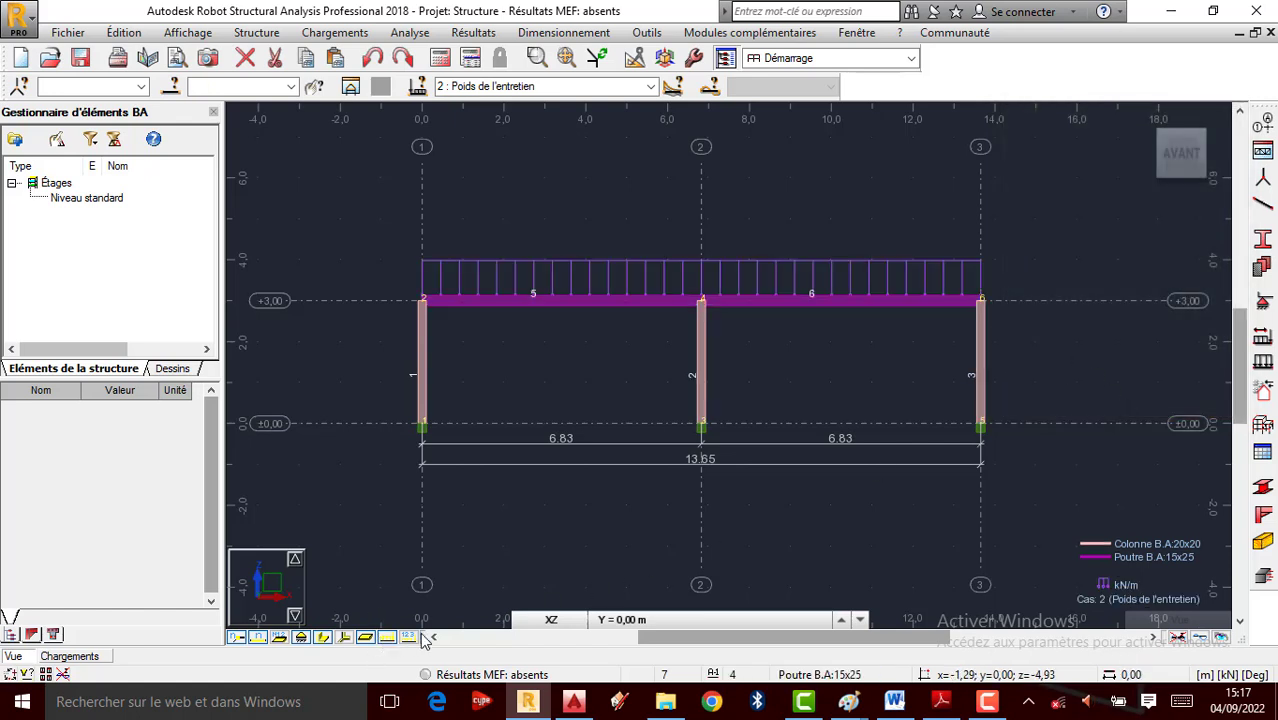
pyautogui.scroll(1, 805, 270)
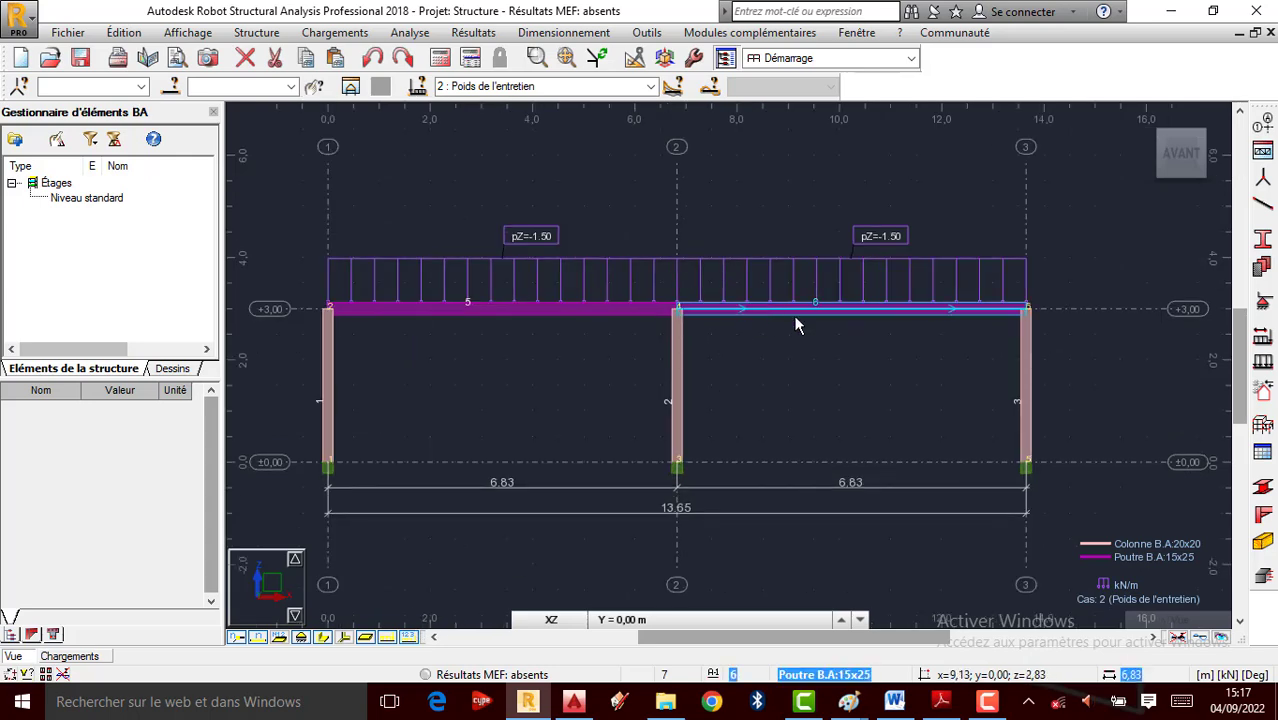
pyautogui.scroll(-1, 657, 330)
pyautogui.scroll(1, 543, 327)
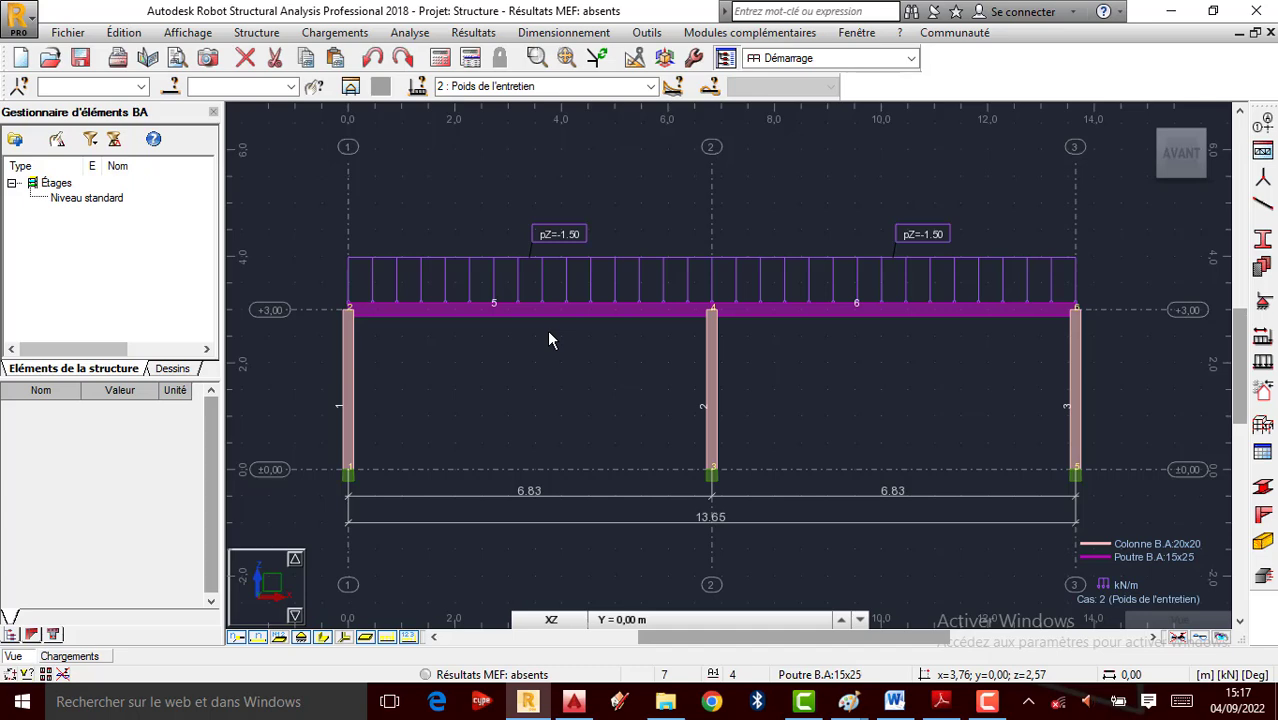
pyautogui.click(651, 87)
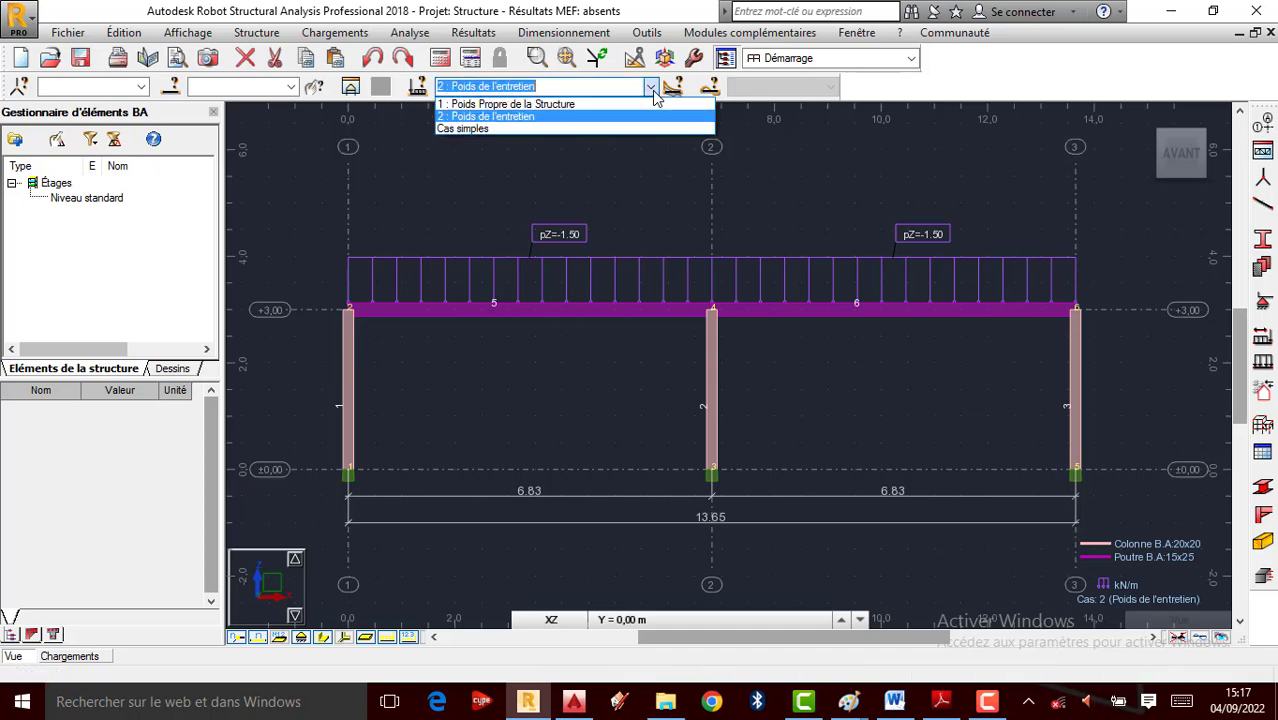
pyautogui.click(653, 92)
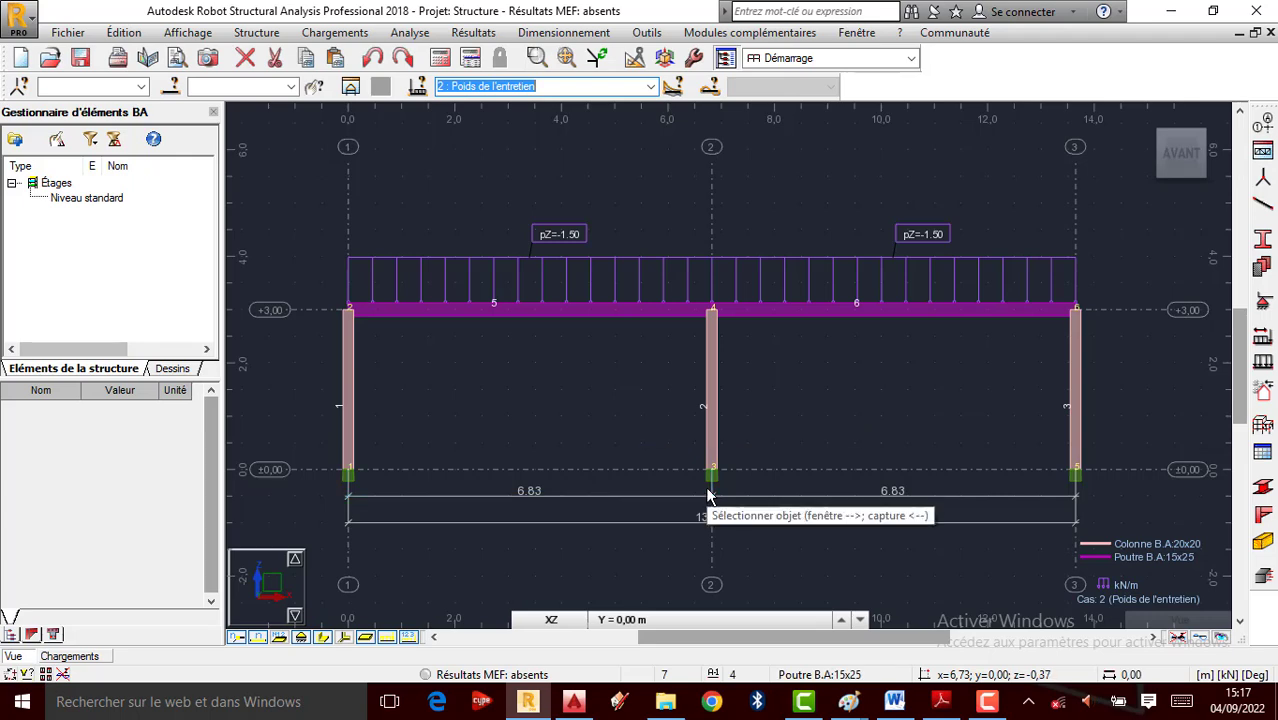
# Set the automatic combination weighting code to BAEL 91
pyautogui.click(334, 34)
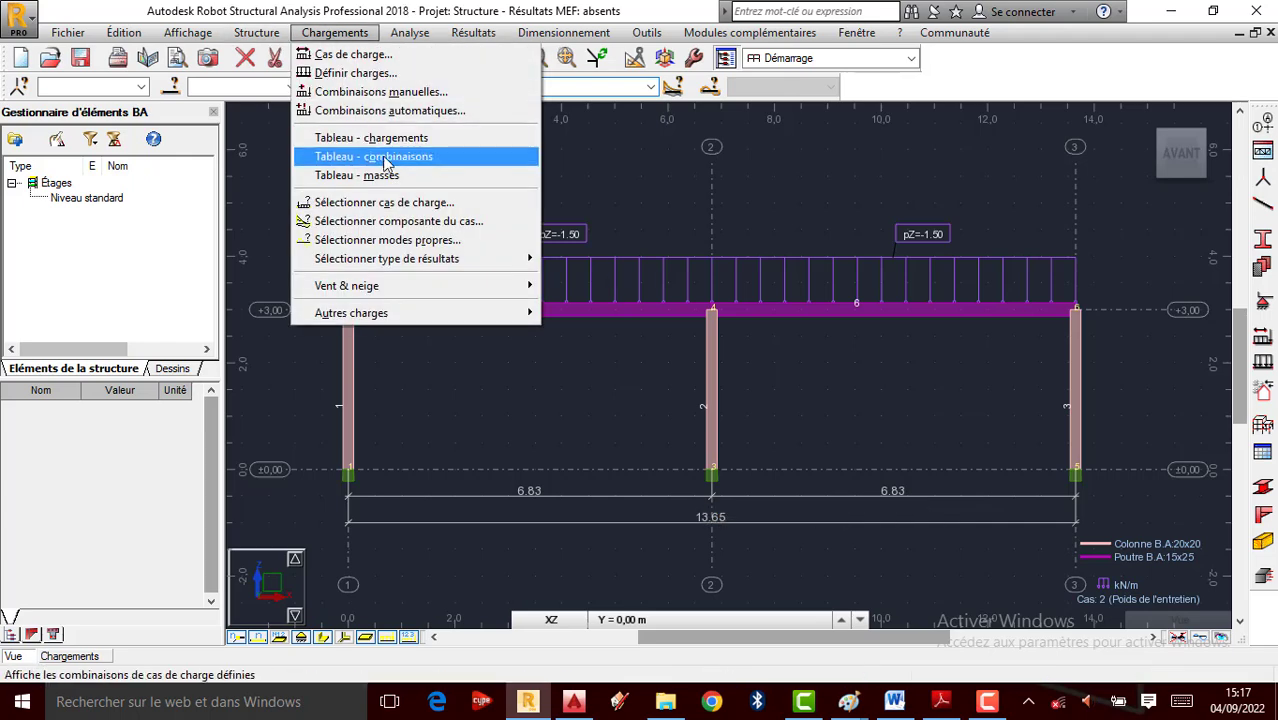
pyautogui.click(415, 114)
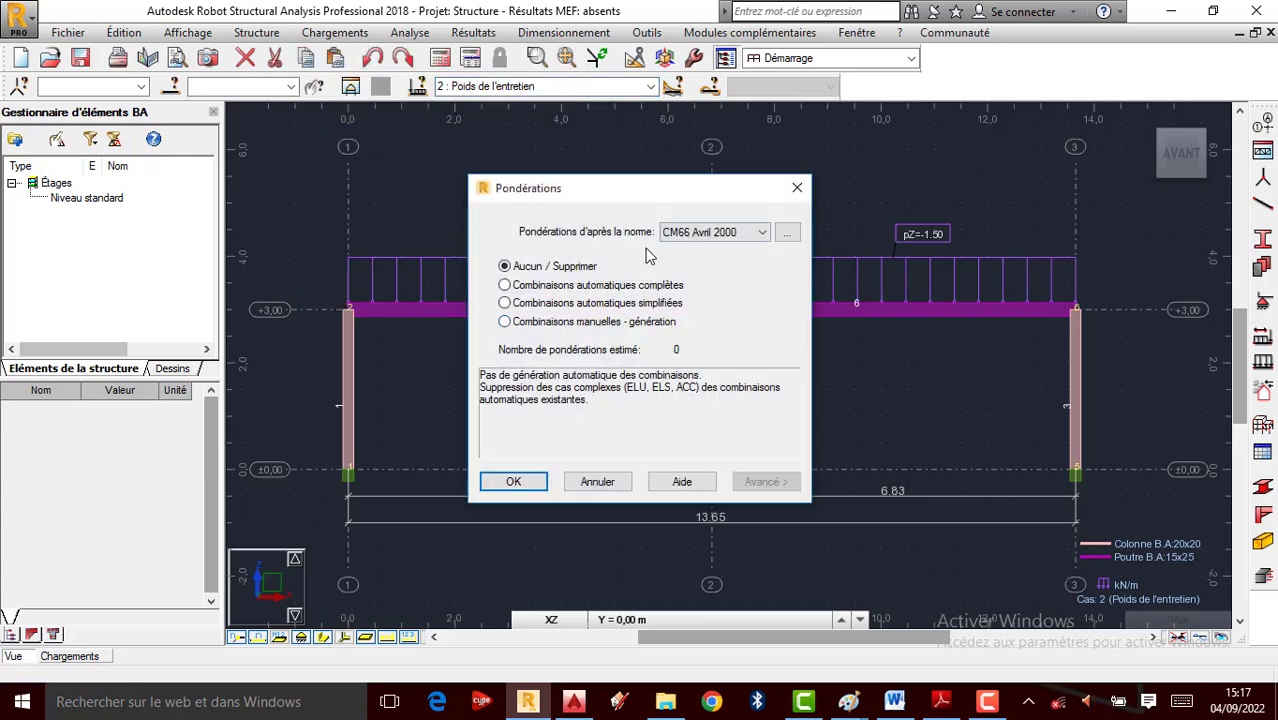
pyautogui.click(745, 237)
pyautogui.click(712, 386)
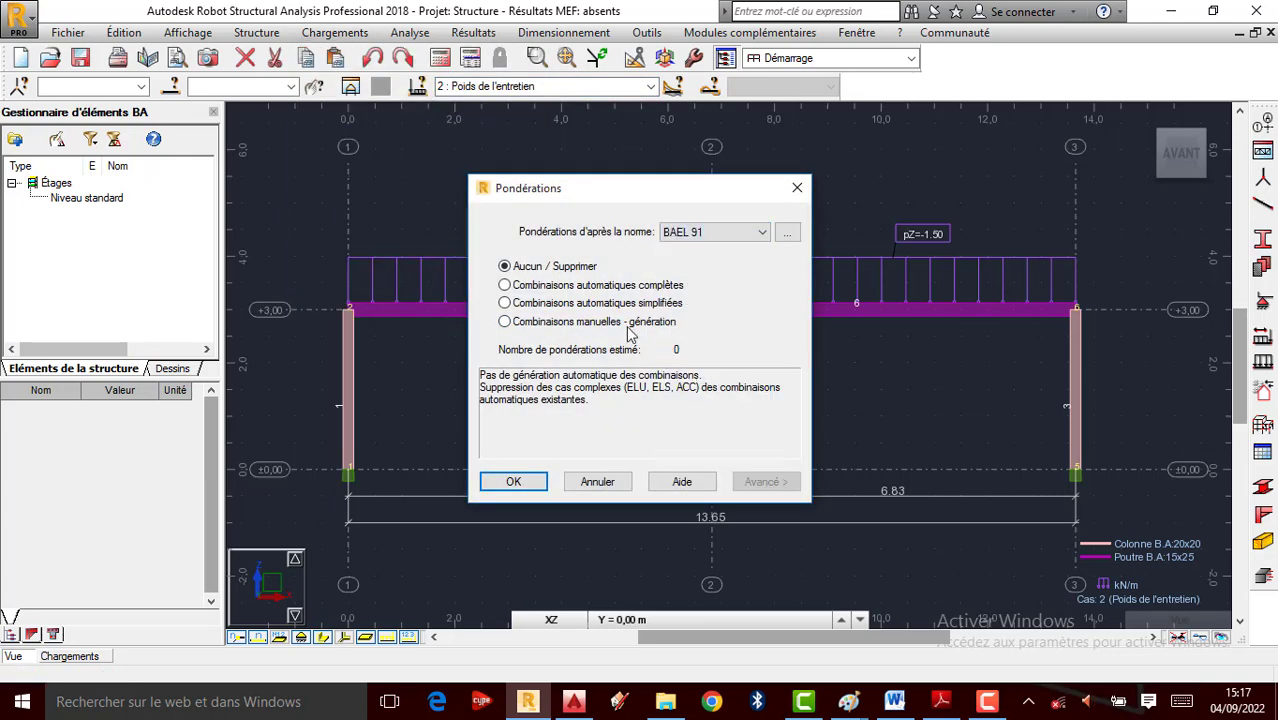
pyautogui.click(514, 483)
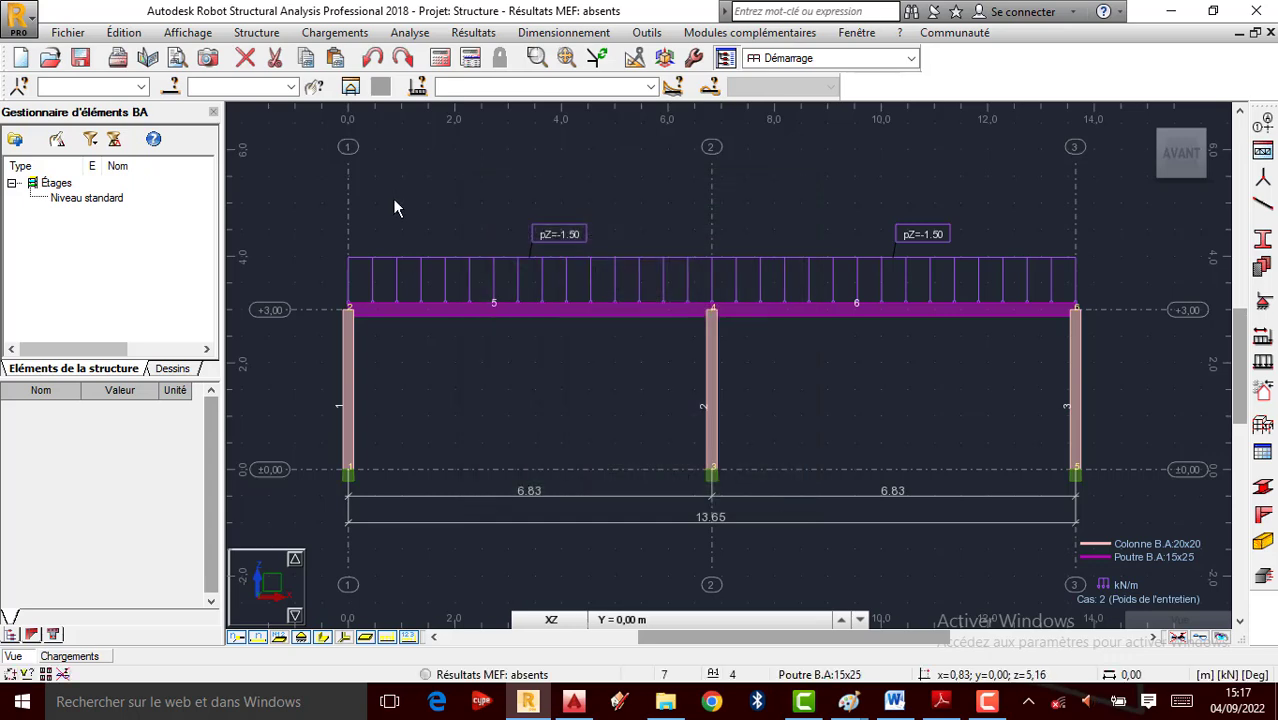
# Create ELU combination 'Elu' containing load cases 1 and 2 and apply it
pyautogui.click(350, 33)
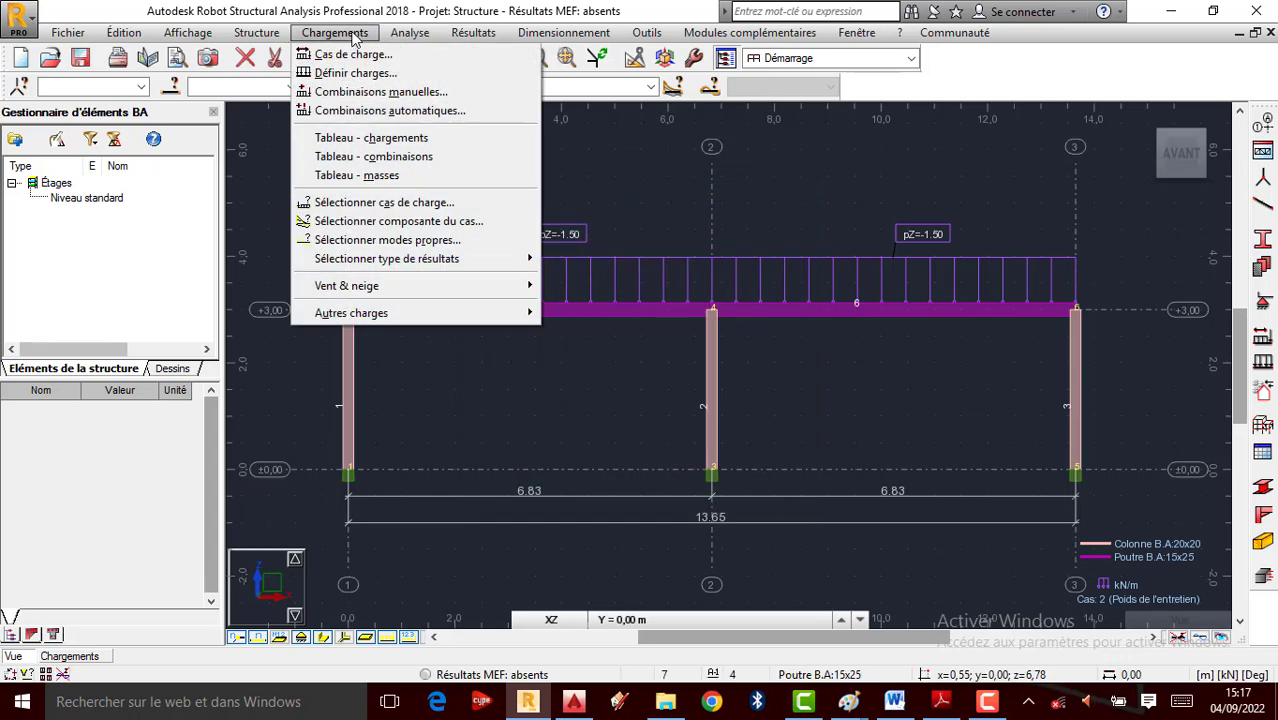
pyautogui.click(418, 97)
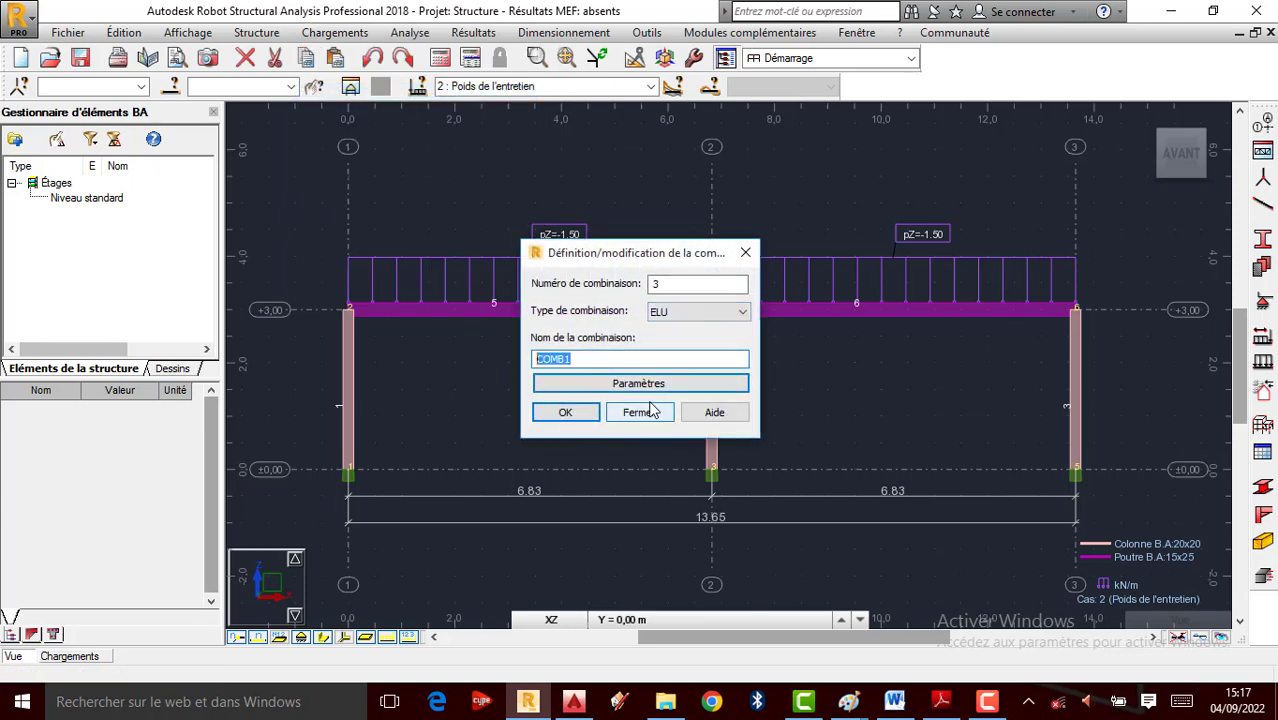
pyautogui.write('Elu')
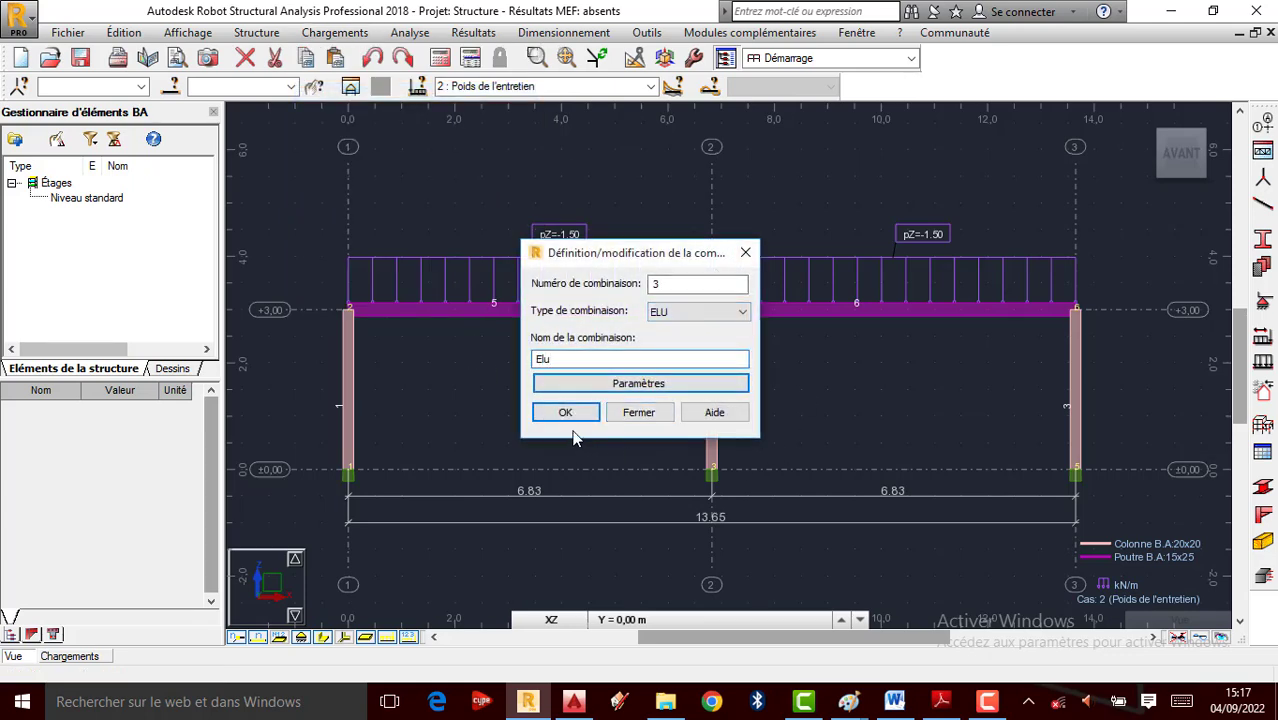
pyautogui.click(565, 412)
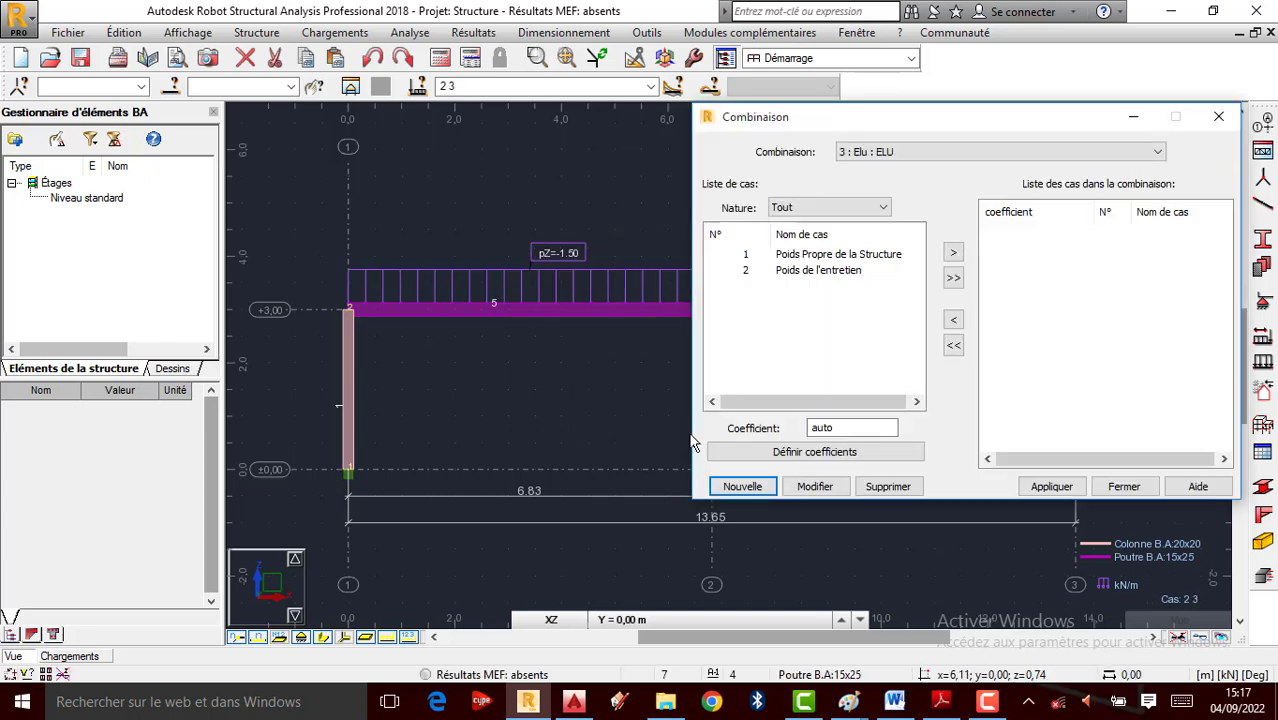
pyautogui.click(953, 277)
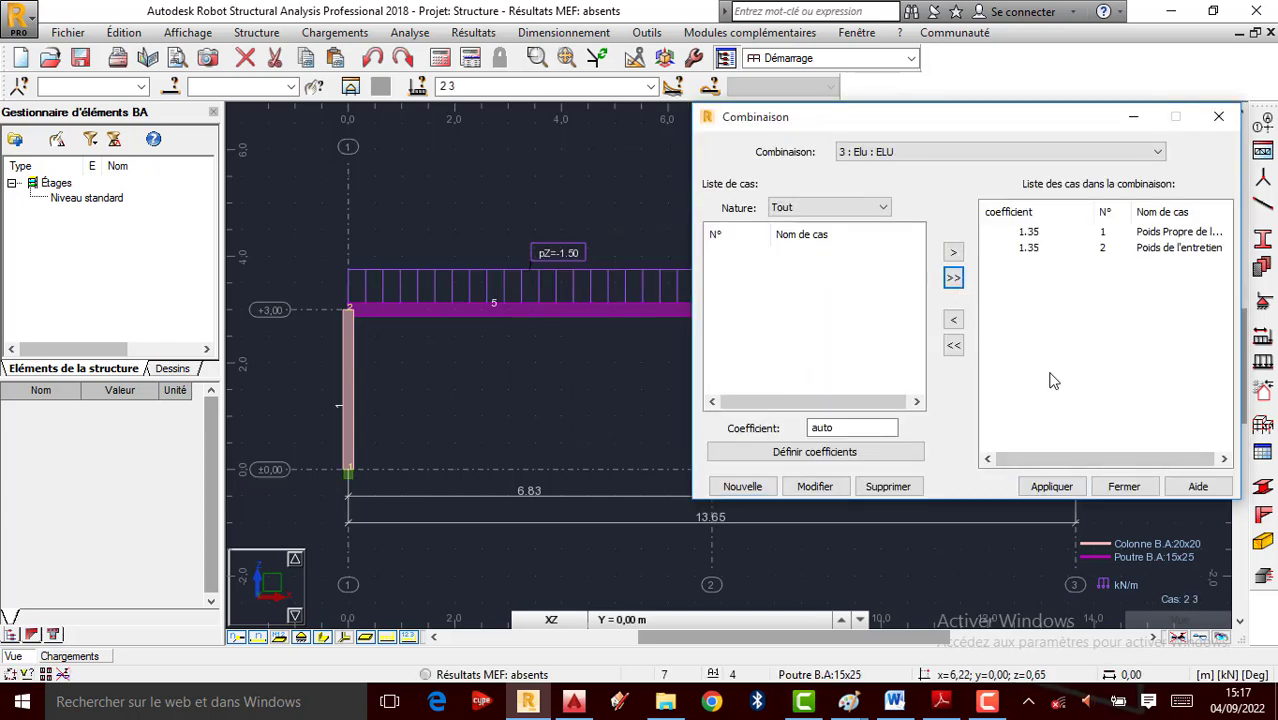
pyautogui.click(1051, 487)
pyautogui.click(1051, 487)
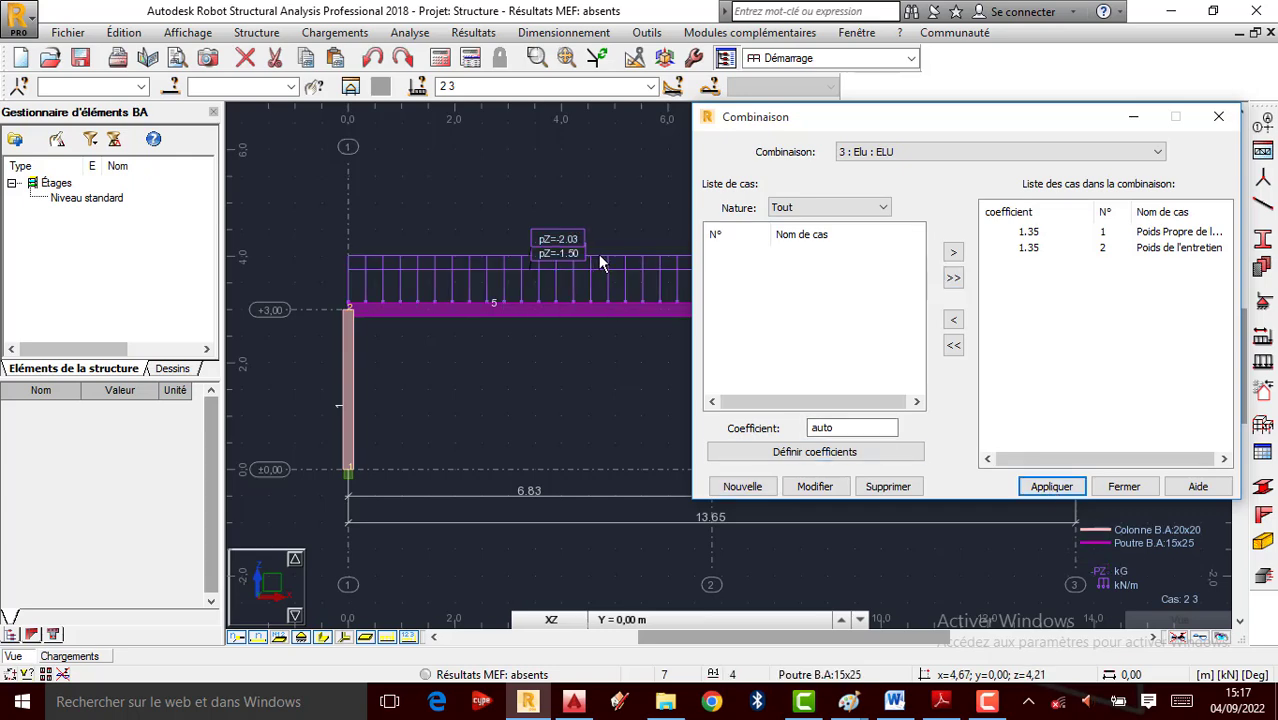
pyautogui.scroll(-2, 598, 254)
# Create ELS combination 'Els' with load cases 1 and 2, apply it and close the window
pyautogui.click(745, 487)
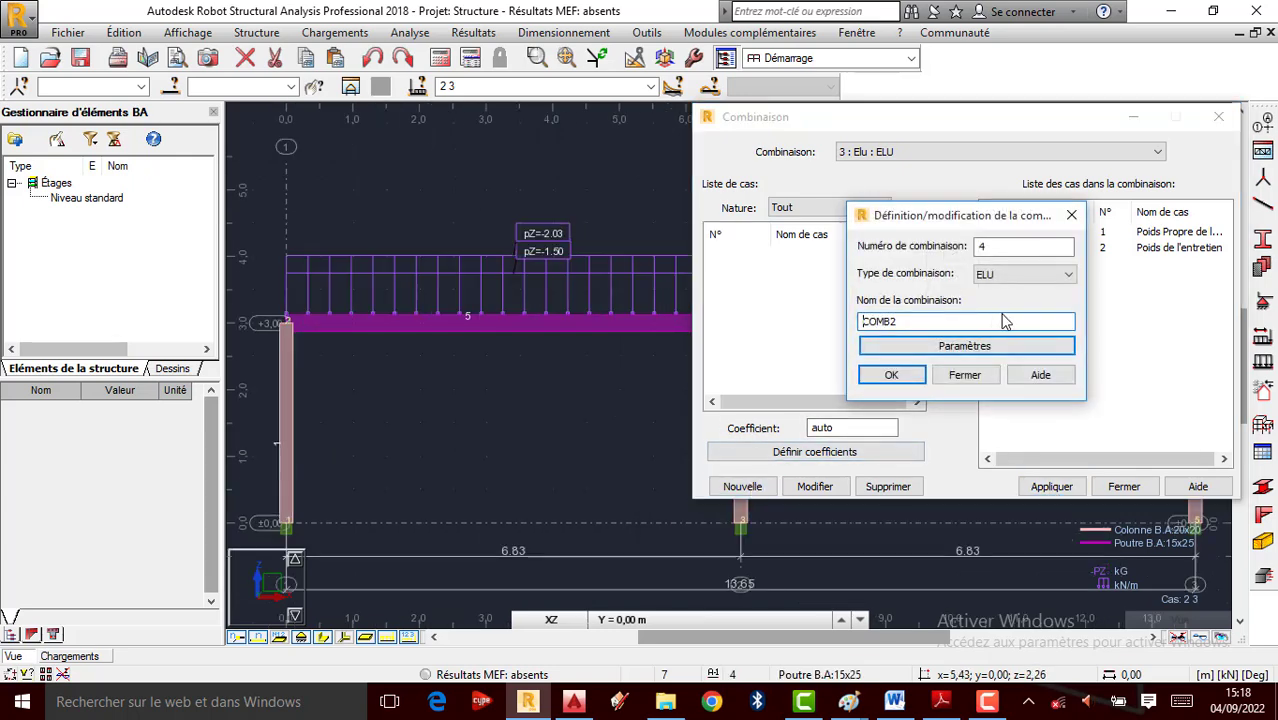
pyautogui.click(1005, 275)
pyautogui.click(984, 303)
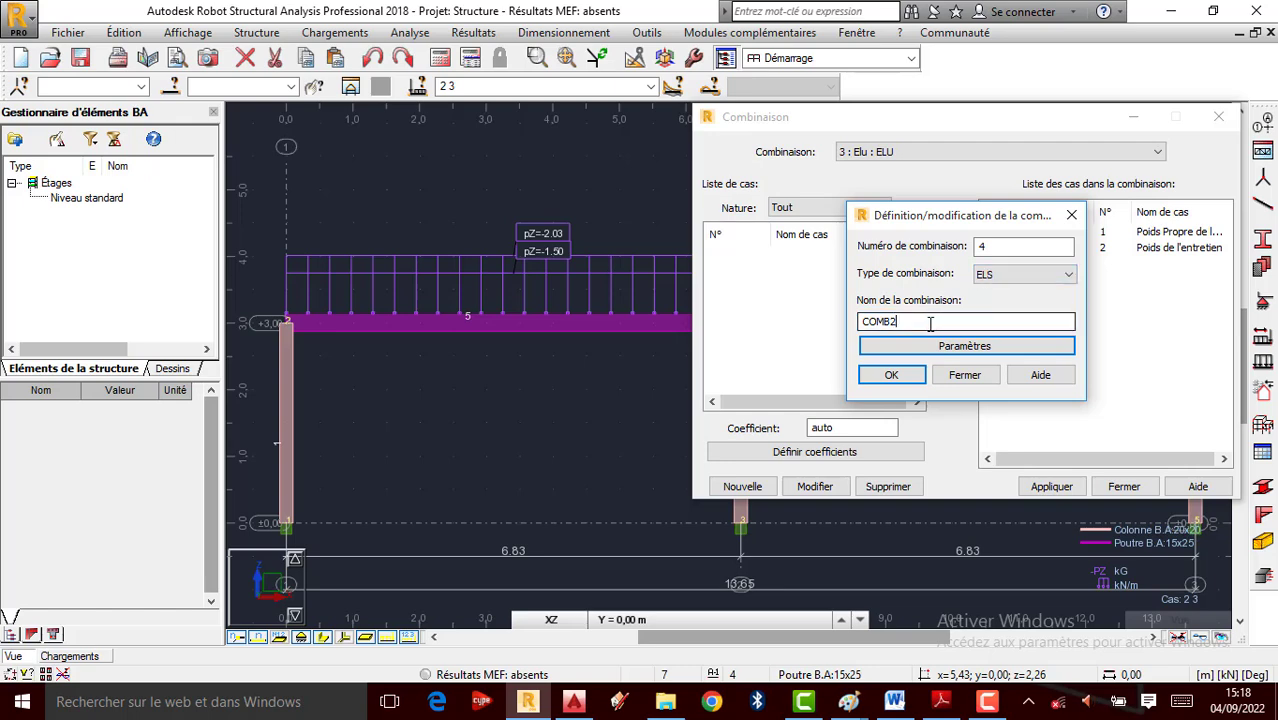
pyautogui.press('Tab')
pyautogui.write('E')
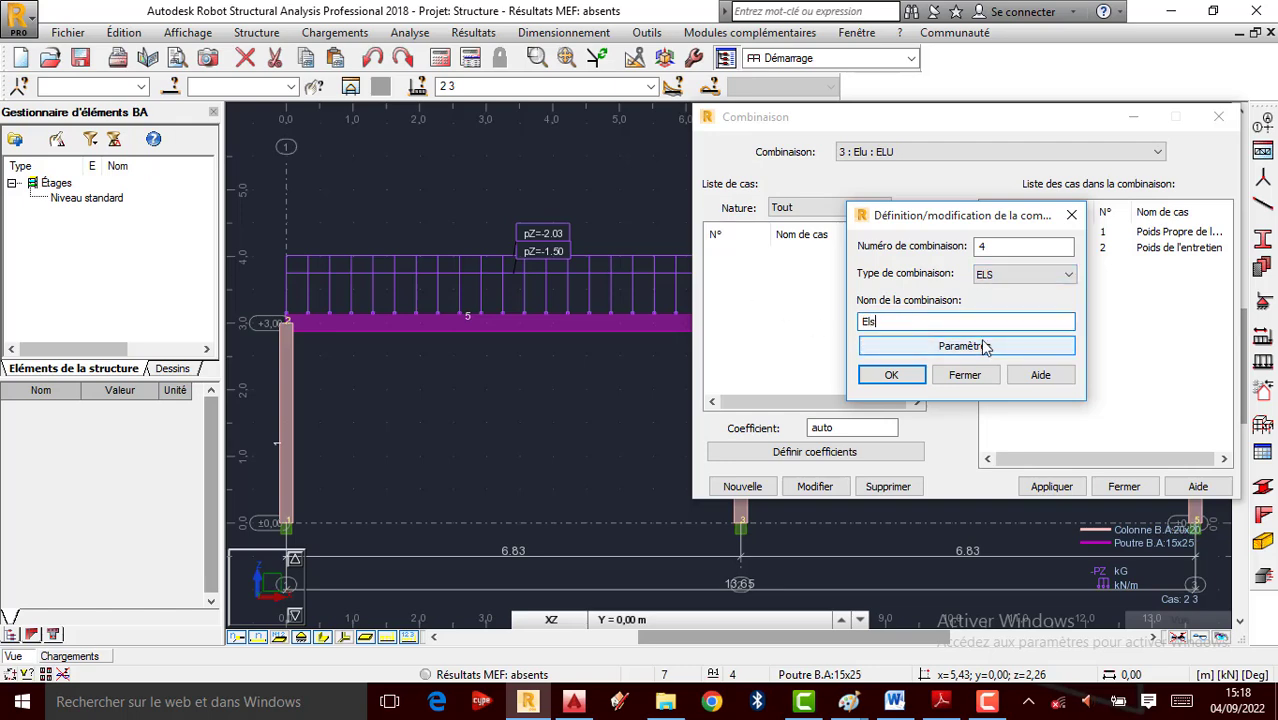
pyautogui.click(891, 374)
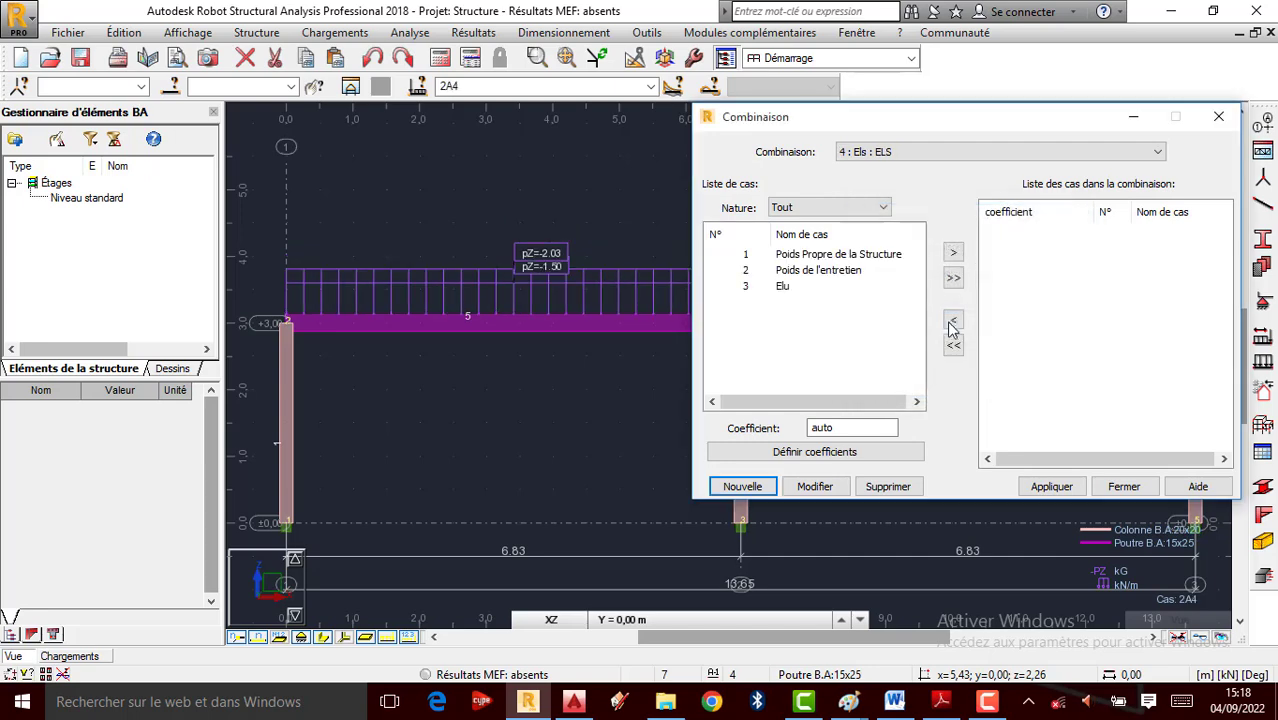
pyautogui.click(953, 277)
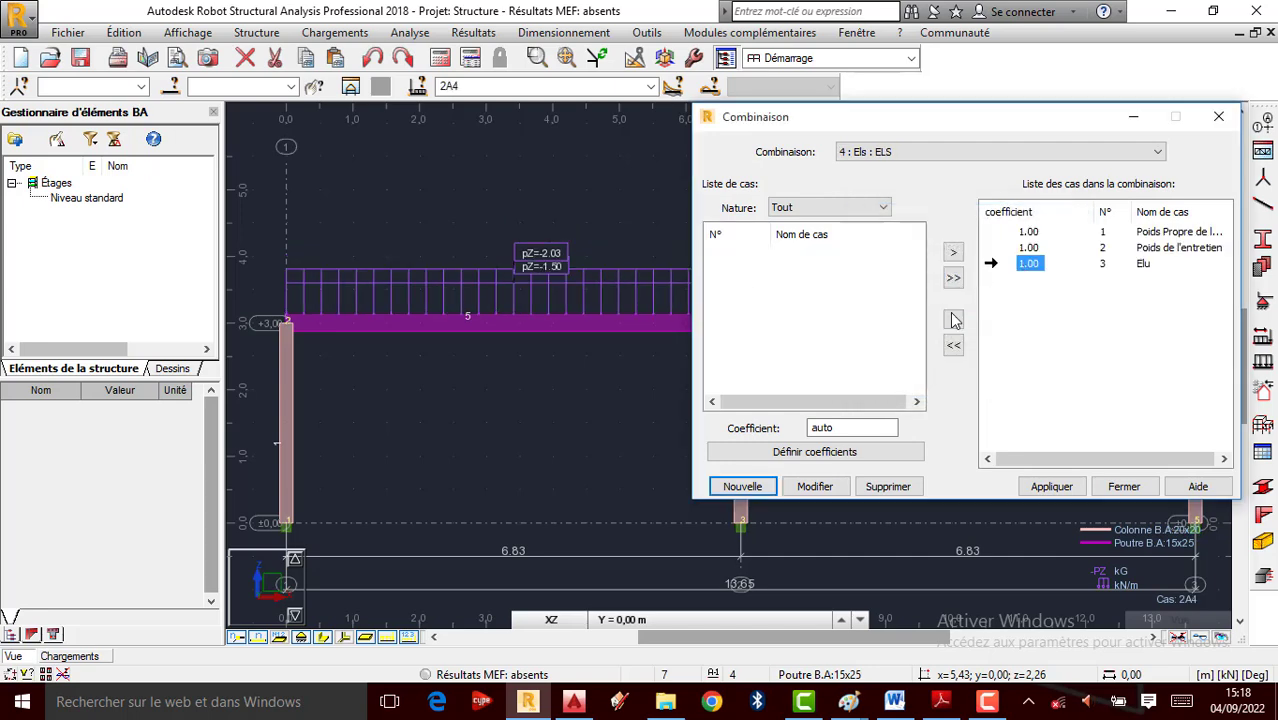
pyautogui.click(953, 319)
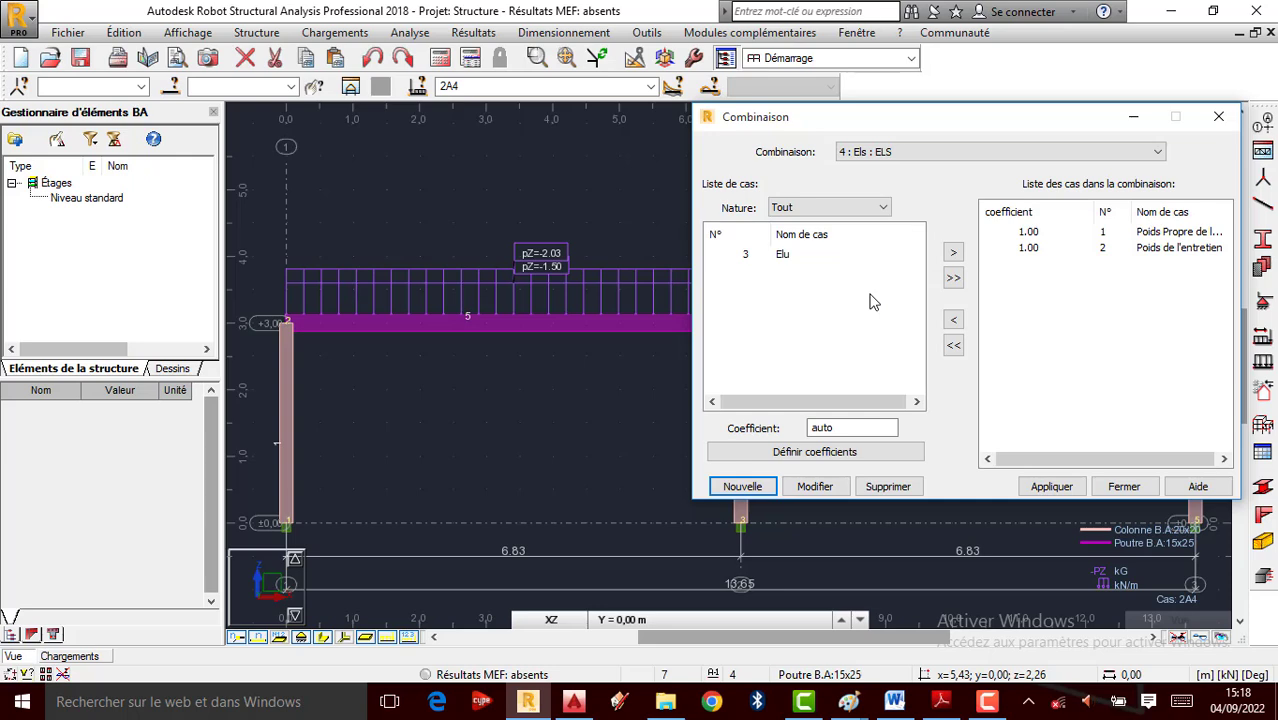
pyautogui.click(1053, 488)
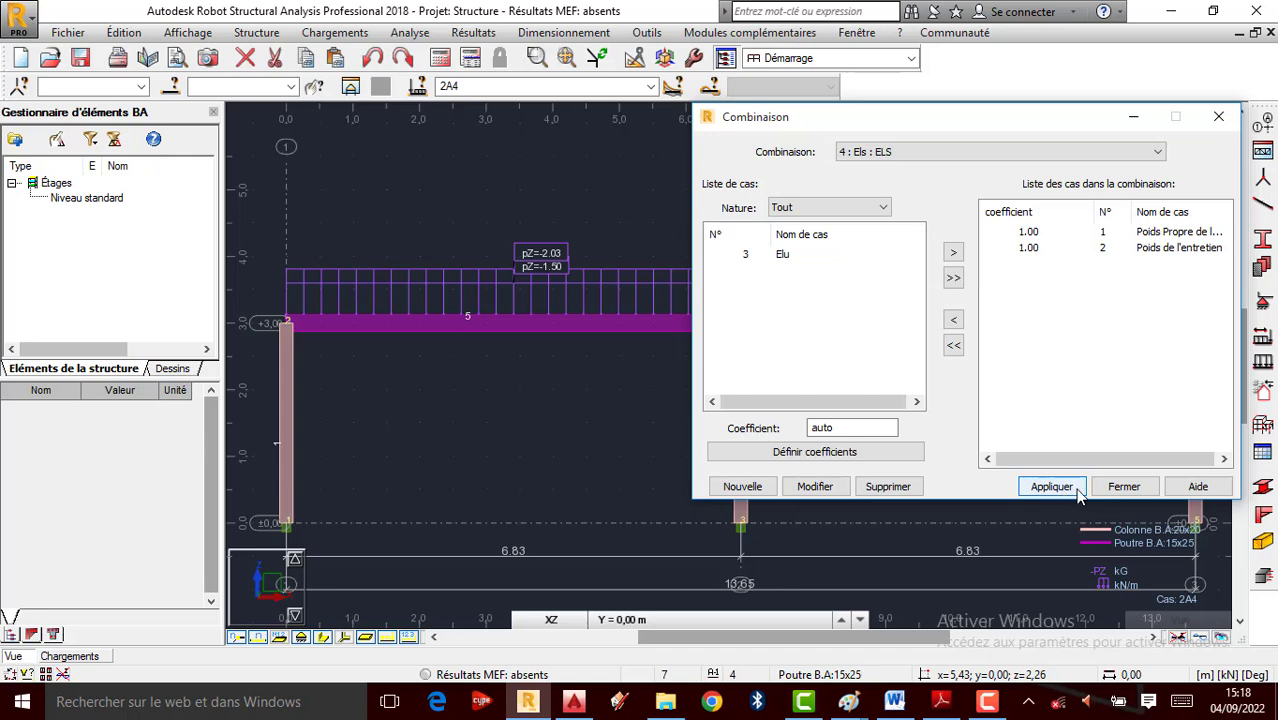
pyautogui.click(1121, 487)
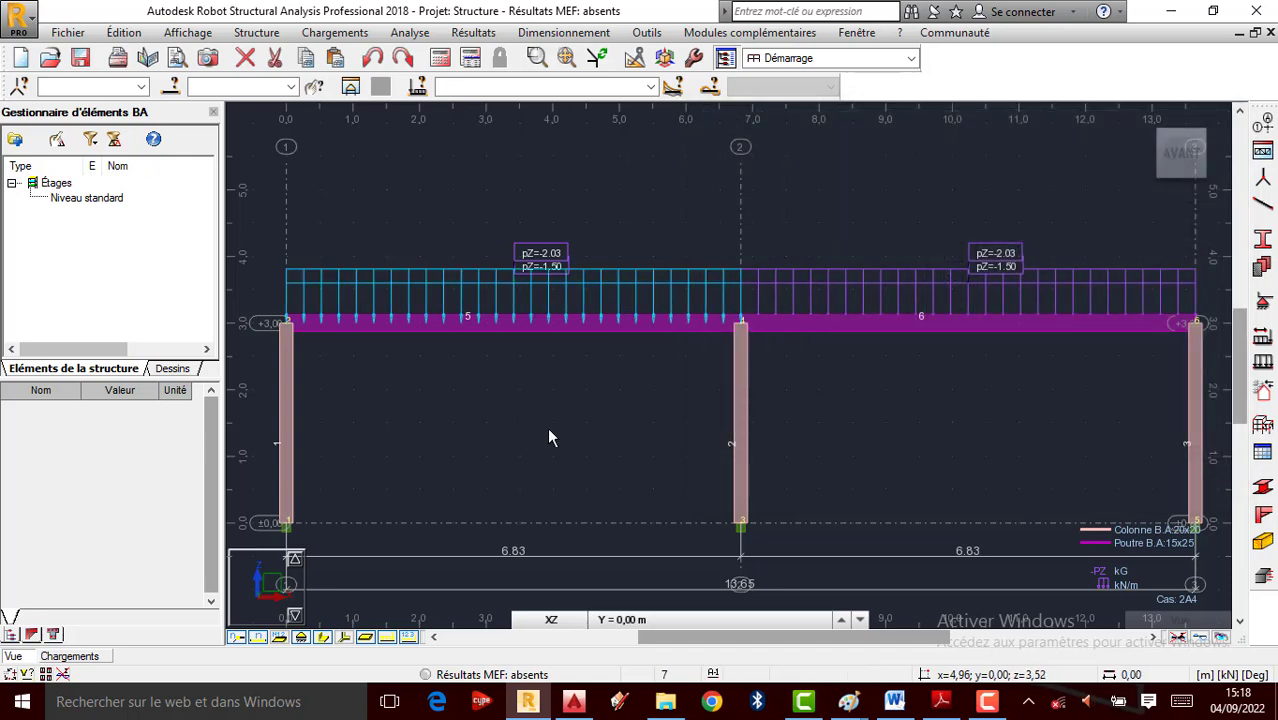
pyautogui.click(650, 87)
pyautogui.click(465, 128)
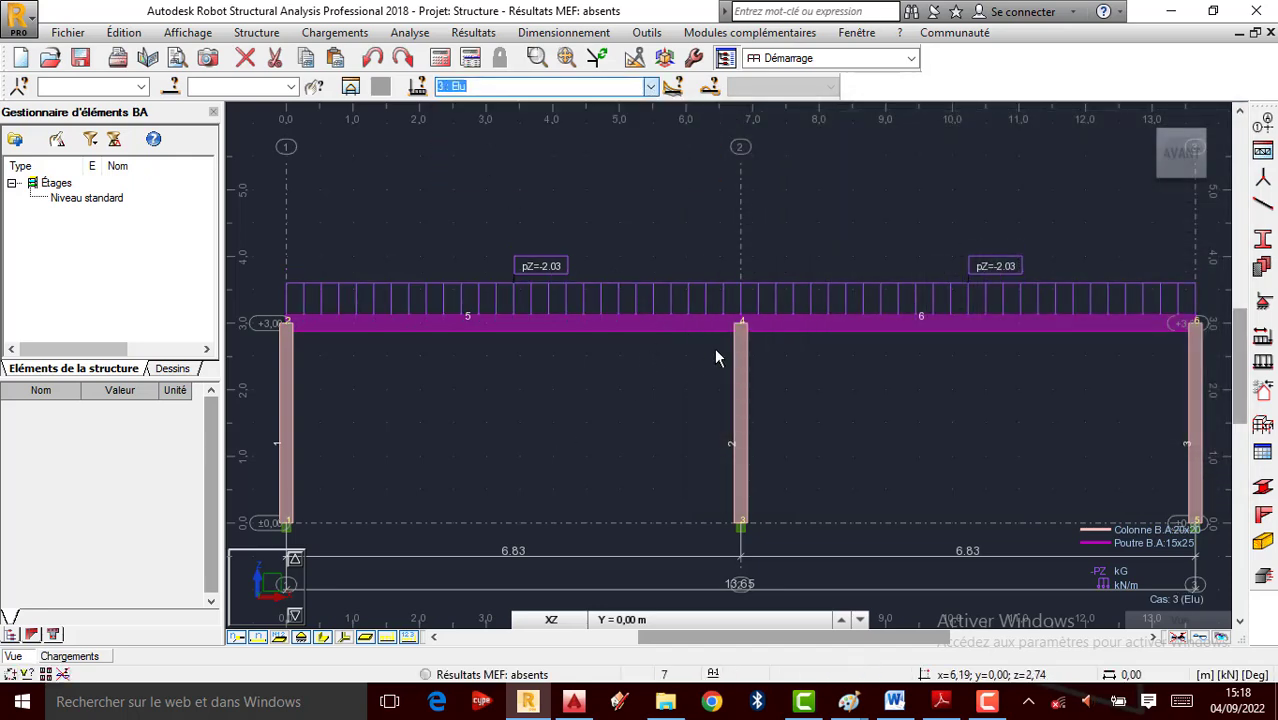
pyautogui.click(650, 92)
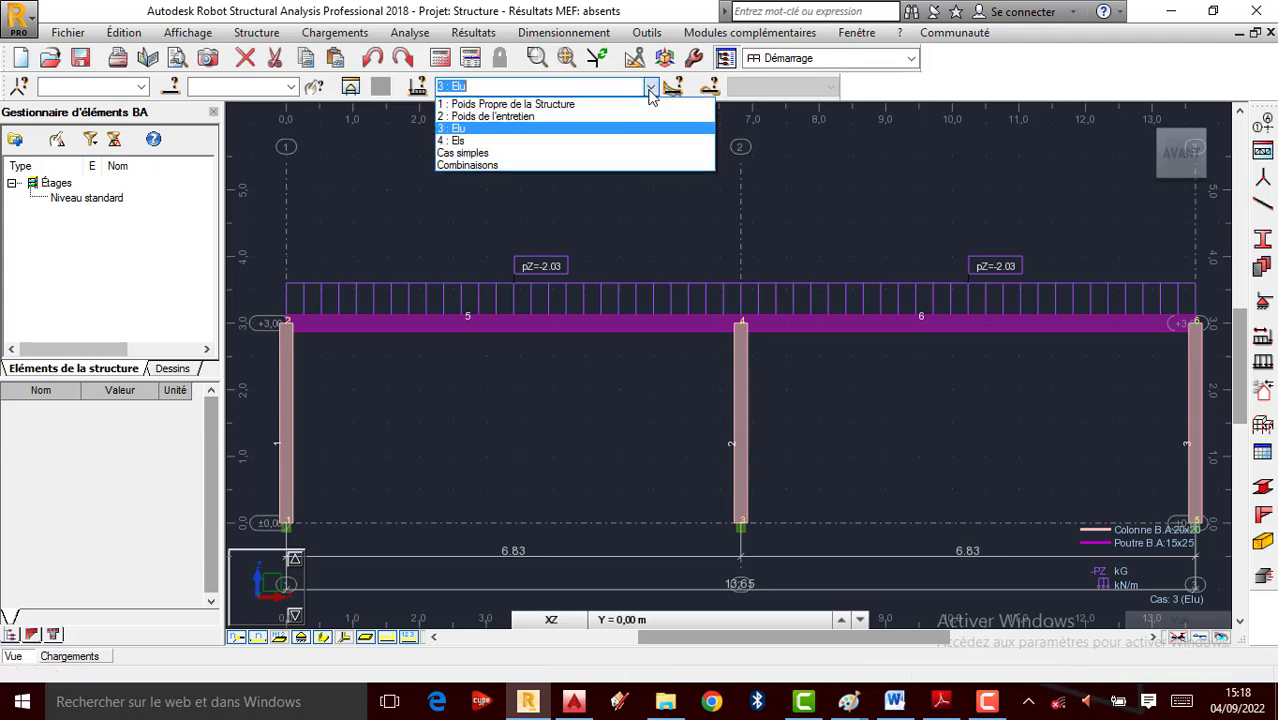
pyautogui.click(495, 141)
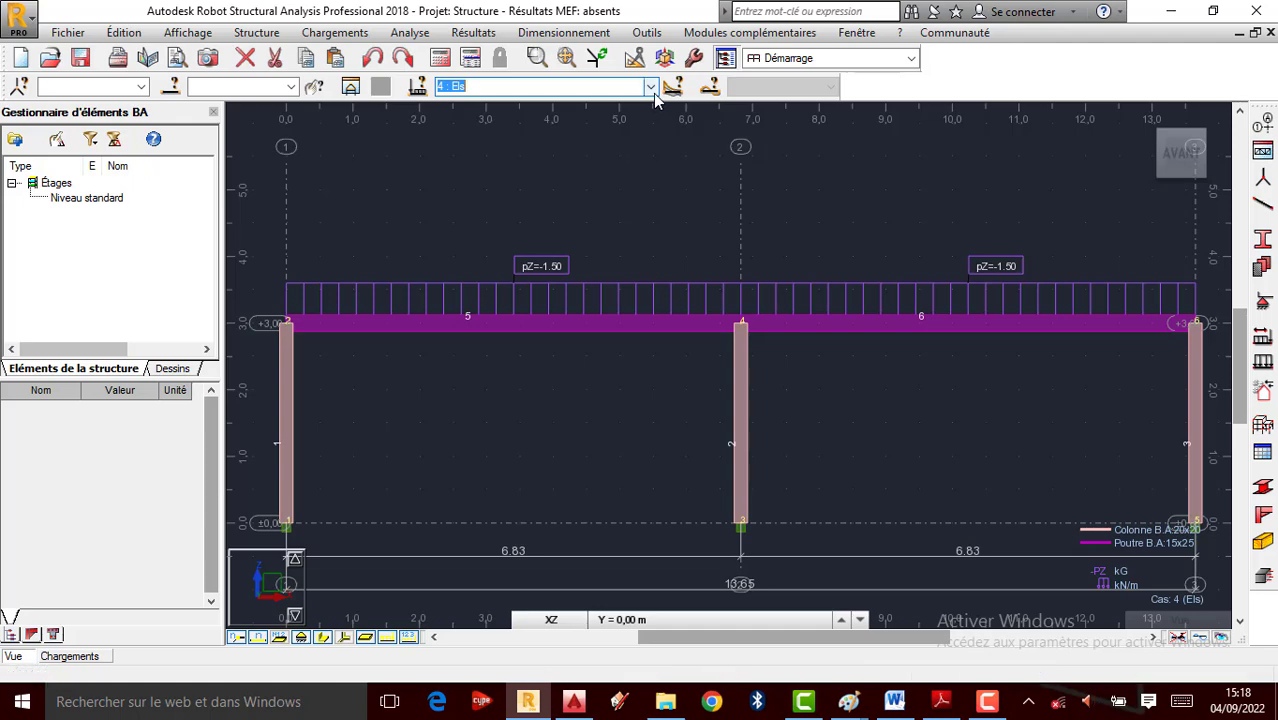
pyautogui.click(650, 86)
pyautogui.click(493, 130)
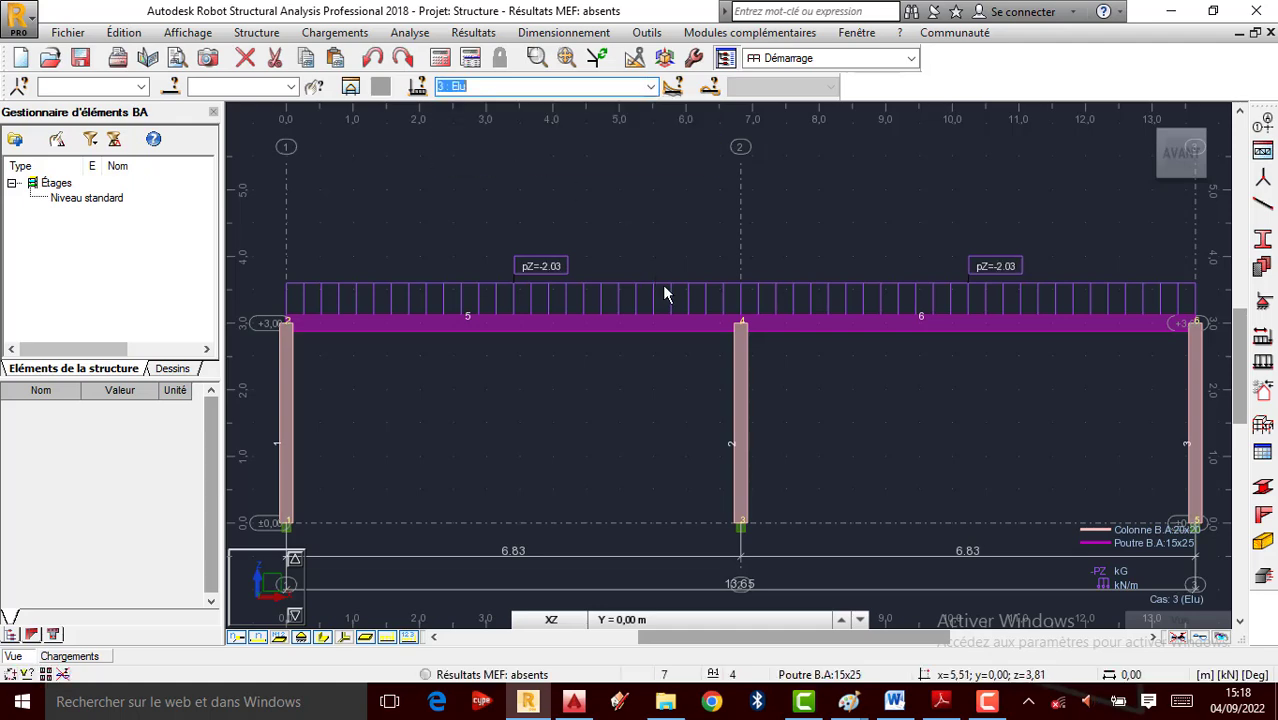
pyautogui.scroll(-1, 670, 303)
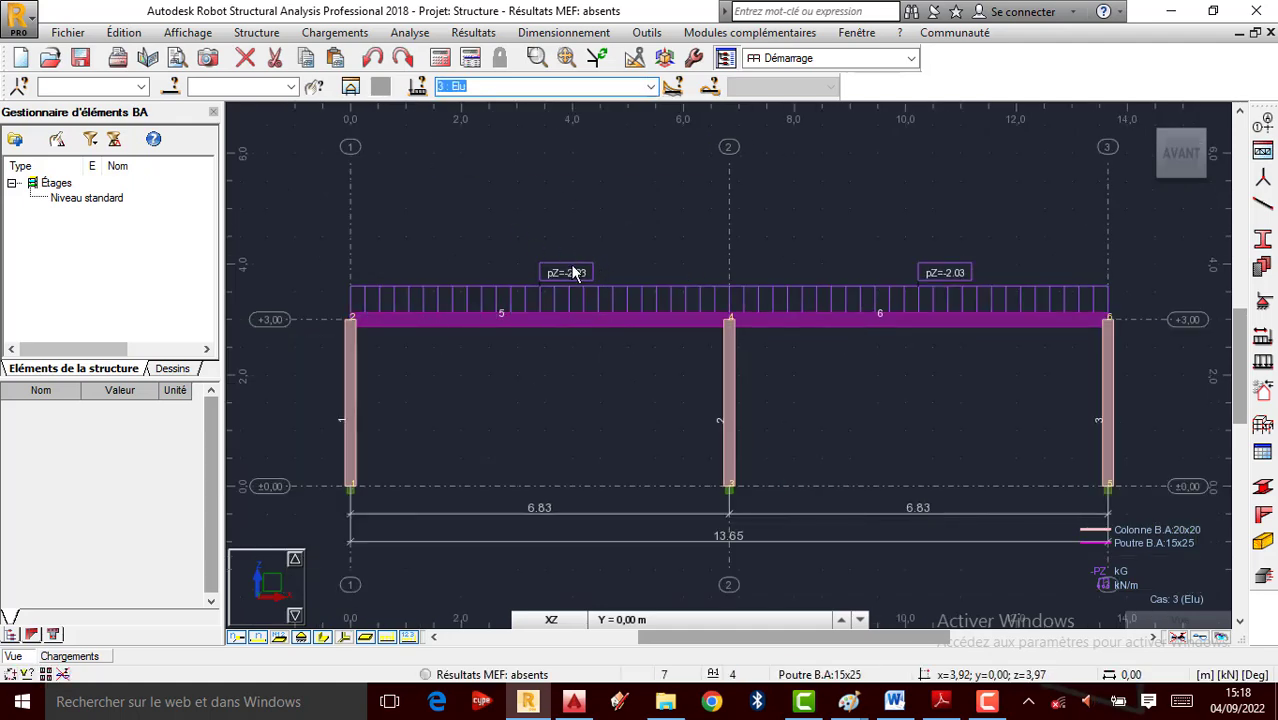
pyautogui.scroll(1, 570, 268)
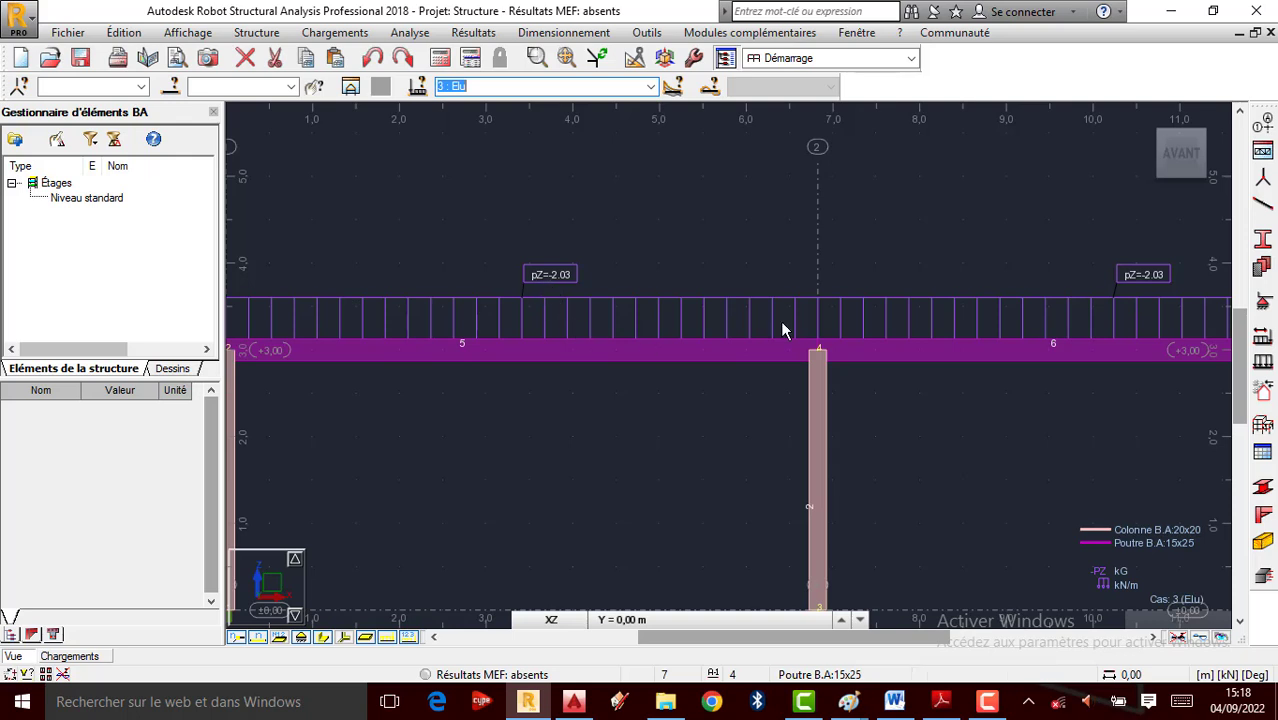
pyautogui.scroll(-1, 782, 331)
pyautogui.scroll(-1, 500, 285)
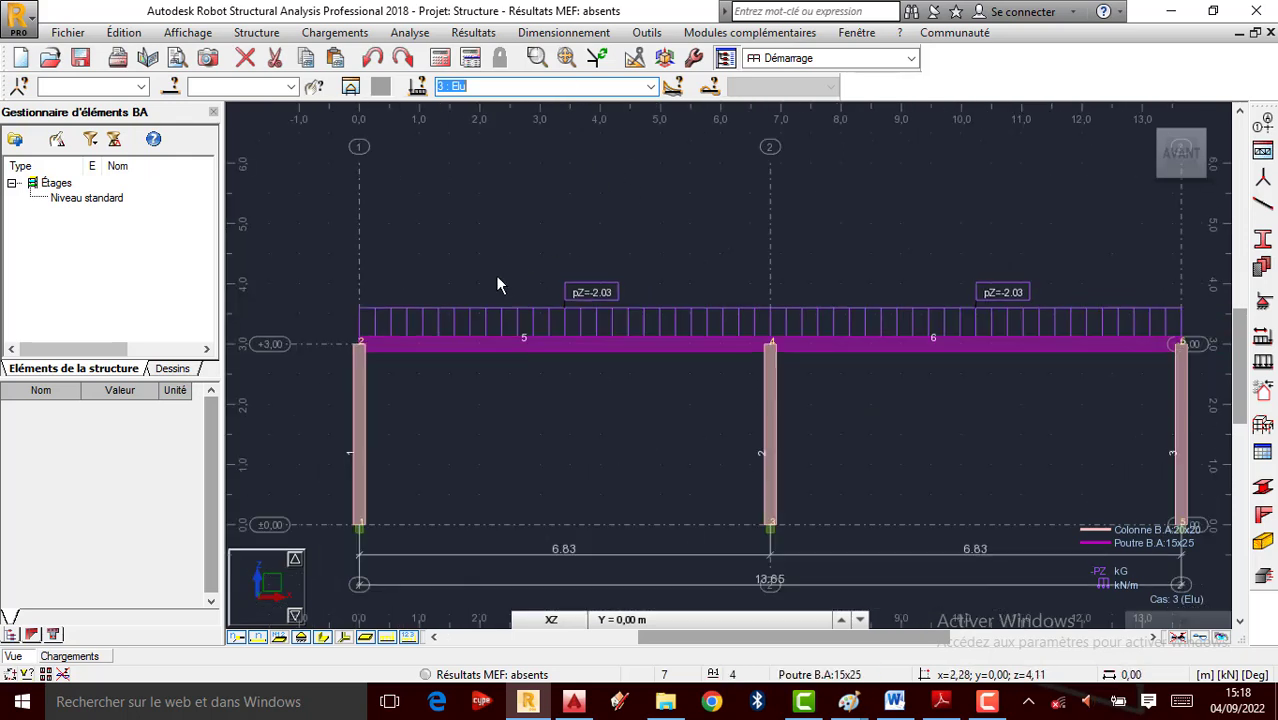
pyautogui.click(648, 86)
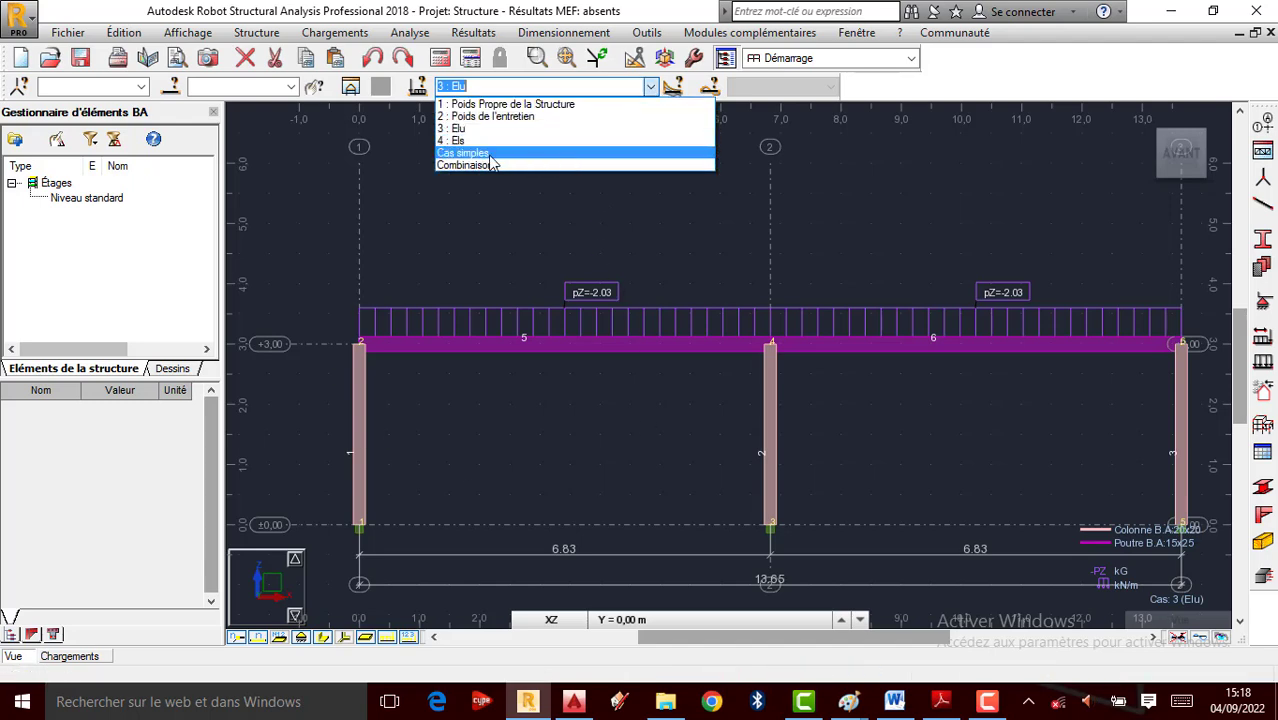
pyautogui.click(813, 272)
pyautogui.scroll(-1, 699, 262)
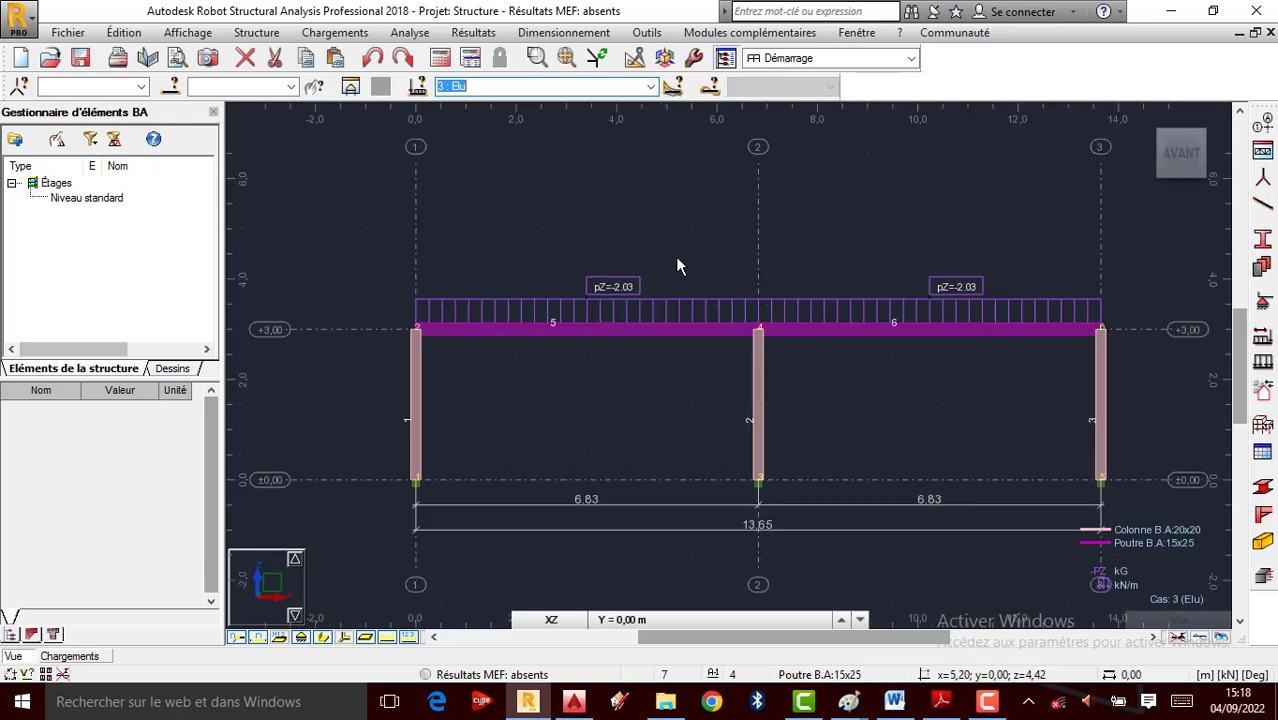
# Run Vérifier structure and confirm the report shows 0 errors and 0 warnings
pyautogui.click(410, 33)
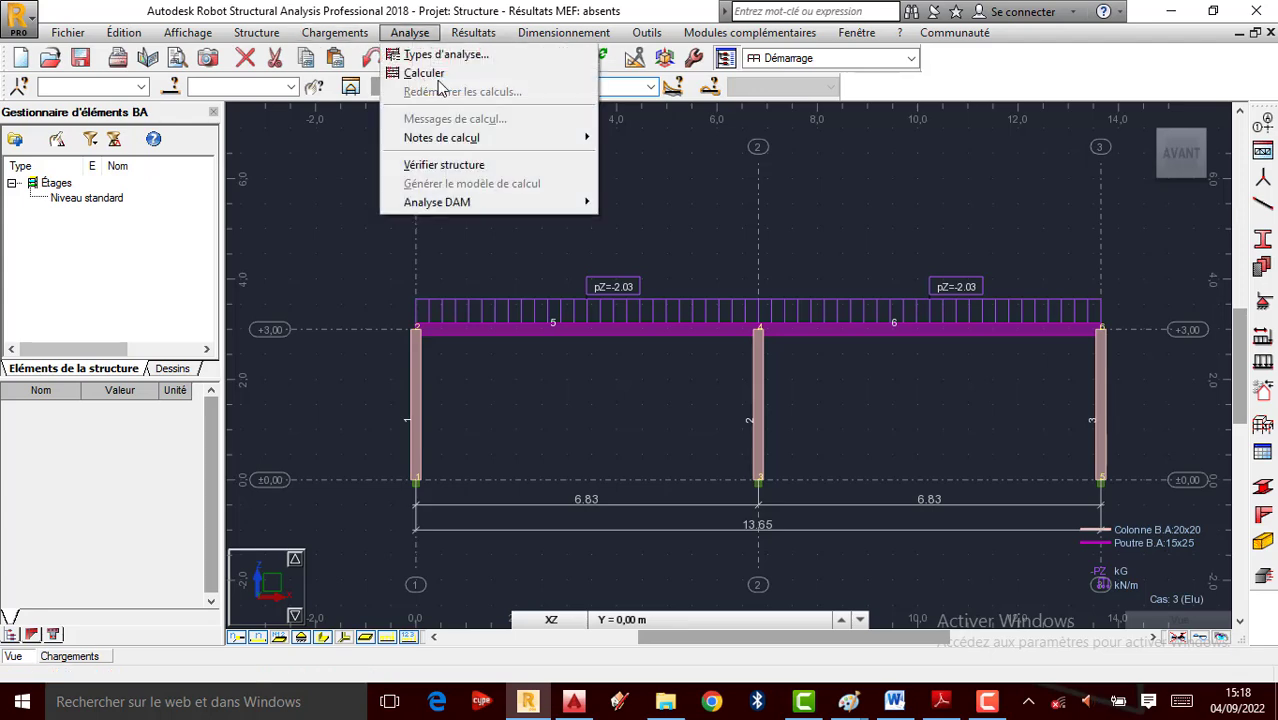
pyautogui.click(453, 165)
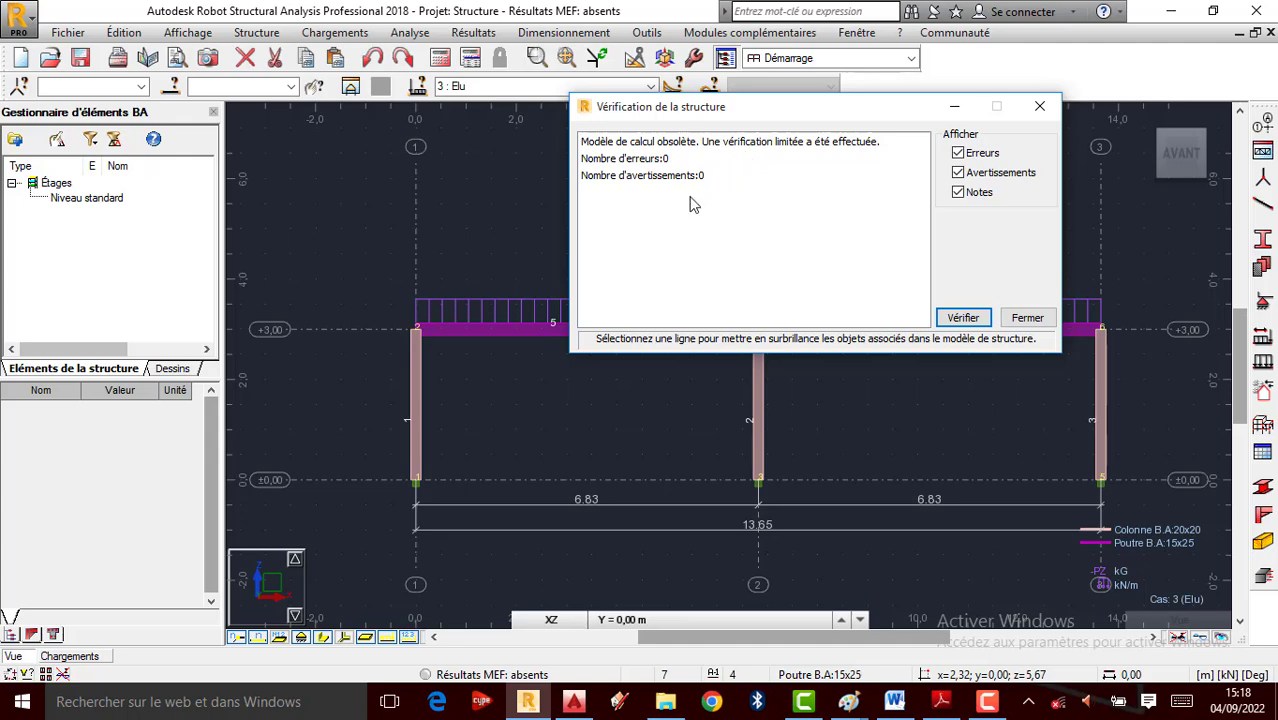
pyautogui.click(1039, 106)
pyautogui.click(706, 320)
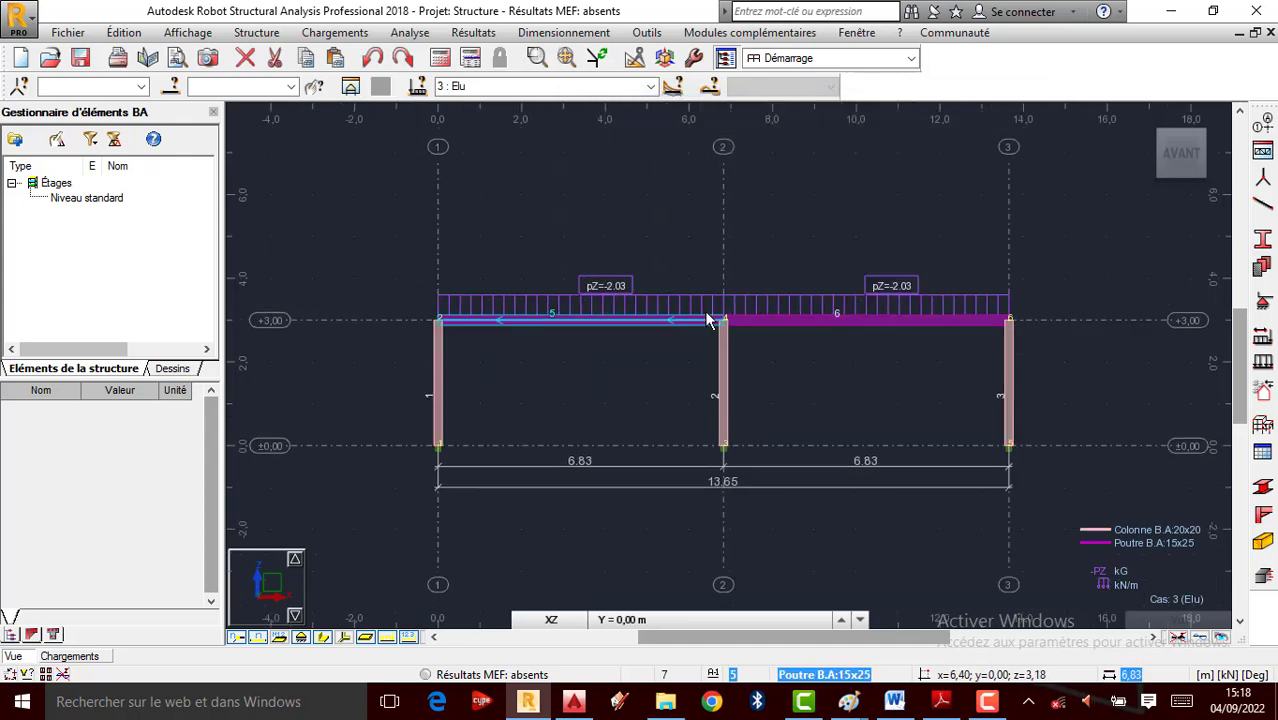
pyautogui.scroll(1, 706, 320)
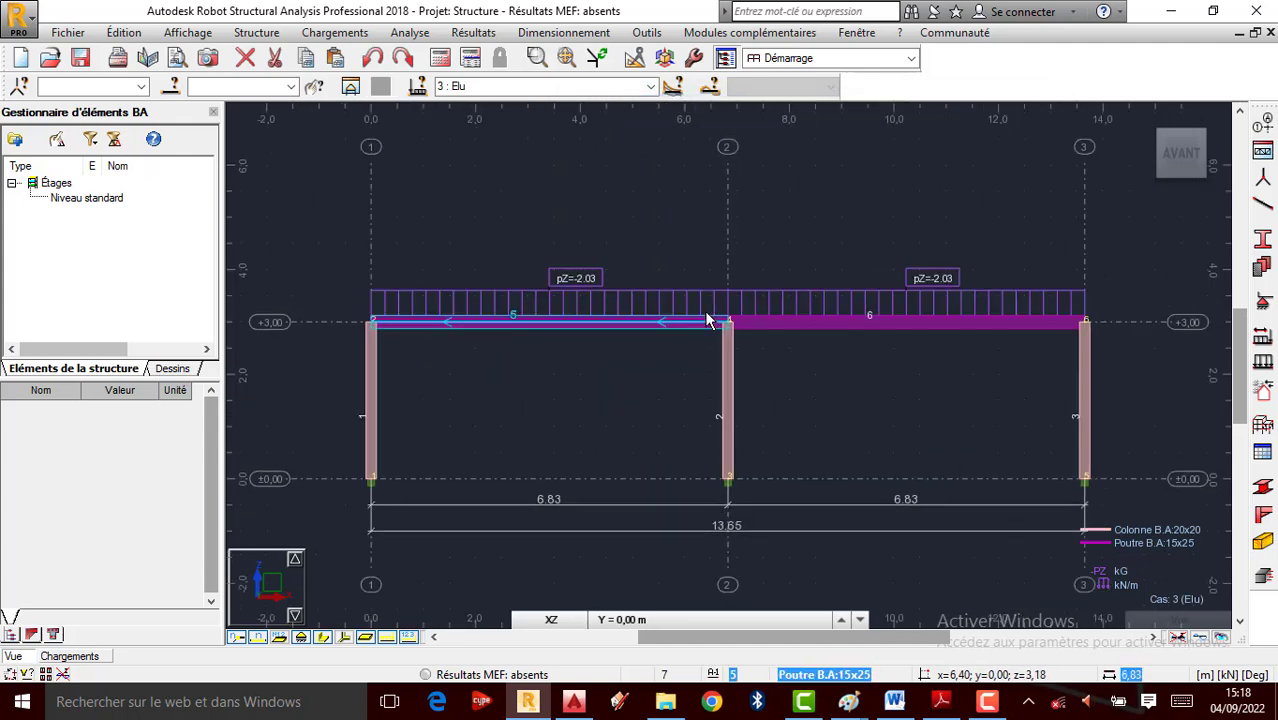
pyautogui.click(605, 339)
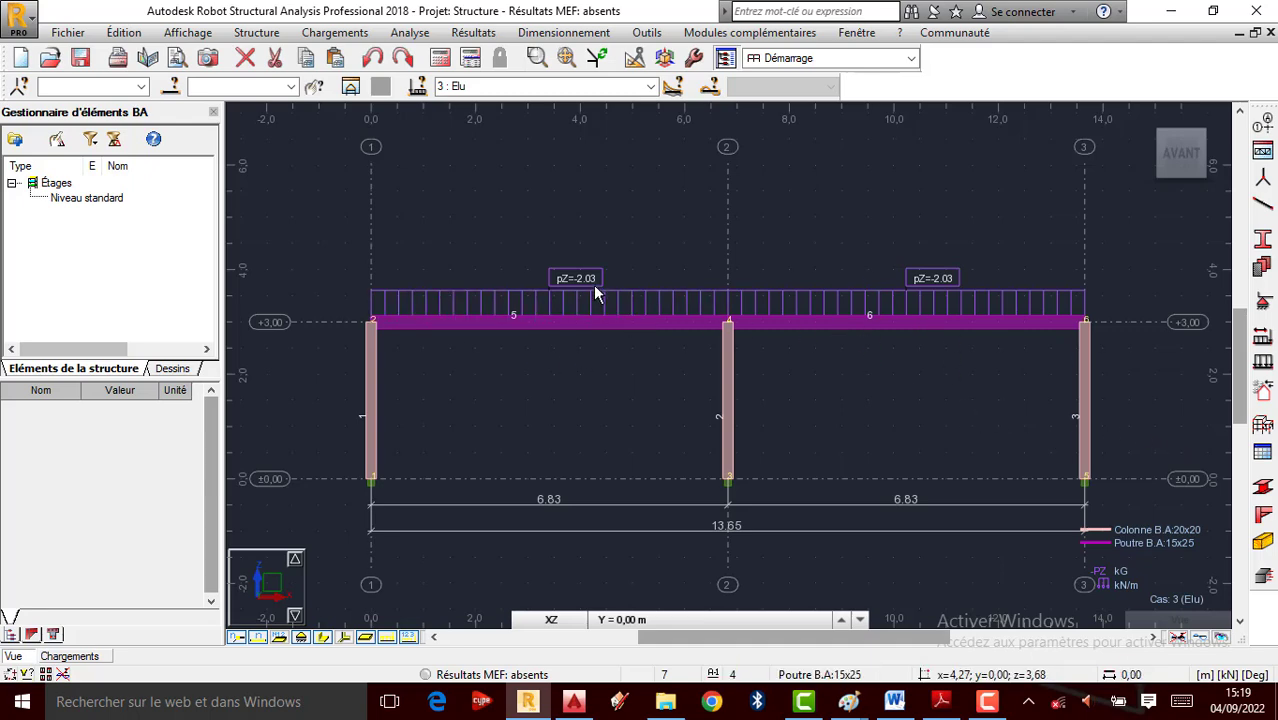
# Run the structural calculation of the frame
pyautogui.click(474, 33)
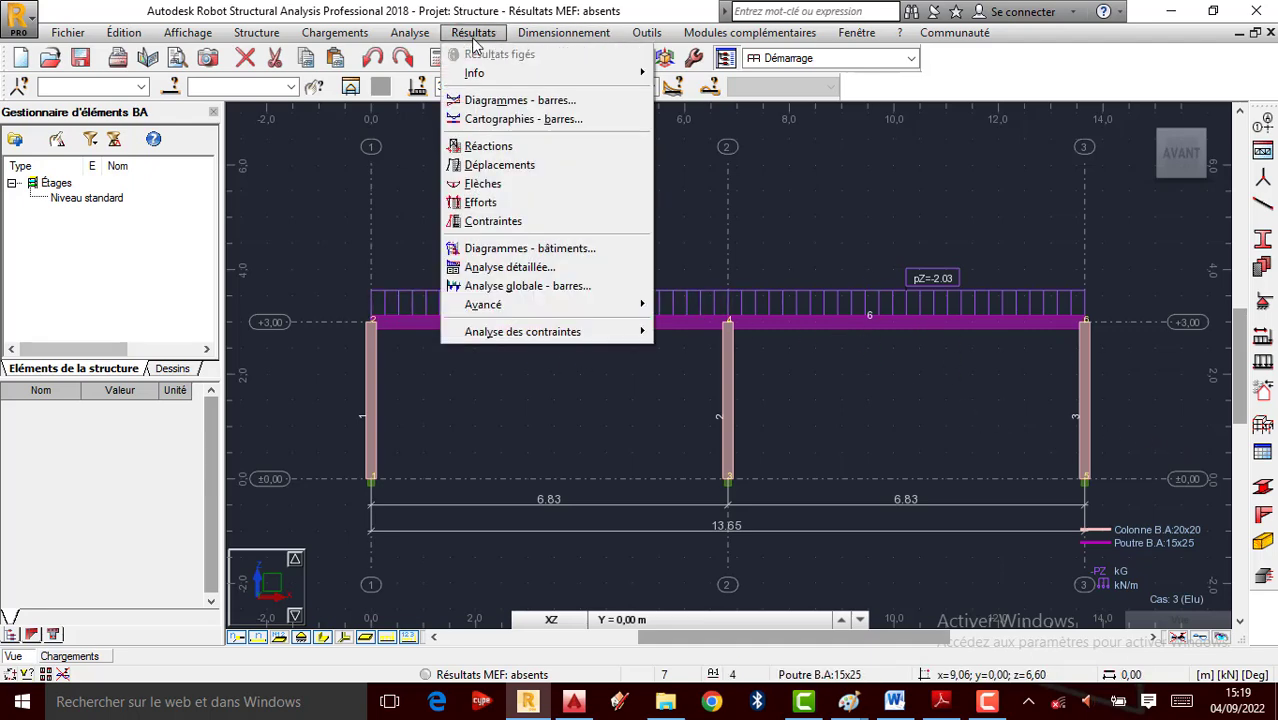
pyautogui.click(560, 101)
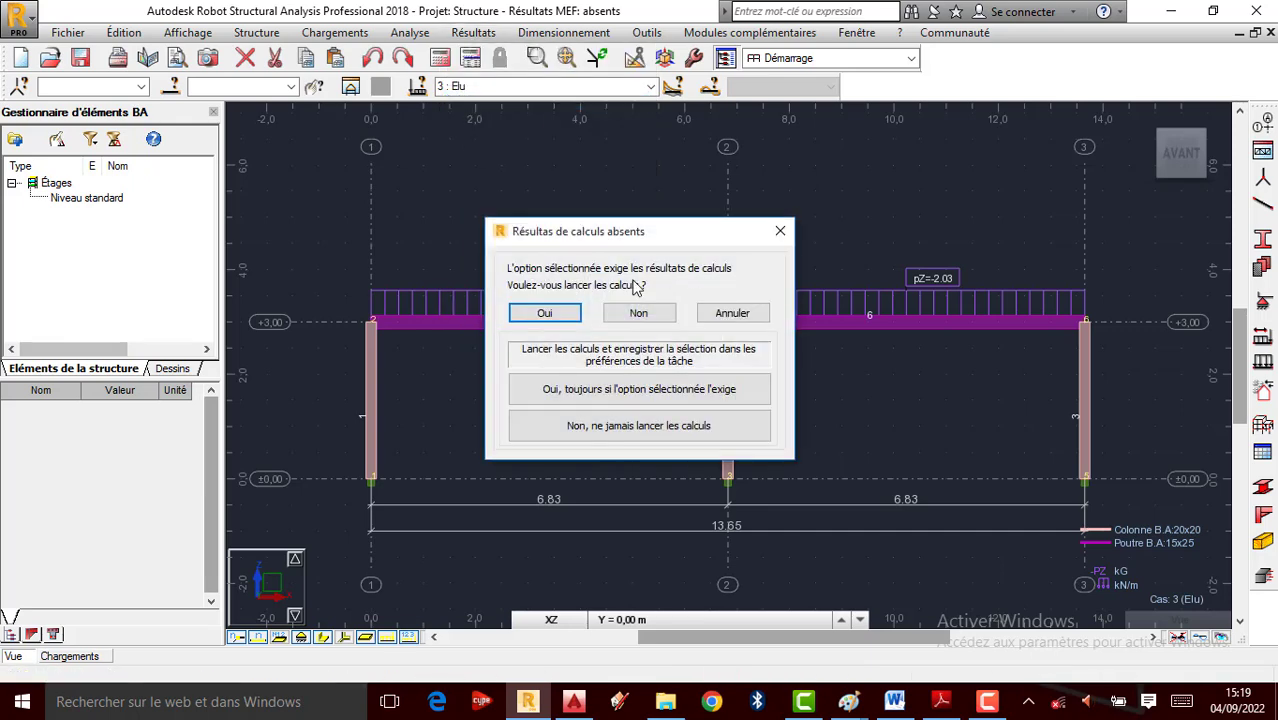
pyautogui.click(782, 233)
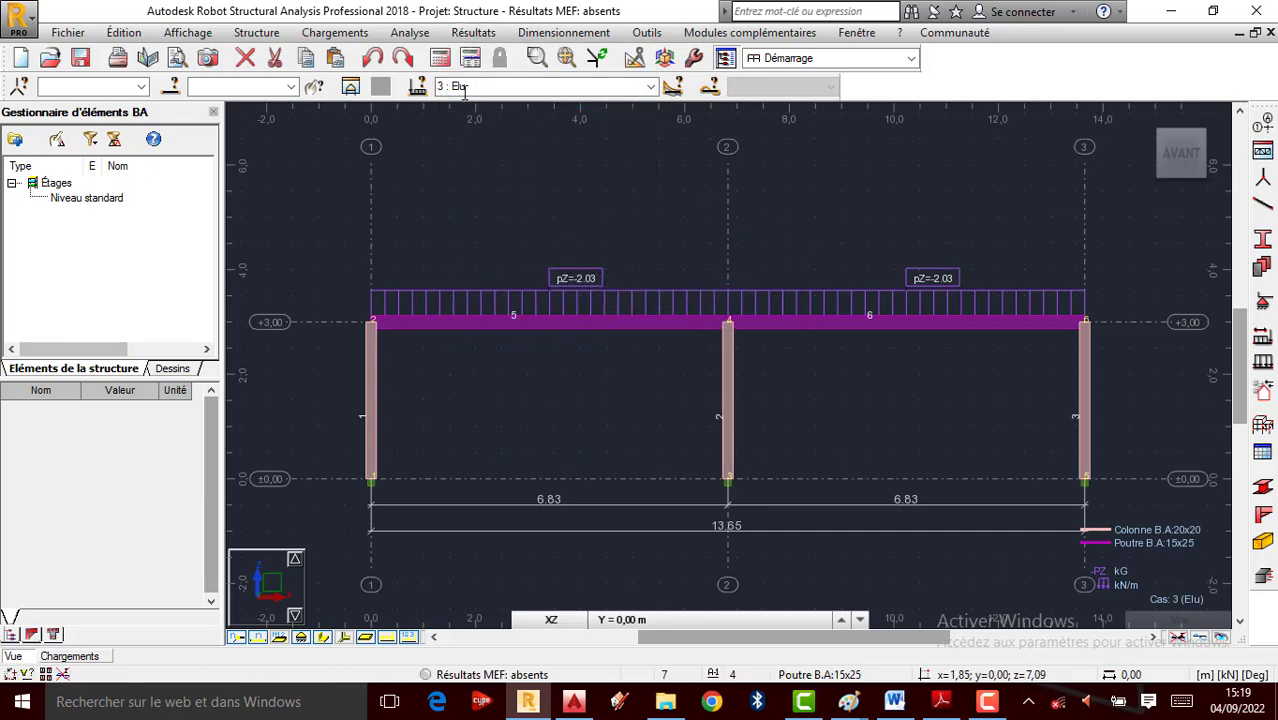
pyautogui.click(441, 59)
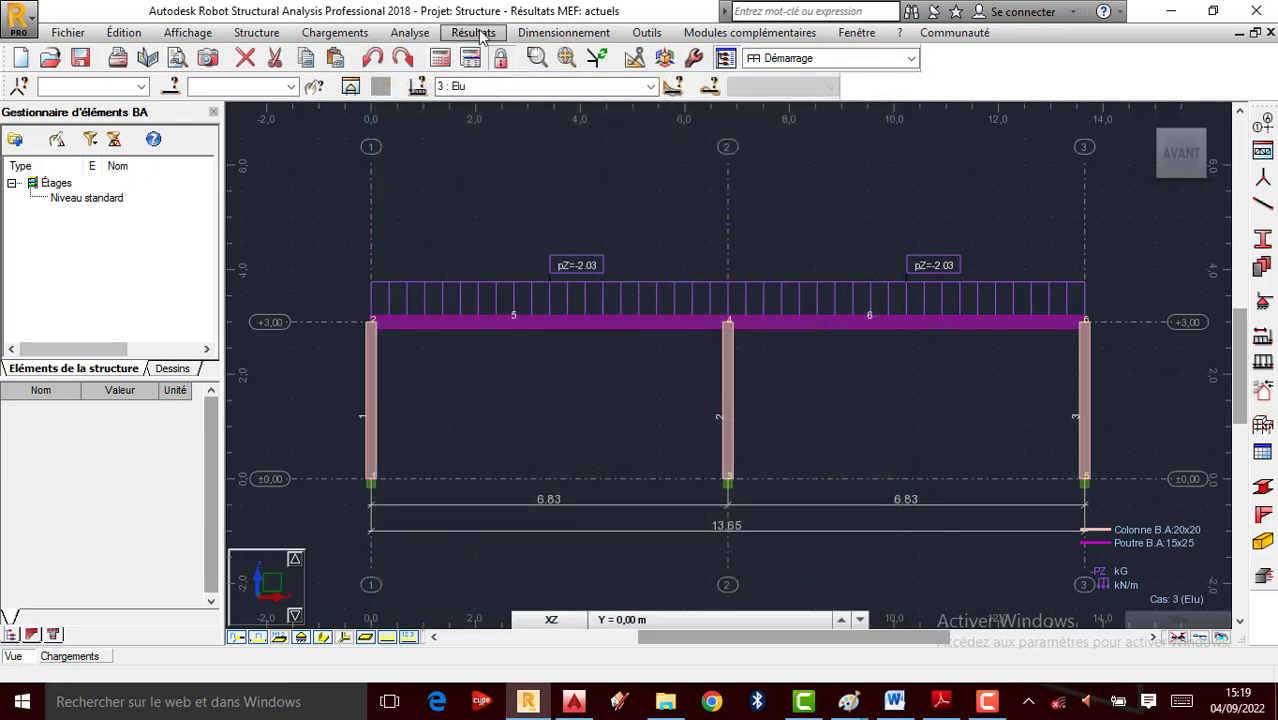
# Draw the My bending moment diagram on the frame
pyautogui.click(473, 33)
pyautogui.click(488, 100)
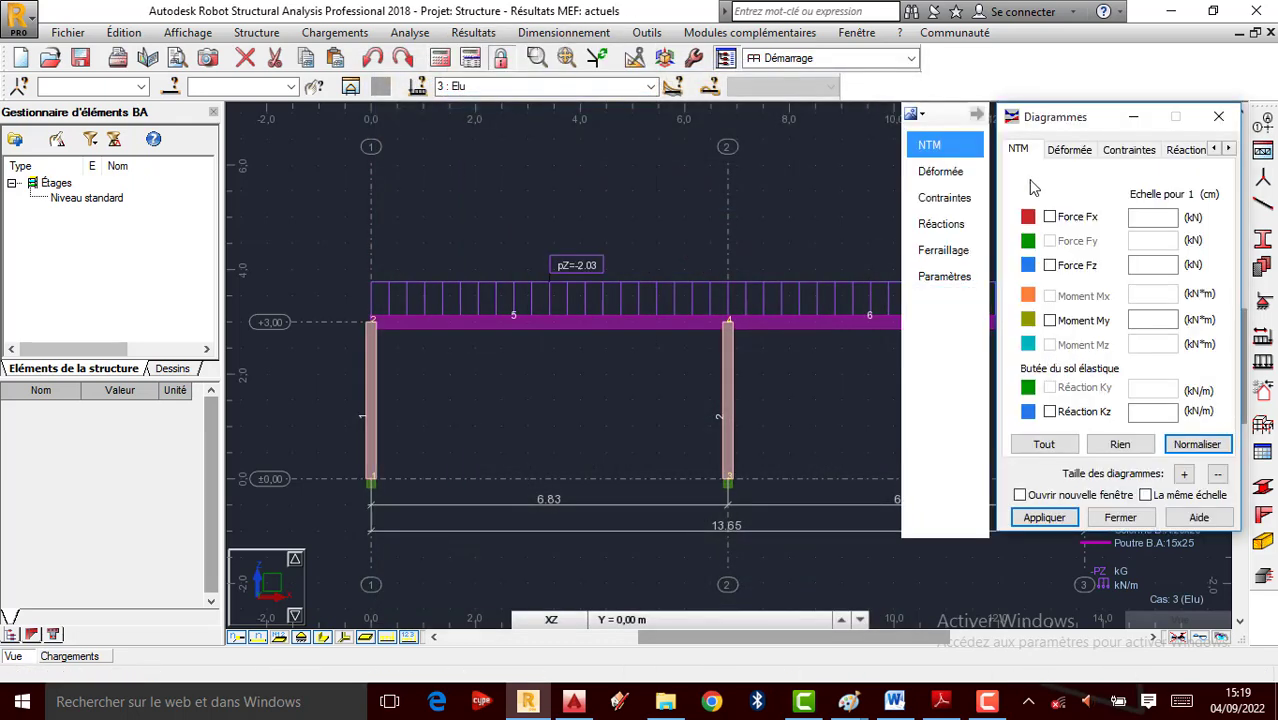
pyautogui.click(1049, 321)
pyautogui.click(1044, 517)
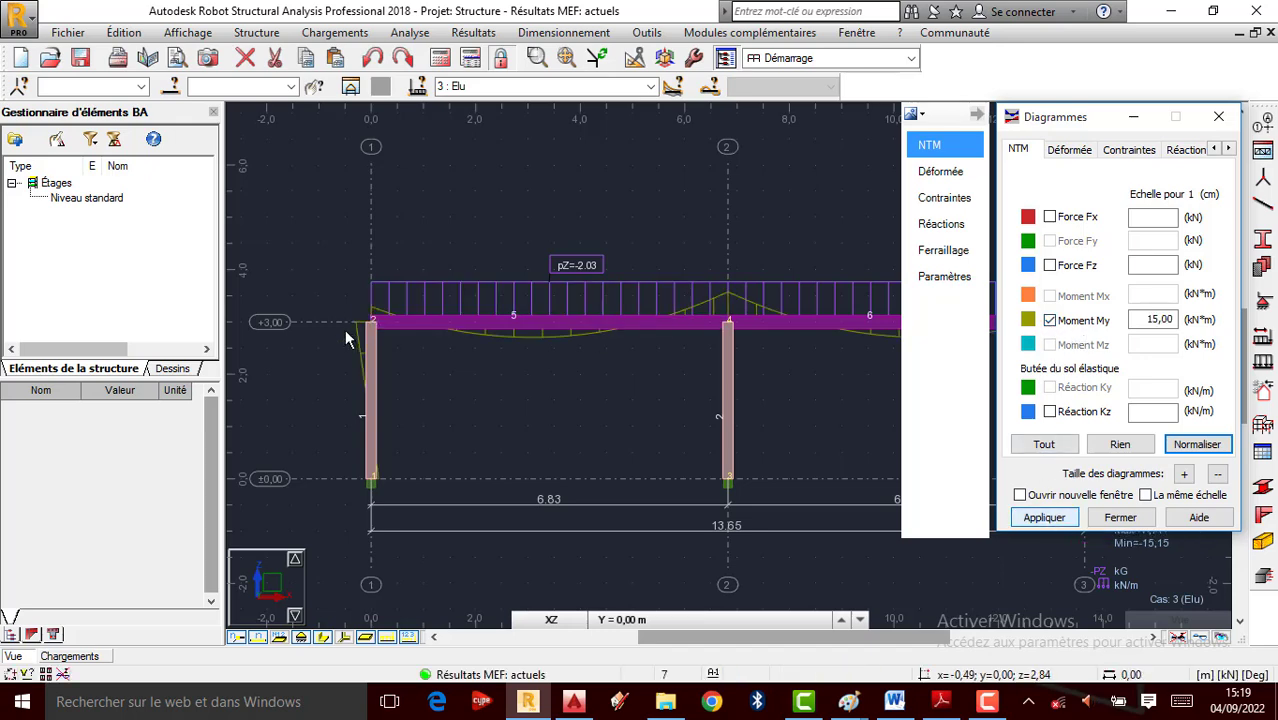
pyautogui.scroll(-2, 345, 334)
pyautogui.scroll(1, 643, 335)
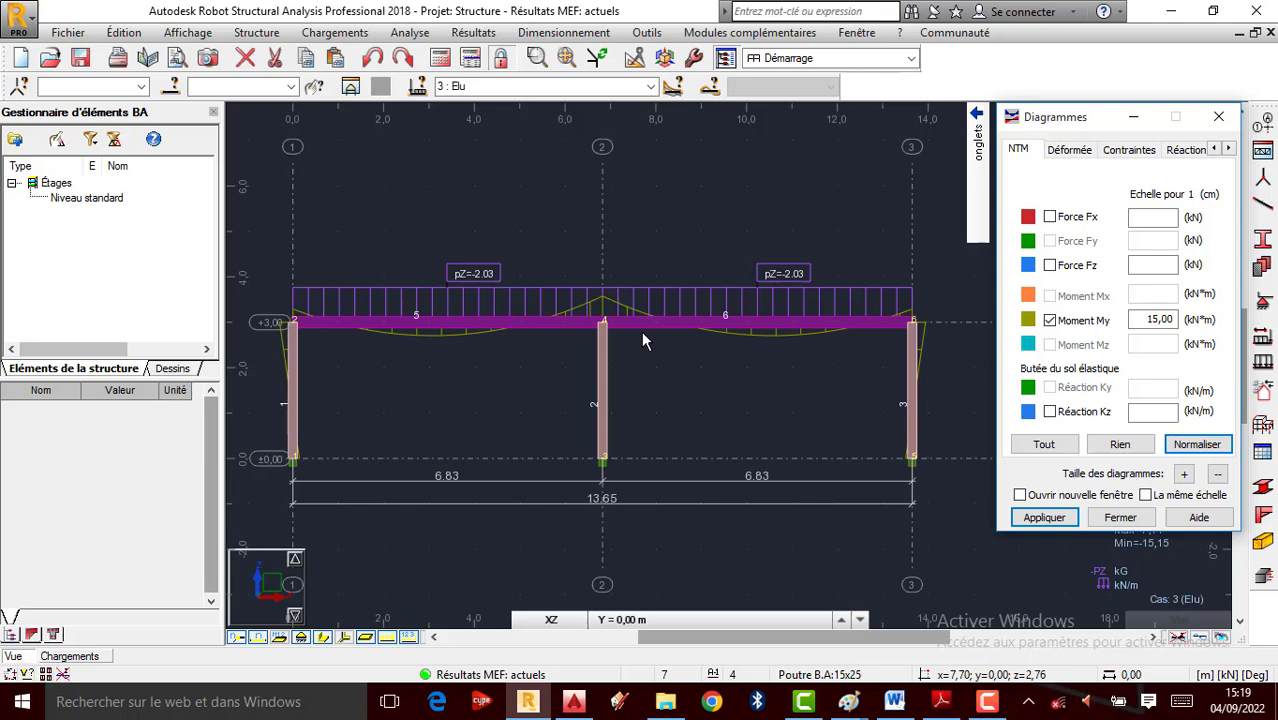
# Label the diagram with values, differentiating positive and negative, showing -15.15 and 7.77
pyautogui.click(1229, 148)
pyautogui.click(1229, 148)
pyautogui.click(1229, 148)
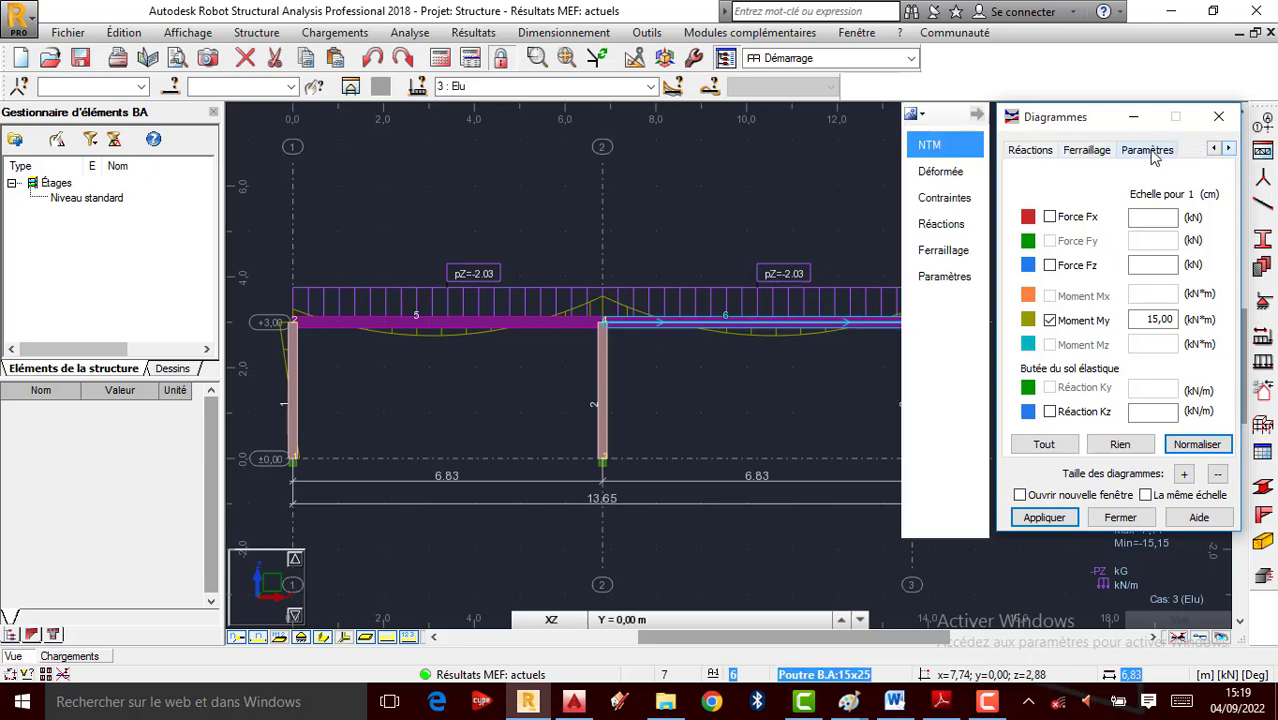
pyautogui.click(1148, 149)
pyautogui.click(1086, 236)
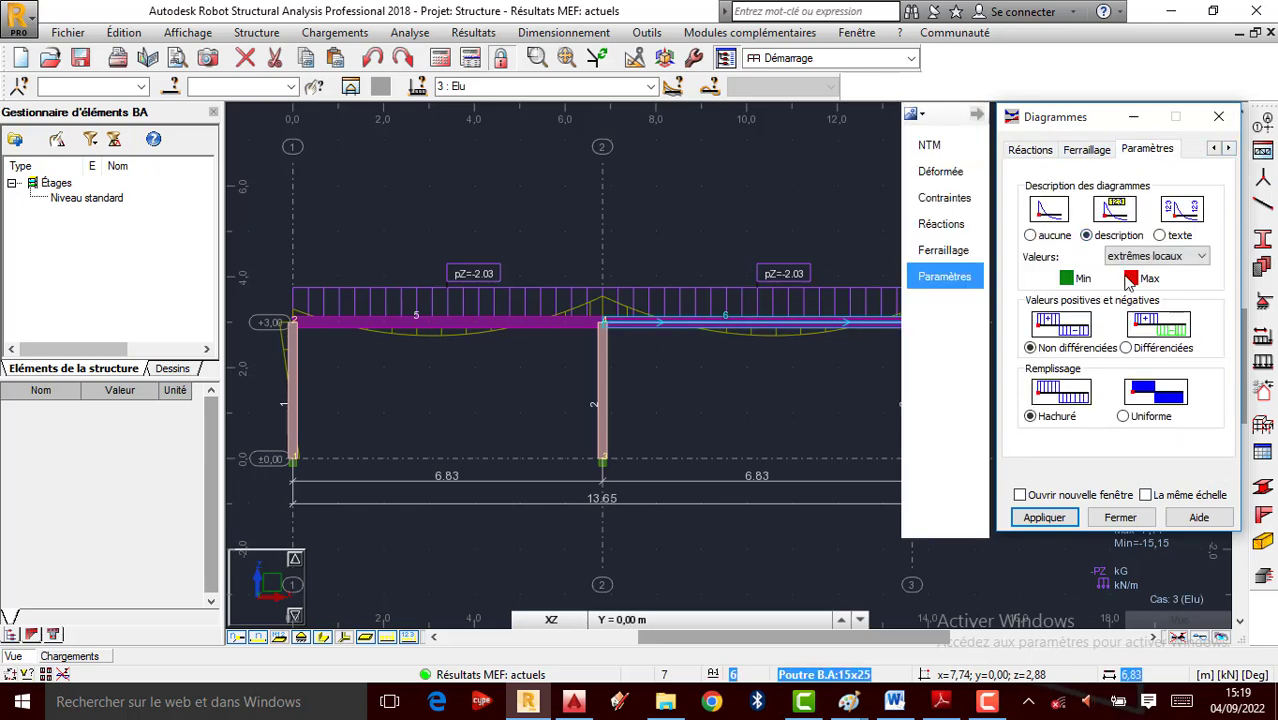
pyautogui.click(1127, 348)
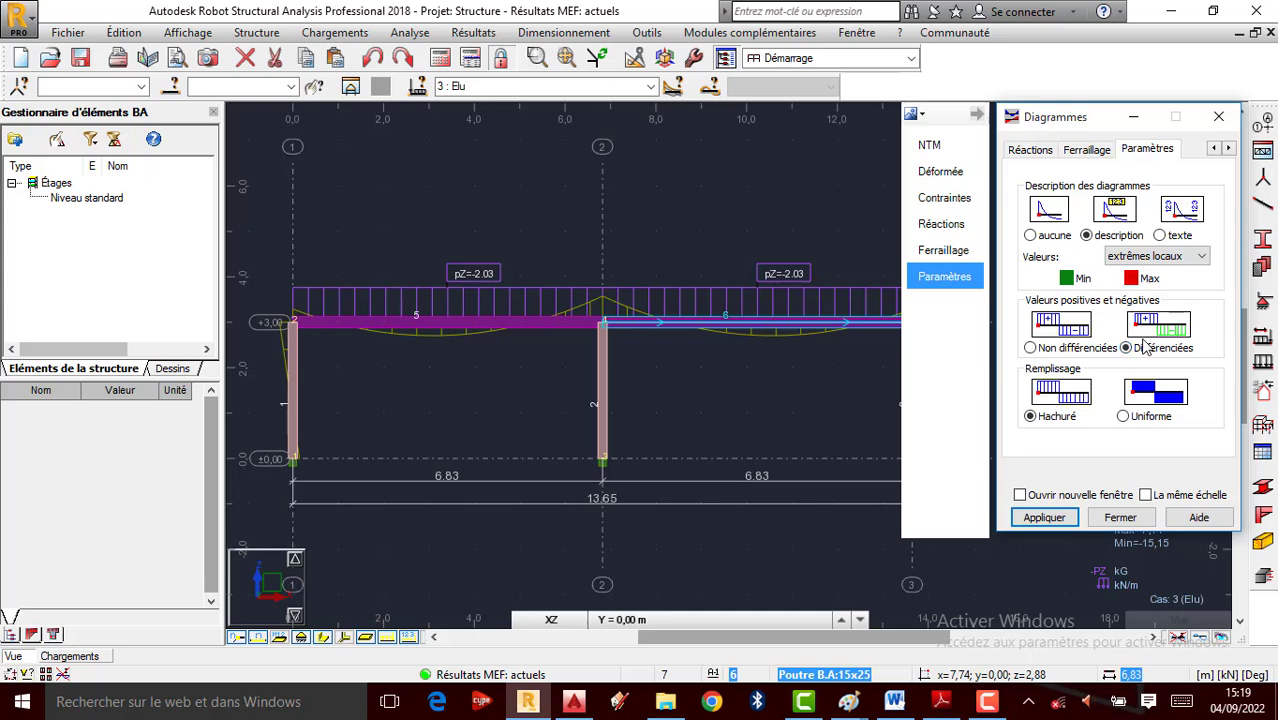
pyautogui.click(1044, 518)
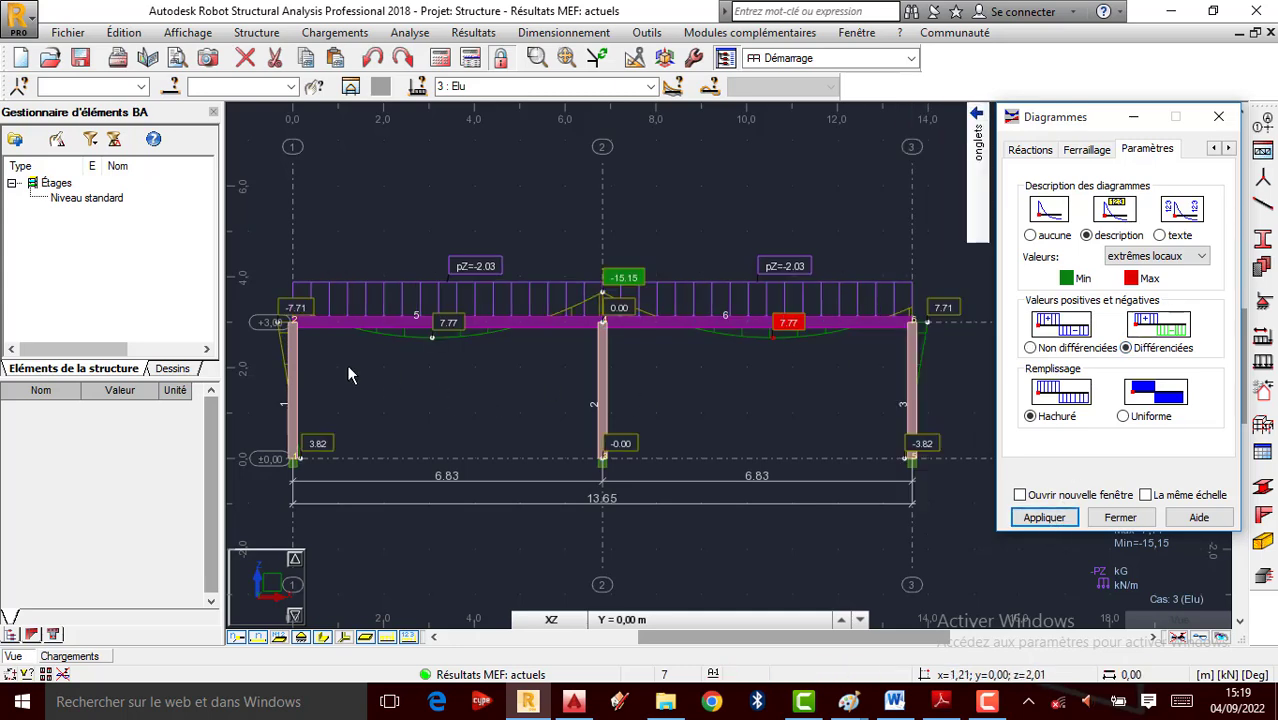
pyautogui.scroll(1, 602, 289)
pyautogui.scroll(-1, 602, 289)
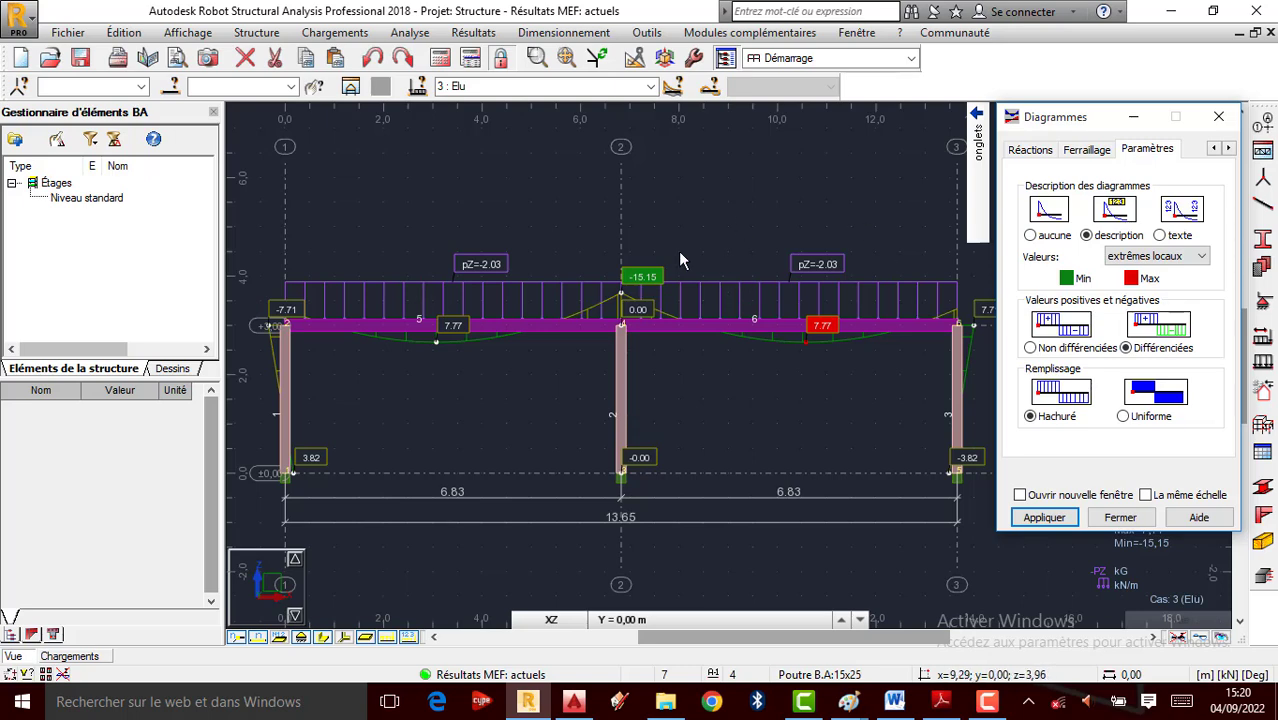
pyautogui.click(476, 33)
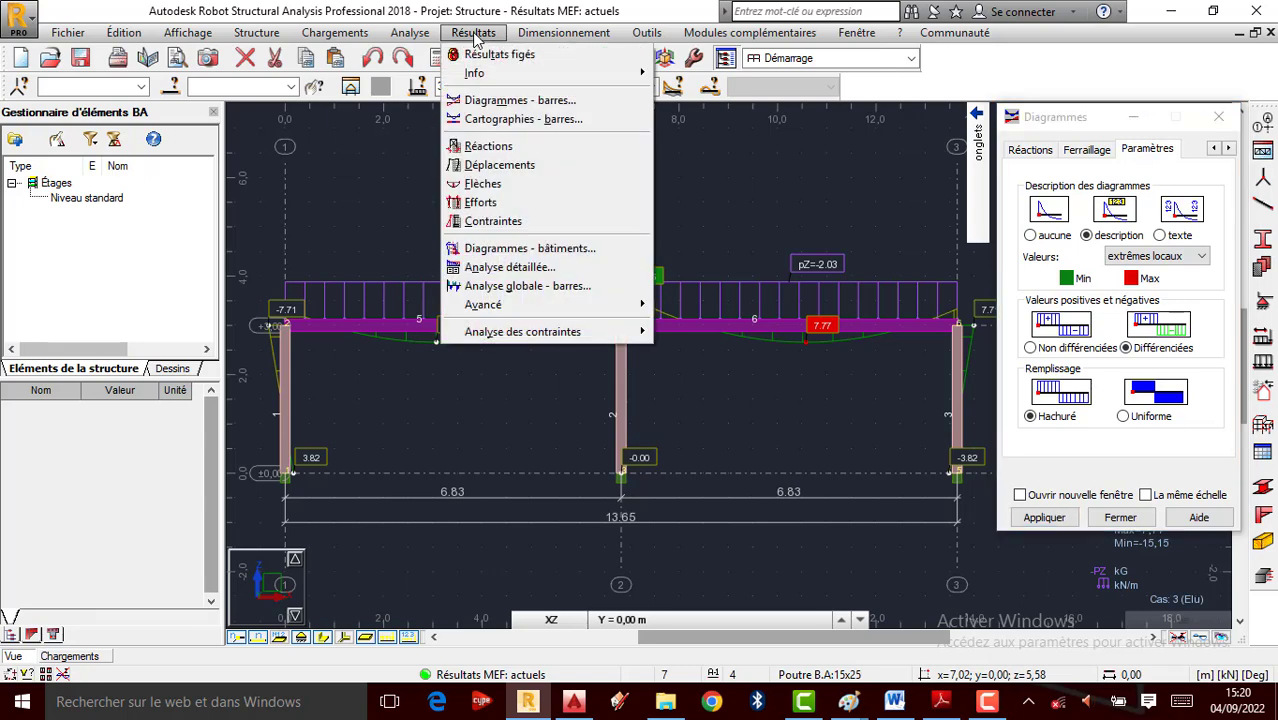
# Show the bar forces table's global extremes and select the MY column (-15,15 to 7,71 kNm)
pyautogui.click(502, 206)
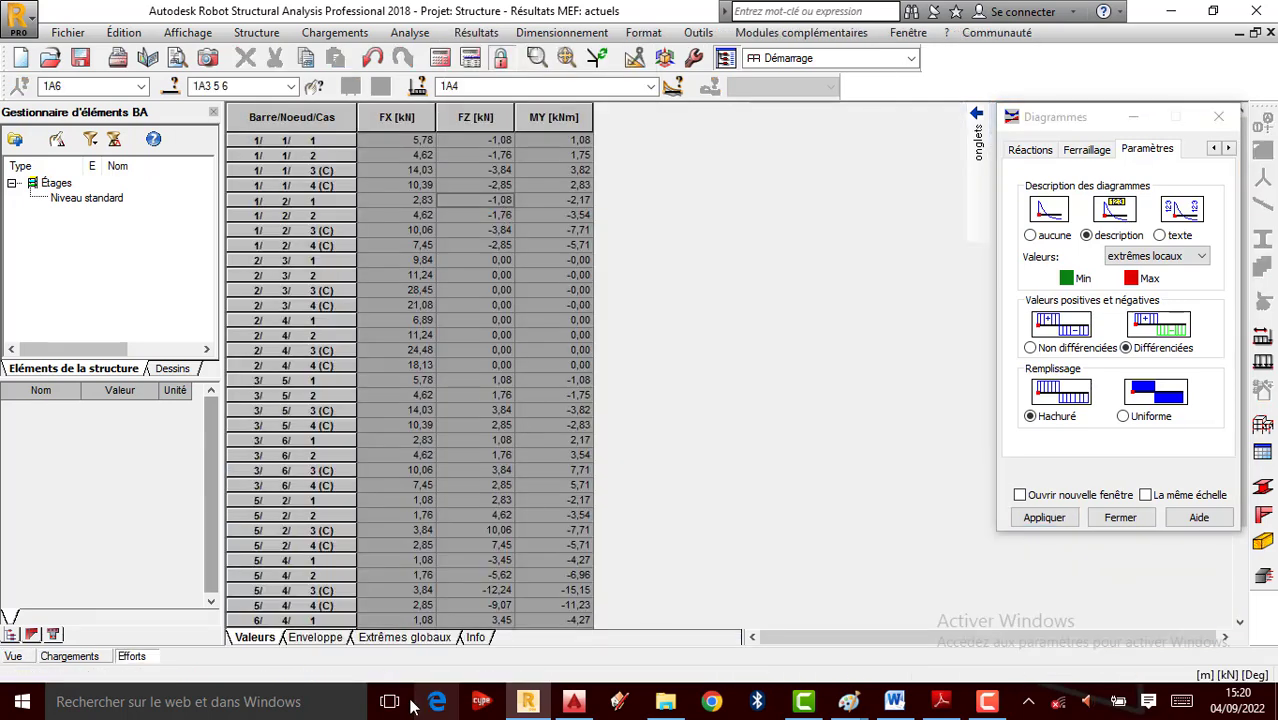
pyautogui.click(405, 637)
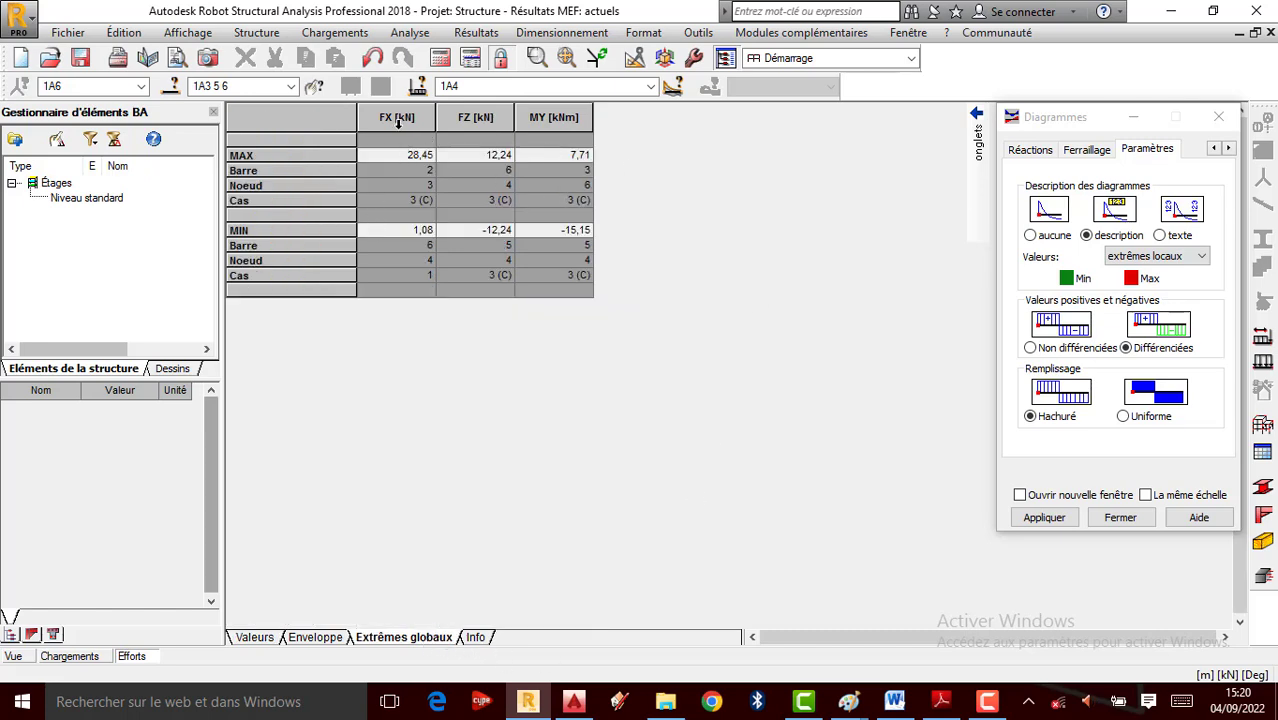
pyautogui.click(566, 117)
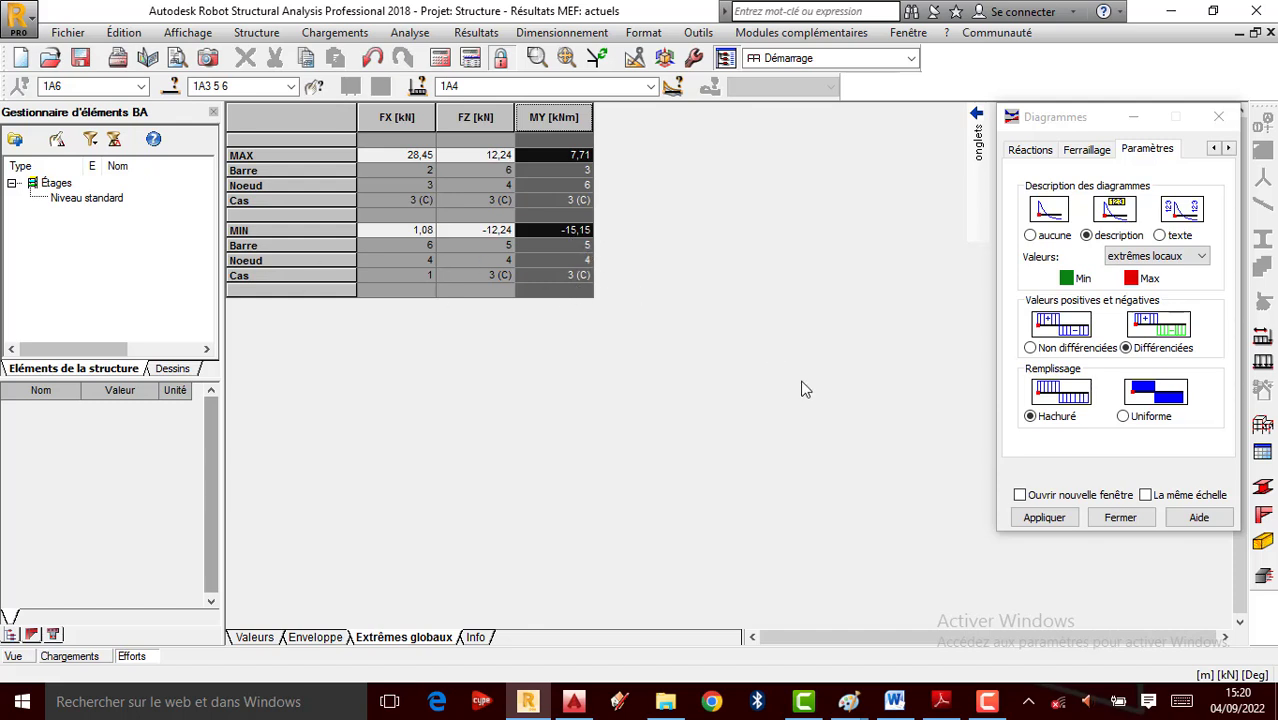
# Return from the bar forces table to the structure view of the frame
pyautogui.click(988, 702)
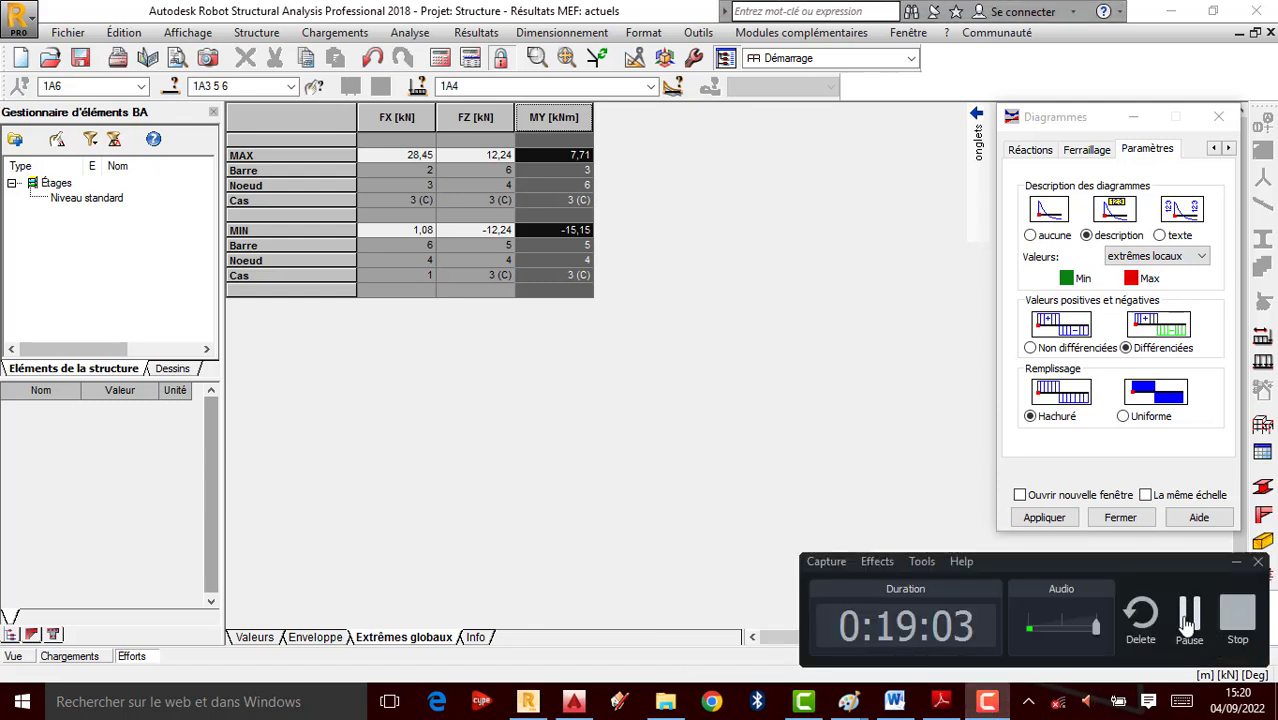
pyautogui.click(1185, 643)
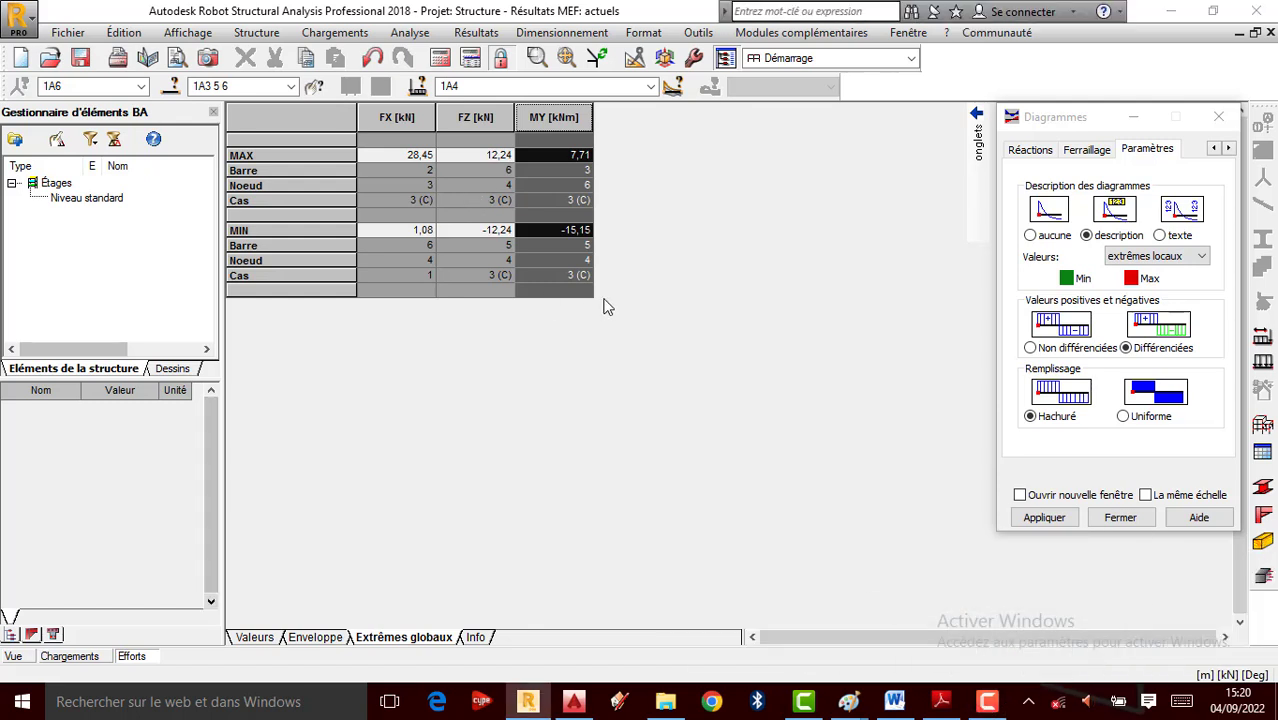
pyautogui.click(16, 657)
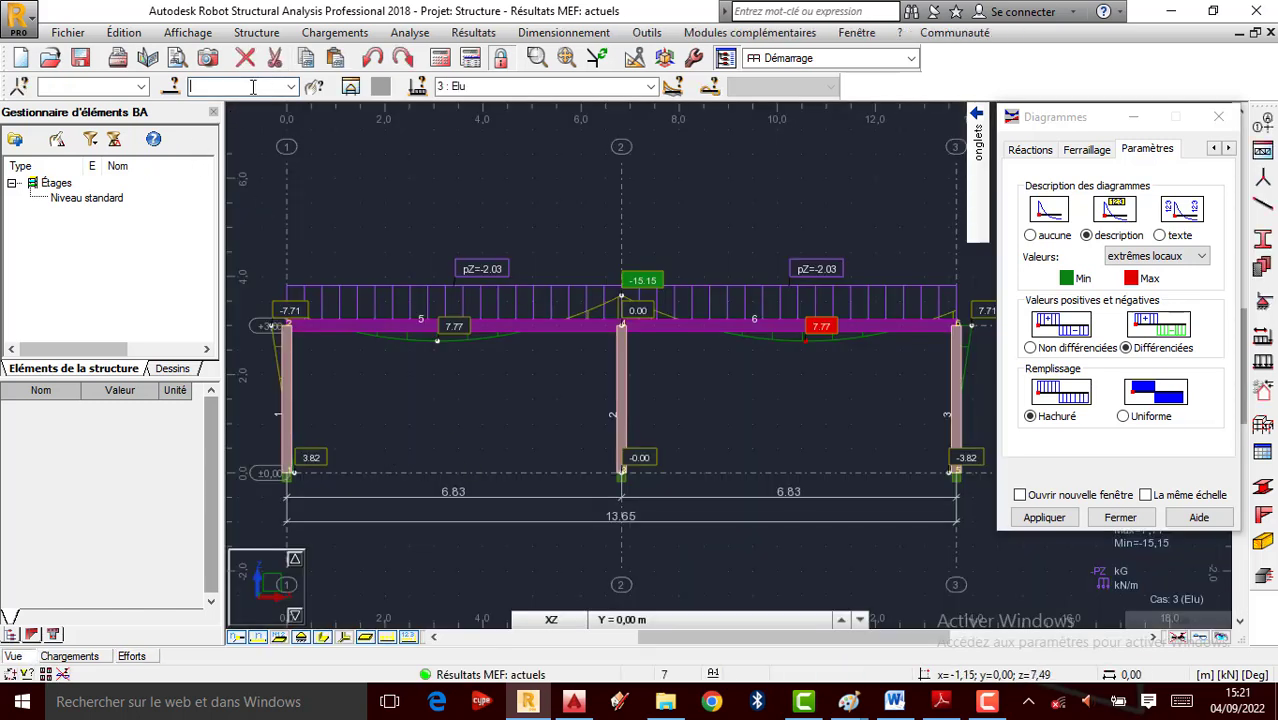
# Select beam 5 by its number and add beam 6 to the selection
pyautogui.click(253, 87)
pyautogui.write('5')
pyautogui.press('Return')
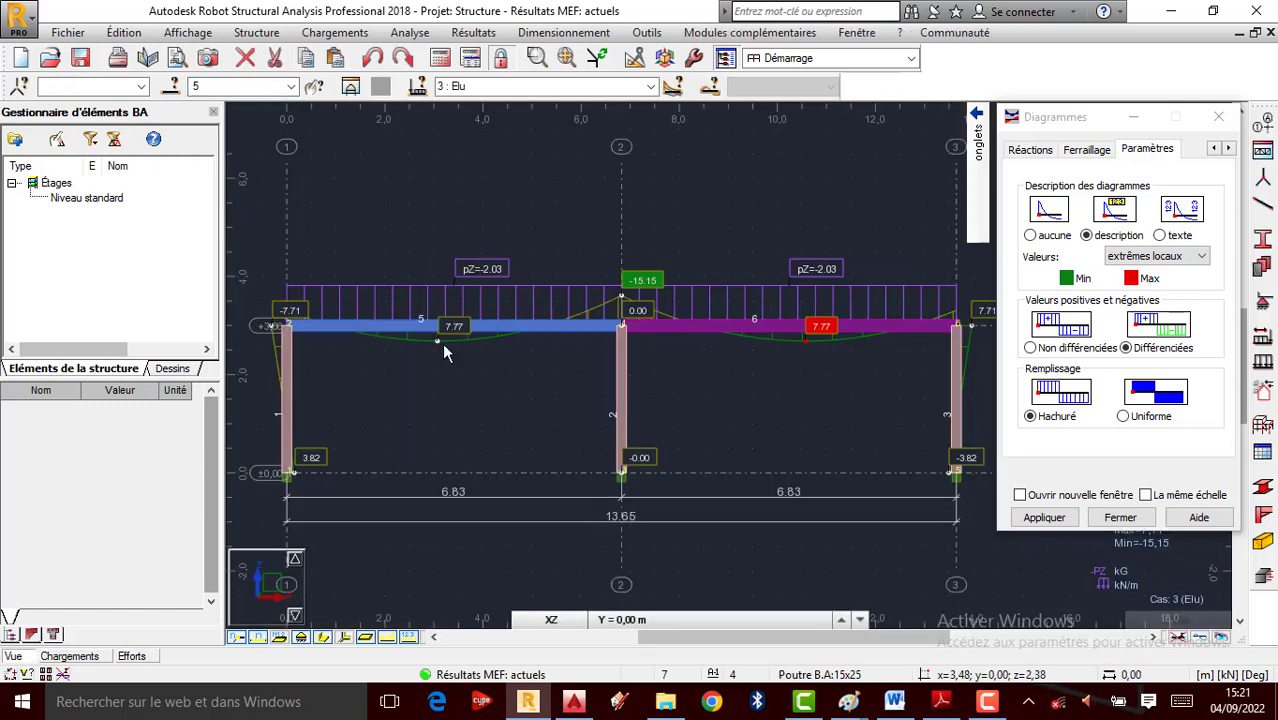
pyautogui.scroll(1, 445, 343)
pyautogui.scroll(3, 352, 324)
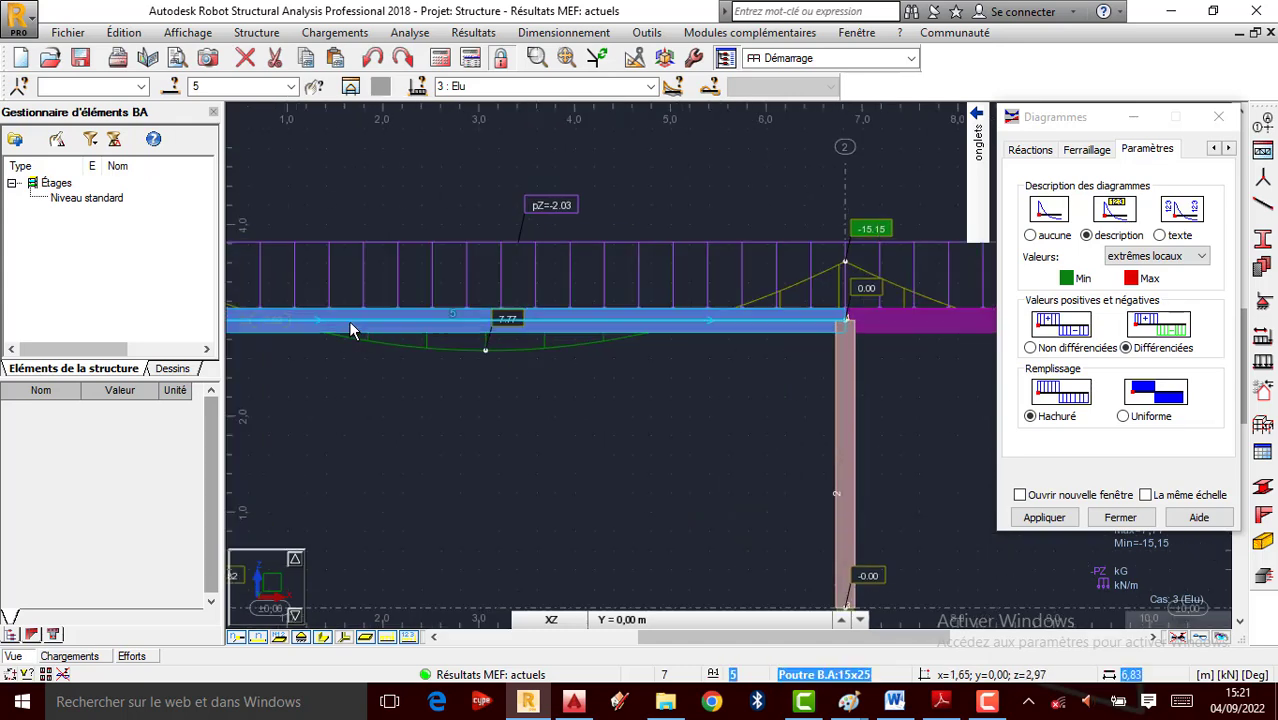
pyautogui.scroll(-2, 831, 364)
pyautogui.scroll(3, 745, 330)
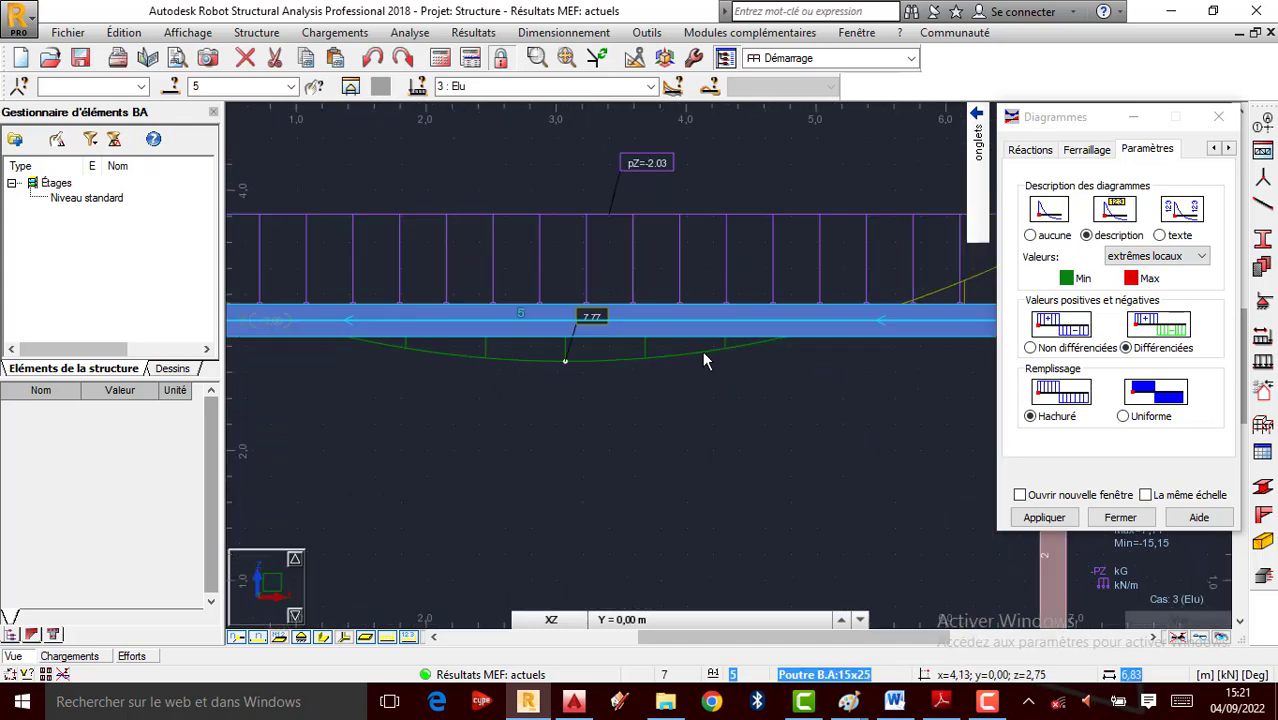
pyautogui.scroll(-3, 613, 340)
pyautogui.scroll(-2, 454, 312)
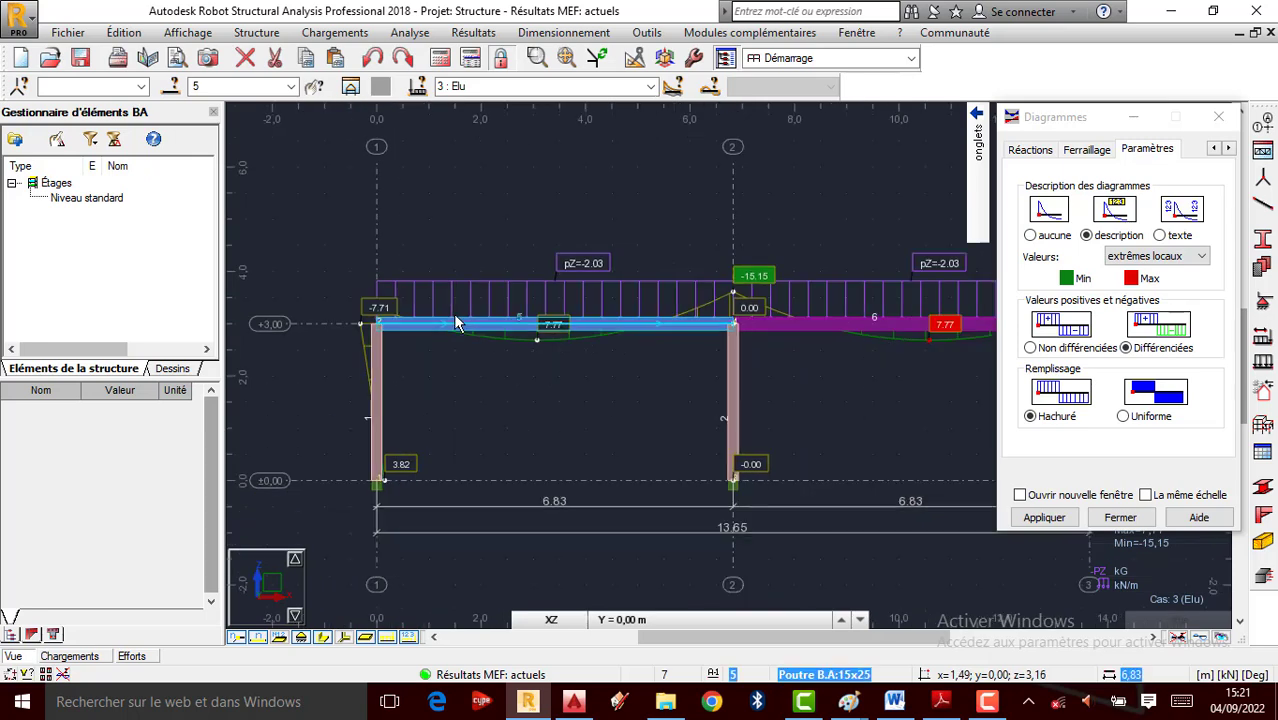
pyautogui.scroll(1, 392, 318)
pyautogui.scroll(-1, 392, 318)
pyautogui.scroll(2, 718, 346)
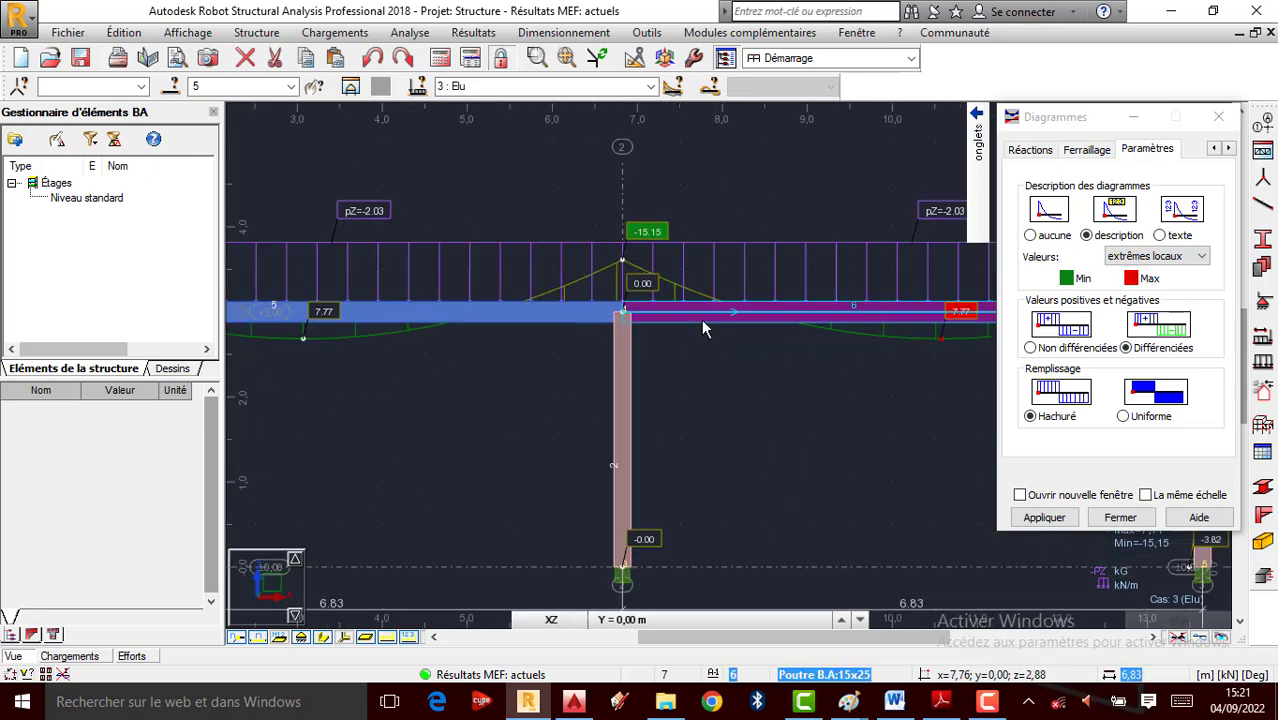
pyautogui.click(718, 326)
pyautogui.scroll(-2, 604, 389)
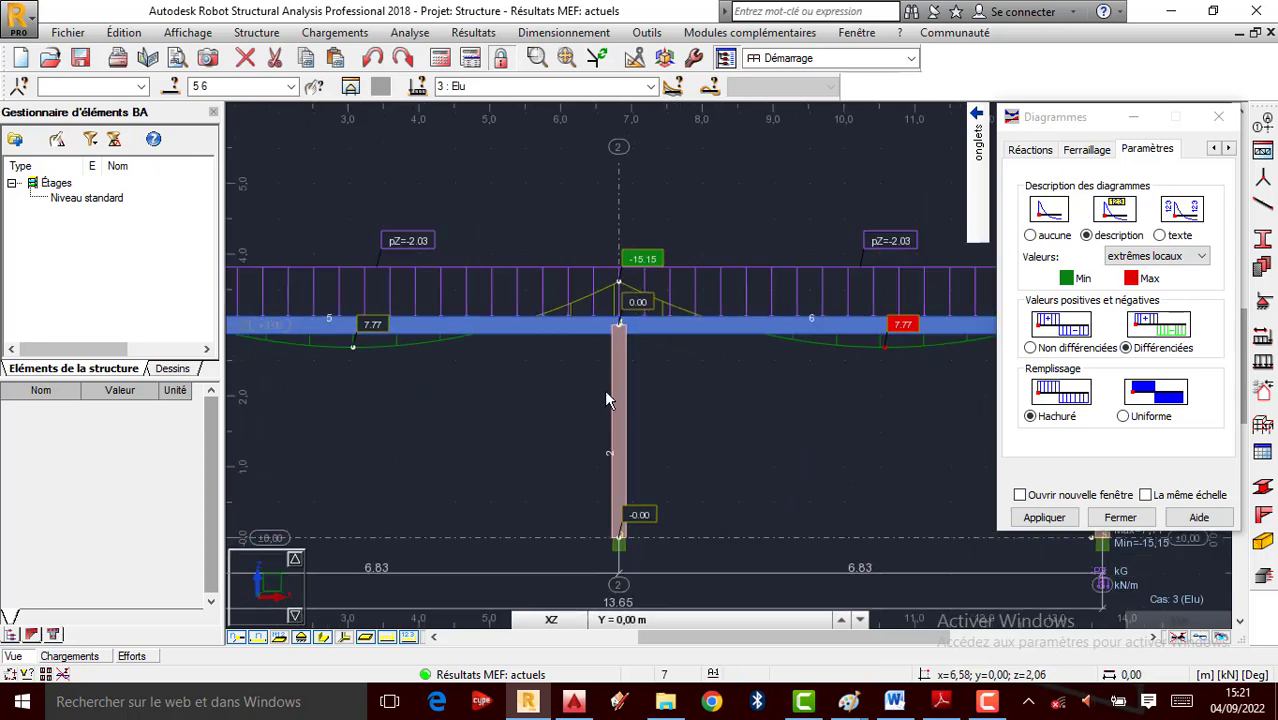
pyautogui.scroll(1, 648, 355)
pyautogui.click(565, 34)
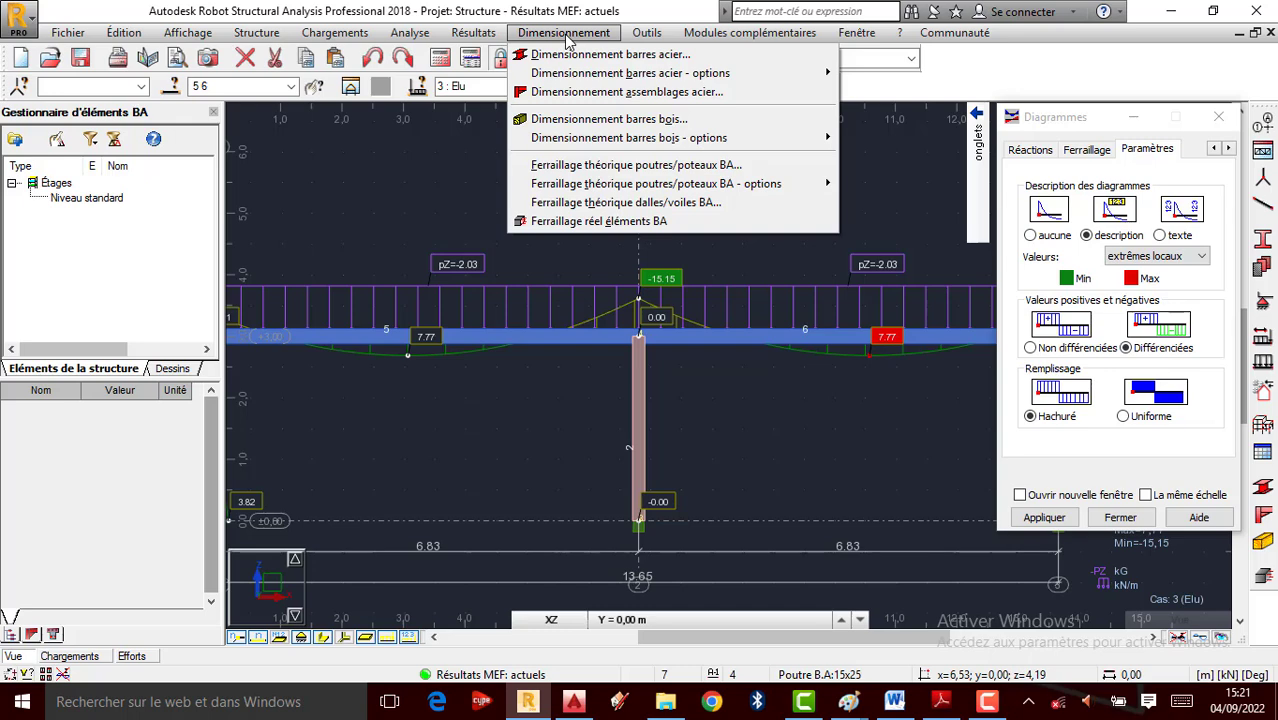
# Launch actual RC reinforcement design (Ferraillage réel) for beams 5–6 with only the ELU combination
pyautogui.click(602, 228)
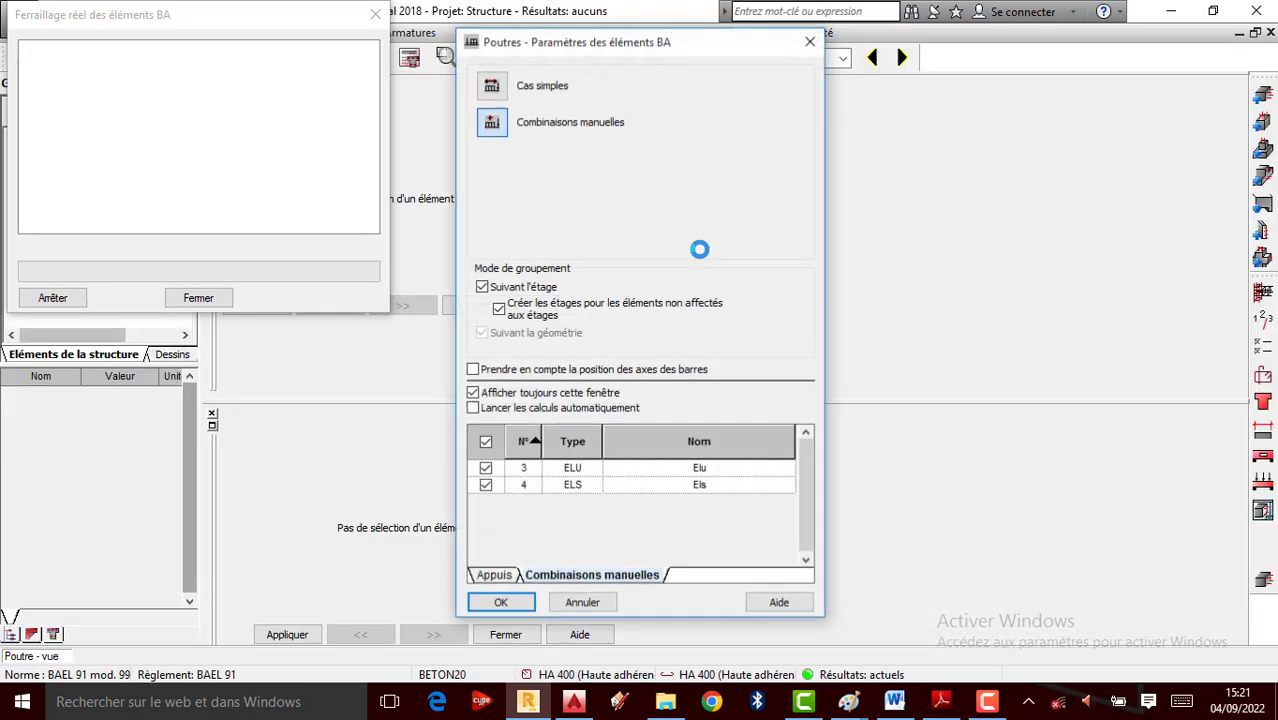
pyautogui.click(486, 485)
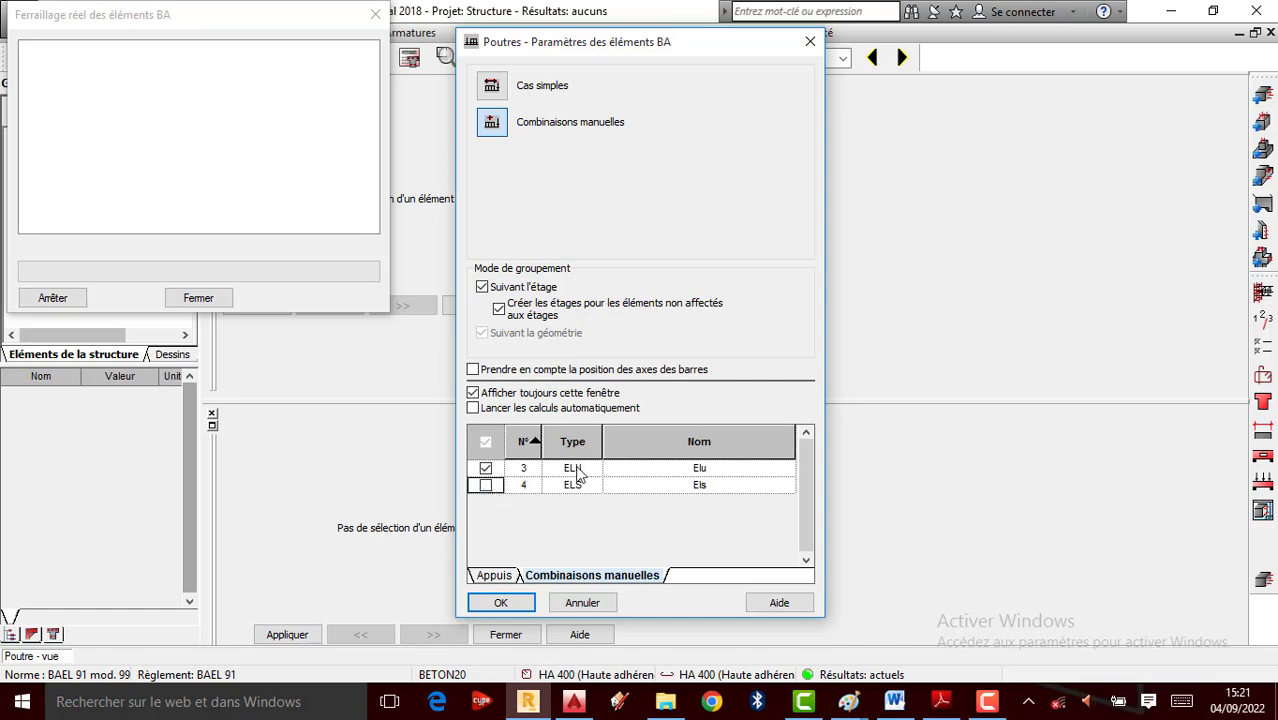
pyautogui.click(500, 602)
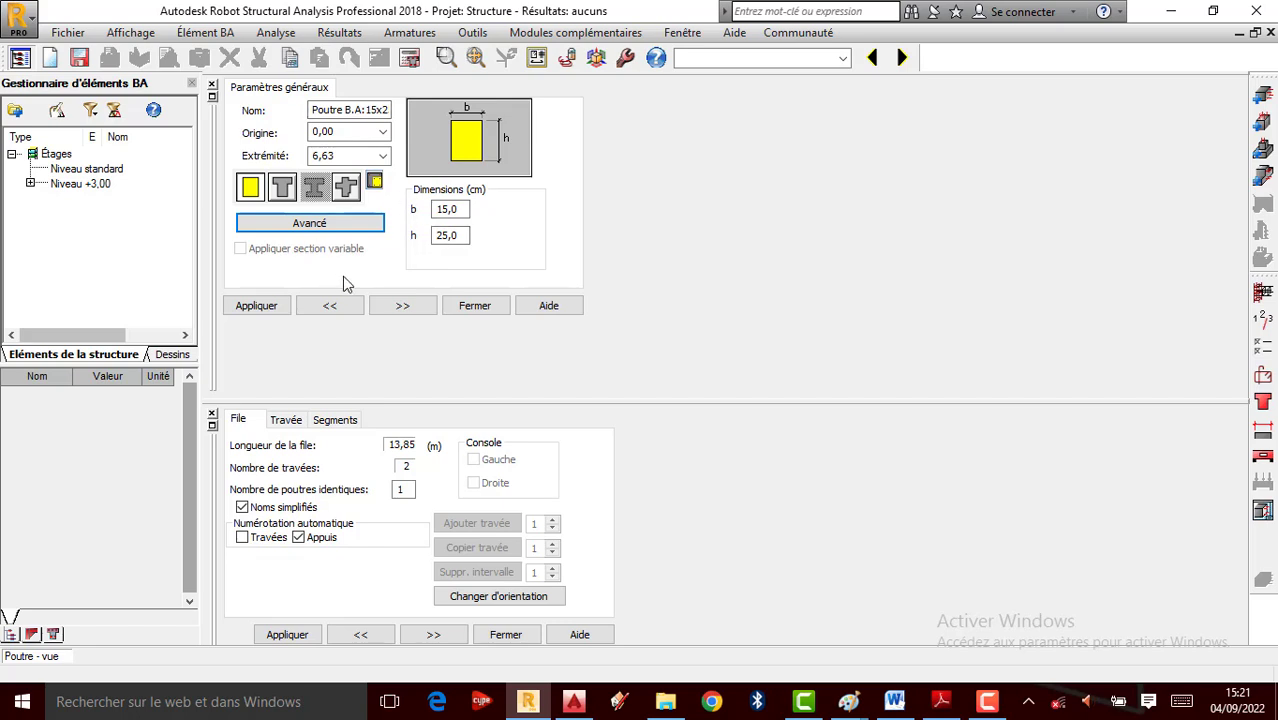
# Make the right support of span P1 sliding (glissant) and apply it
pyautogui.click(213, 95)
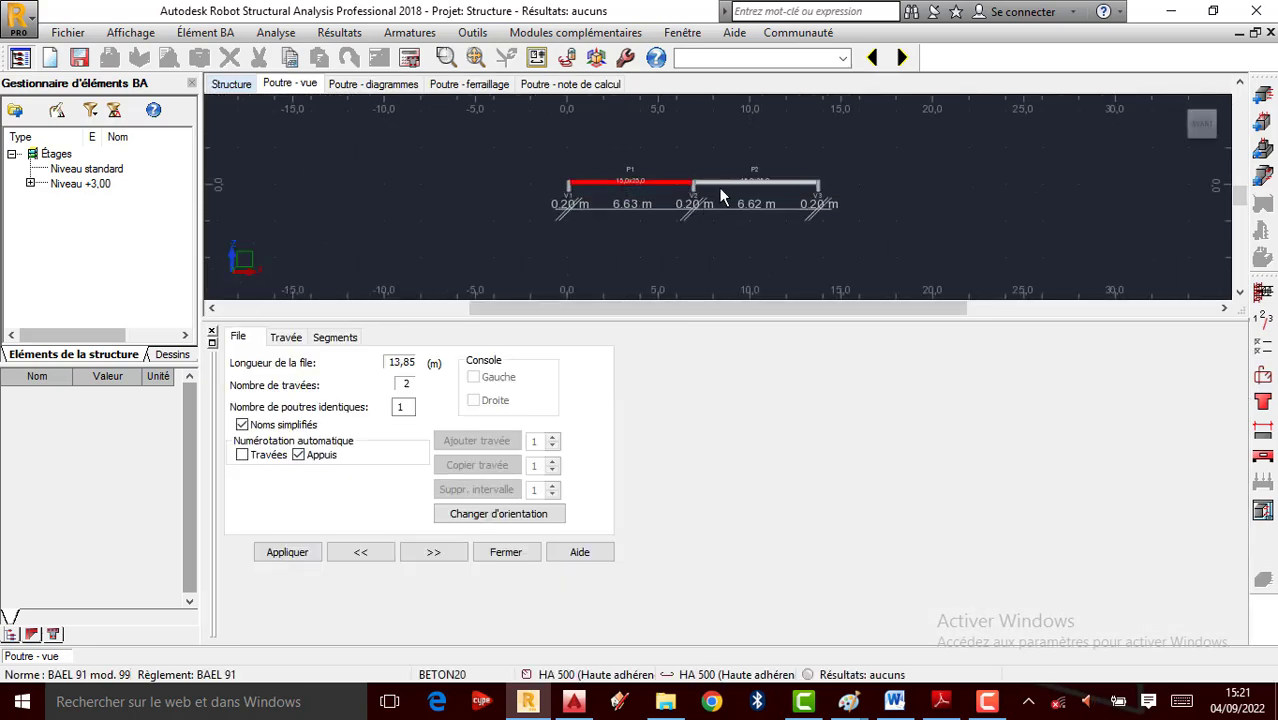
pyautogui.scroll(2, 718, 187)
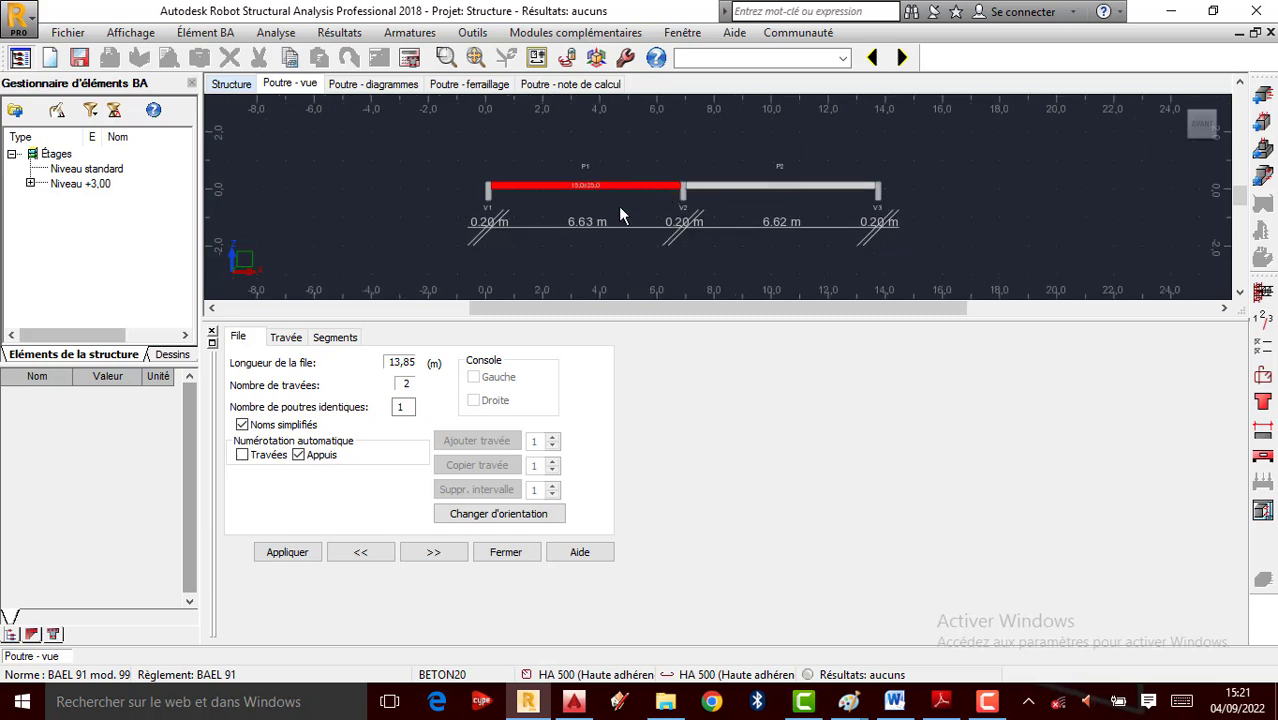
pyautogui.click(288, 340)
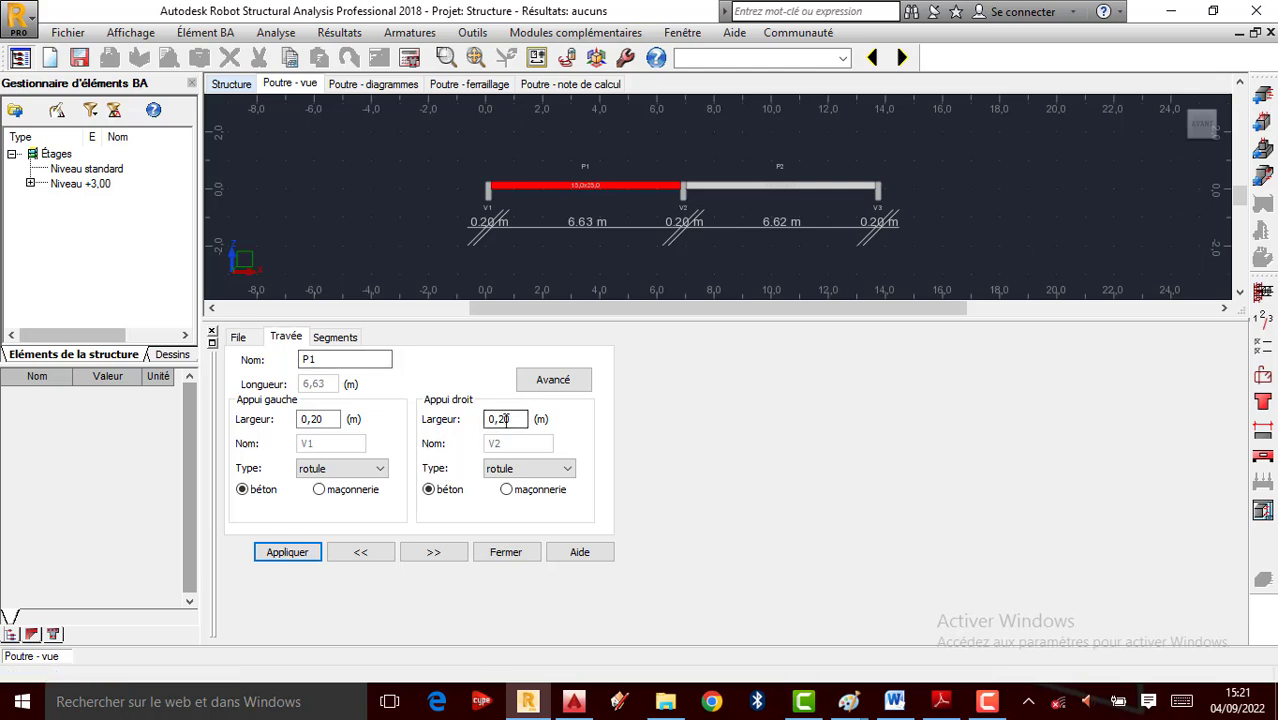
pyautogui.click(524, 476)
pyautogui.click(510, 491)
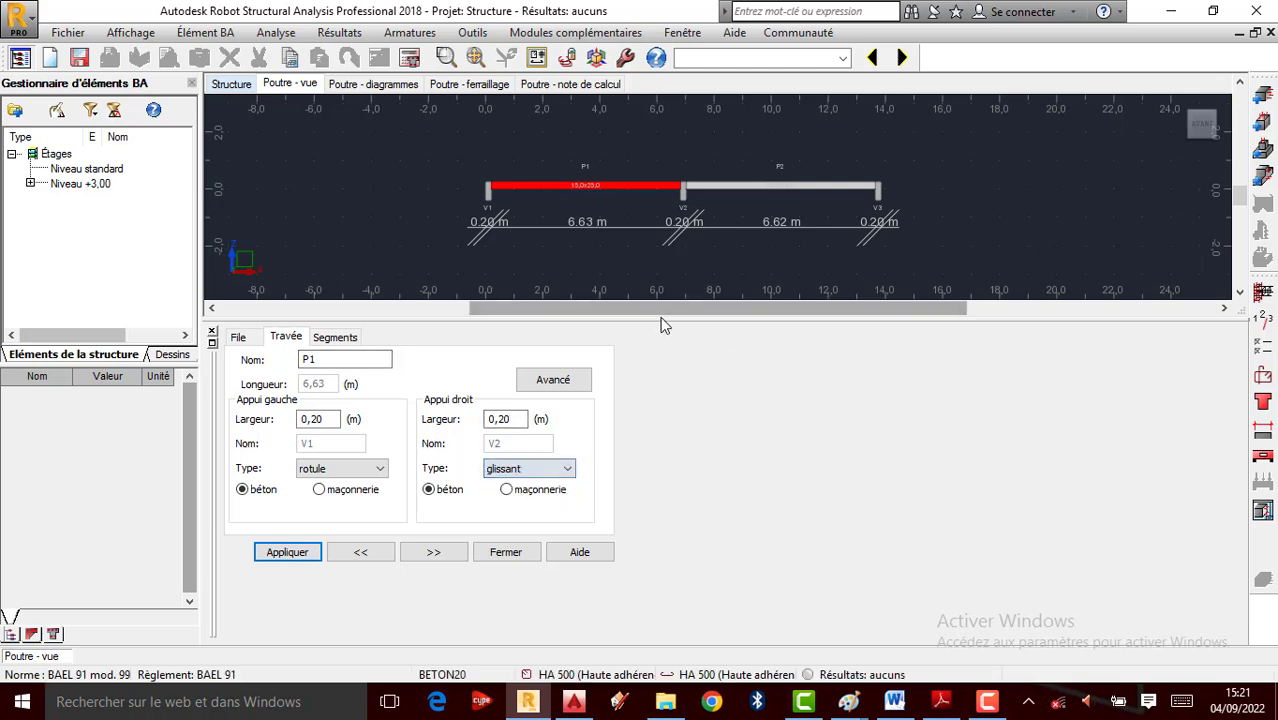
pyautogui.click(288, 553)
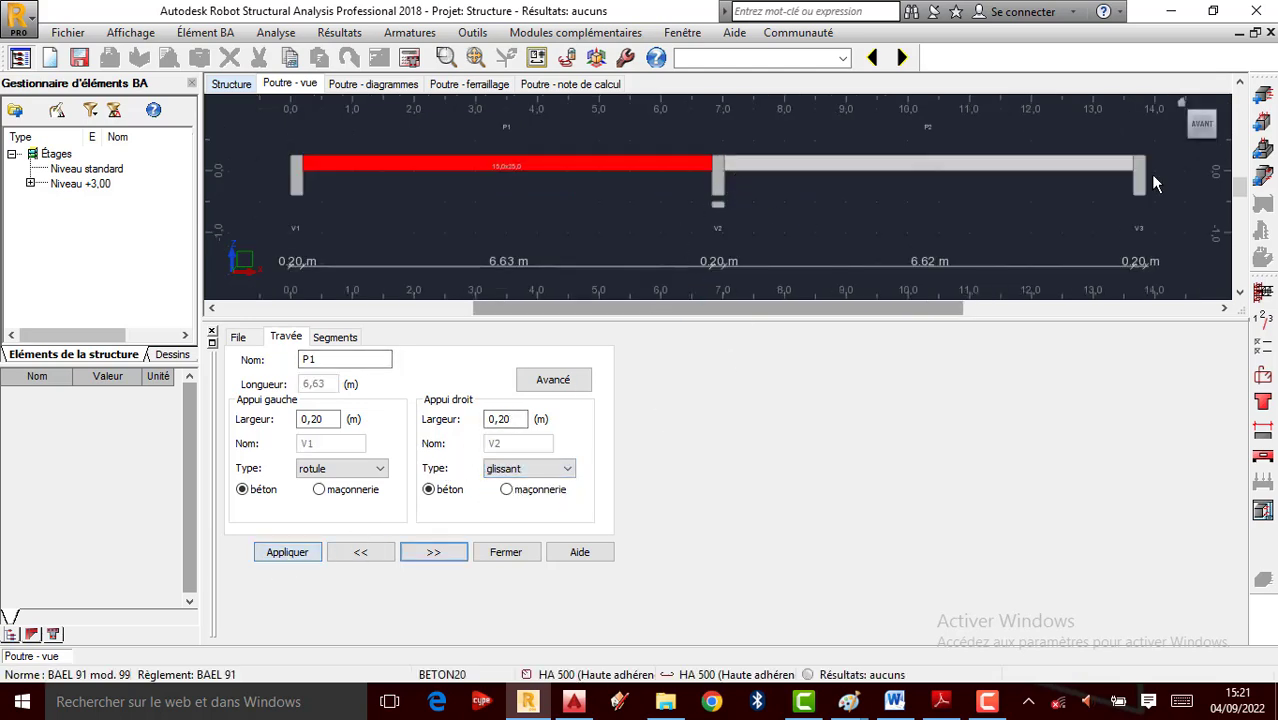
# Make support V3 at the right end of span P2 glissant and apply it
pyautogui.click(1066, 168)
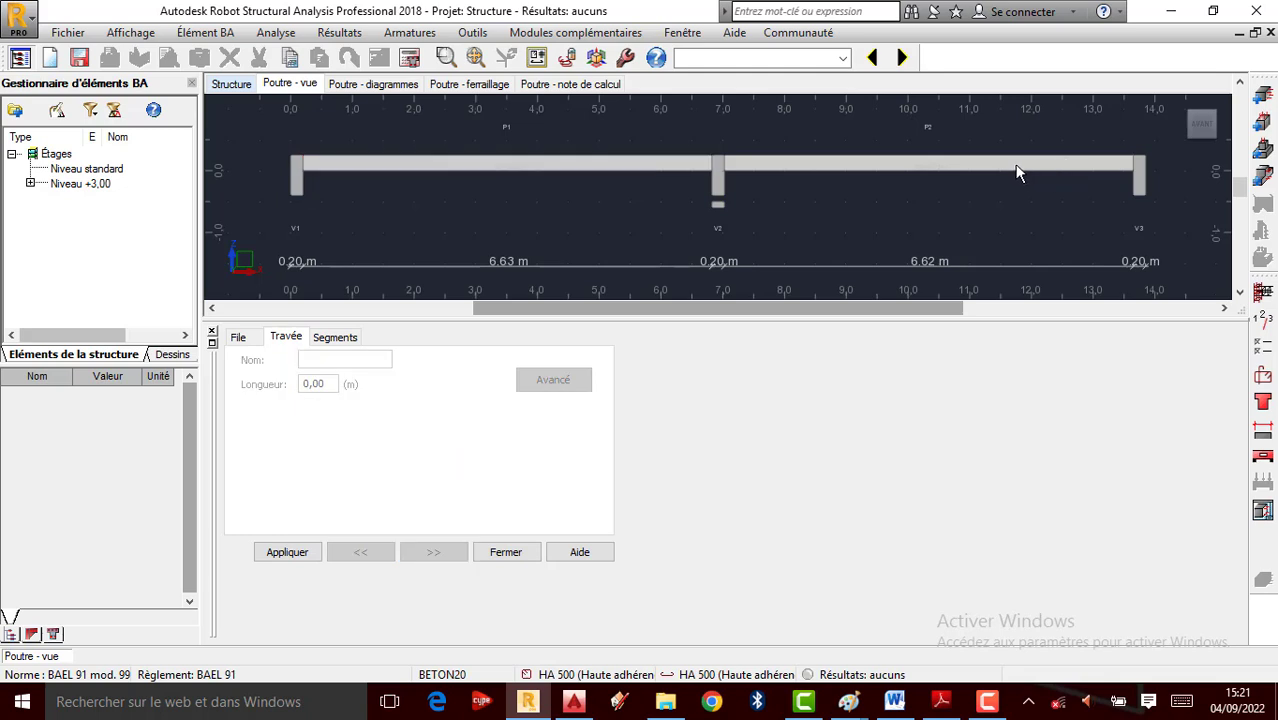
pyautogui.click(978, 163)
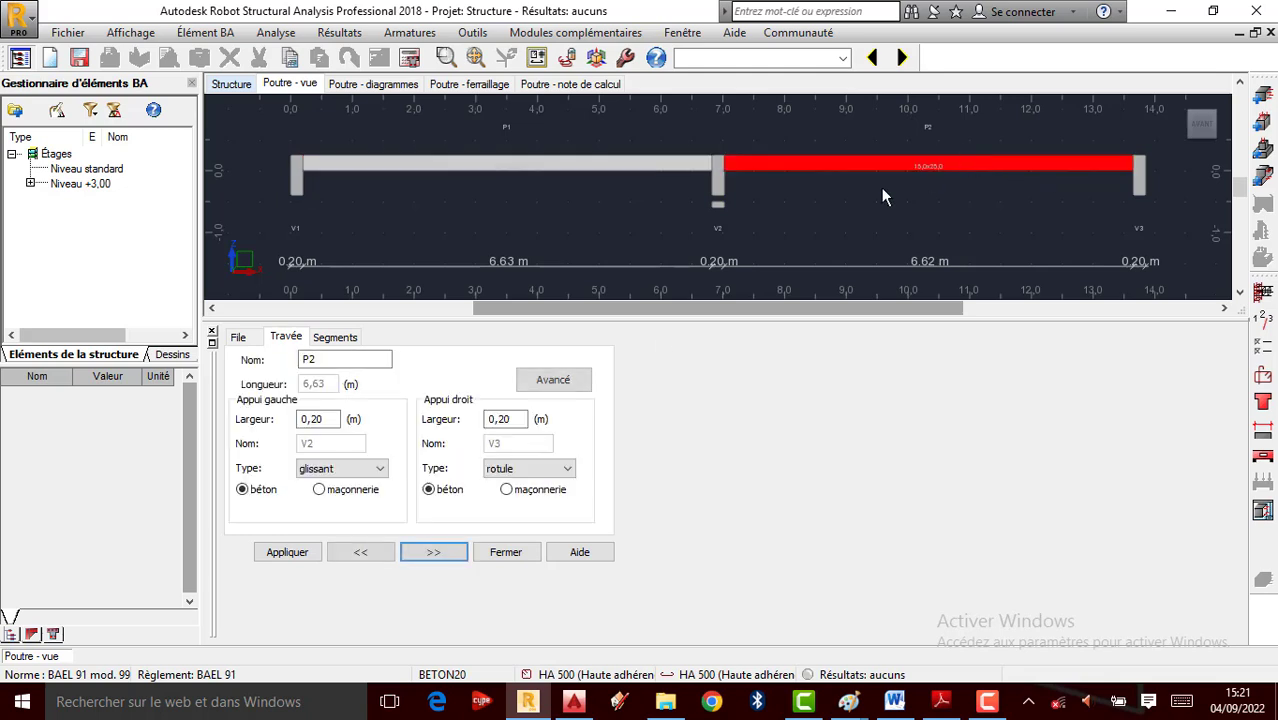
pyautogui.click(528, 469)
pyautogui.click(506, 496)
pyautogui.click(300, 556)
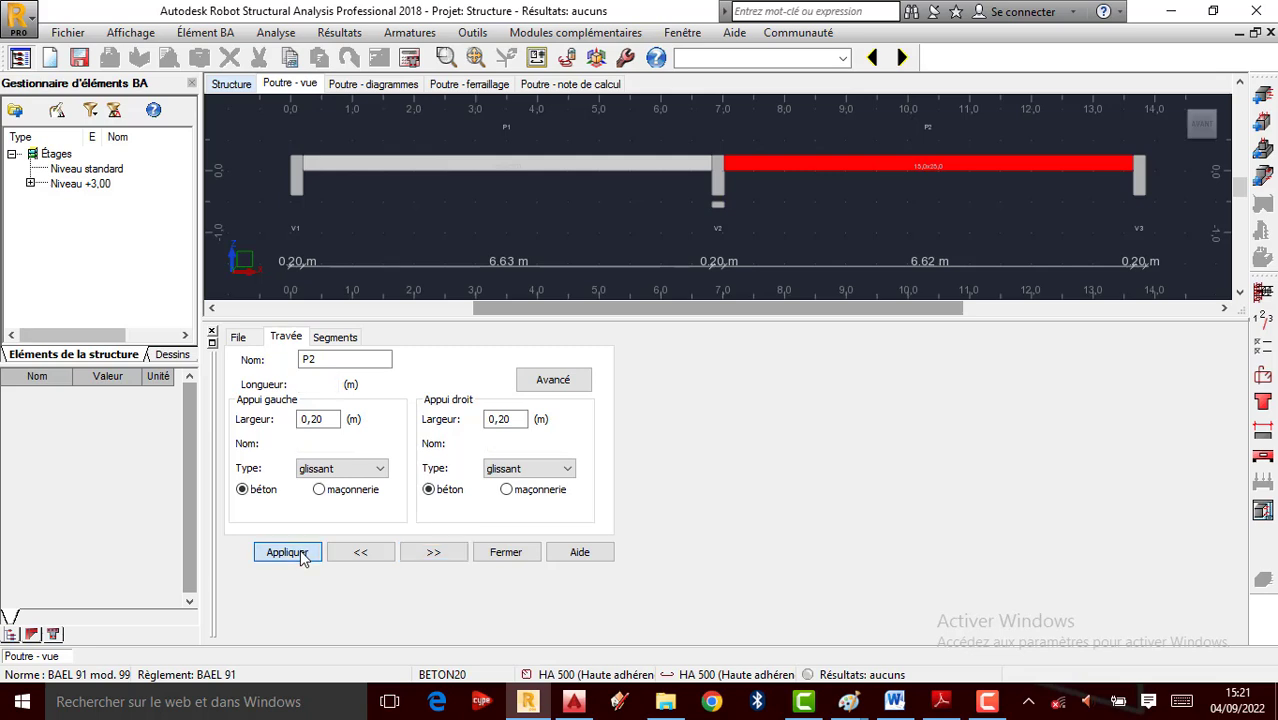
# Select the beam and erase its old span name
pyautogui.click(605, 187)
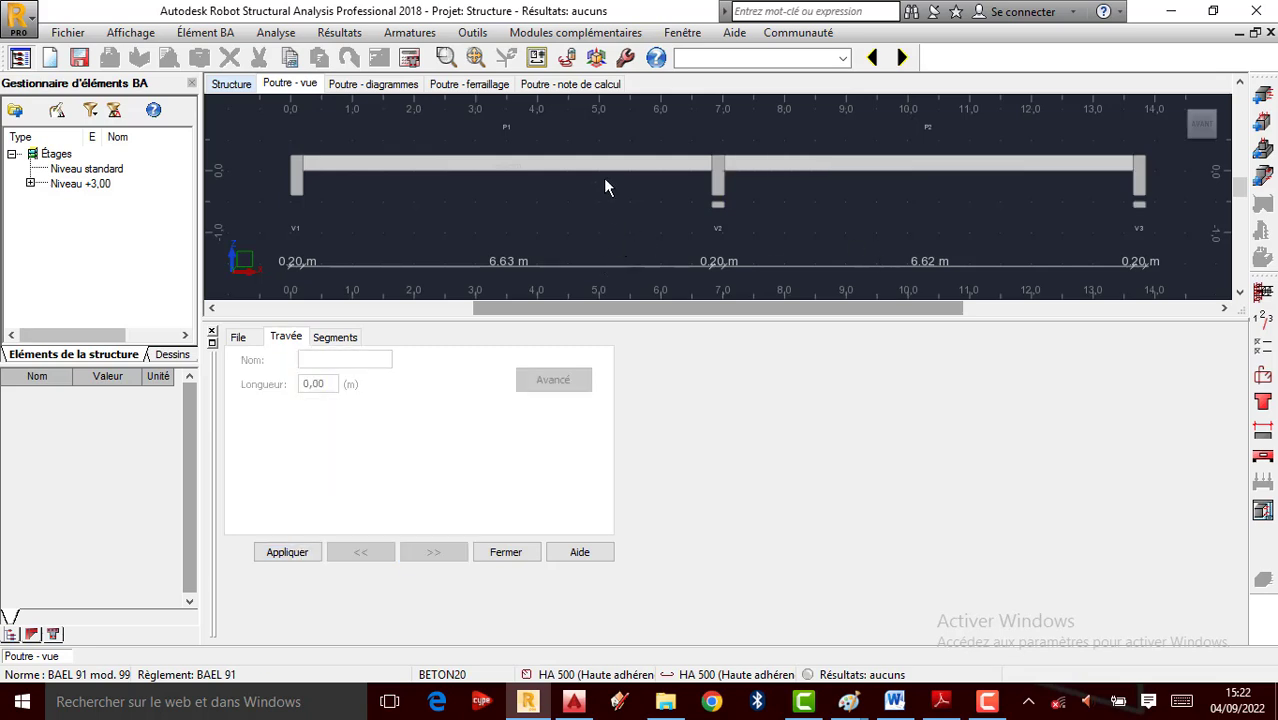
pyautogui.click(655, 166)
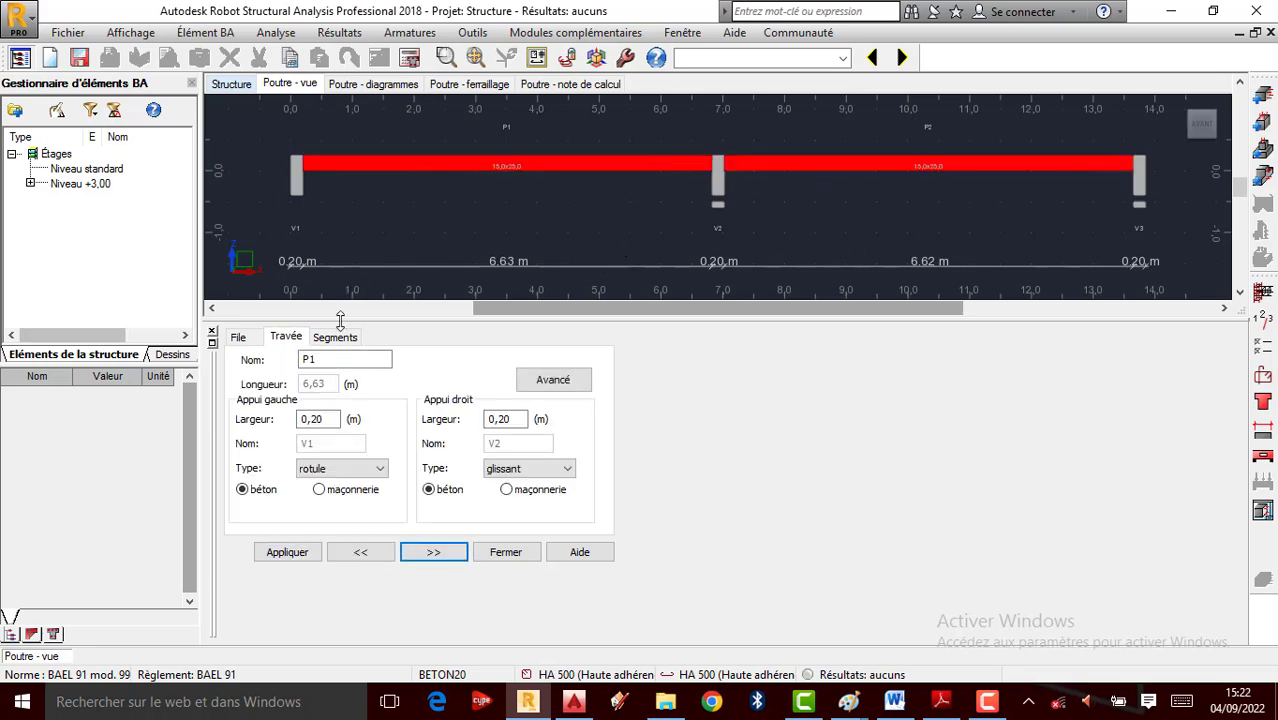
pyautogui.press('BackSpace')
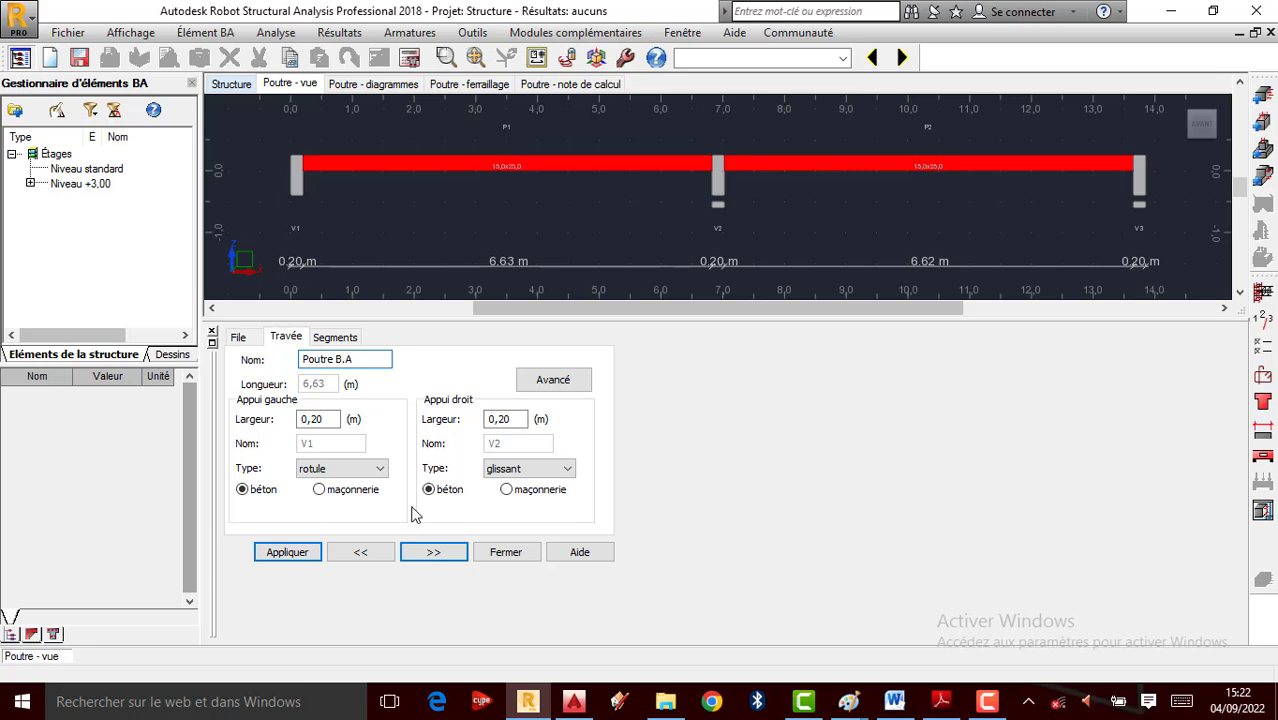
# Rename the span 'Poutre B.A' and accept slightly harmful cracking, non-aggressive environment storey settings
pyautogui.click(302, 552)
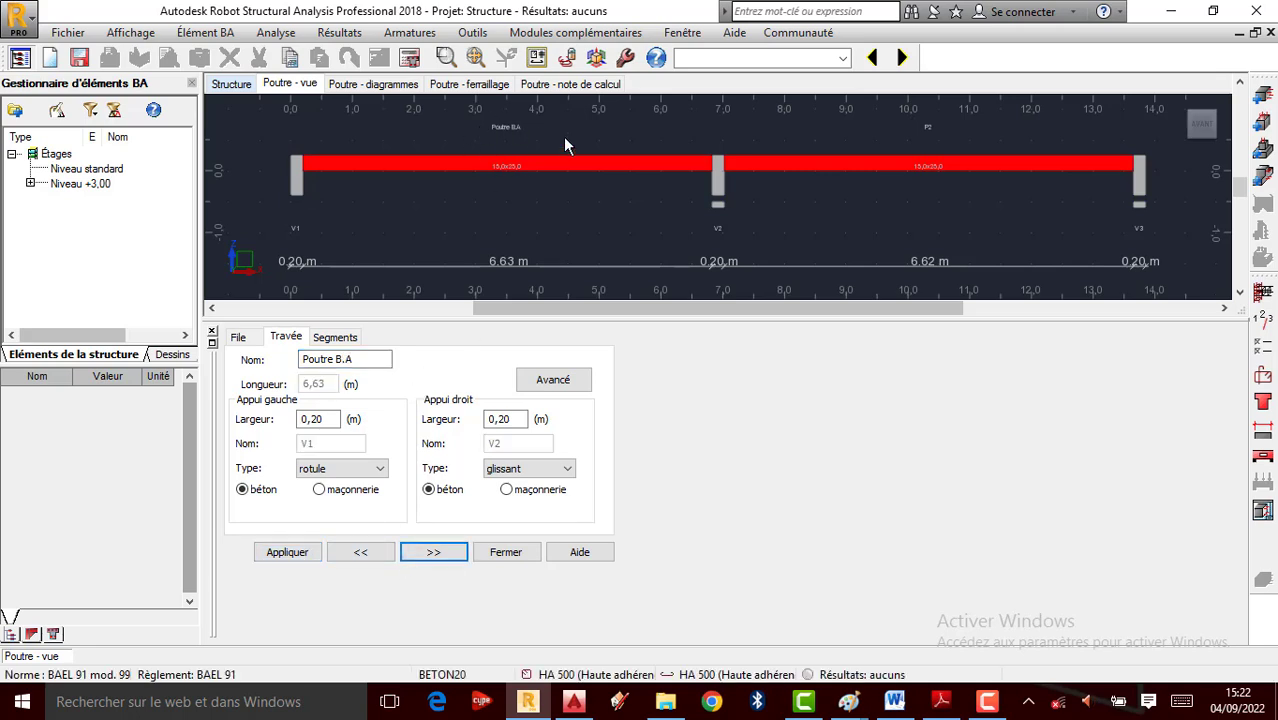
pyautogui.scroll(2, 600, 205)
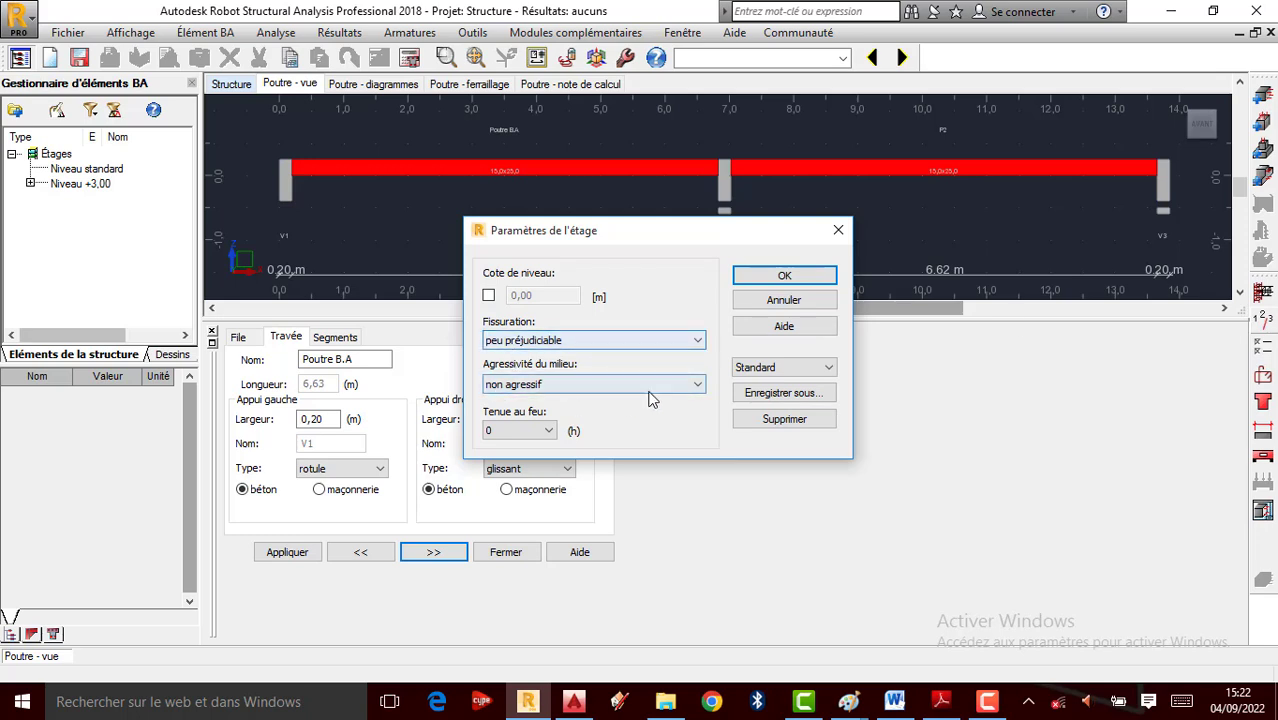
pyautogui.click(762, 279)
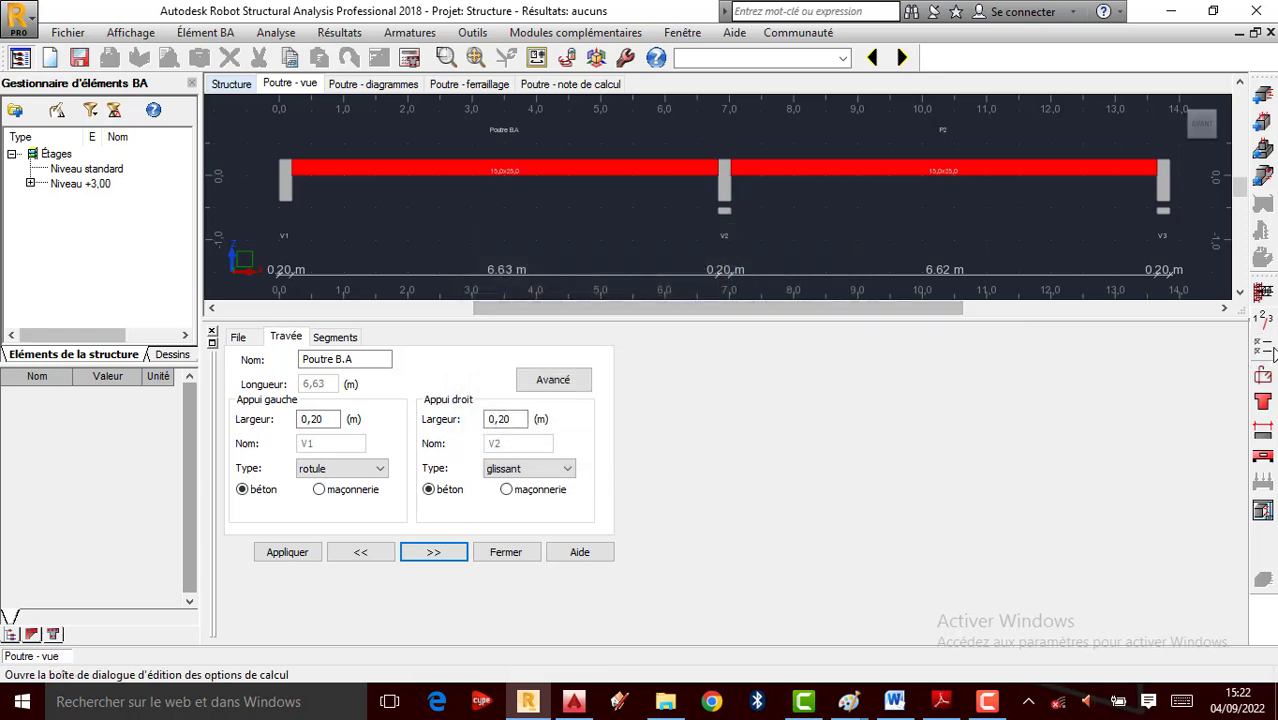
pyautogui.click(1261, 372)
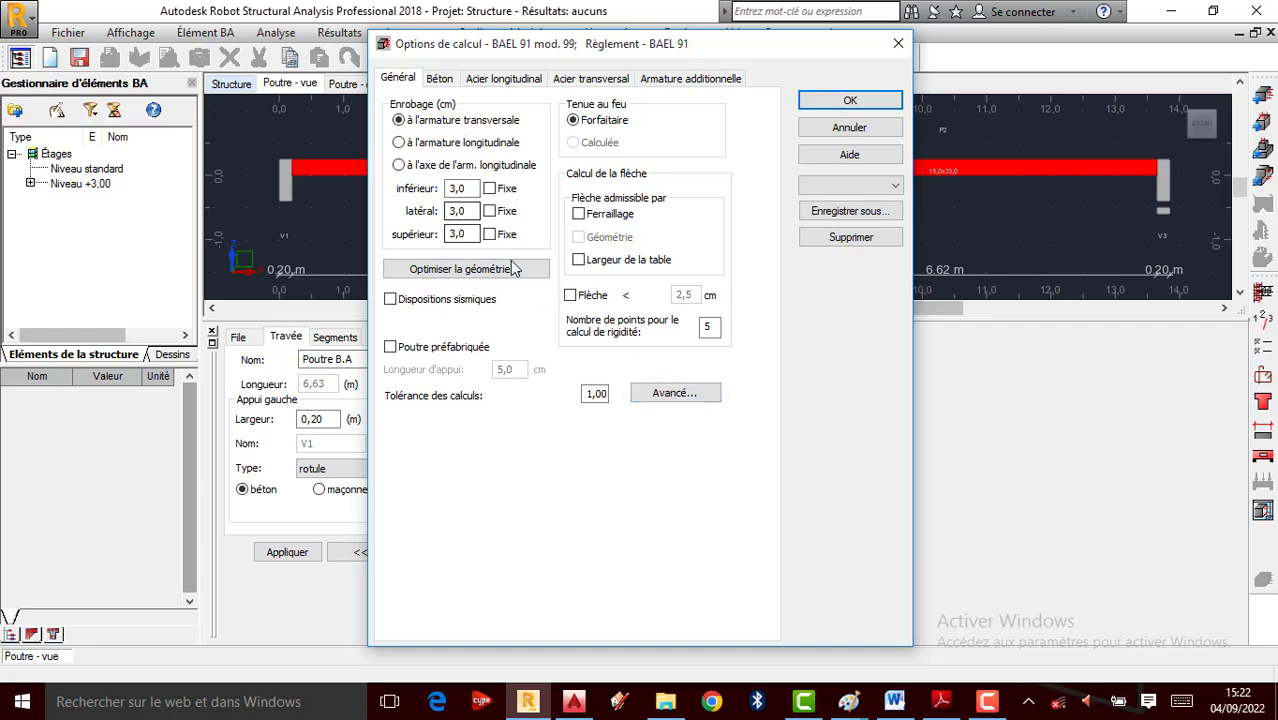
# Confirm the advanced options and set BETON20 concrete unit weight to 2500 kG/m3
pyautogui.click(634, 399)
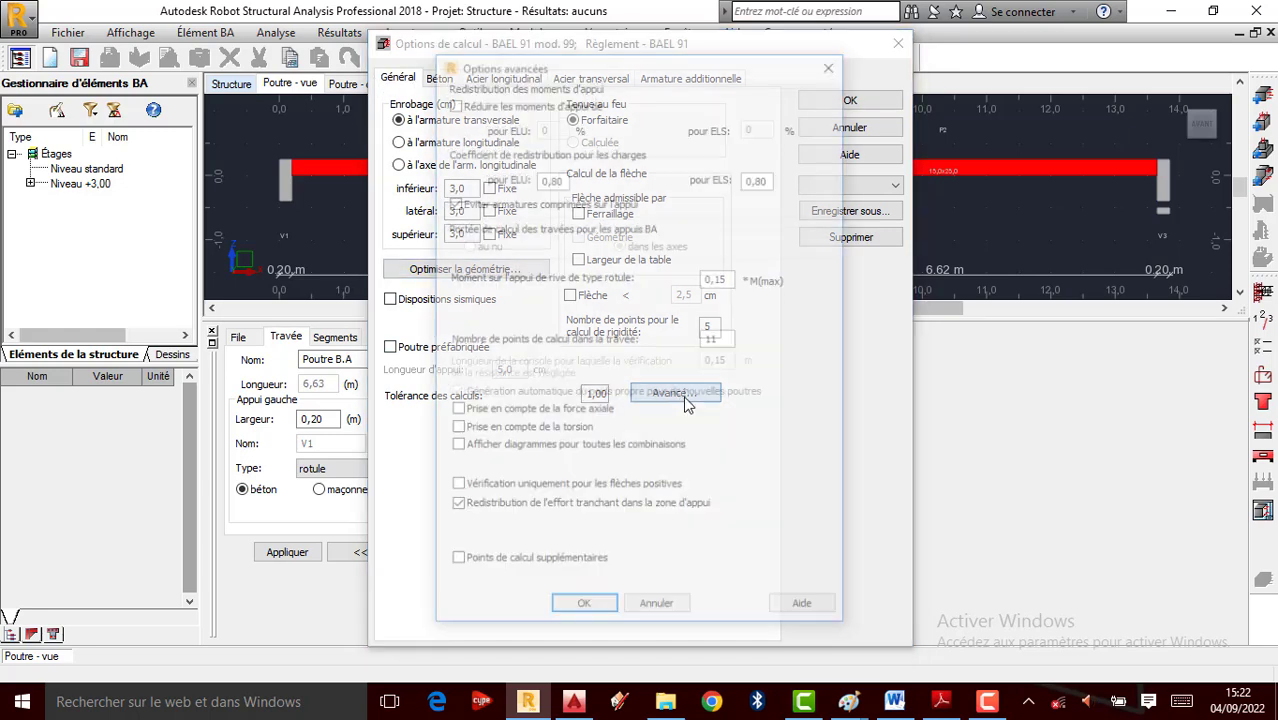
pyautogui.click(585, 600)
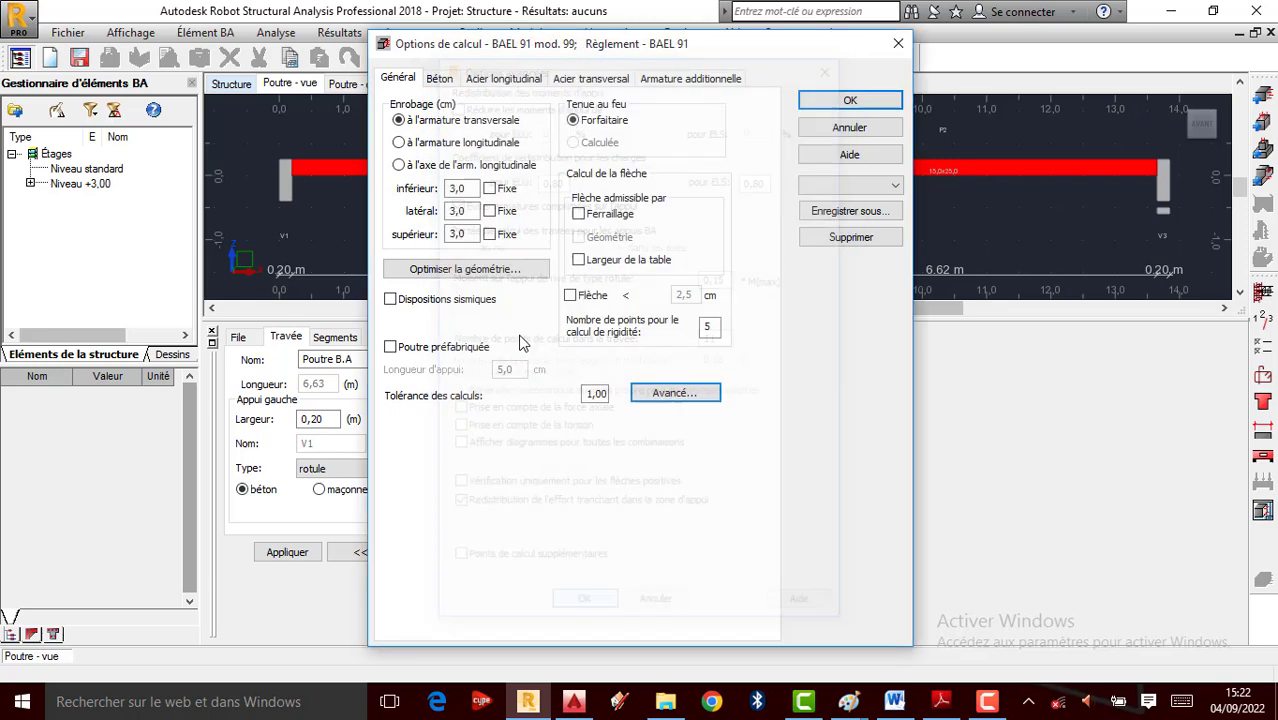
pyautogui.click(443, 83)
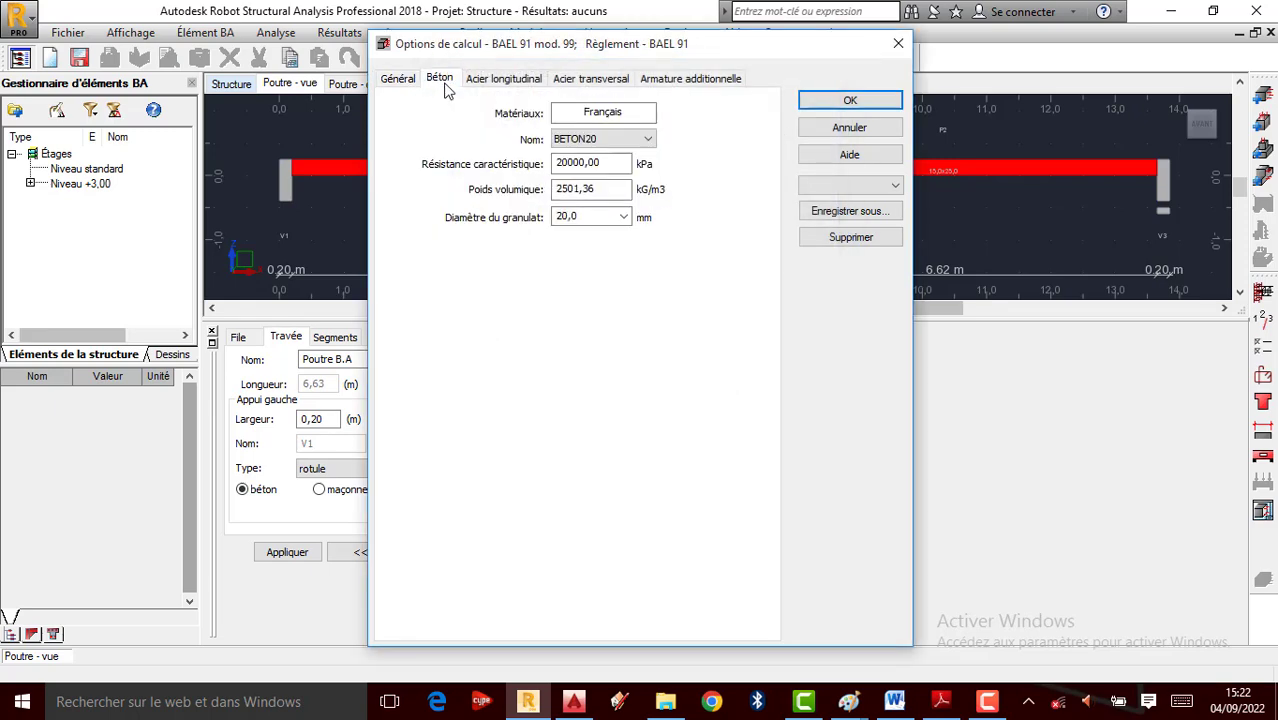
pyautogui.doubleClick(576, 163)
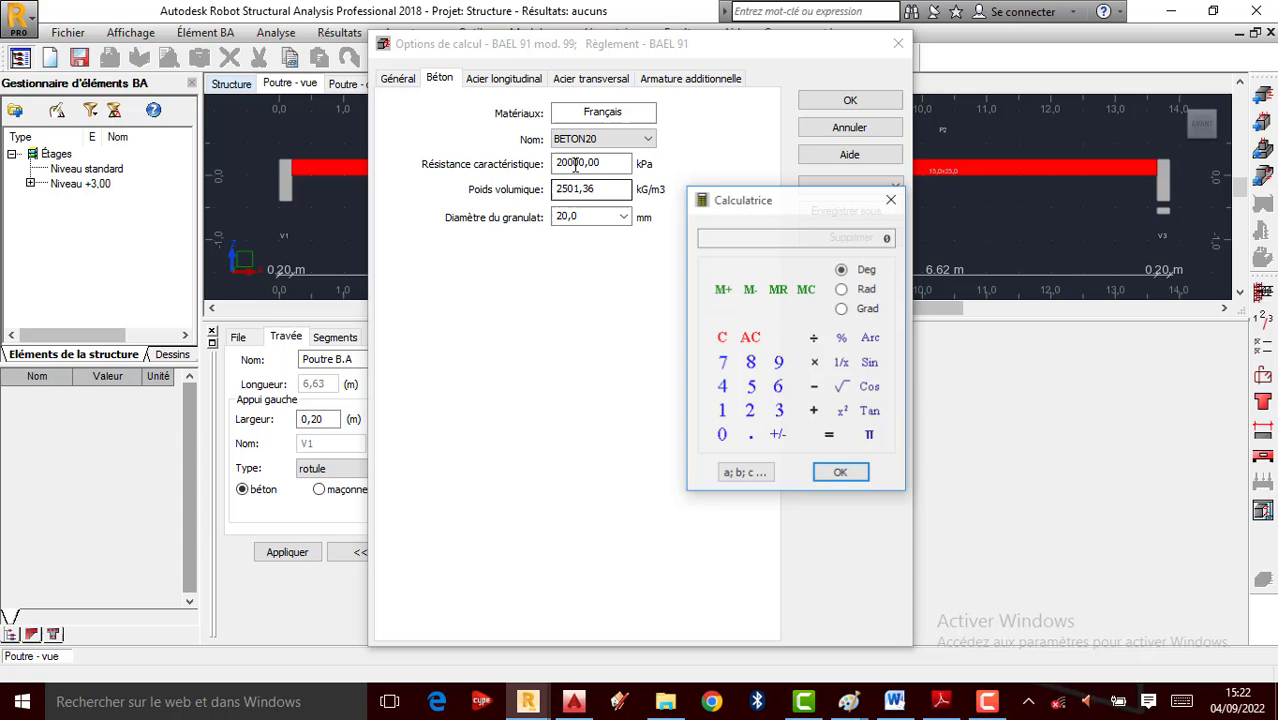
pyautogui.click(750, 411)
pyautogui.click(751, 388)
pyautogui.click(722, 437)
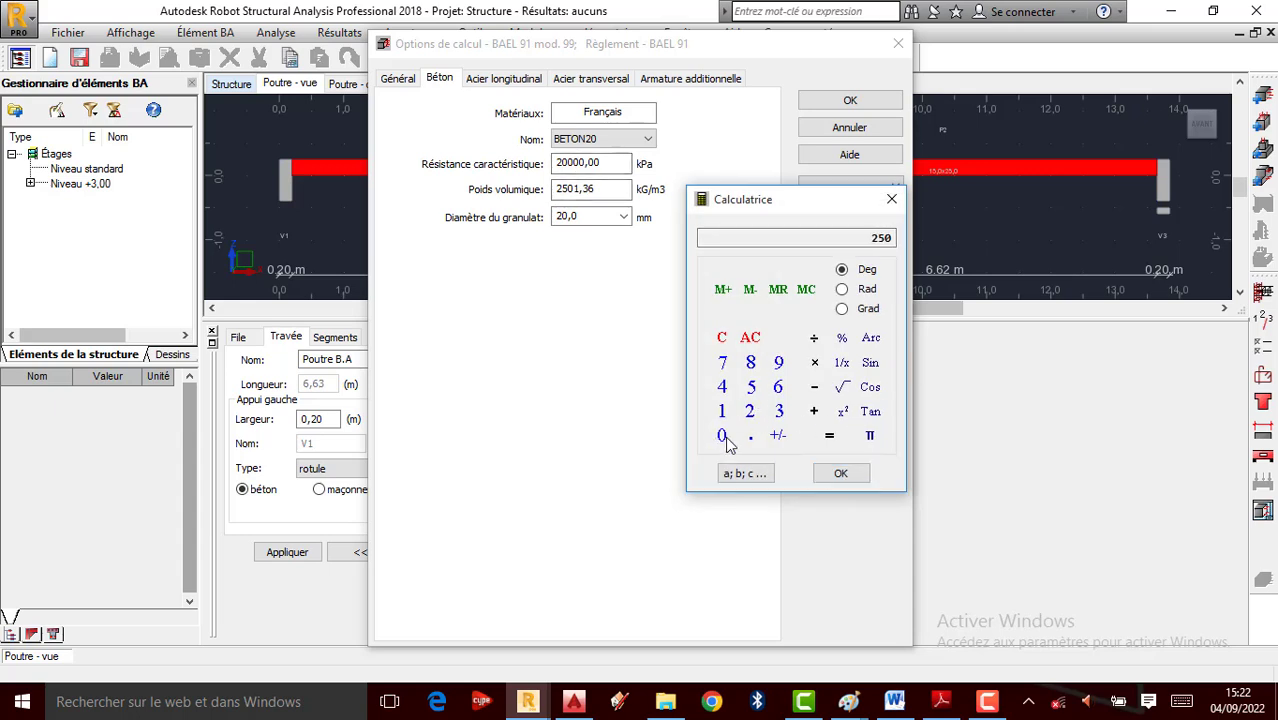
pyautogui.click(722, 437)
pyautogui.click(840, 473)
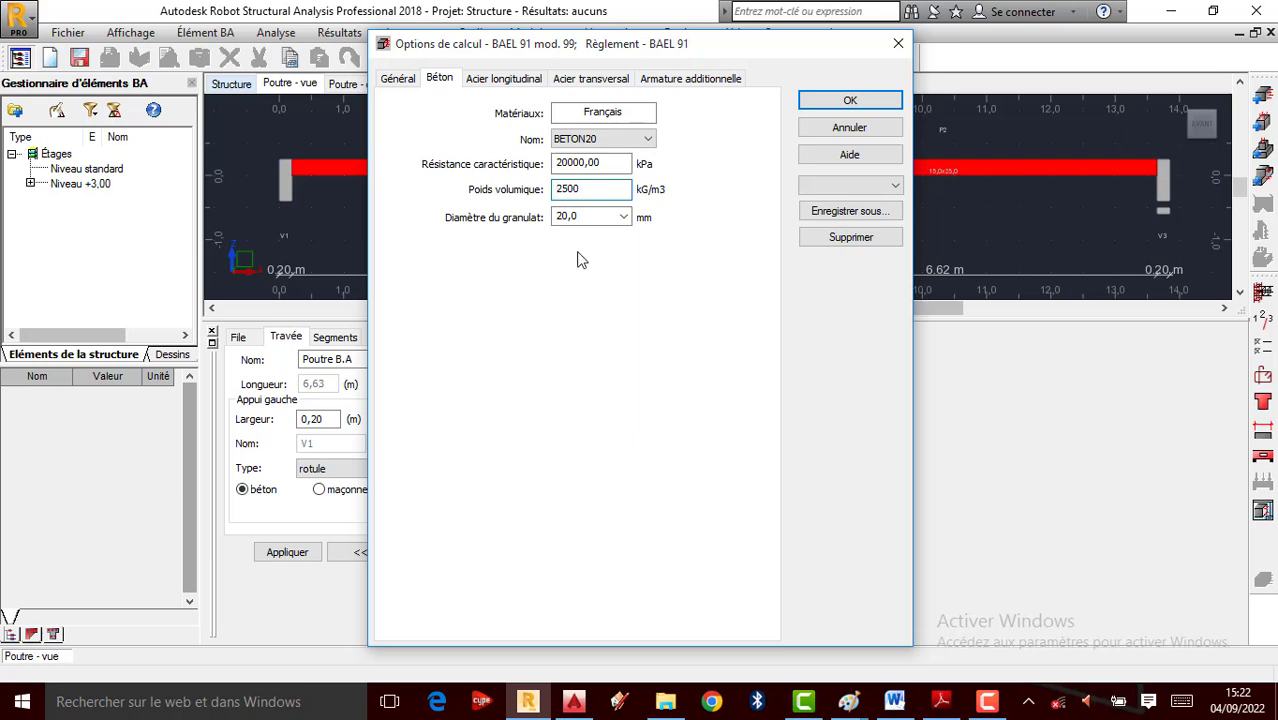
pyautogui.click(503, 78)
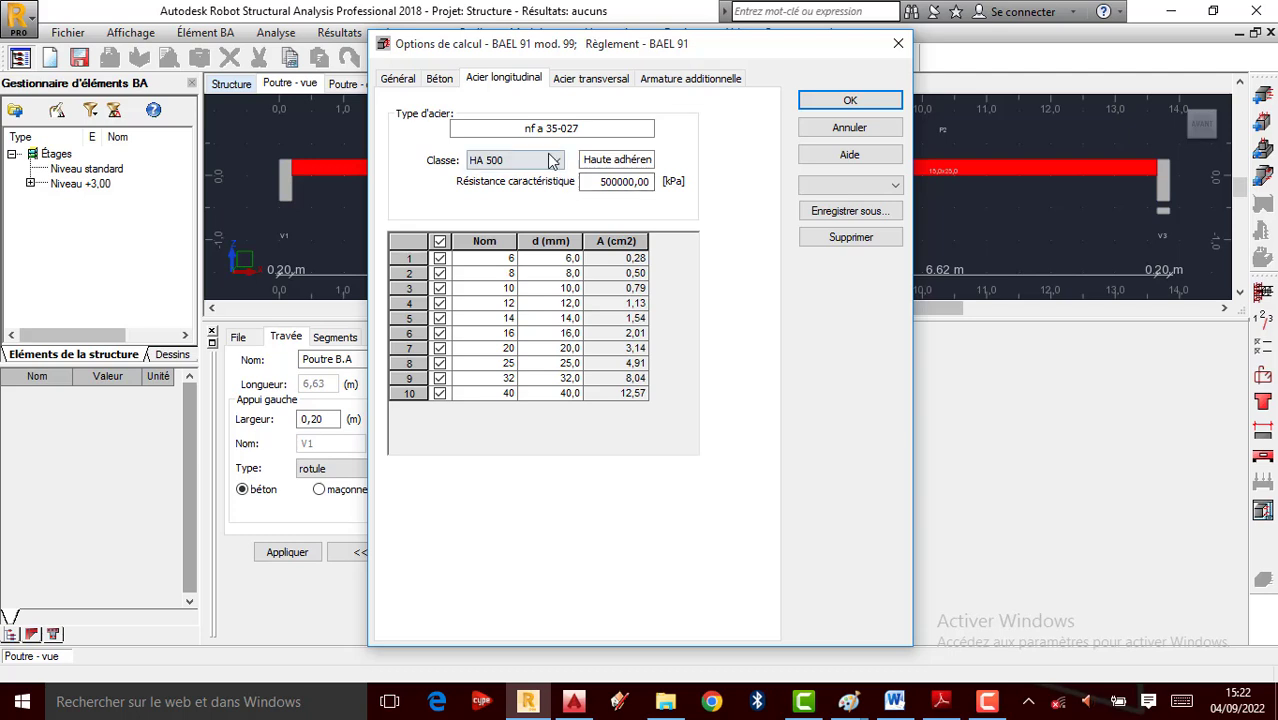
# Set longitudinal steel to HA 400 with only 12 mm bar diameter enabled
pyautogui.click(540, 160)
pyautogui.click(505, 190)
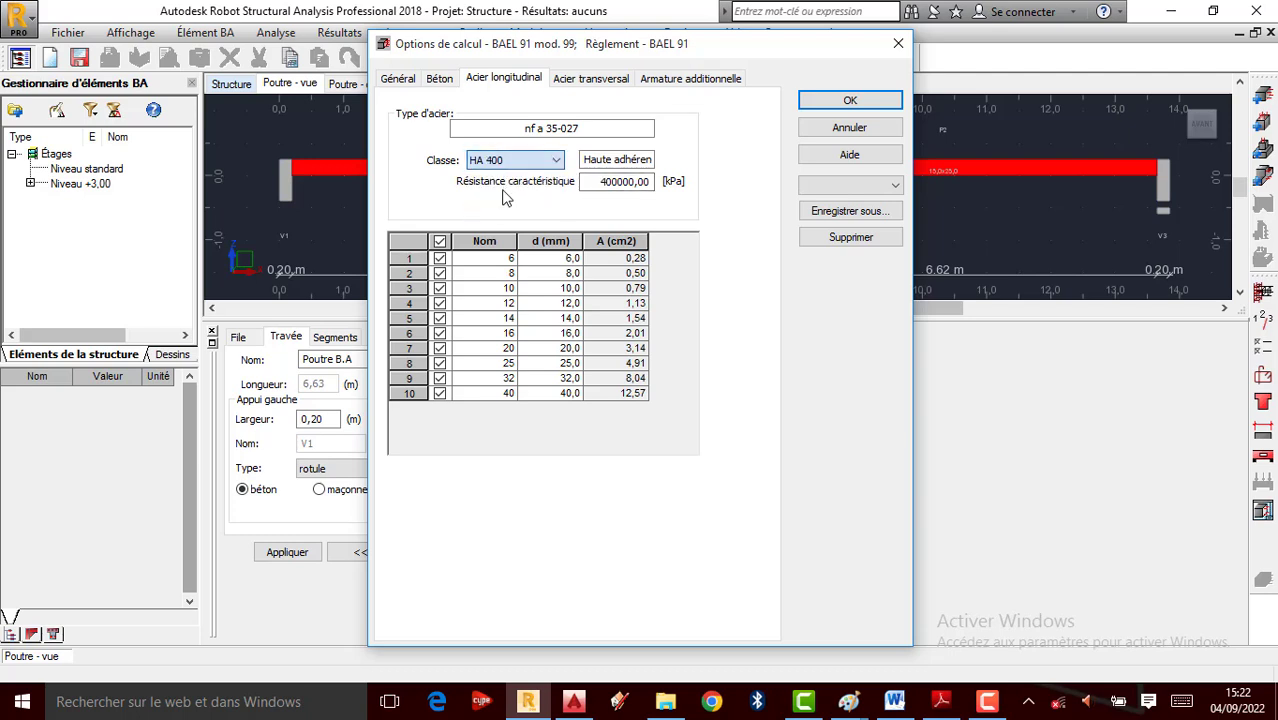
pyautogui.click(440, 242)
pyautogui.click(440, 303)
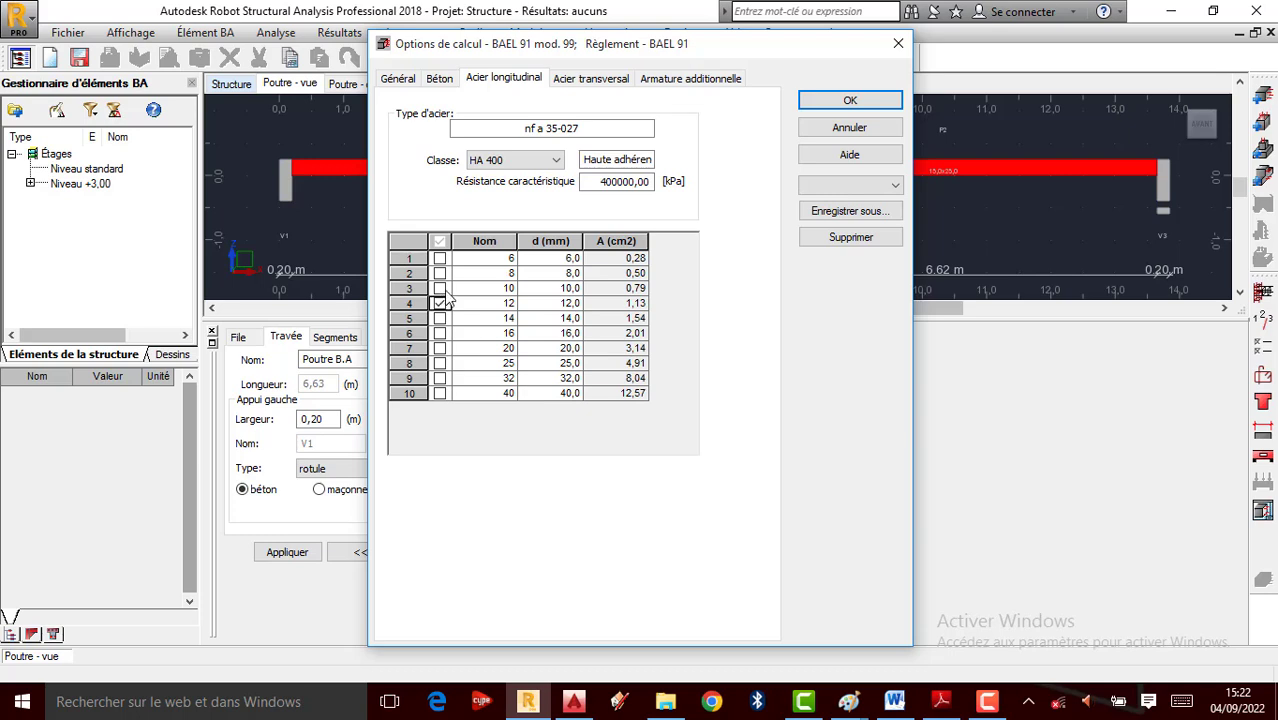
# Set transverse steel to HA 400 with only 6 mm stirrups enabled
pyautogui.click(591, 80)
pyautogui.click(519, 158)
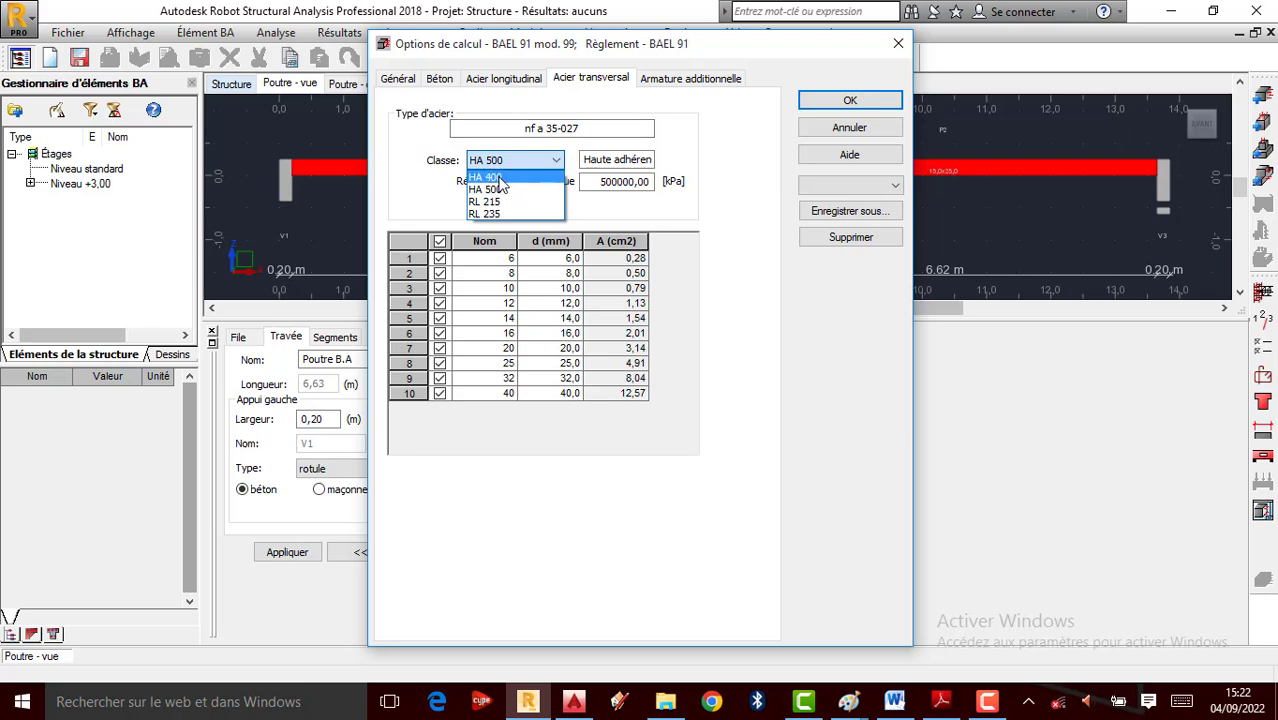
pyautogui.click(510, 190)
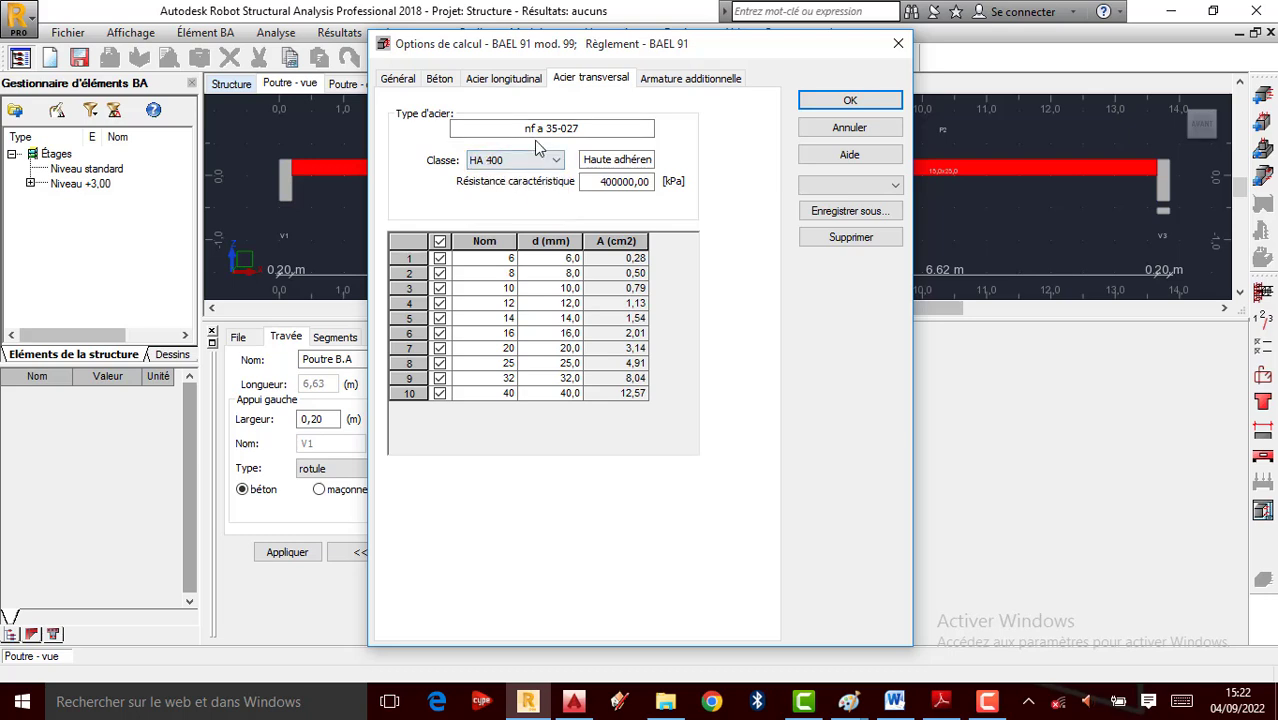
pyautogui.click(440, 242)
pyautogui.click(440, 258)
# Set additional steel to HA 400 with only 10 mm bars, and apply the options
pyautogui.click(691, 79)
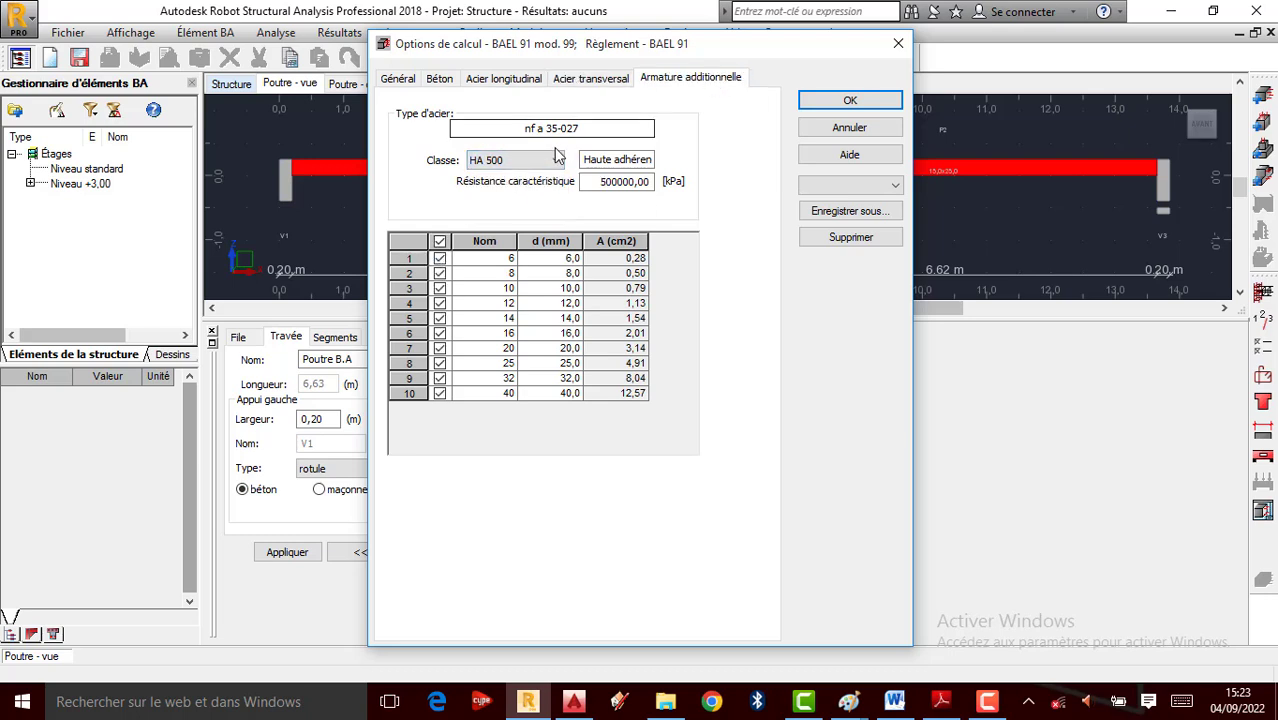
pyautogui.click(517, 160)
pyautogui.click(505, 178)
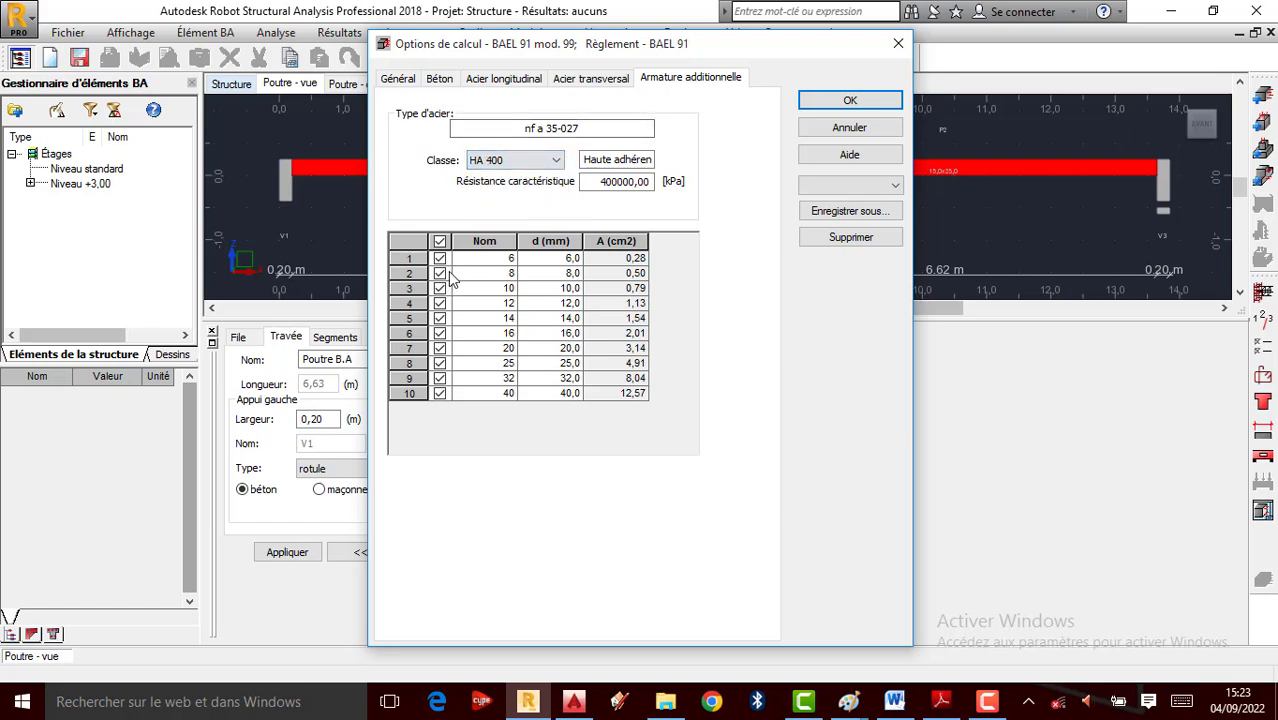
pyautogui.click(440, 243)
pyautogui.click(440, 288)
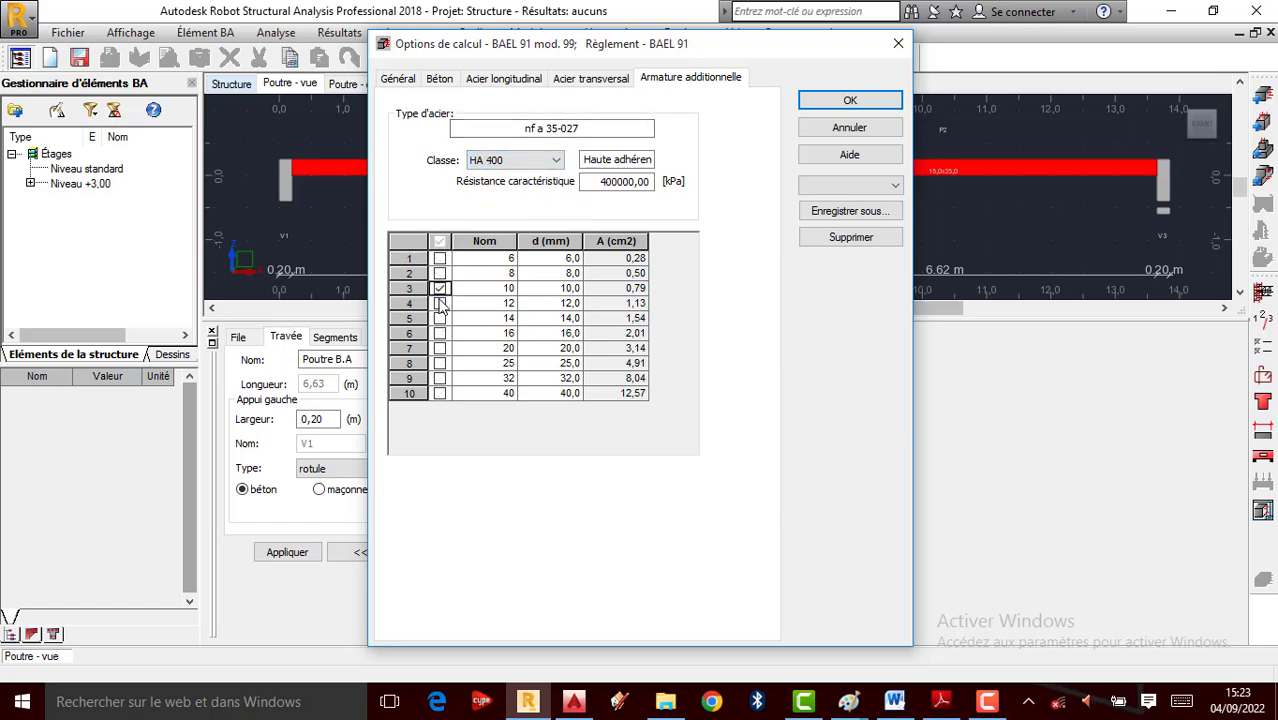
pyautogui.click(855, 102)
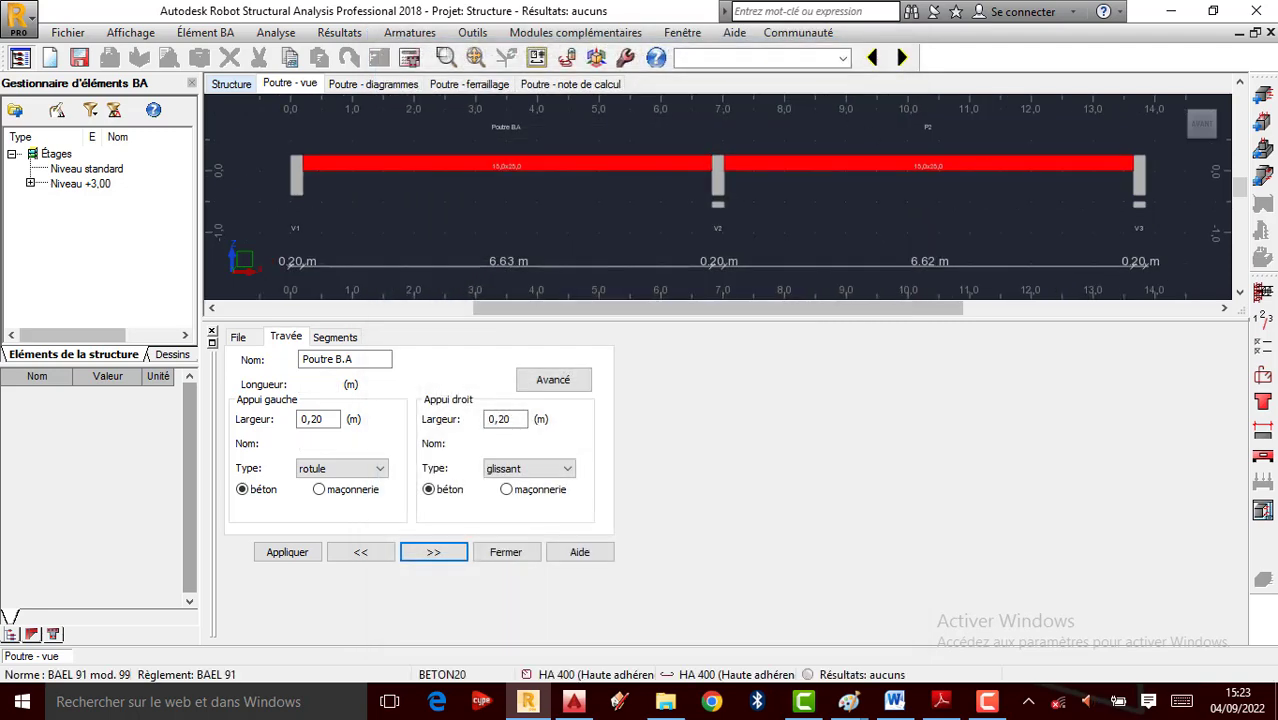
# Arrange reinforcement per bar line and limit bottom bars to 2 layers
pyautogui.click(1262, 372)
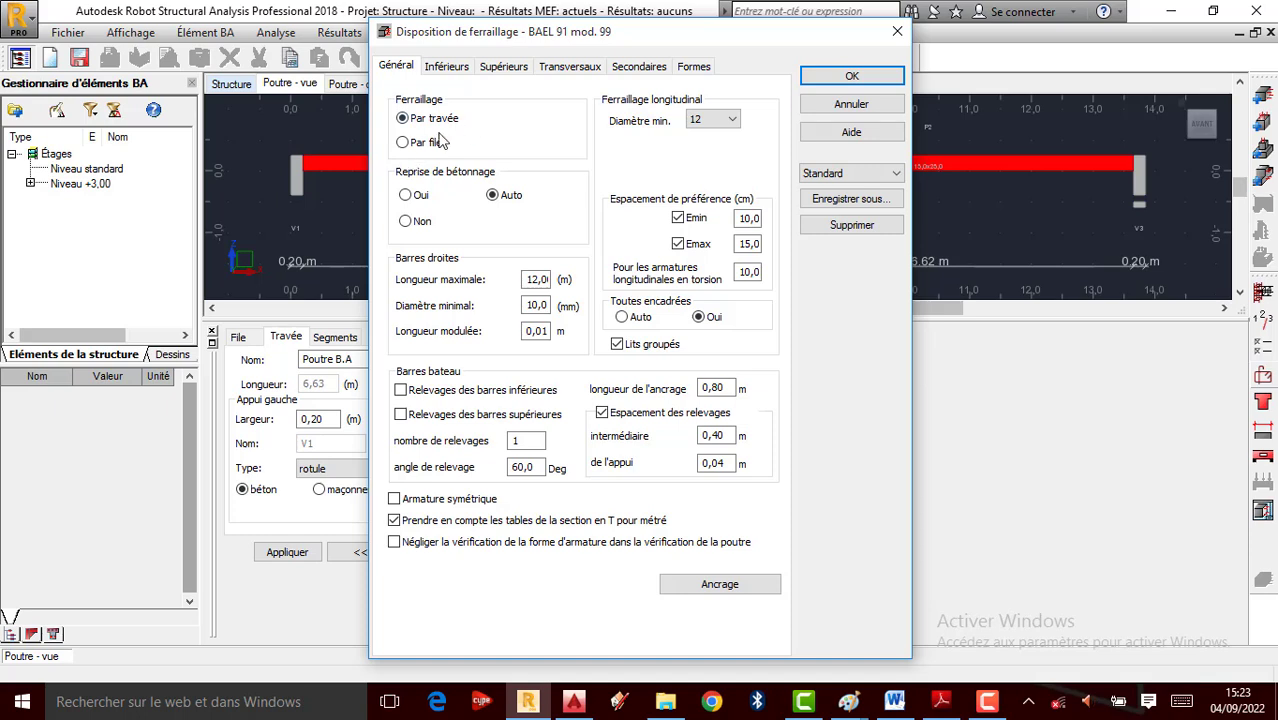
pyautogui.click(403, 143)
pyautogui.click(446, 67)
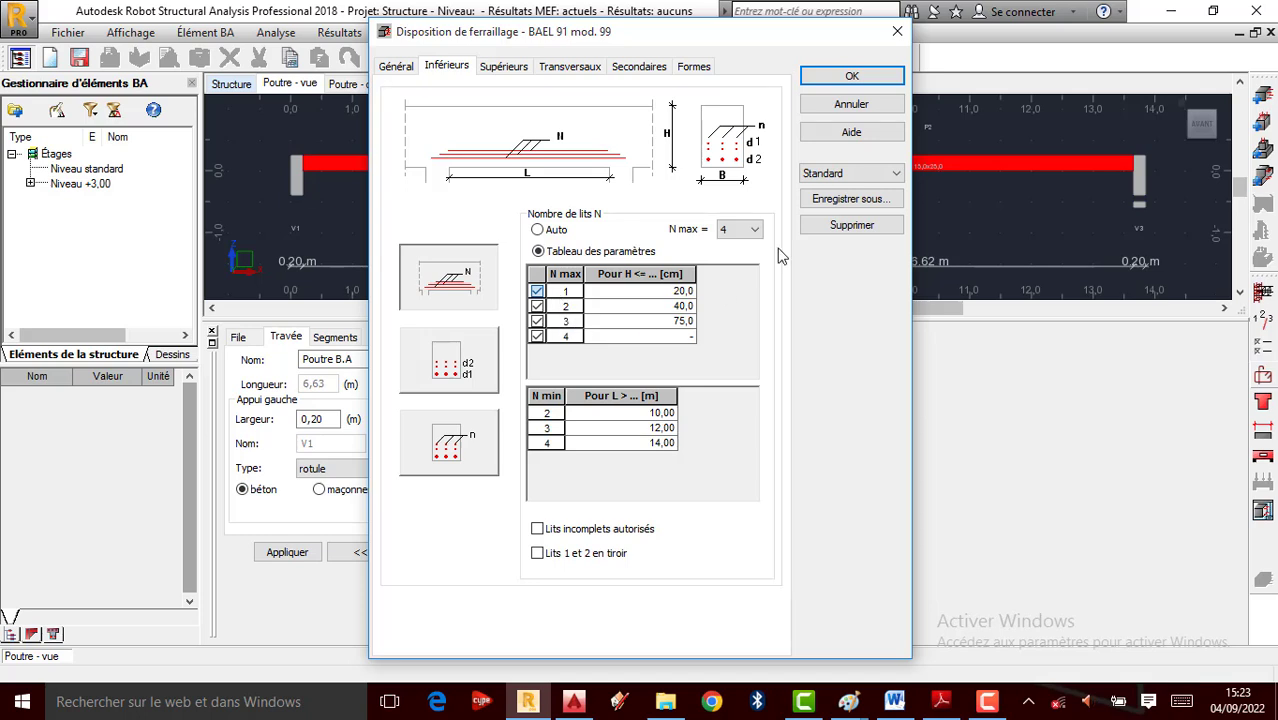
pyautogui.click(741, 235)
pyautogui.click(714, 270)
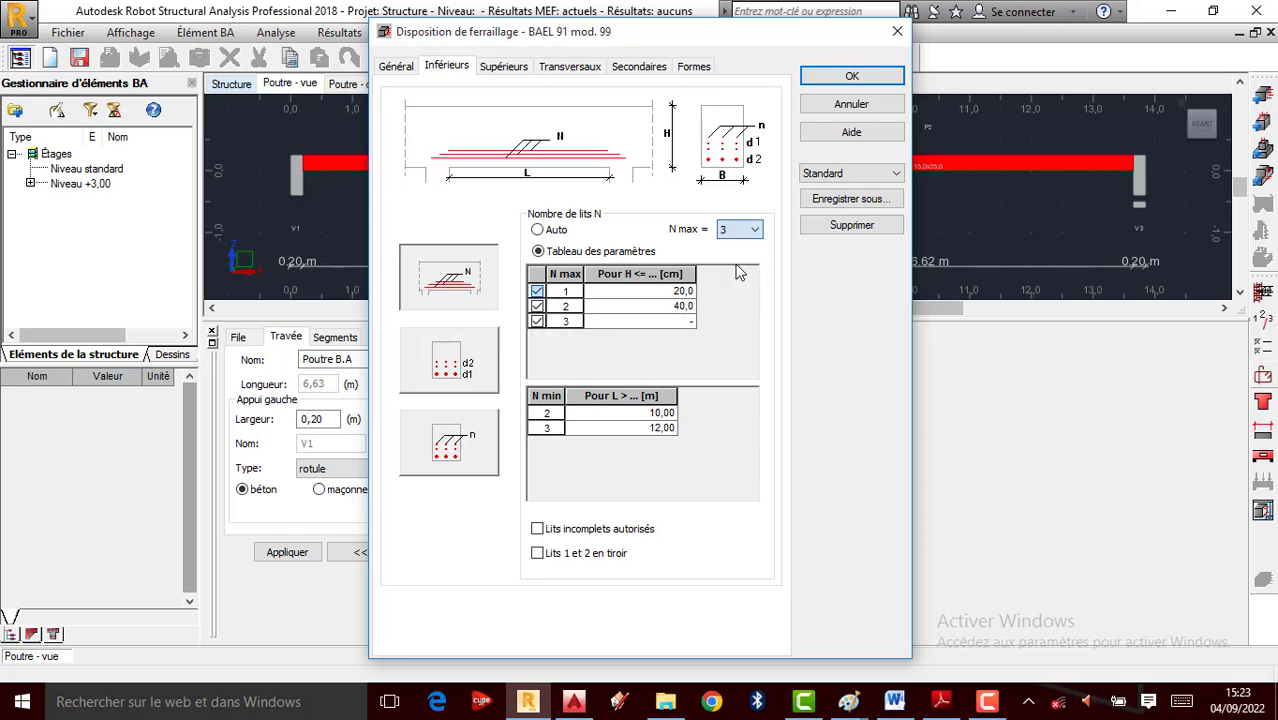
pyautogui.click(741, 229)
pyautogui.click(738, 258)
# Limit the top bars to a maximum of 2 layers
pyautogui.click(503, 66)
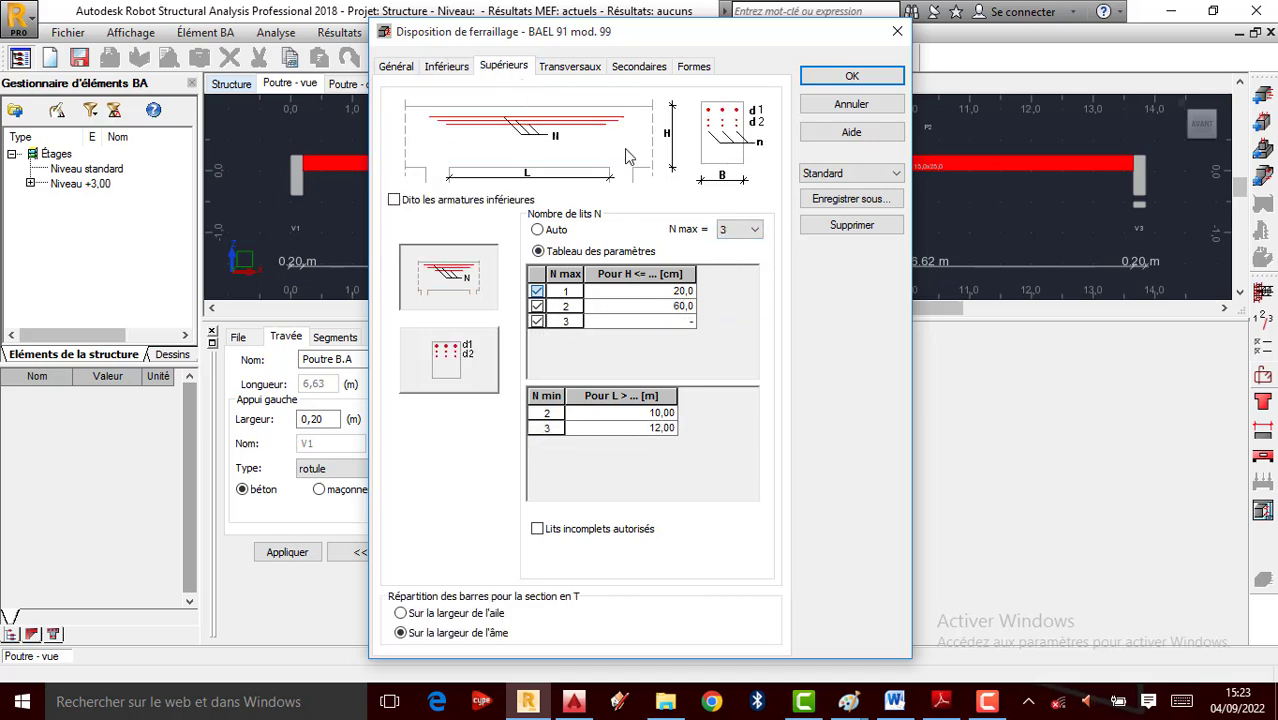
pyautogui.click(741, 229)
pyautogui.click(728, 258)
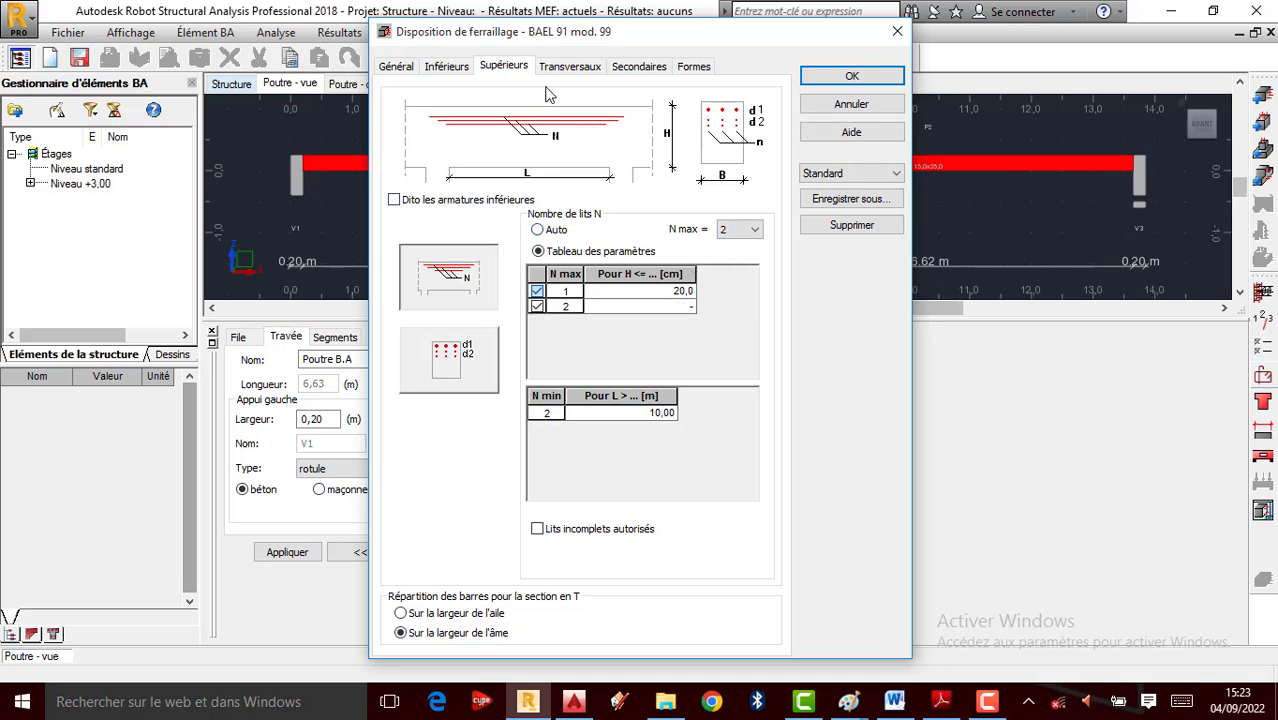
pyautogui.click(563, 69)
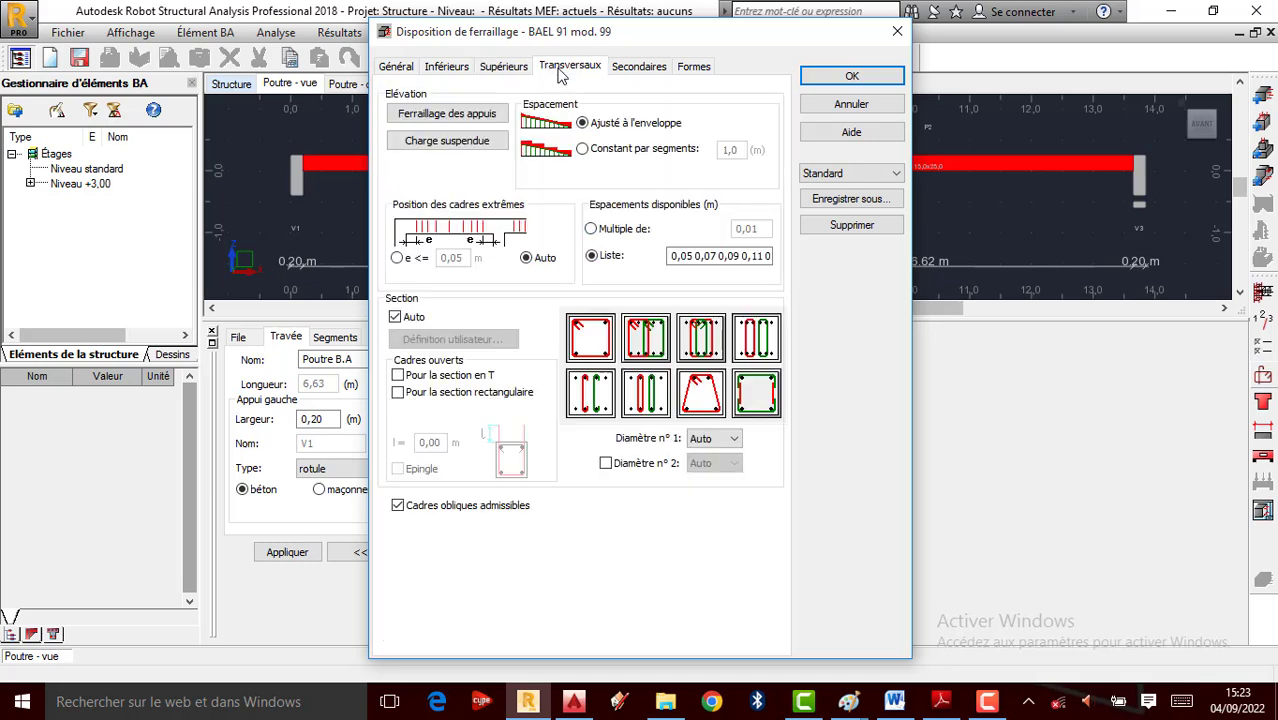
# Enable support reinforcement for concrete supports (b >=) and choose the section's stirrup shape
pyautogui.click(466, 116)
pyautogui.click(506, 290)
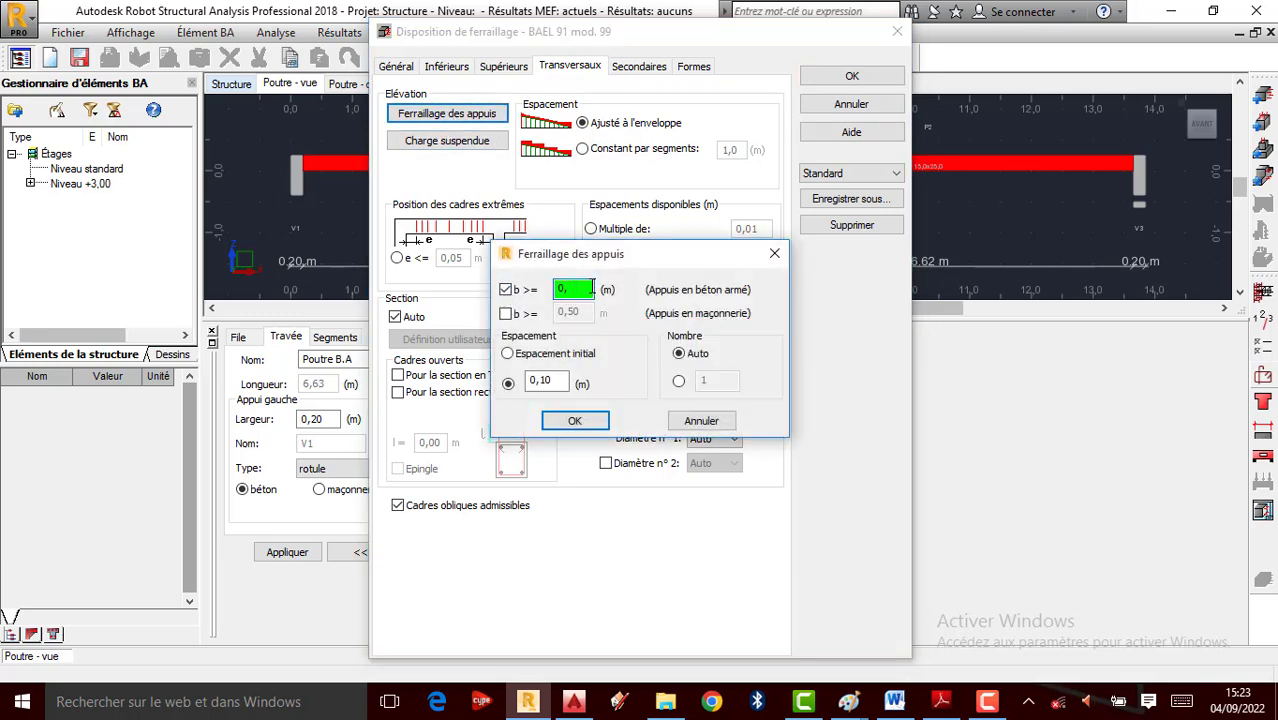
pyautogui.click(575, 420)
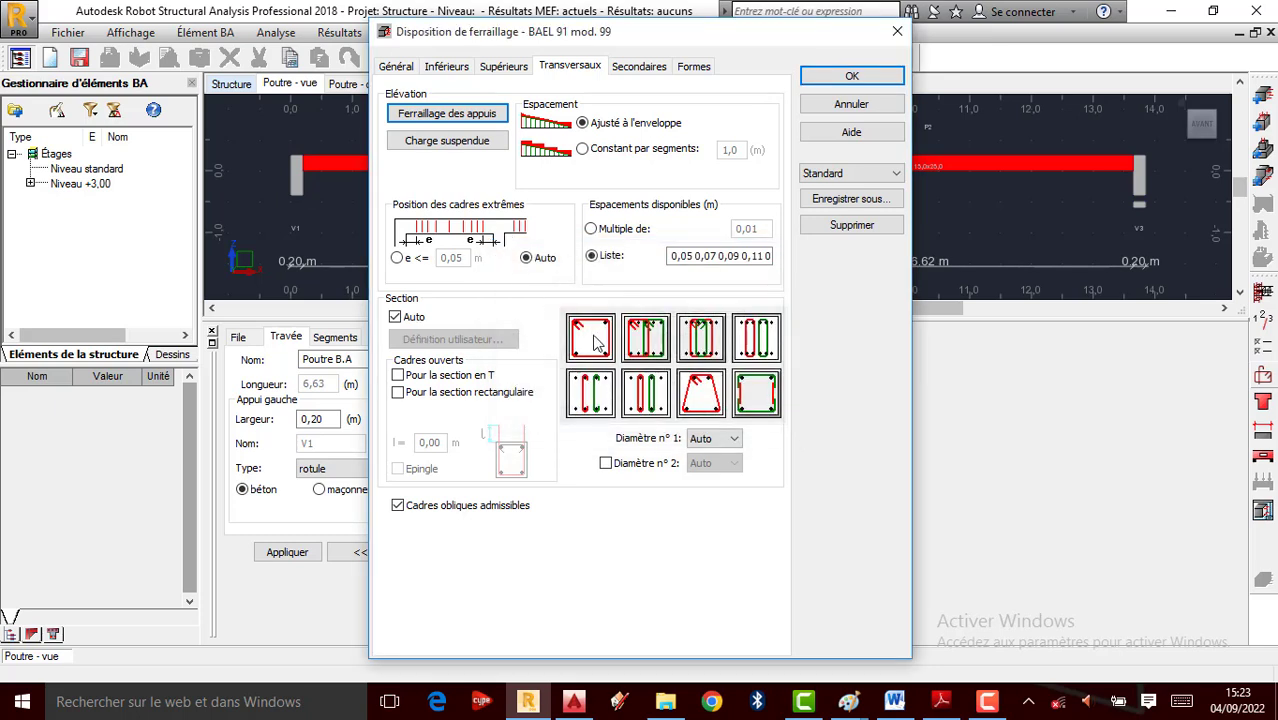
pyautogui.click(601, 395)
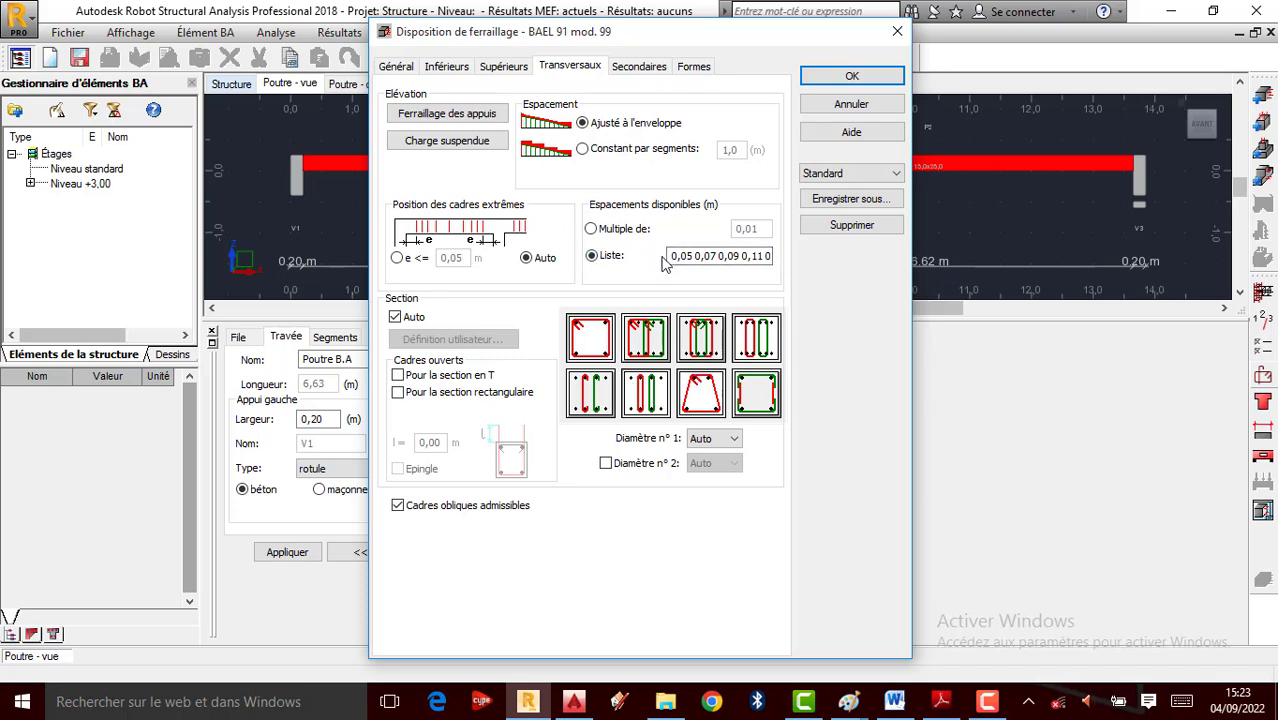
# Include secondary assembly bars in the calculation with Auto diameter
pyautogui.click(640, 68)
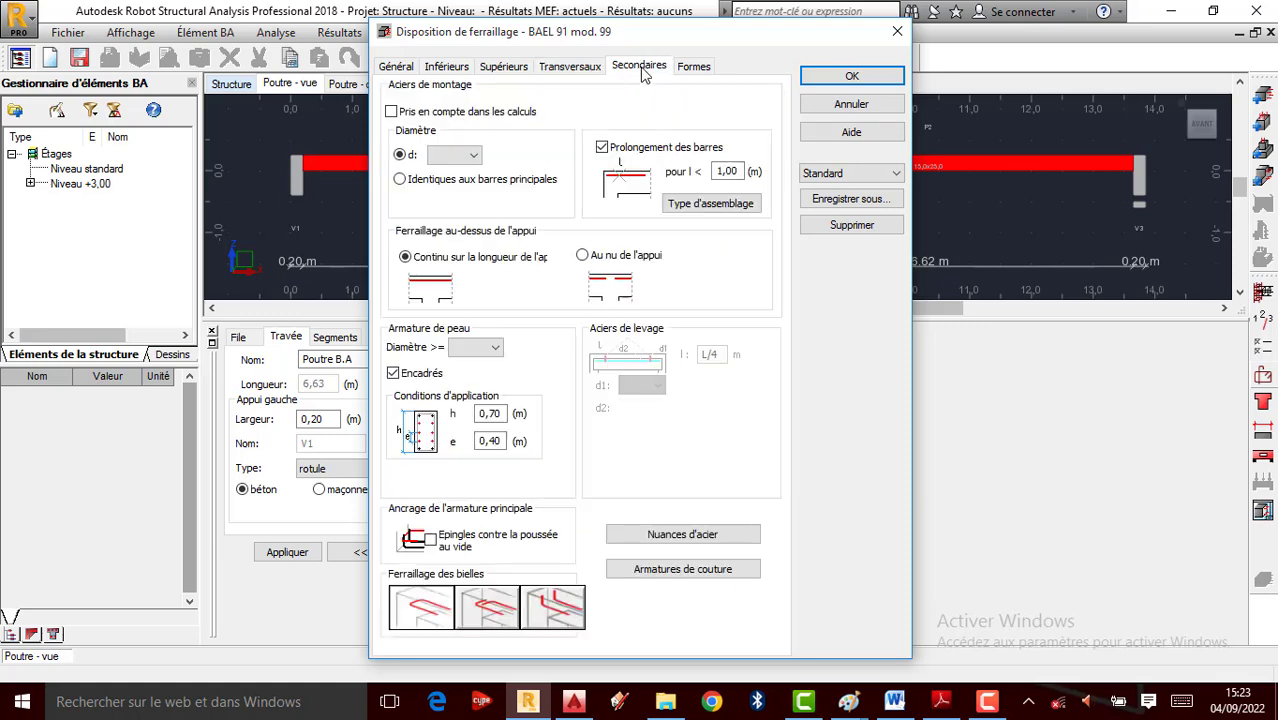
pyautogui.click(391, 112)
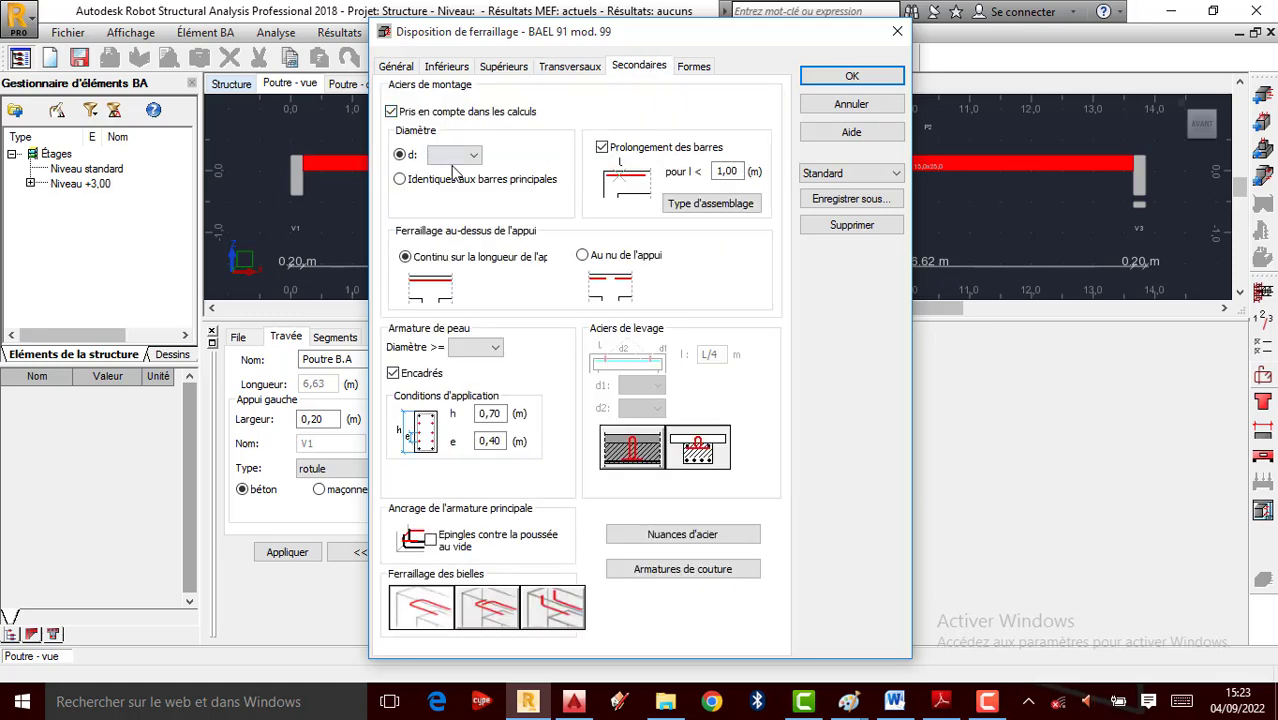
pyautogui.click(473, 156)
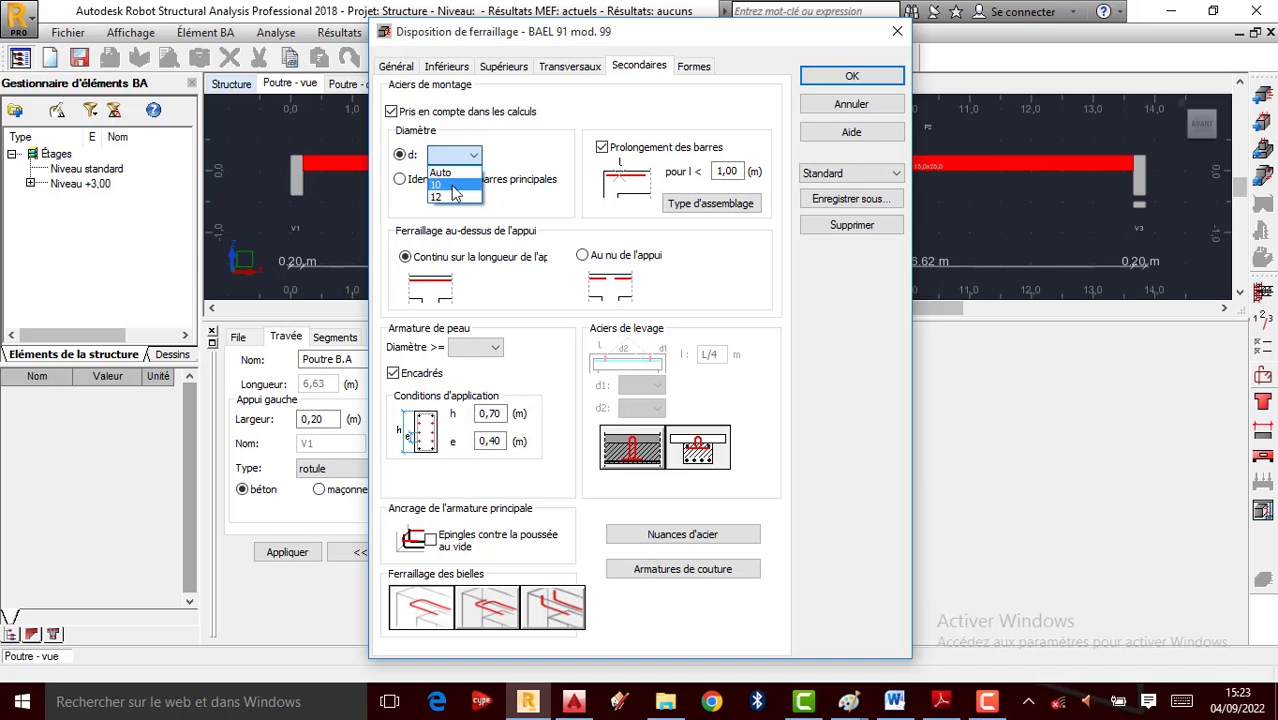
pyautogui.click(440, 172)
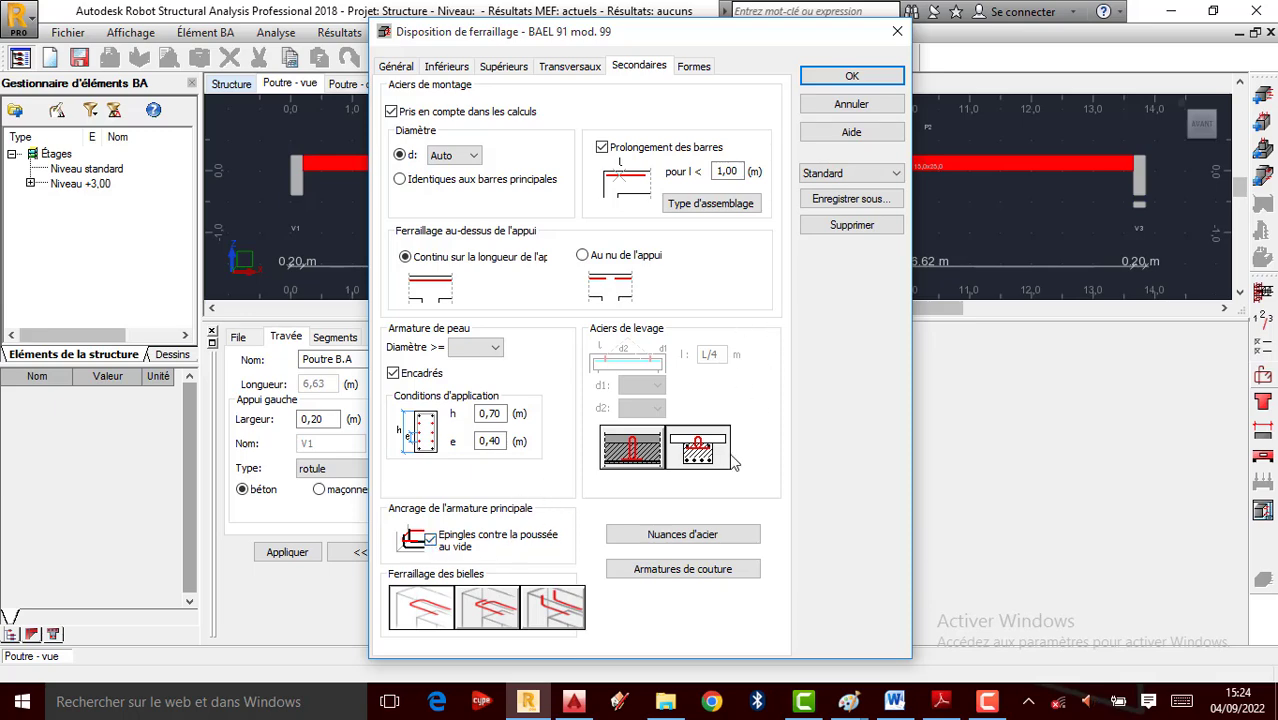
pyautogui.click(718, 205)
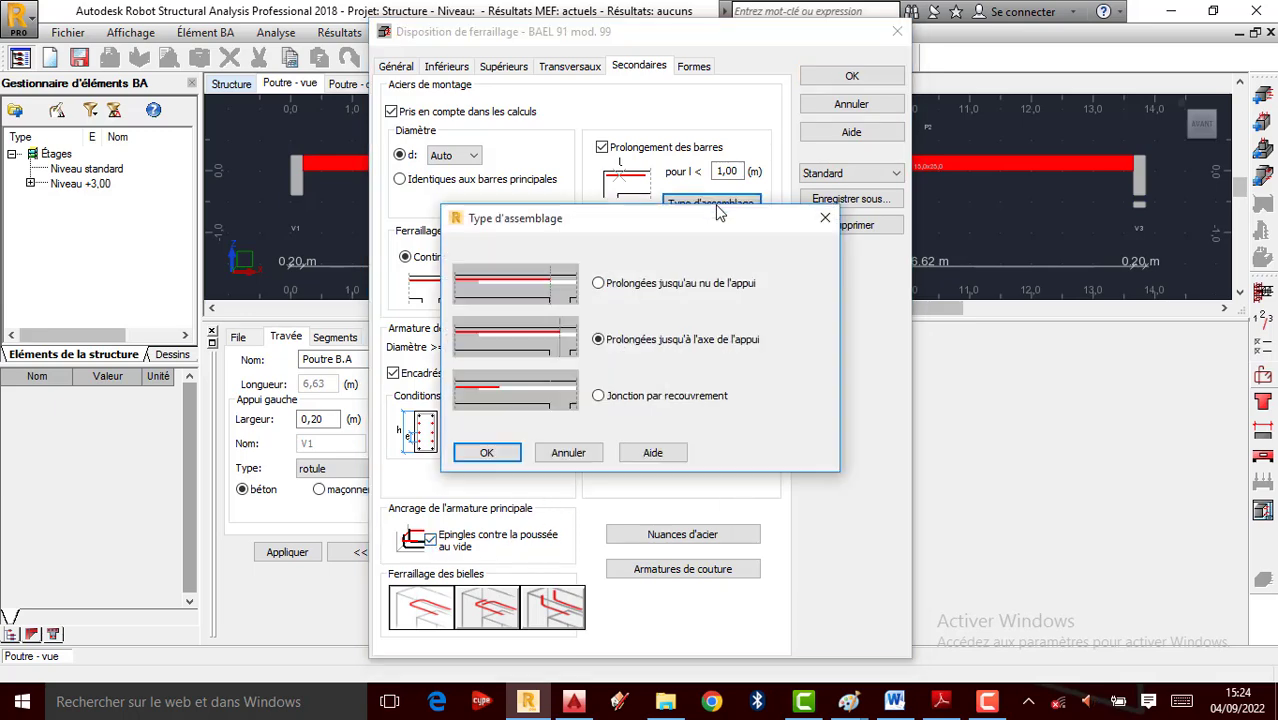
pyautogui.click(820, 220)
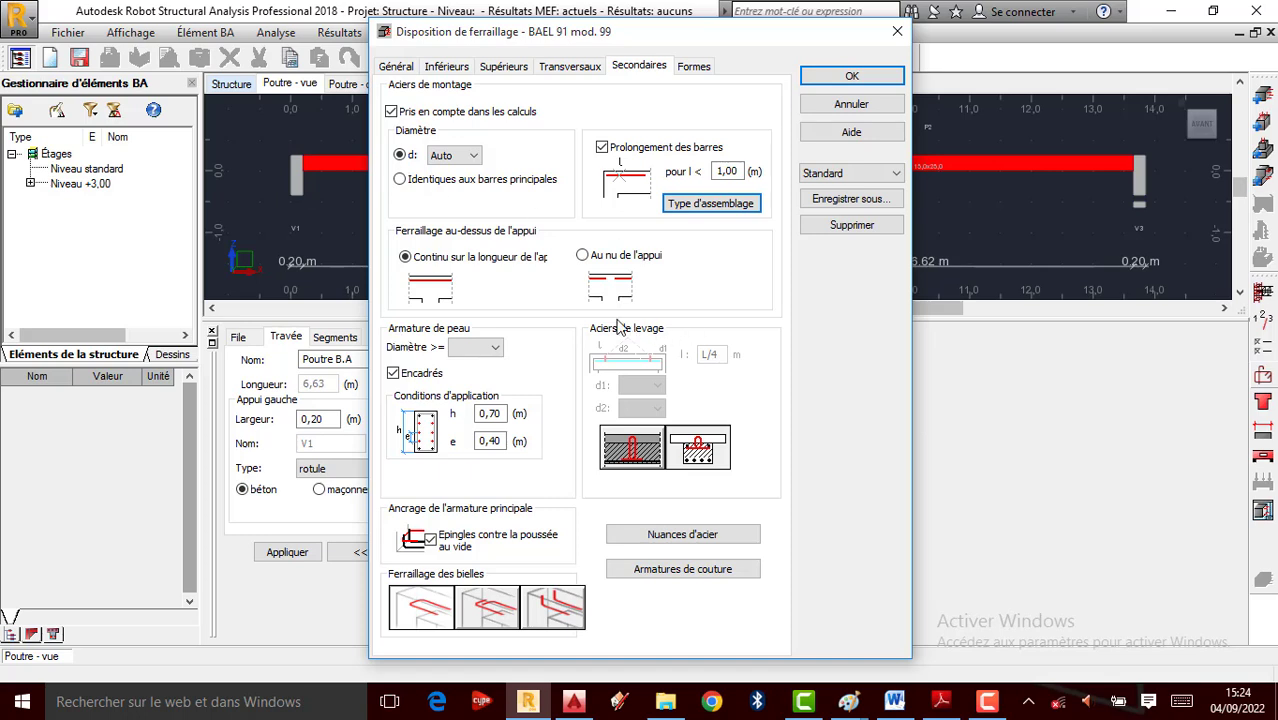
pyautogui.click(694, 67)
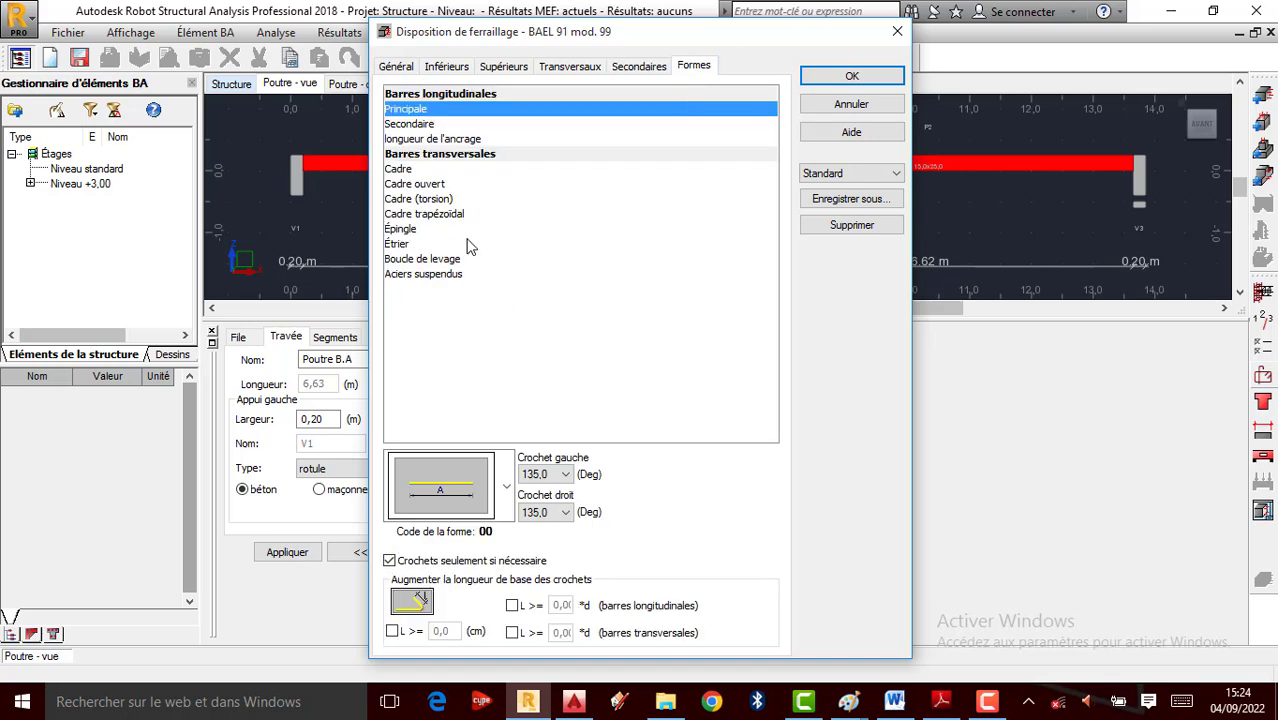
# Give the main bars 90° hooks at both left and right ends
pyautogui.click(555, 474)
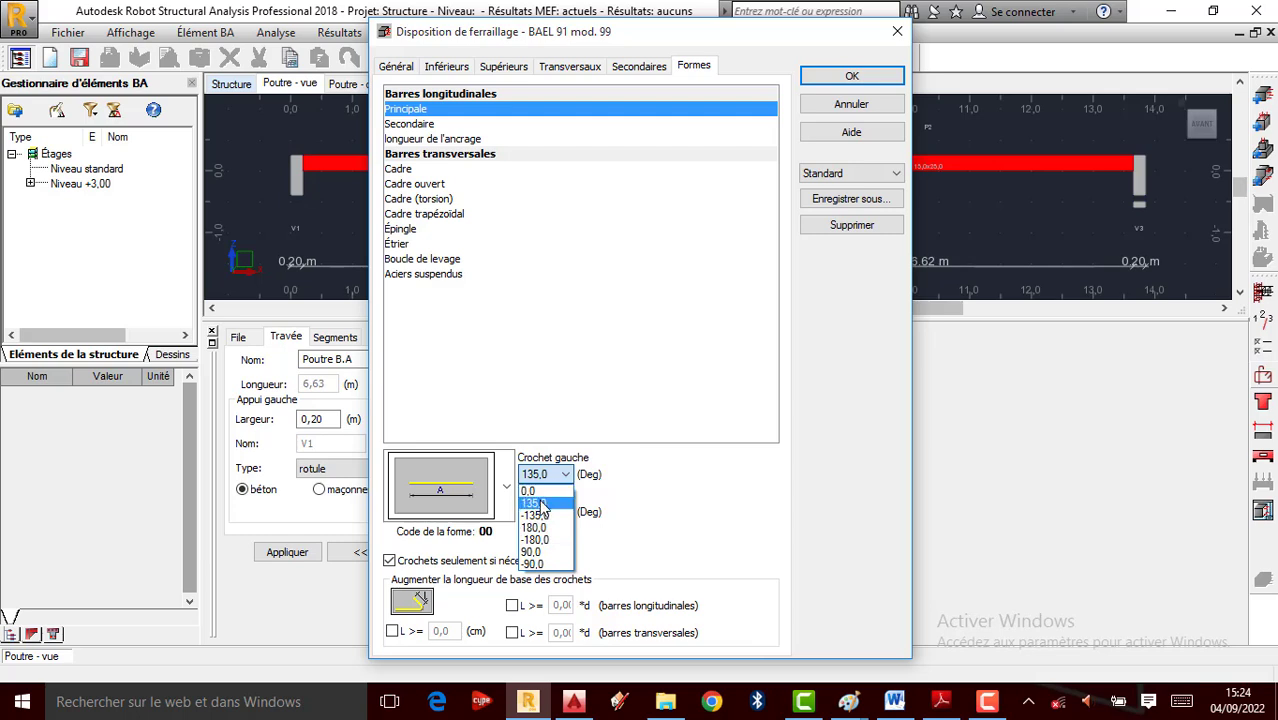
pyautogui.click(533, 552)
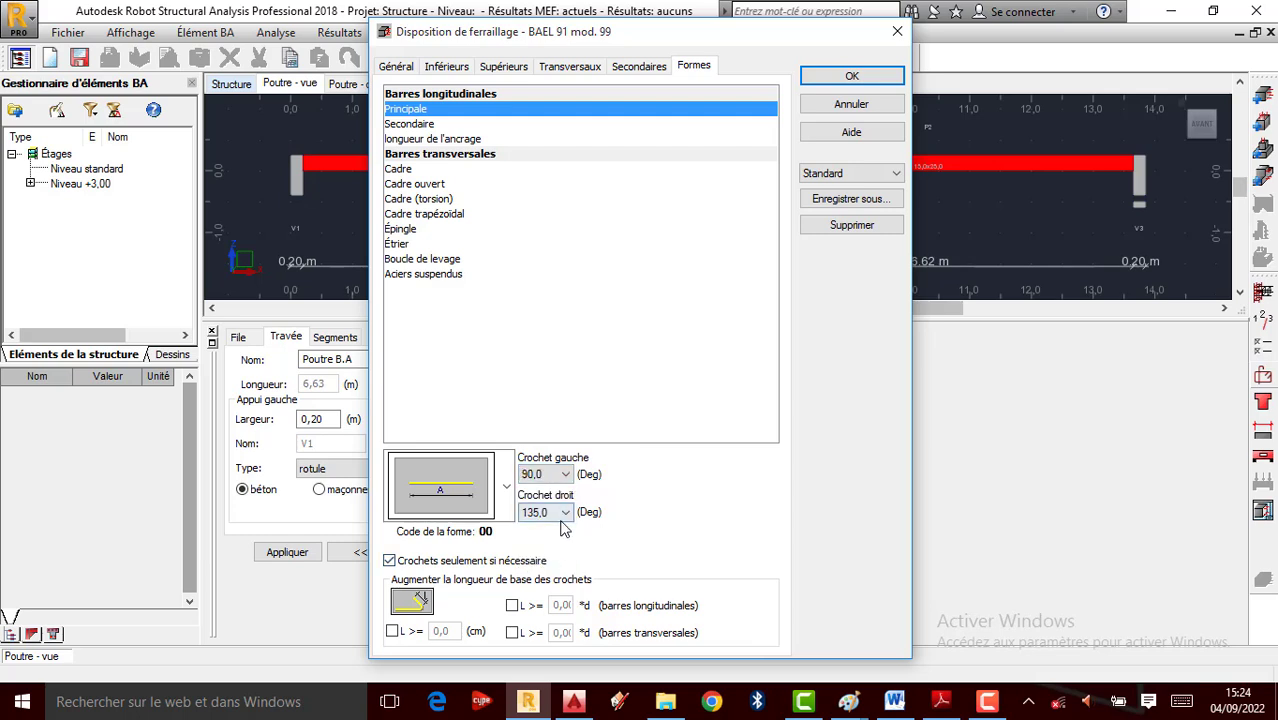
pyautogui.click(548, 512)
pyautogui.click(533, 590)
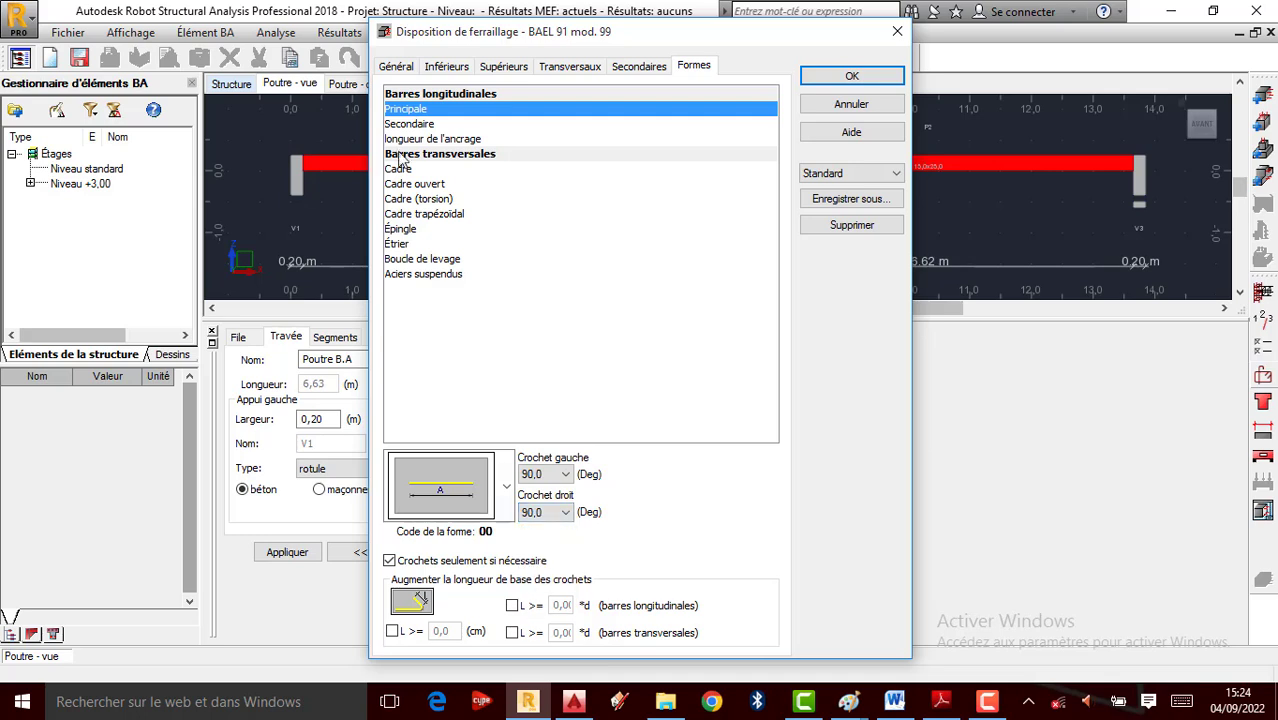
# Review the secondary and transverse bar shapes, then apply the reinforcement layout settings
pyautogui.click(428, 125)
pyautogui.click(445, 139)
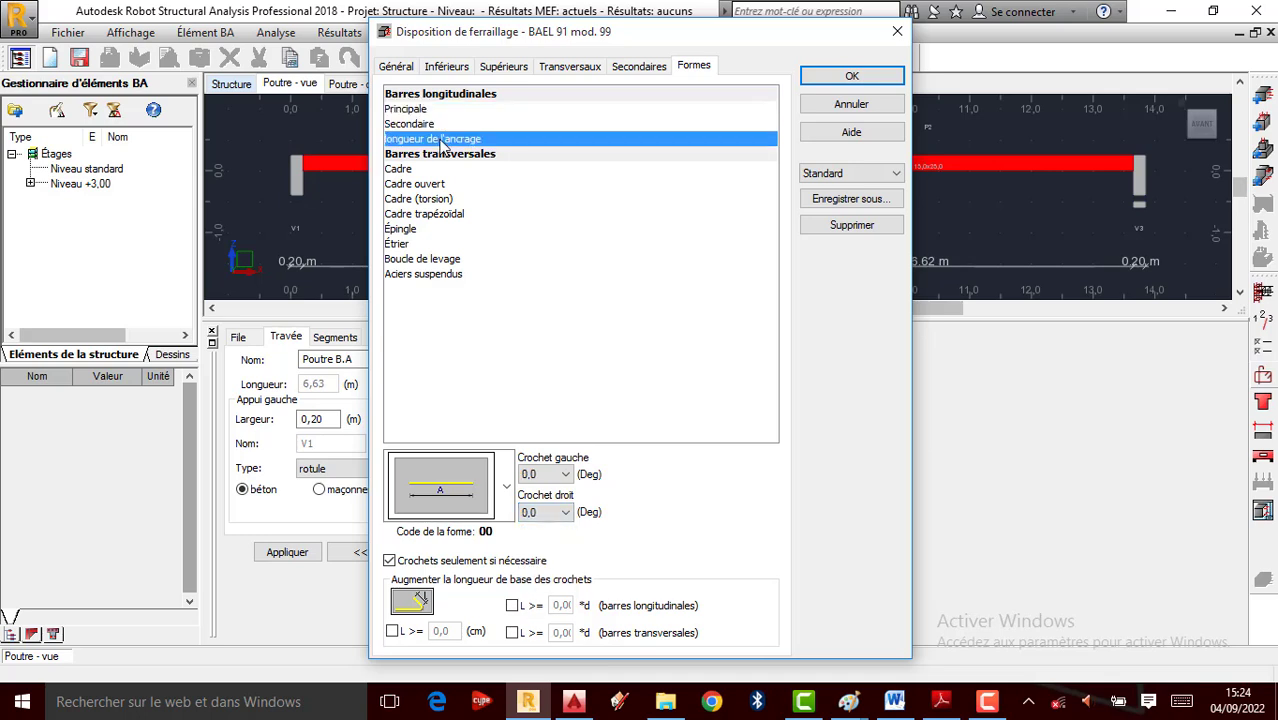
pyautogui.click(433, 169)
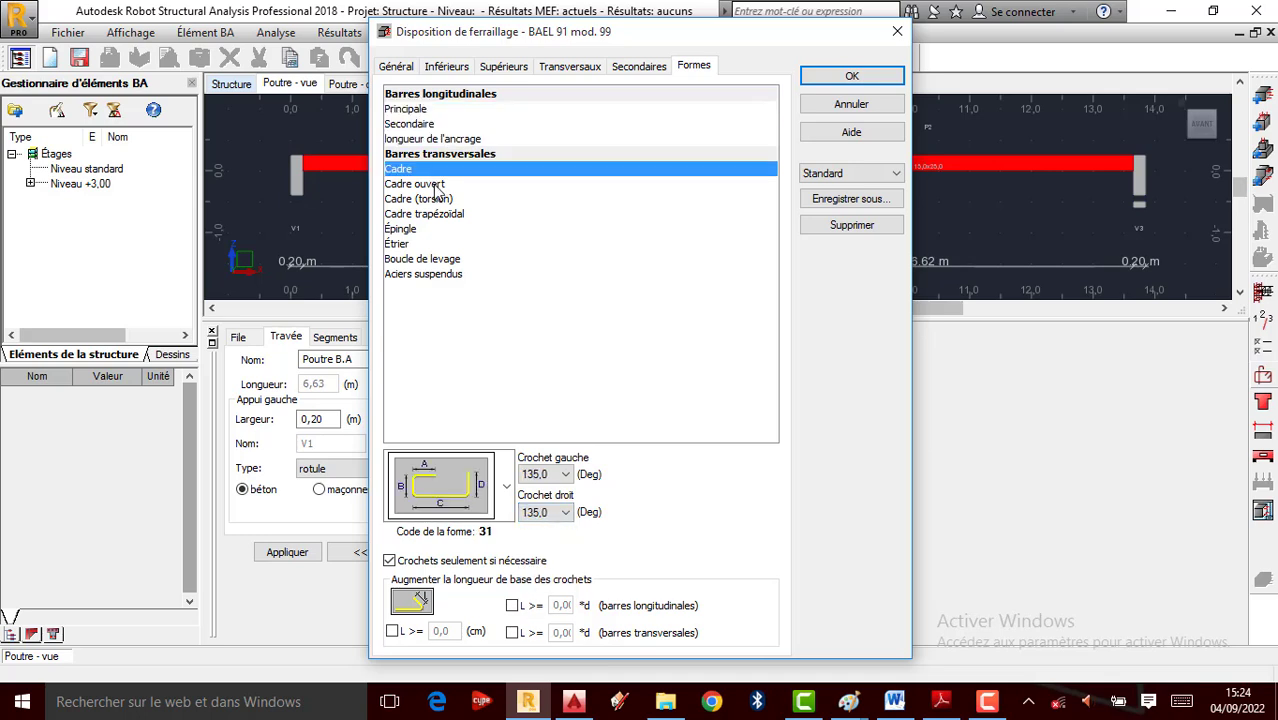
pyautogui.click(436, 187)
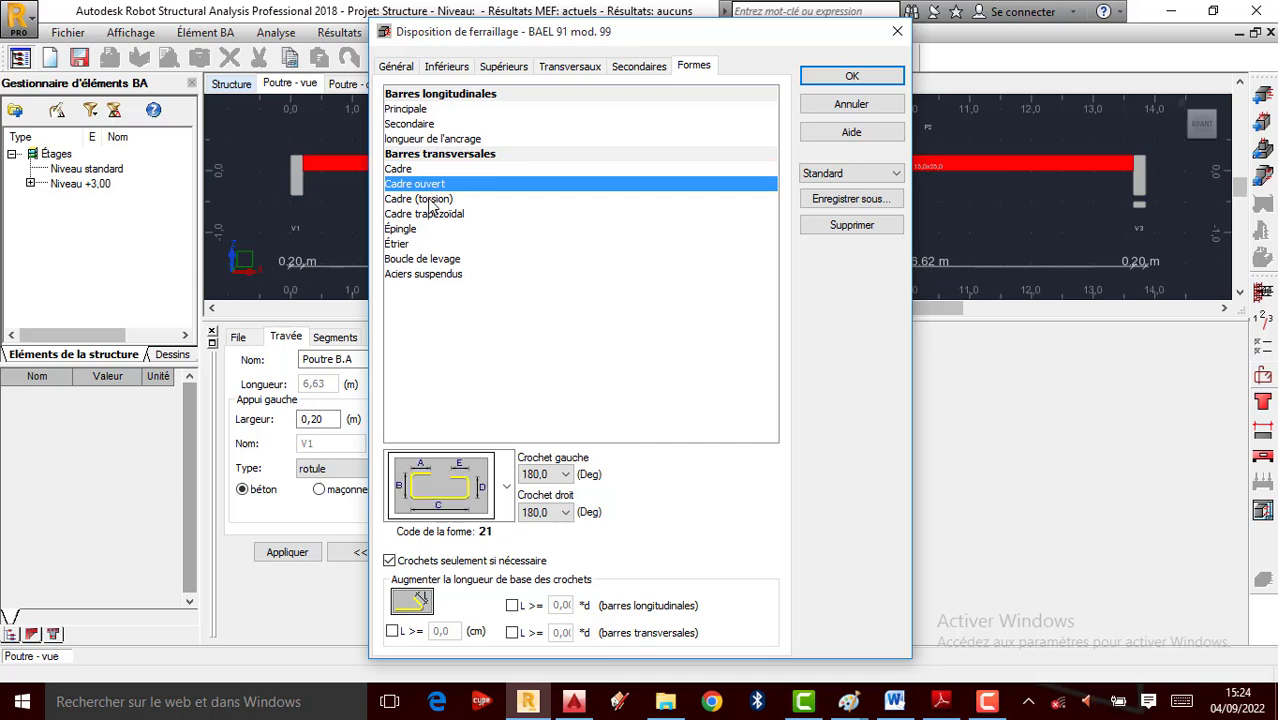
pyautogui.click(430, 201)
pyautogui.click(427, 215)
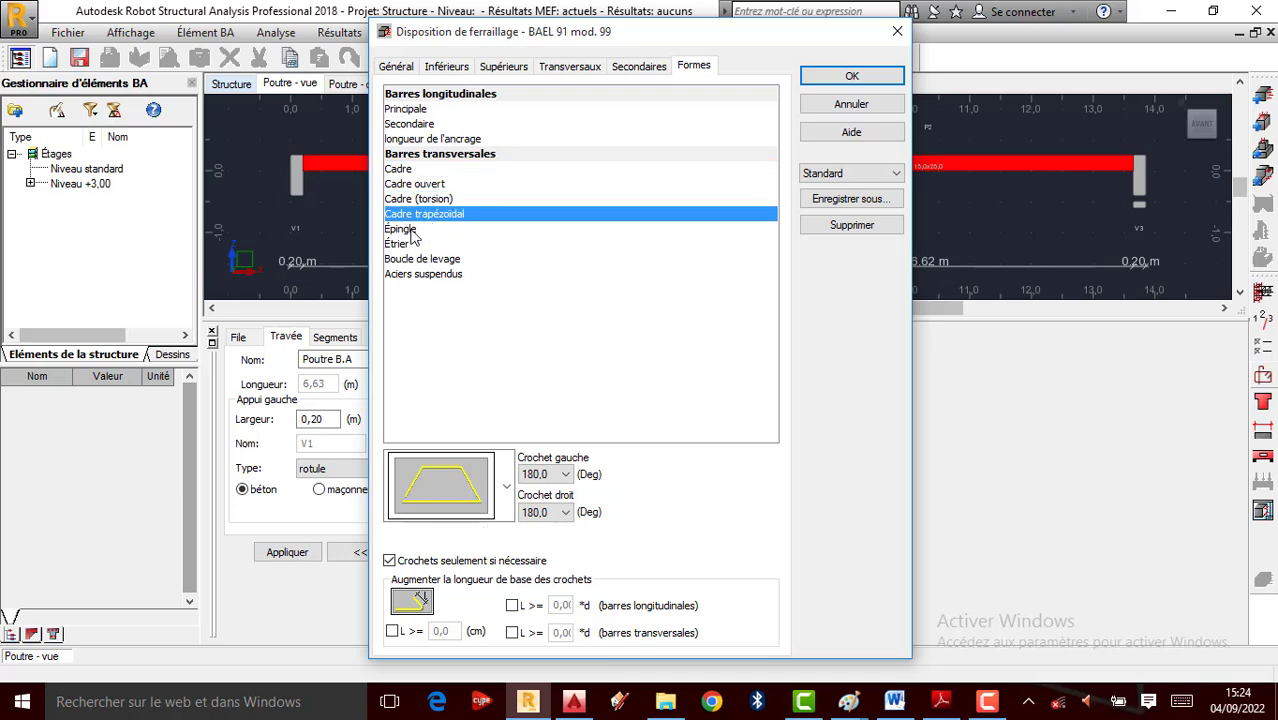
pyautogui.click(412, 231)
pyautogui.click(415, 245)
pyautogui.click(420, 260)
pyautogui.click(423, 276)
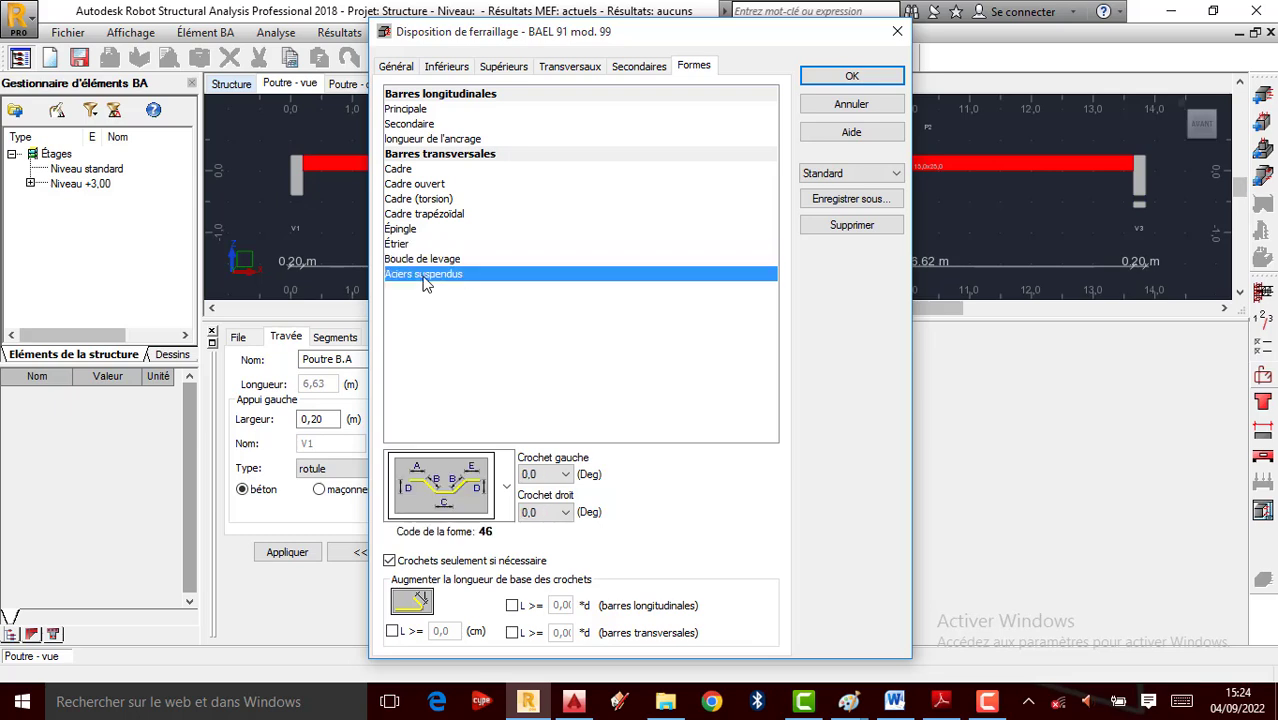
pyautogui.click(425, 110)
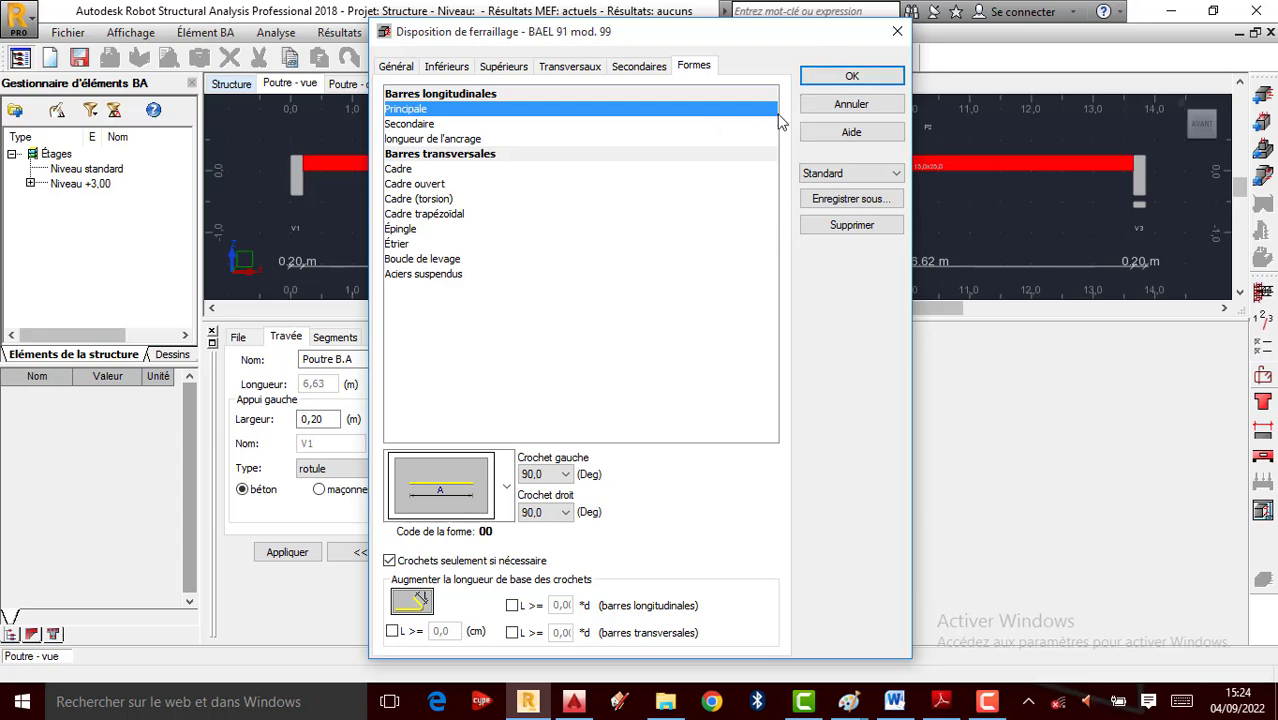
pyautogui.click(844, 77)
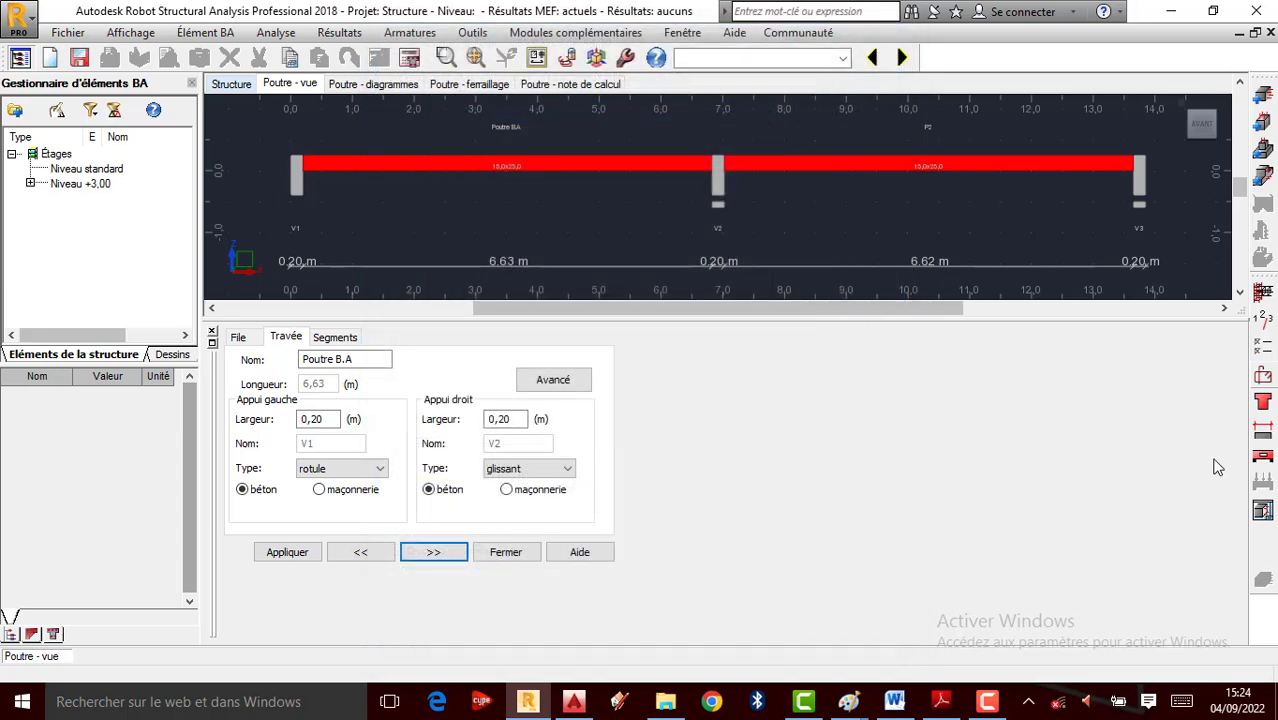
# In drawing parameters, make bar labels show count + diameter, length and spacing
pyautogui.click(1262, 456)
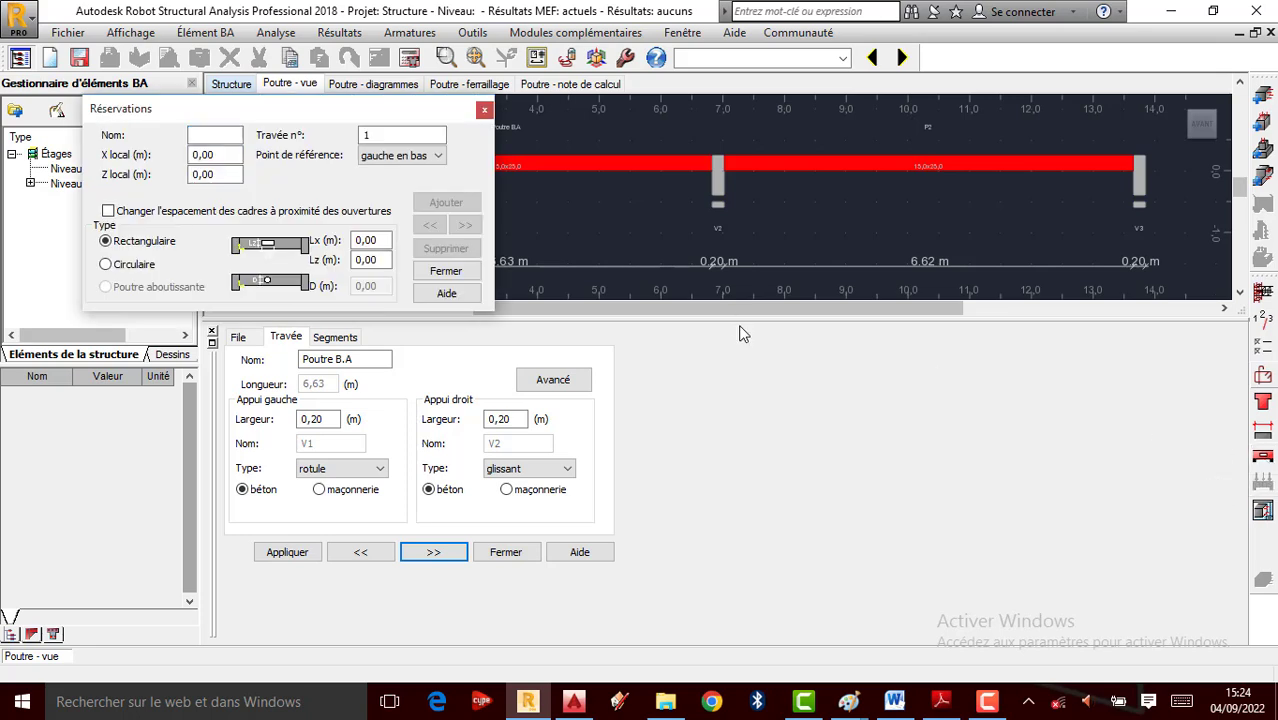
pyautogui.click(484, 111)
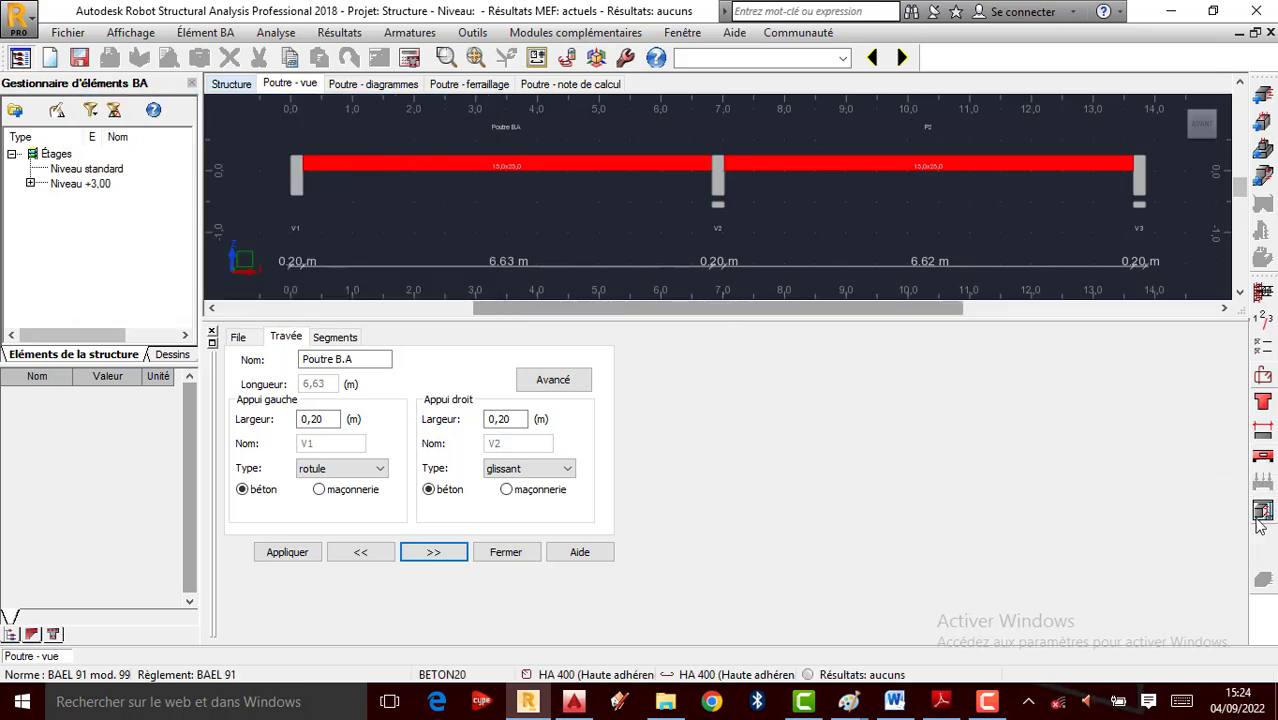
pyautogui.click(283, 34)
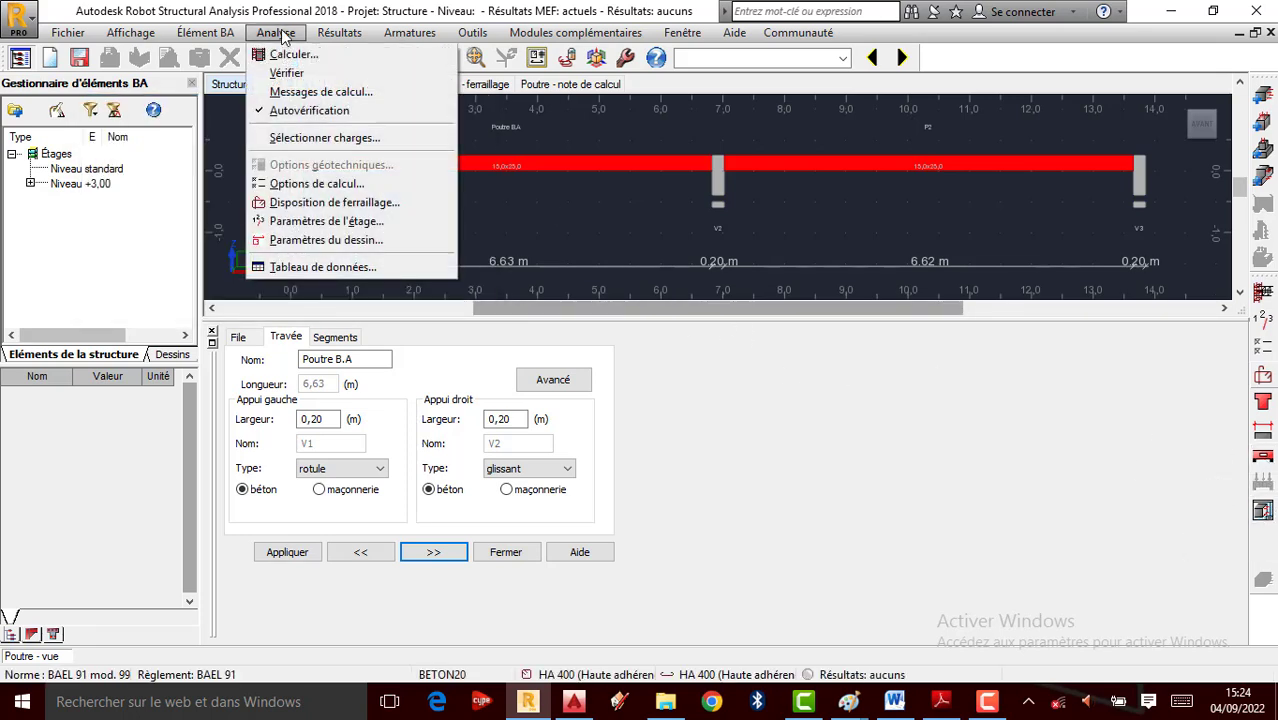
pyautogui.click(322, 242)
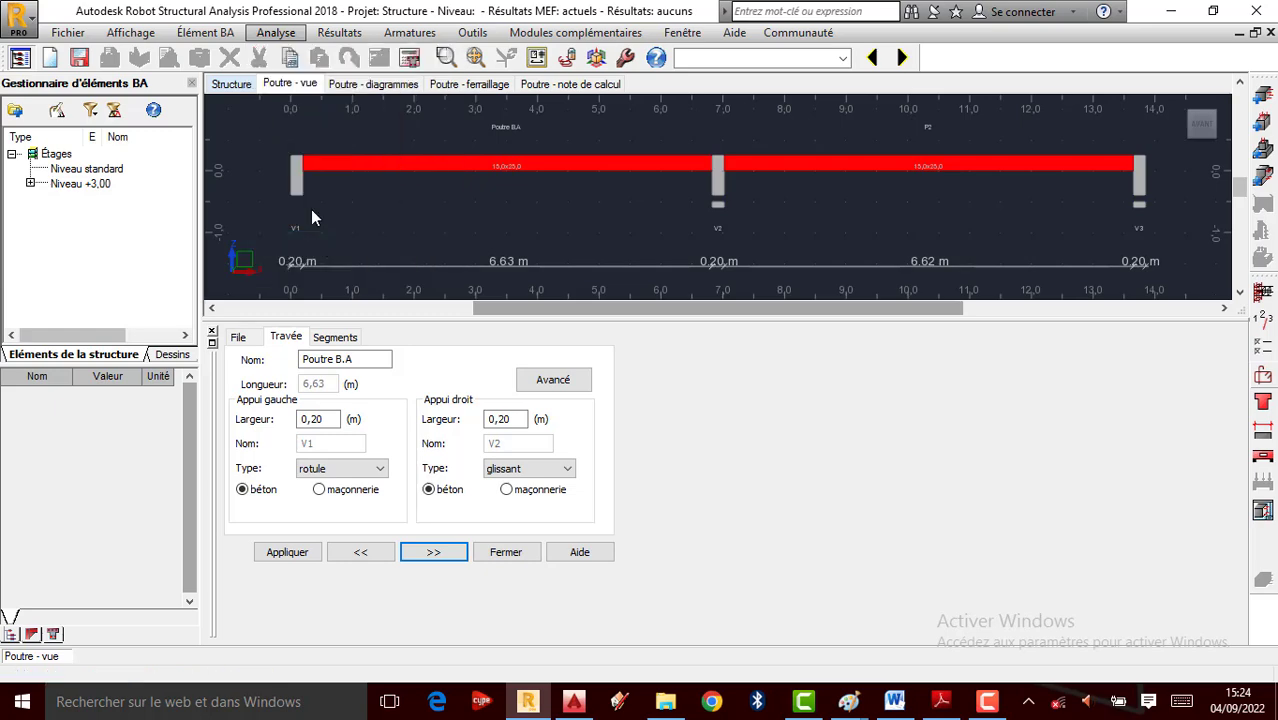
pyautogui.click(489, 155)
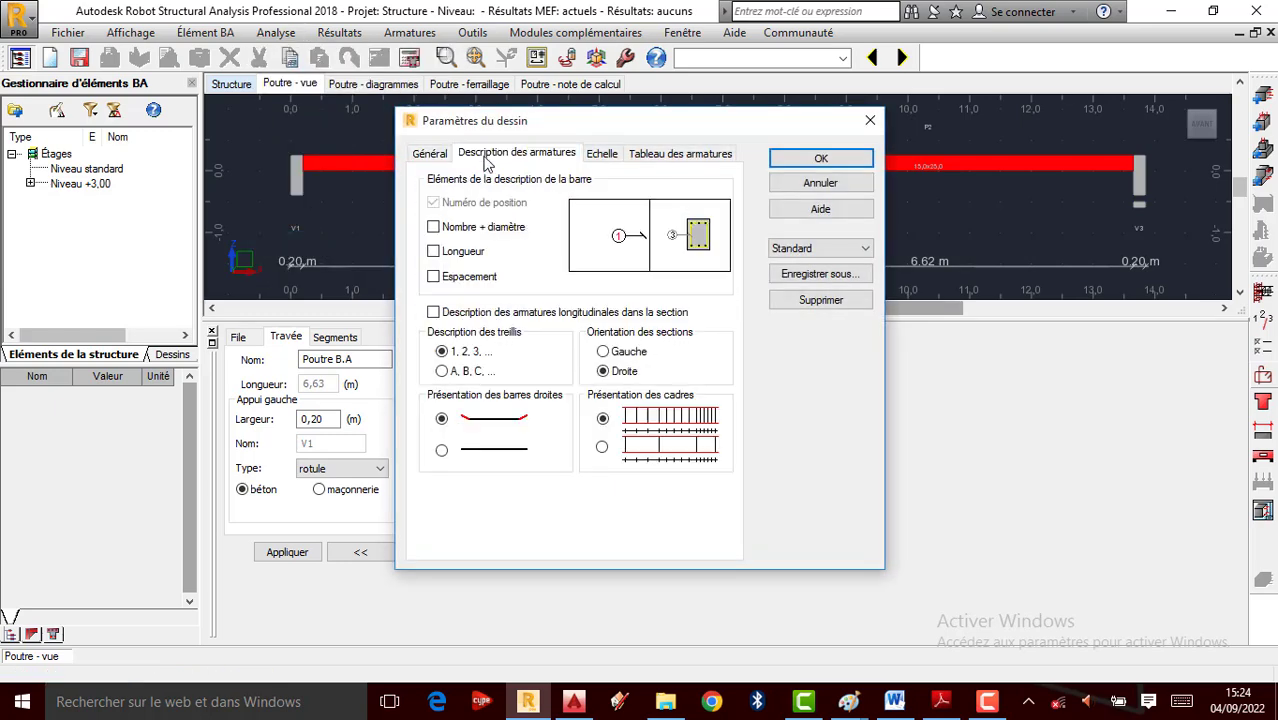
pyautogui.click(452, 229)
pyautogui.click(448, 254)
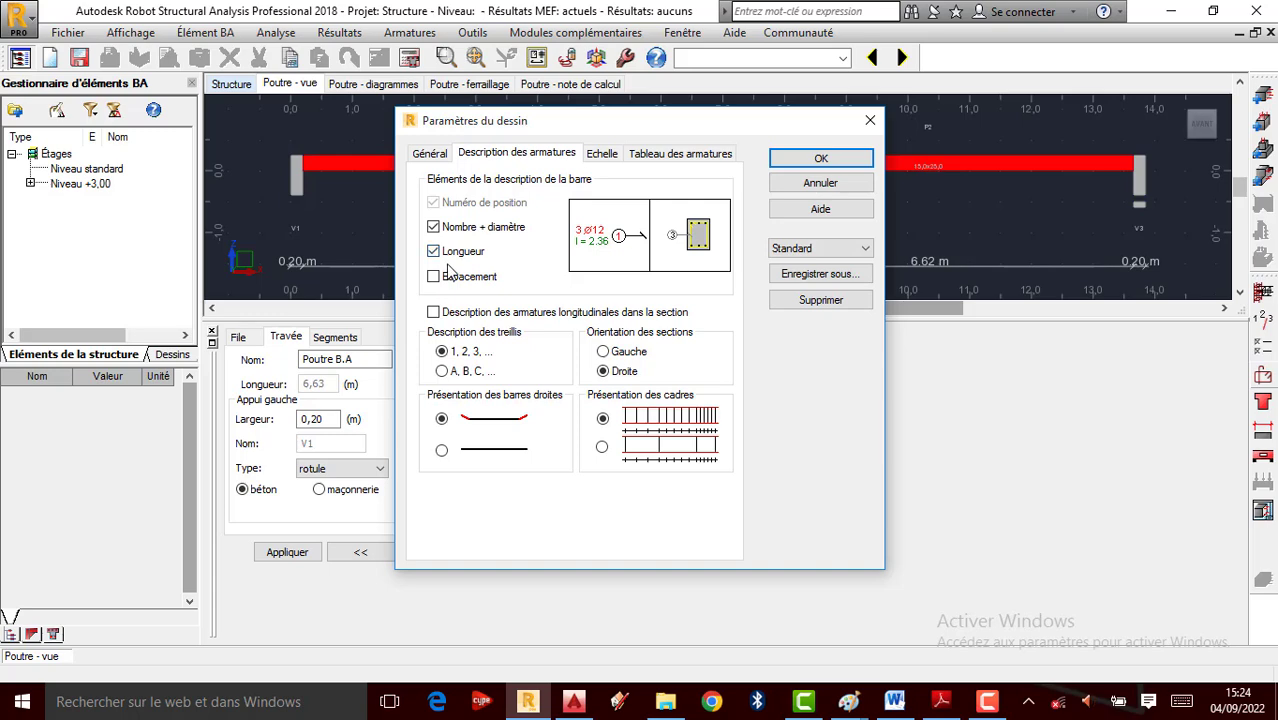
pyautogui.click(448, 280)
# Describe longitudinal bars in sections, include piece count in the reinforcement table, and apply
pyautogui.click(447, 310)
pyautogui.click(679, 153)
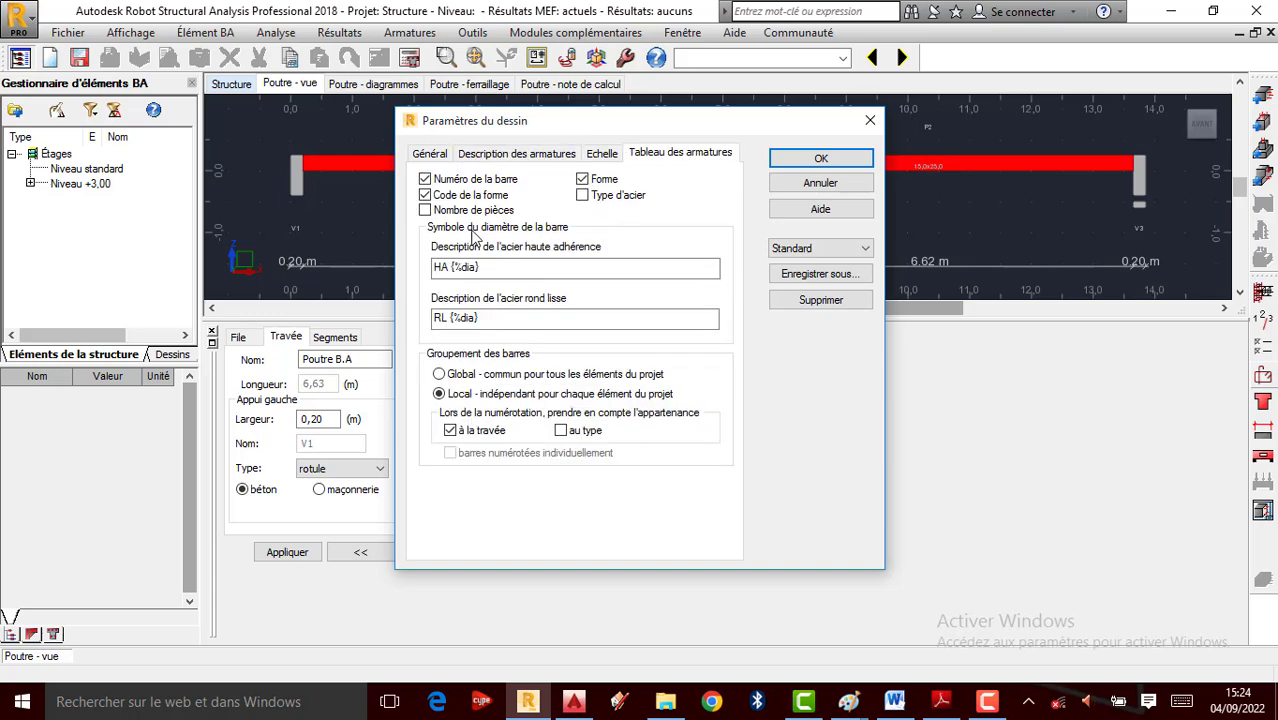
pyautogui.click(458, 212)
pyautogui.click(821, 158)
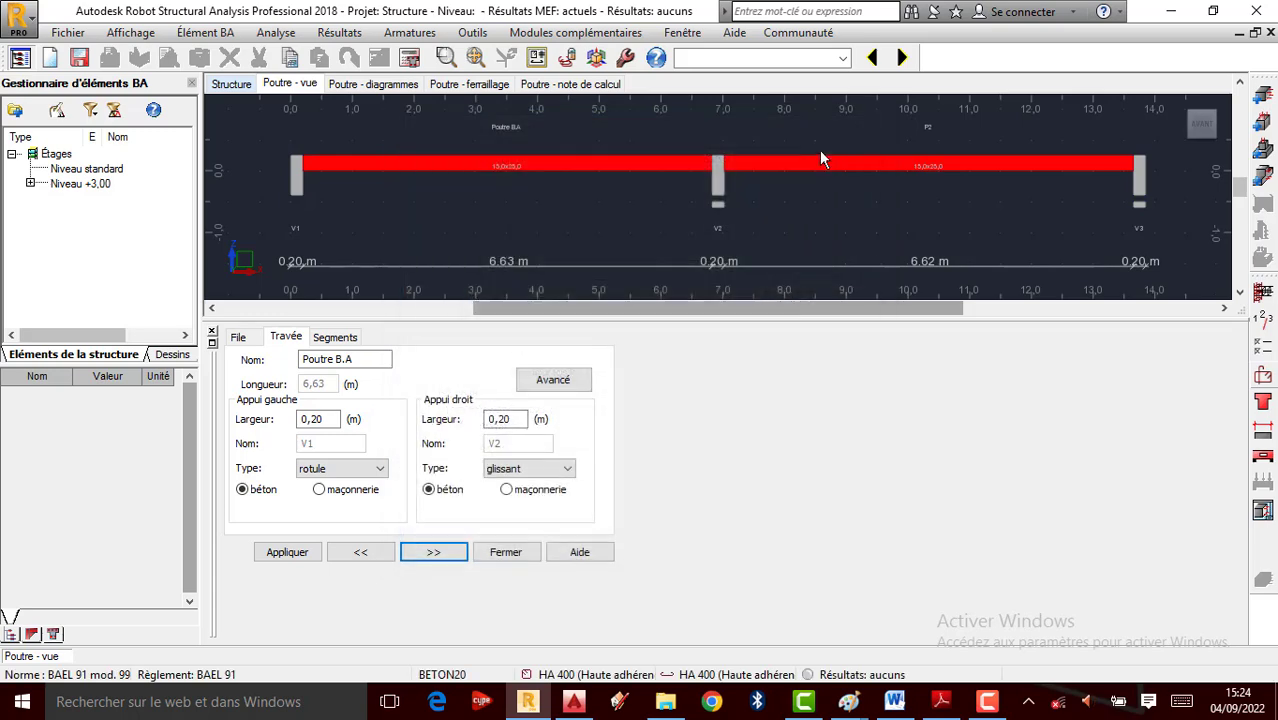
pyautogui.click(409, 57)
pyautogui.click(498, 360)
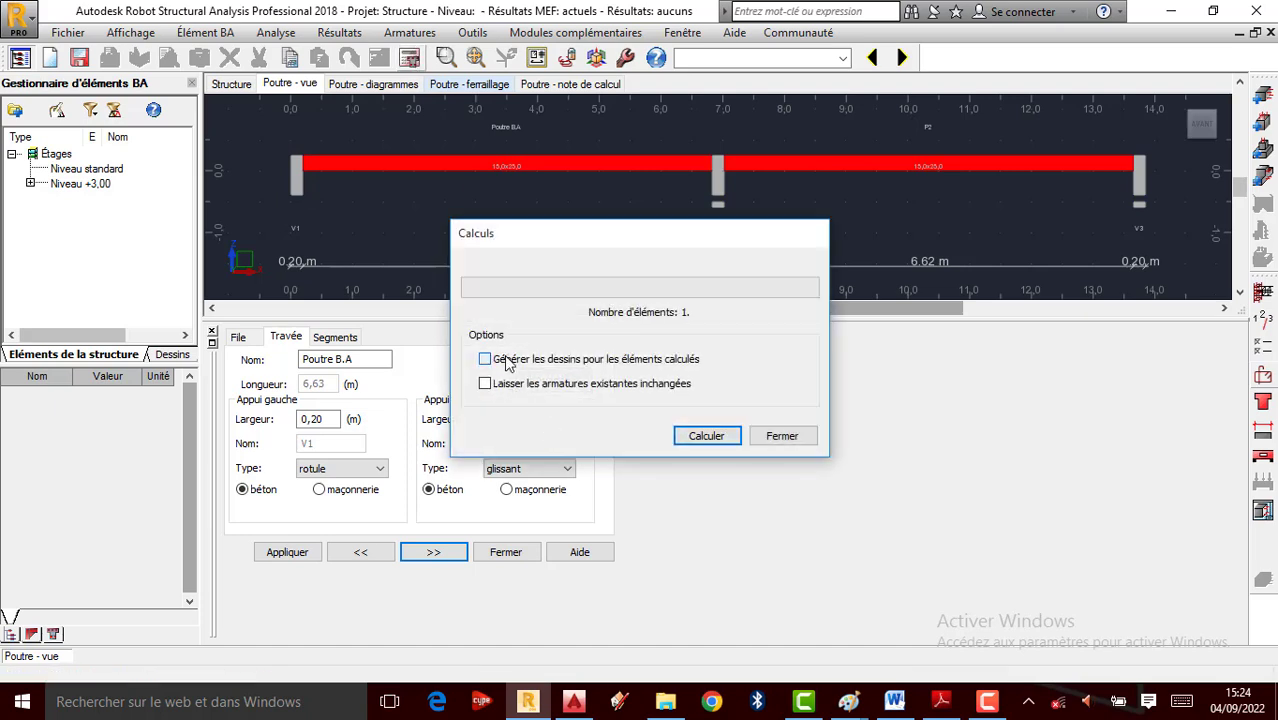
pyautogui.click(722, 445)
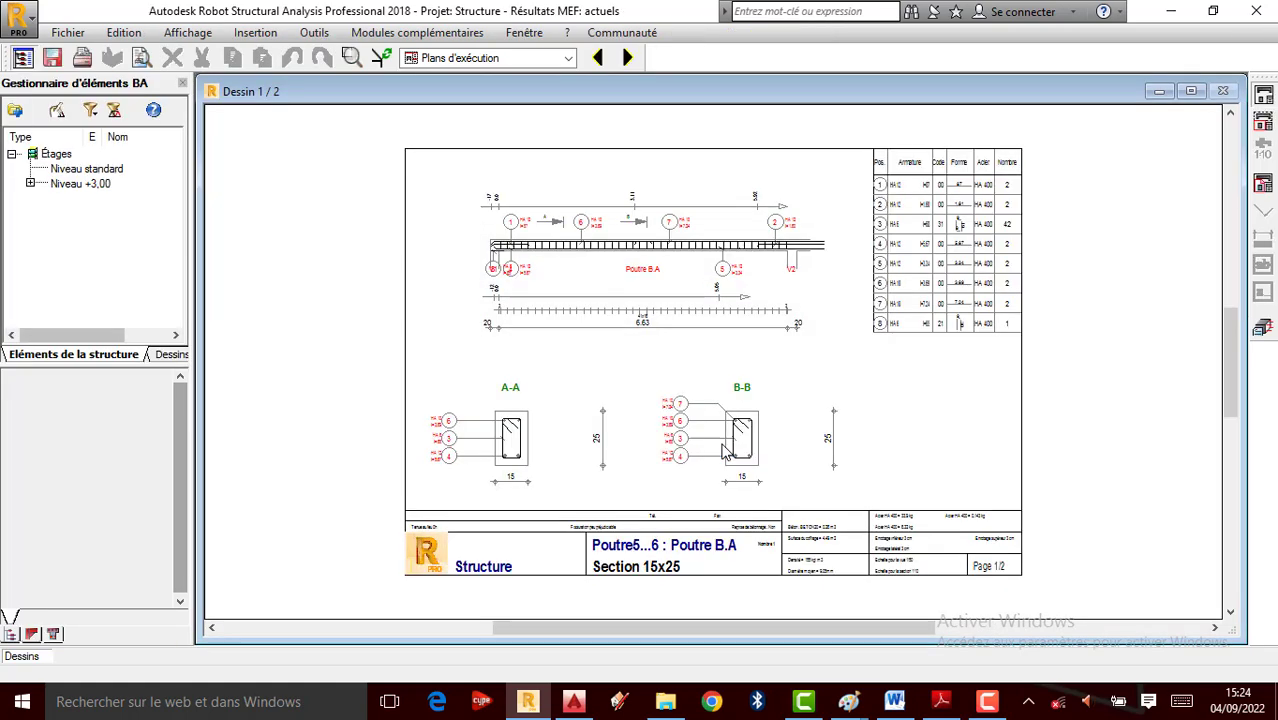
pyautogui.scroll(3, 612, 256)
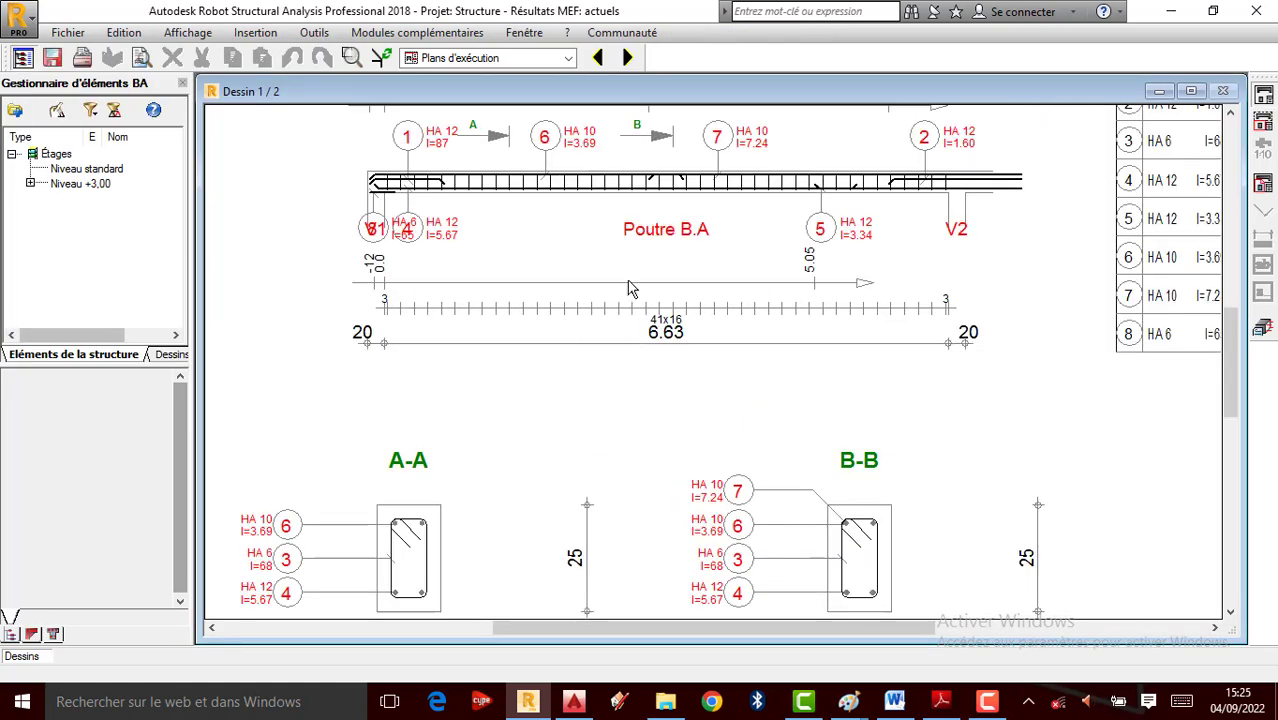
pyautogui.scroll(3, 787, 461)
pyautogui.scroll(-3, 542, 456)
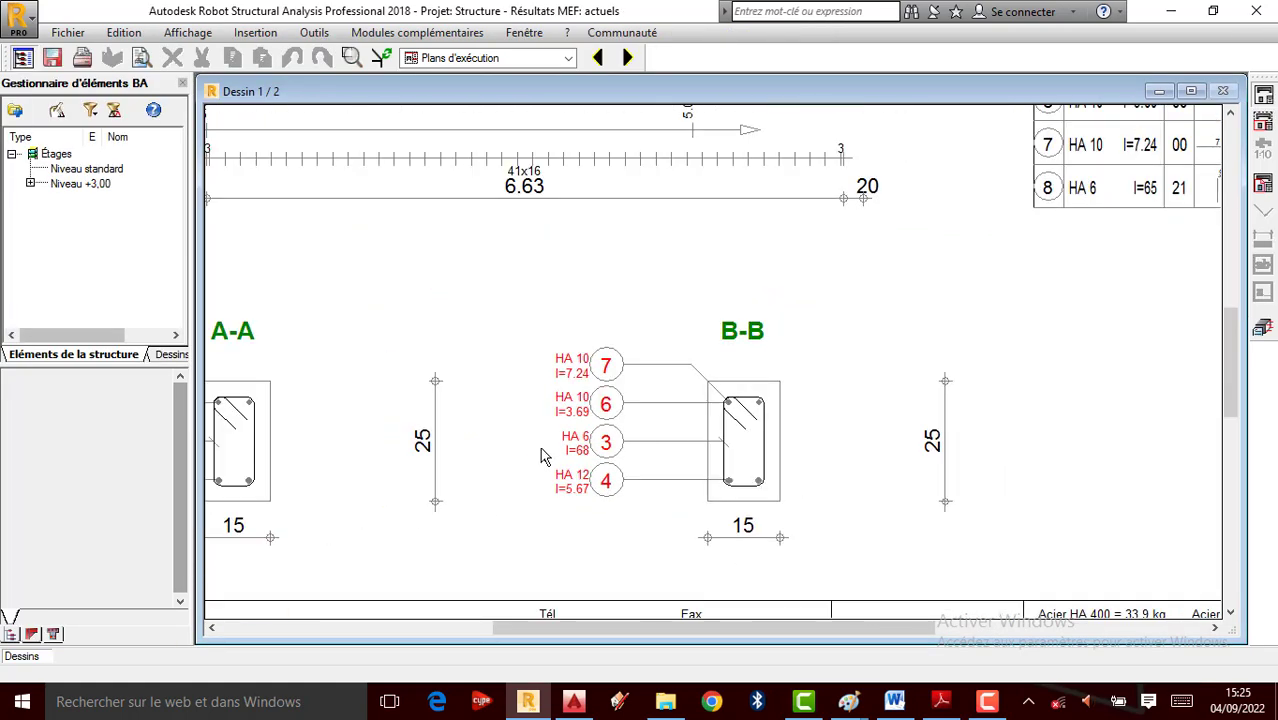
pyautogui.scroll(1, 420, 562)
pyautogui.scroll(-2, 420, 567)
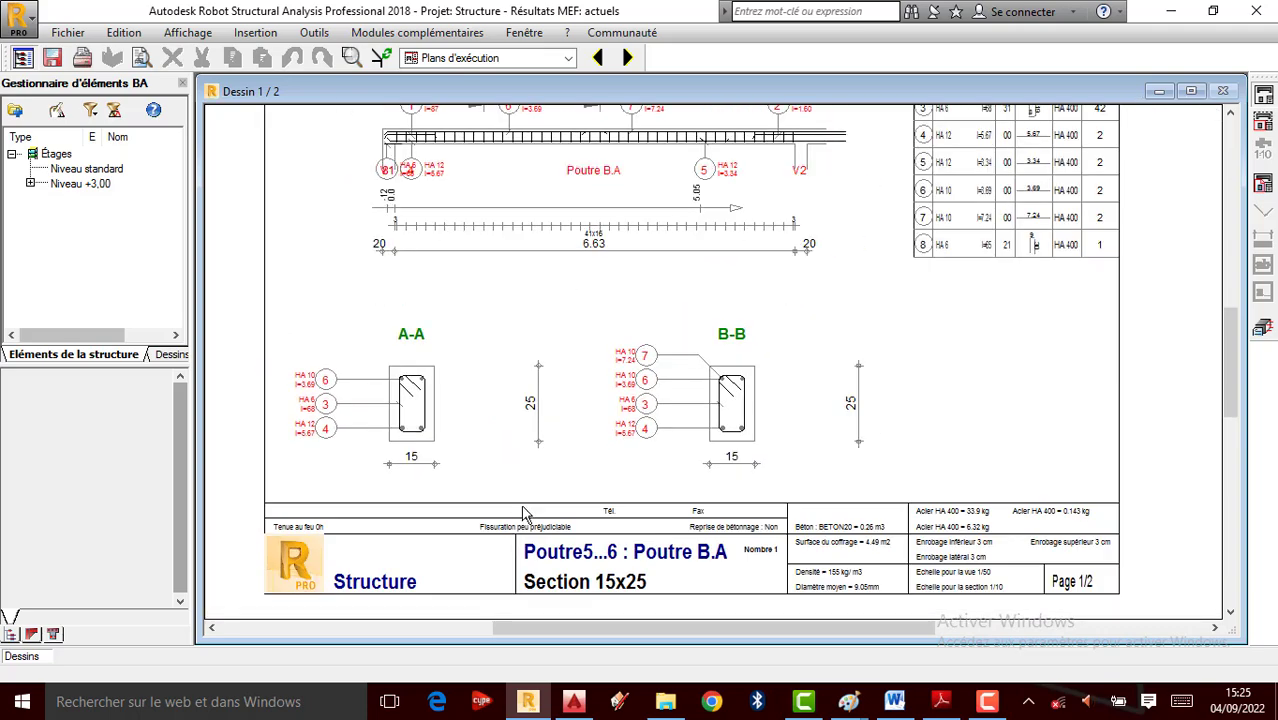
pyautogui.scroll(1, 533, 537)
pyautogui.scroll(2, 736, 243)
pyautogui.scroll(1, 679, 434)
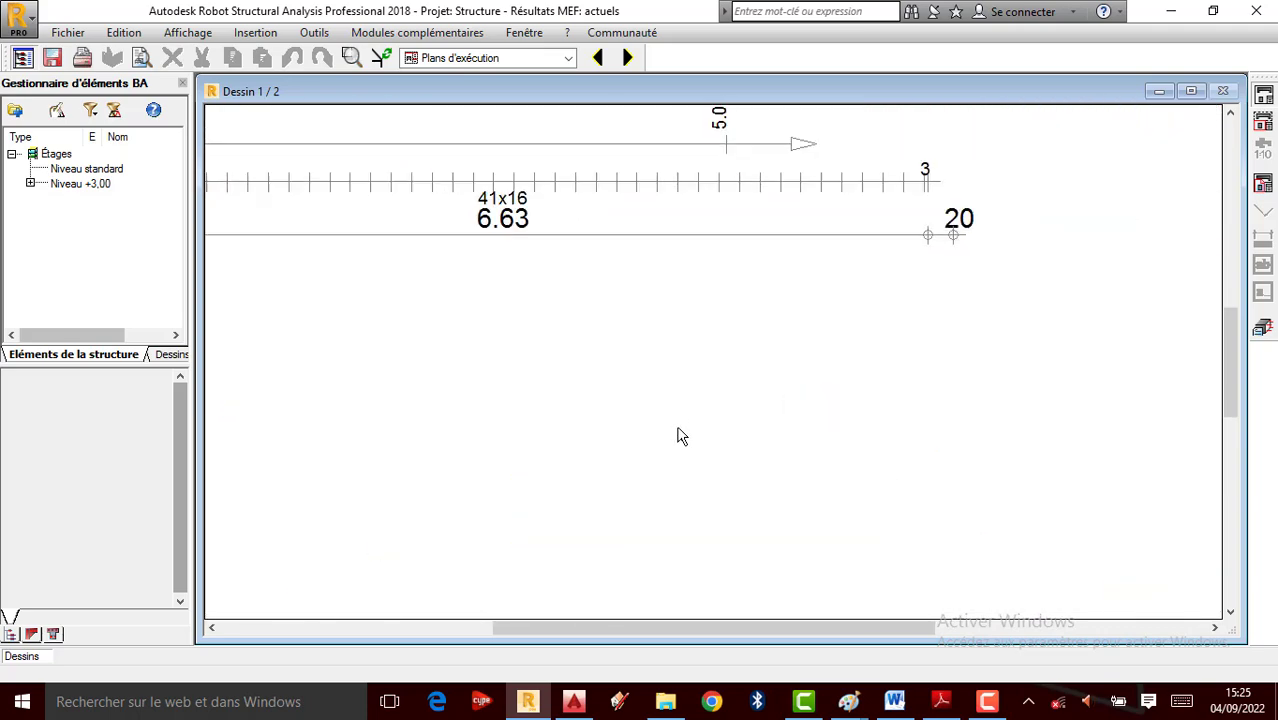
pyautogui.scroll(-2, 696, 402)
pyautogui.scroll(1, 741, 220)
pyautogui.scroll(2, 741, 220)
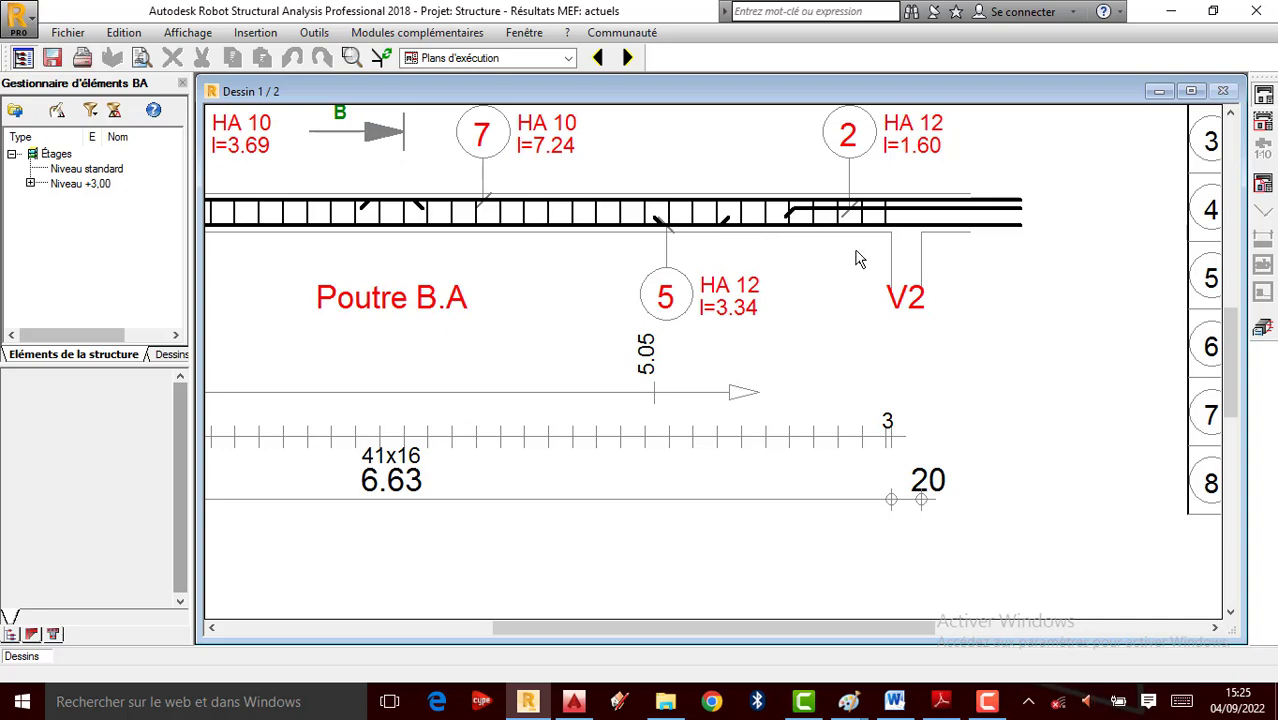
pyautogui.scroll(-1, 856, 265)
pyautogui.scroll(-2, 948, 302)
pyautogui.scroll(-1, 654, 322)
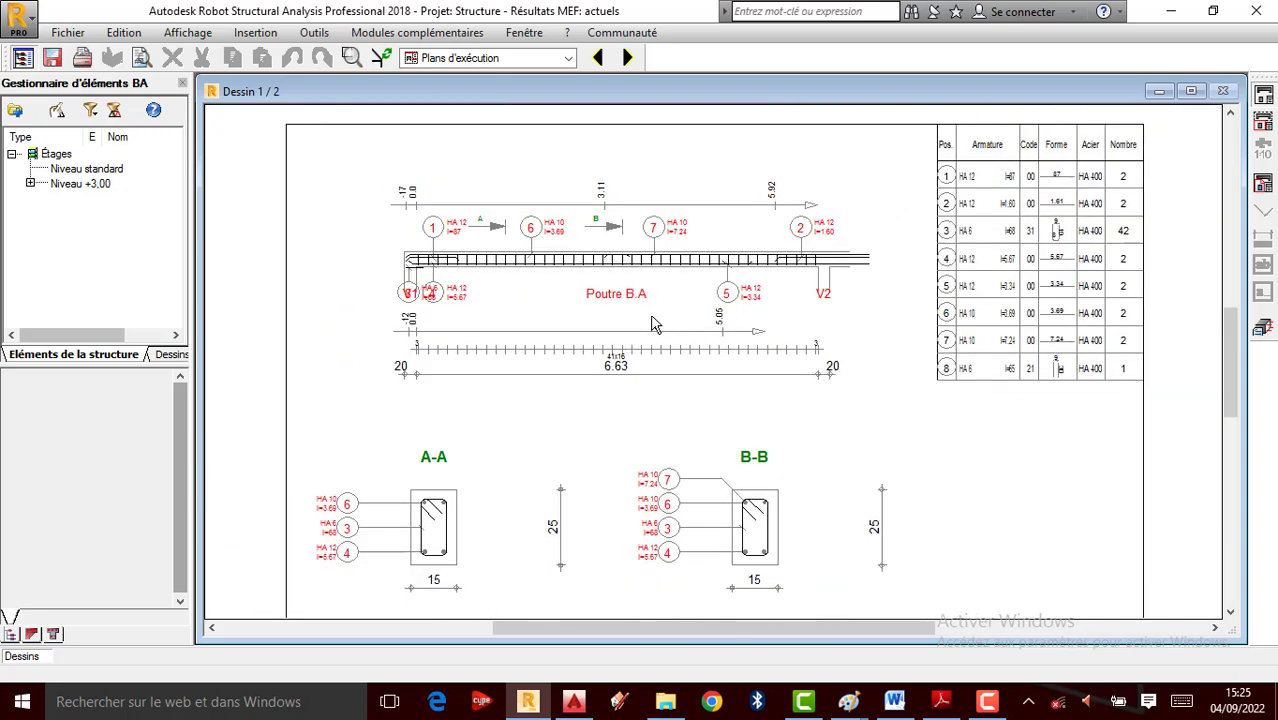
pyautogui.scroll(2, 985, 278)
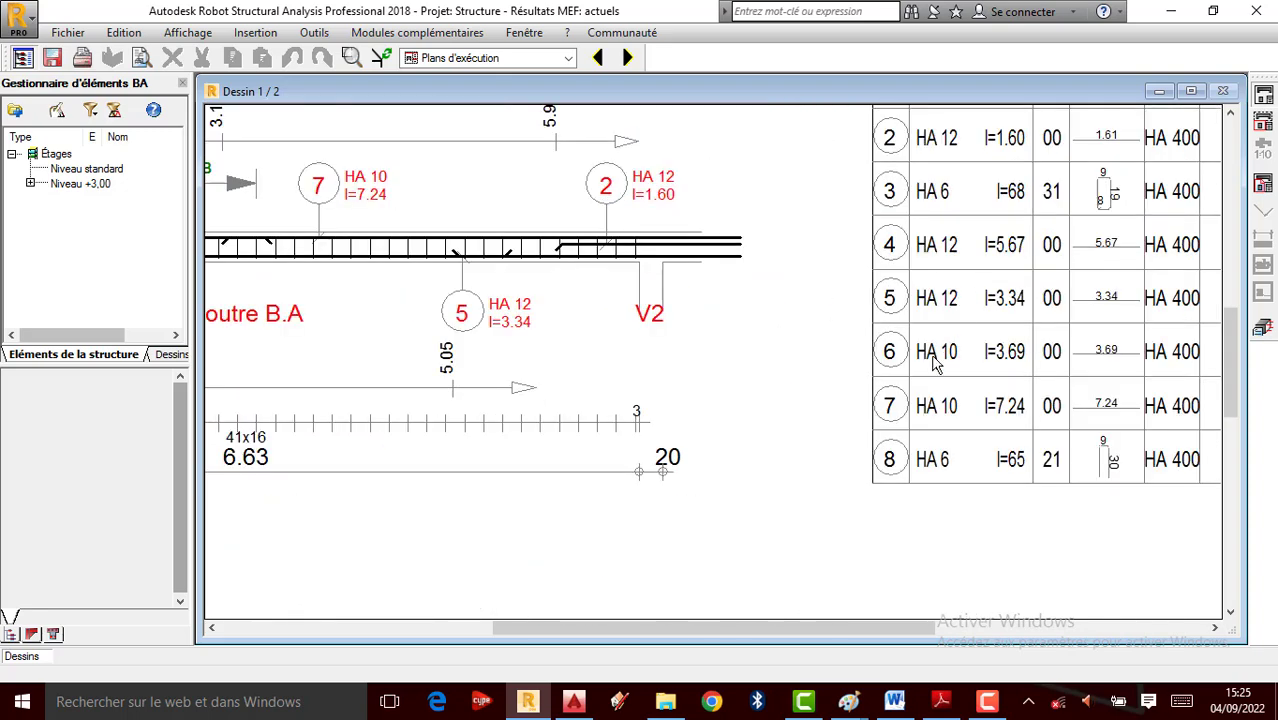
pyautogui.scroll(-3, 1009, 342)
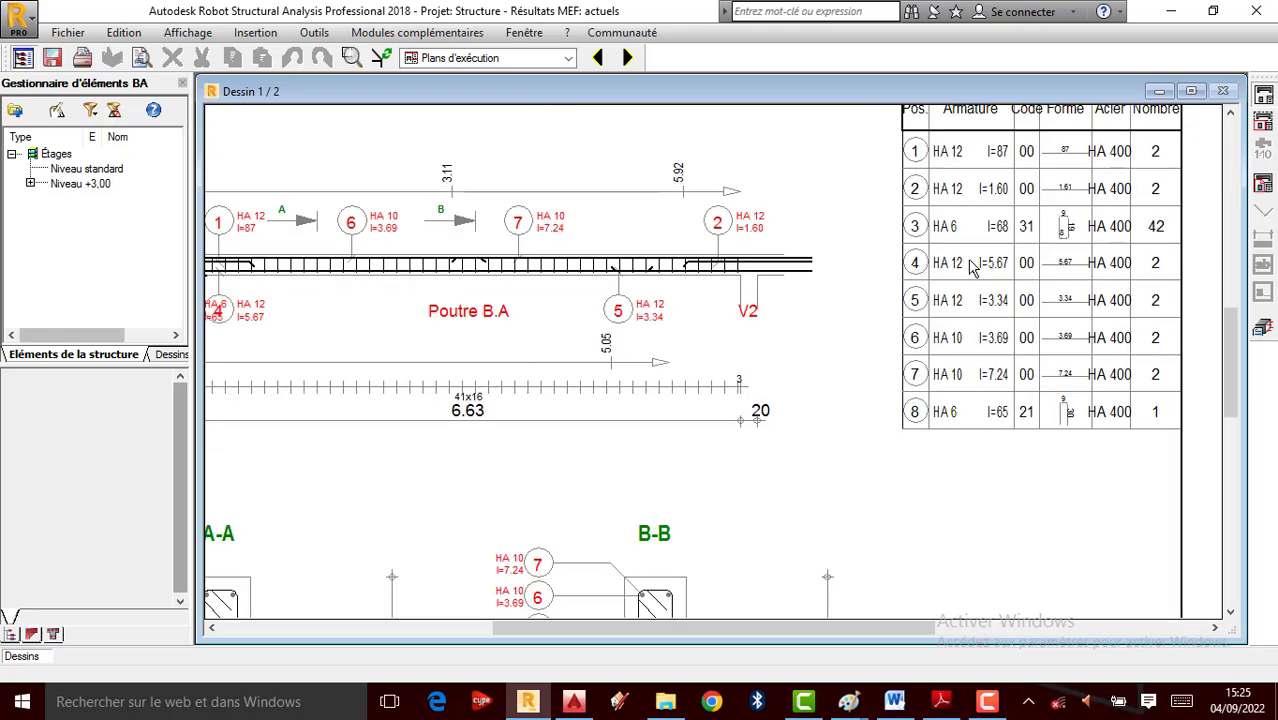
pyautogui.scroll(3, 420, 520)
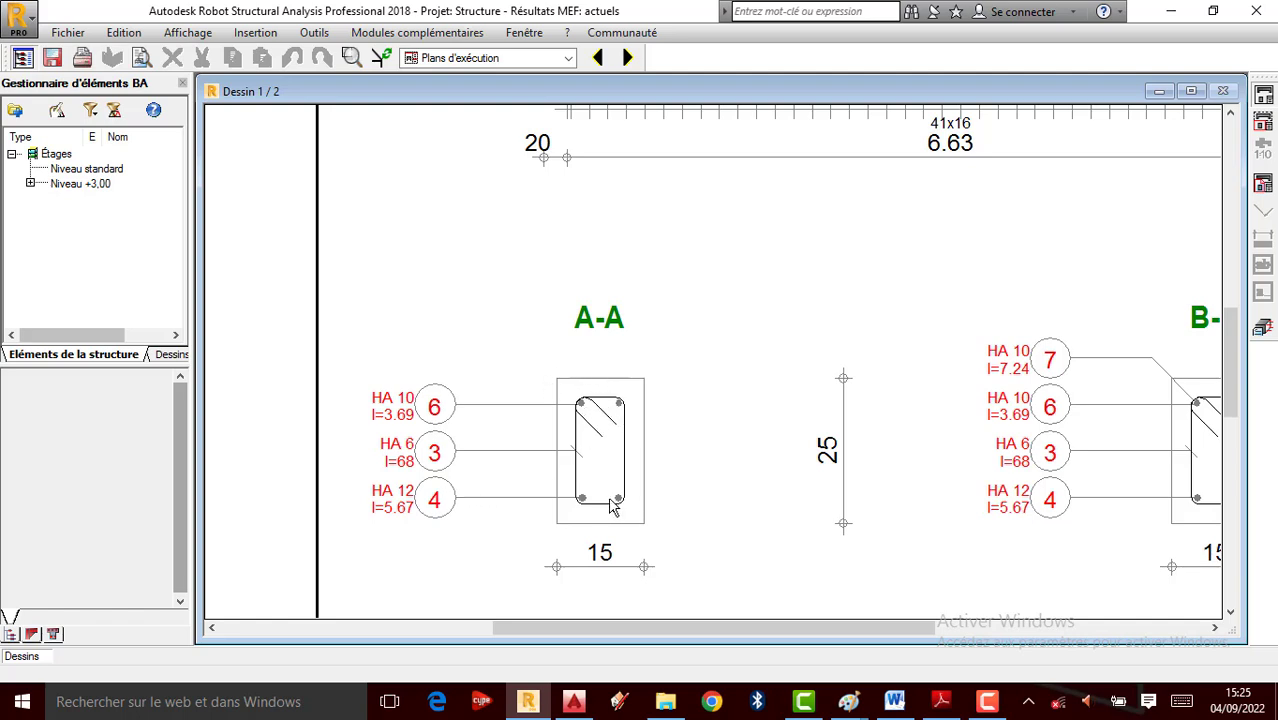
pyautogui.scroll(-4, 613, 507)
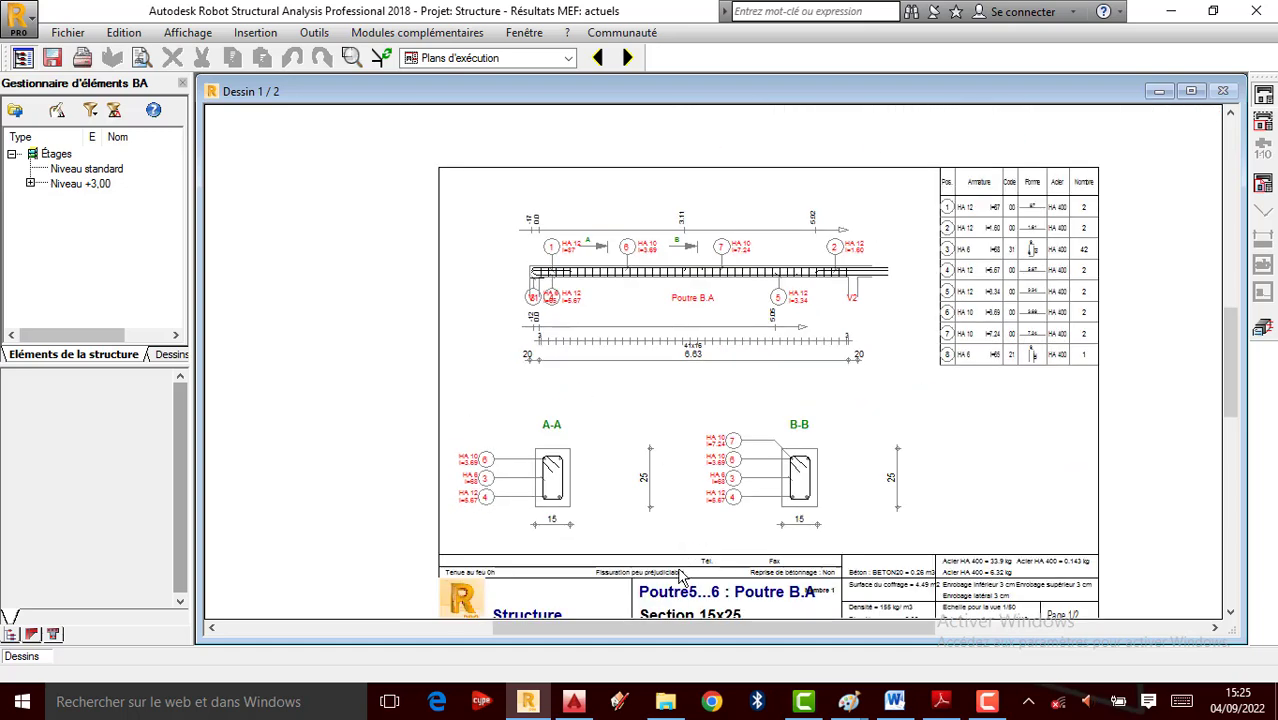
pyautogui.scroll(4, 680, 575)
pyautogui.scroll(-1, 665, 579)
pyautogui.scroll(-1, 803, 490)
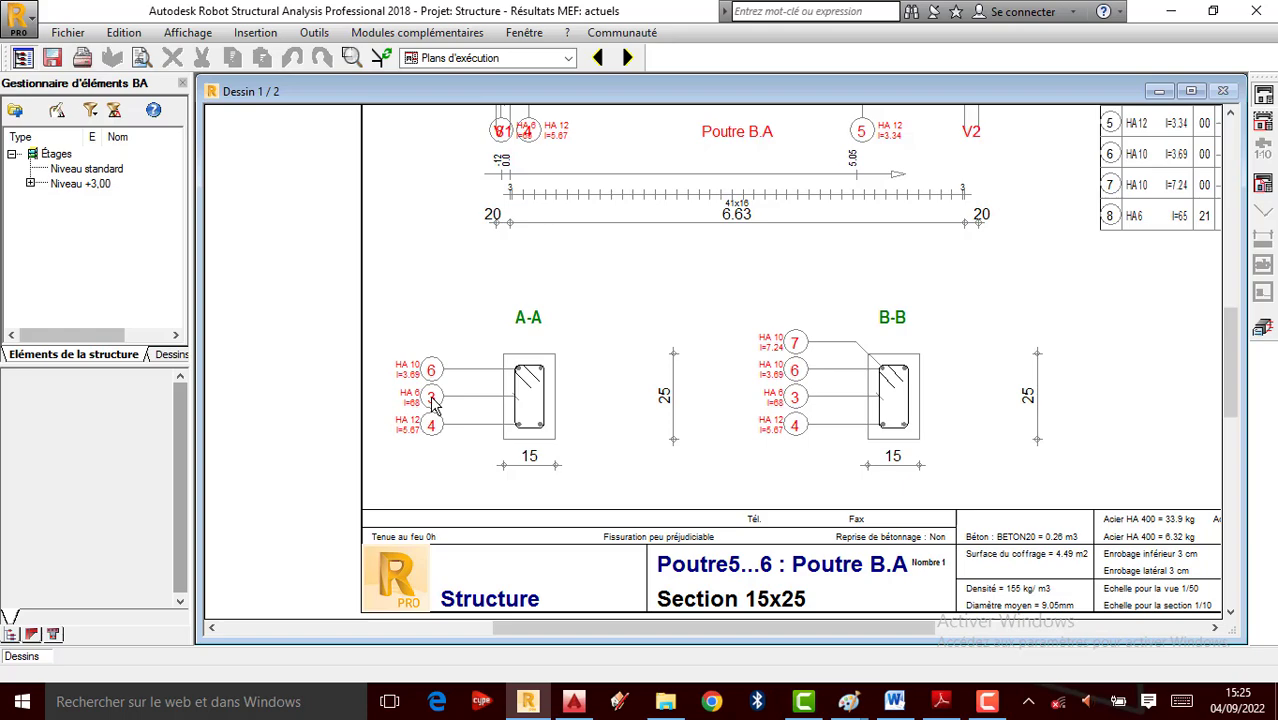
pyautogui.scroll(1, 445, 378)
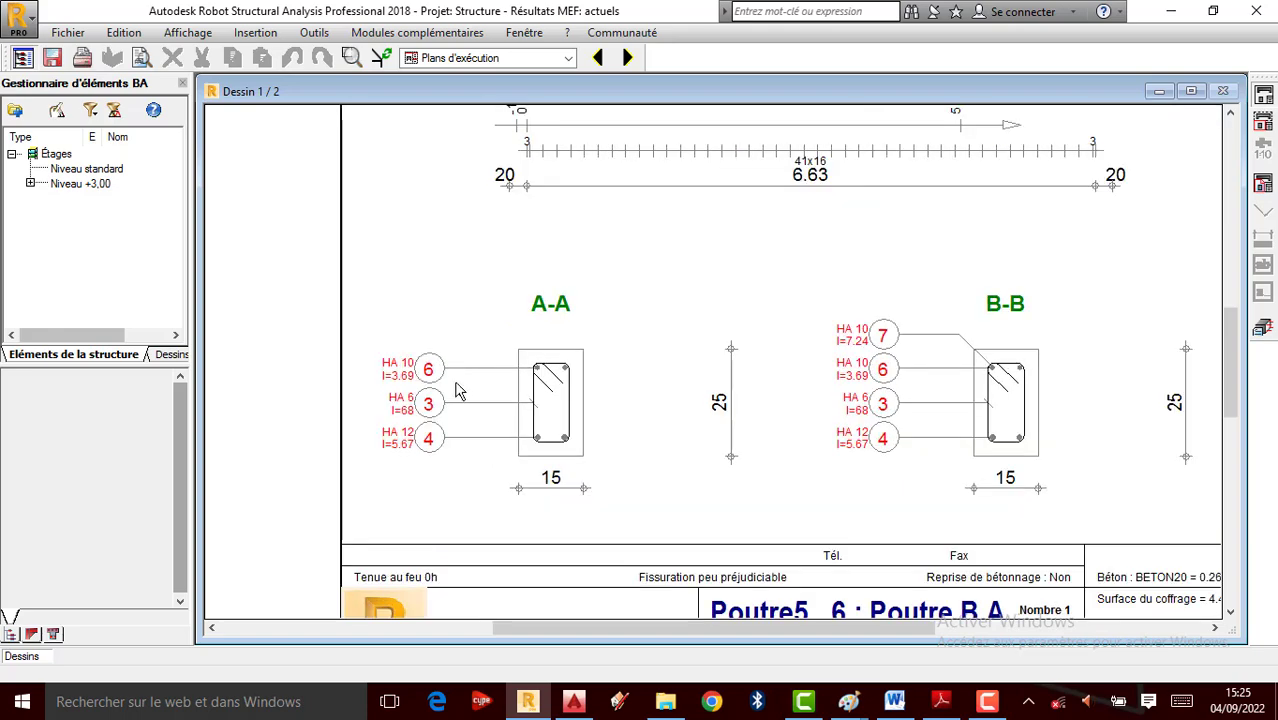
pyautogui.scroll(1, 450, 390)
pyautogui.scroll(-2, 462, 416)
pyautogui.scroll(-2, 485, 434)
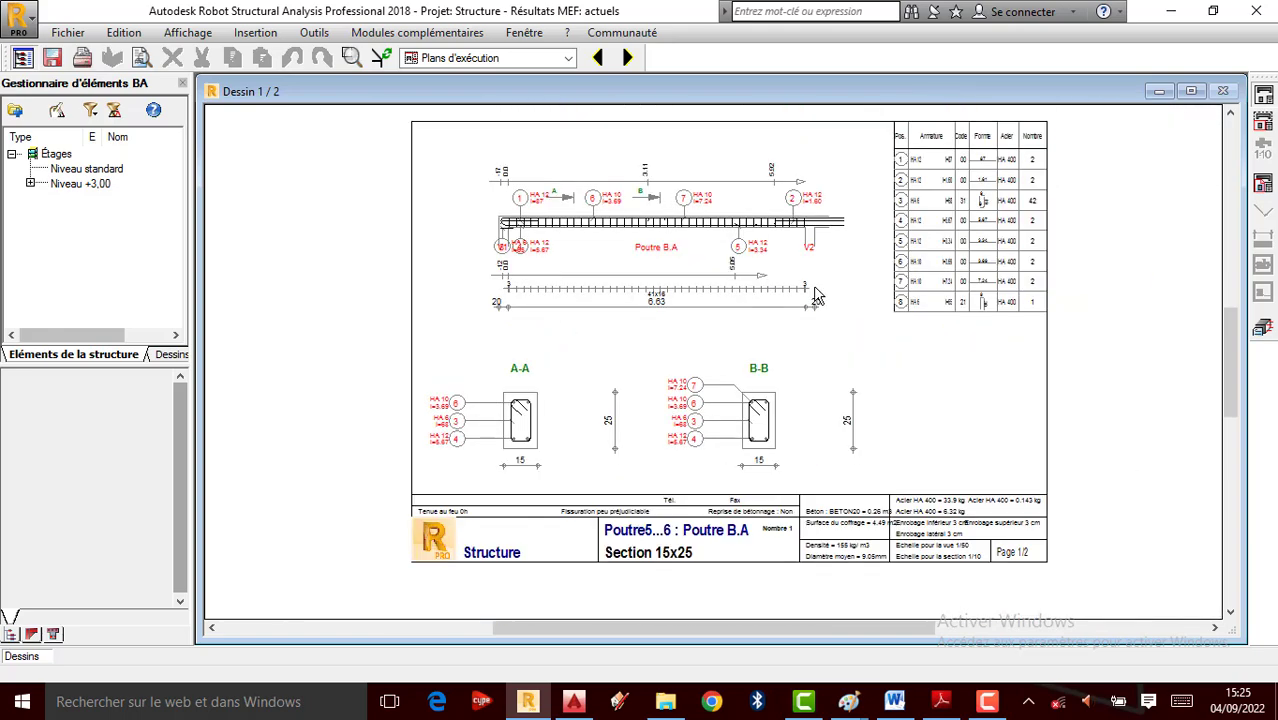
pyautogui.scroll(2, 610, 310)
pyautogui.scroll(1, 575, 345)
pyautogui.scroll(3, 580, 345)
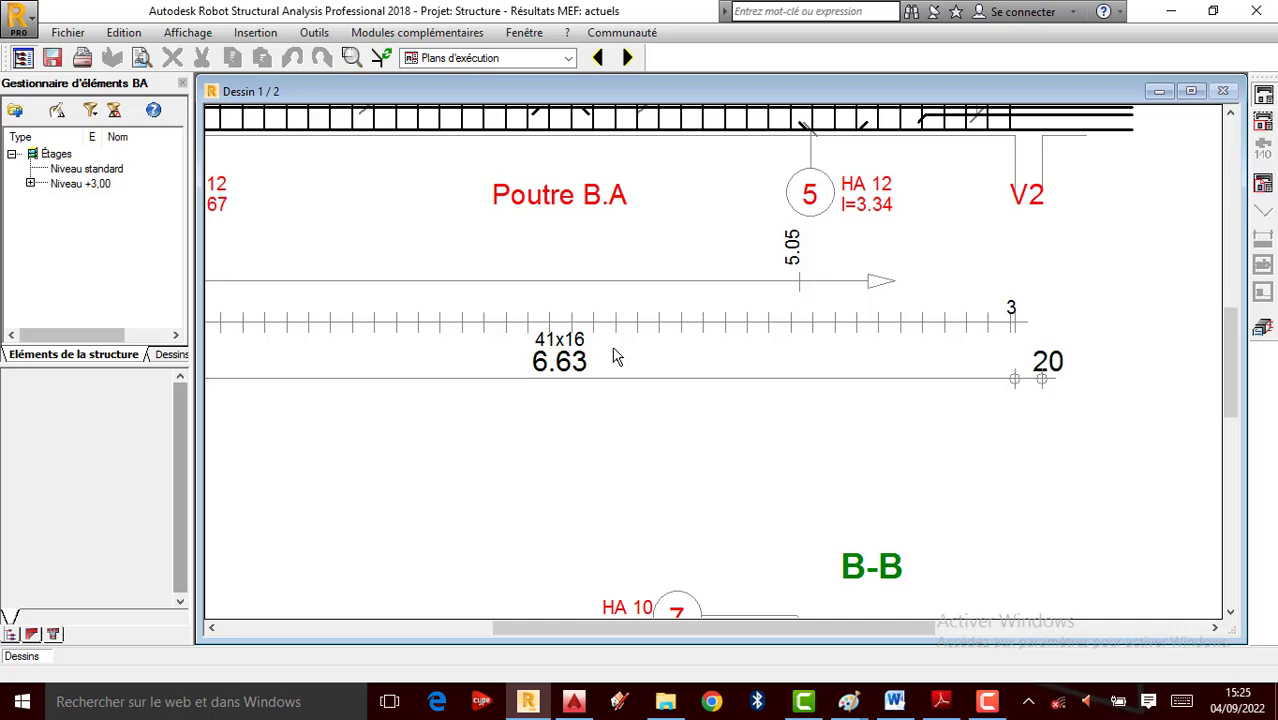
pyautogui.scroll(-3, 610, 356)
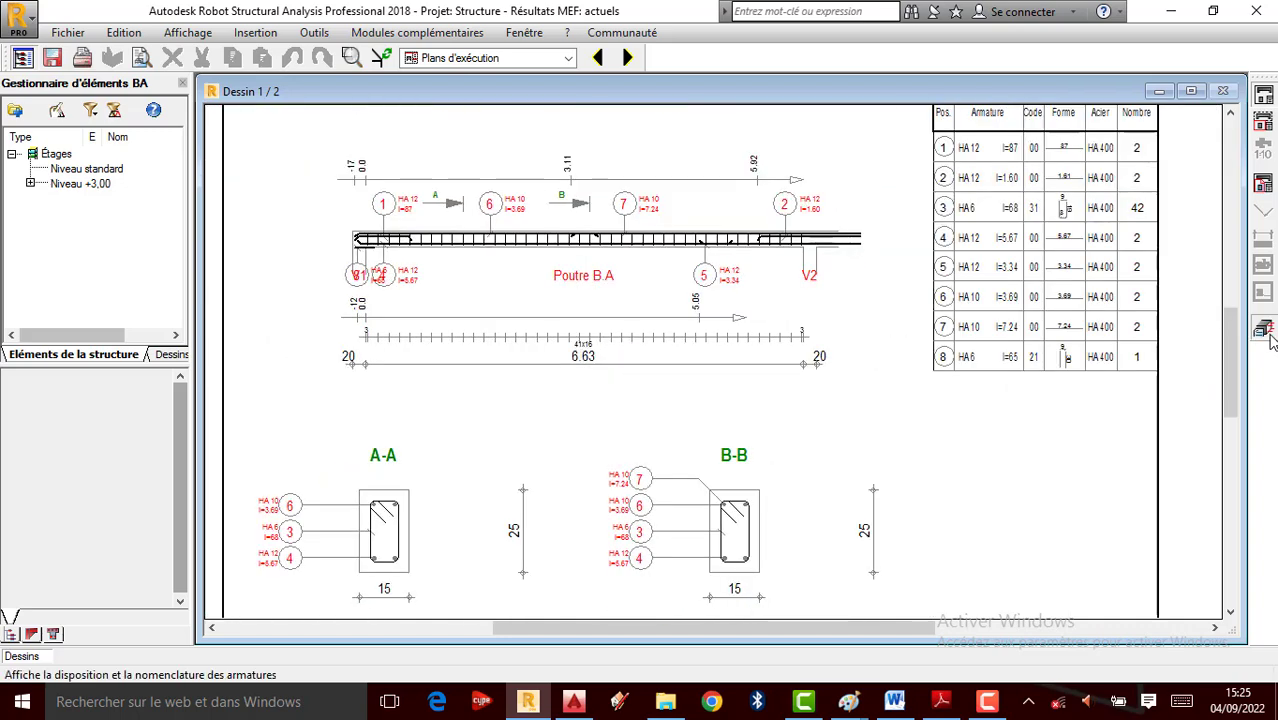
# Return to the beam model and review the longitudinal and additional steel calculation options
pyautogui.click(1265, 333)
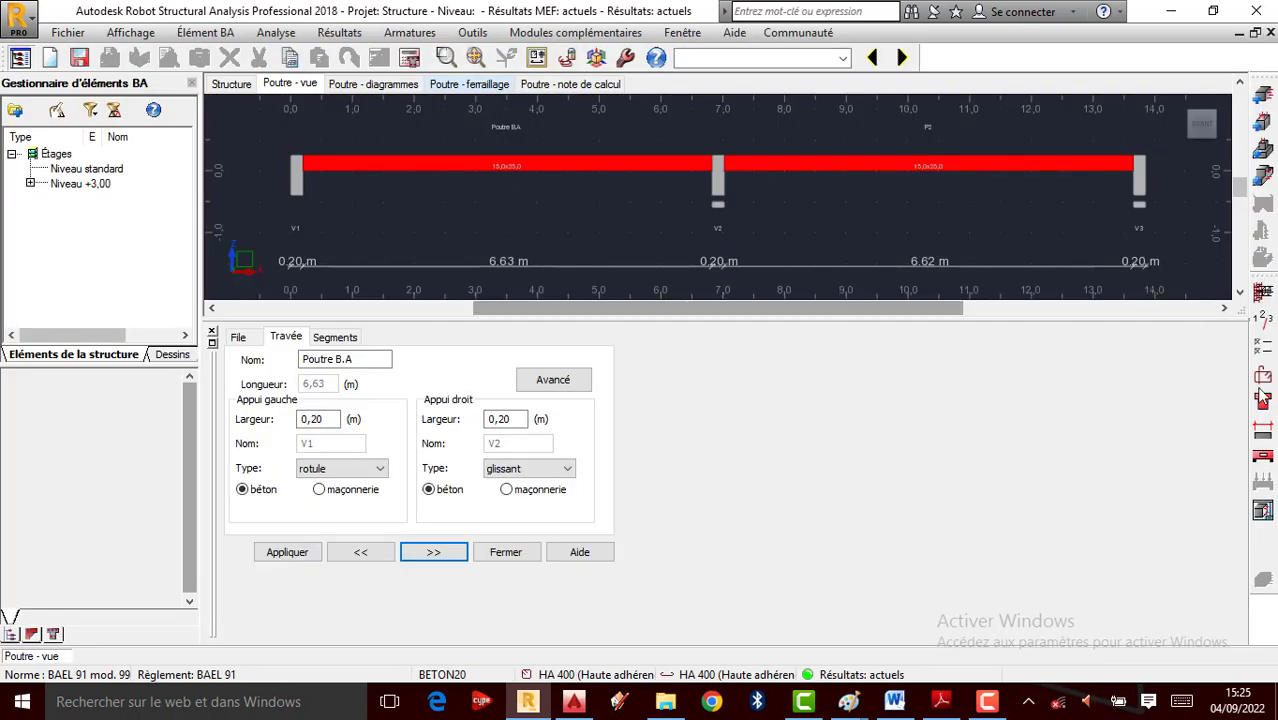
pyautogui.click(1263, 350)
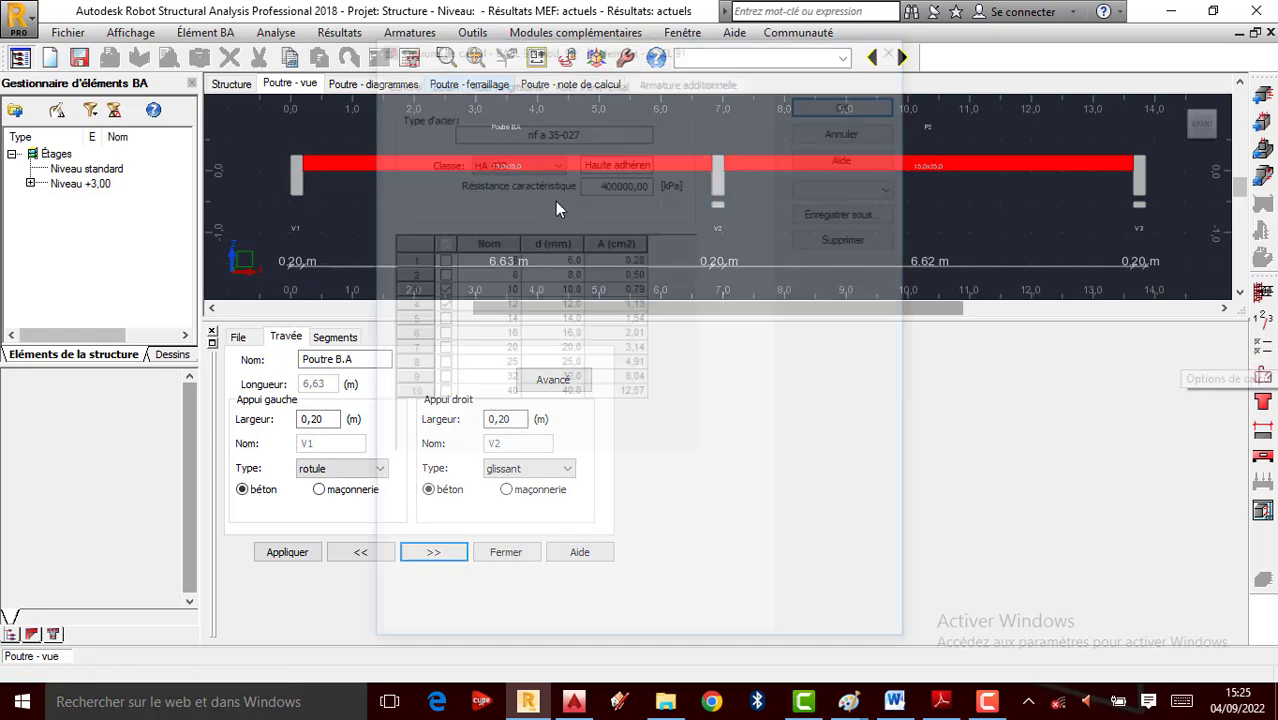
pyautogui.click(525, 84)
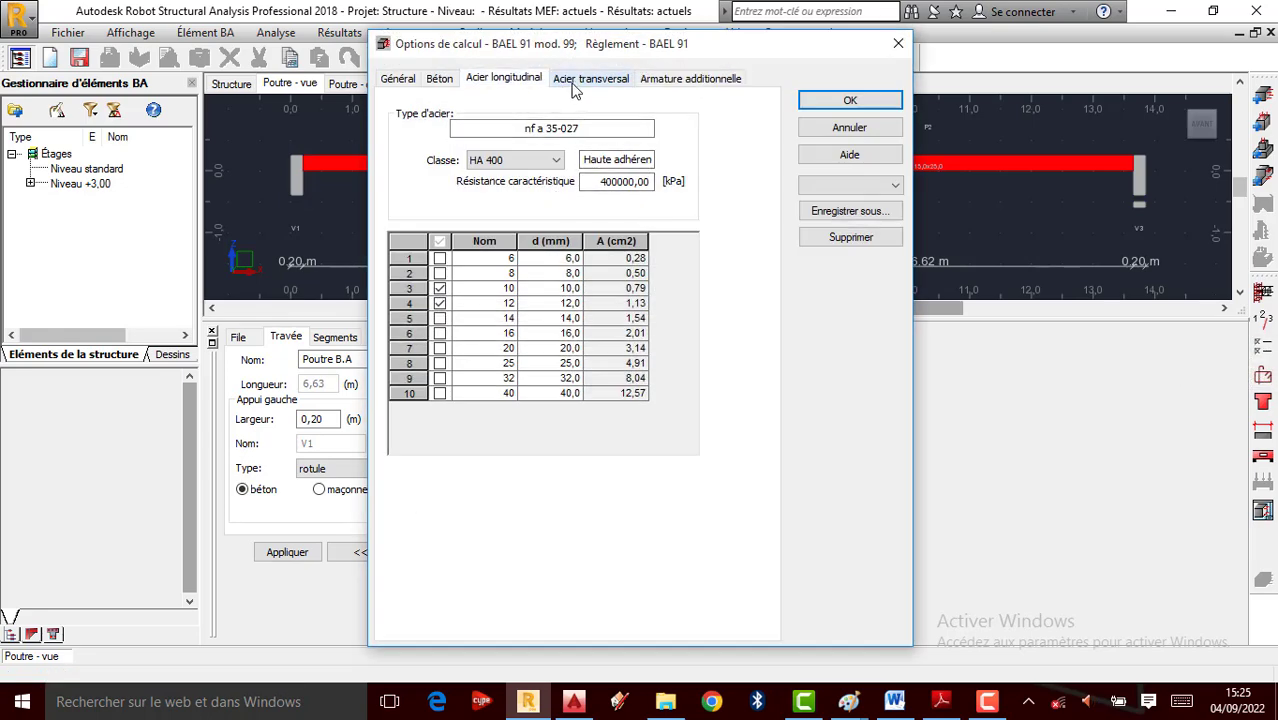
pyautogui.click(690, 78)
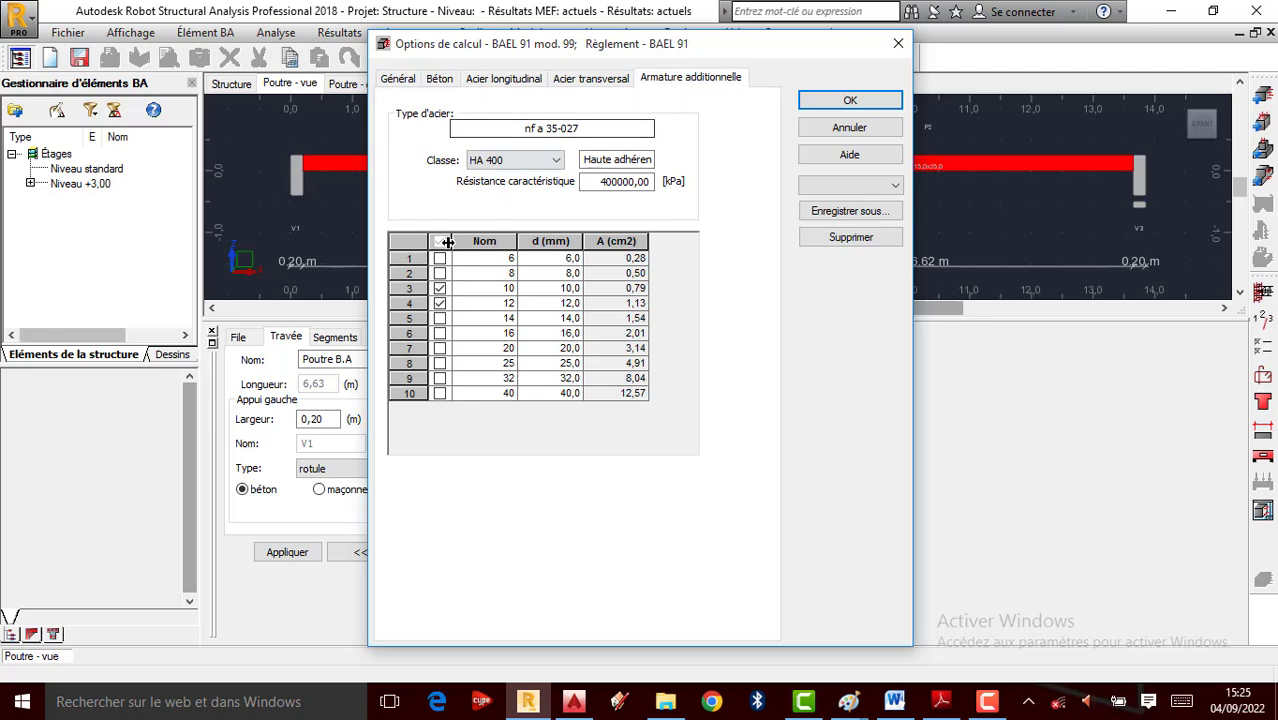
pyautogui.click(856, 101)
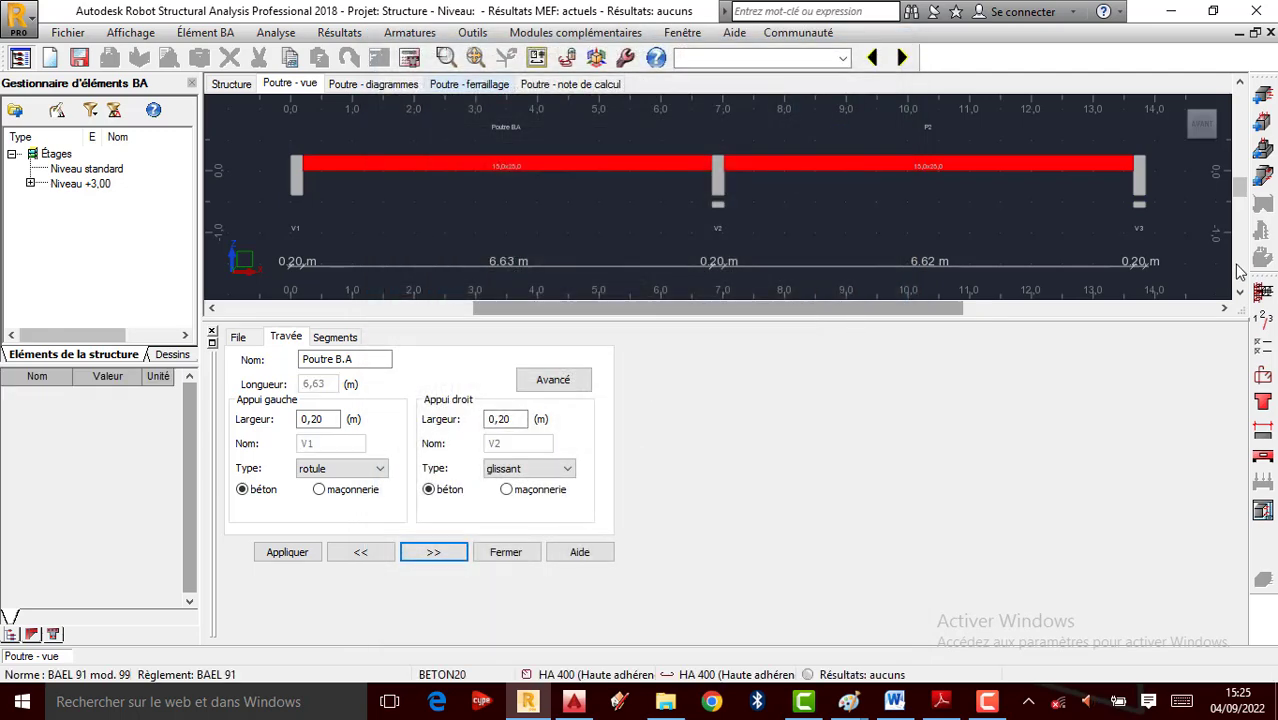
# Review the bottom, top and transverse bar layout settings (stirrup spacing multiples of 0,2 m), then bring up Calculs
pyautogui.click(1265, 385)
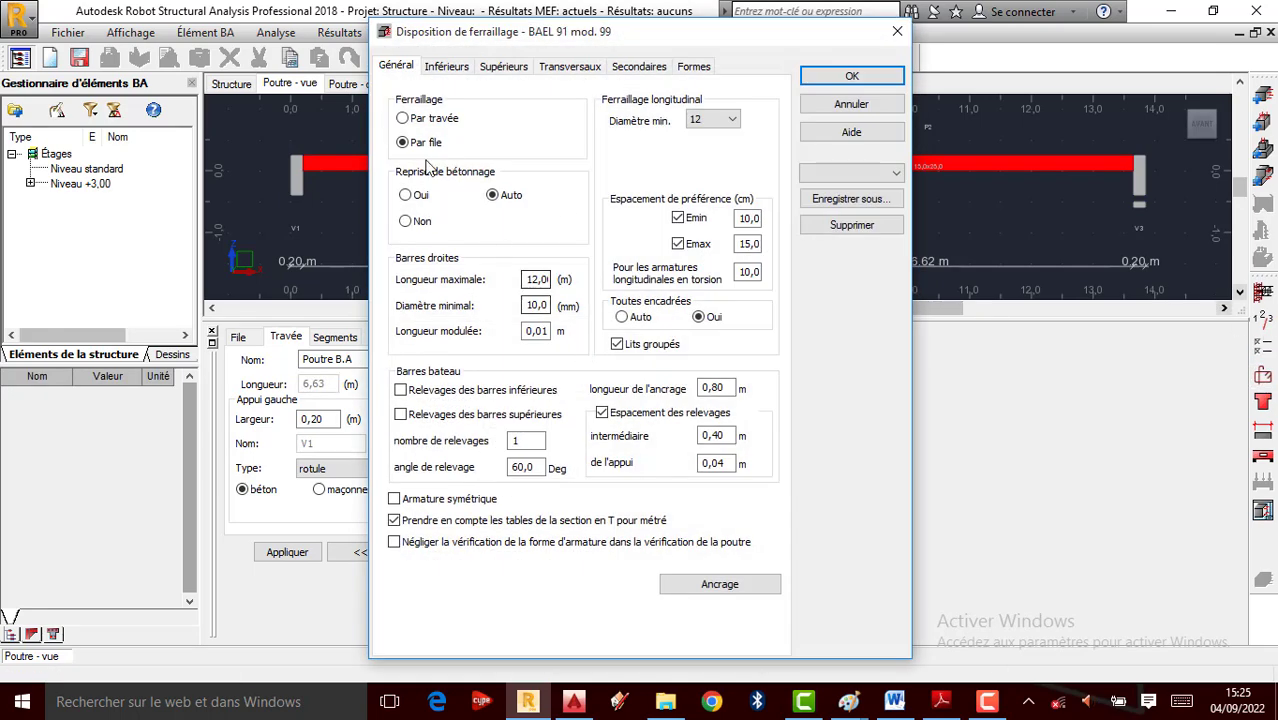
pyautogui.click(447, 67)
pyautogui.click(500, 68)
pyautogui.click(567, 67)
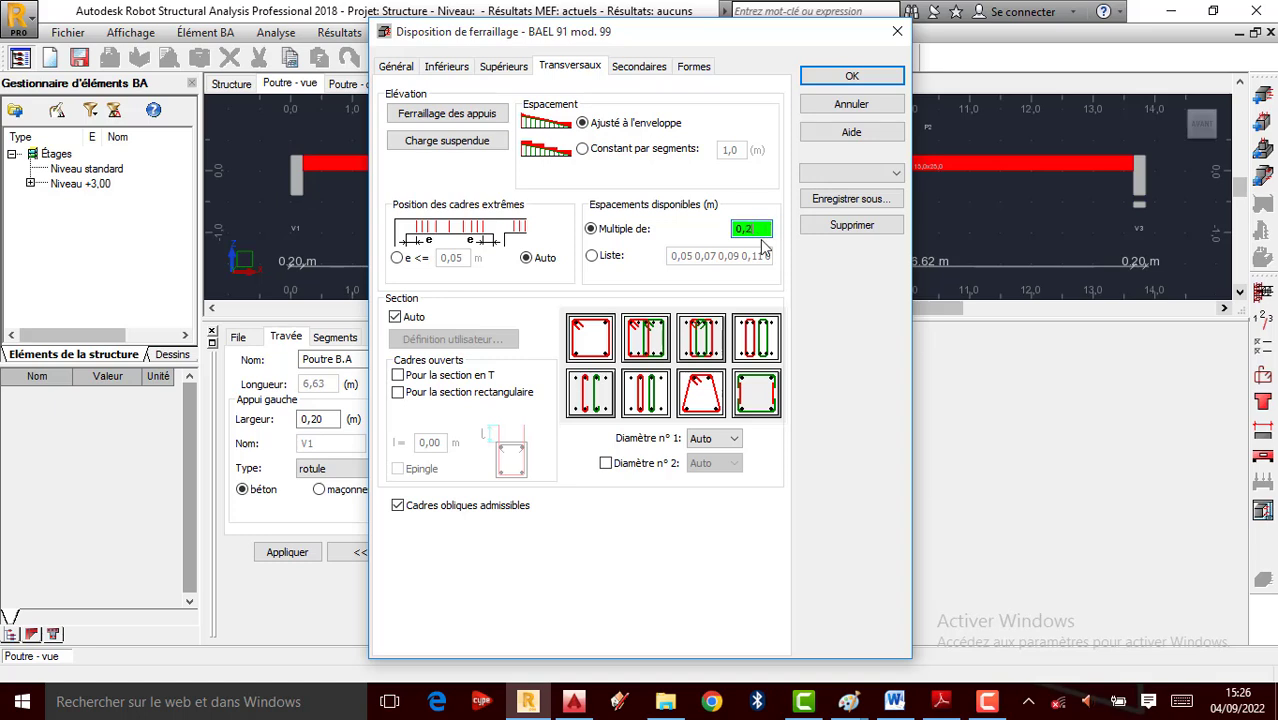
pyautogui.click(866, 80)
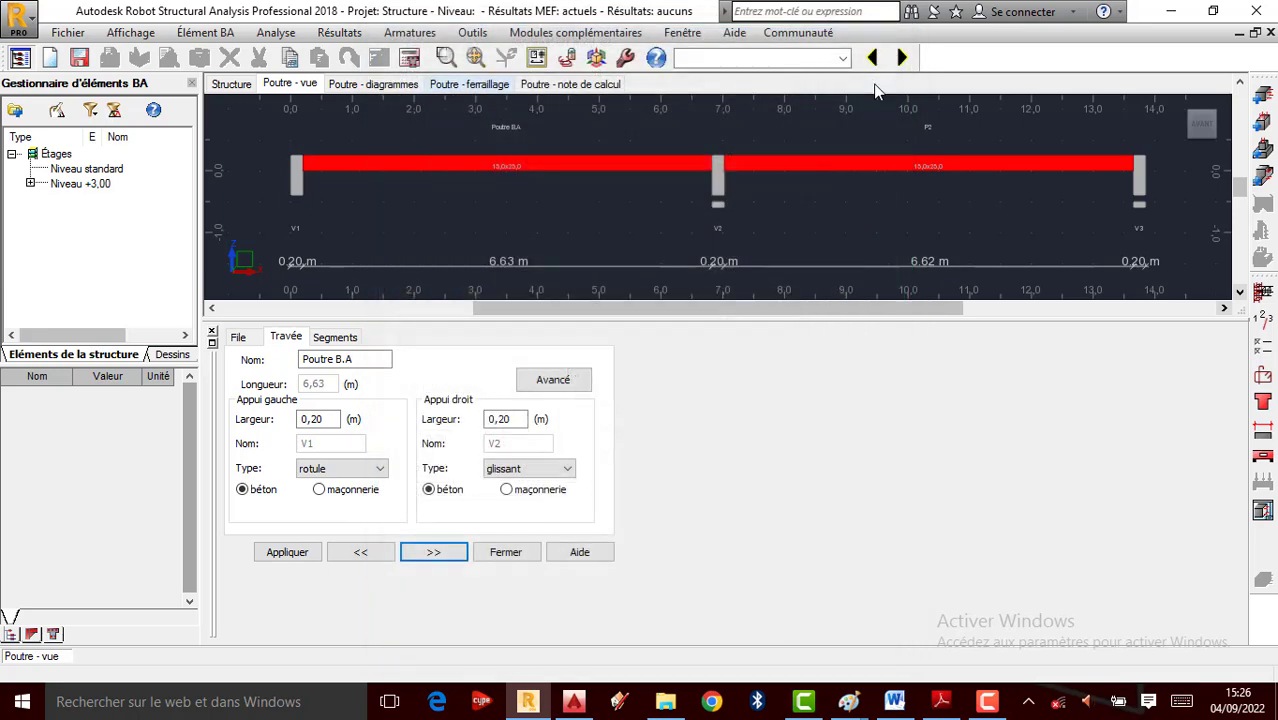
pyautogui.click(382, 85)
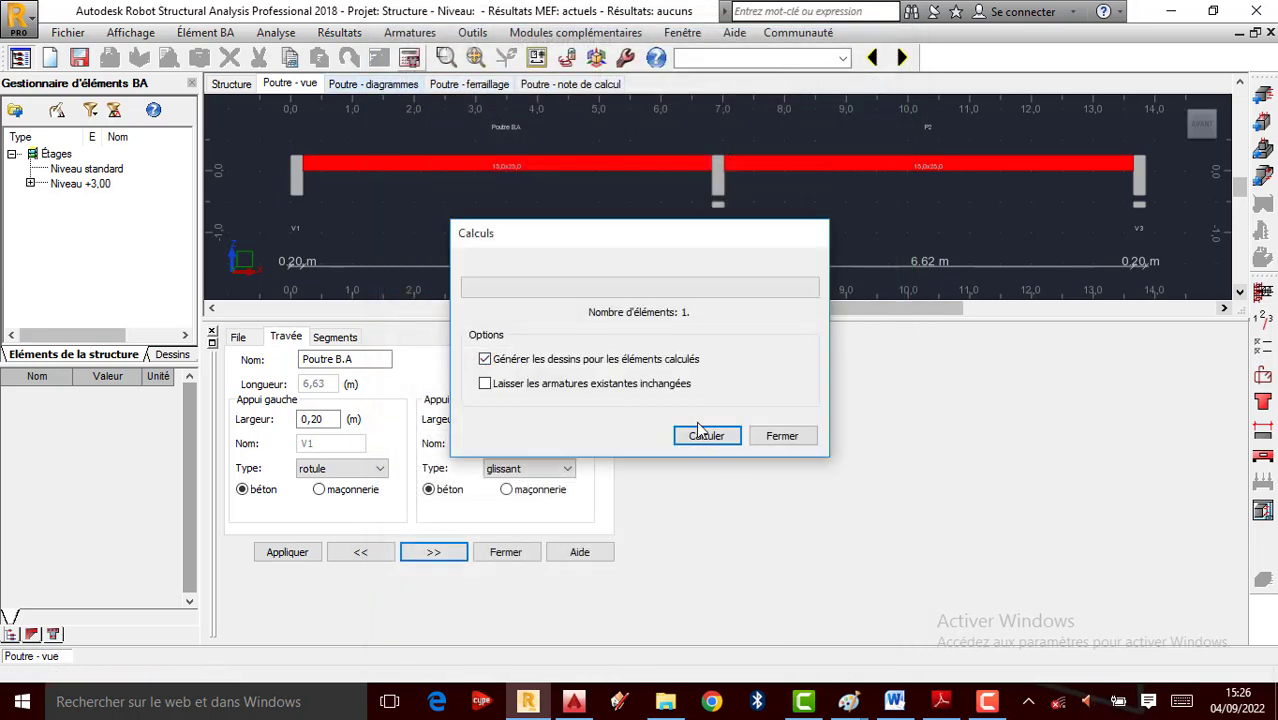
pyautogui.click(700, 430)
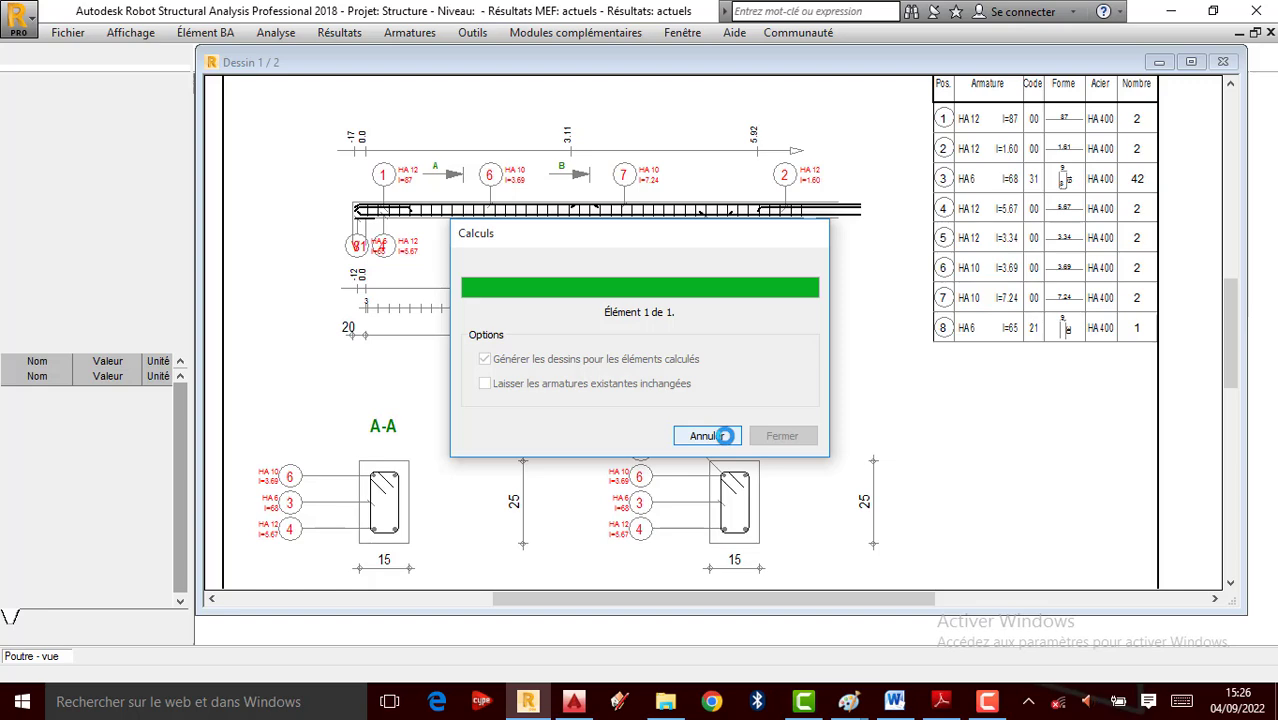
pyautogui.scroll(3, 614, 302)
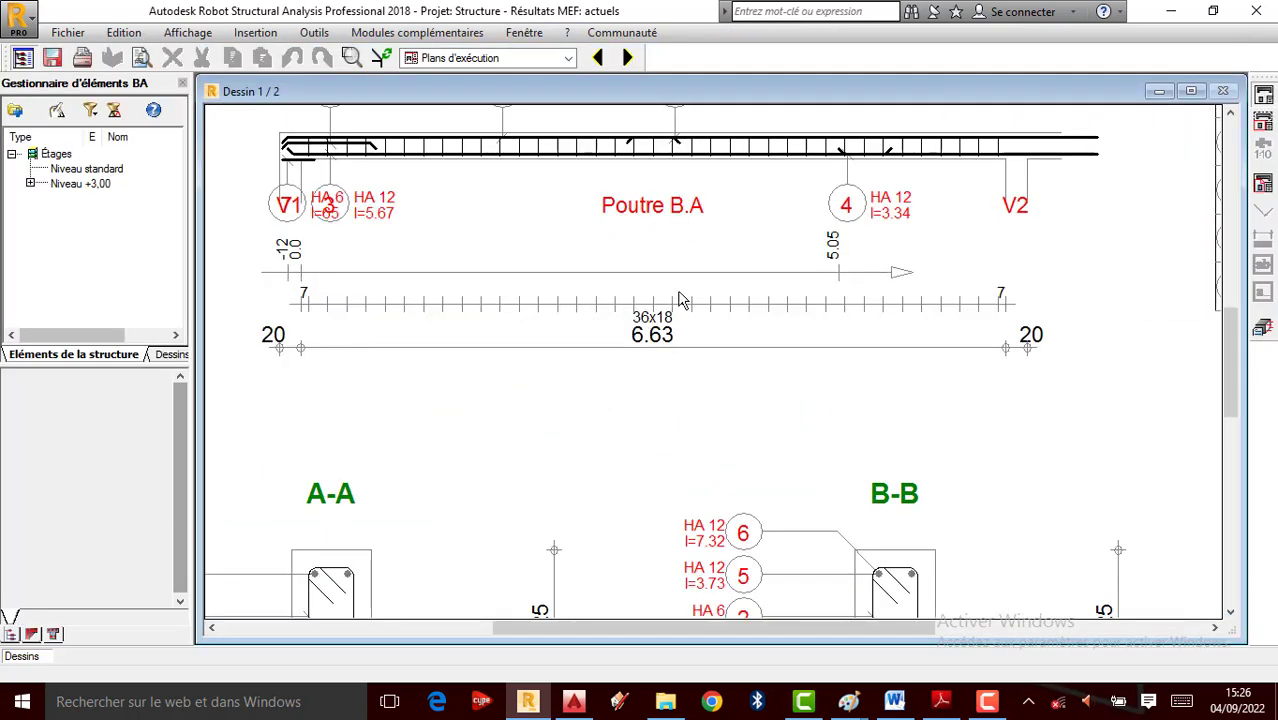
pyautogui.scroll(3, 680, 300)
pyautogui.scroll(2, 684, 285)
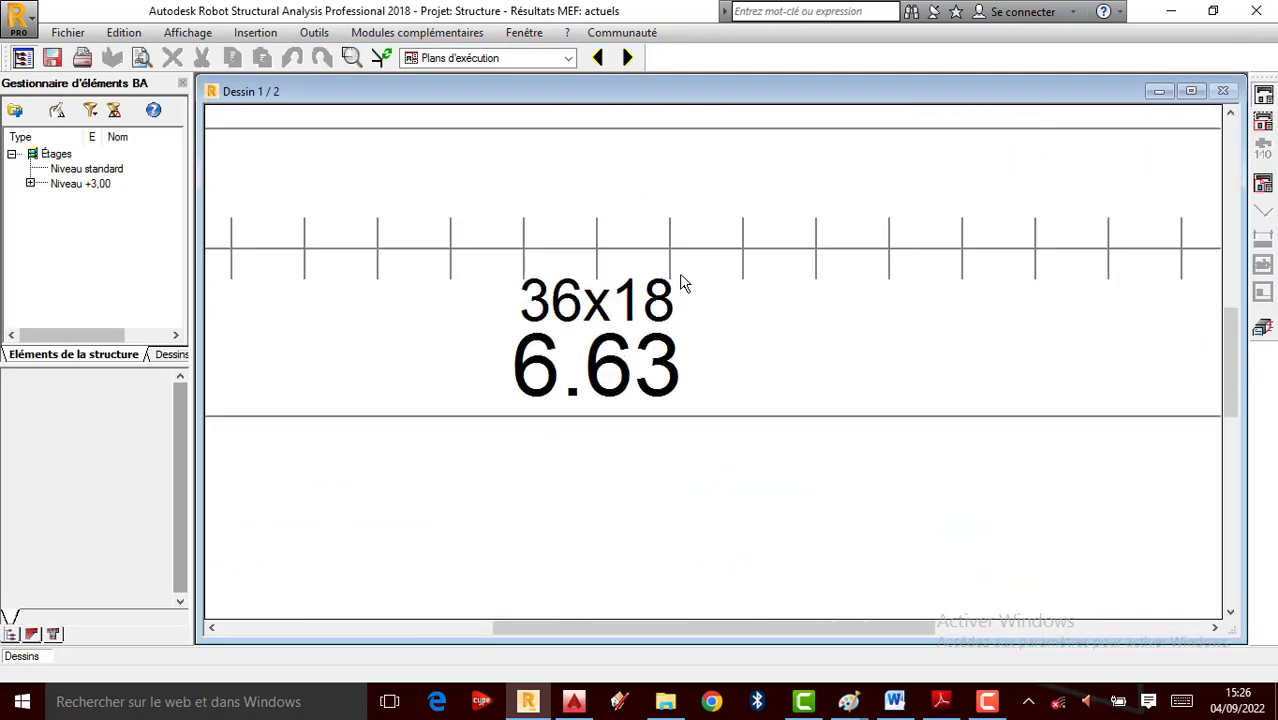
pyautogui.scroll(-5, 599, 362)
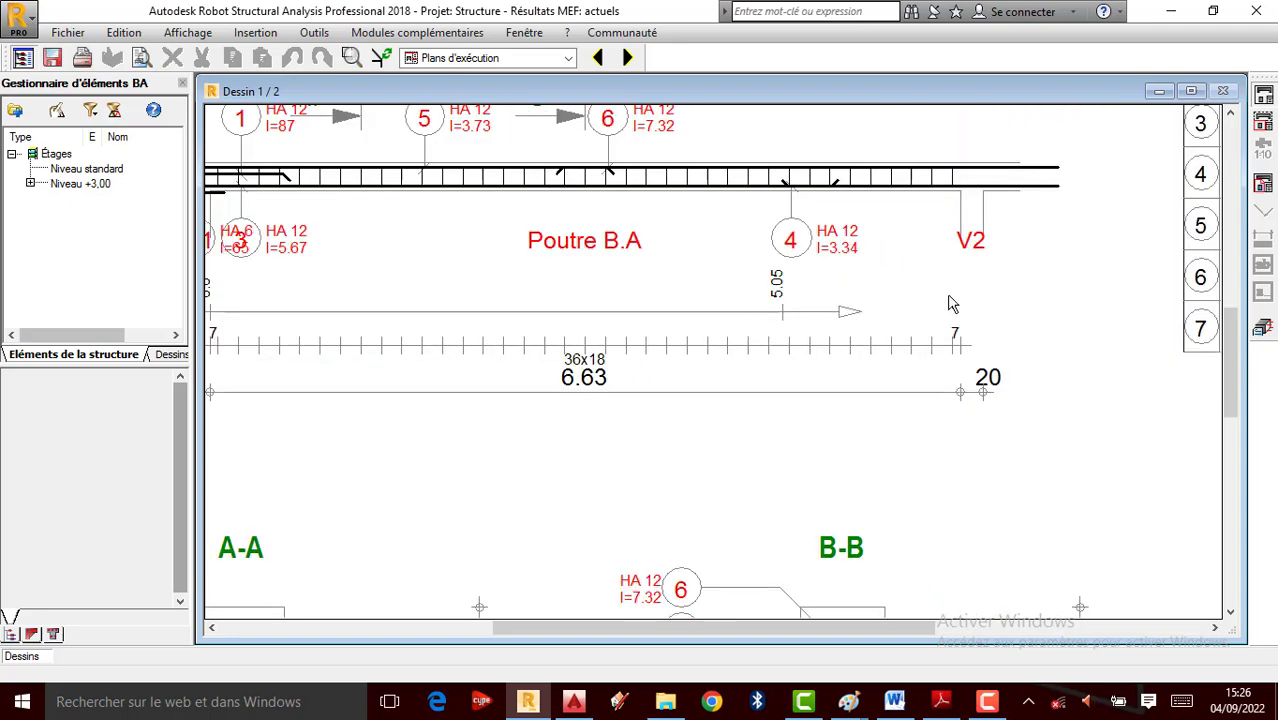
pyautogui.scroll(2, 952, 304)
pyautogui.scroll(-4, 802, 354)
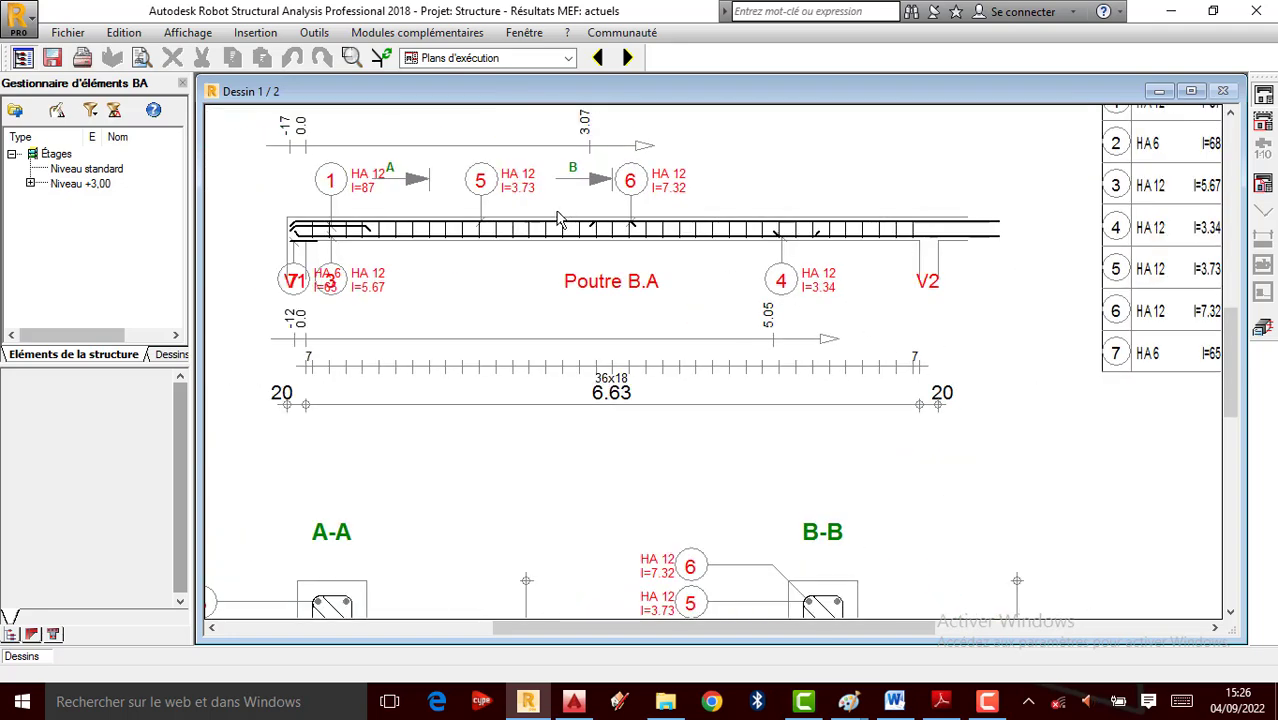
pyautogui.scroll(2, 560, 220)
pyautogui.scroll(-3, 630, 282)
pyautogui.scroll(3, 455, 335)
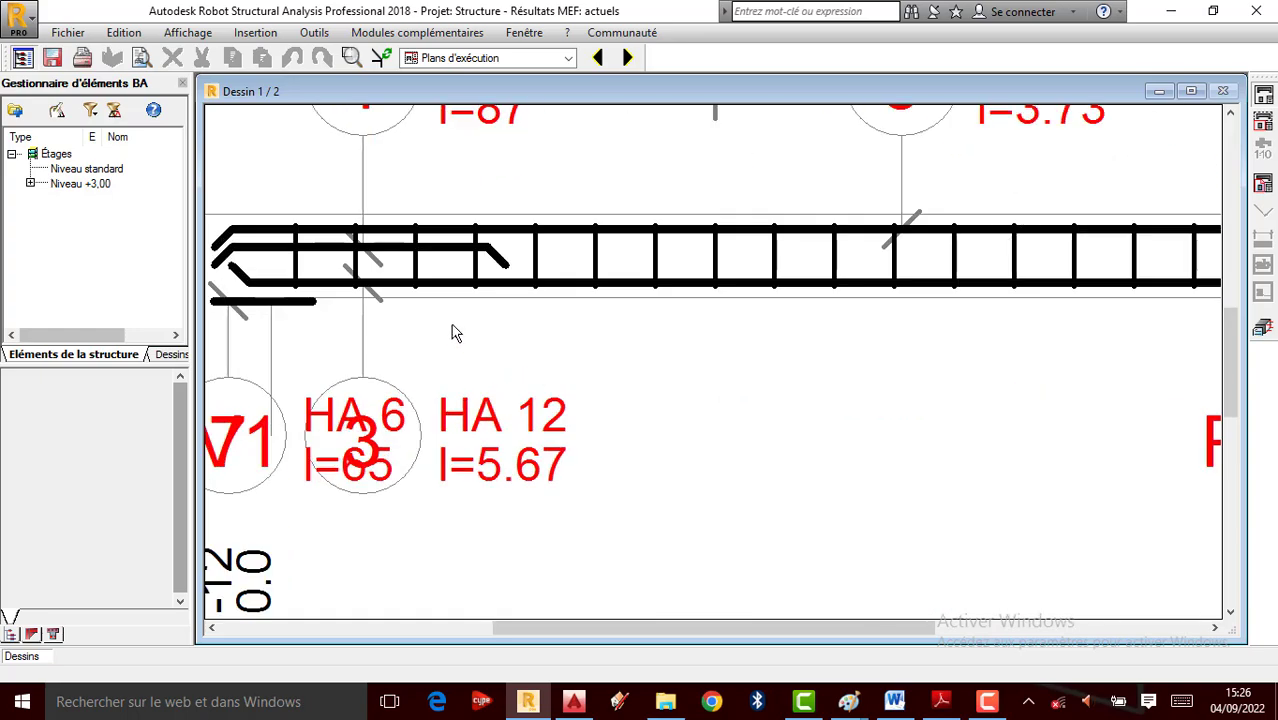
pyautogui.scroll(-4, 455, 335)
pyautogui.scroll(2, 772, 353)
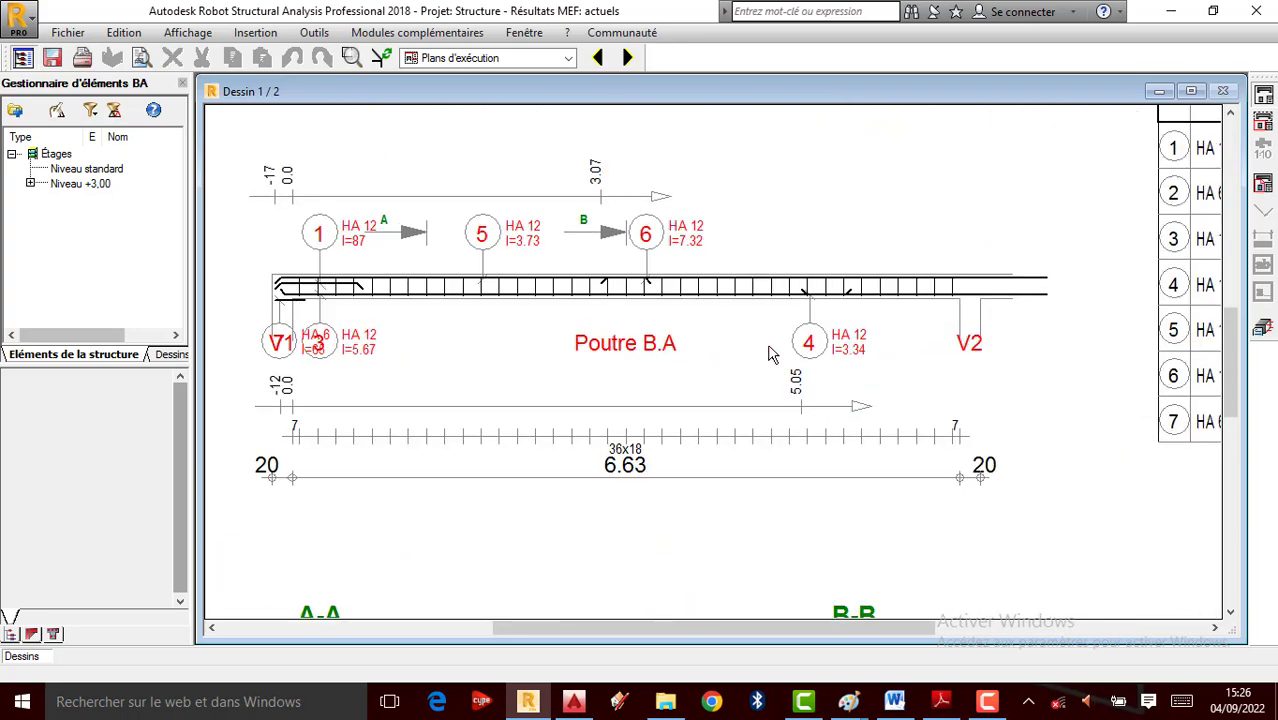
pyautogui.scroll(-1, 765, 348)
pyautogui.click(627, 57)
pyautogui.scroll(3, 542, 148)
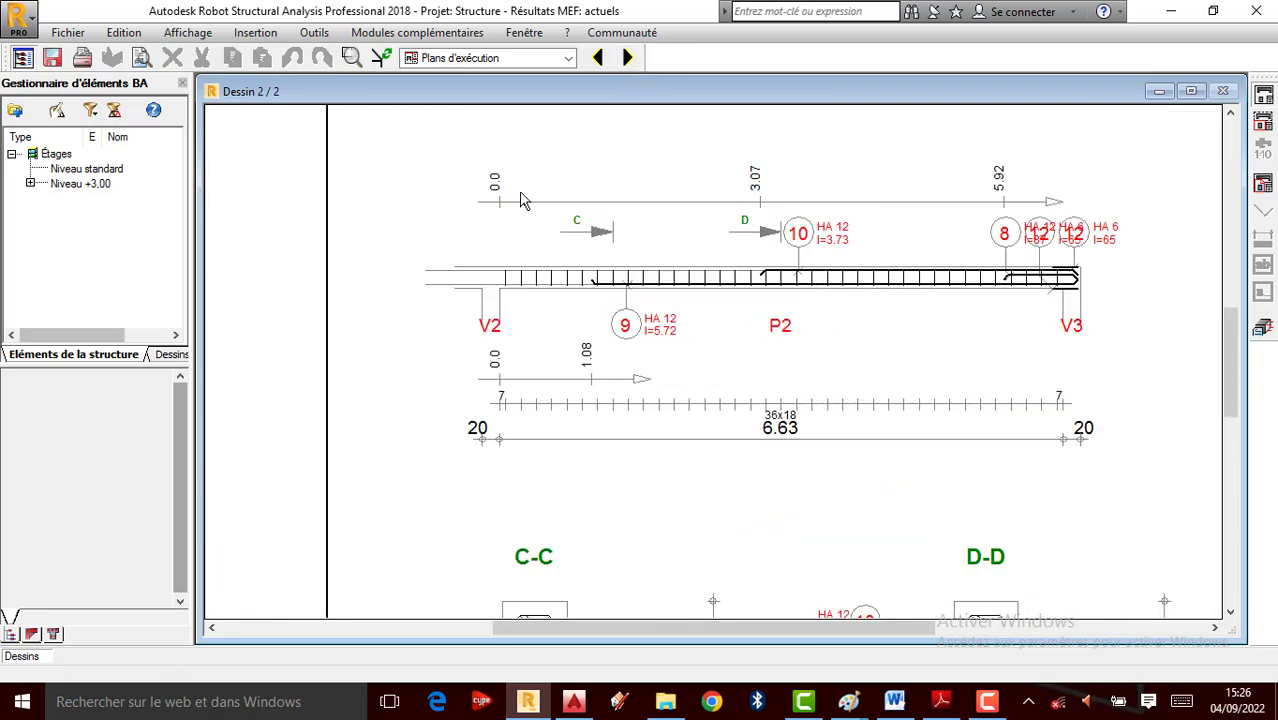
pyautogui.scroll(-1, 575, 272)
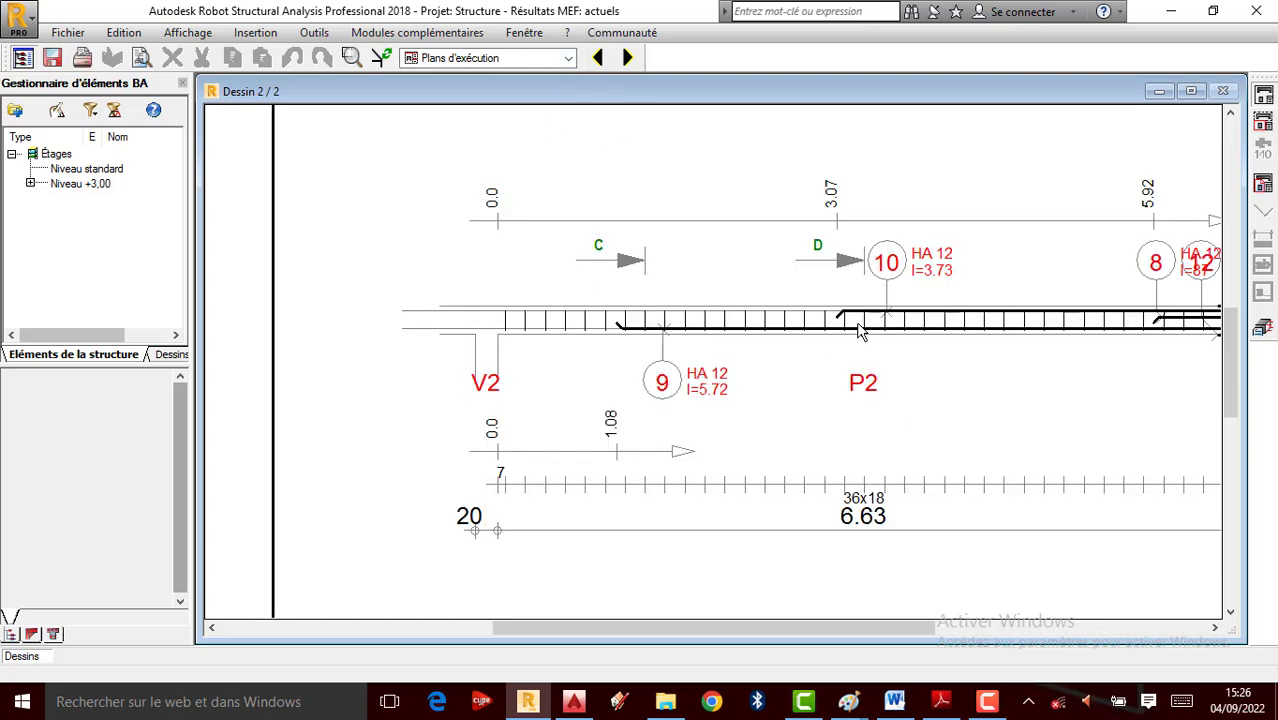
pyautogui.scroll(1, 575, 272)
pyautogui.scroll(-4, 660, 300)
pyautogui.scroll(2, 670, 370)
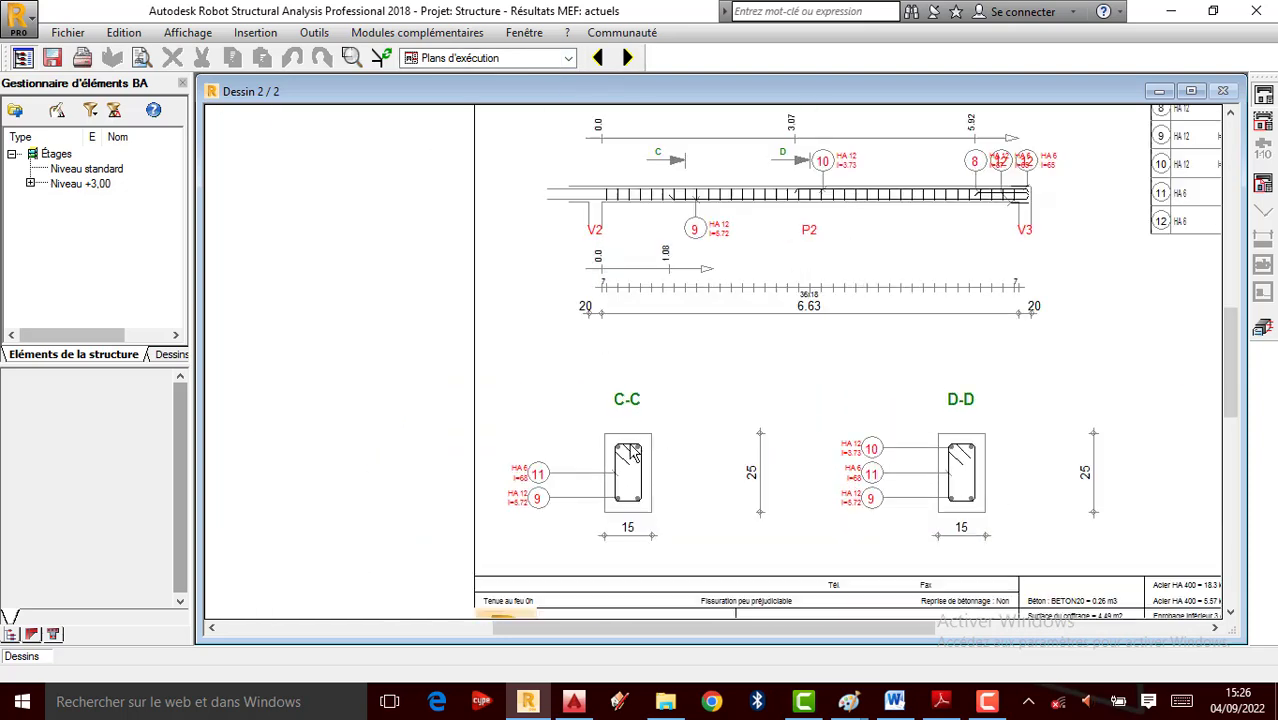
pyautogui.scroll(-1, 630, 480)
pyautogui.scroll(2, 599, 585)
pyautogui.scroll(1, 481, 503)
pyautogui.scroll(1, 520, 504)
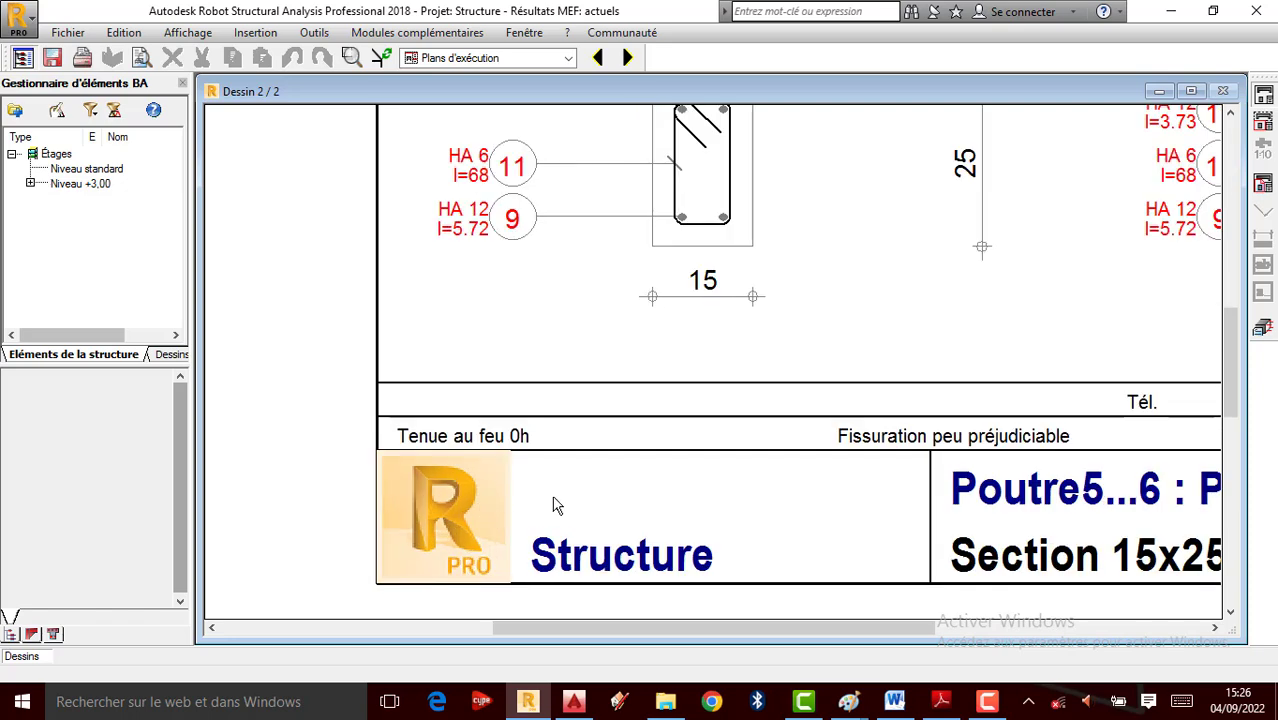
pyautogui.scroll(-1, 600, 530)
pyautogui.scroll(1, 477, 496)
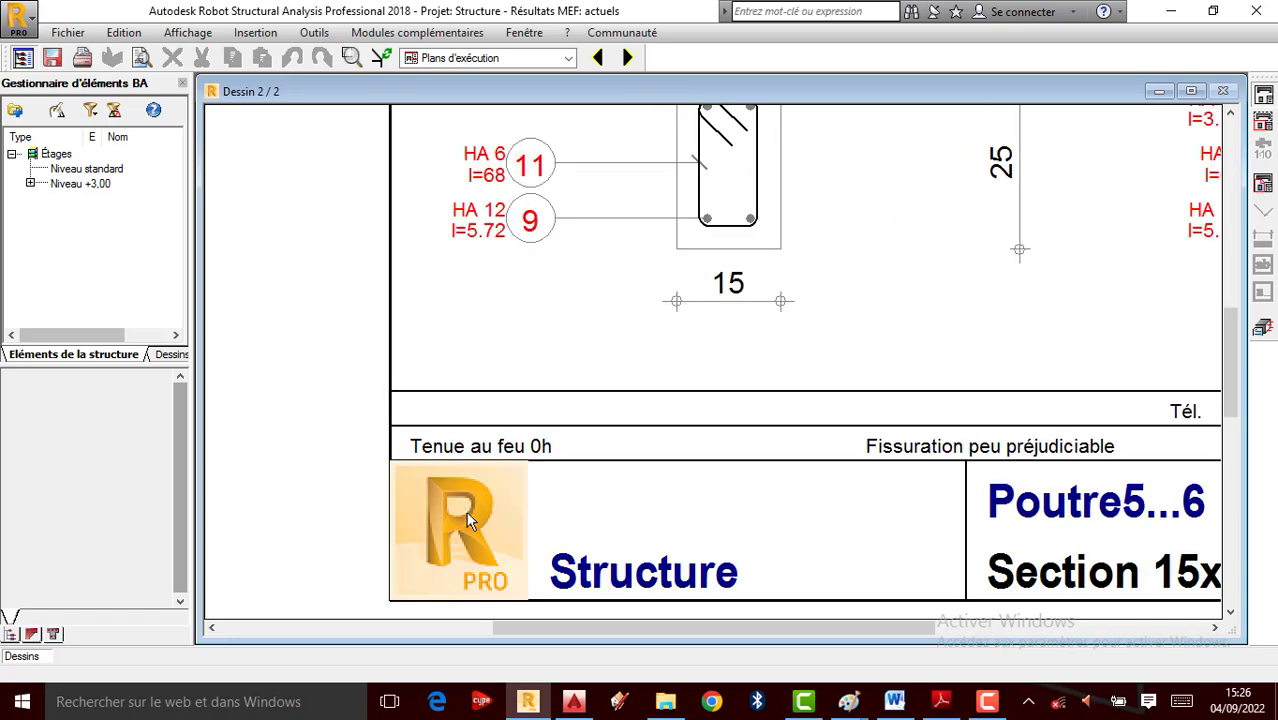
pyautogui.scroll(-5, 570, 415)
pyautogui.scroll(5, 804, 470)
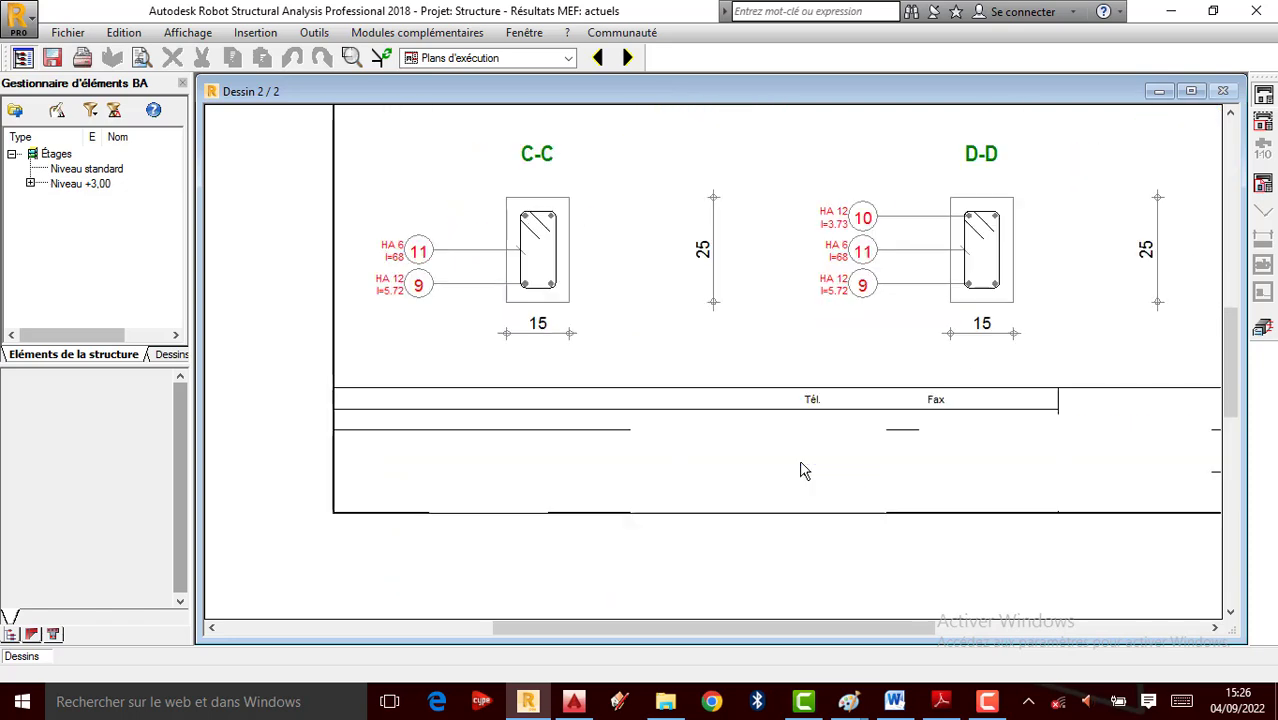
pyautogui.scroll(-3, 897, 428)
pyautogui.scroll(5, 559, 465)
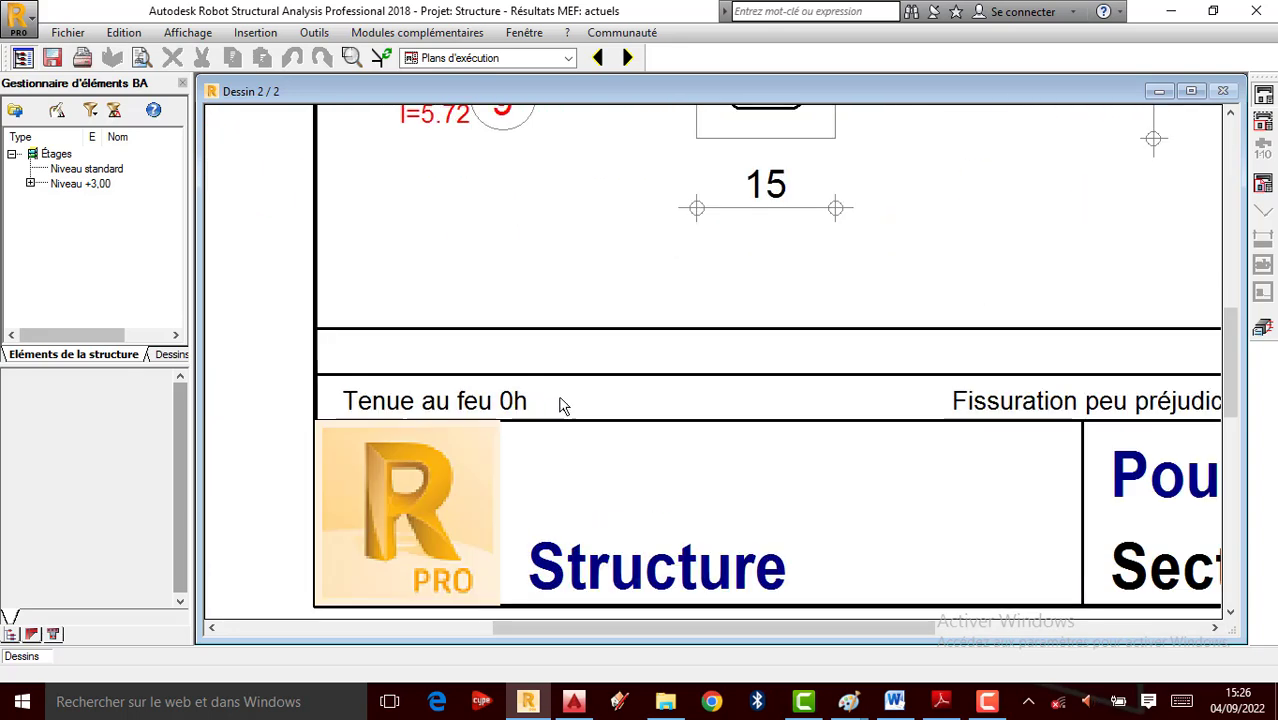
# In the project properties, enter the design office name 'Projet Dimensionné par' followed by the engineer's name
pyautogui.click(68, 32)
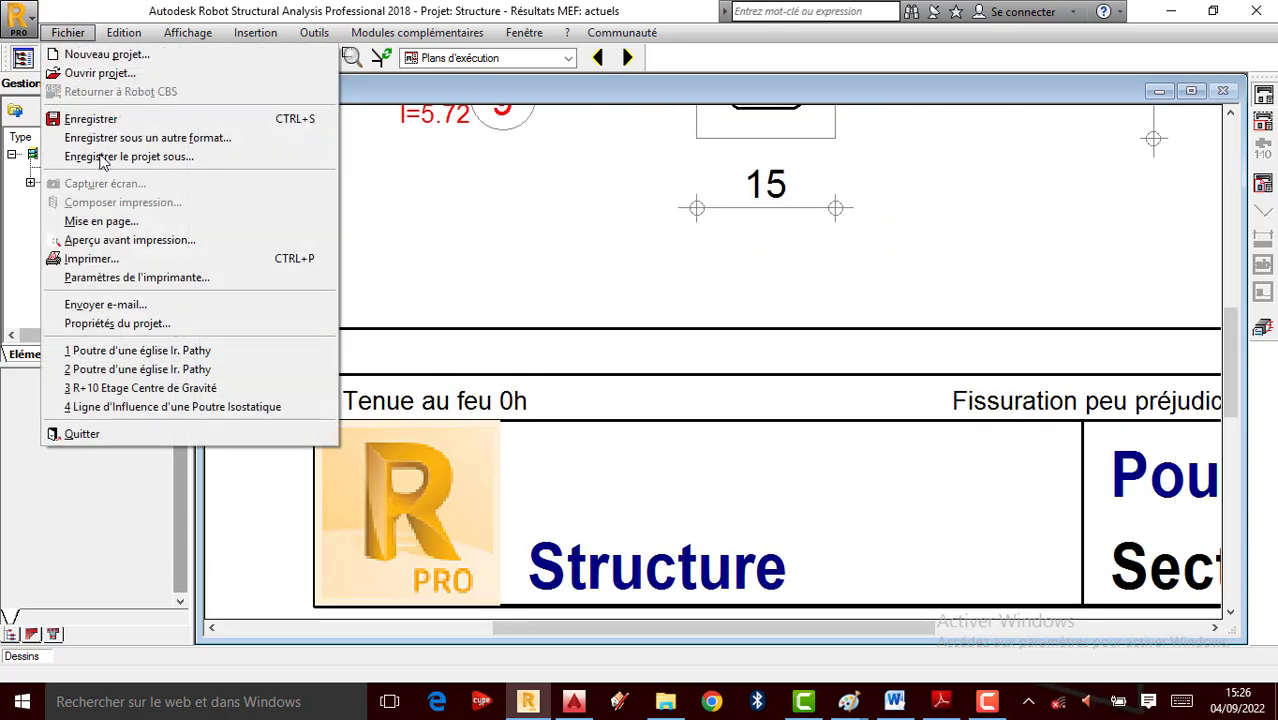
pyautogui.click(147, 330)
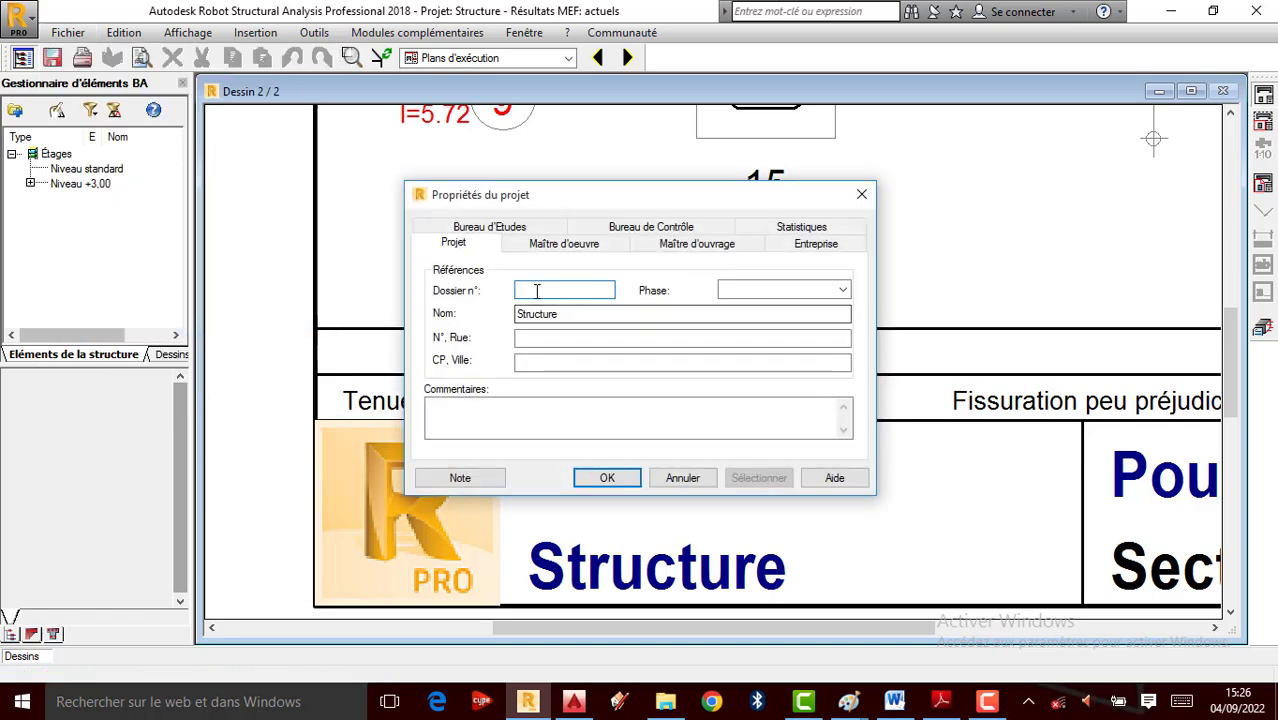
pyautogui.doubleClick(564, 314)
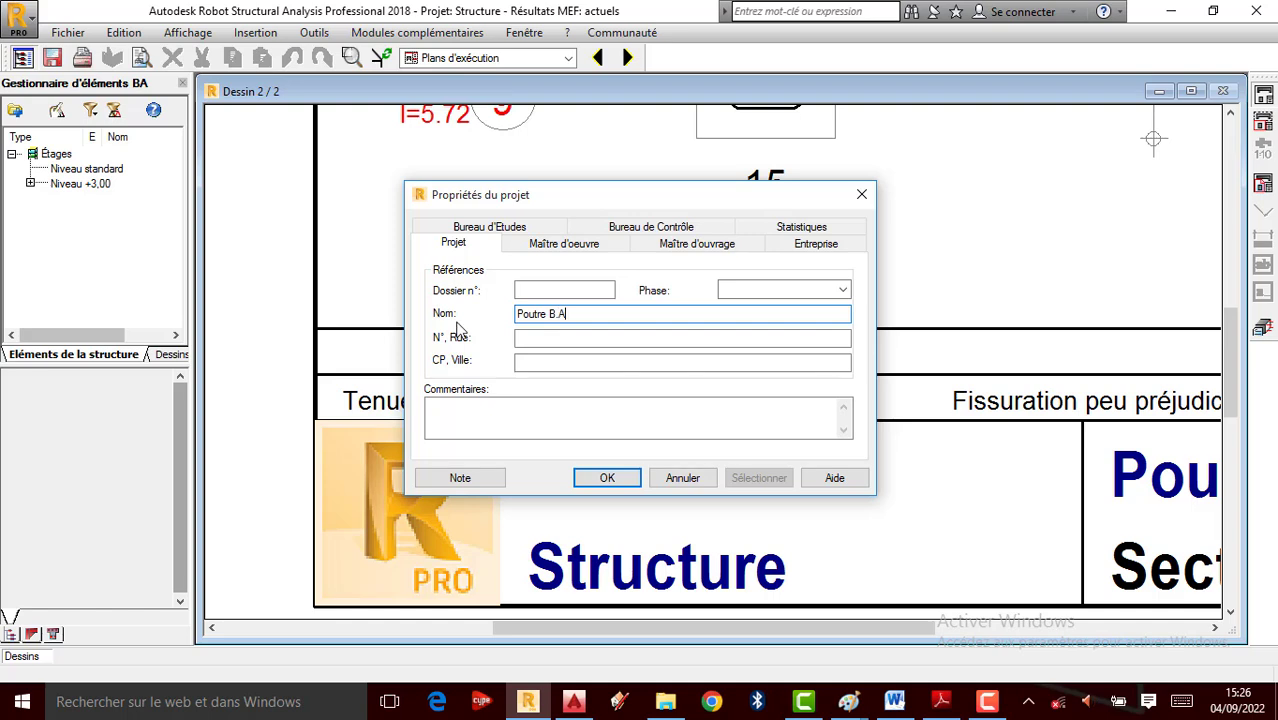
pyautogui.click(505, 226)
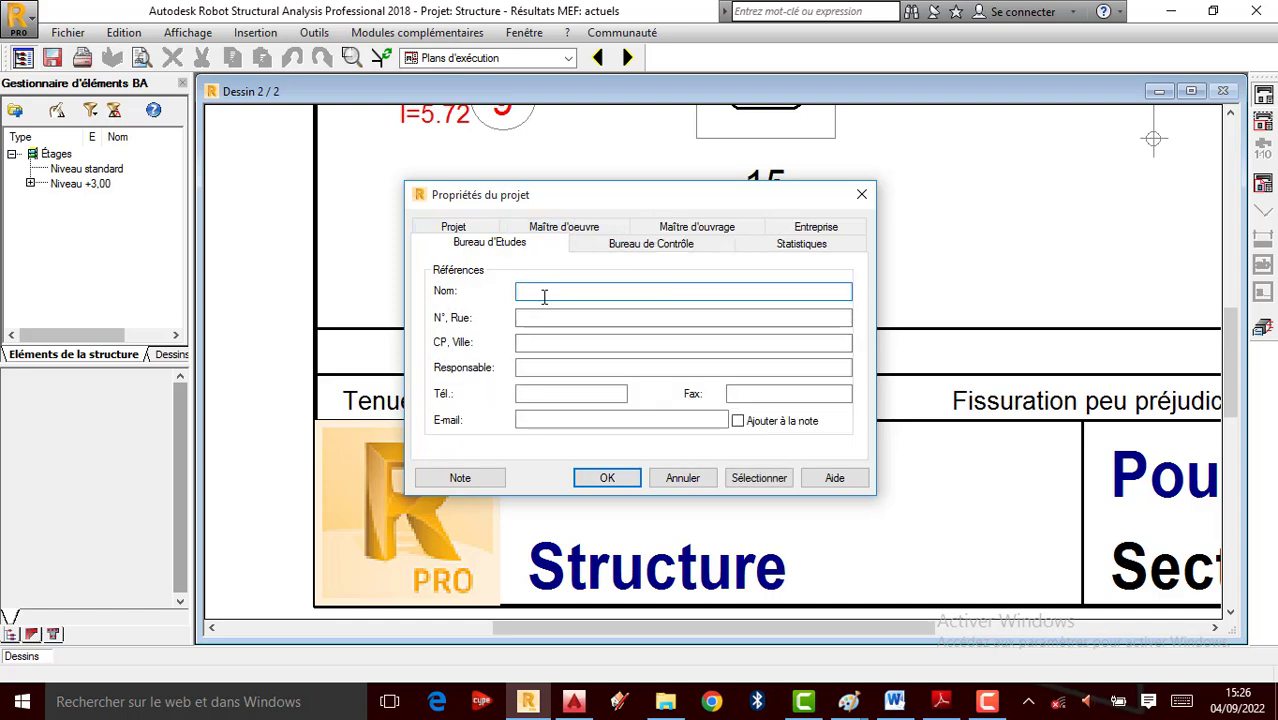
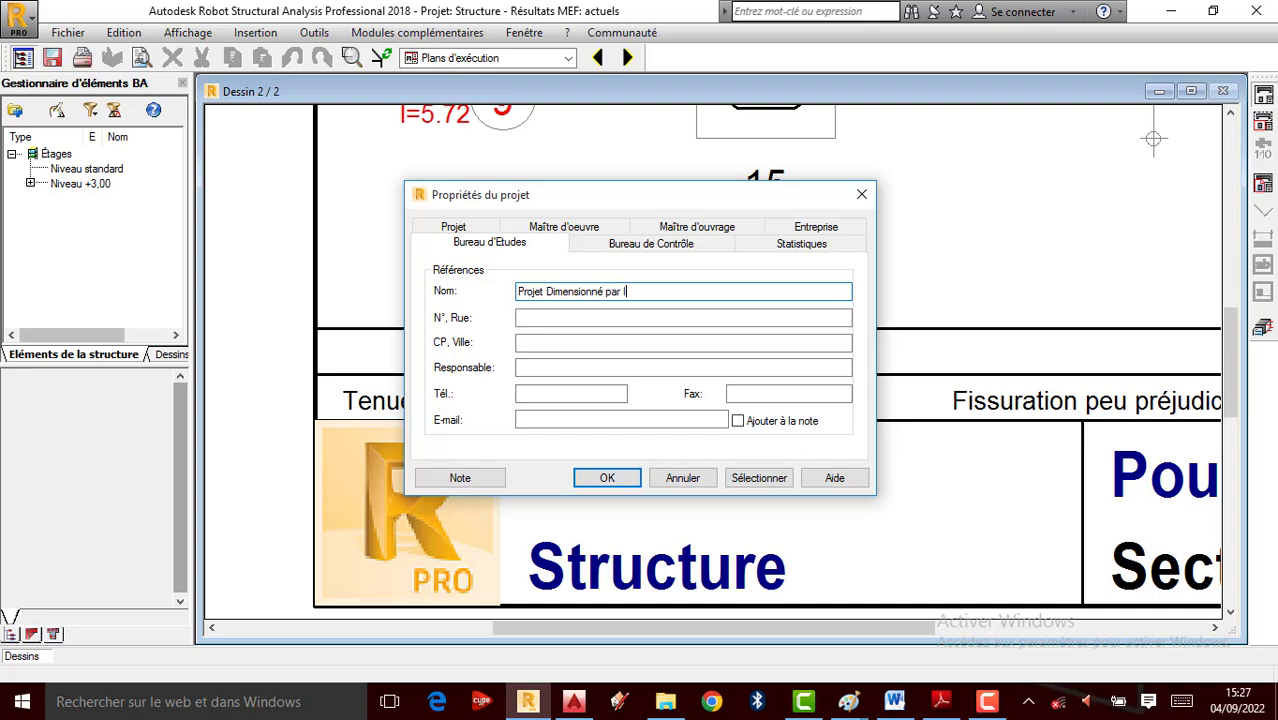
# Enter the design office's fax and phone numbers and apply the project properties
pyautogui.click(762, 392)
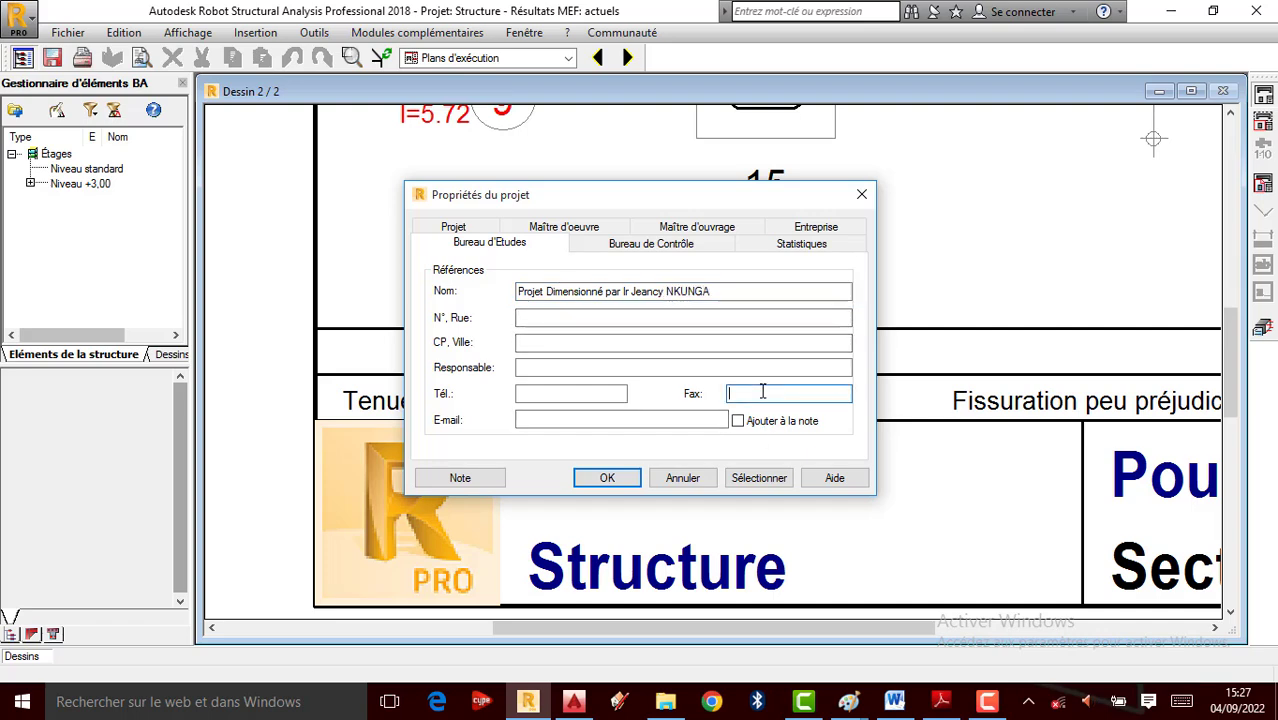
pyautogui.write('001')
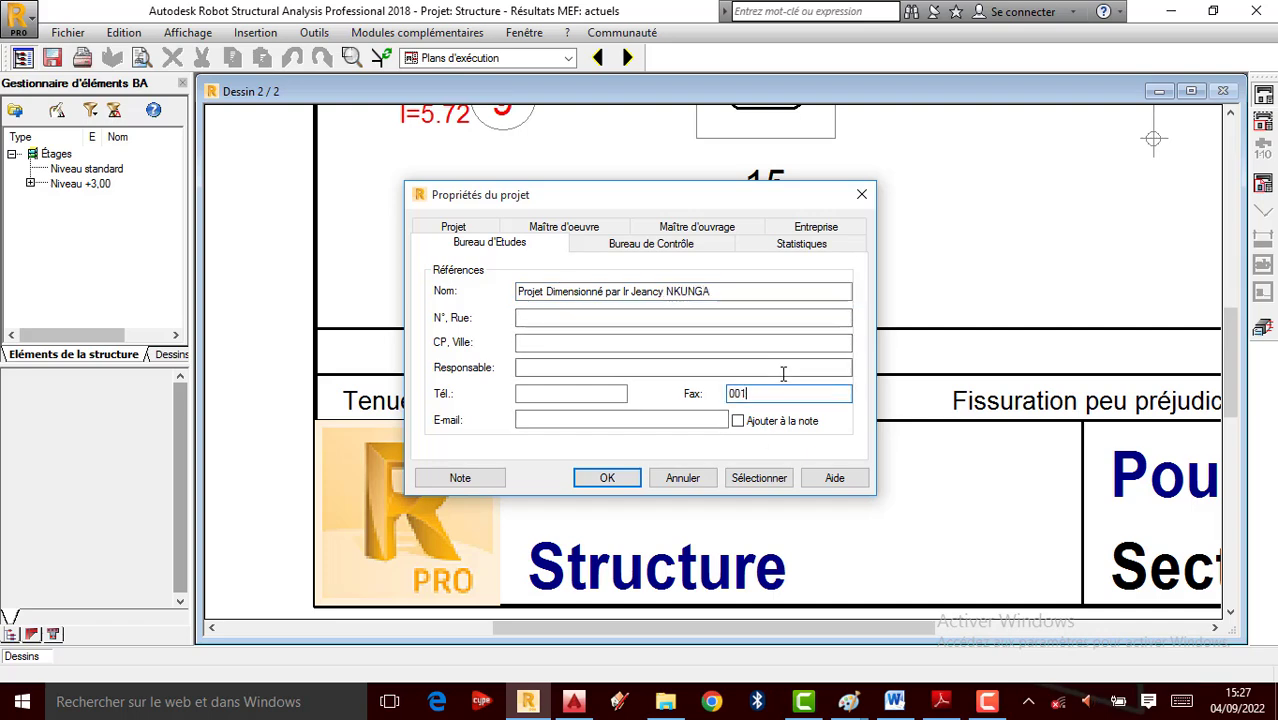
pyautogui.click(559, 395)
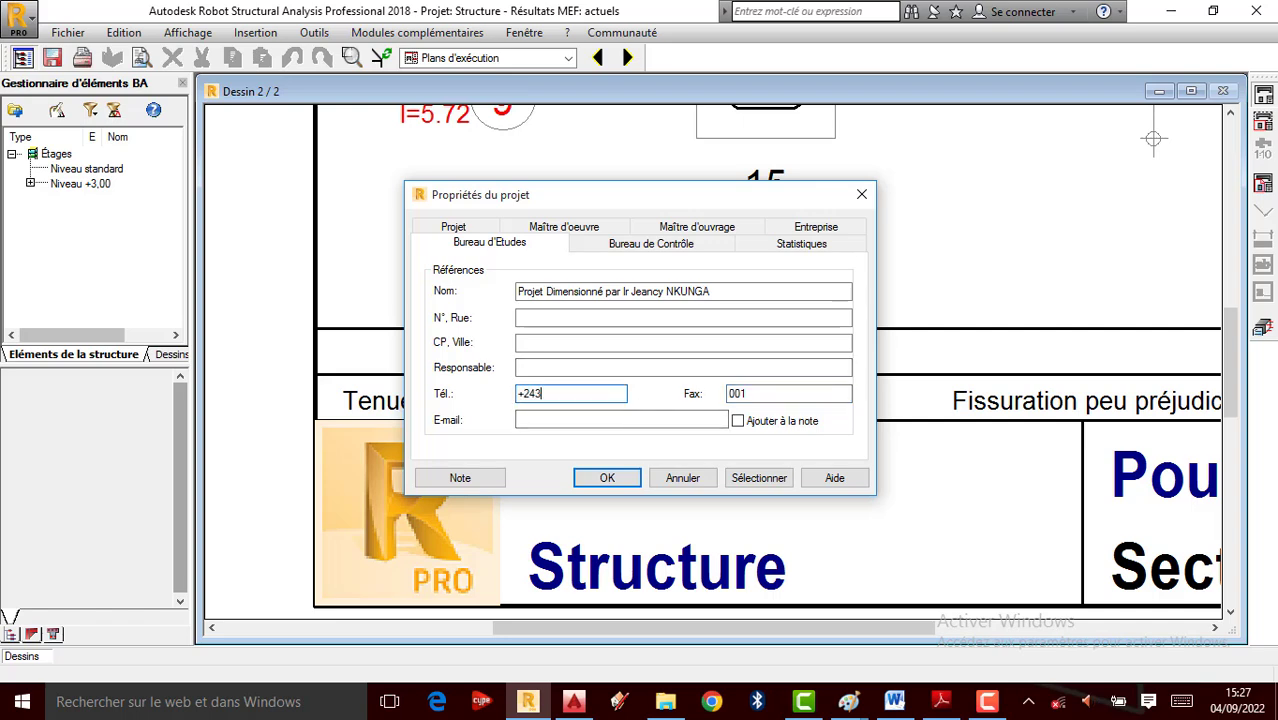
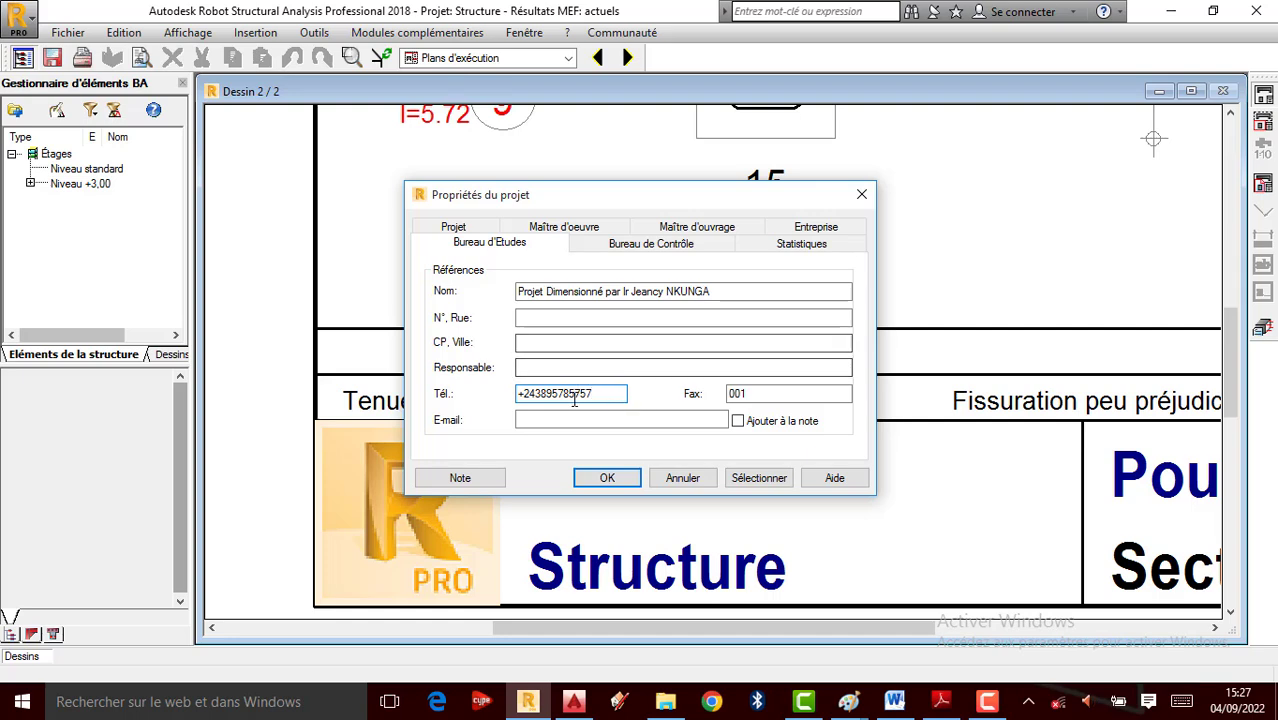
pyautogui.click(607, 478)
pyautogui.scroll(2, 630, 472)
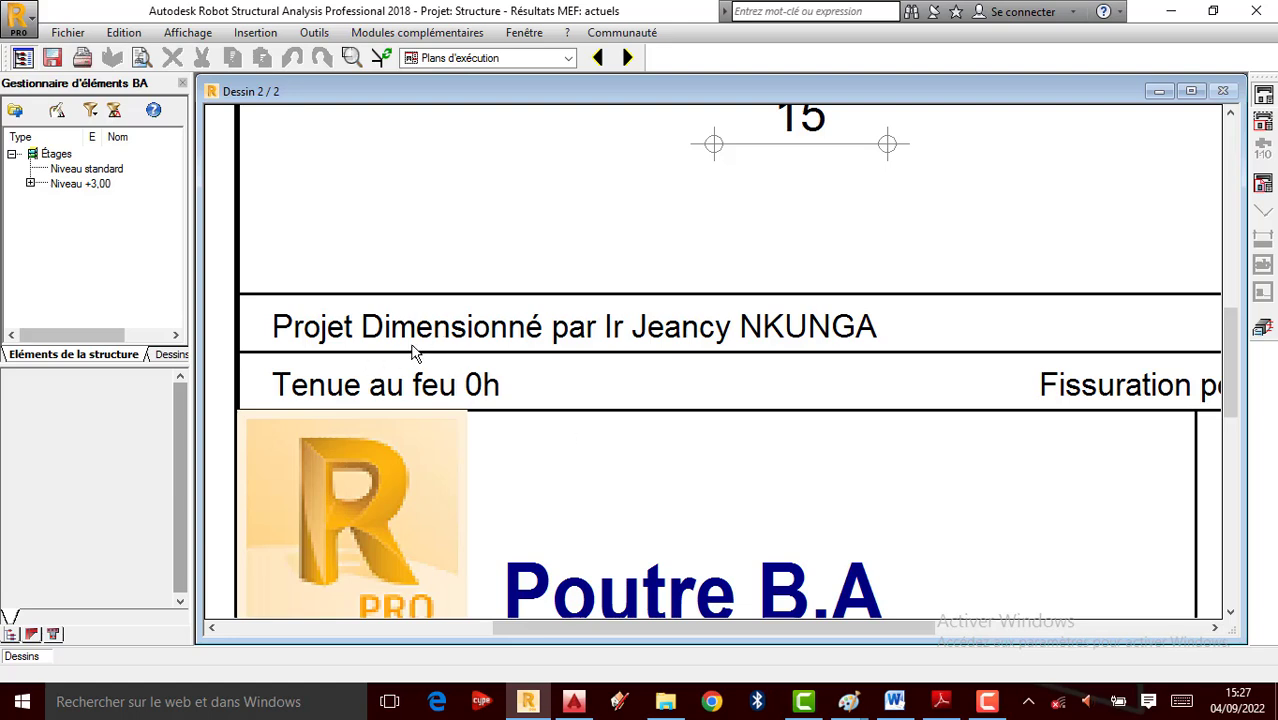
pyautogui.scroll(4, 414, 353)
pyautogui.scroll(-3, 716, 385)
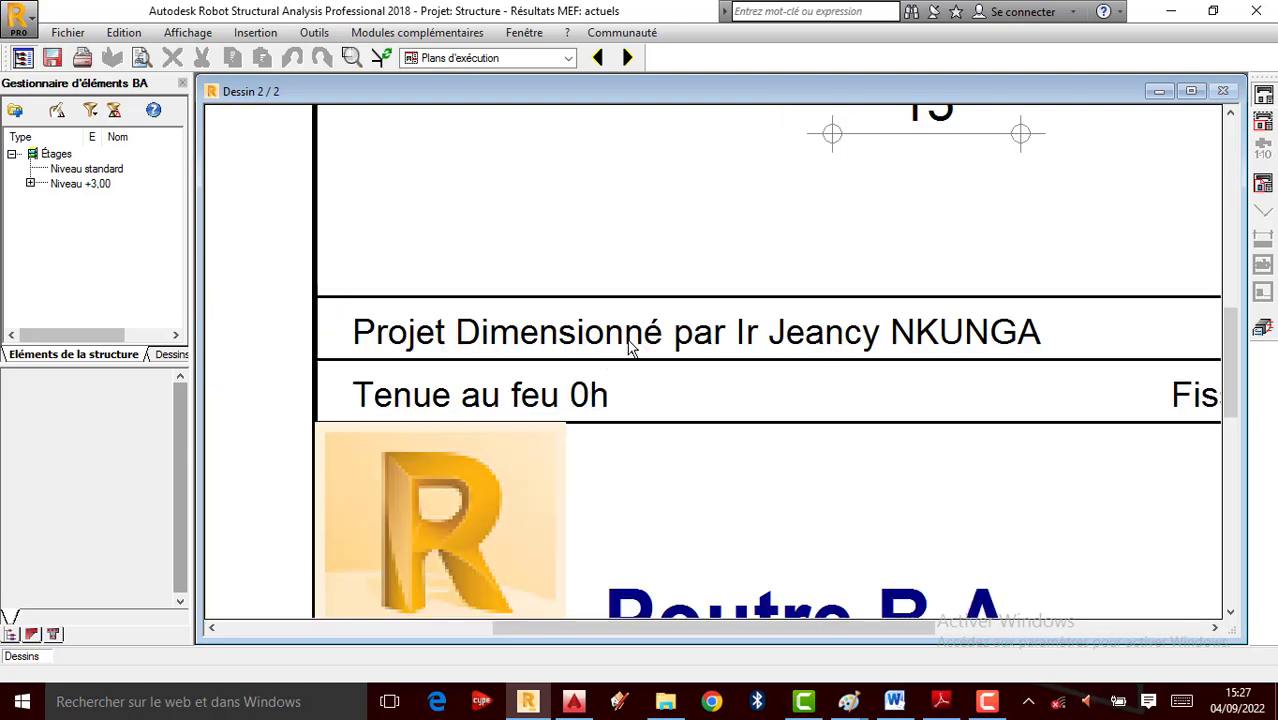
pyautogui.scroll(-3, 632, 347)
pyautogui.scroll(-2, 797, 378)
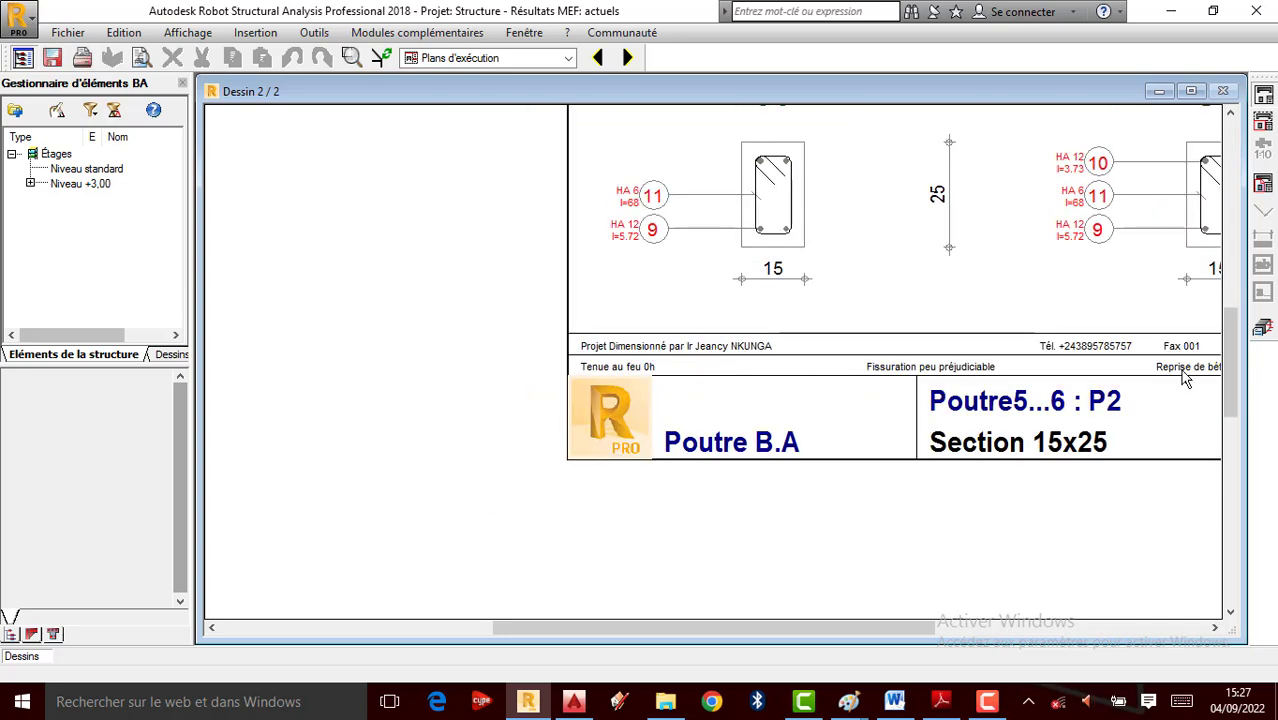
pyautogui.scroll(5, 1172, 344)
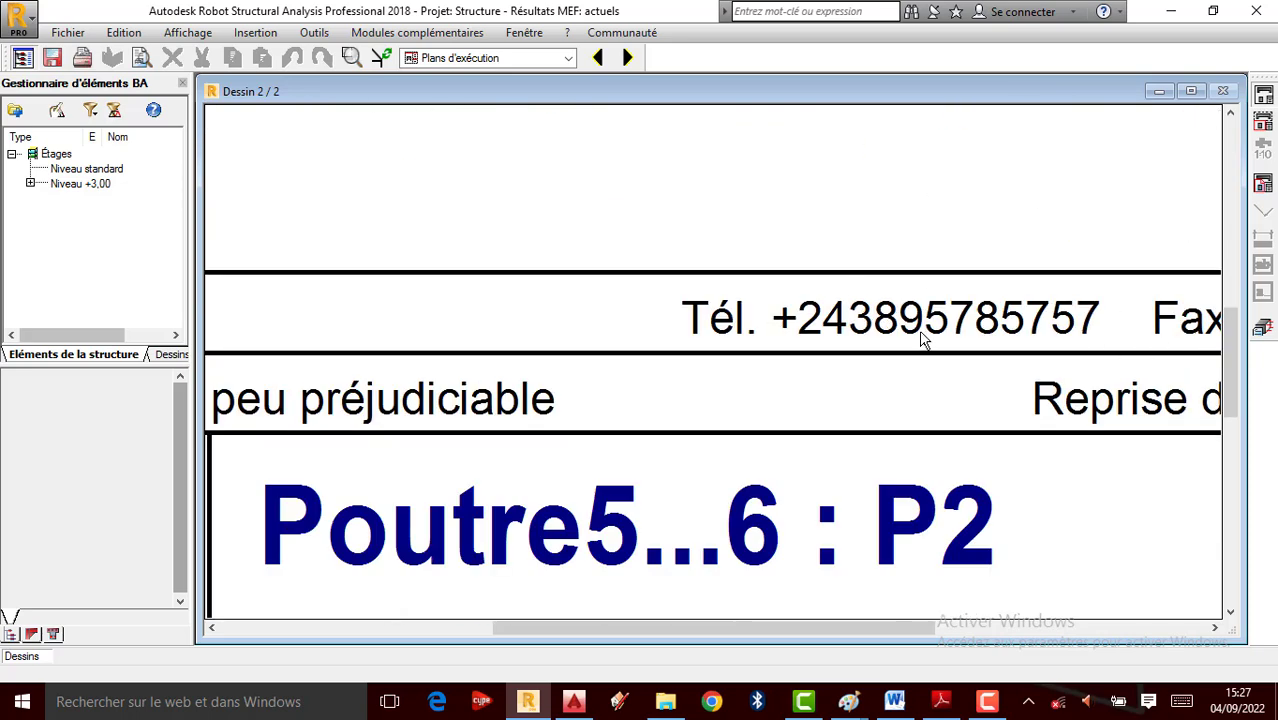
pyautogui.scroll(-3, 1043, 330)
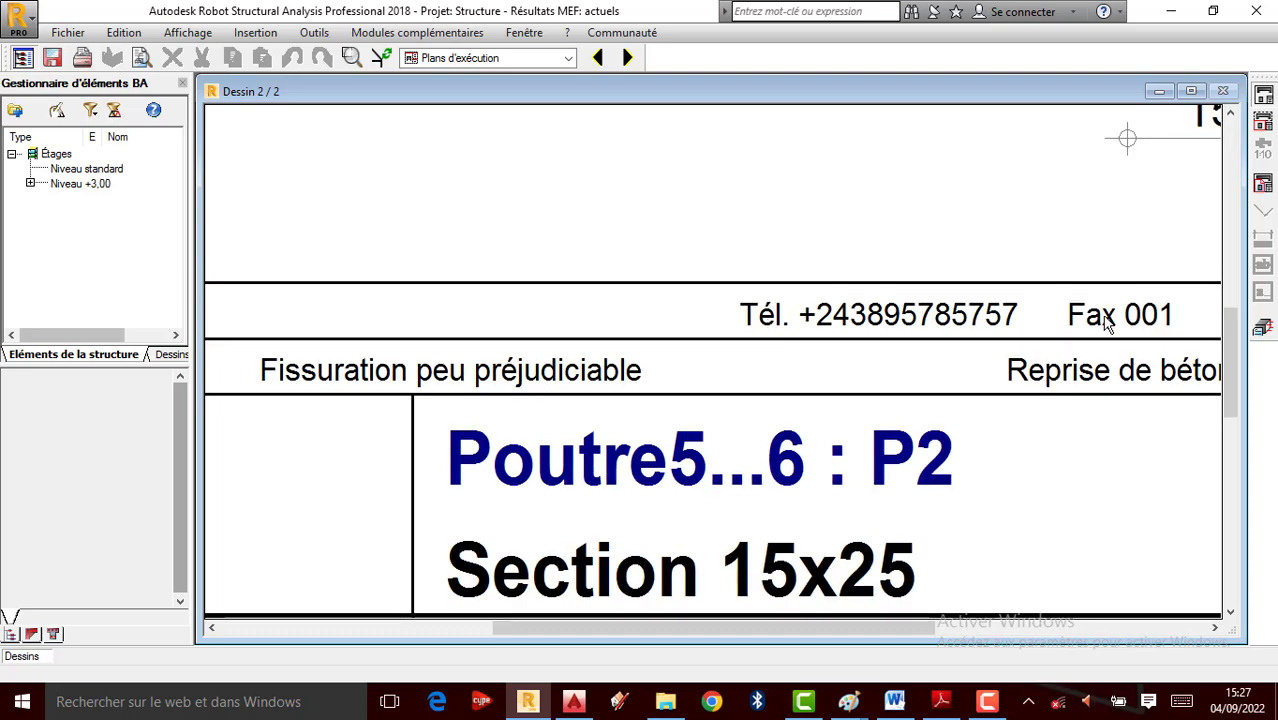
pyautogui.scroll(-3, 515, 414)
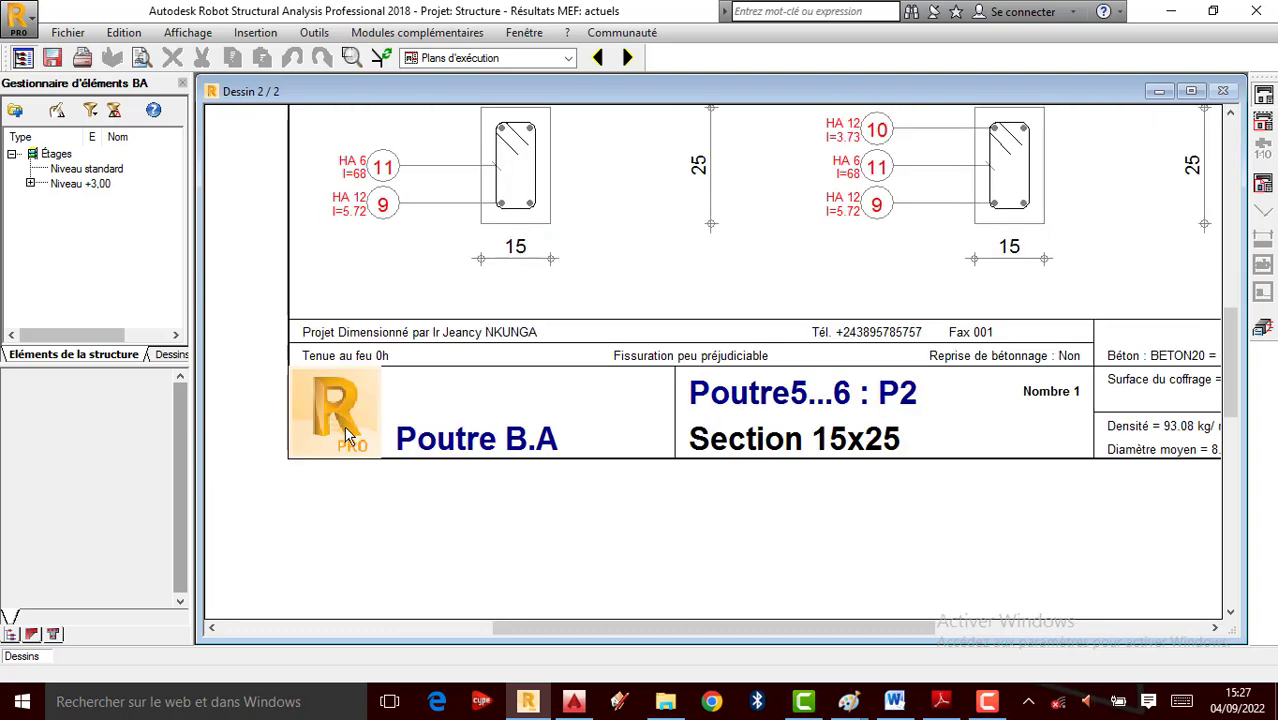
pyautogui.scroll(4, 485, 440)
pyautogui.scroll(-2, 668, 414)
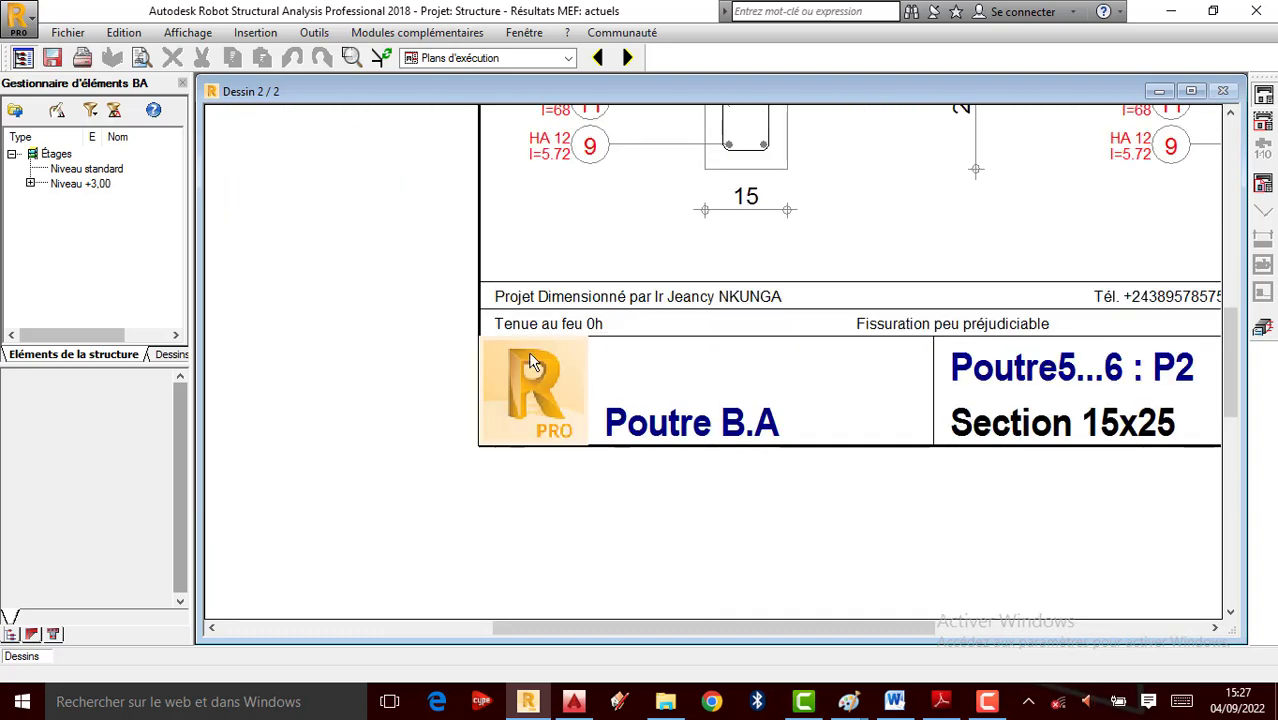
pyautogui.scroll(1, 500, 406)
pyautogui.scroll(-2, 488, 490)
pyautogui.scroll(1, 562, 382)
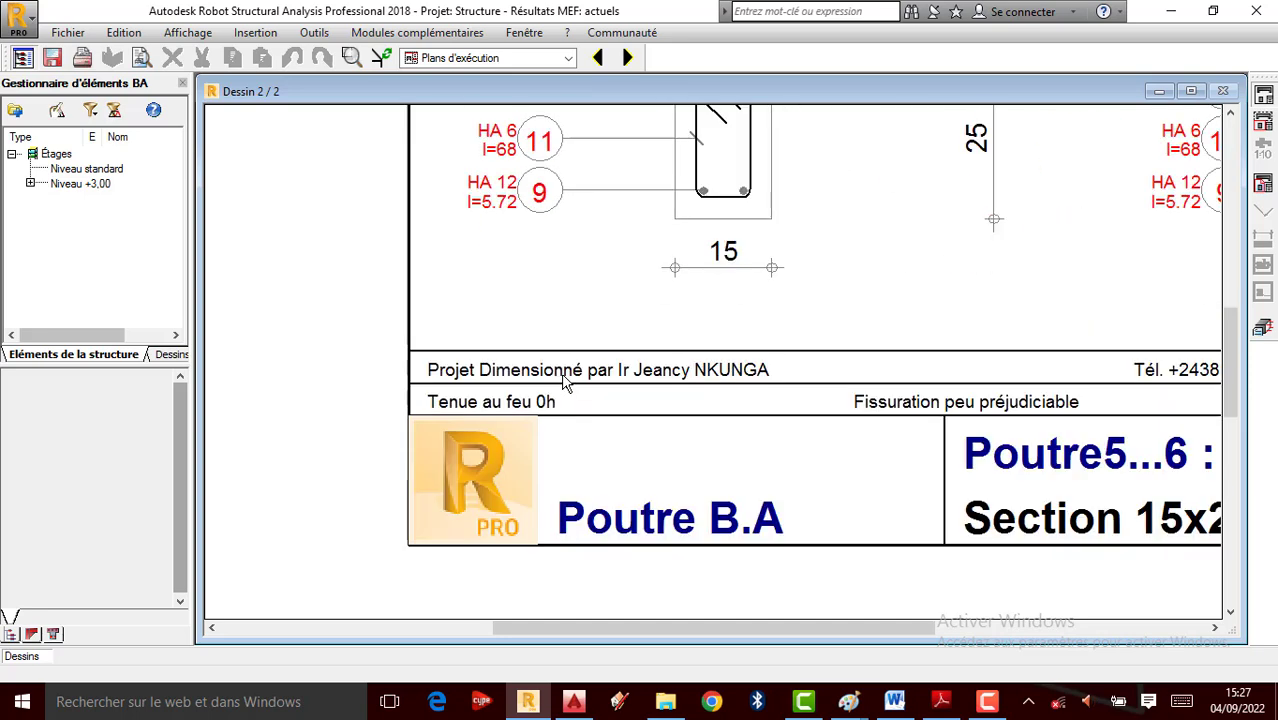
pyautogui.scroll(-1, 432, 450)
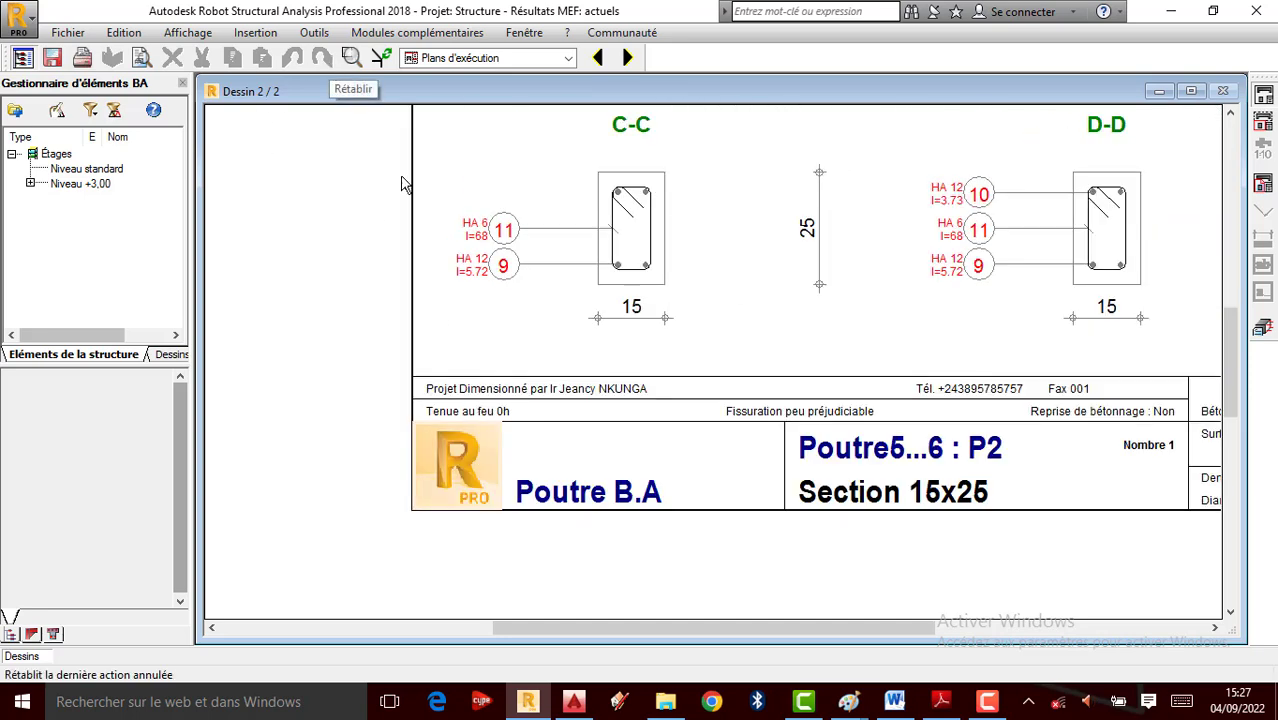
pyautogui.scroll(-2, 493, 365)
# Close the drawing and open the bmbae00.plo template for editing from Analyse > Paramètres du dessin
pyautogui.click(1261, 331)
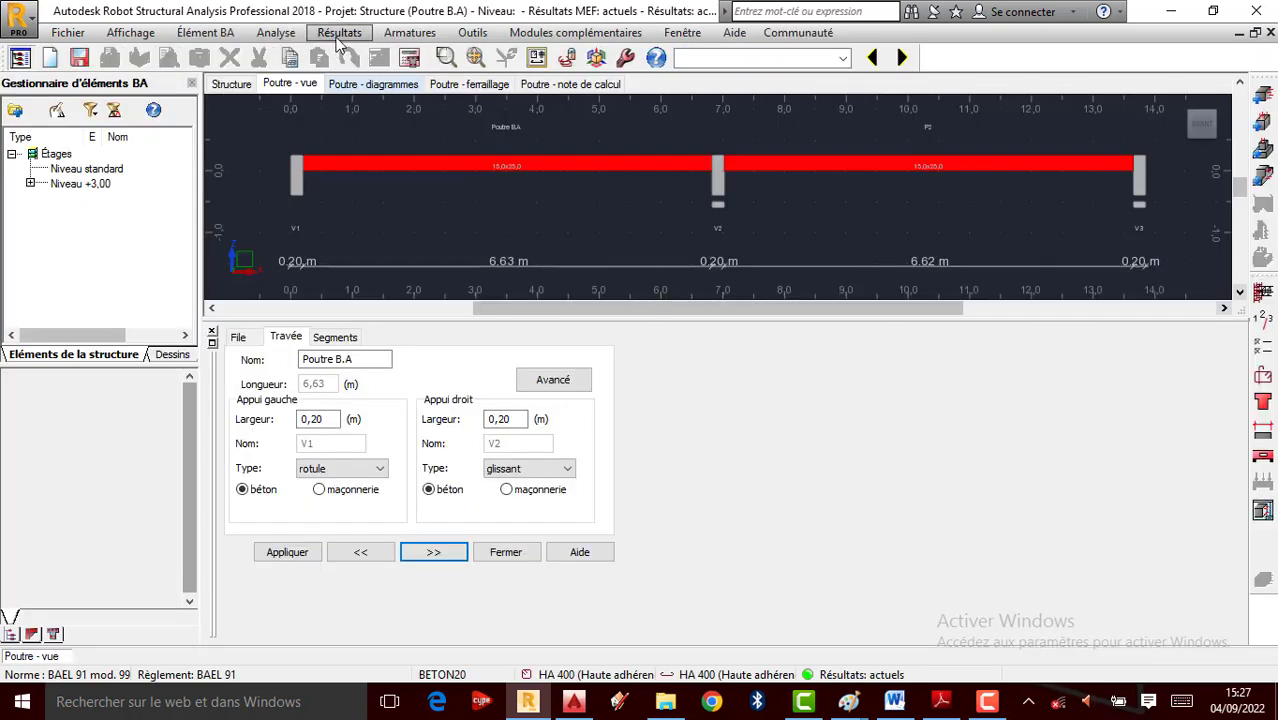
pyautogui.click(276, 33)
pyautogui.click(320, 241)
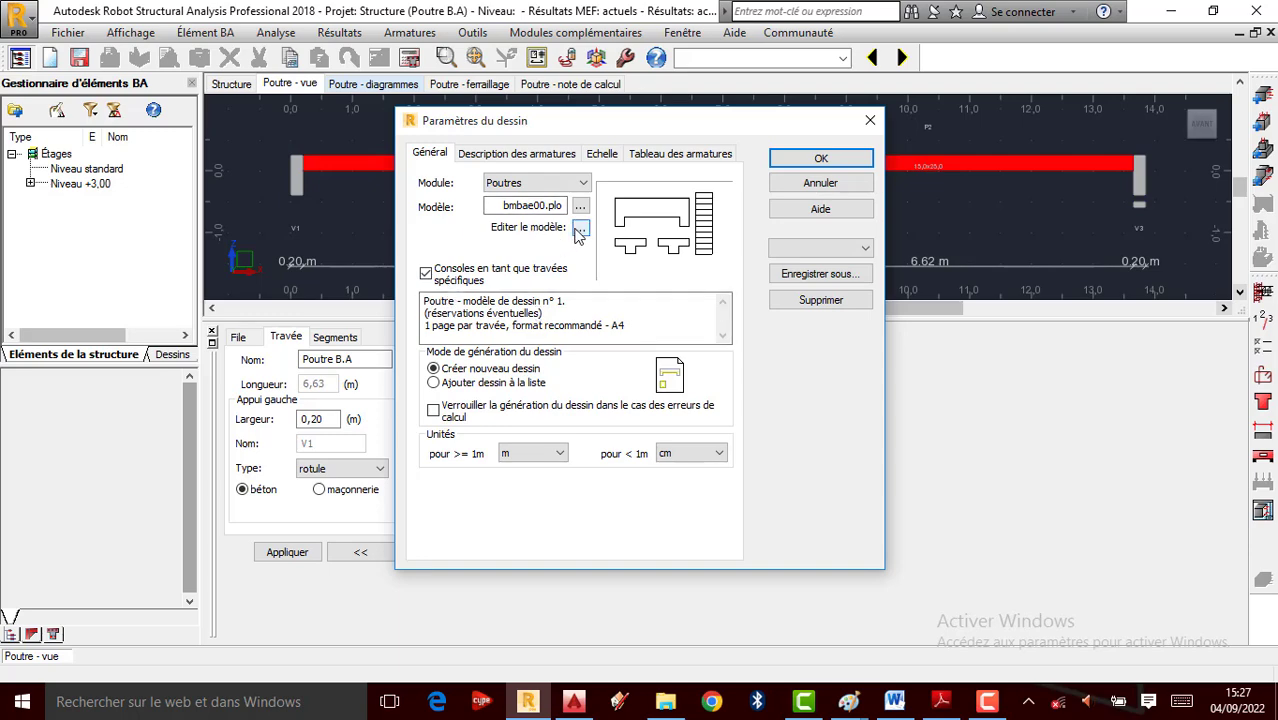
pyautogui.click(576, 228)
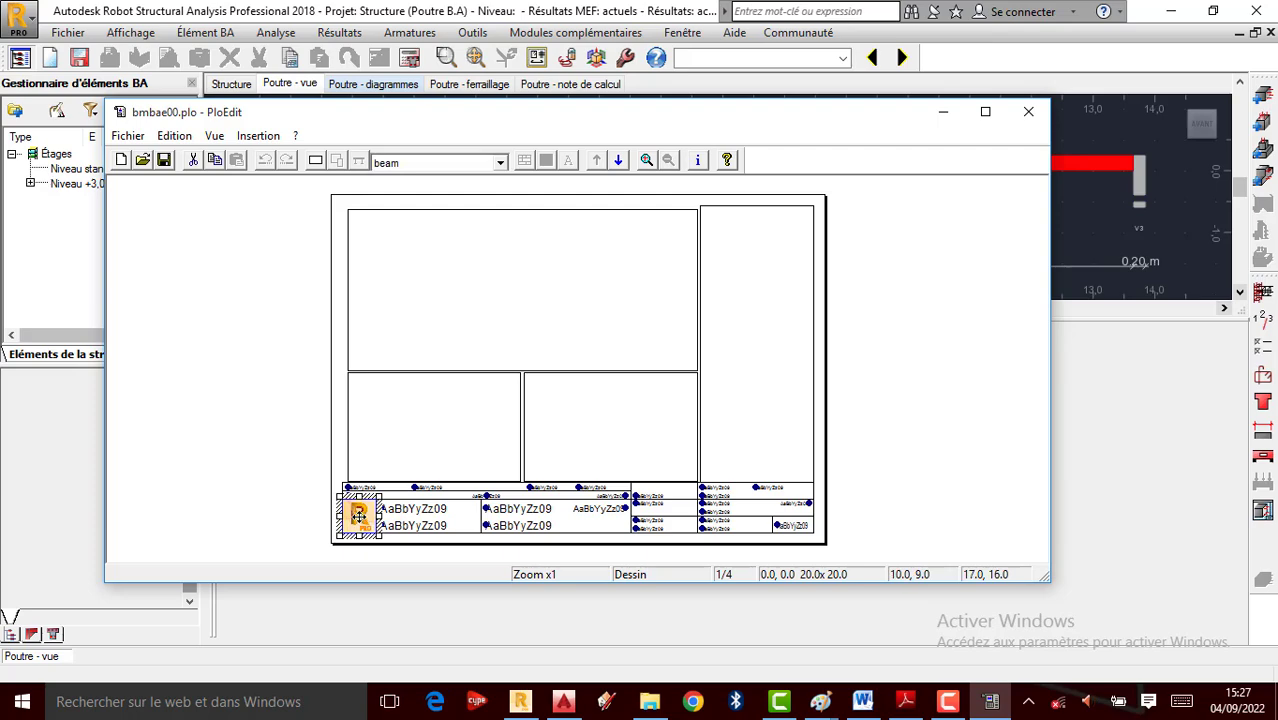
# Replace the title-block logo's RoboBAT.bmp image with Logo AMURC.bmp from the Desktop
pyautogui.rightClick(358, 514)
pyautogui.click(412, 528)
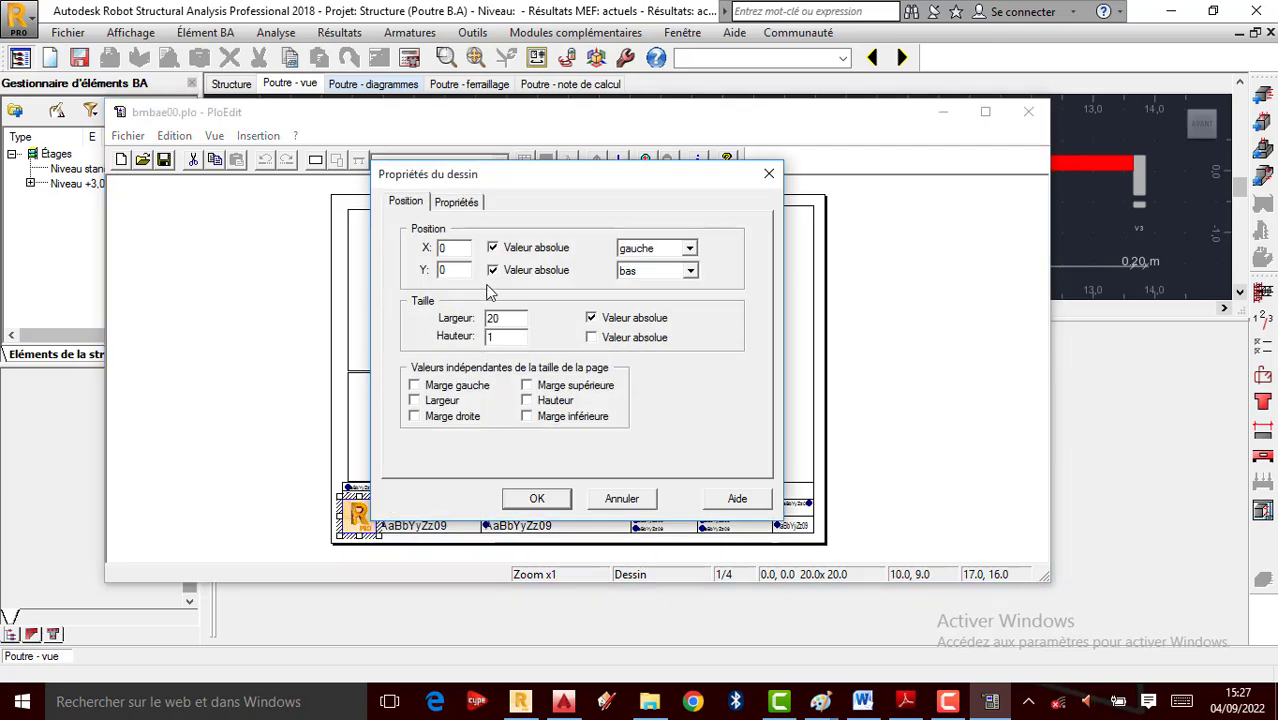
pyautogui.click(457, 203)
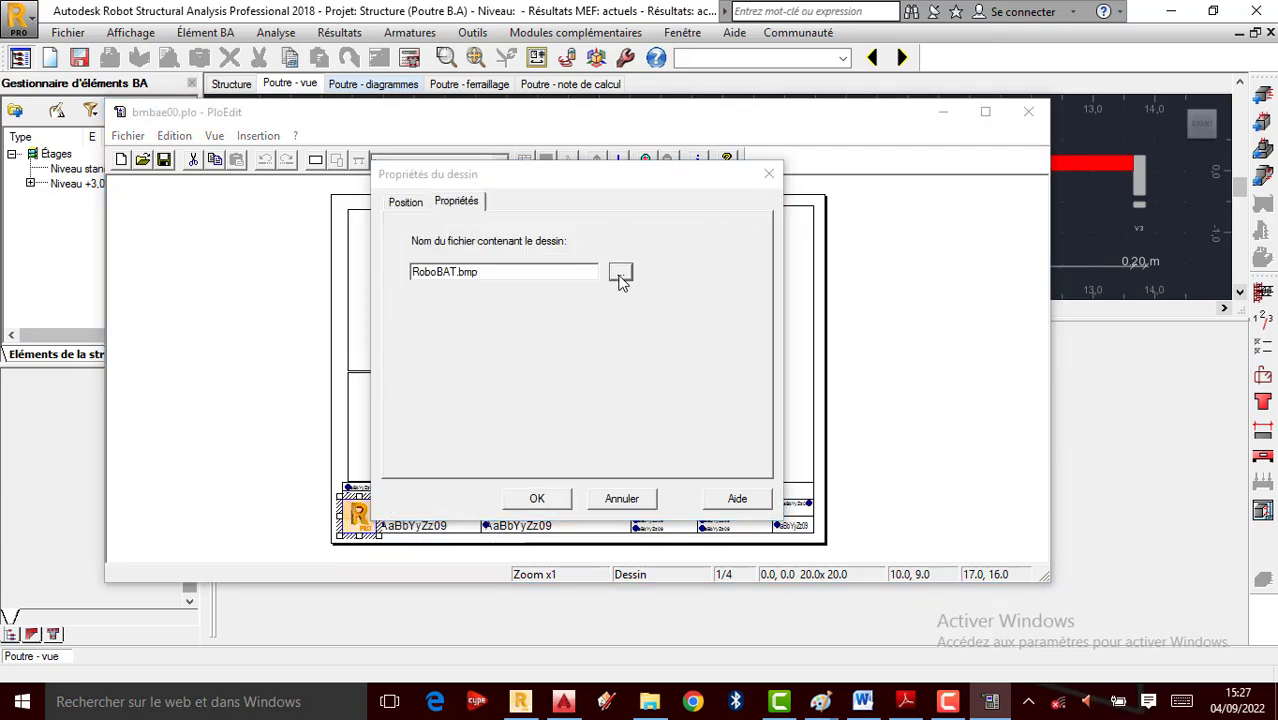
pyautogui.click(620, 278)
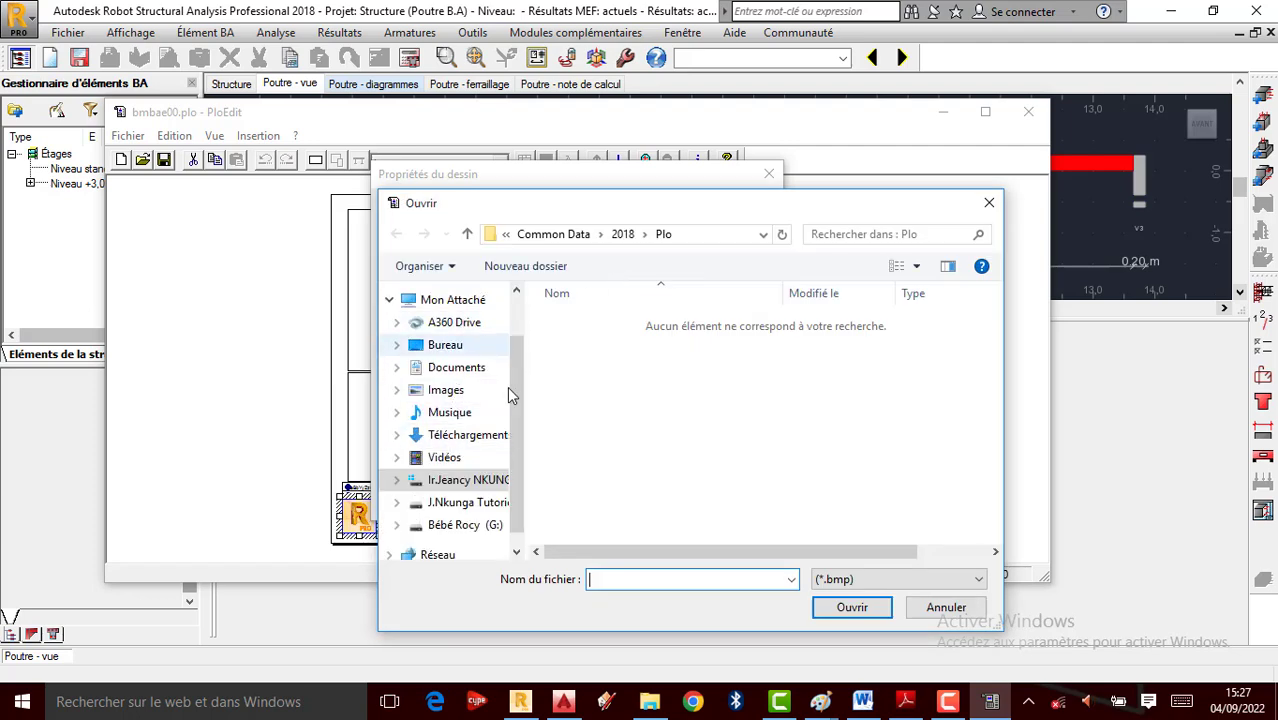
pyautogui.scroll(1, 450, 400)
pyautogui.click(450, 404)
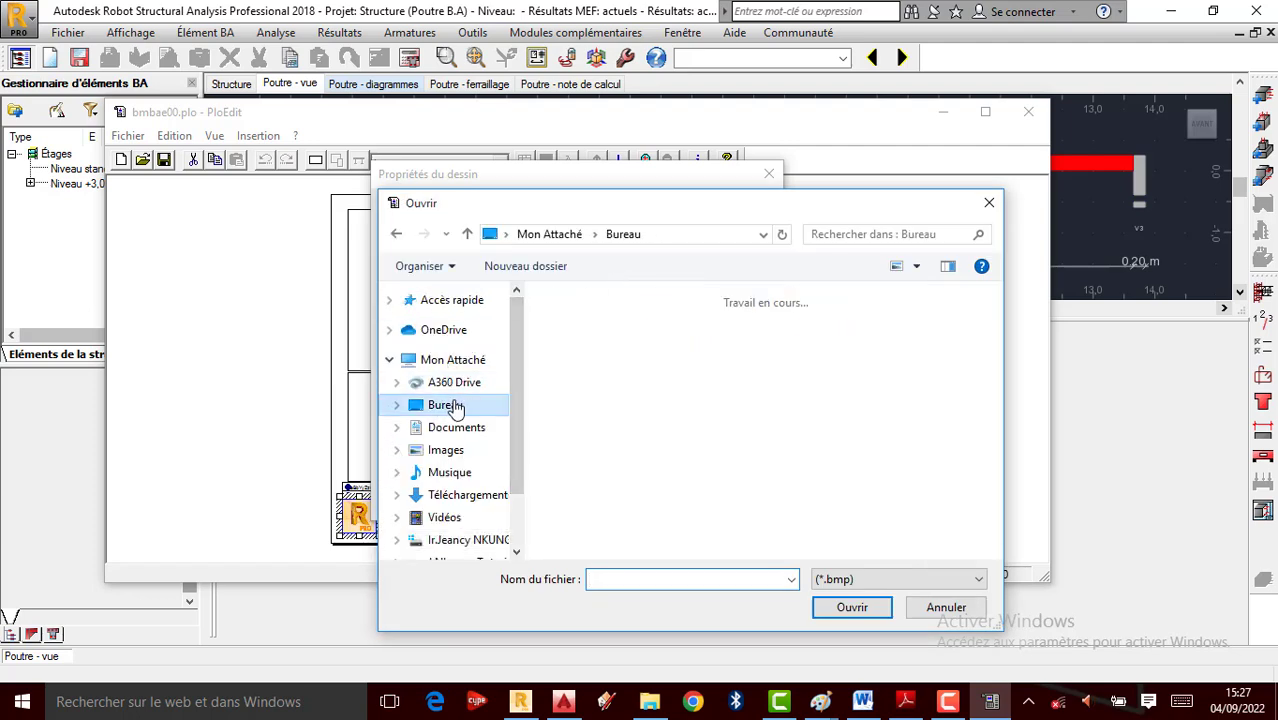
pyautogui.scroll(-3, 762, 405)
pyautogui.scroll(-5, 758, 402)
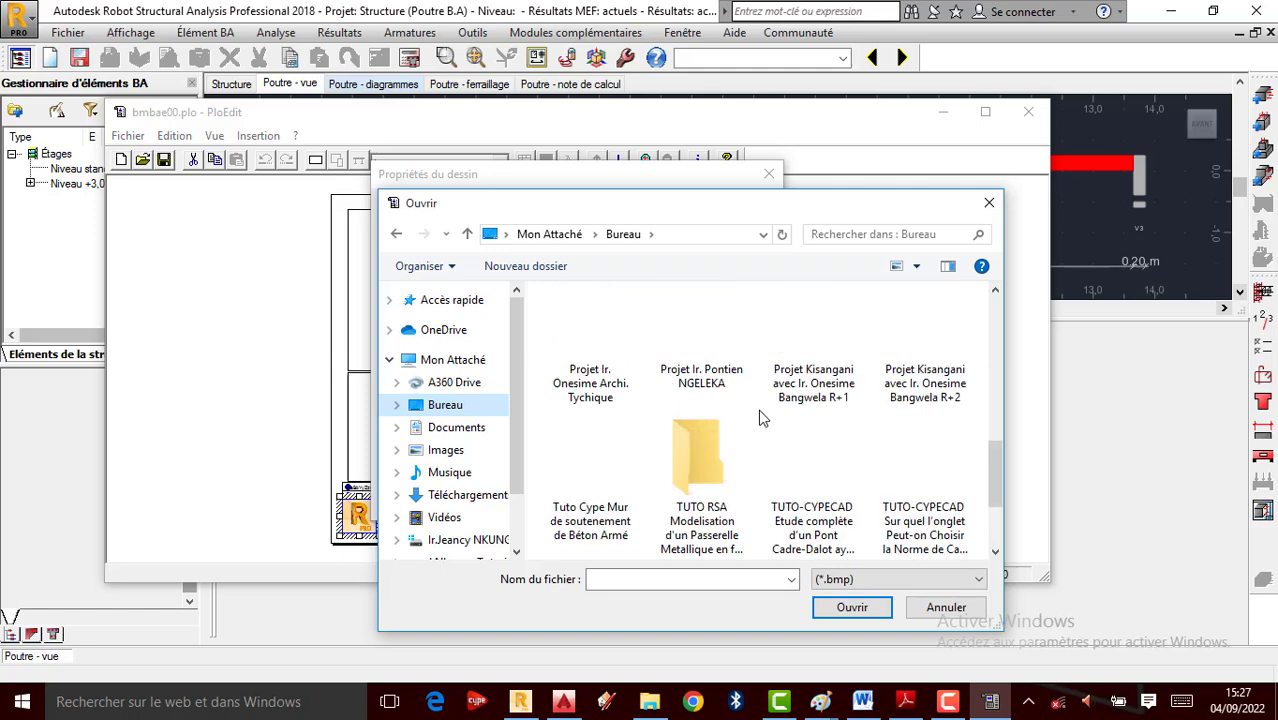
pyautogui.click(960, 528)
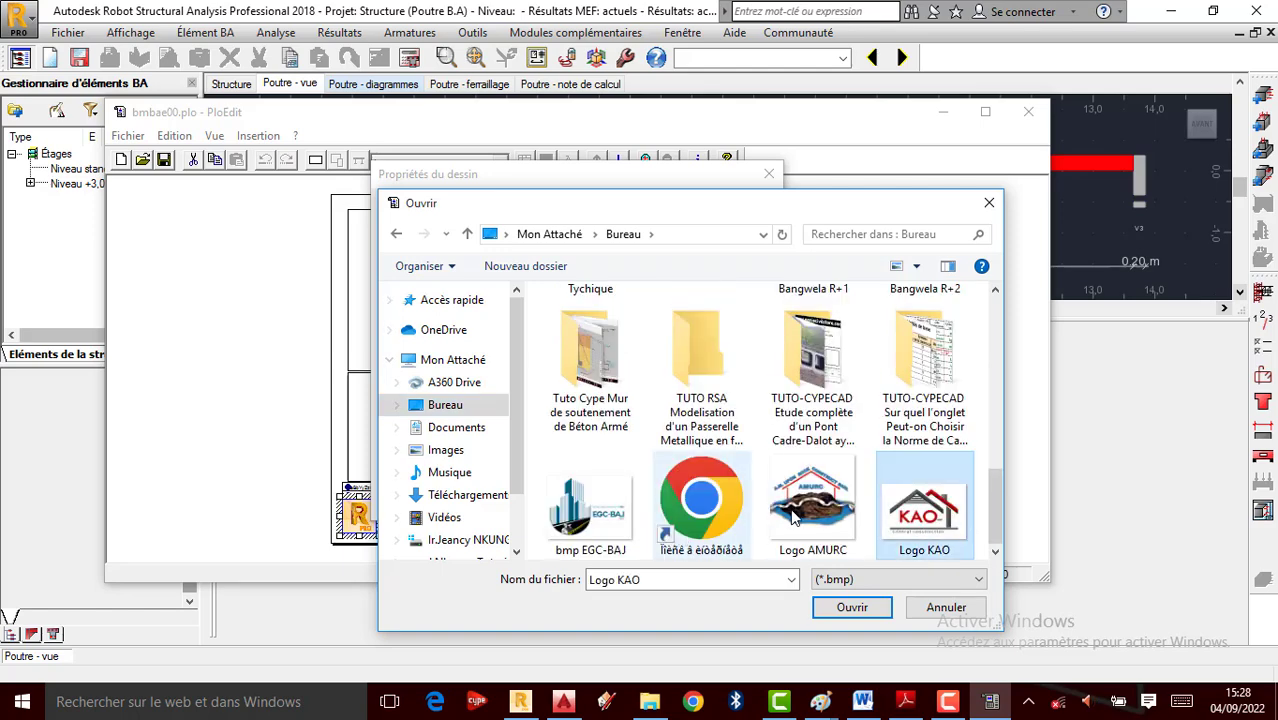
pyautogui.click(835, 540)
pyautogui.click(852, 608)
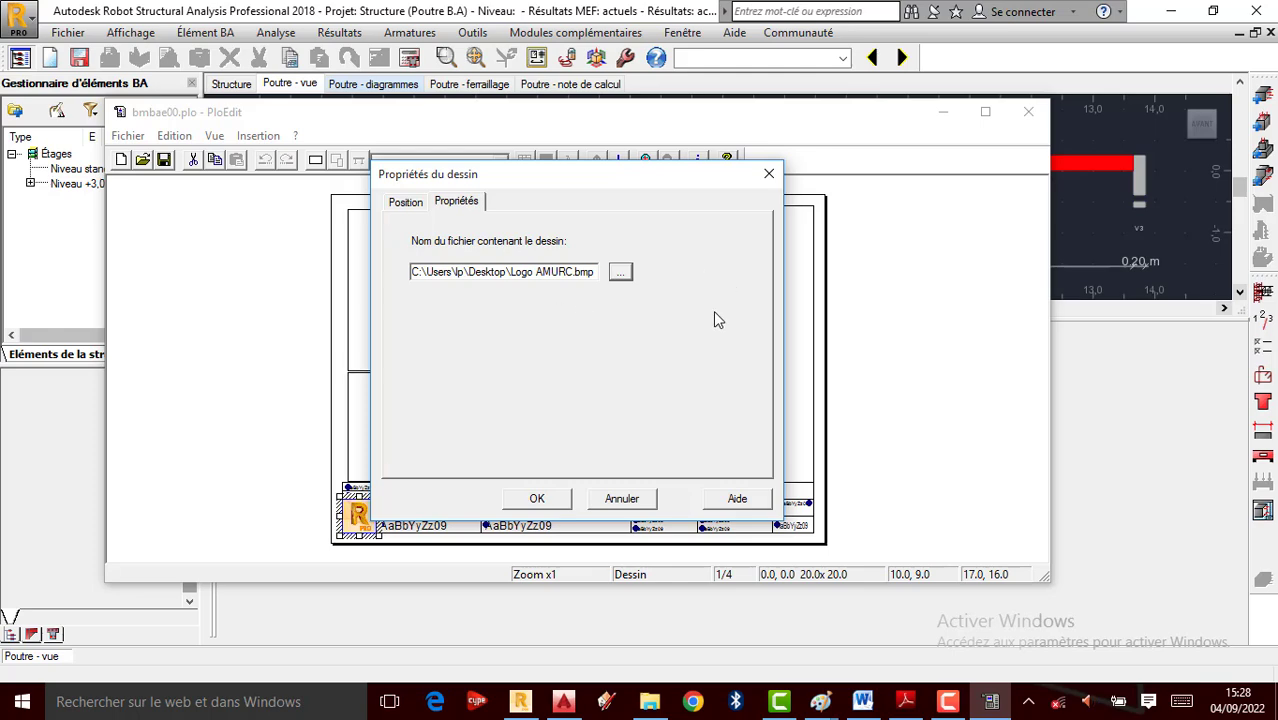
pyautogui.click(537, 498)
# Save the edited template as 001.plo and close PloEdit
pyautogui.click(124, 135)
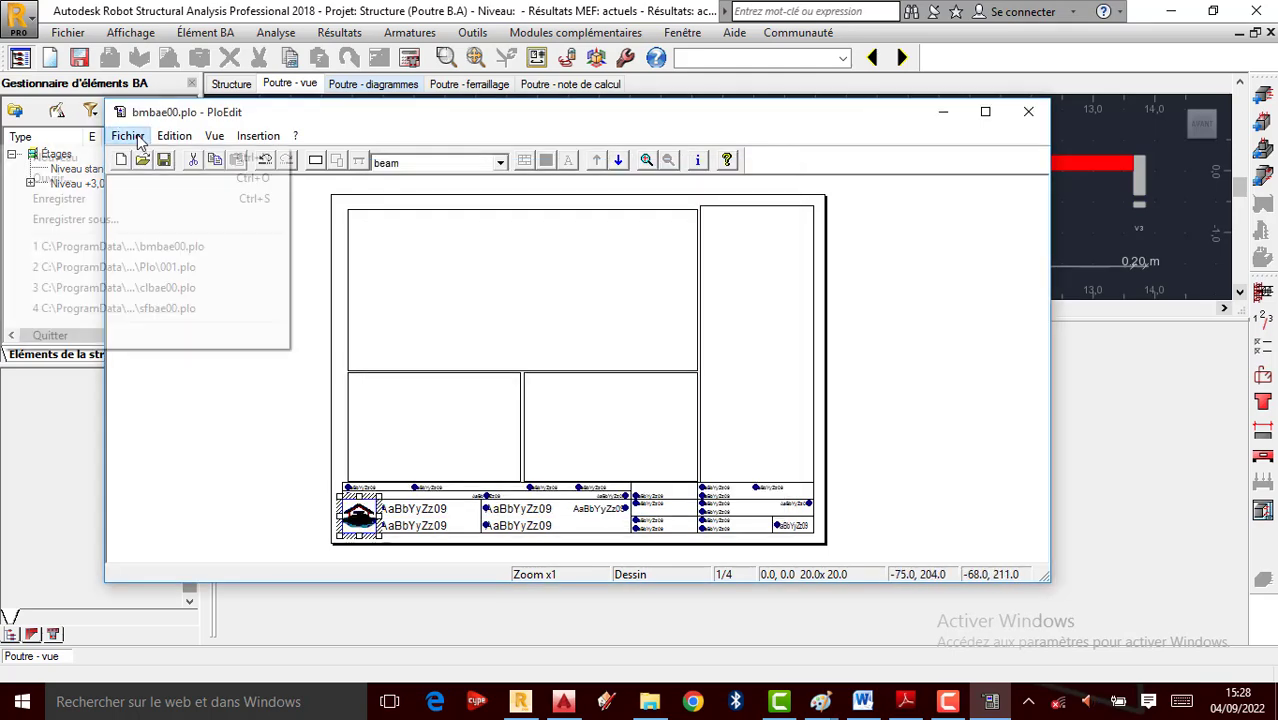
pyautogui.click(95, 217)
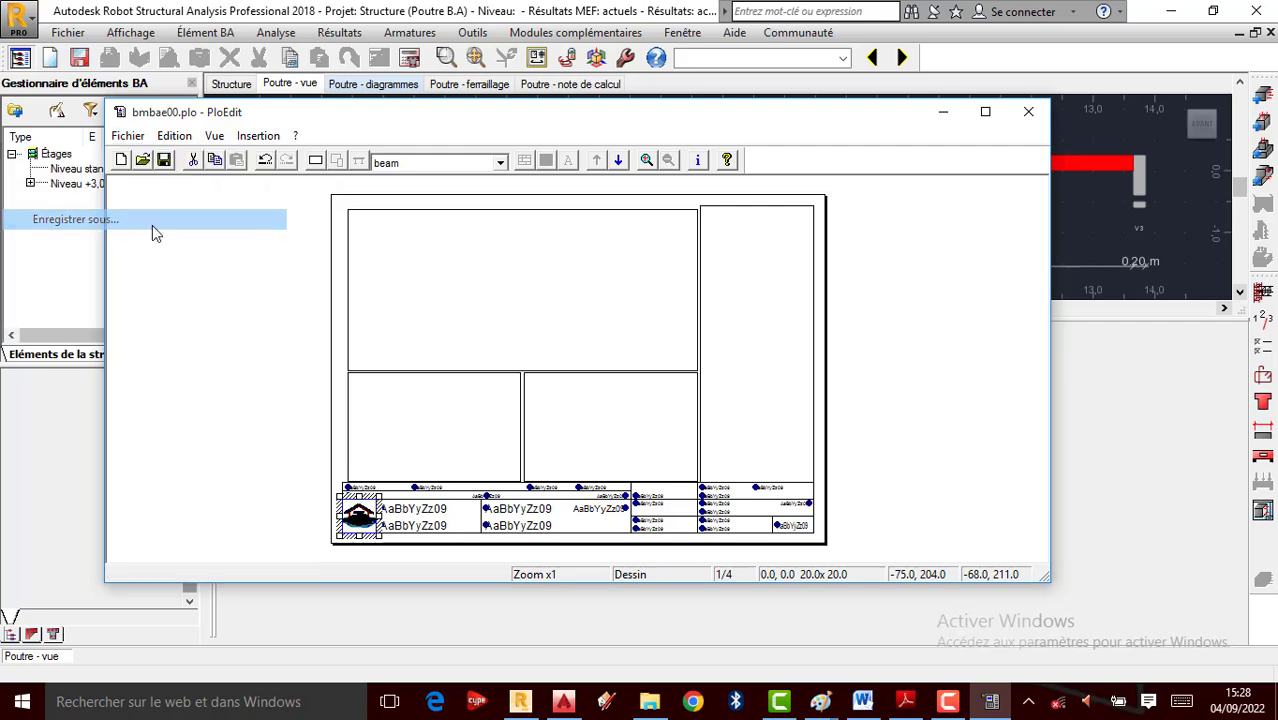
pyautogui.write('001')
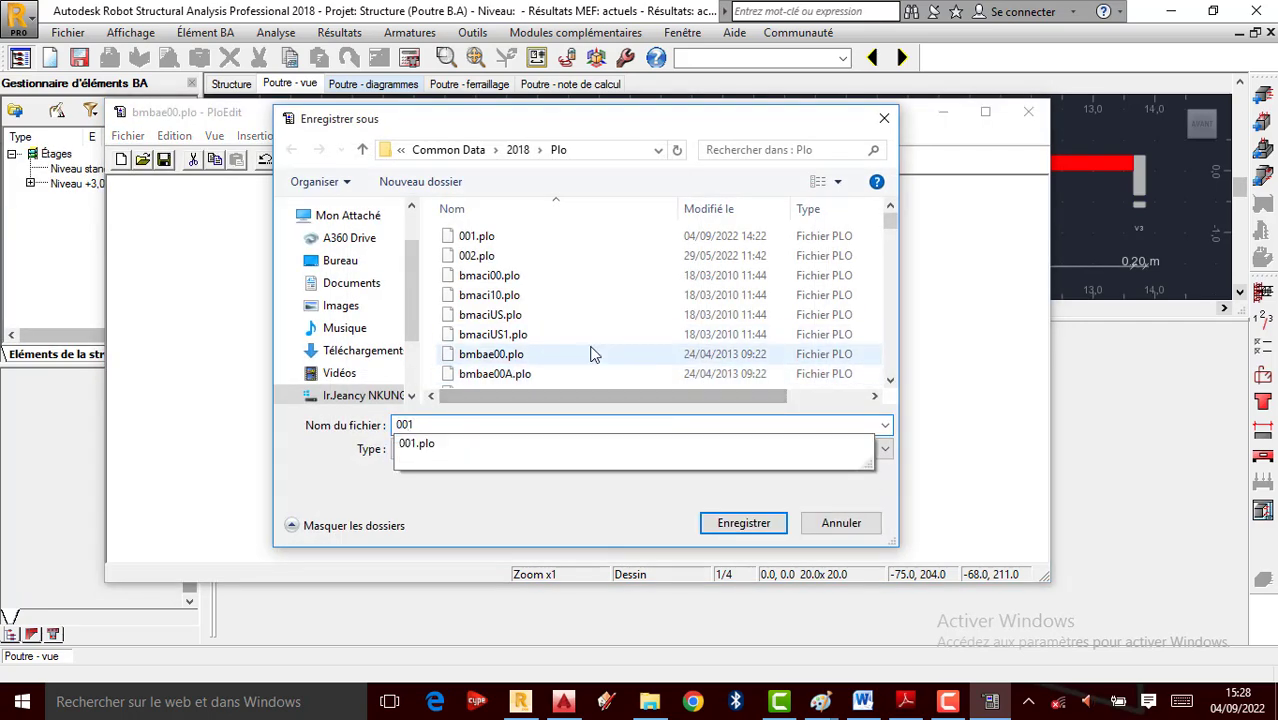
pyautogui.click(744, 522)
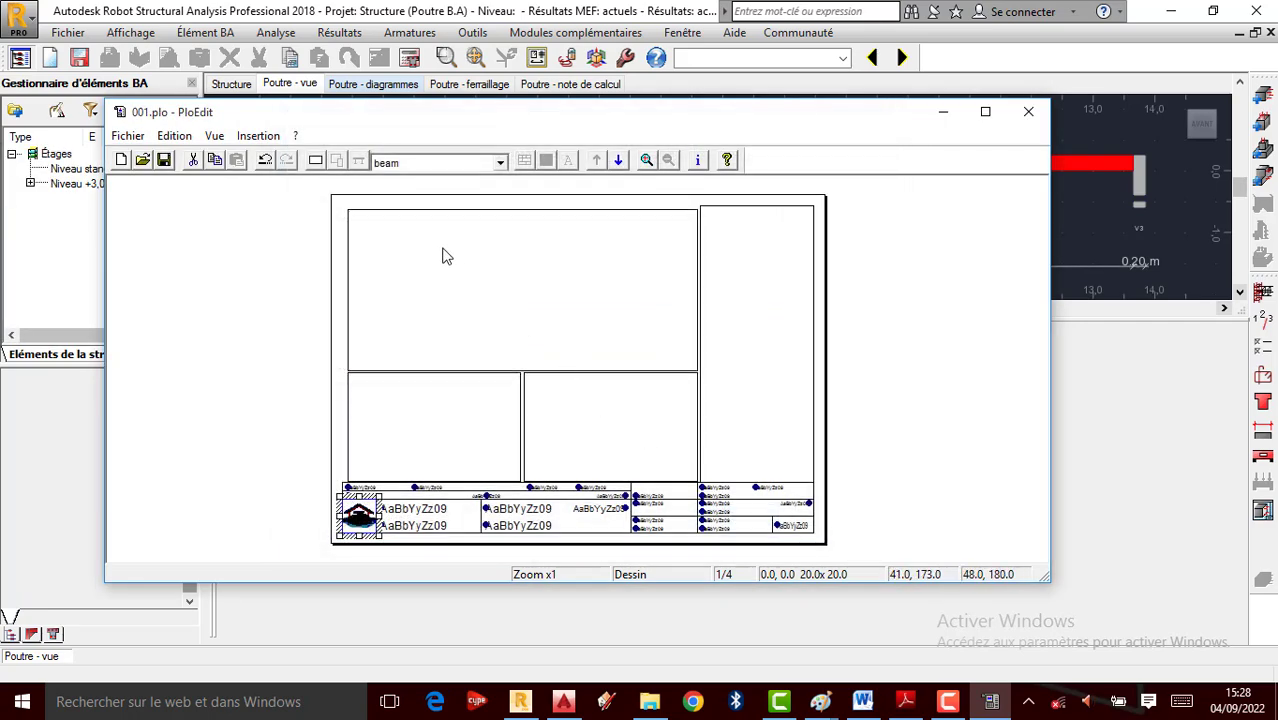
pyautogui.click(1028, 111)
# Select 001.plo as the beam's drawing model, confirm the drawing settings, and bring up Calculs
pyautogui.click(581, 206)
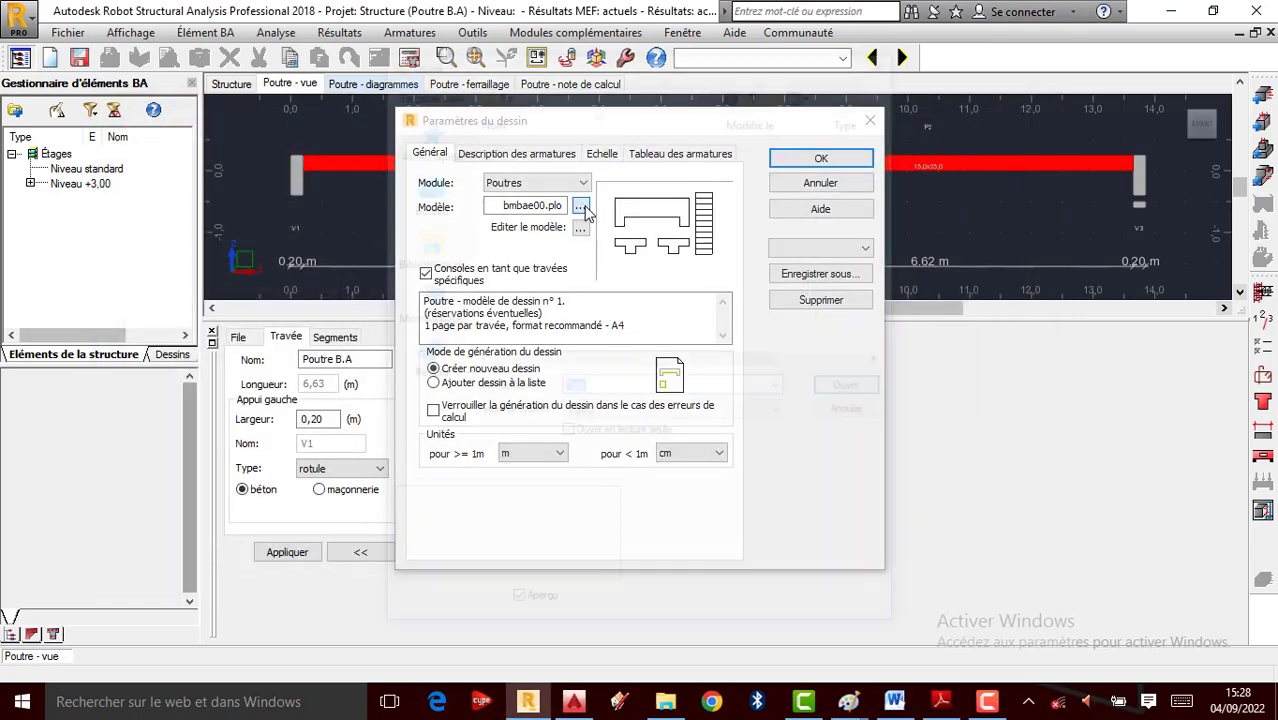
pyautogui.click(525, 140)
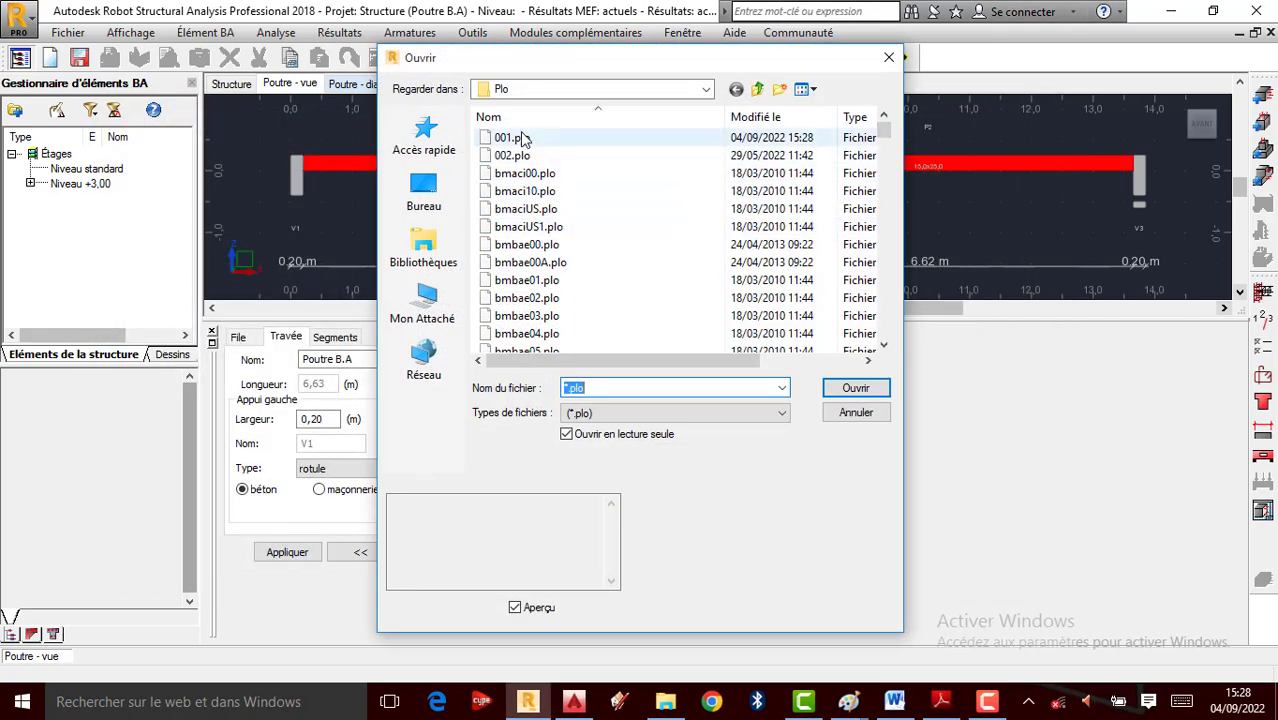
pyautogui.click(852, 389)
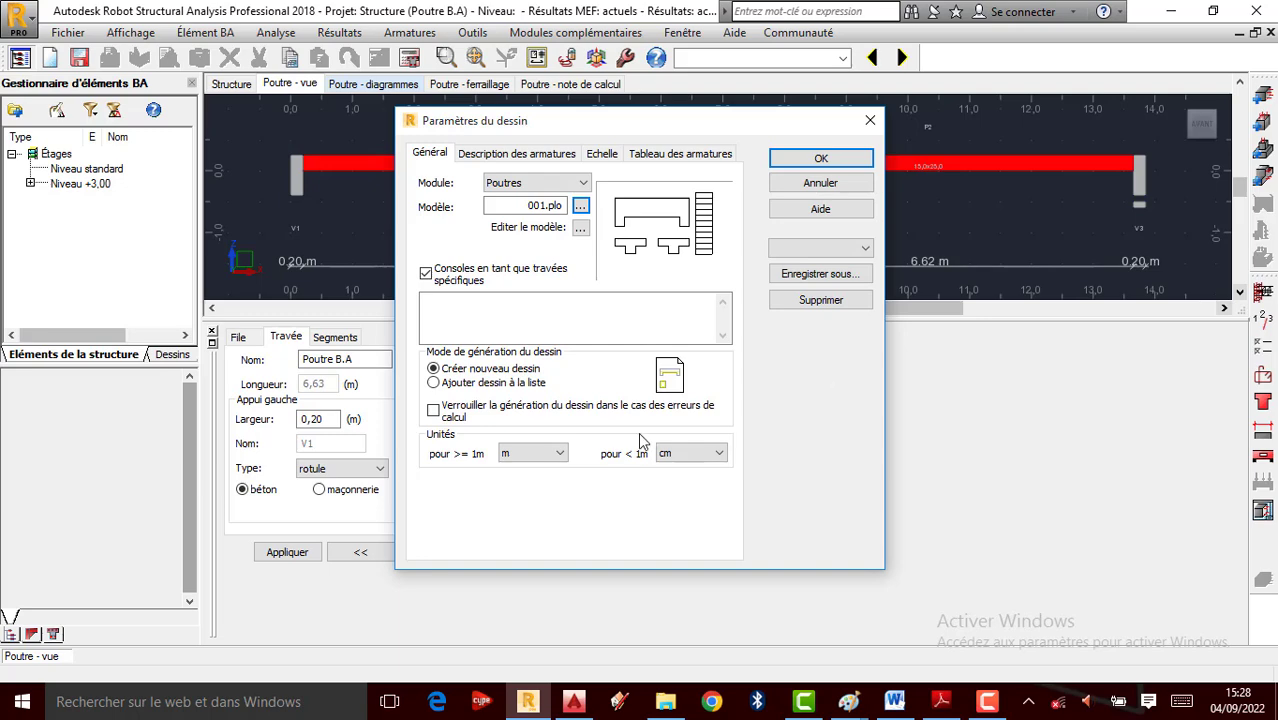
pyautogui.click(820, 158)
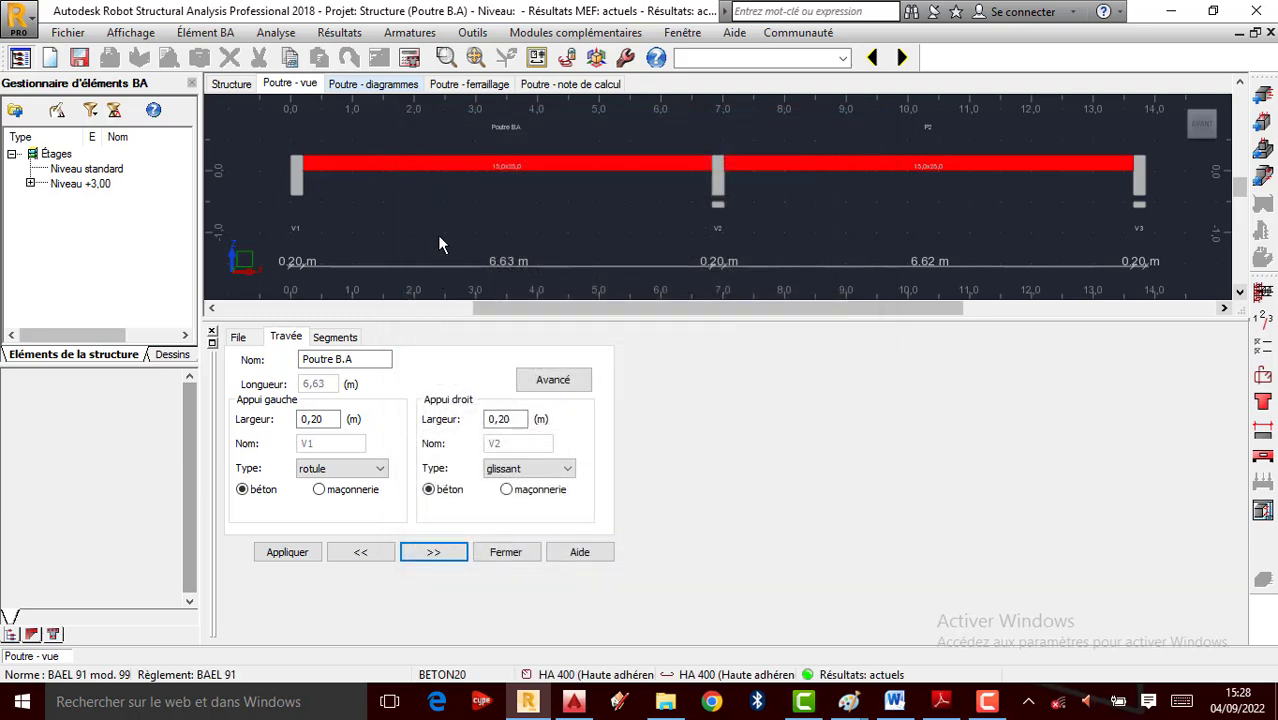
pyautogui.click(412, 60)
# Run the calculation and review drawing pages 1/2 and 2/2 showing the AMURC logo
pyautogui.click(705, 438)
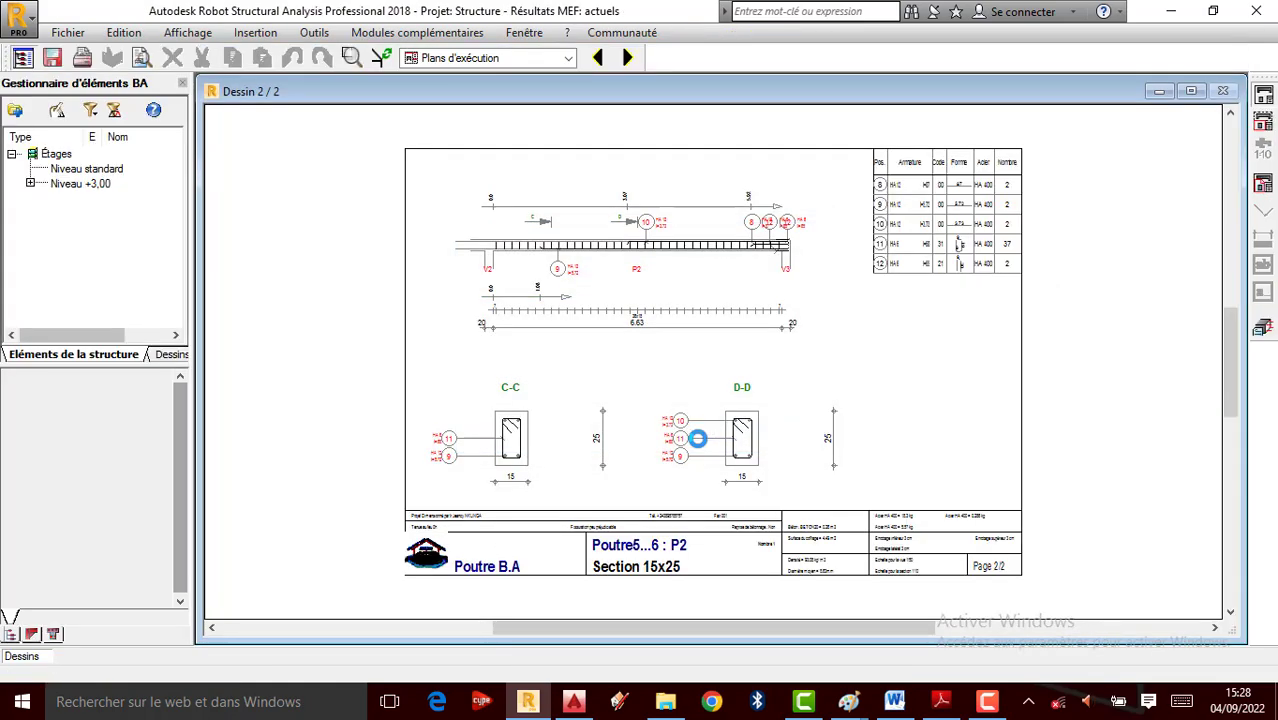
pyautogui.scroll(8, 418, 566)
pyautogui.scroll(6, 553, 281)
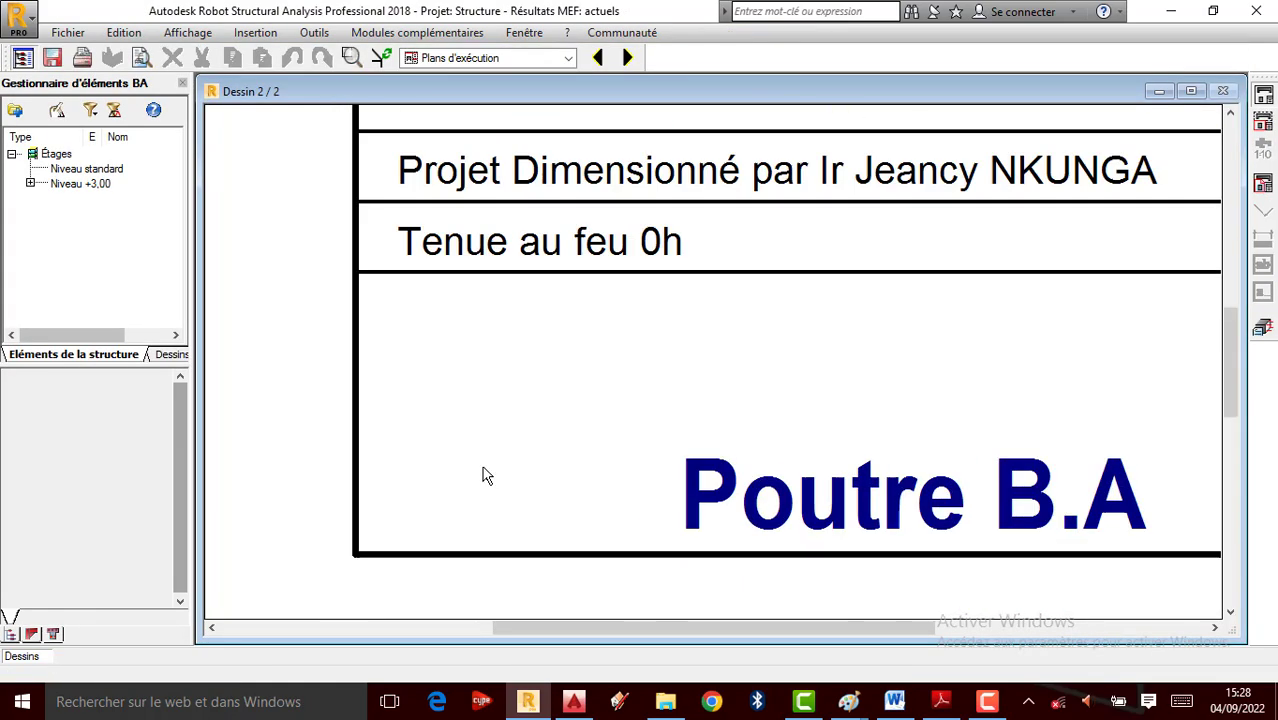
pyautogui.scroll(-2, 732, 363)
pyautogui.scroll(-1, 688, 300)
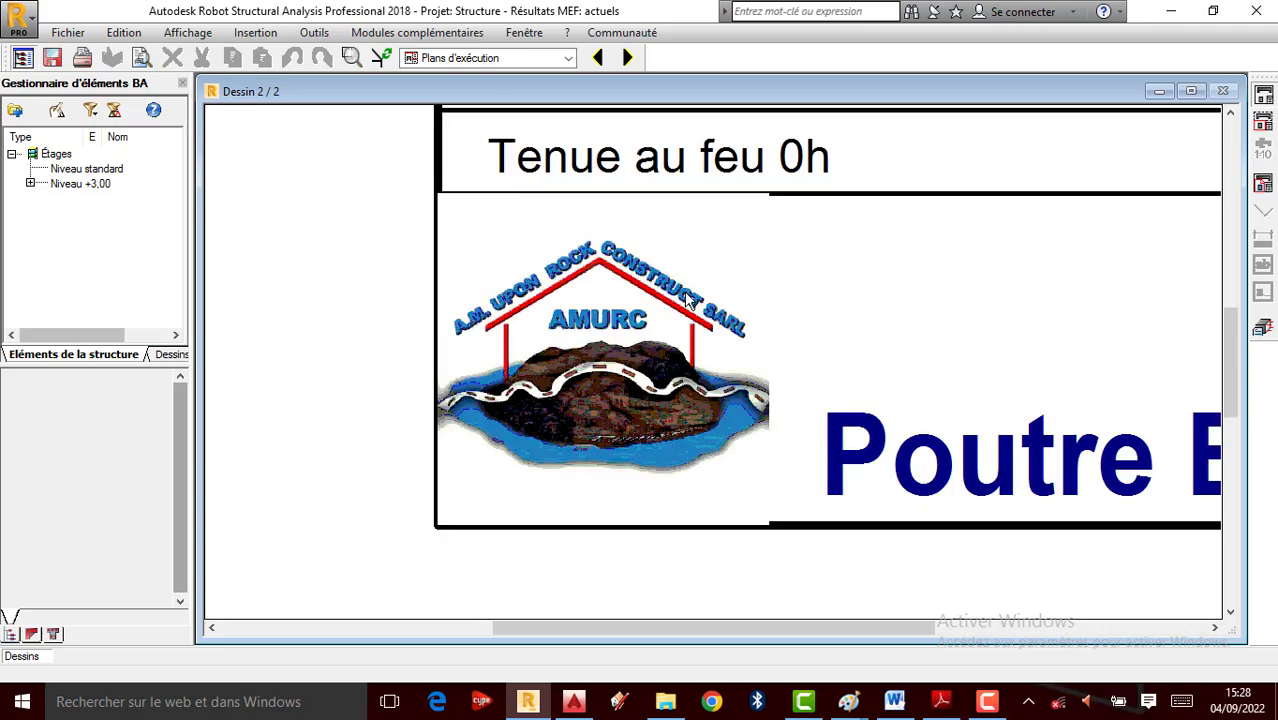
pyautogui.scroll(4, 620, 374)
pyautogui.scroll(-8, 547, 463)
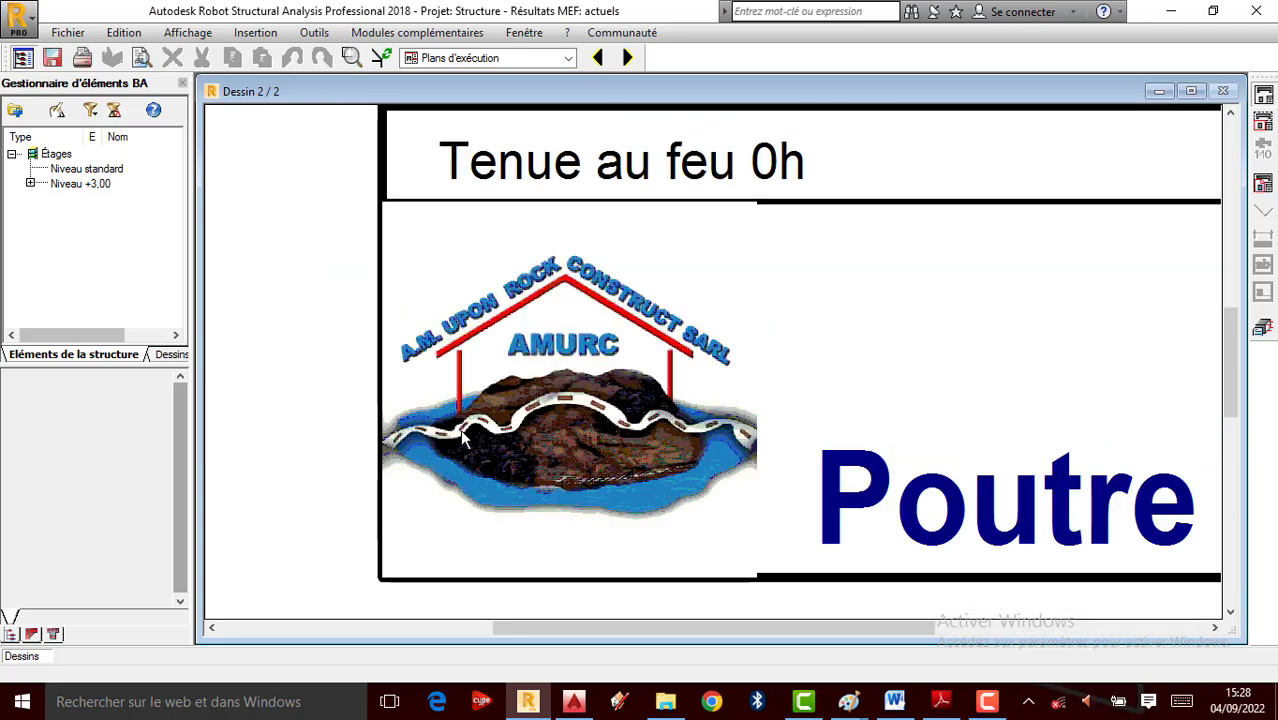
pyautogui.scroll(6, 580, 400)
pyautogui.scroll(-10, 401, 426)
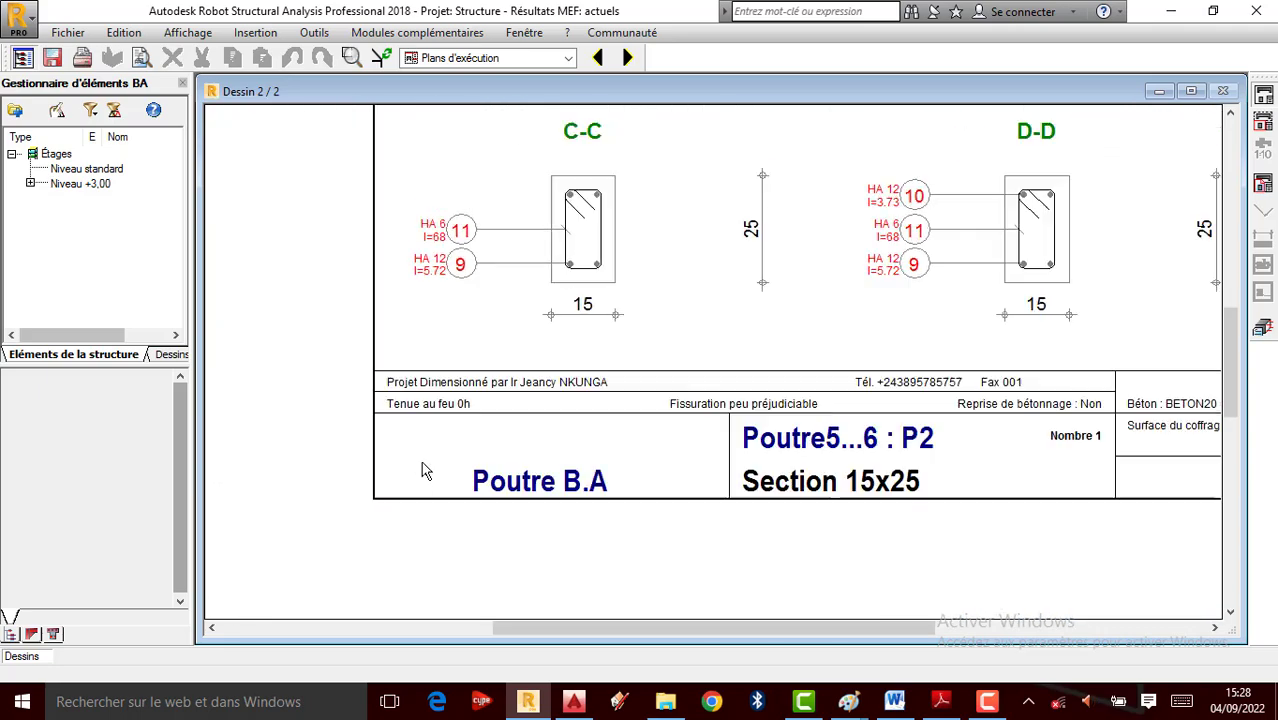
pyautogui.scroll(-3, 432, 470)
pyautogui.scroll(7, 512, 217)
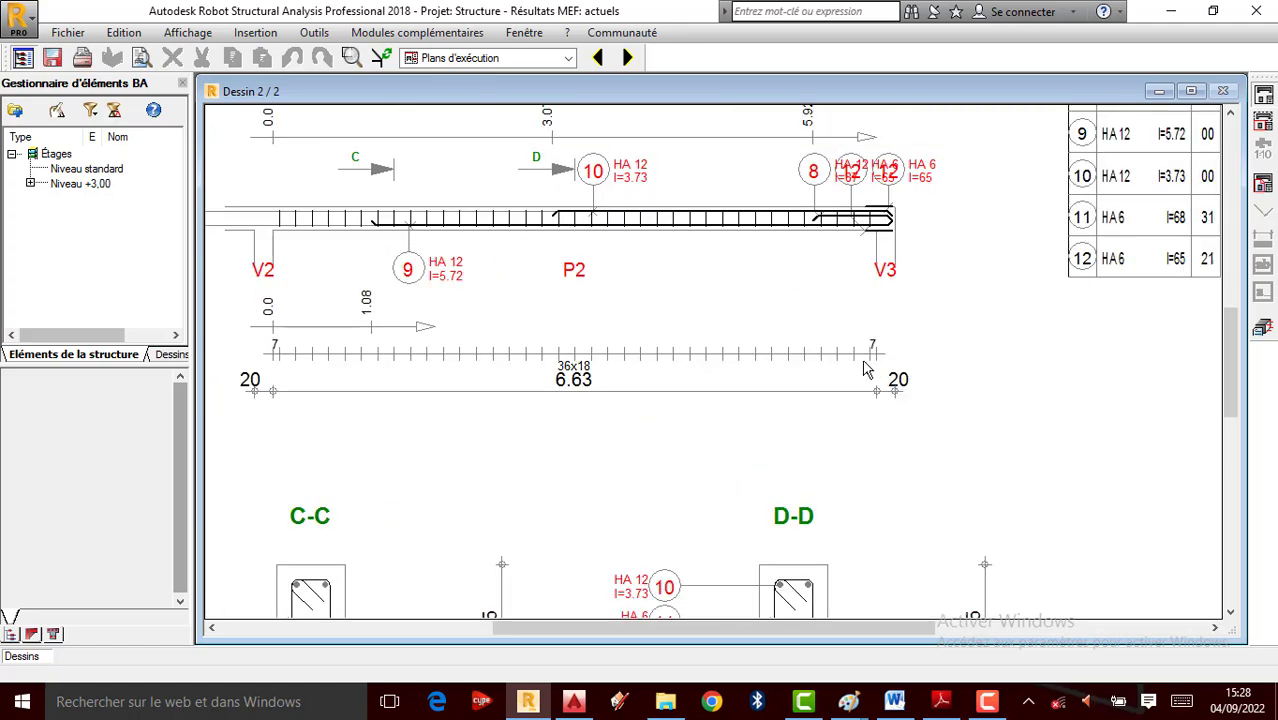
pyautogui.scroll(2, 512, 217)
pyautogui.scroll(-6, 560, 200)
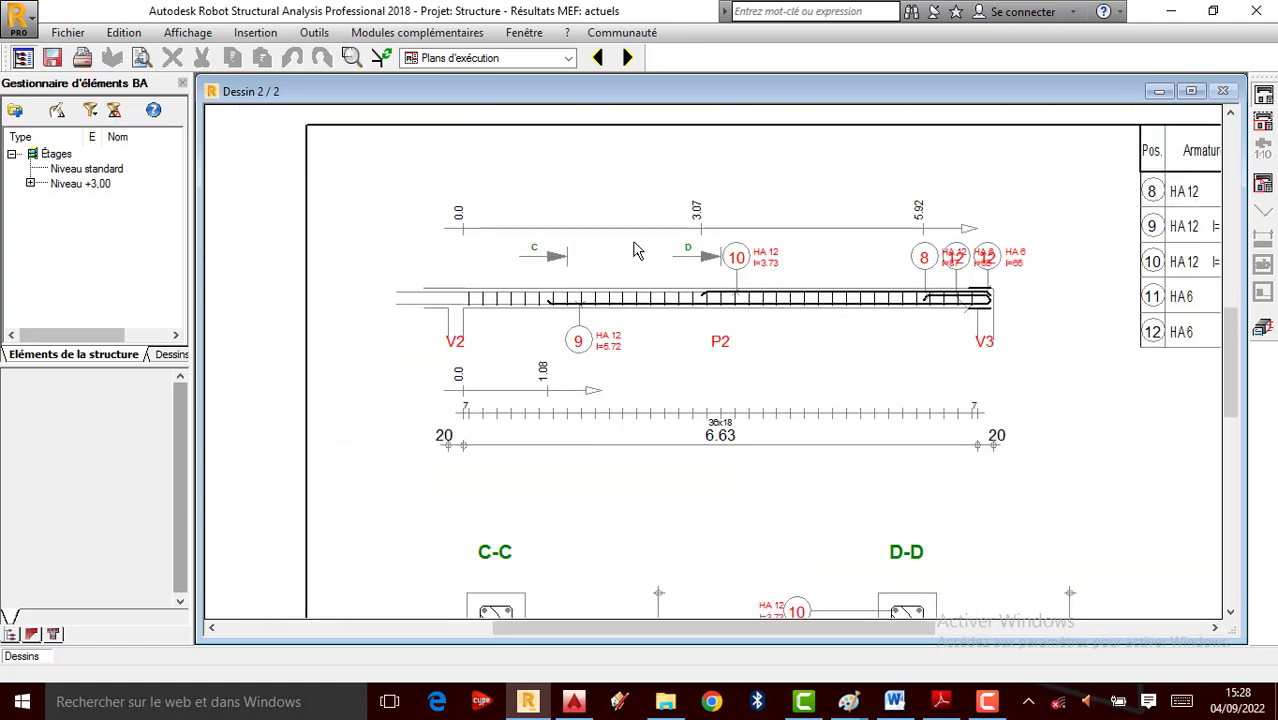
pyautogui.click(622, 59)
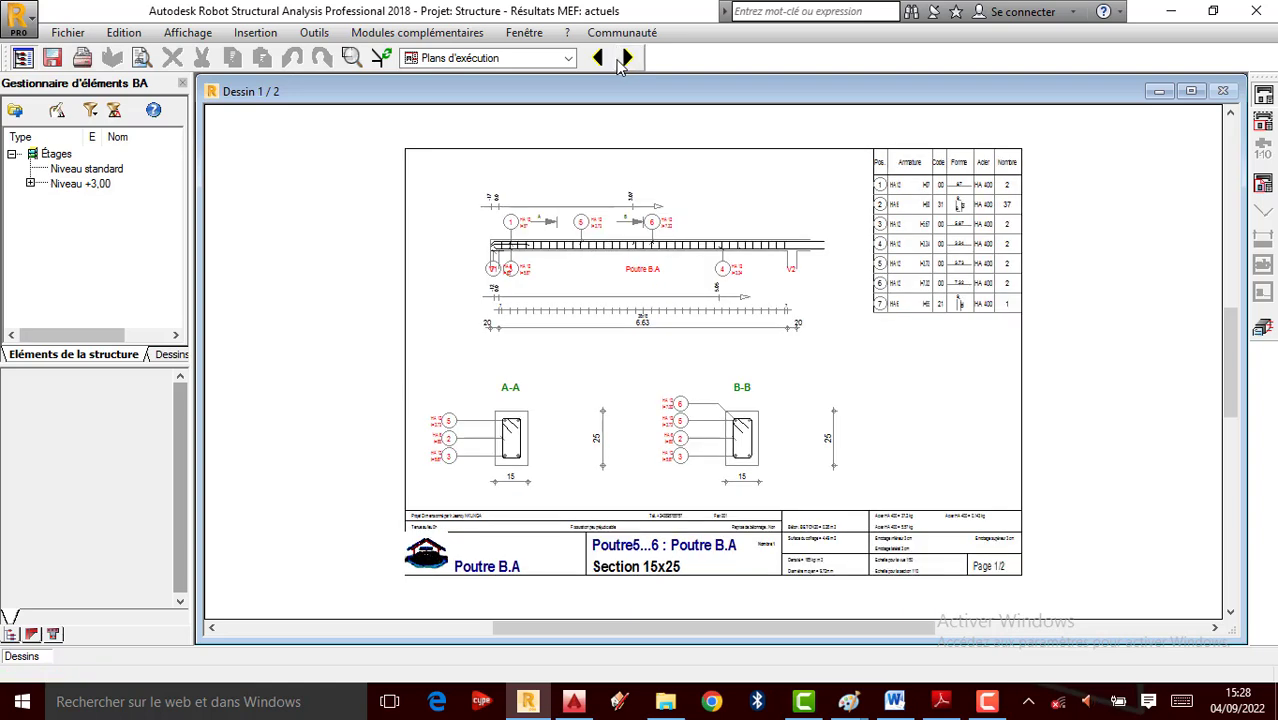
pyautogui.click(626, 58)
pyautogui.click(597, 58)
pyautogui.scroll(3, 420, 552)
pyautogui.scroll(3, 420, 552)
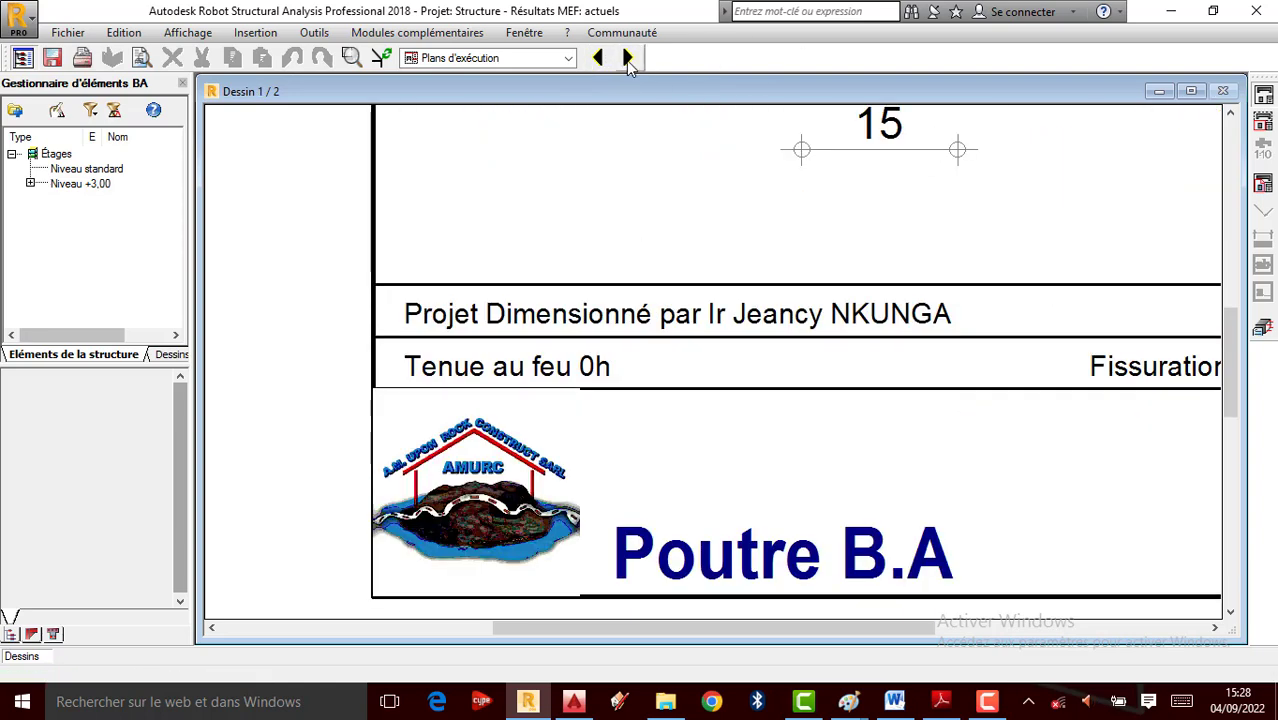
pyautogui.click(628, 59)
pyautogui.scroll(6, 420, 555)
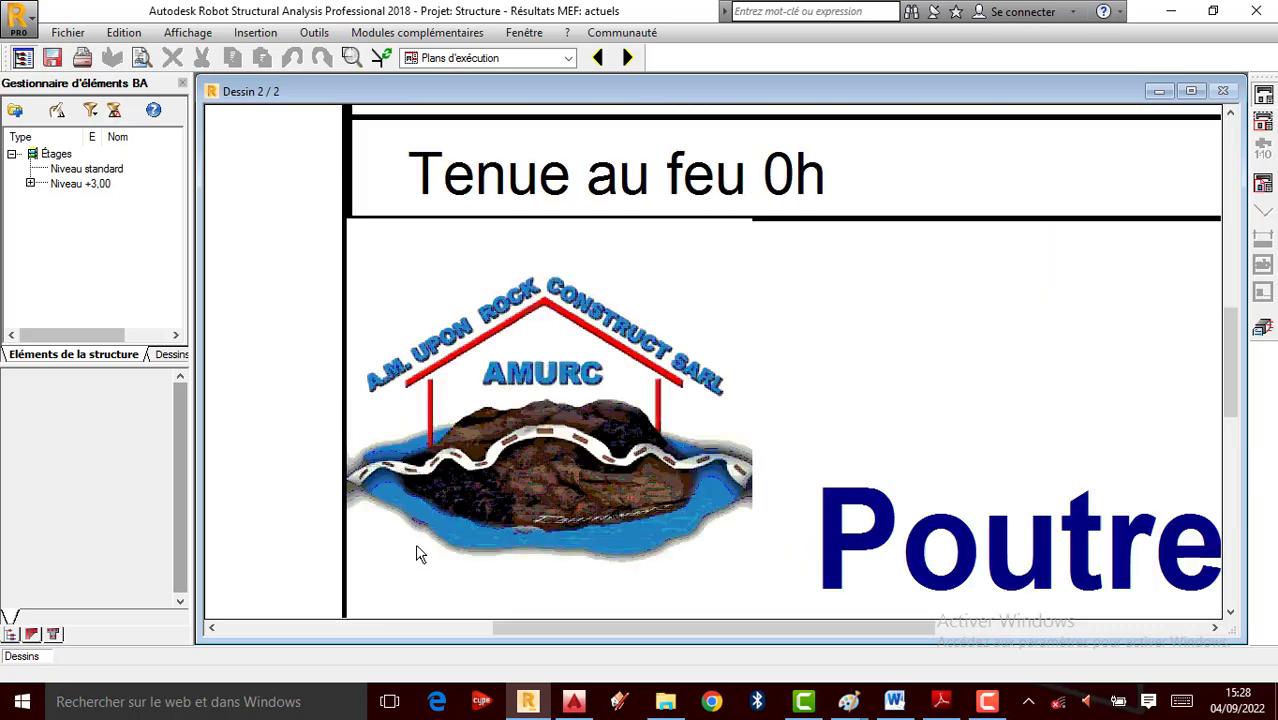
pyautogui.scroll(-6, 420, 555)
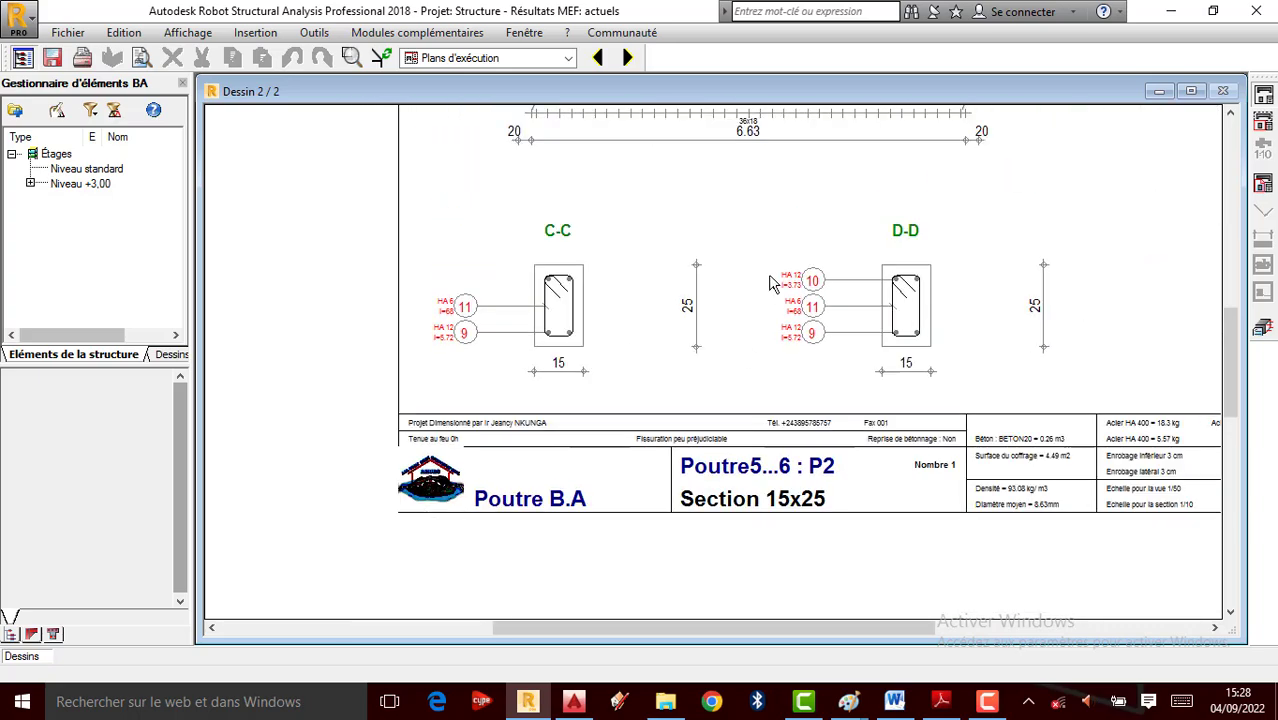
pyautogui.scroll(2, 770, 284)
pyautogui.scroll(-2, 519, 371)
pyautogui.scroll(-2, 497, 377)
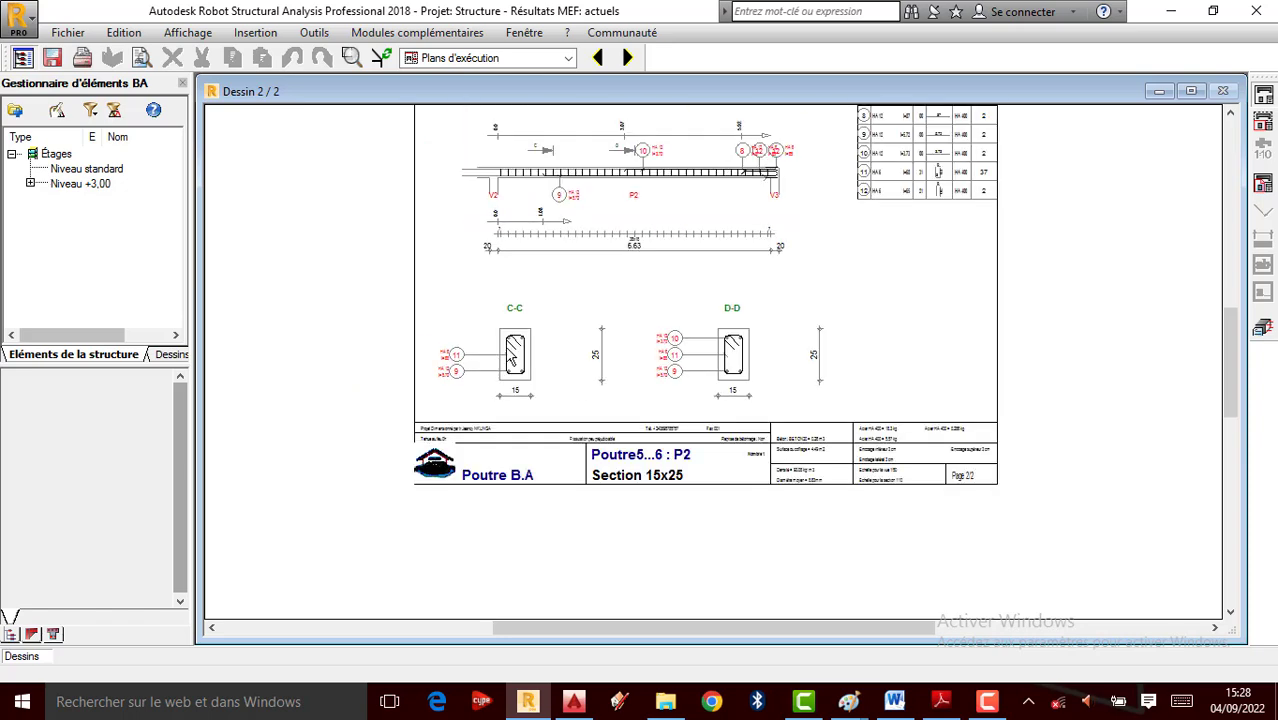
pyautogui.scroll(4, 679, 297)
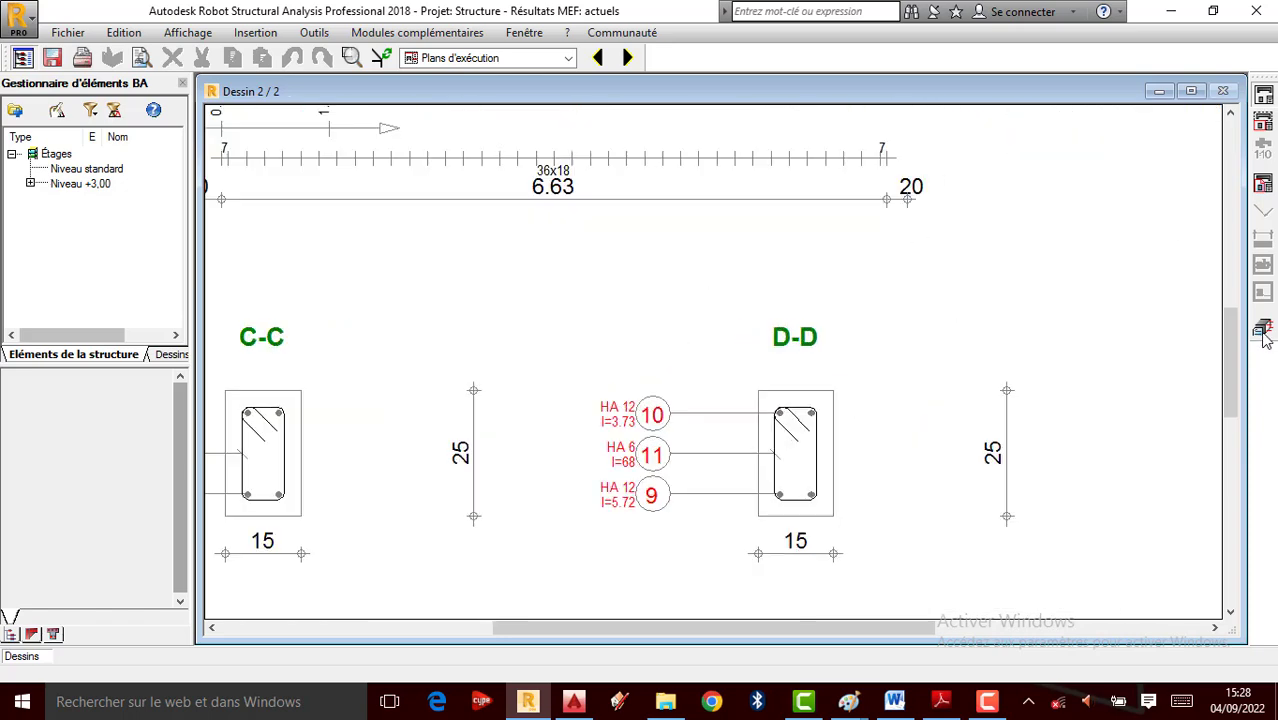
# Close the beam drawing and switch back to the Démarrage layout
pyautogui.click(1263, 332)
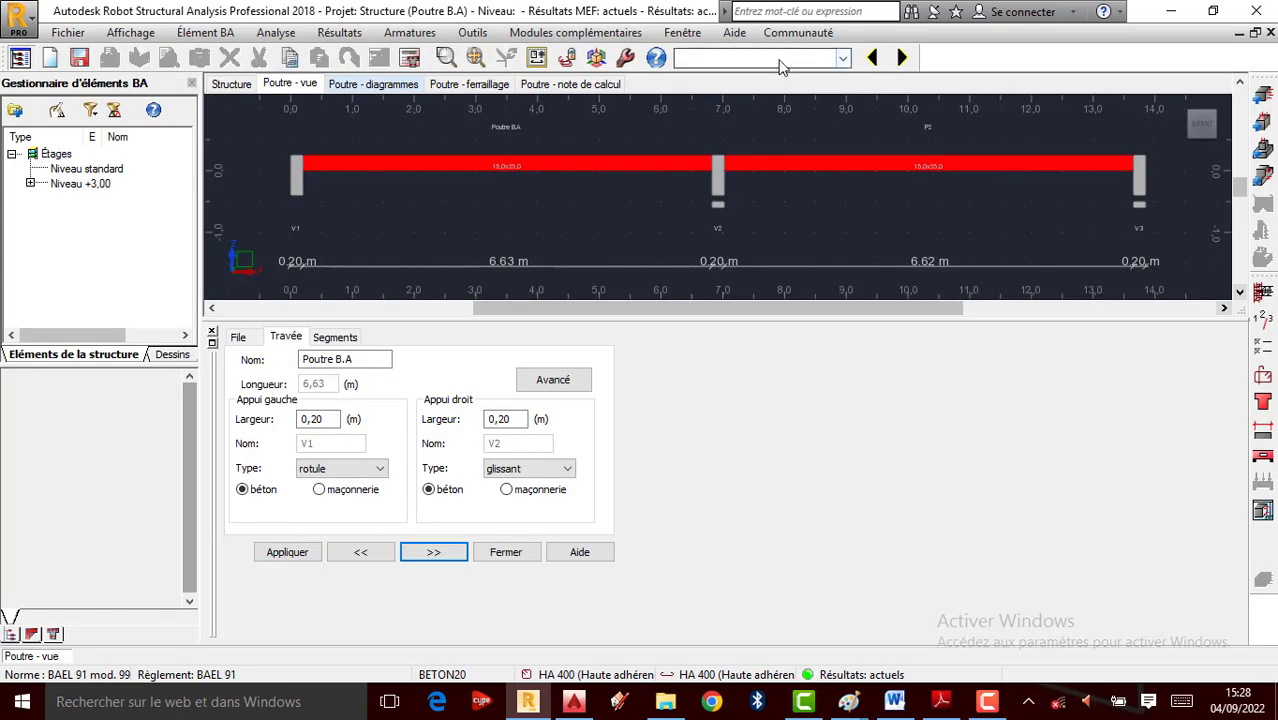
pyautogui.click(843, 58)
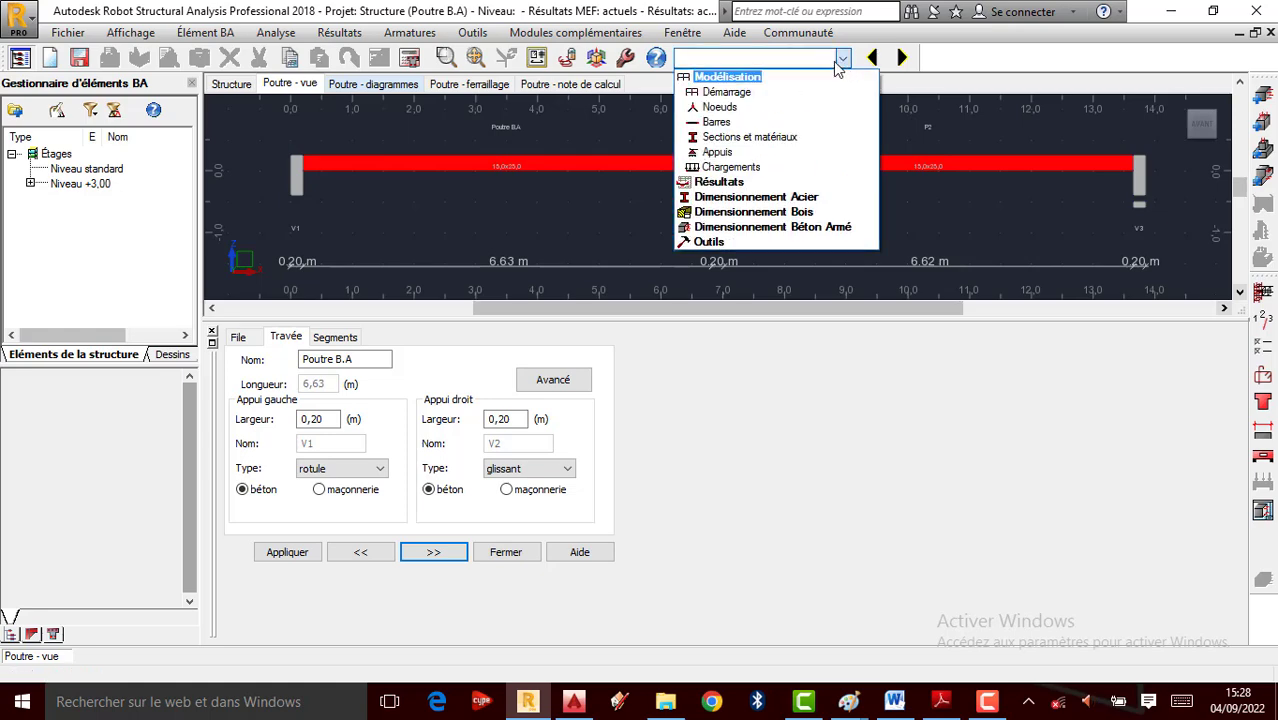
pyautogui.click(730, 93)
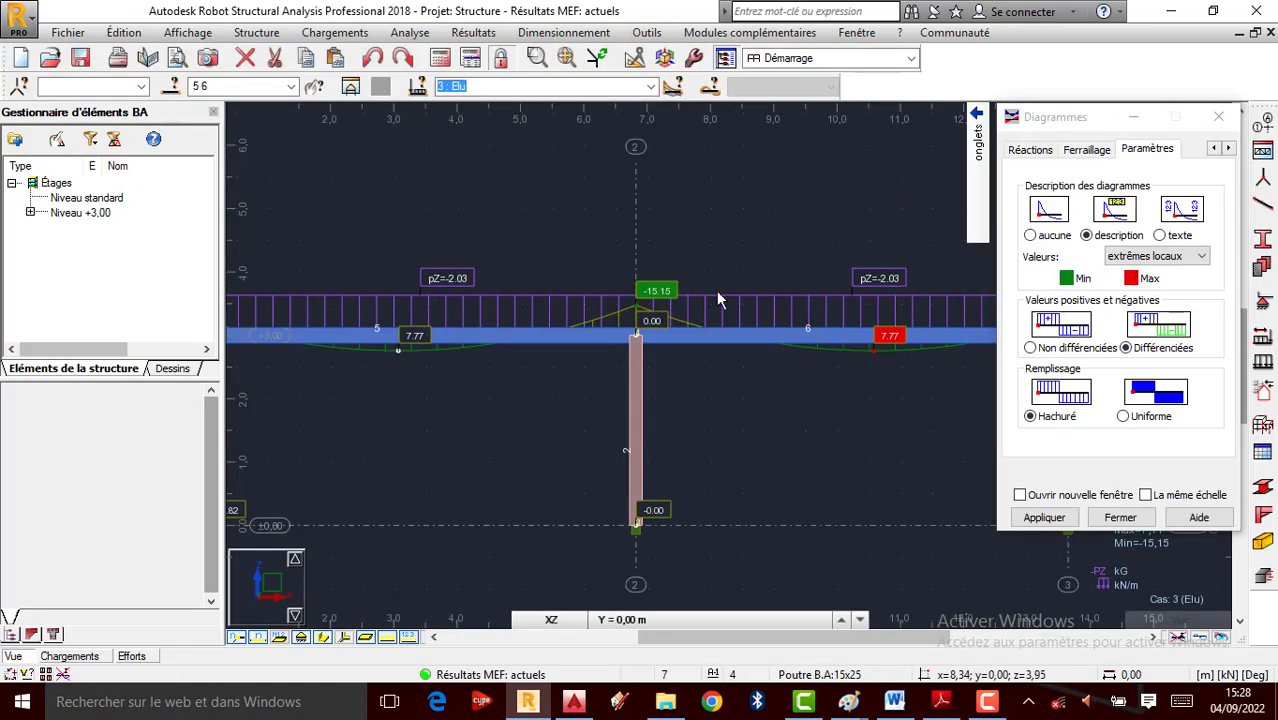
# Switch the frame diagram from moment My to axial force Fx
pyautogui.scroll(-3, 718, 300)
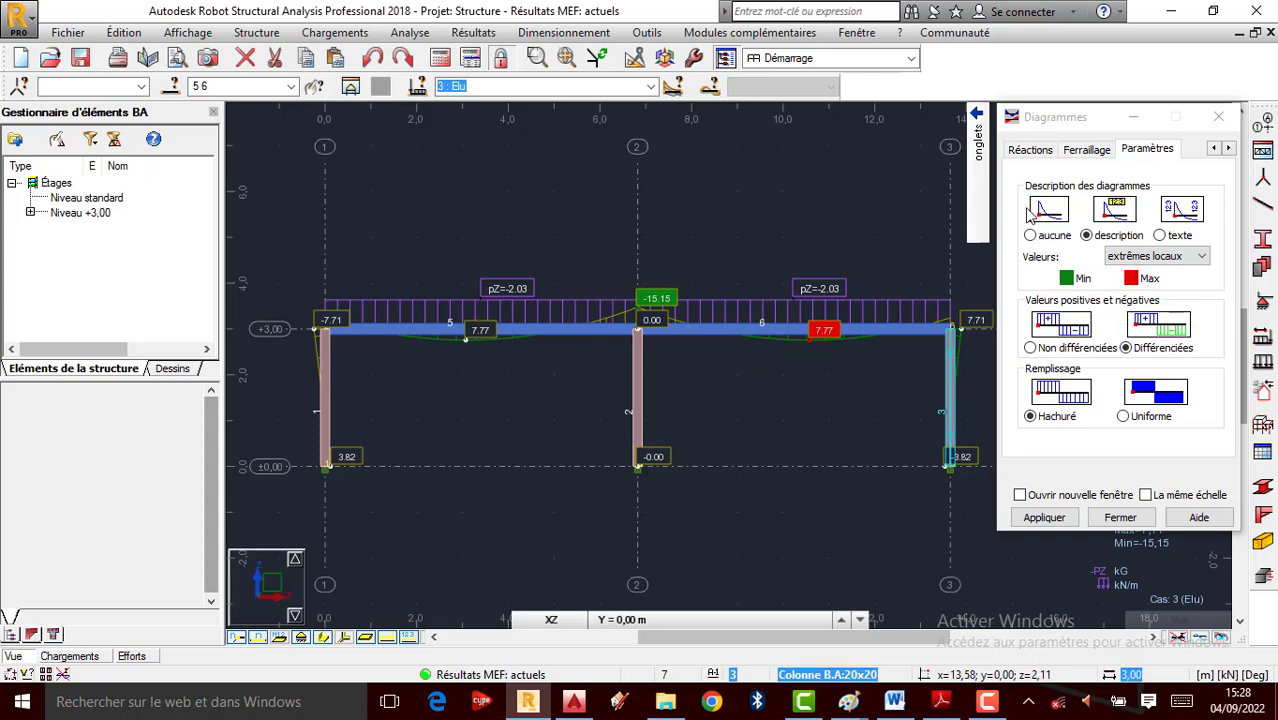
pyautogui.moveTo(978, 160)
pyautogui.click(929, 145)
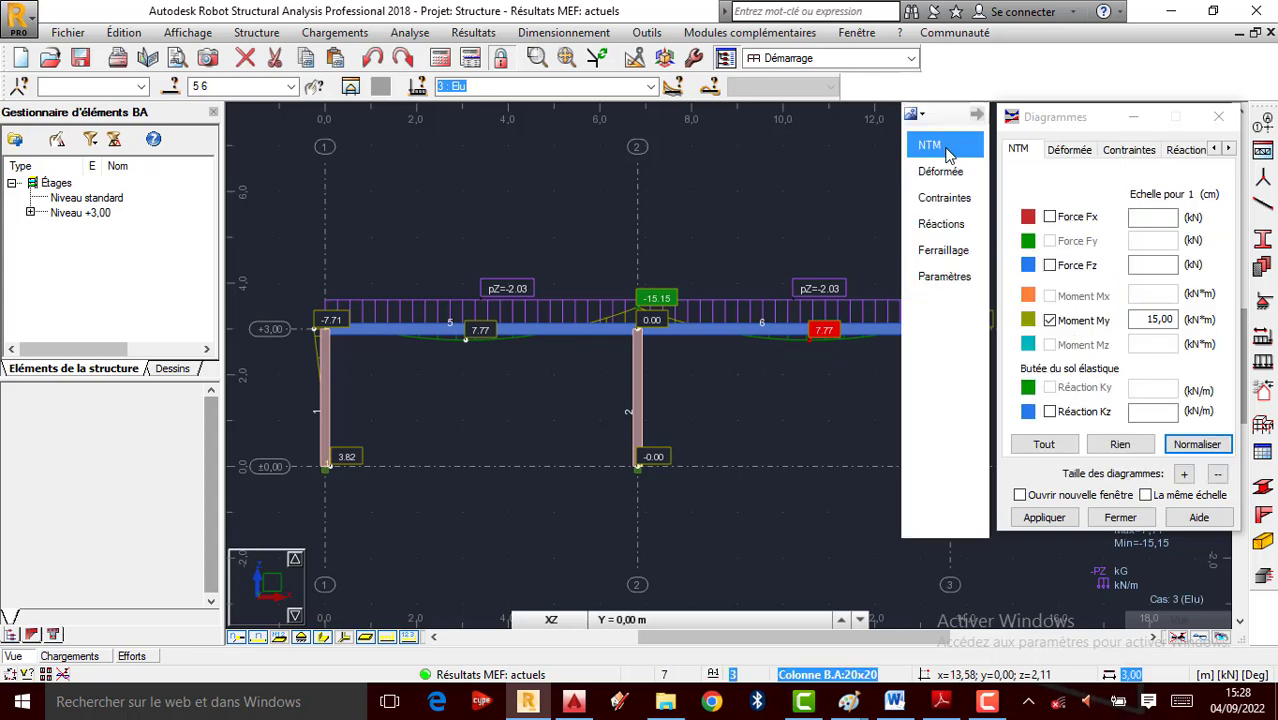
pyautogui.click(1050, 321)
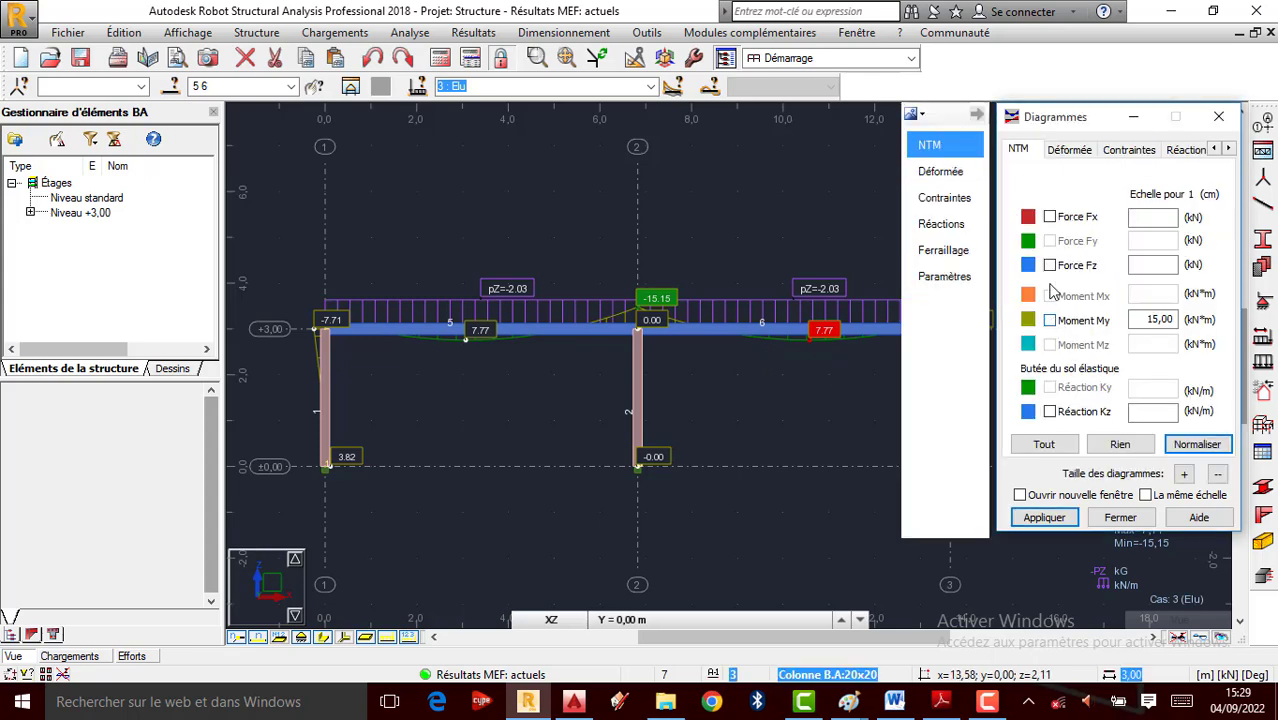
pyautogui.click(1049, 217)
pyautogui.click(1044, 517)
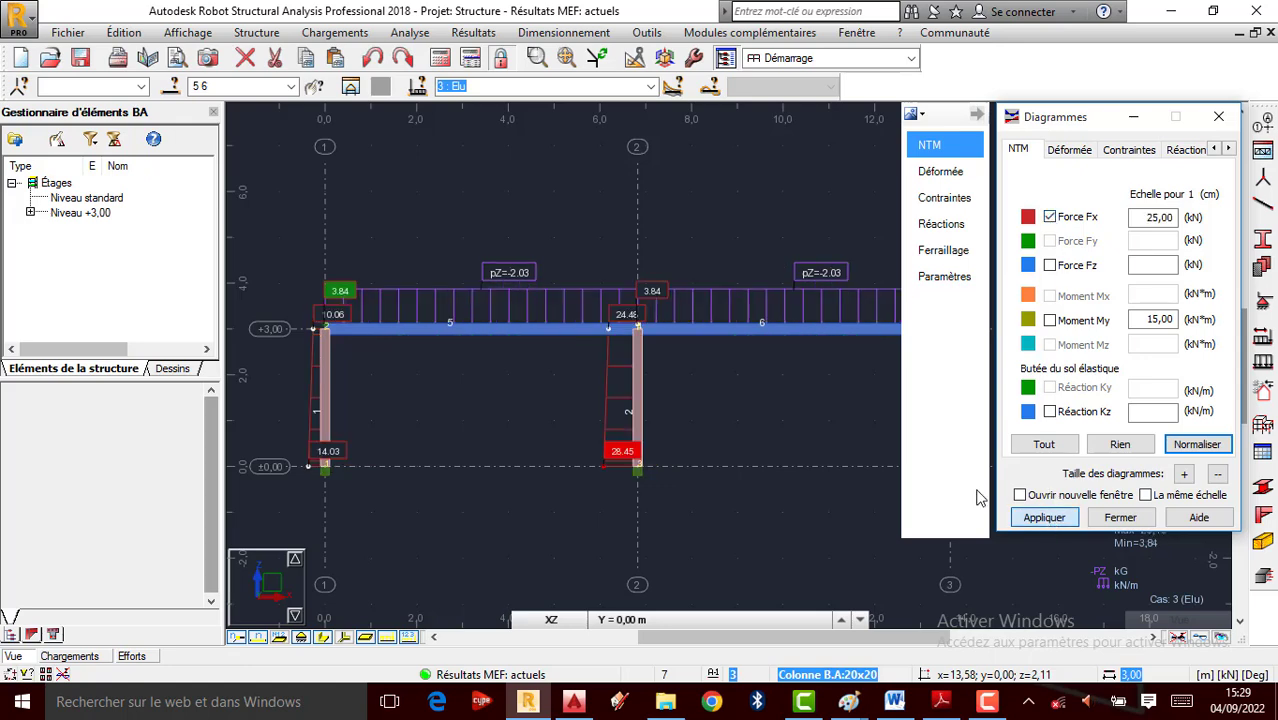
# Zoom in on column 2's Fx diagram, 28.45 kN at its base, then open the Résultats menu
pyautogui.scroll(-1, 447, 399)
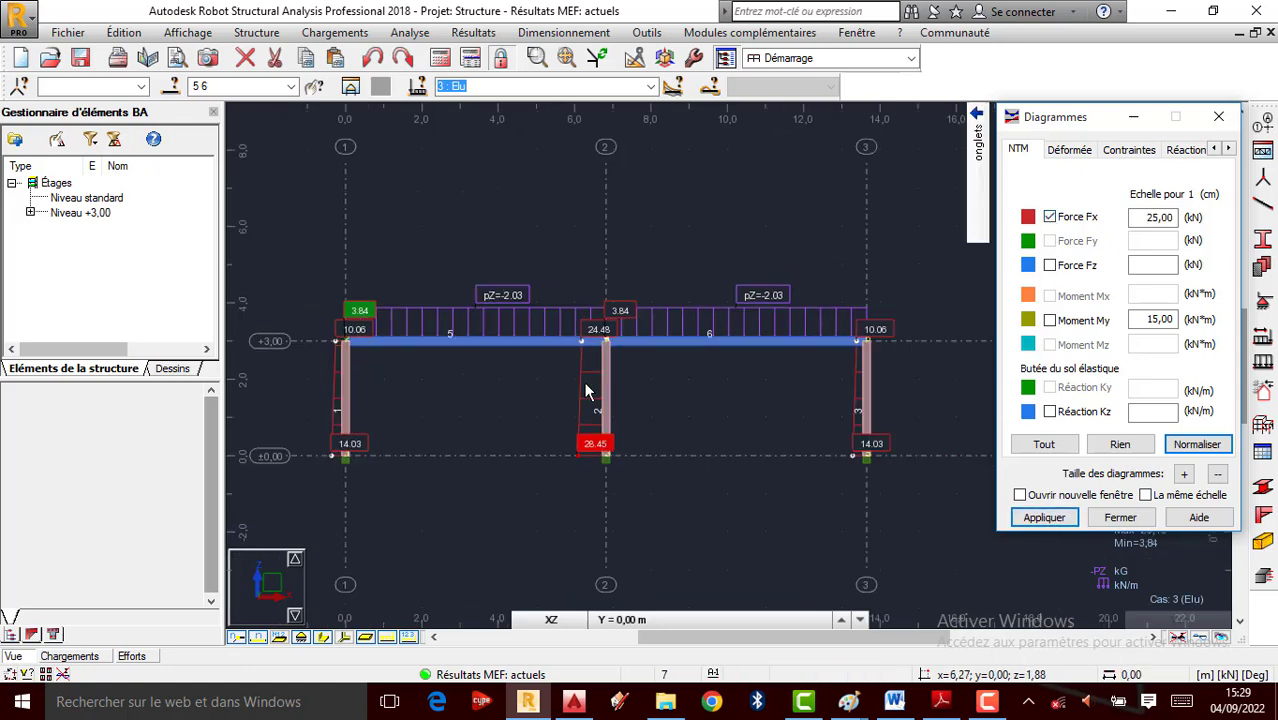
pyautogui.scroll(1, 613, 345)
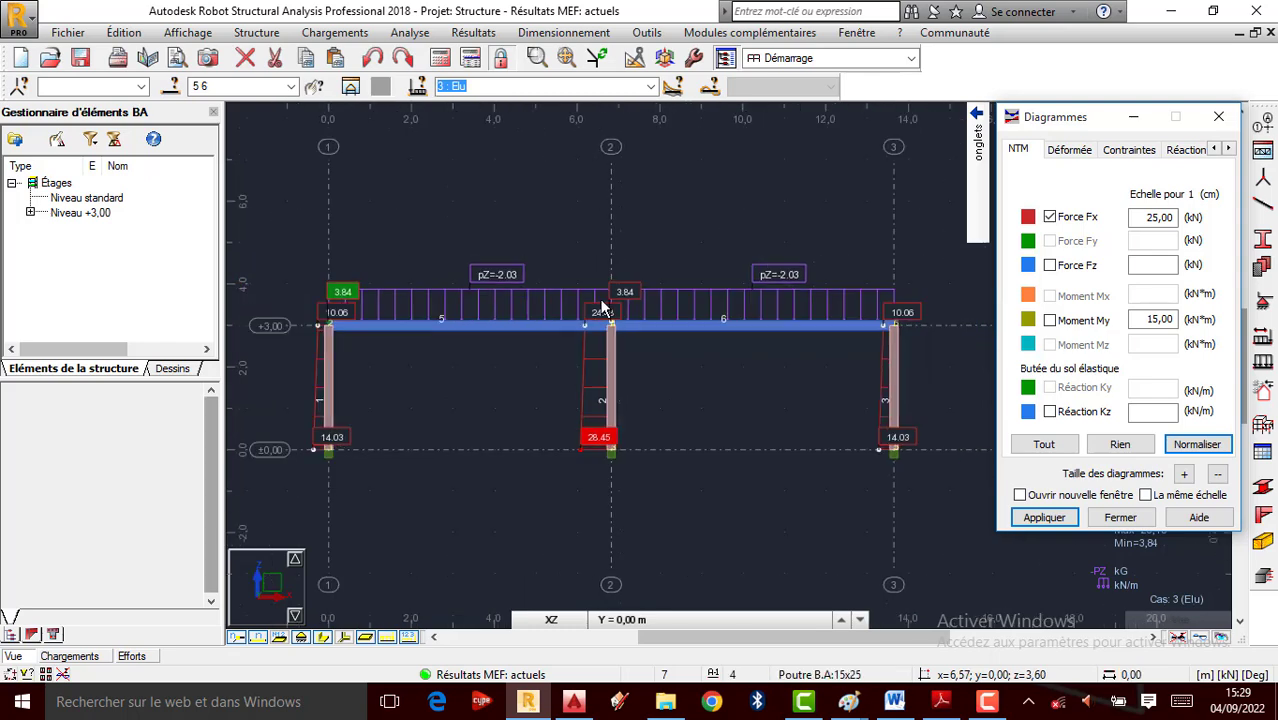
pyautogui.scroll(3, 607, 364)
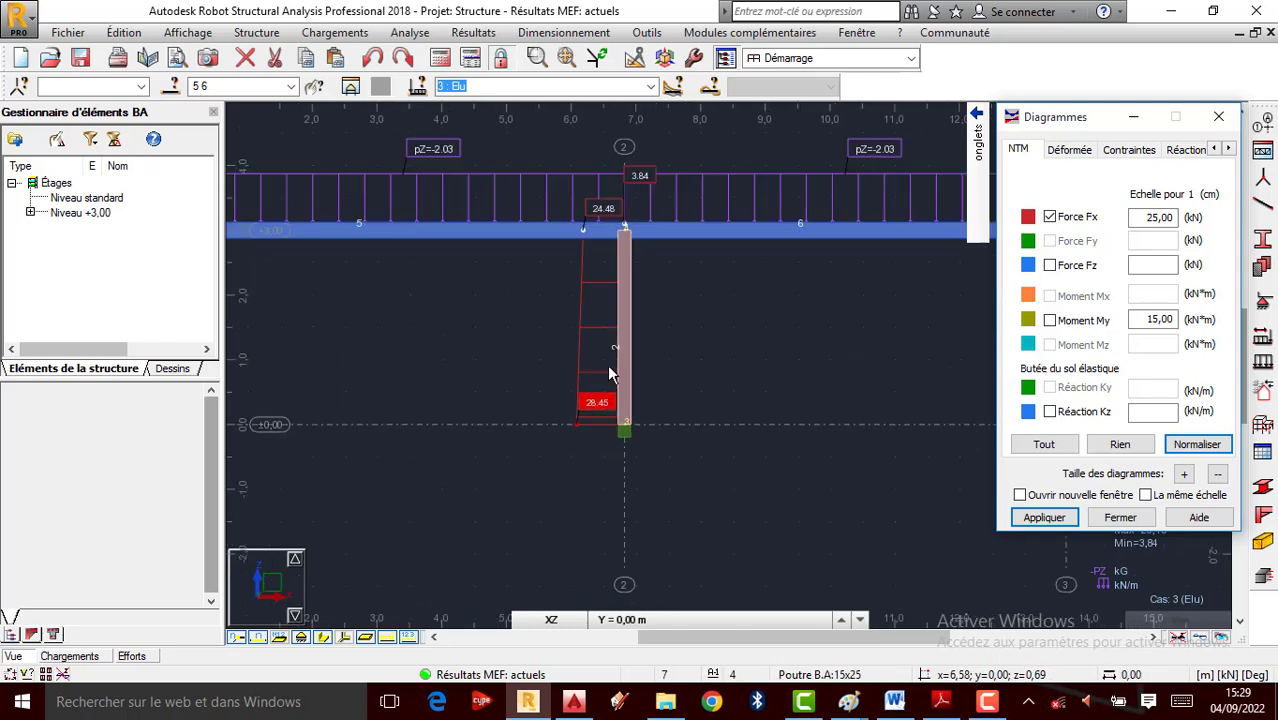
pyautogui.scroll(-1, 583, 524)
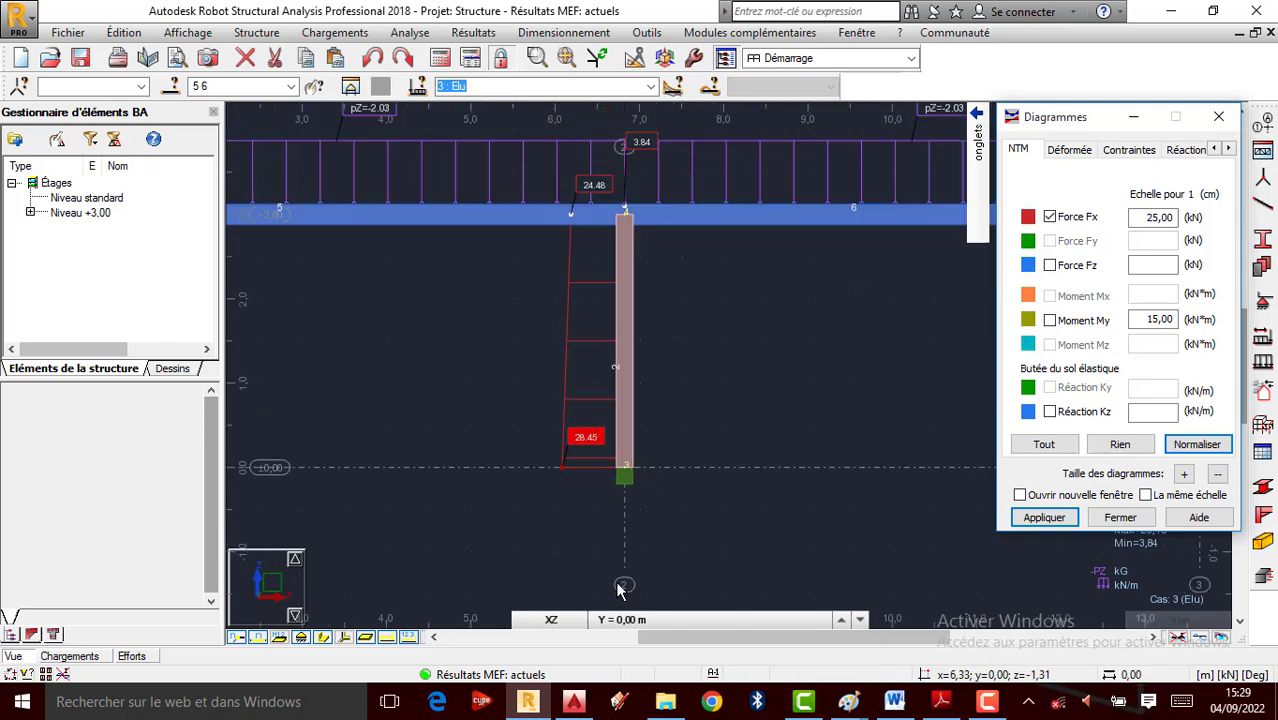
pyautogui.scroll(1, 594, 454)
pyautogui.scroll(-2, 613, 478)
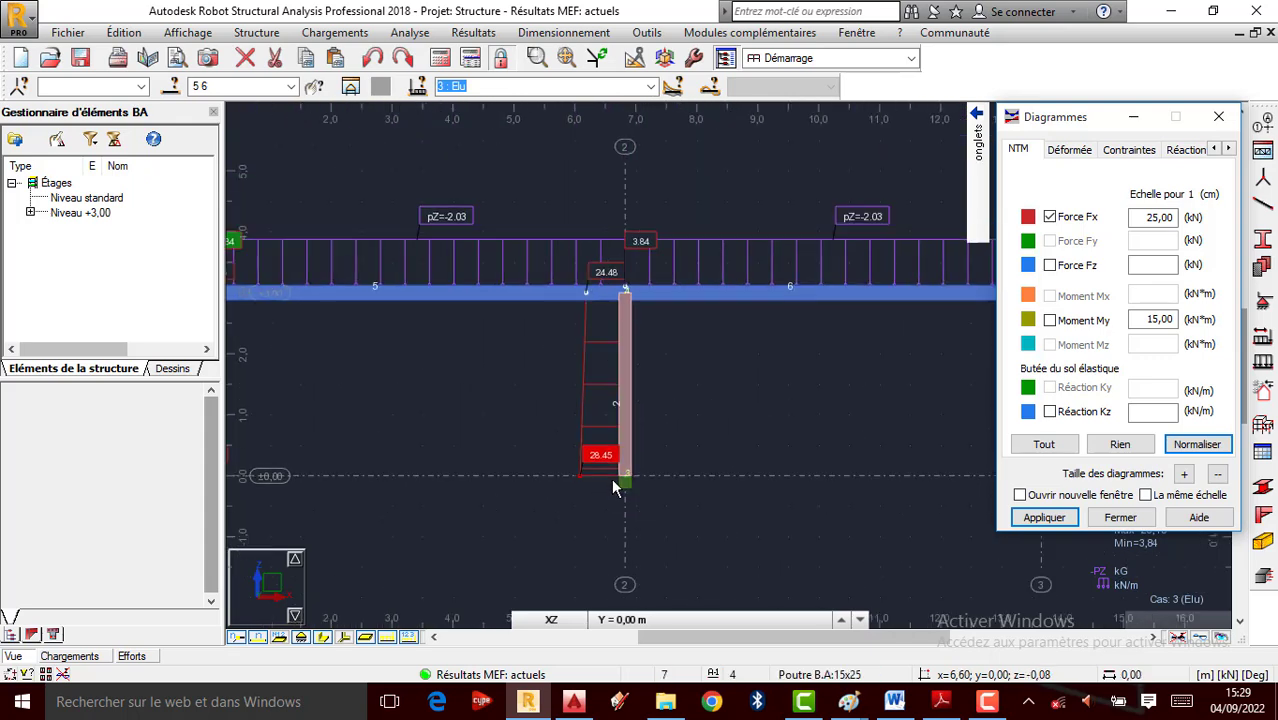
pyautogui.scroll(1, 621, 390)
pyautogui.scroll(-2, 695, 424)
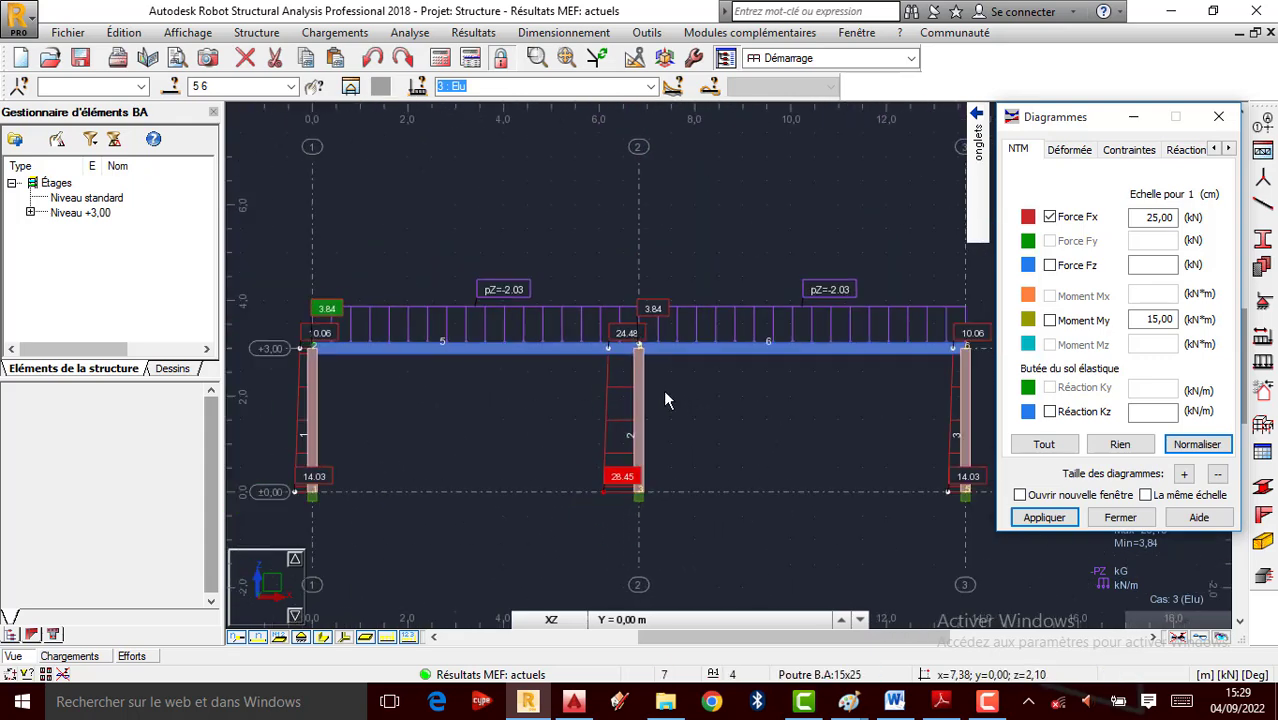
pyautogui.click(460, 37)
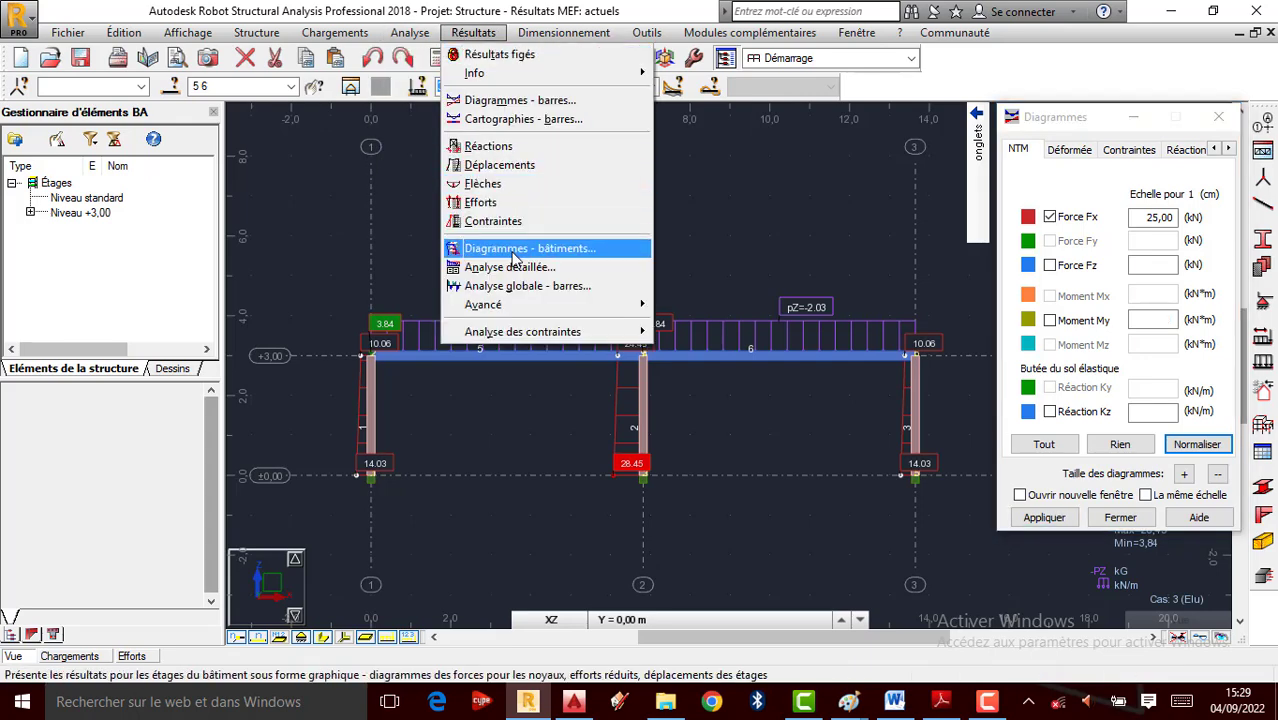
# Read the global force extremes, FX max 28.45 kN on bar 2 and min 1.08 kN, then return to the view
pyautogui.click(488, 204)
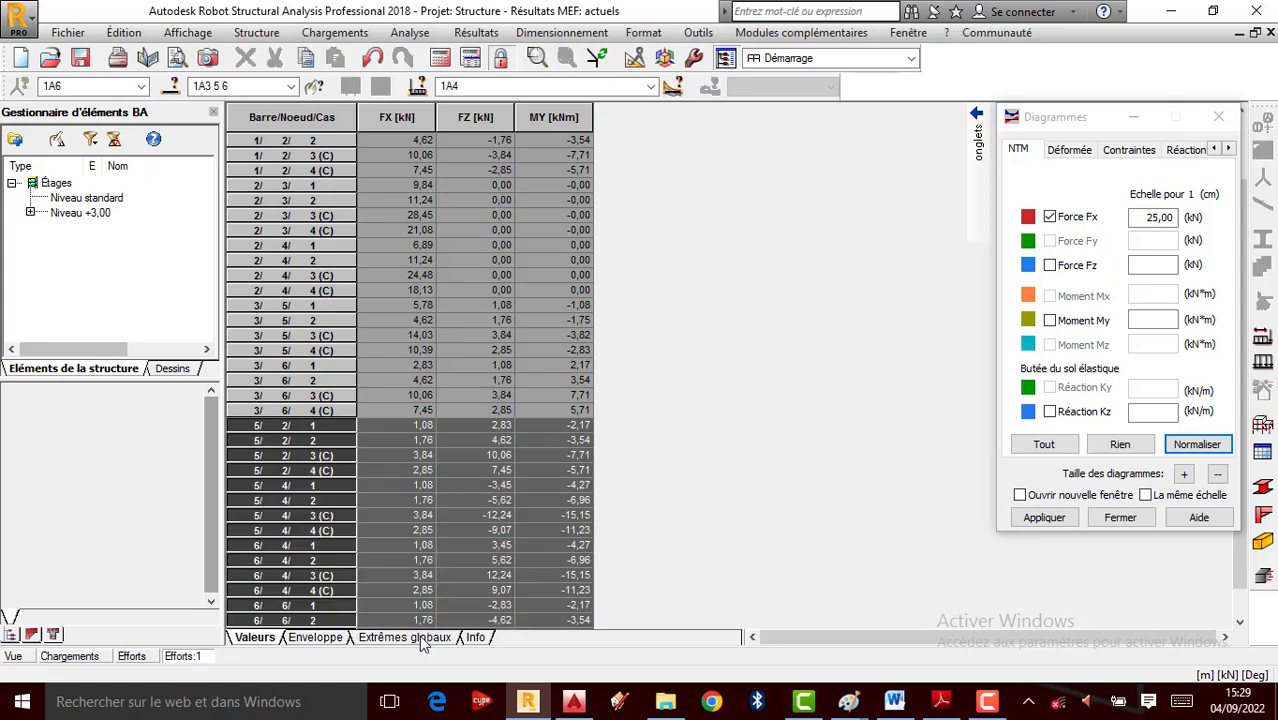
pyautogui.click(404, 637)
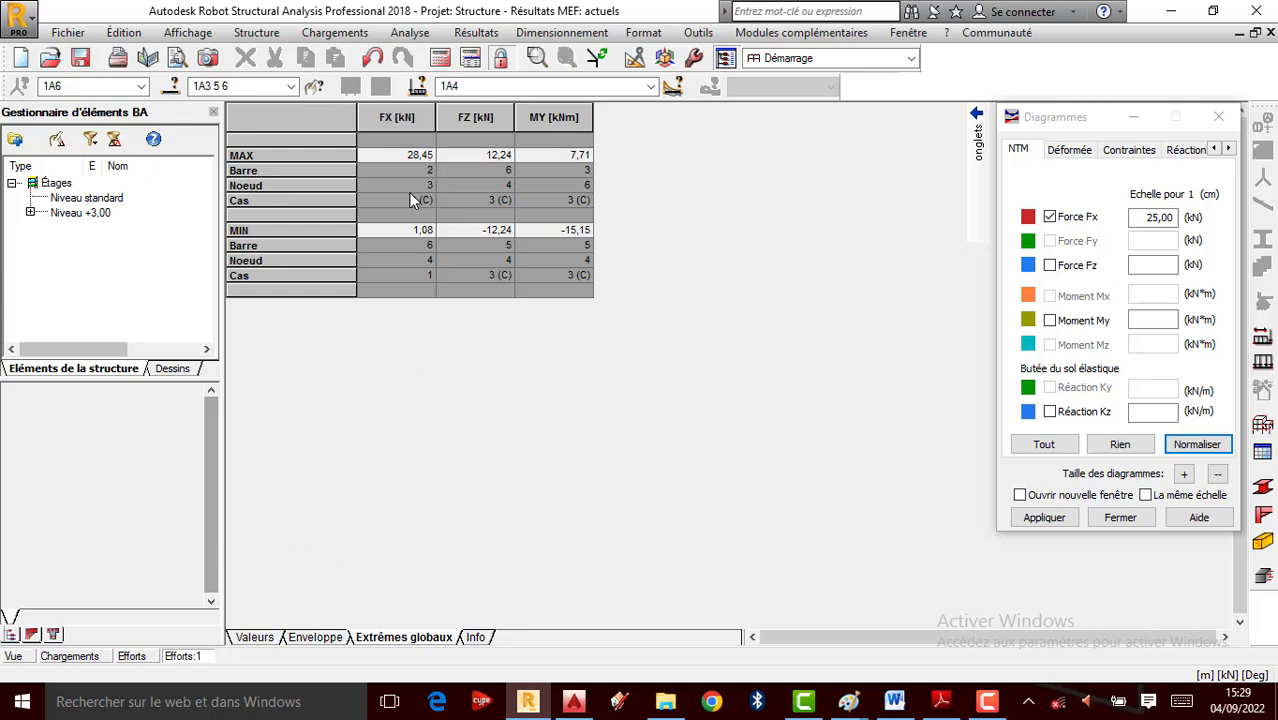
pyautogui.click(405, 112)
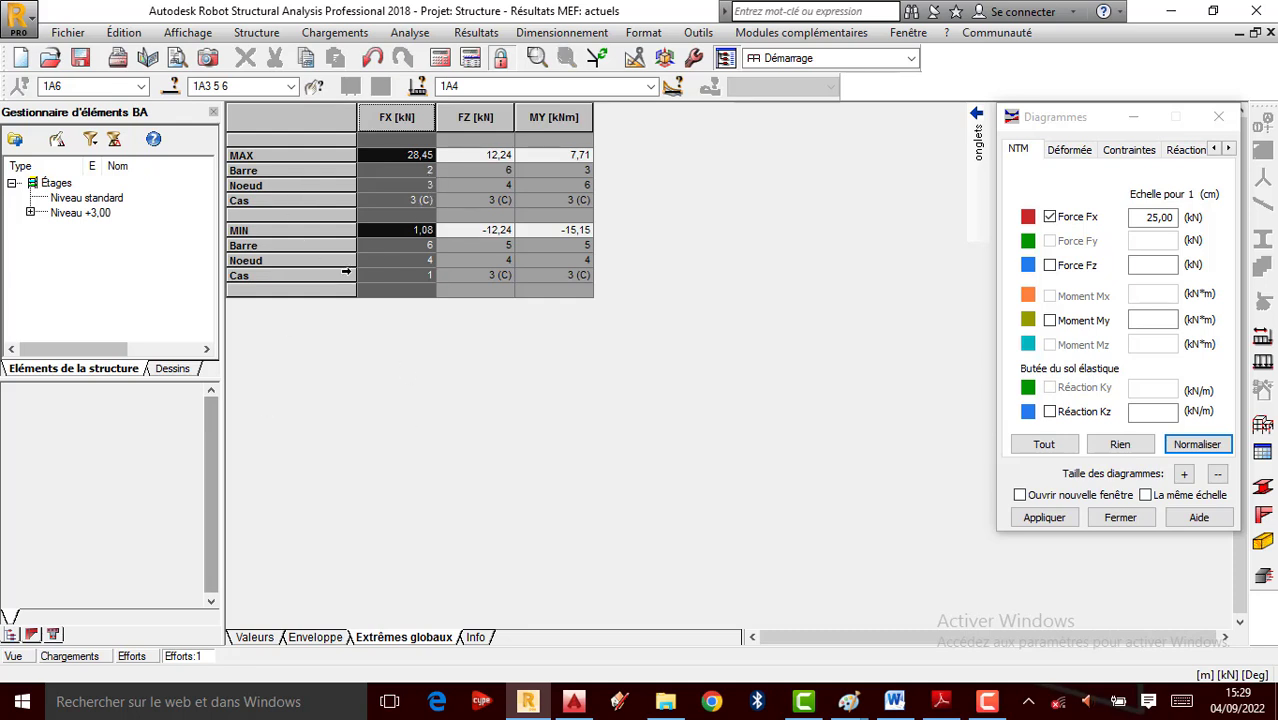
pyautogui.click(14, 657)
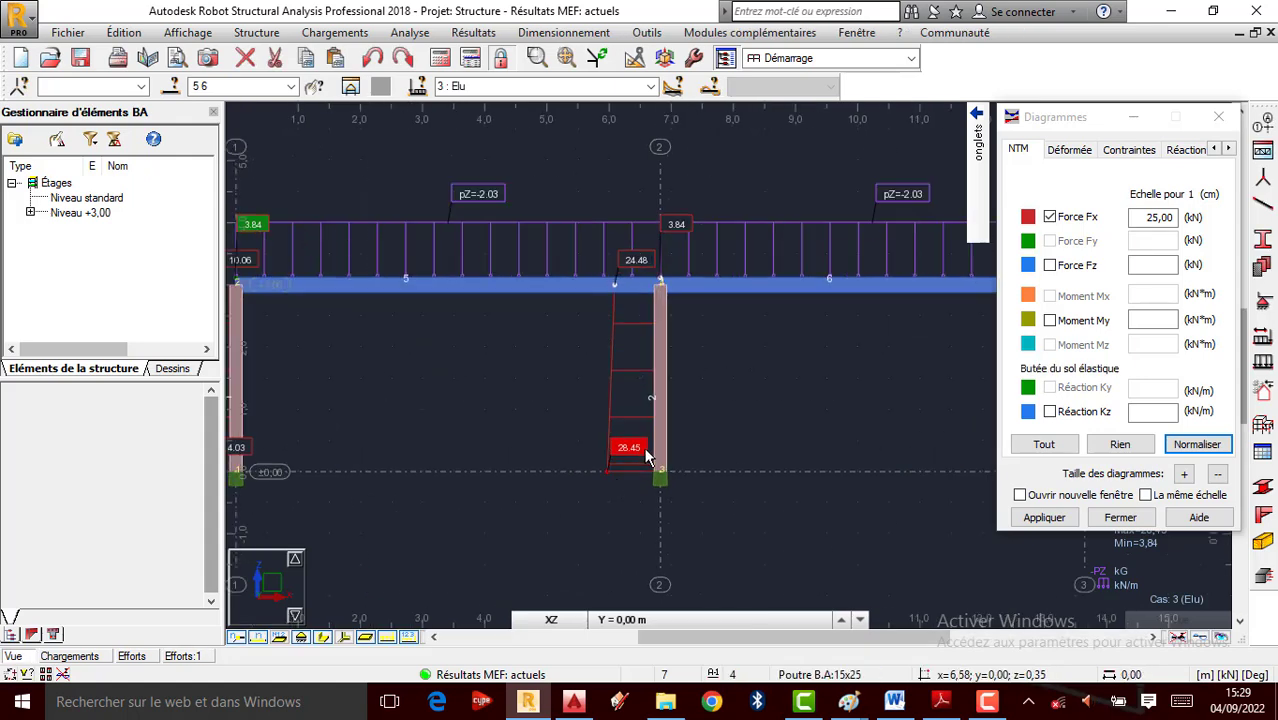
# Select bar 2 and start its Ferraillage réel éléments BA design with the ELU combination
pyautogui.scroll(1, 715, 474)
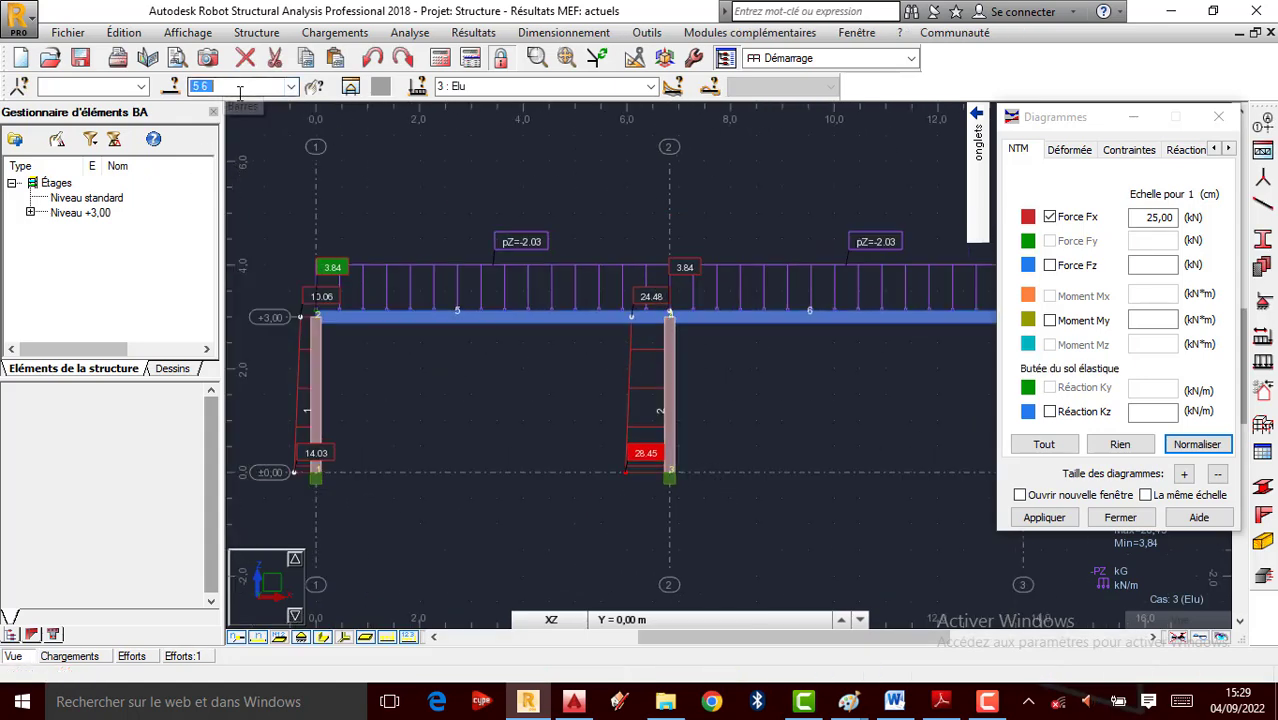
pyautogui.click(575, 208)
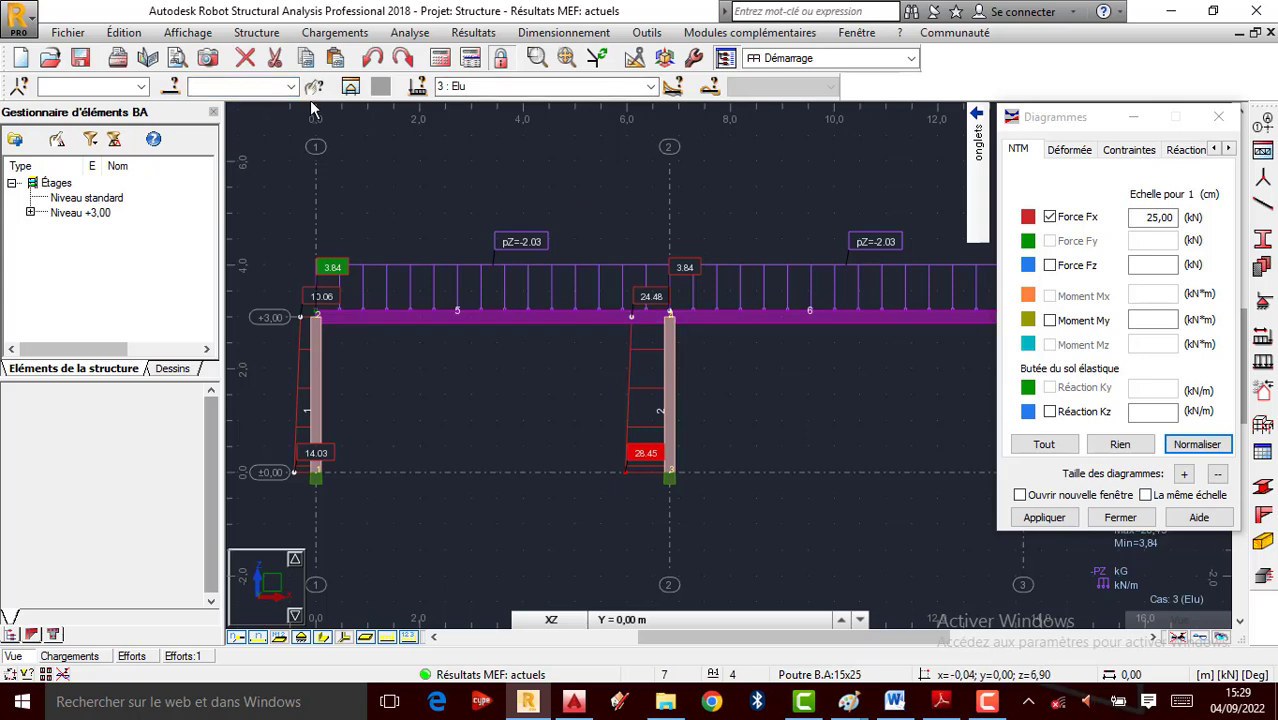
pyautogui.click(246, 88)
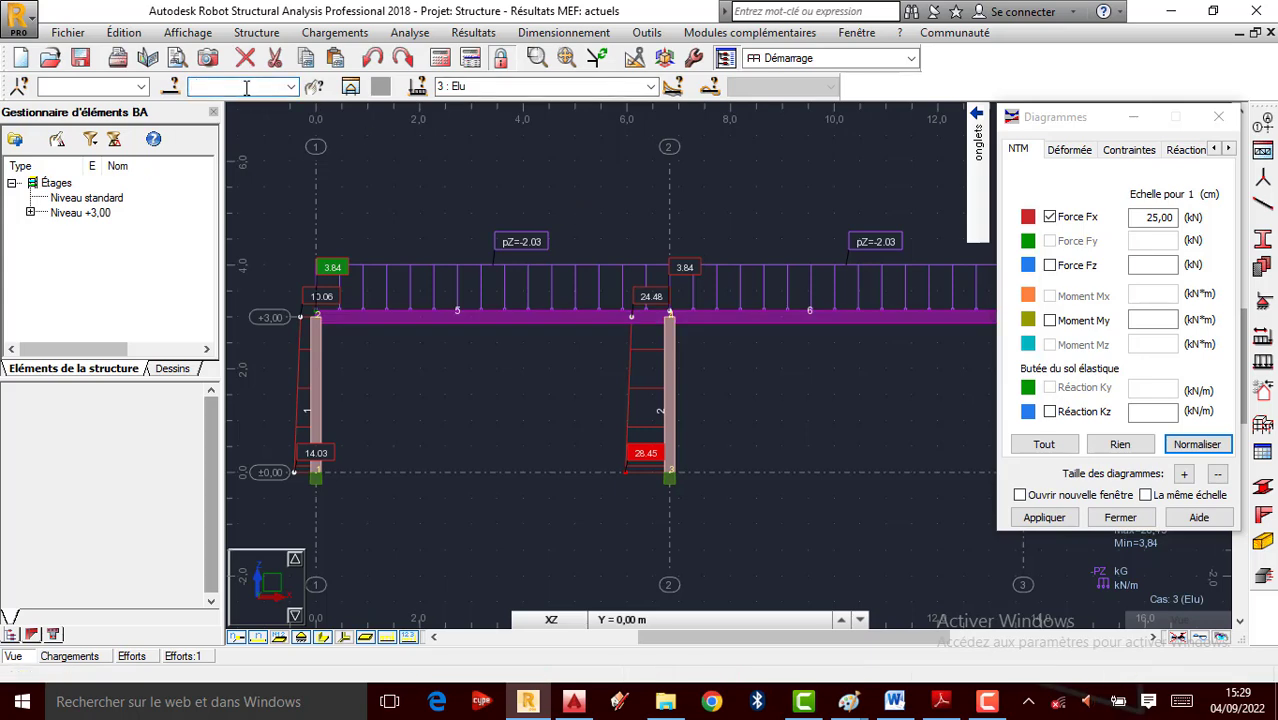
pyautogui.write('2')
pyautogui.press('Return')
pyautogui.scroll(2, 659, 369)
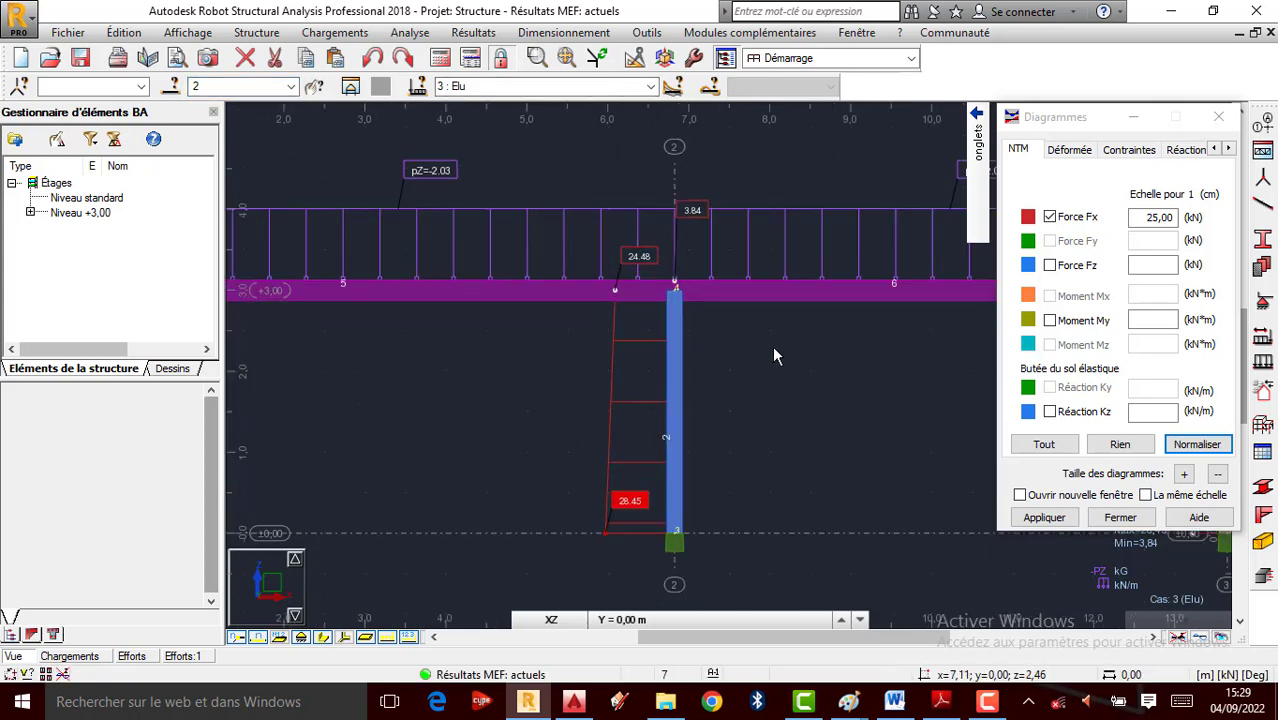
pyautogui.click(563, 32)
pyautogui.click(600, 222)
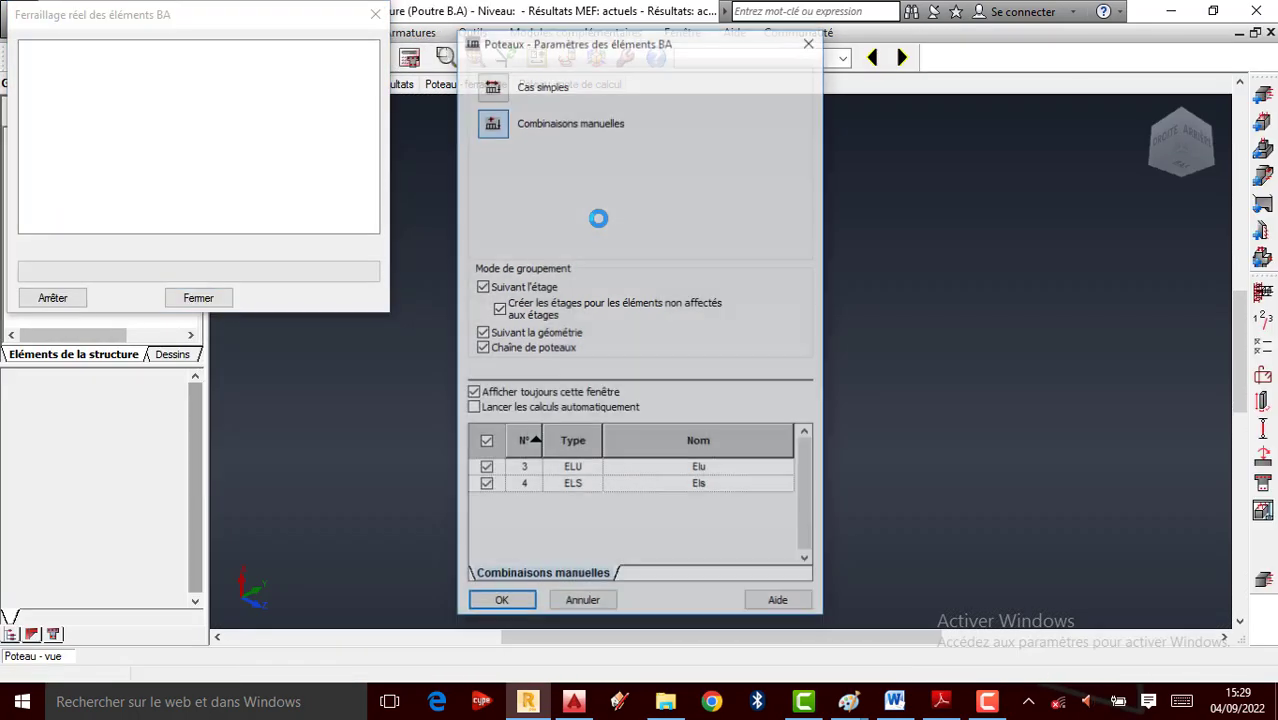
# Load column 2 into the RC column view and confirm storey parameters with peu préjudiciable cracking
pyautogui.click(501, 602)
pyautogui.scroll(8, 662, 545)
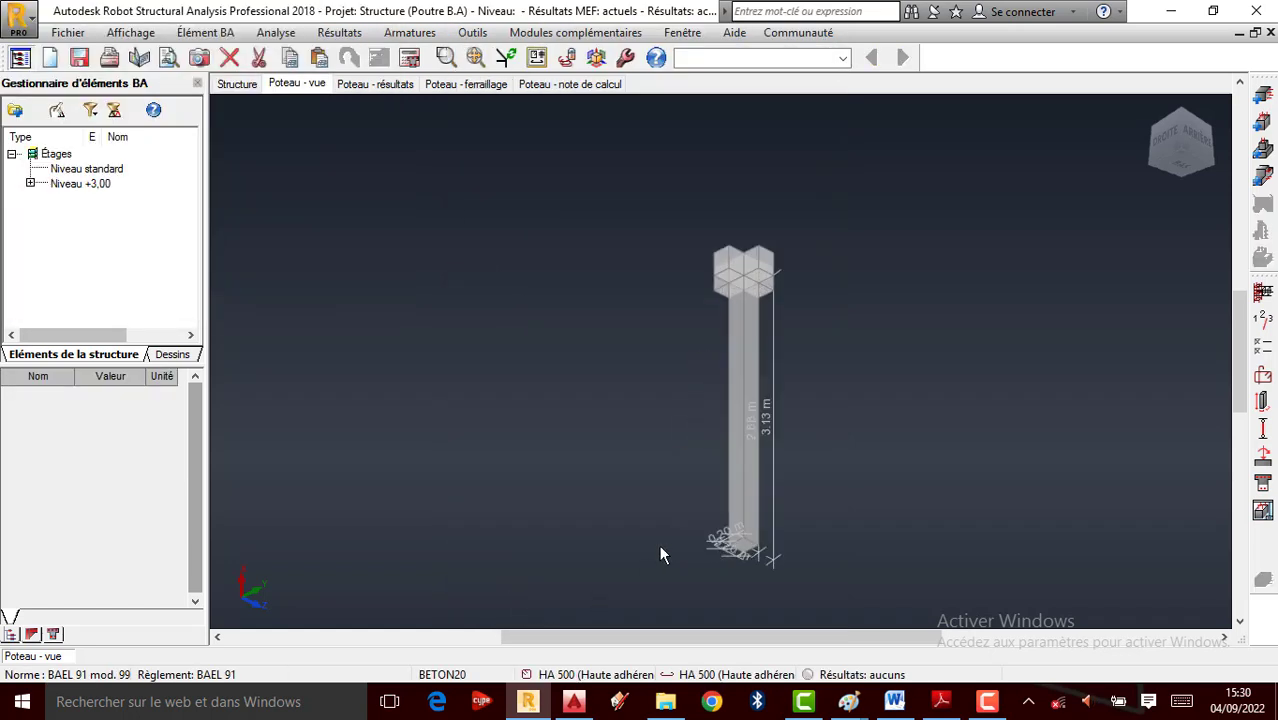
pyautogui.scroll(-2, 644, 504)
pyautogui.scroll(1, 758, 346)
pyautogui.scroll(-1, 657, 296)
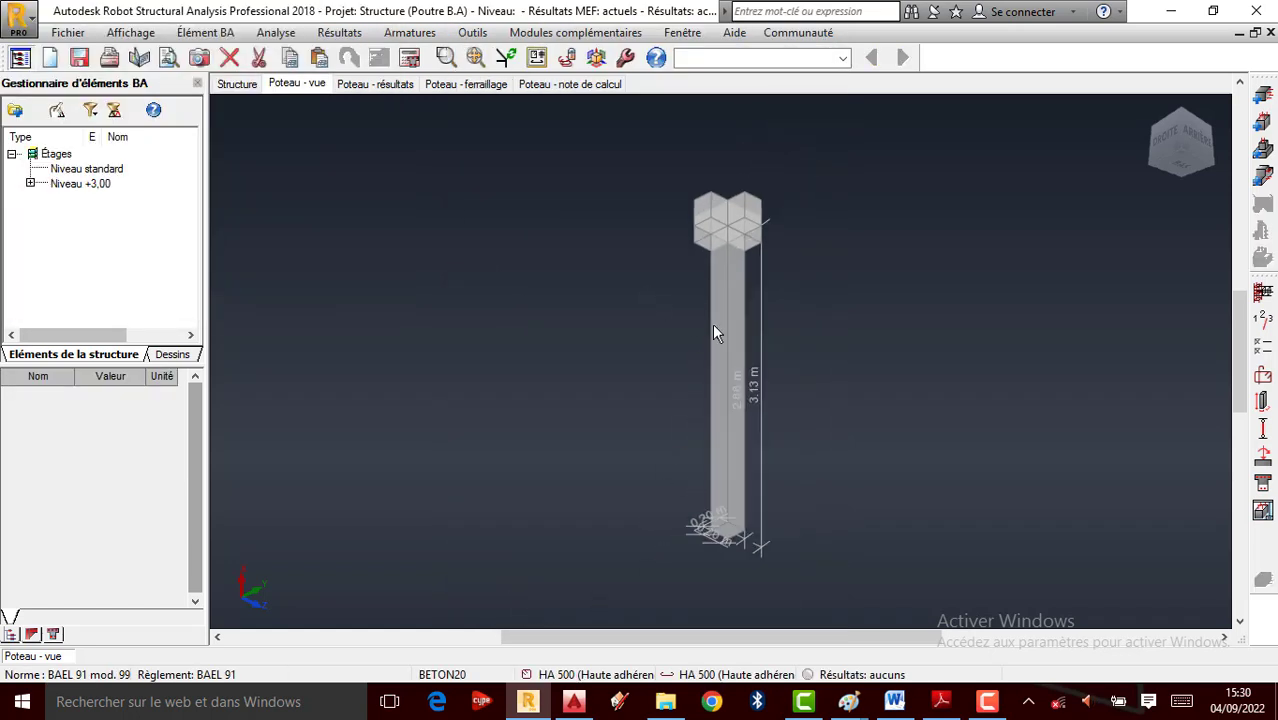
pyautogui.scroll(1, 712, 323)
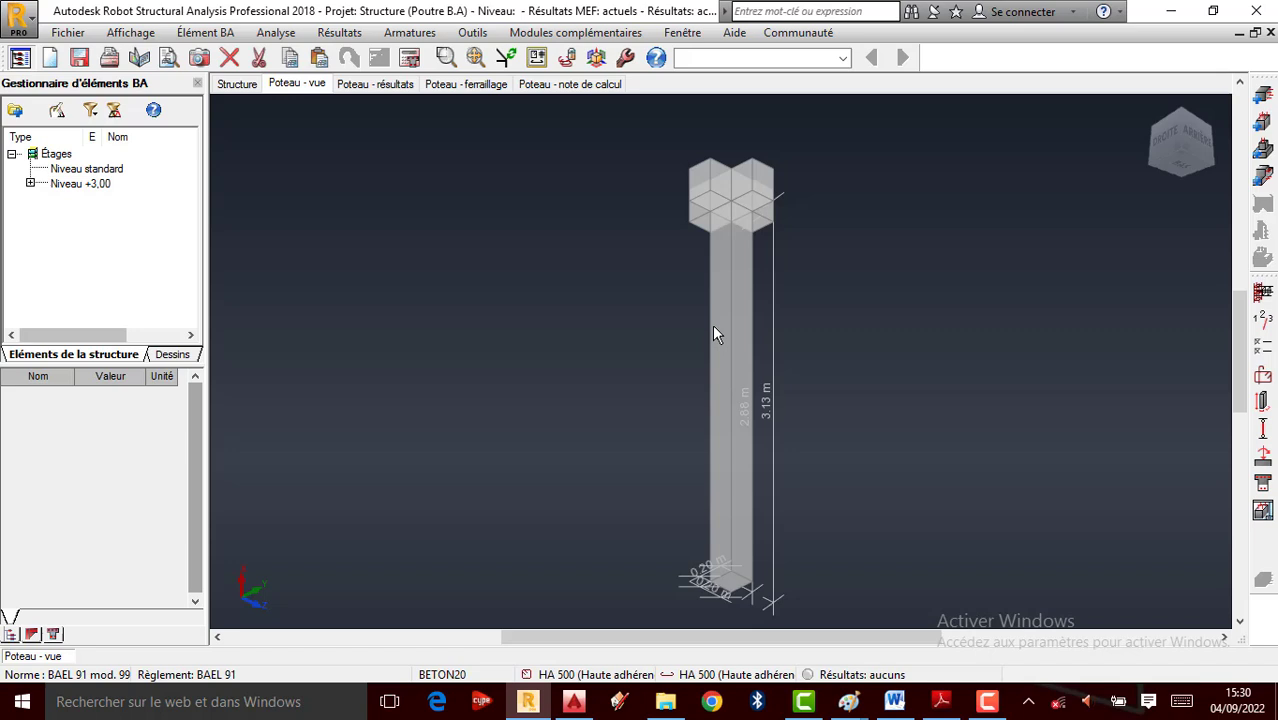
pyautogui.click(1265, 324)
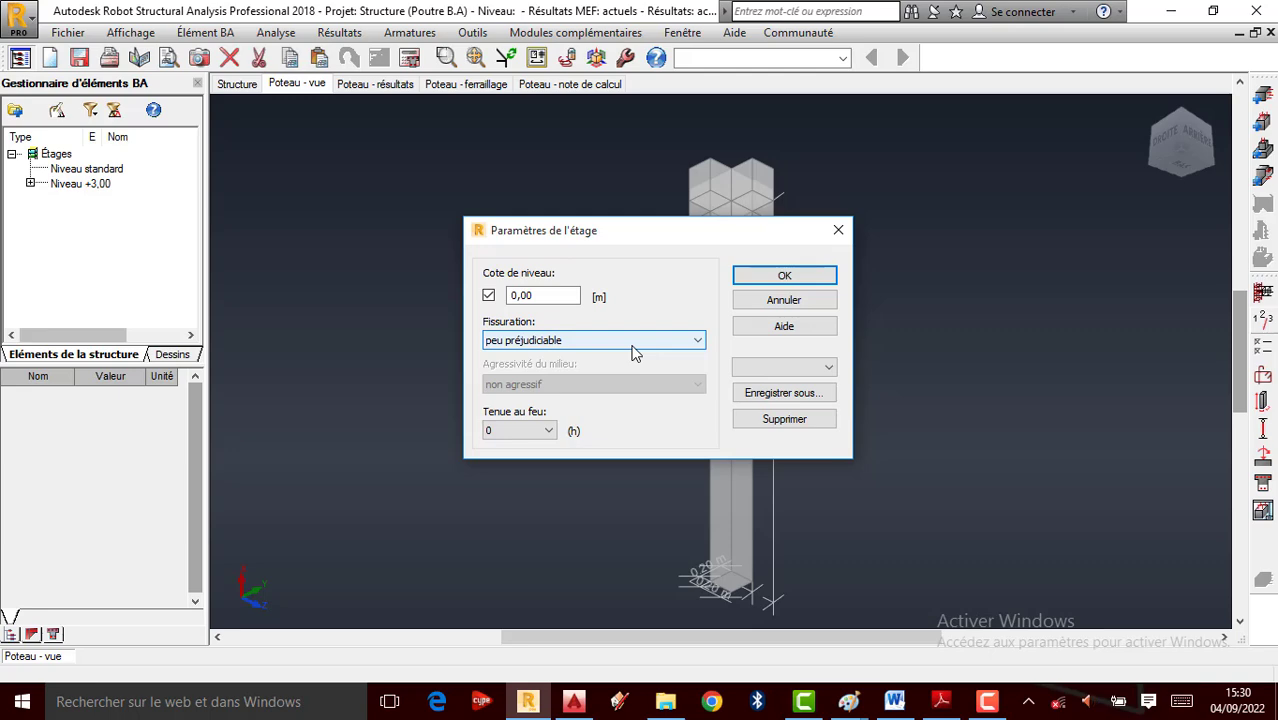
pyautogui.click(770, 276)
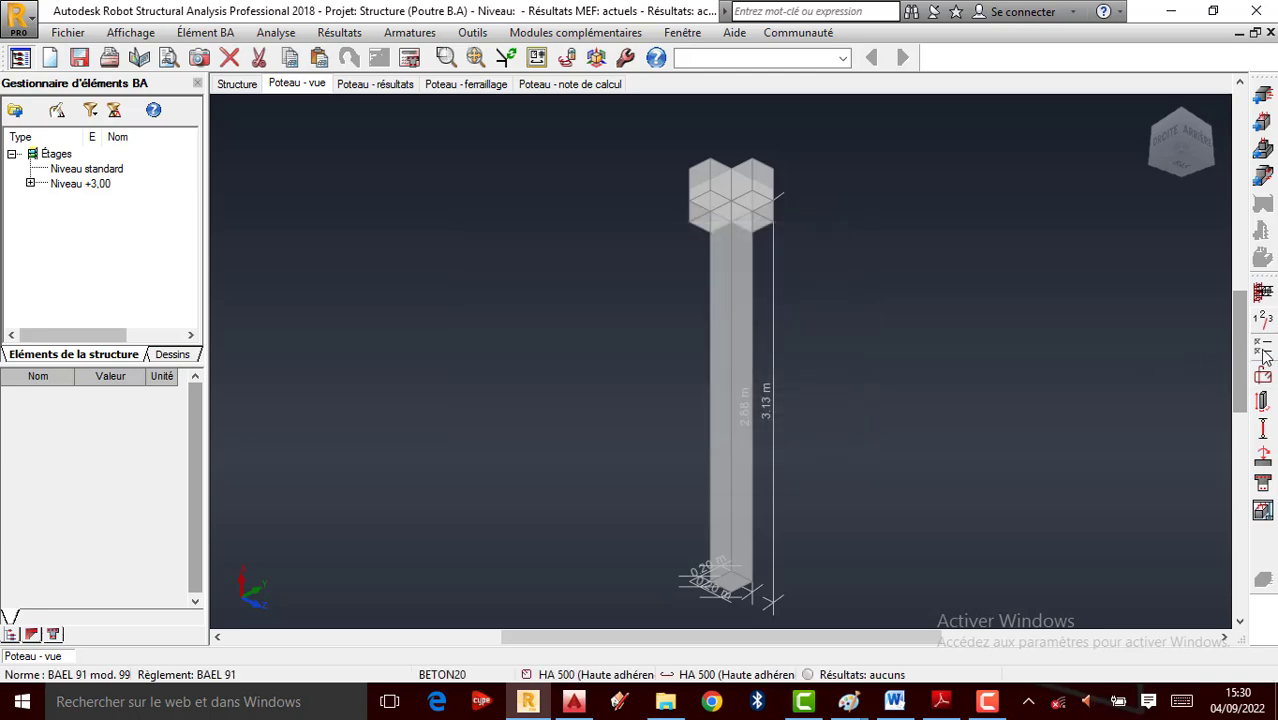
# Set the reinforcement layout to 1 corner bar per bundle and generate construction bars, with diameters on Auto
pyautogui.click(1263, 375)
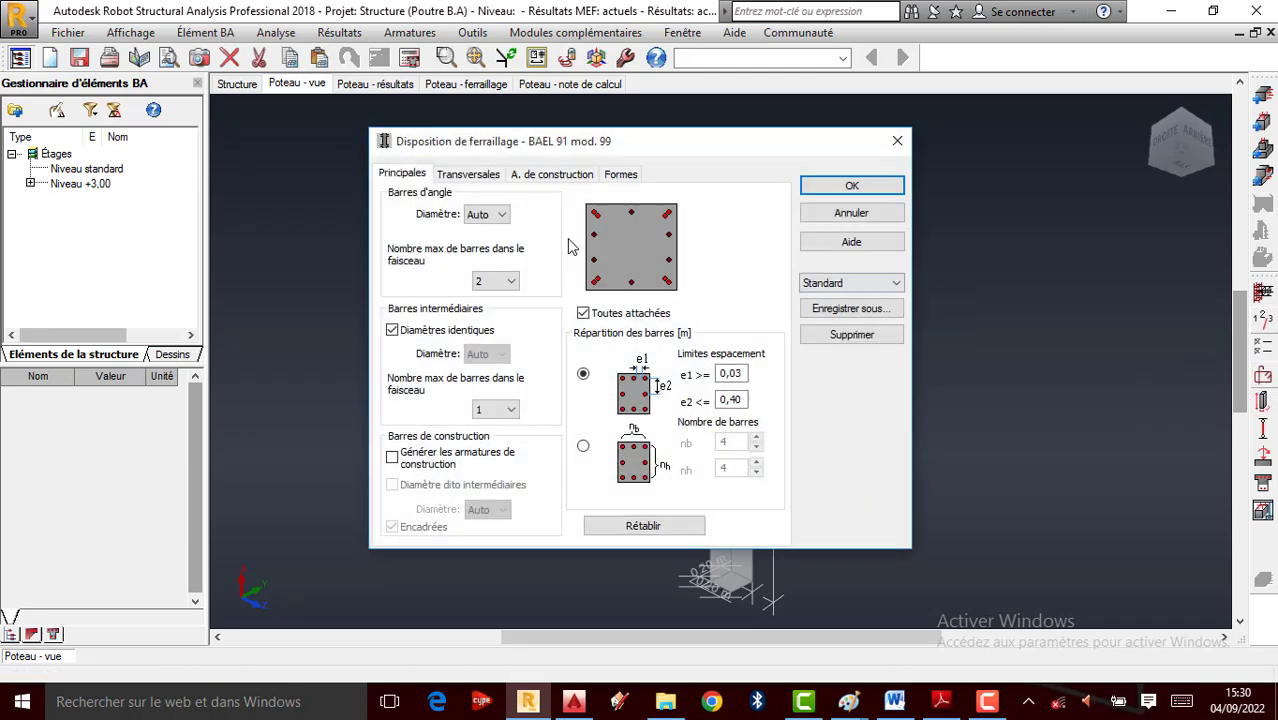
pyautogui.click(508, 284)
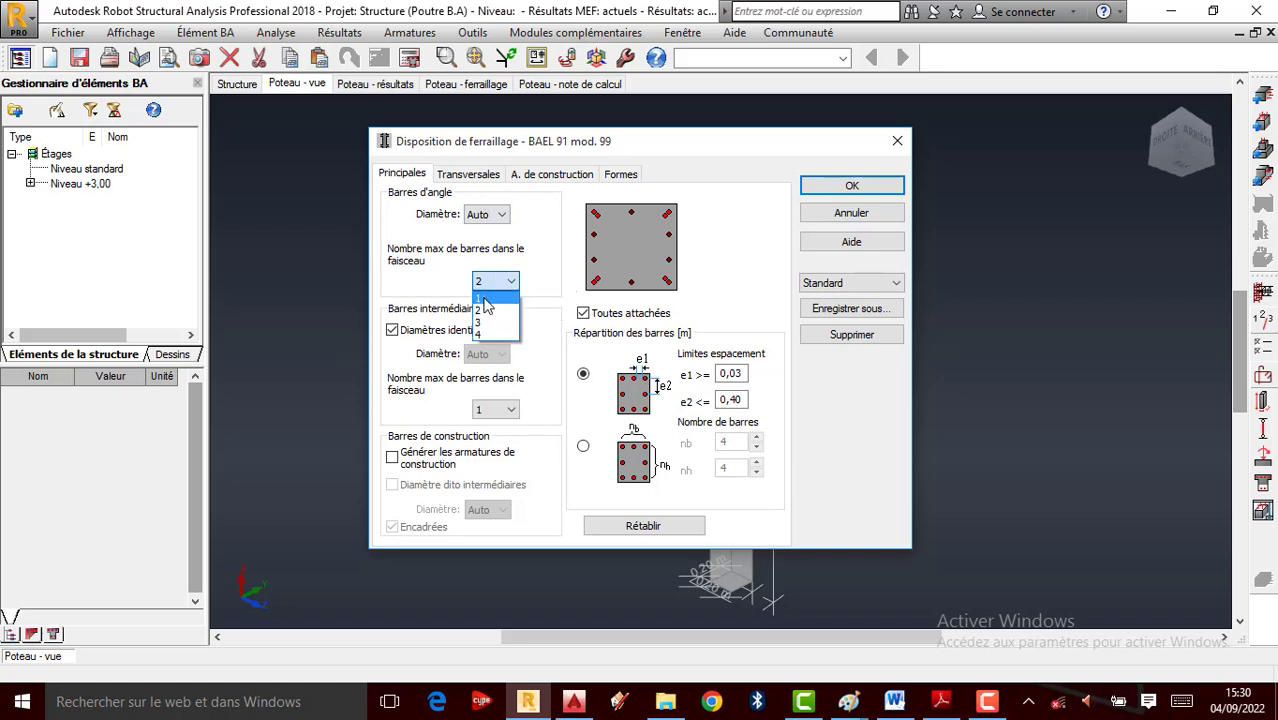
pyautogui.click(488, 296)
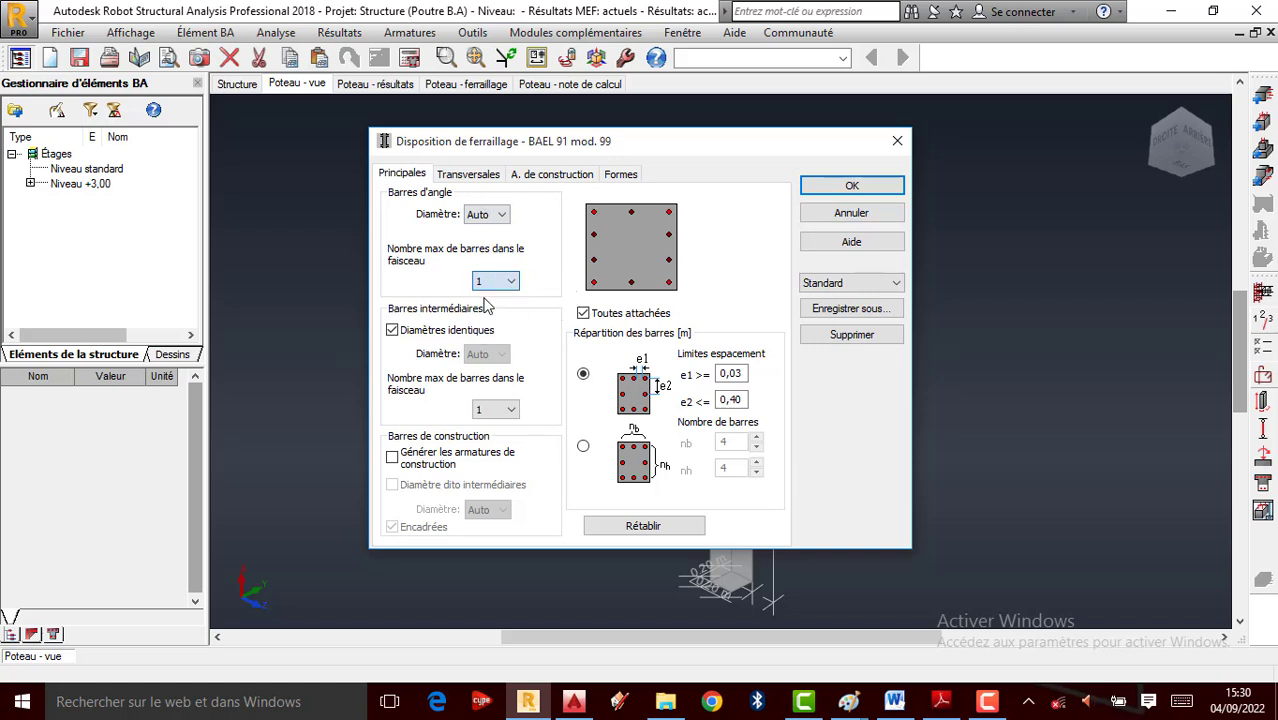
pyautogui.click(499, 216)
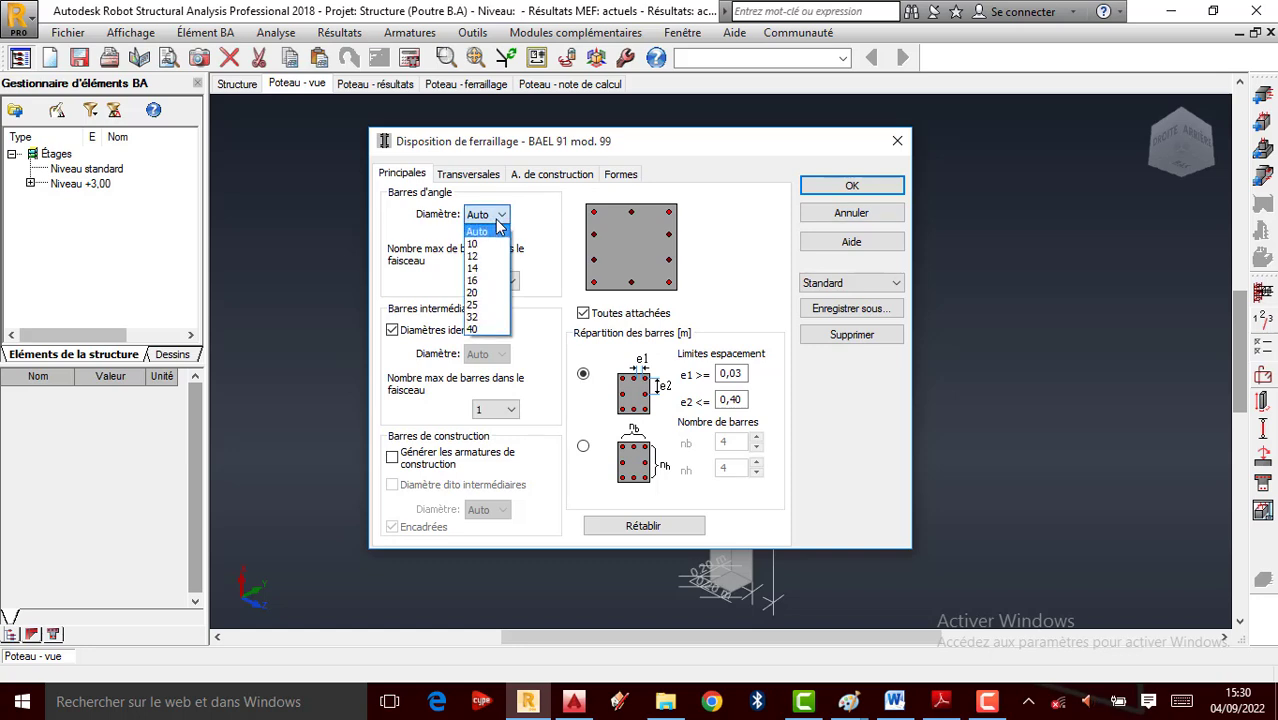
pyautogui.click(497, 222)
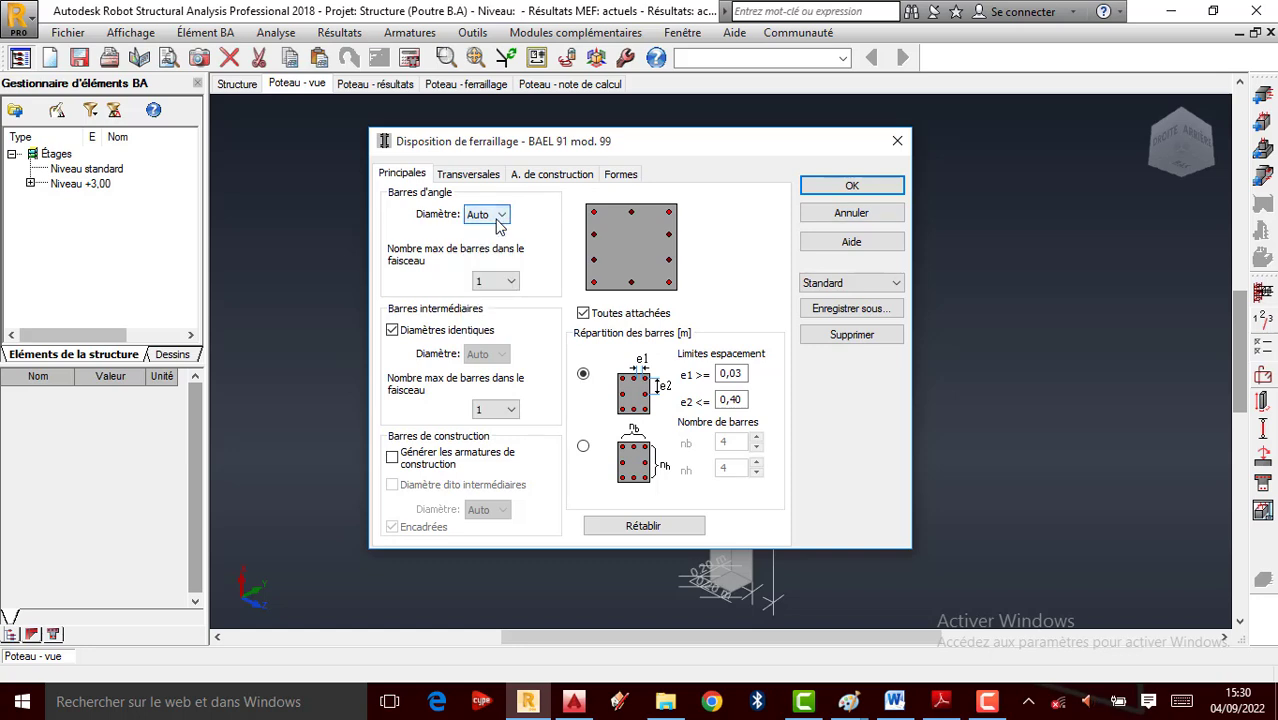
pyautogui.click(393, 457)
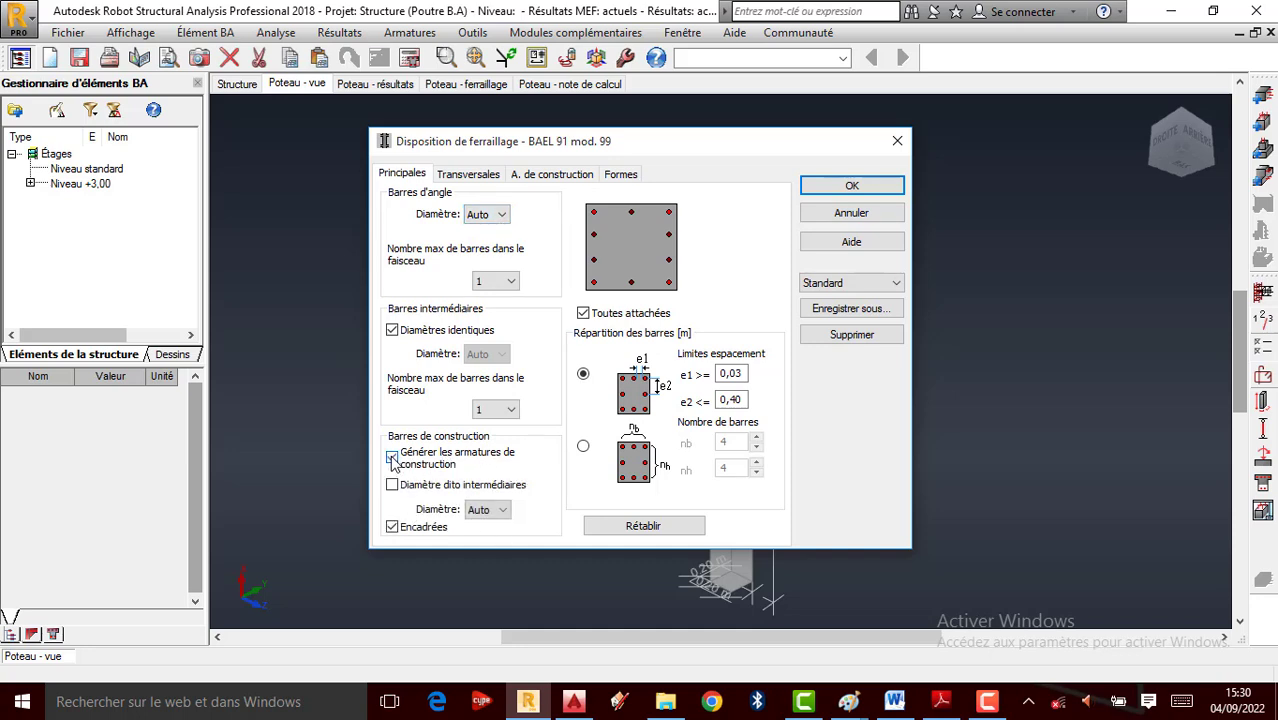
pyautogui.click(499, 511)
pyautogui.click(499, 527)
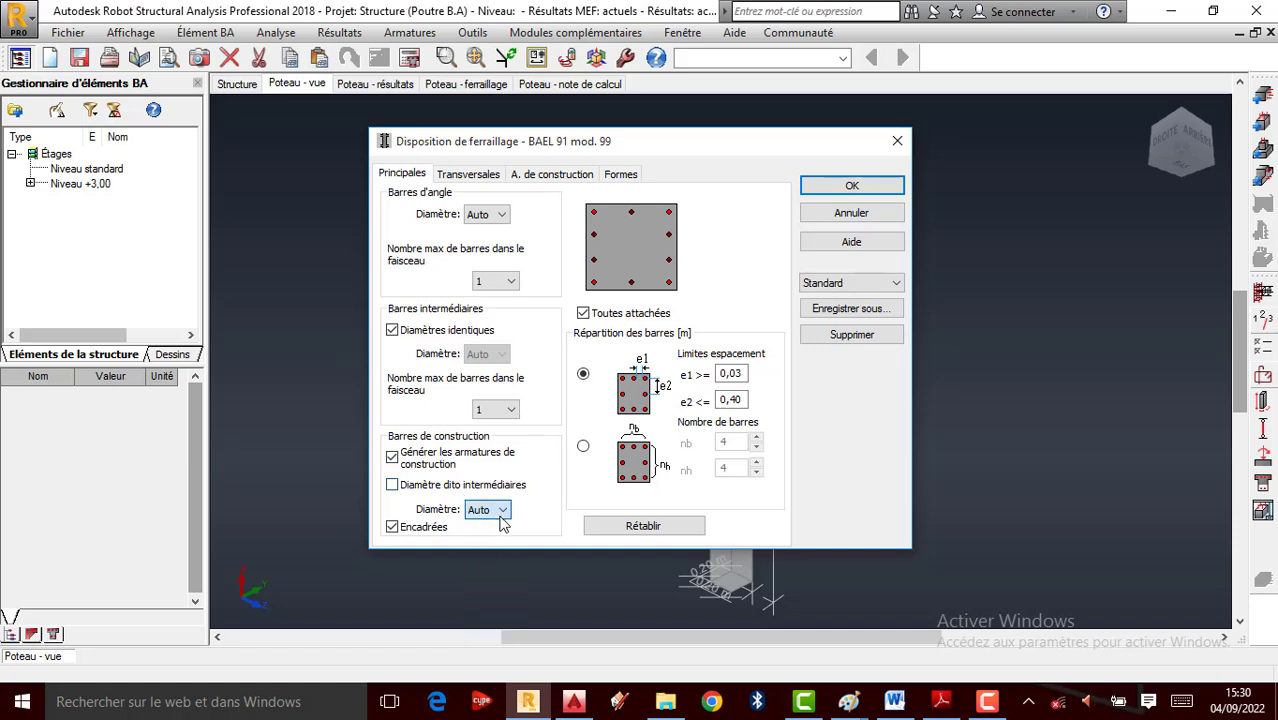
pyautogui.click(466, 177)
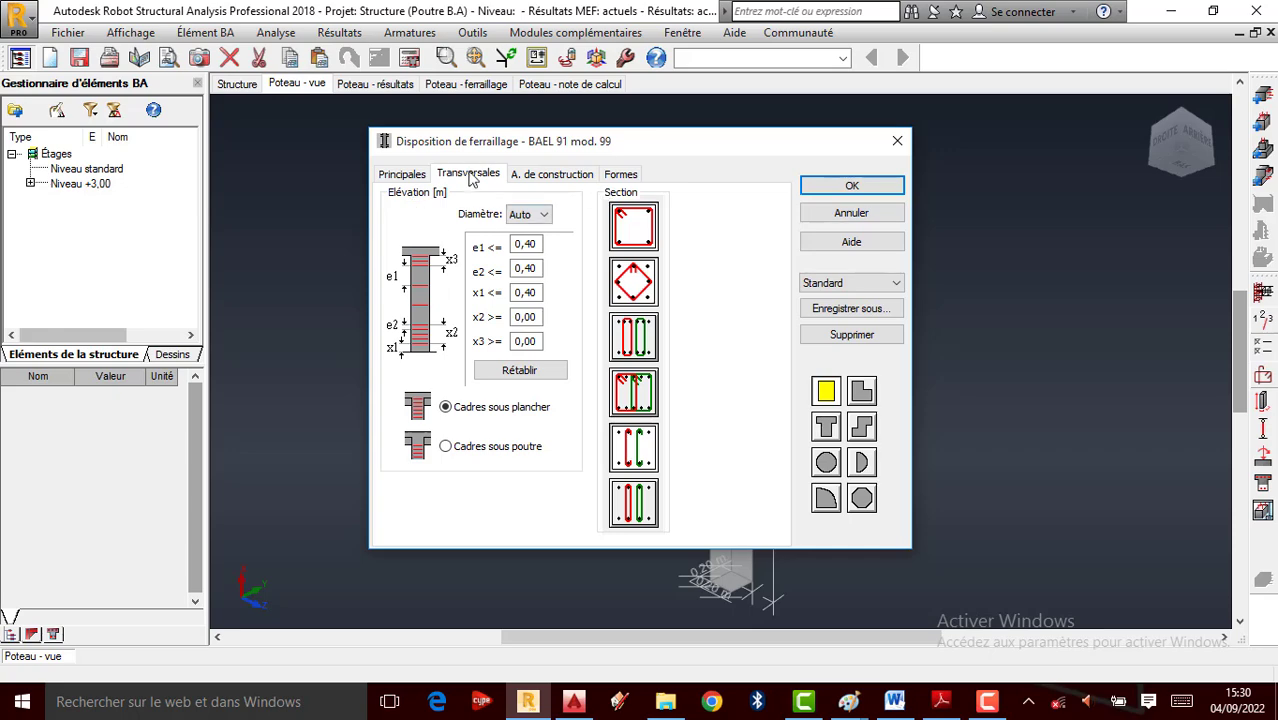
pyautogui.click(860, 184)
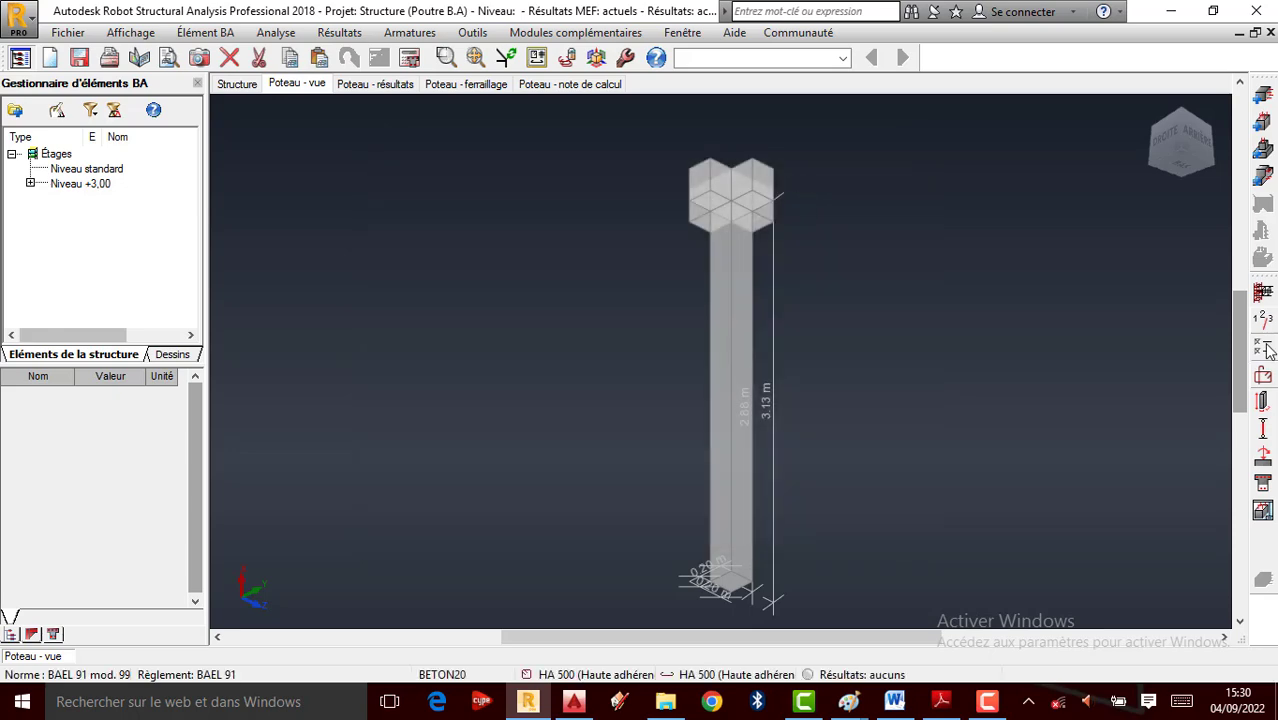
# In Calculation options, set the concrete unit weight (Poids volumique) to 2500
pyautogui.click(1264, 350)
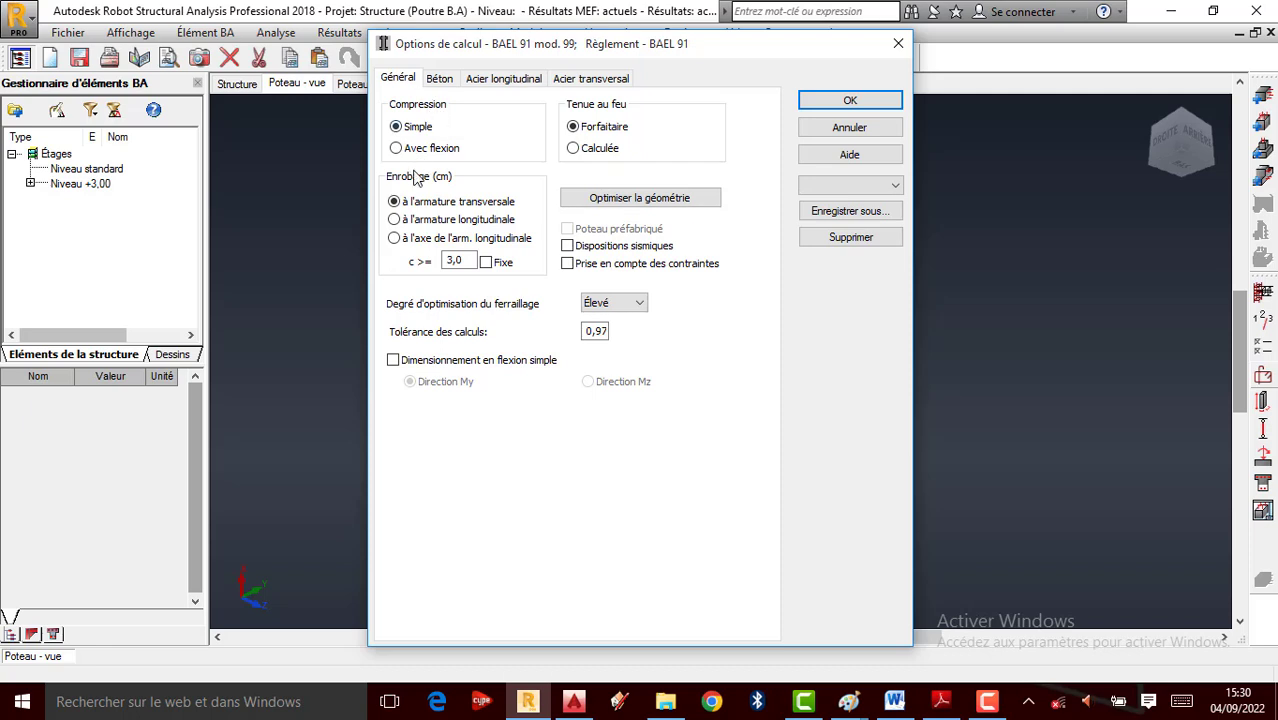
pyautogui.click(441, 79)
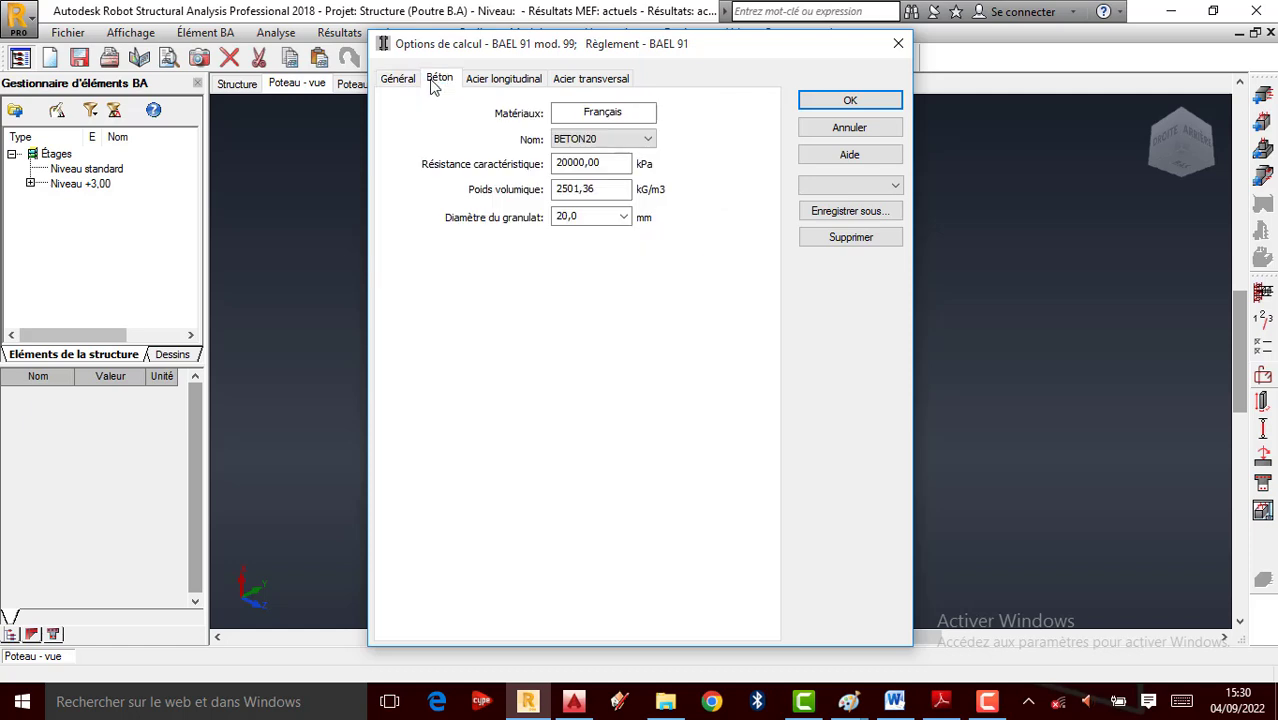
pyautogui.click(405, 82)
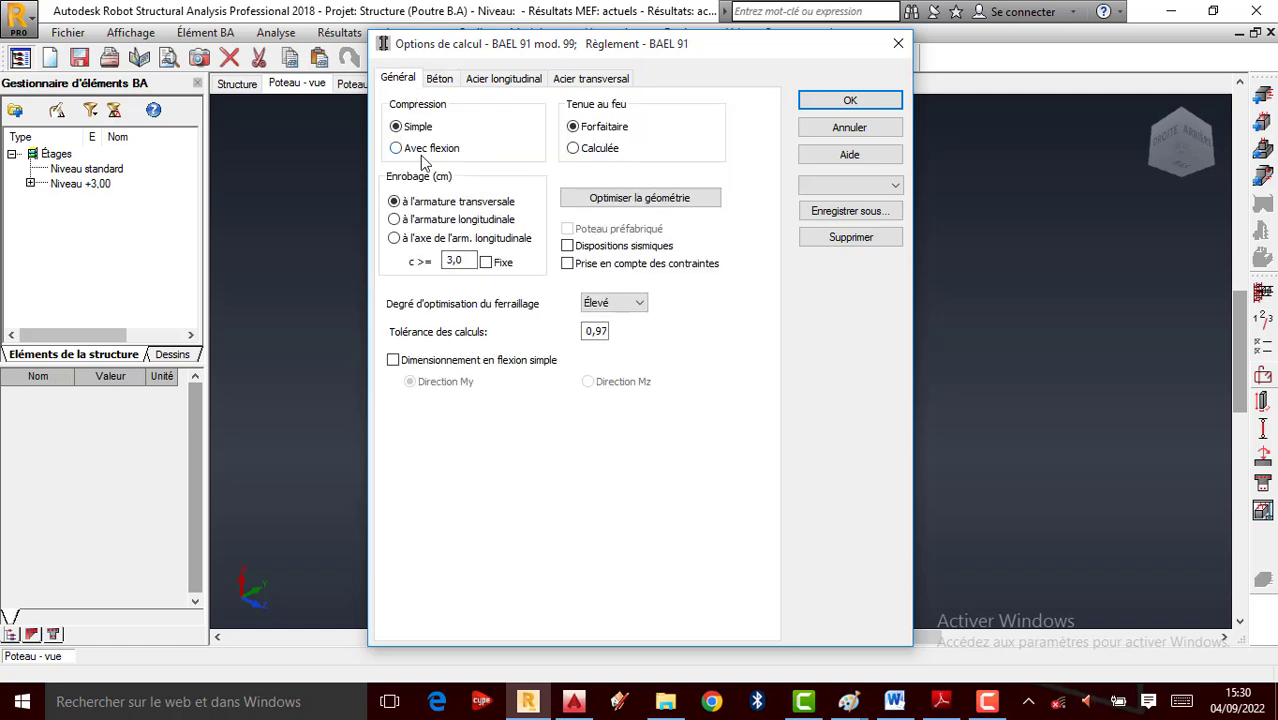
pyautogui.click(440, 82)
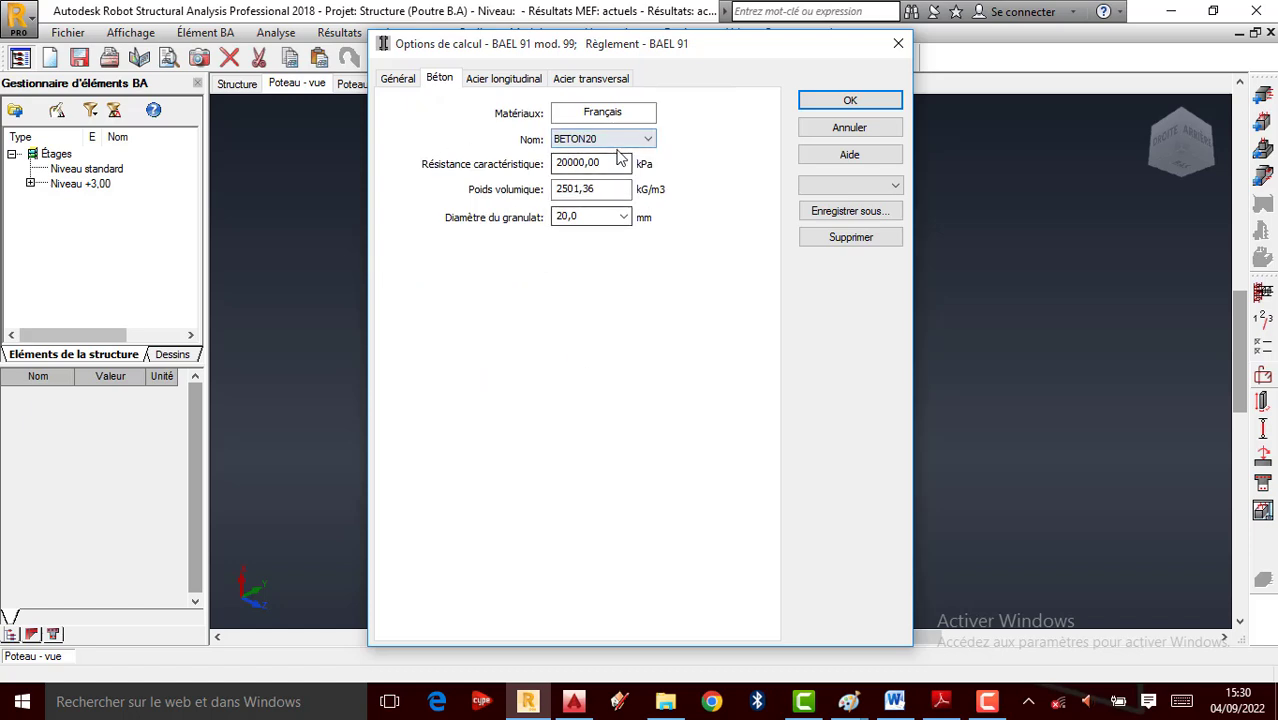
pyautogui.doubleClick(602, 188)
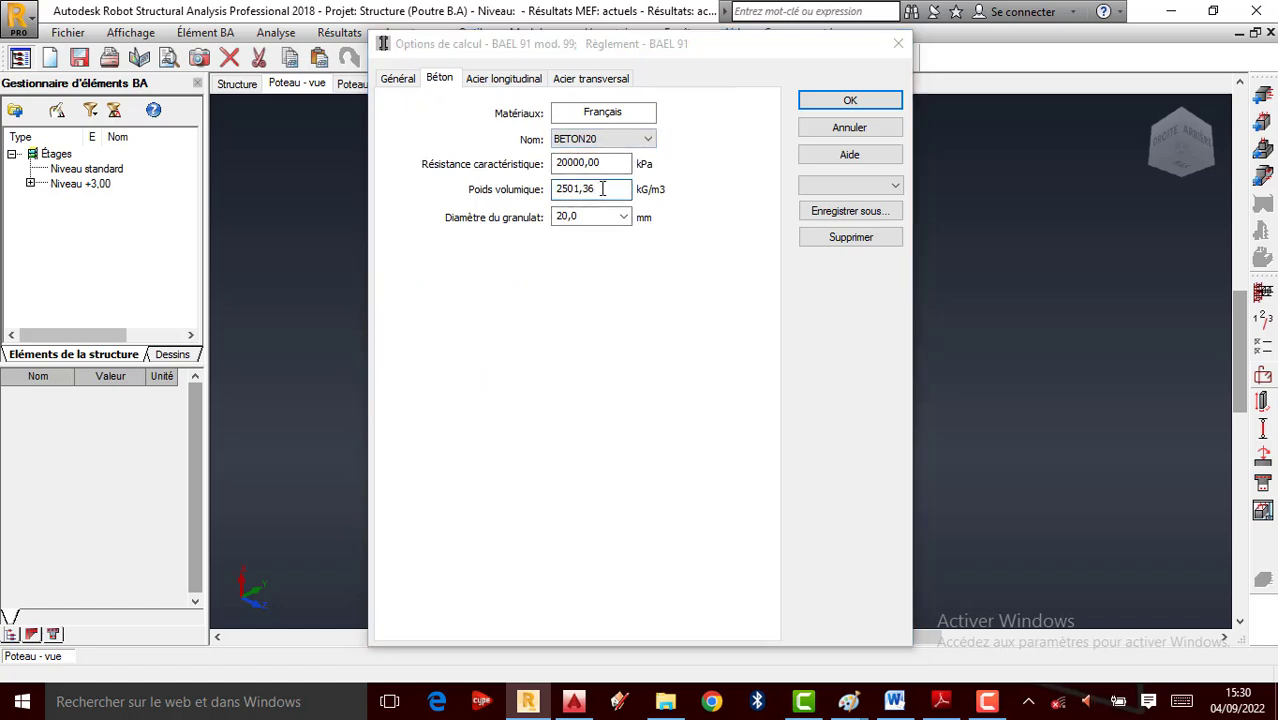
pyautogui.click(750, 411)
pyautogui.click(751, 387)
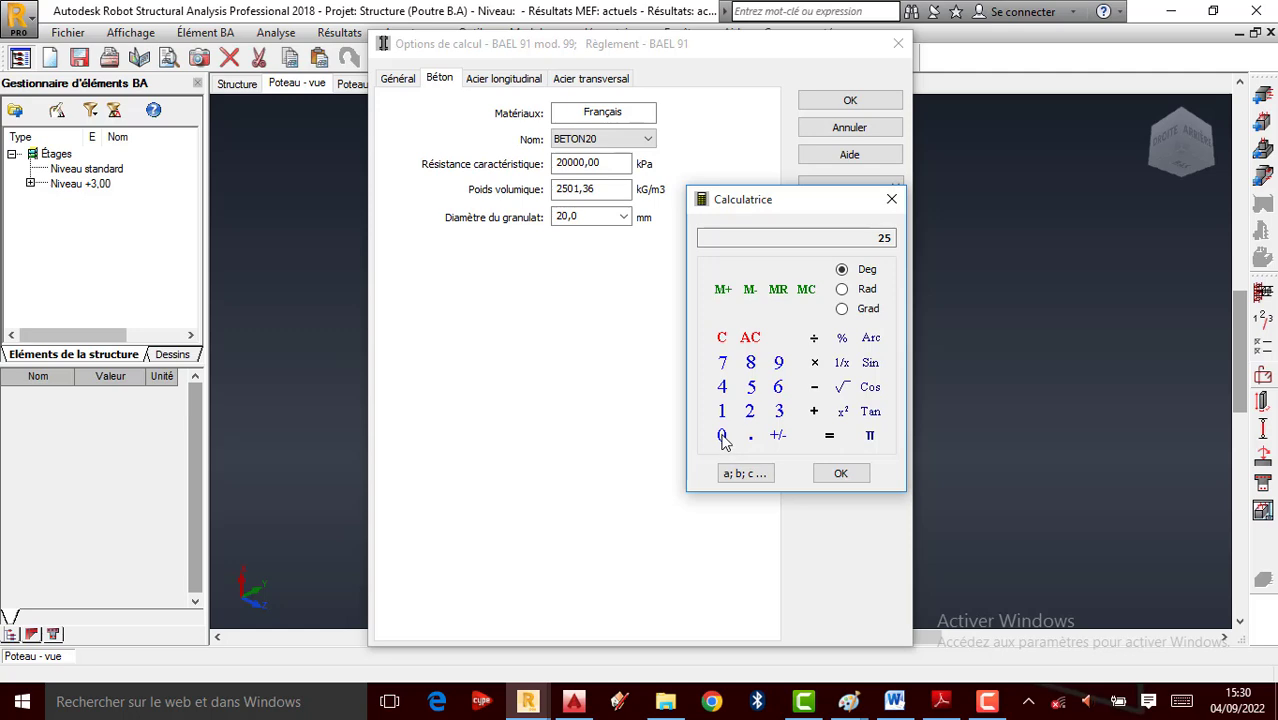
pyautogui.doubleClick(722, 436)
pyautogui.click(840, 473)
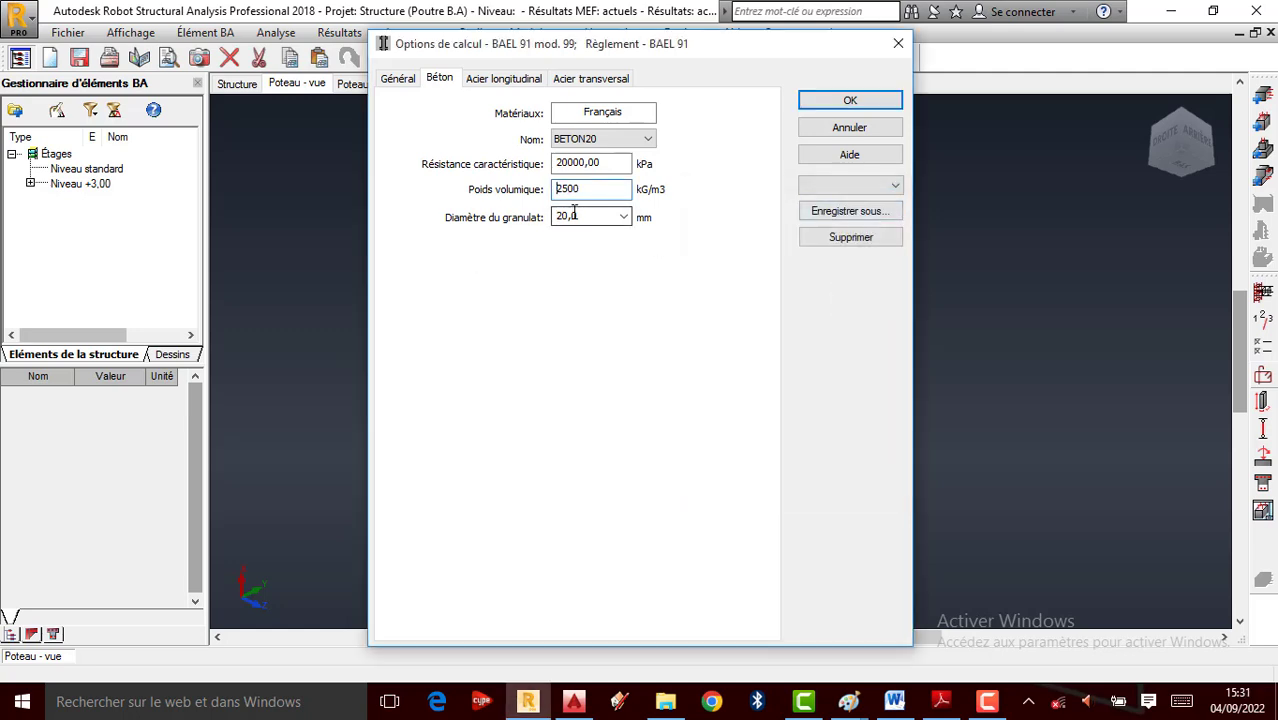
# Use HA 400 steel for longitudinal and transverse bars, allowing only 6 mm transverse bars
pyautogui.click(482, 80)
pyautogui.click(529, 160)
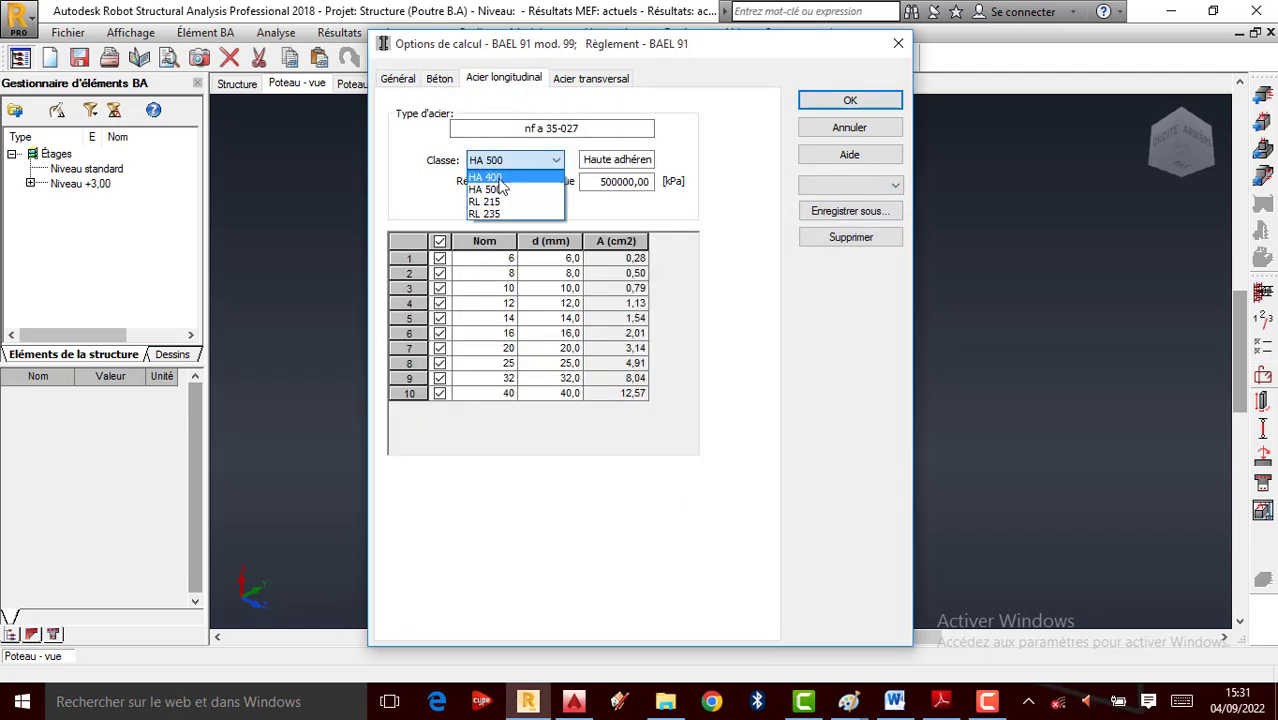
pyautogui.click(500, 187)
pyautogui.click(439, 241)
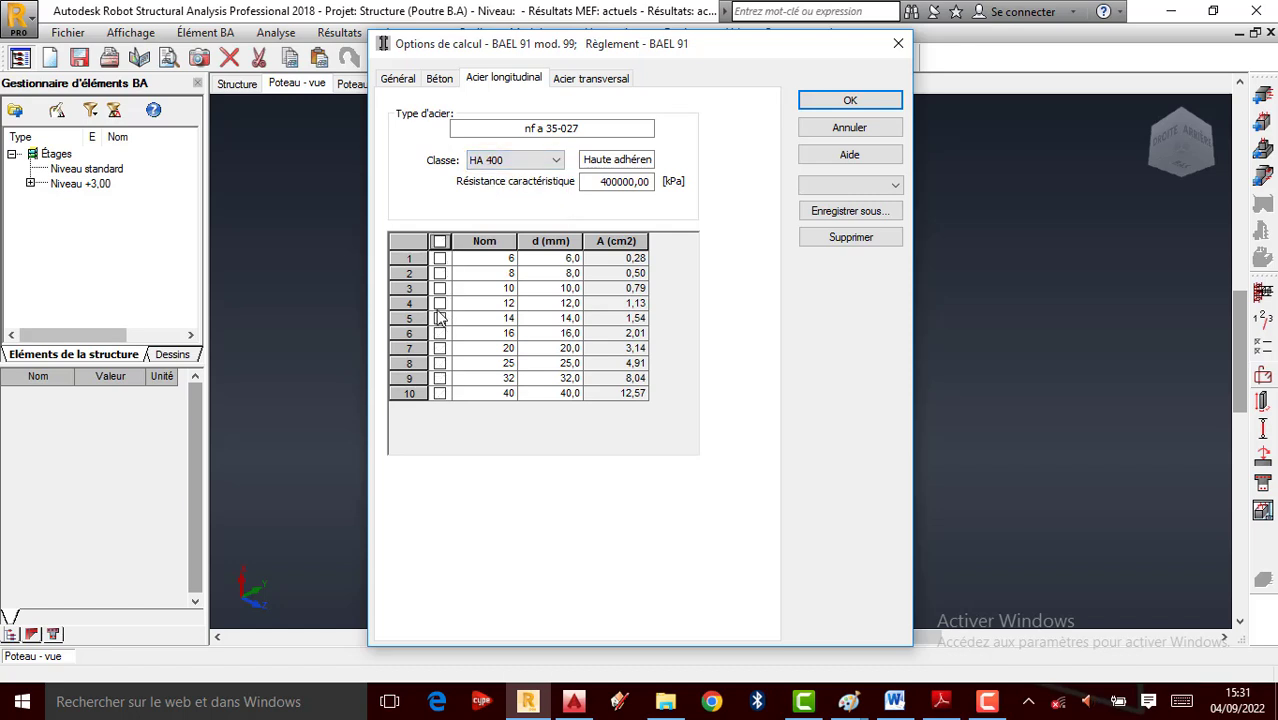
pyautogui.click(591, 78)
pyautogui.click(549, 162)
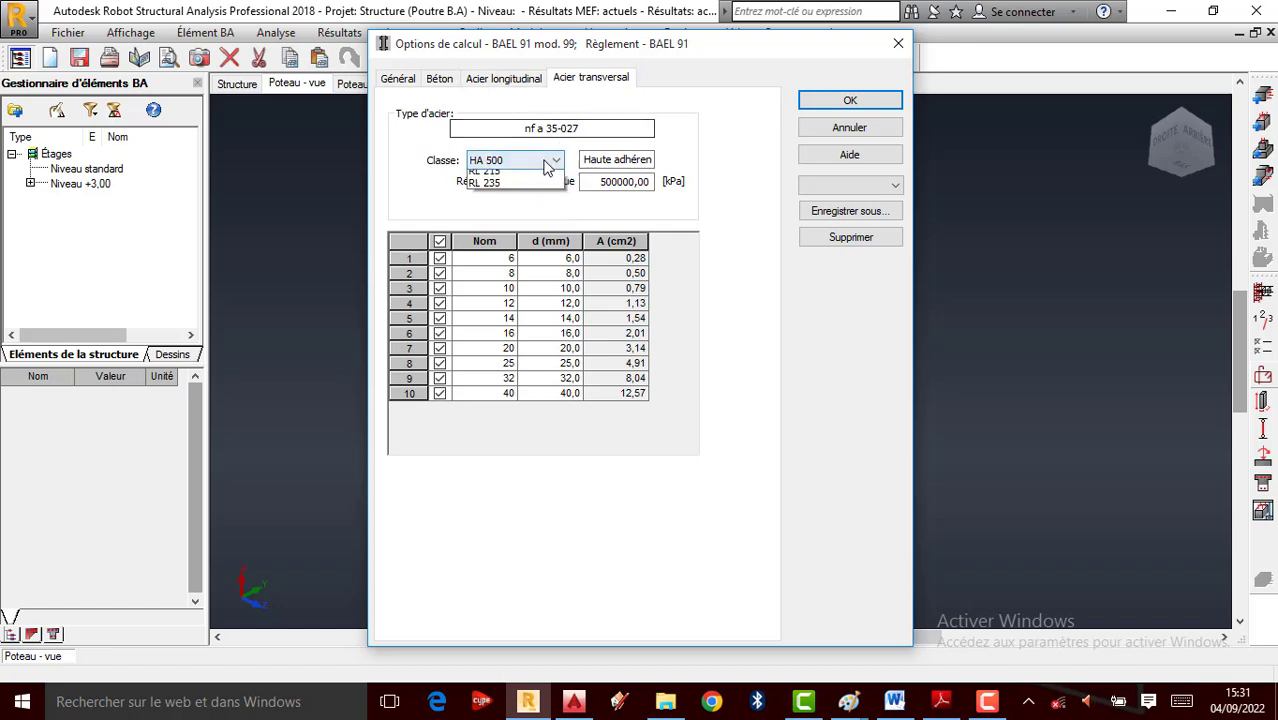
pyautogui.click(500, 192)
pyautogui.click(439, 241)
pyautogui.click(440, 258)
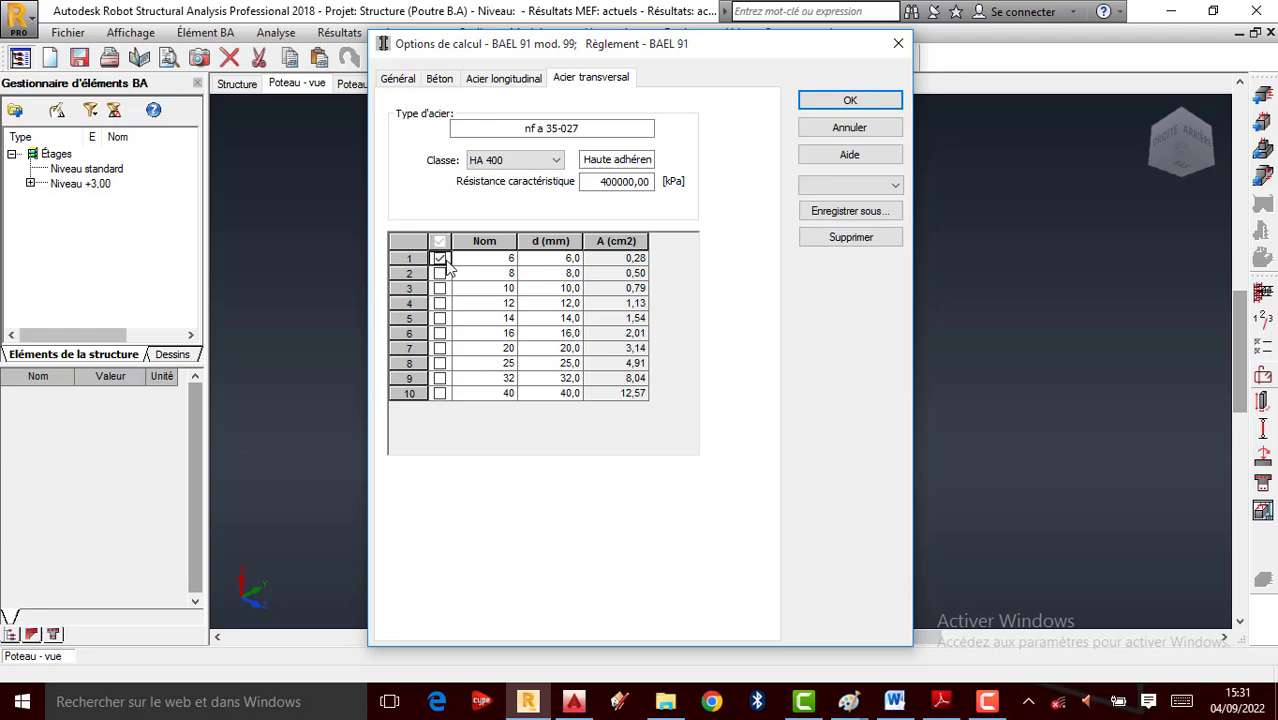
pyautogui.click(880, 101)
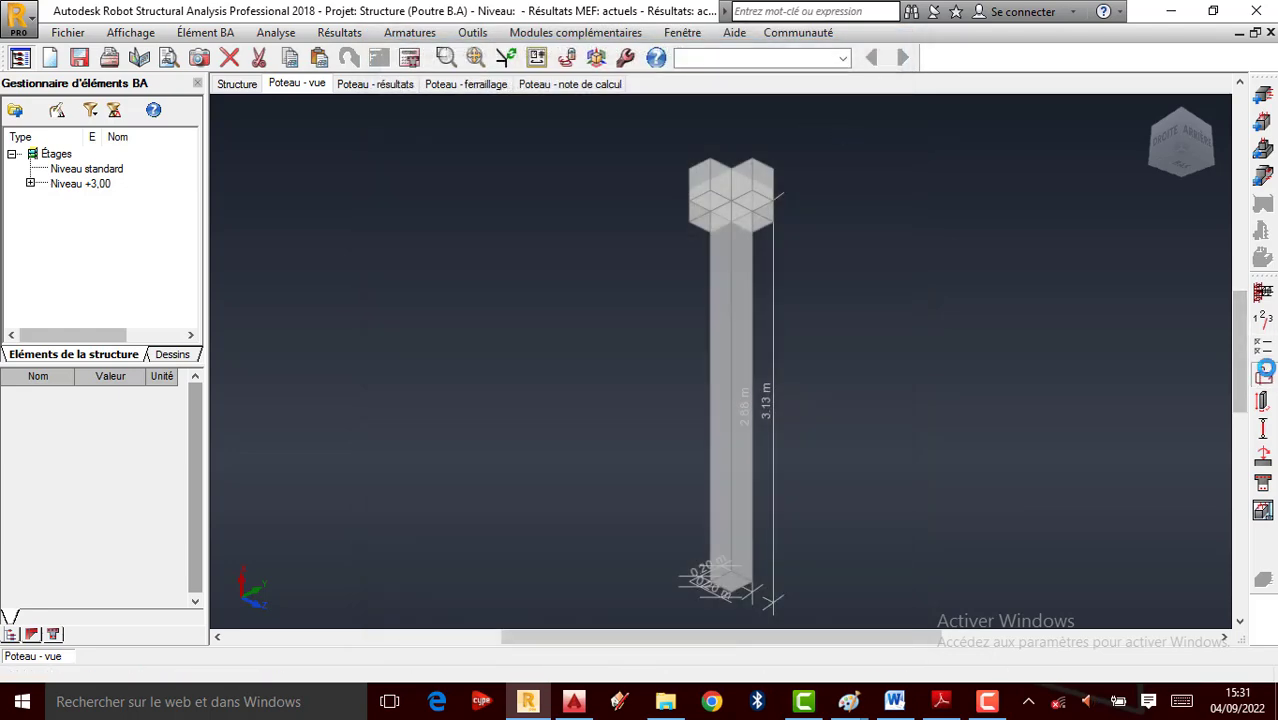
# In Reinforcement pattern, set the minimum construction bar length to l >= 0,70
pyautogui.click(1263, 370)
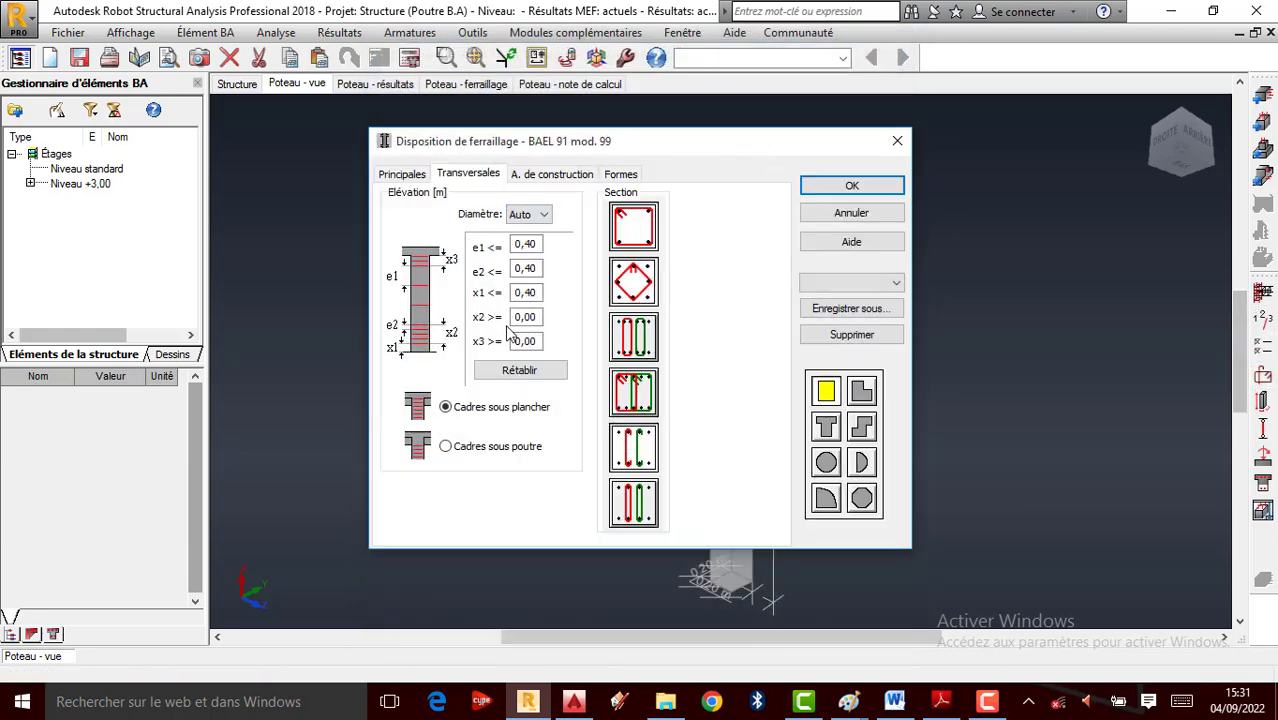
pyautogui.click(404, 177)
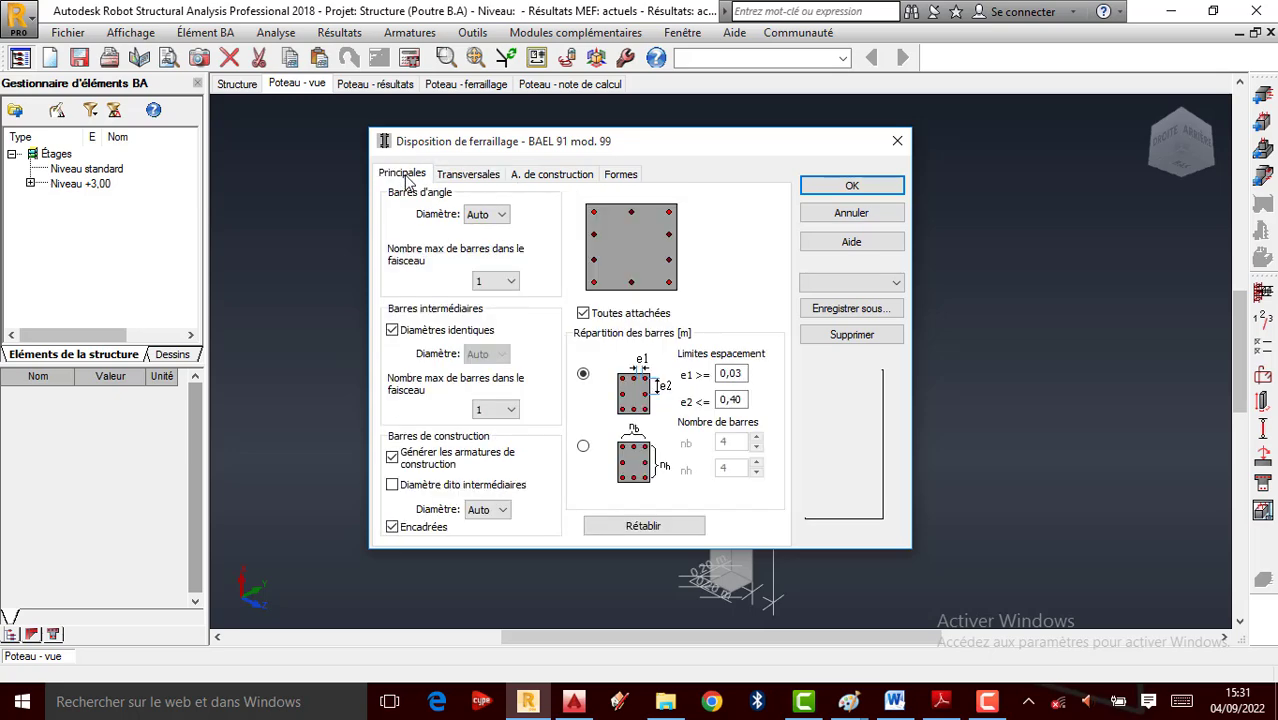
pyautogui.click(462, 176)
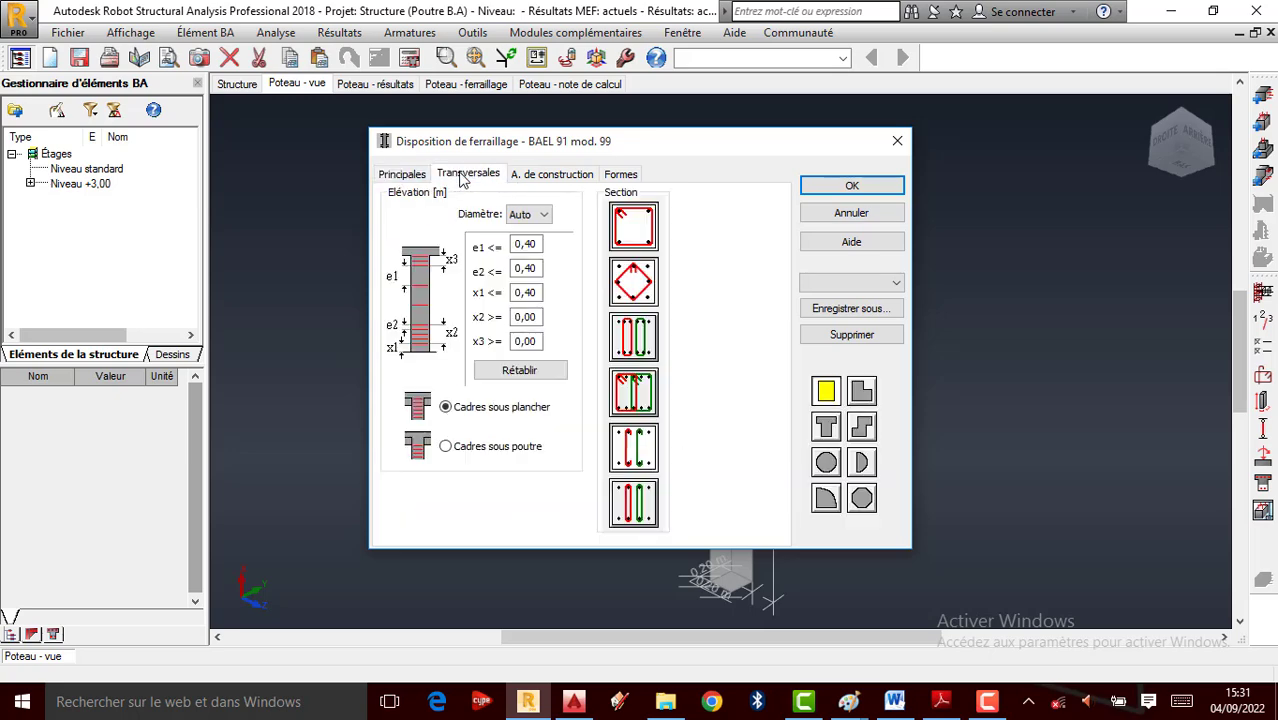
pyautogui.click(565, 176)
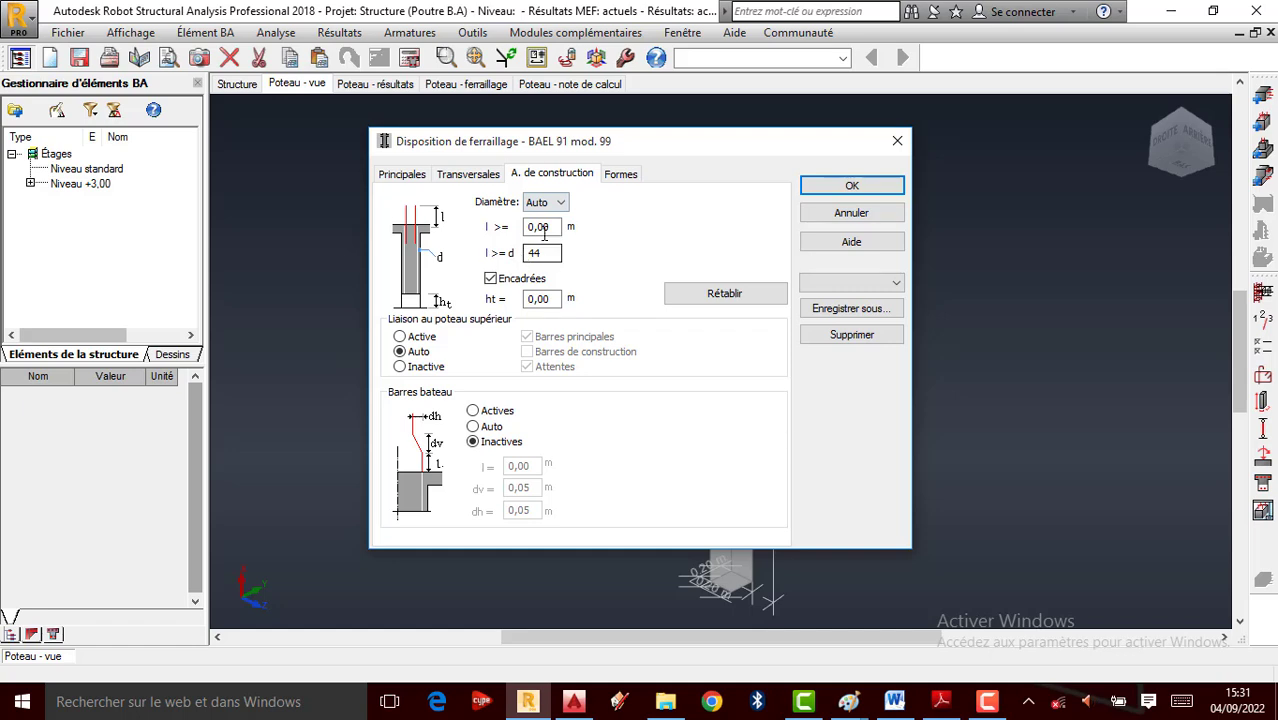
pyautogui.click(553, 227)
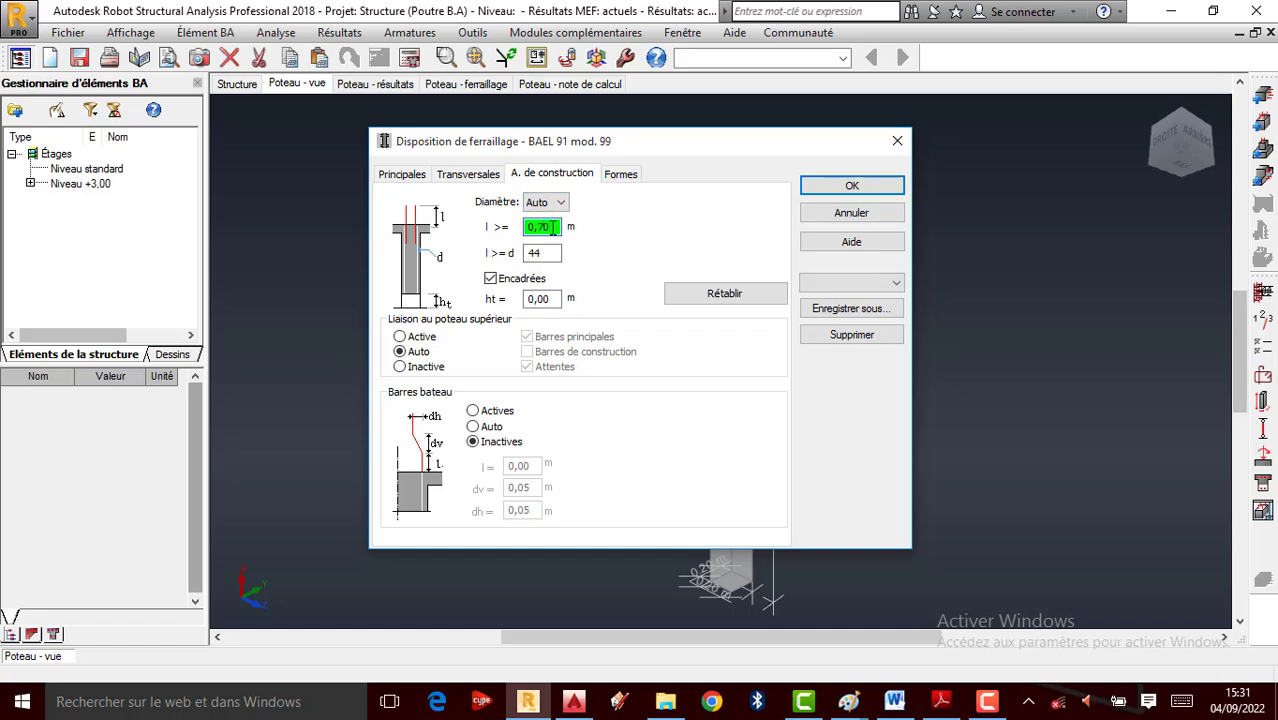
# Give main bars a -90 left hook, always added, with hook length L >= 5 cm
pyautogui.click(620, 178)
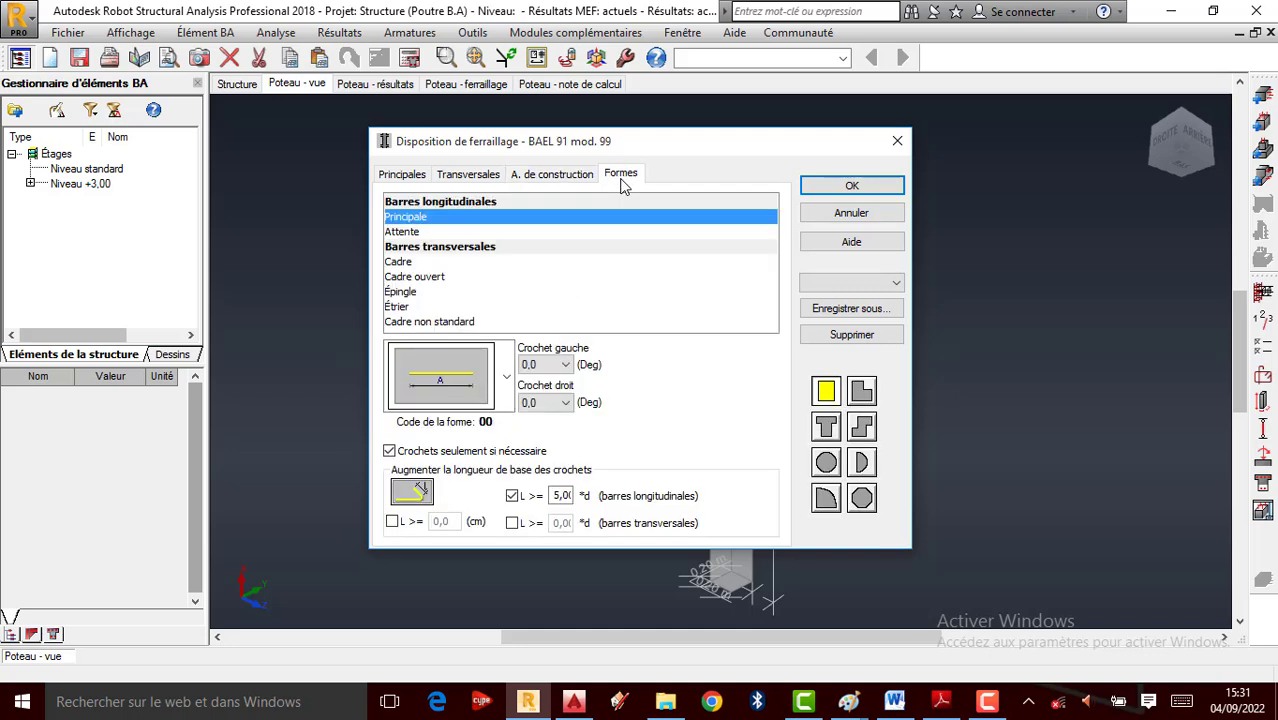
pyautogui.click(565, 364)
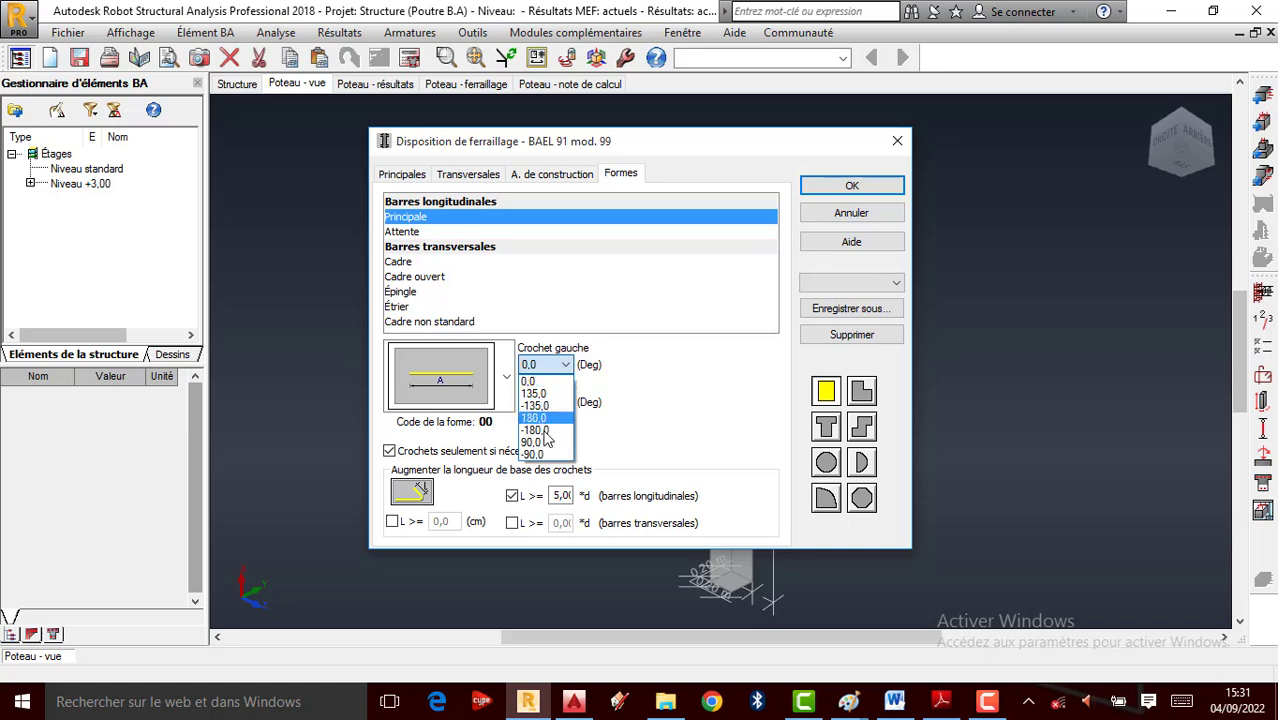
pyautogui.click(545, 445)
pyautogui.click(389, 451)
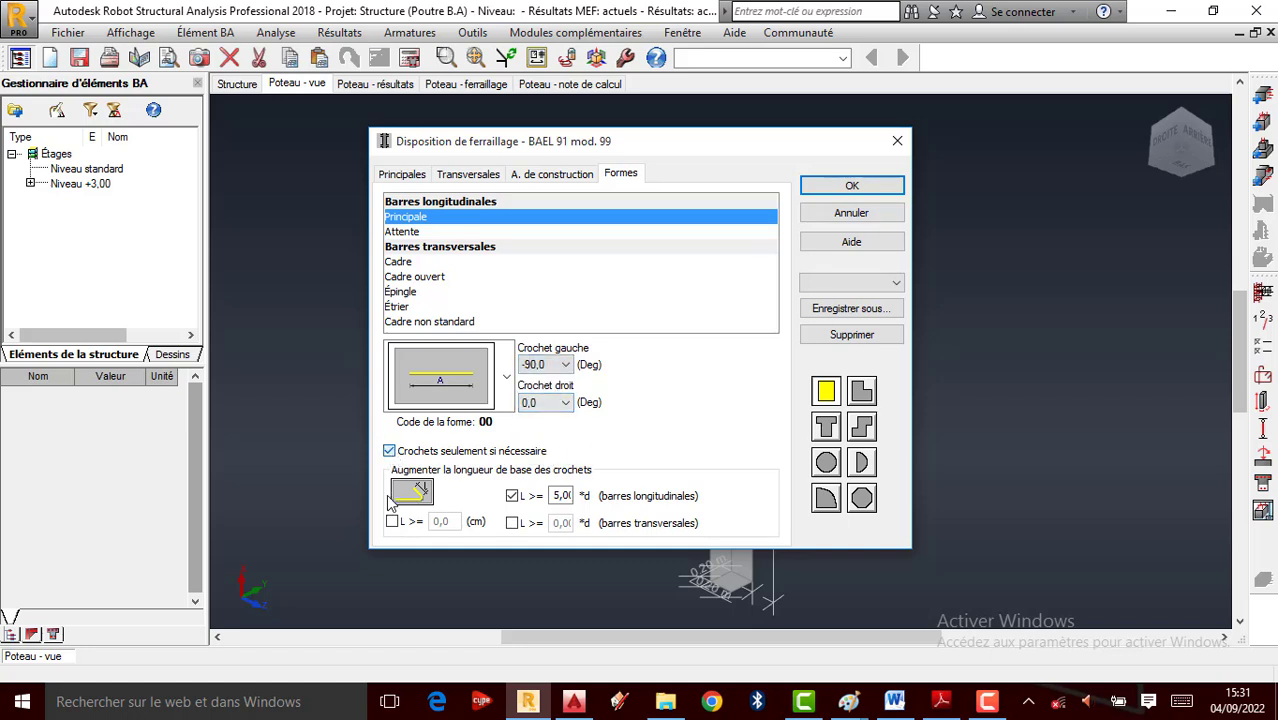
pyautogui.click(392, 521)
pyautogui.doubleClick(452, 522)
pyautogui.write('5')
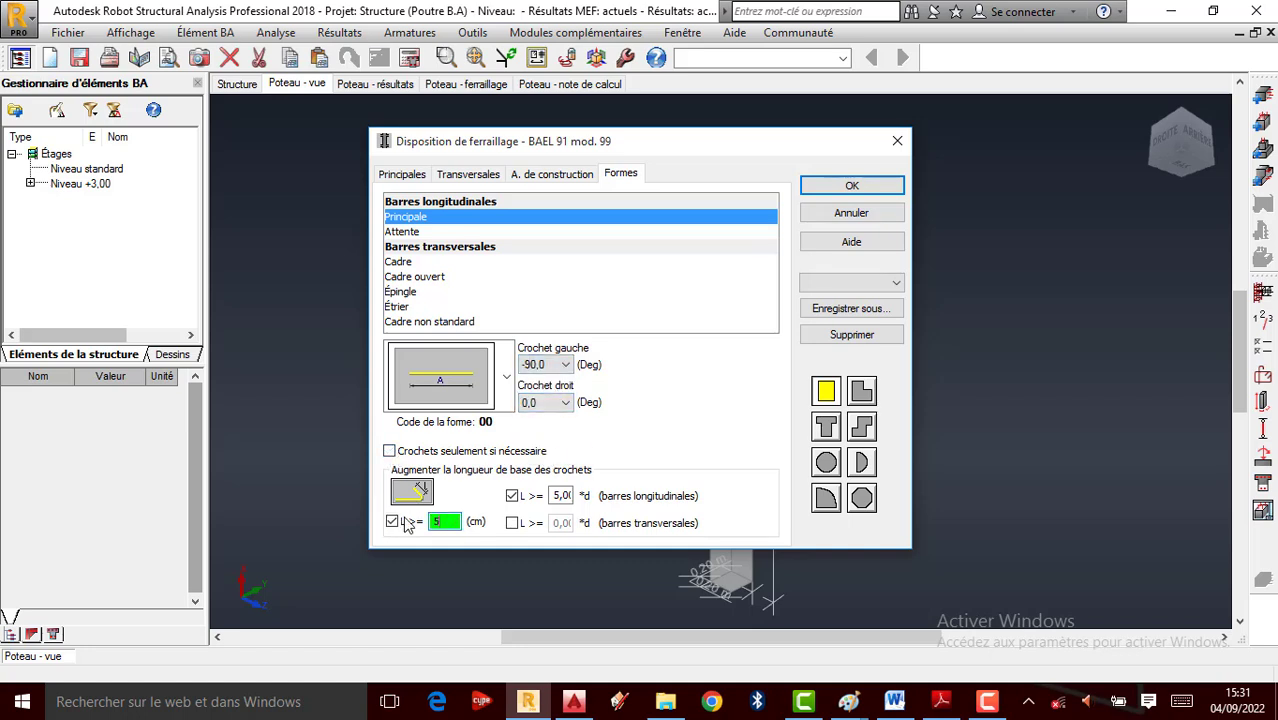
# Review the starter, stirrup and pin bar shapes, then apply the pattern settings
pyautogui.click(424, 233)
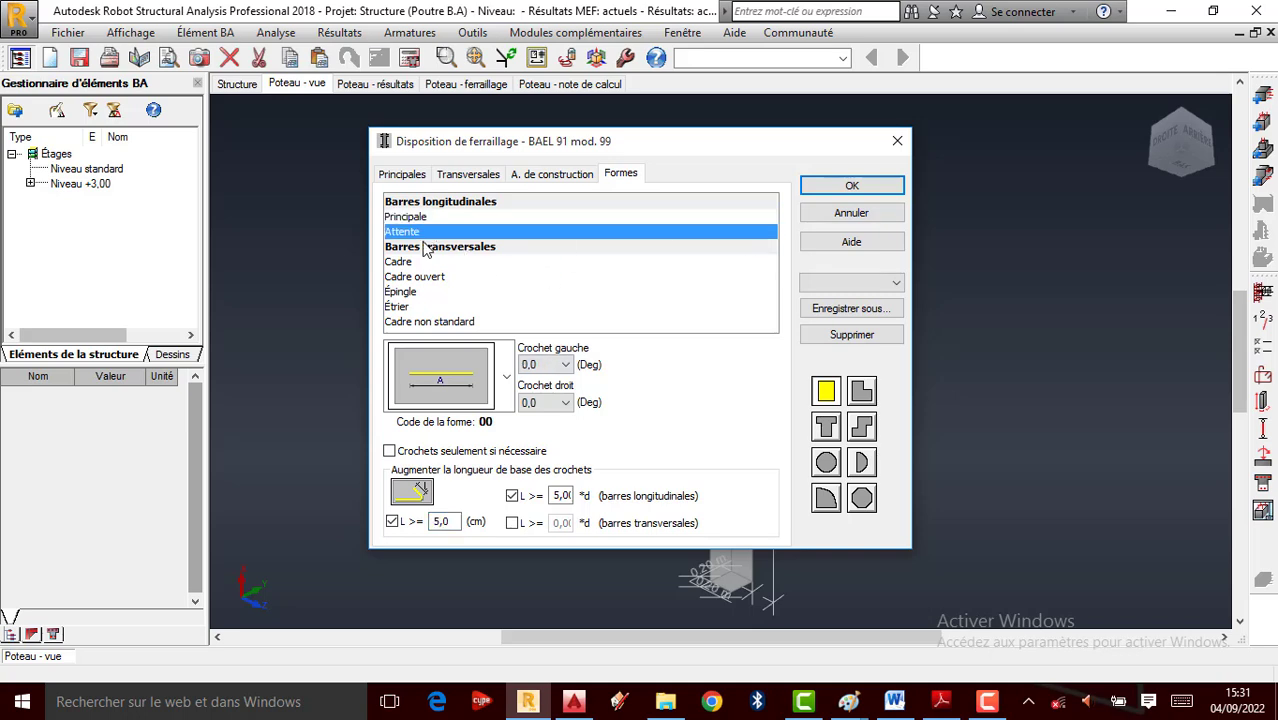
pyautogui.click(421, 262)
pyautogui.click(418, 278)
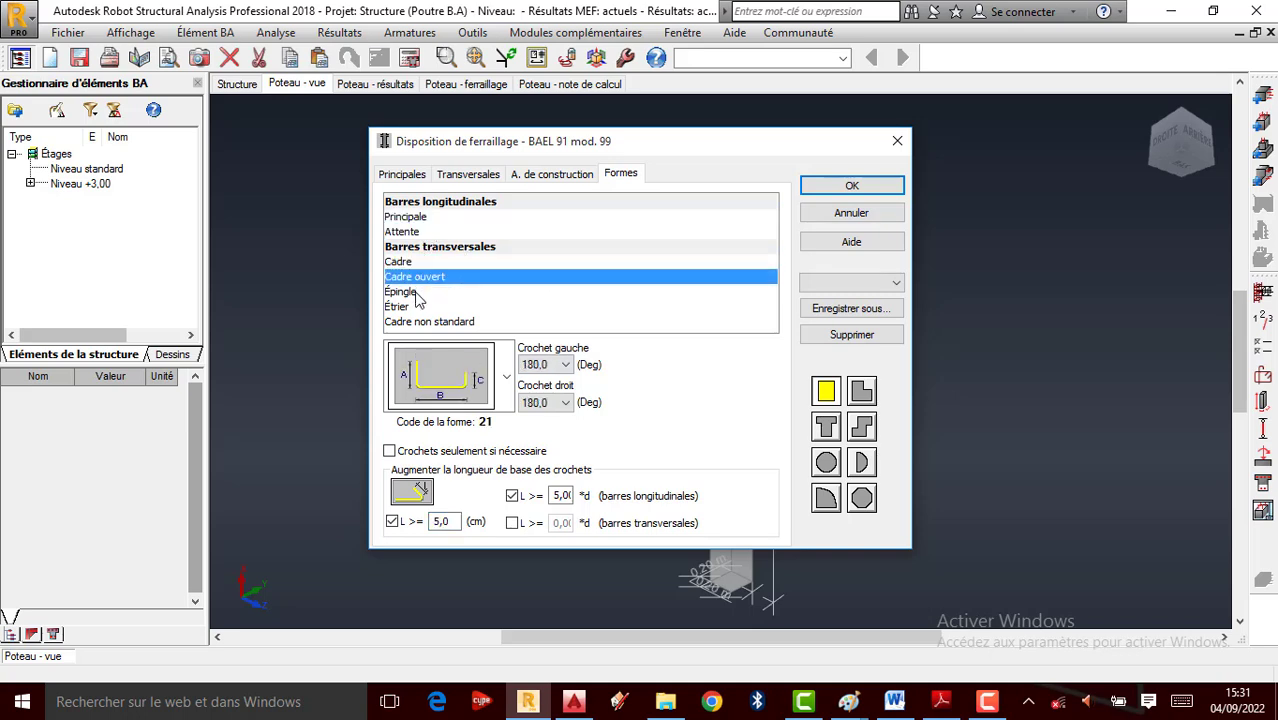
pyautogui.click(418, 293)
pyautogui.click(406, 307)
pyautogui.click(405, 322)
pyautogui.click(844, 190)
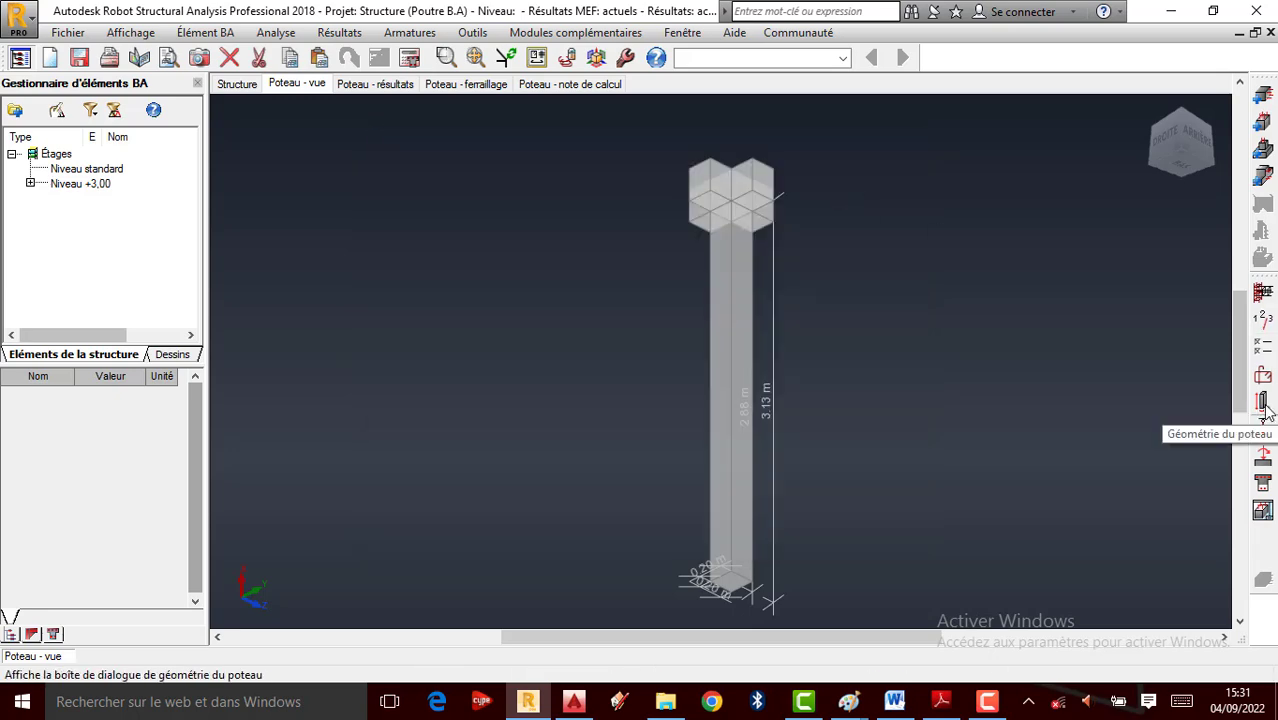
# Assign the braced k = 0,70 buckling scheme in both Y and Z directions and apply
pyautogui.click(1262, 424)
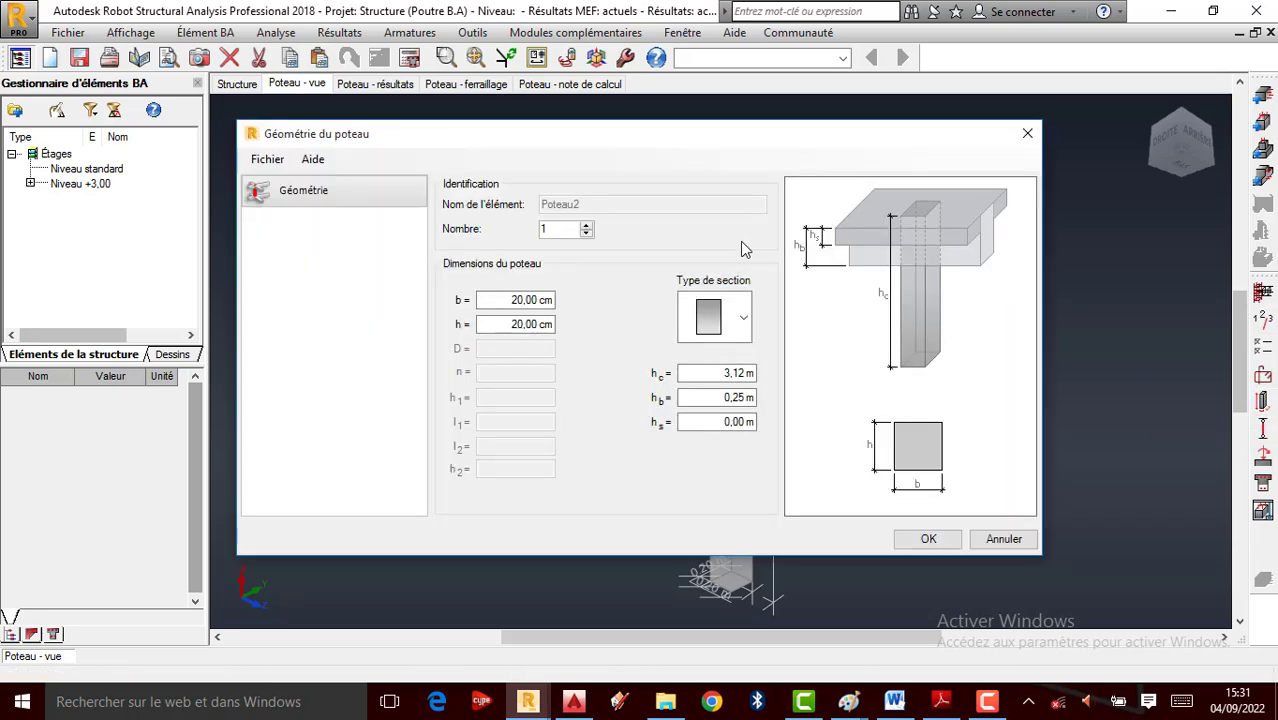
pyautogui.click(1027, 133)
pyautogui.click(1262, 400)
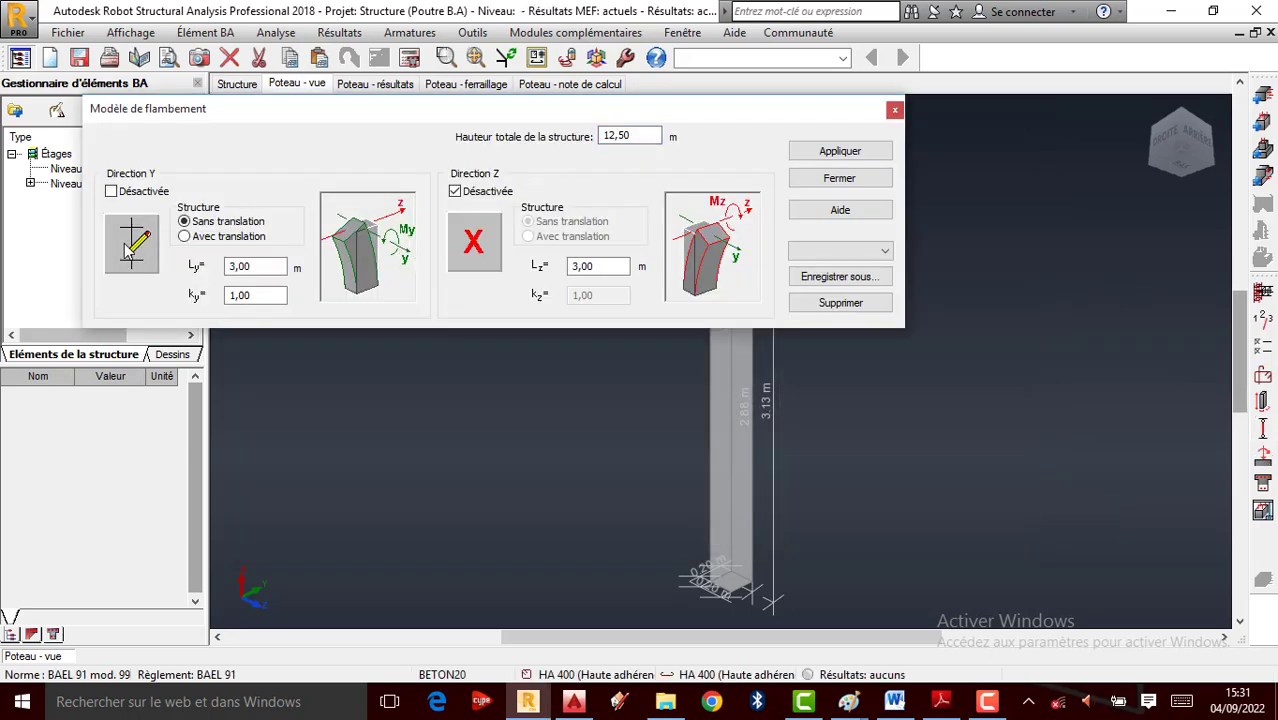
pyautogui.click(131, 244)
pyautogui.click(471, 200)
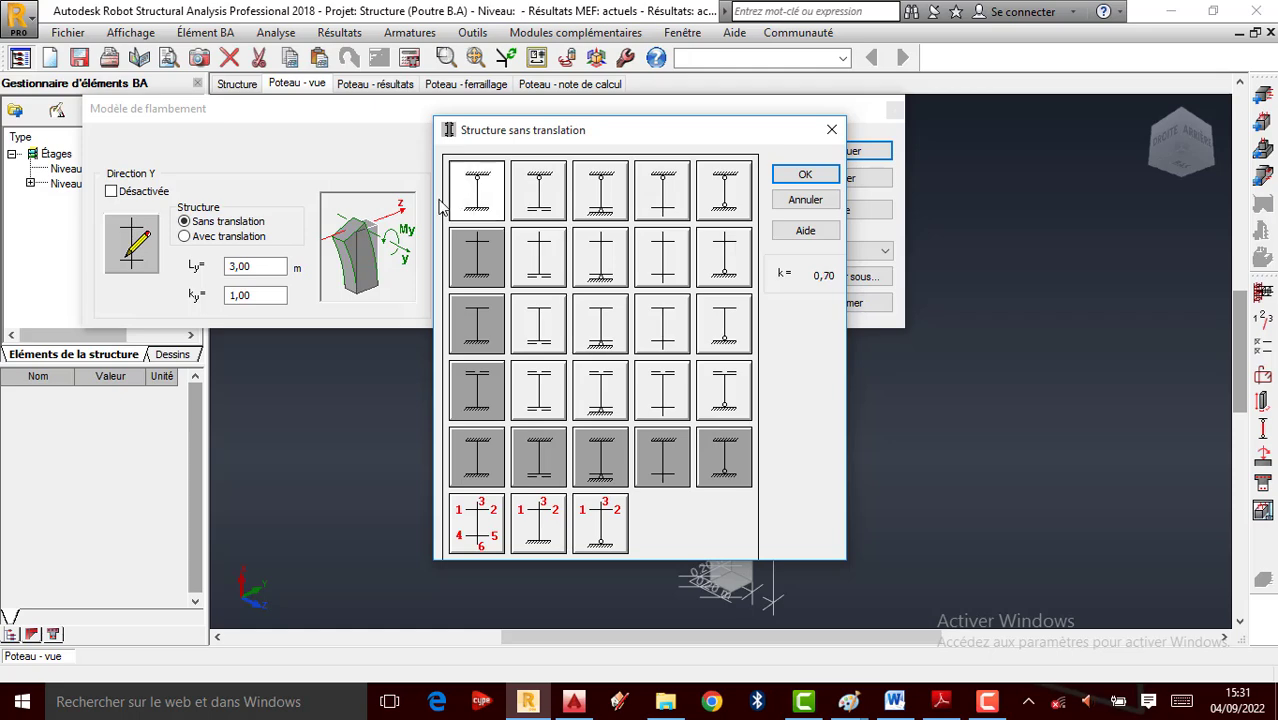
pyautogui.click(805, 177)
pyautogui.click(473, 242)
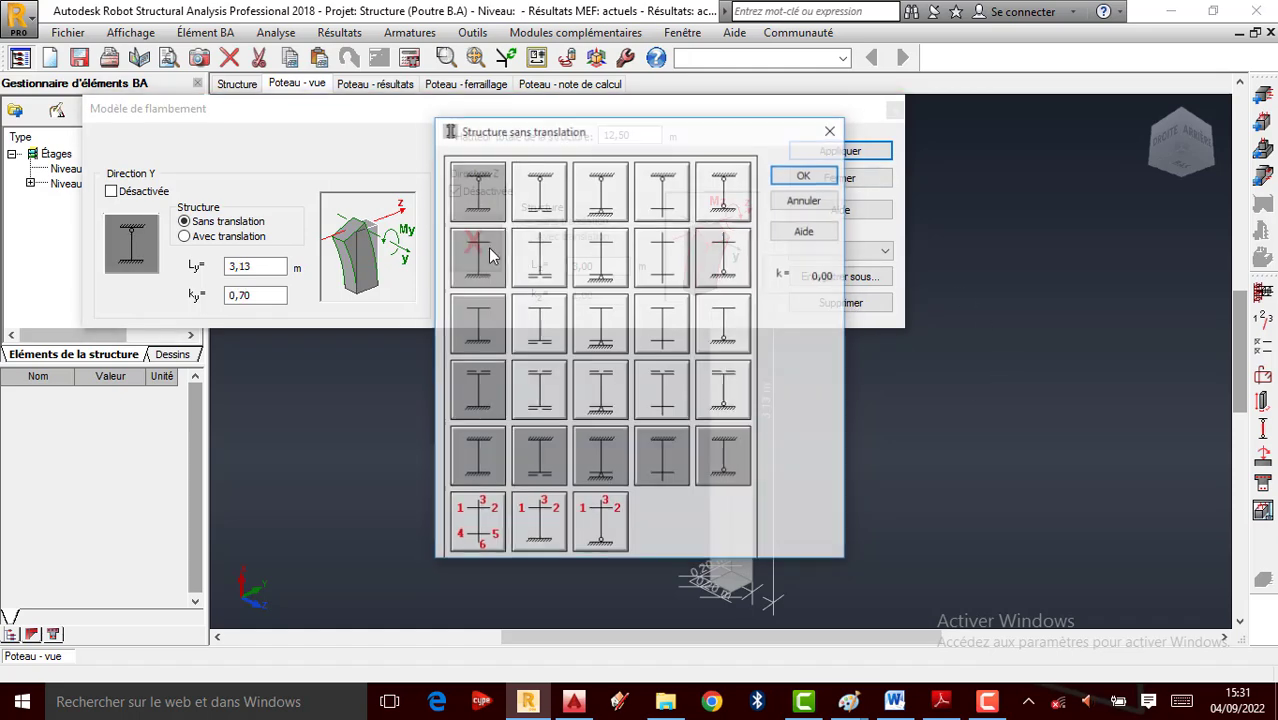
pyautogui.click(474, 200)
pyautogui.click(799, 180)
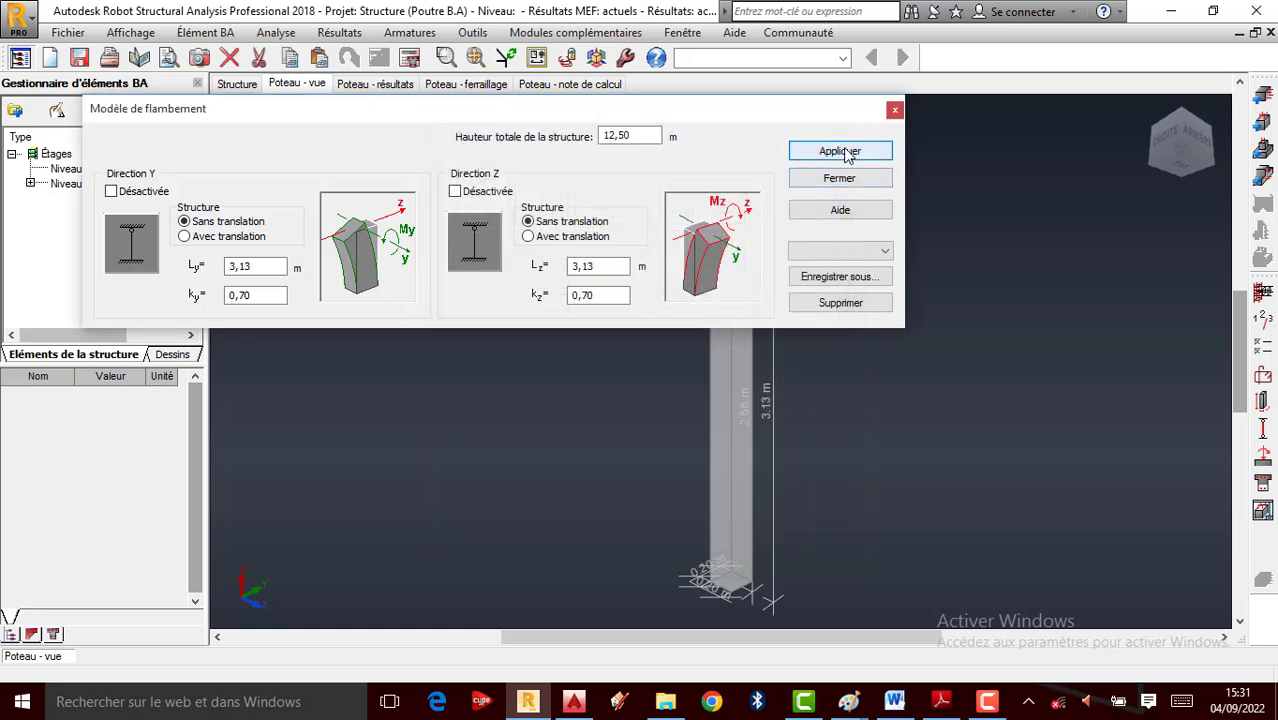
pyautogui.click(895, 109)
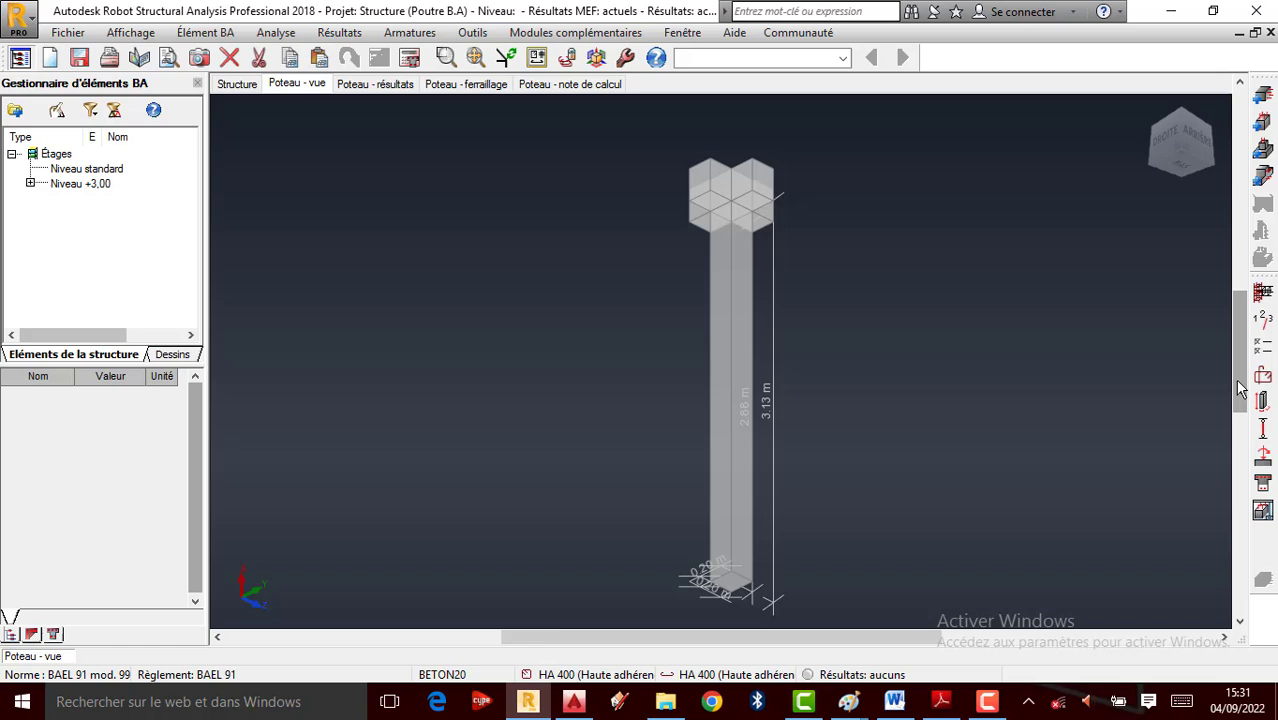
# Review the column's loads summary and the section work ratio
pyautogui.click(1263, 457)
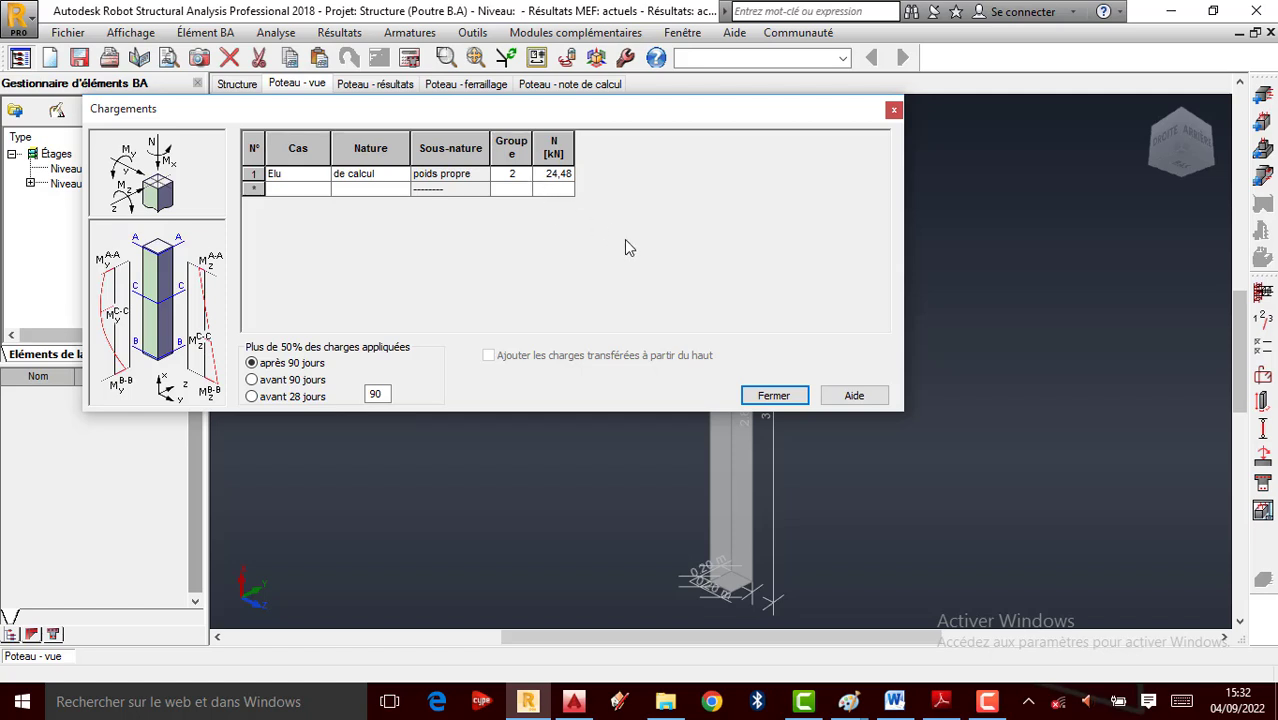
pyautogui.click(893, 109)
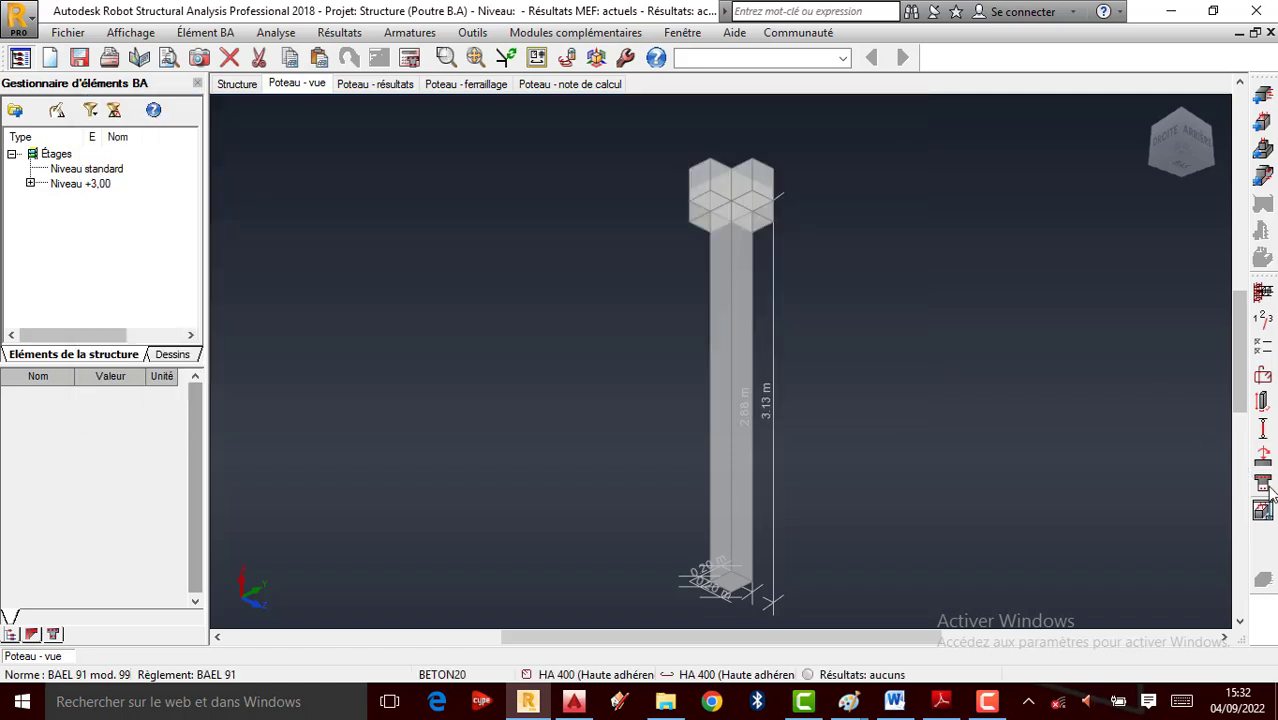
pyautogui.click(1266, 490)
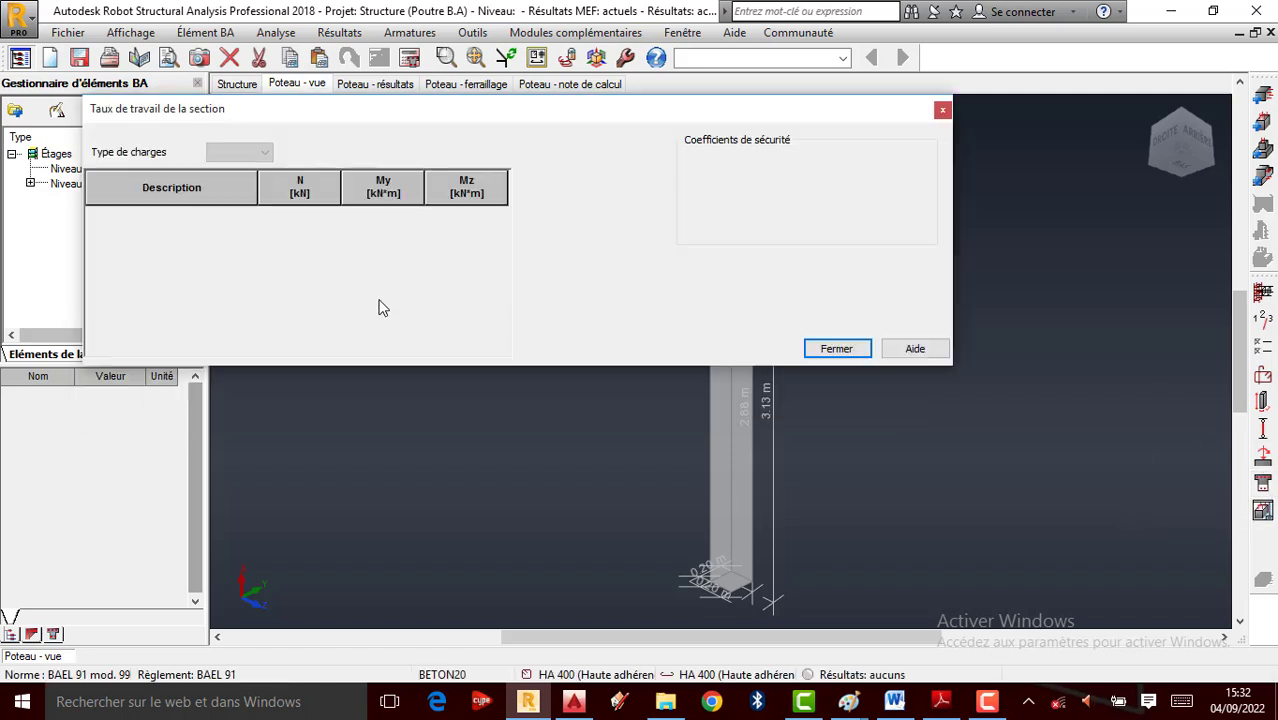
pyautogui.click(942, 110)
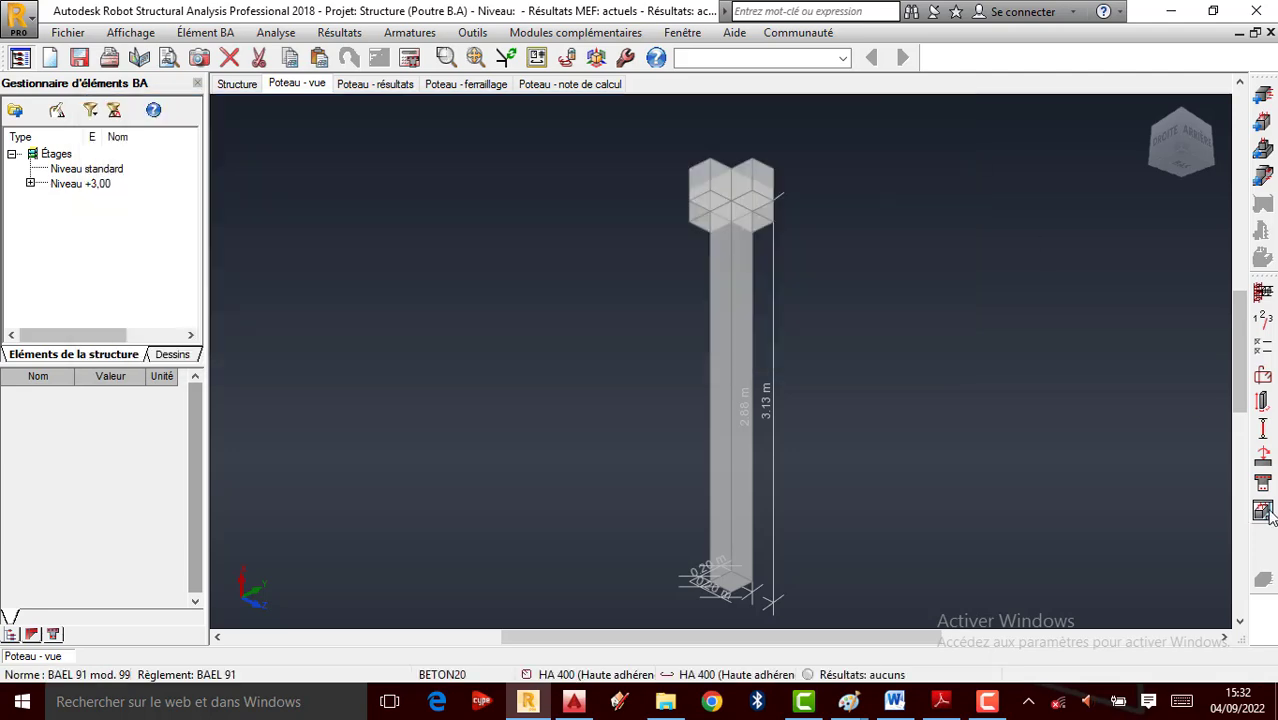
# Accept the drawing parameters and run Calculer to generate the Poteau2 reinforcement drawing
pyautogui.click(275, 32)
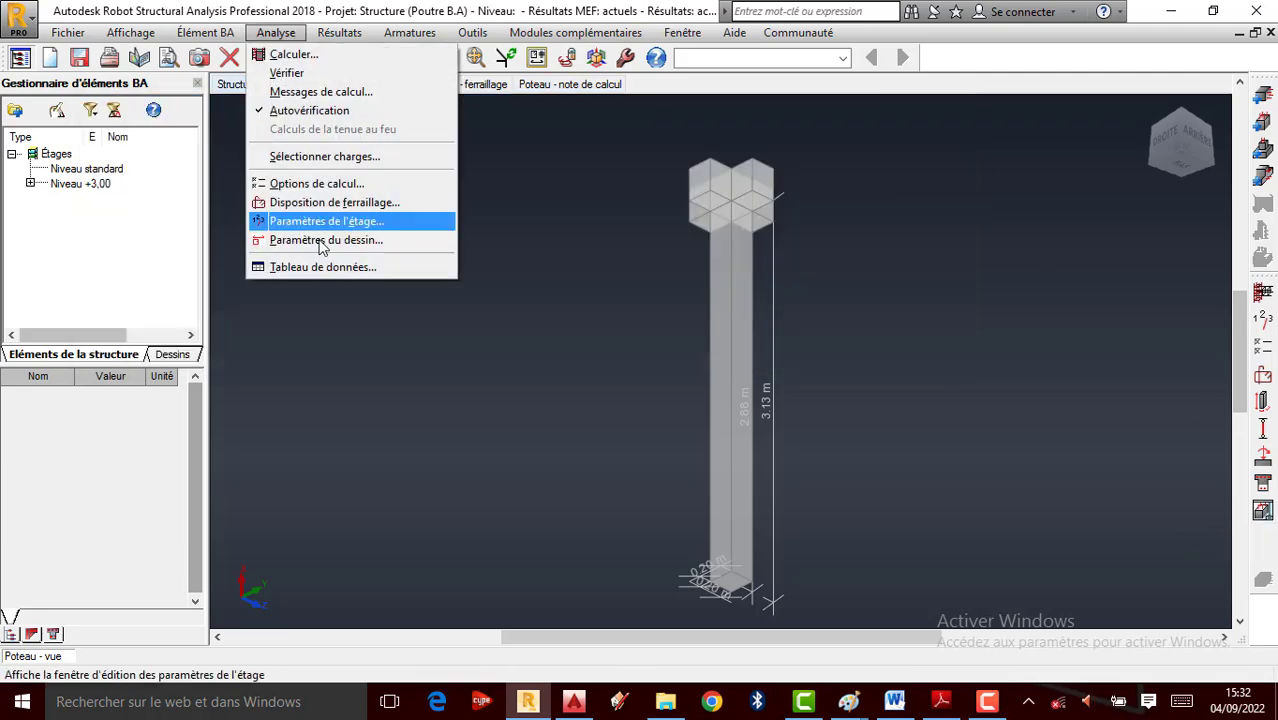
pyautogui.click(318, 242)
pyautogui.click(530, 157)
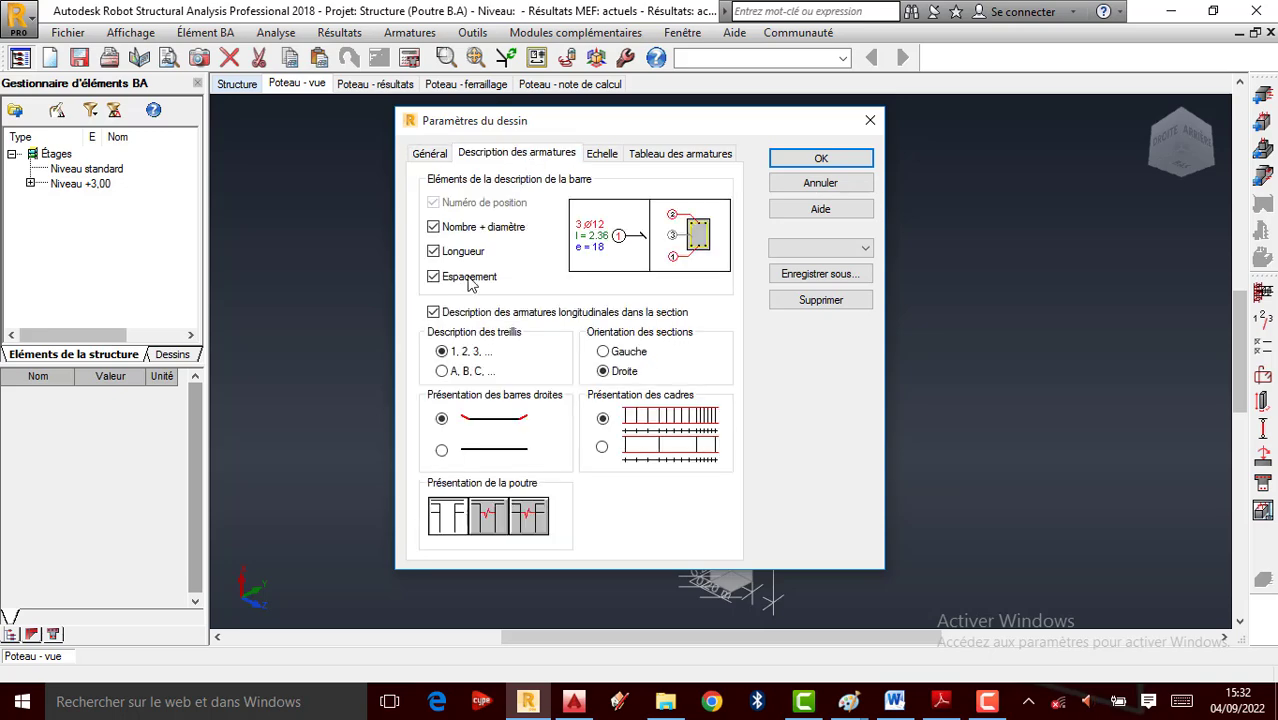
pyautogui.click(680, 155)
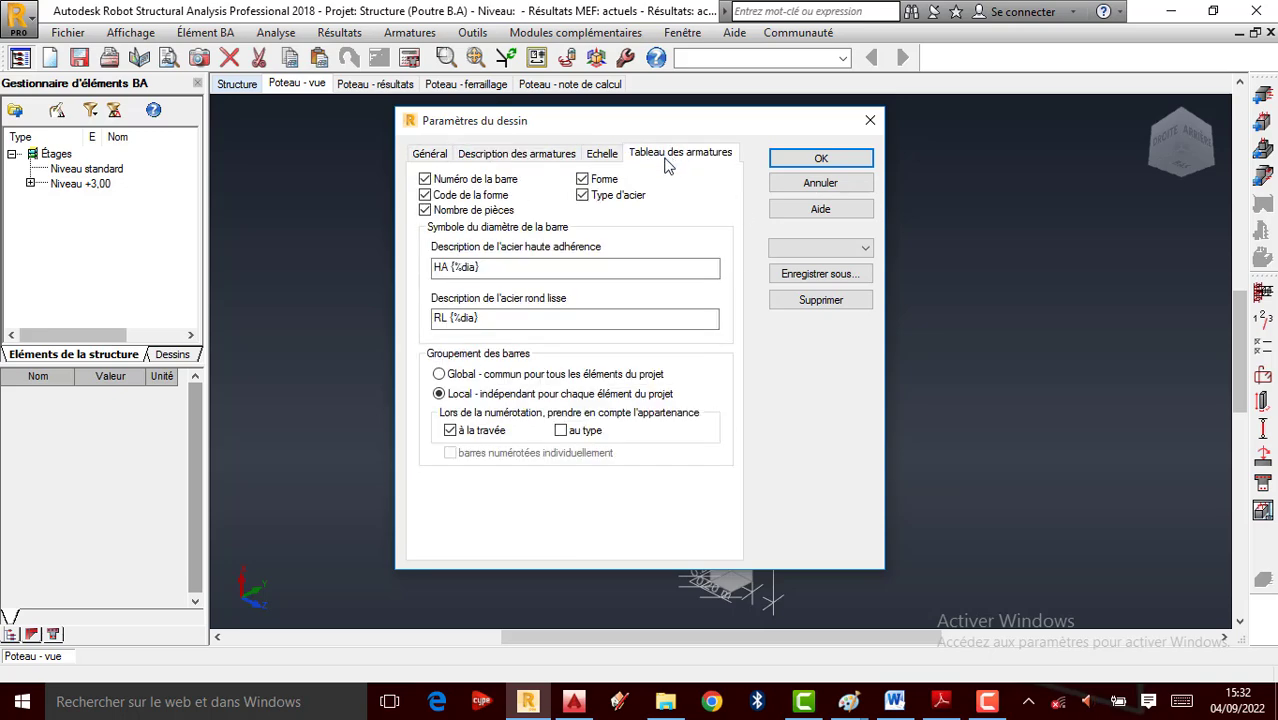
pyautogui.click(821, 160)
pyautogui.click(412, 59)
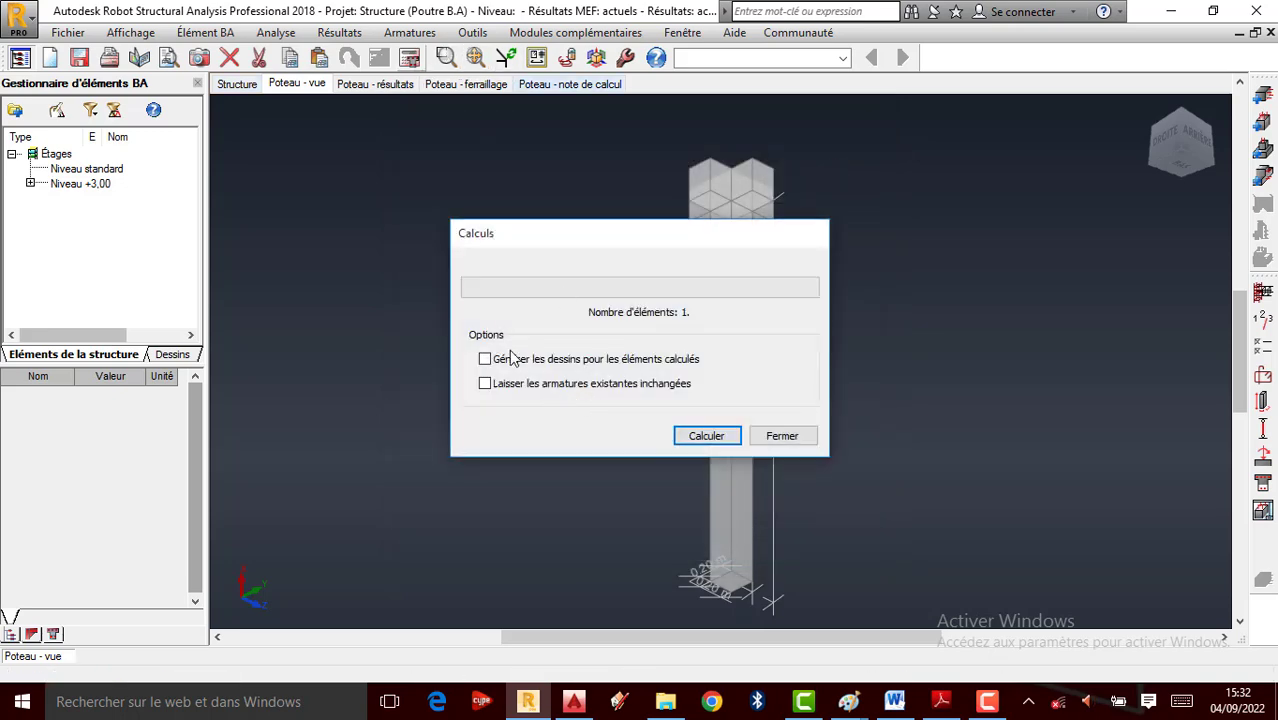
pyautogui.click(707, 437)
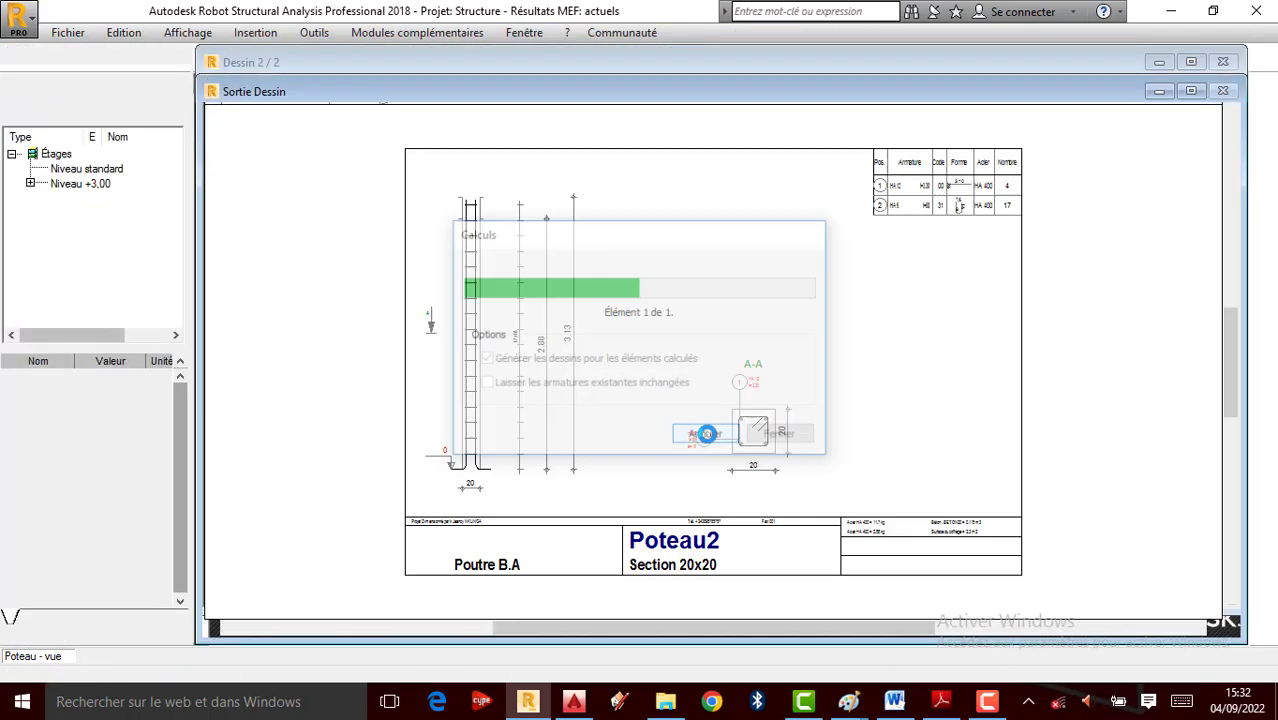
# Zoom around the Poteau2 sheet to inspect section A-A and the title block, then open Fichier
pyautogui.scroll(2, 742, 445)
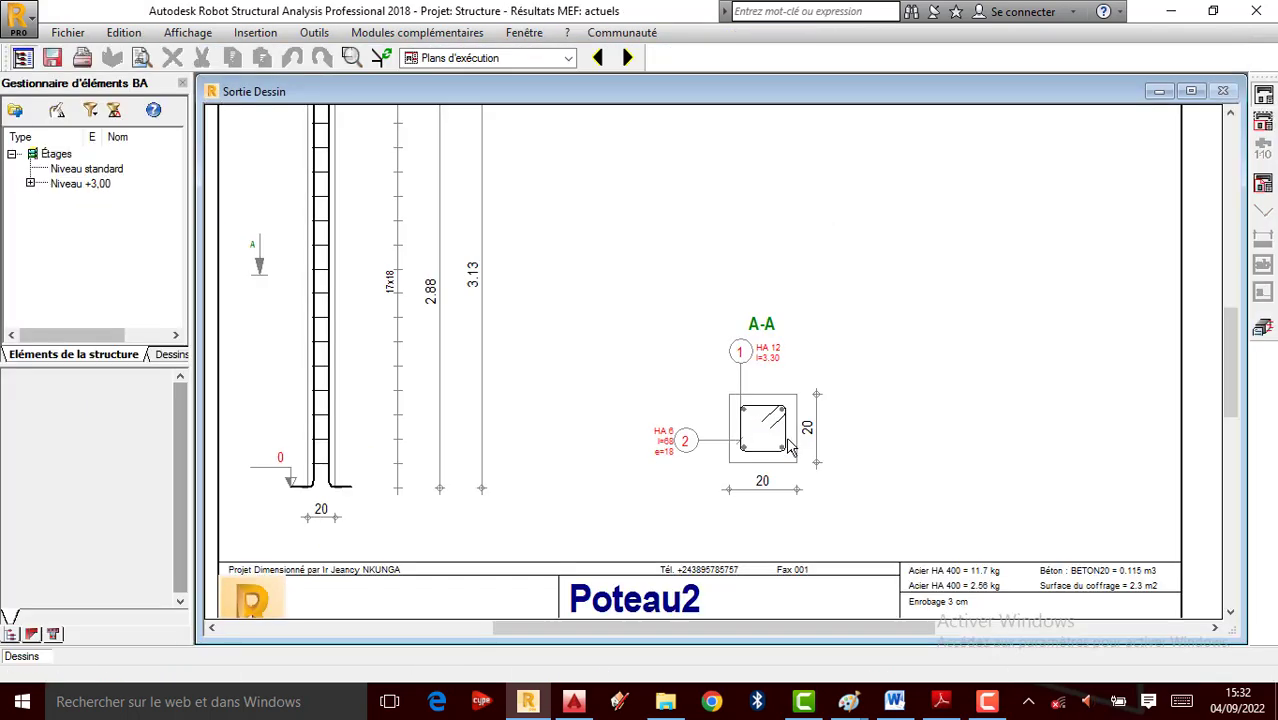
pyautogui.scroll(-1, 790, 460)
pyautogui.scroll(1, 770, 452)
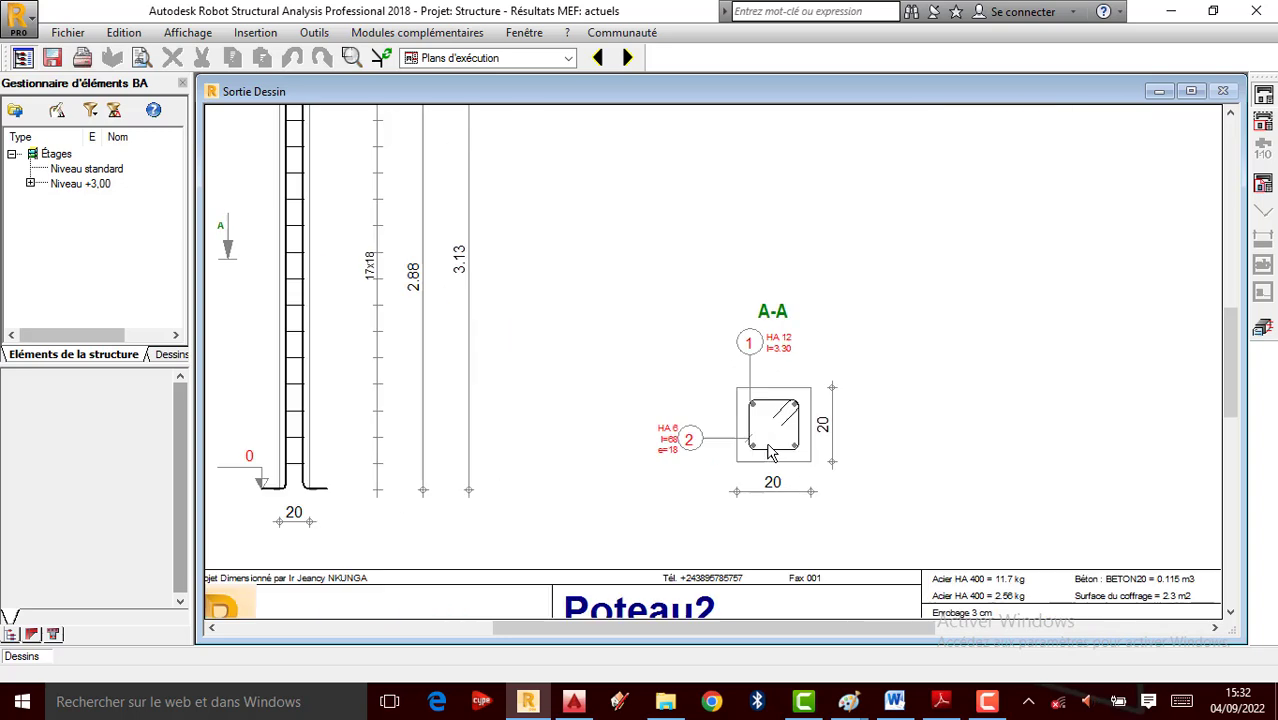
pyautogui.scroll(-1, 815, 440)
pyautogui.scroll(2, 408, 460)
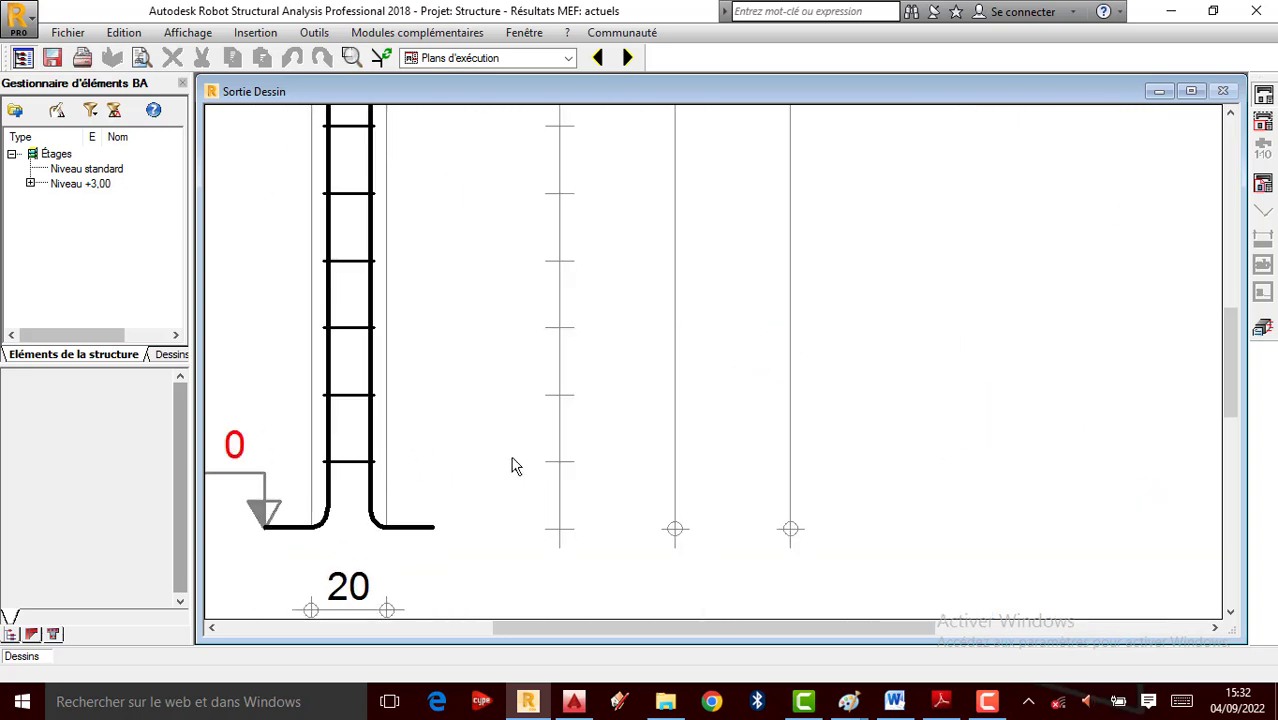
pyautogui.scroll(-1, 447, 429)
pyautogui.scroll(2, 422, 476)
pyautogui.scroll(-1, 457, 445)
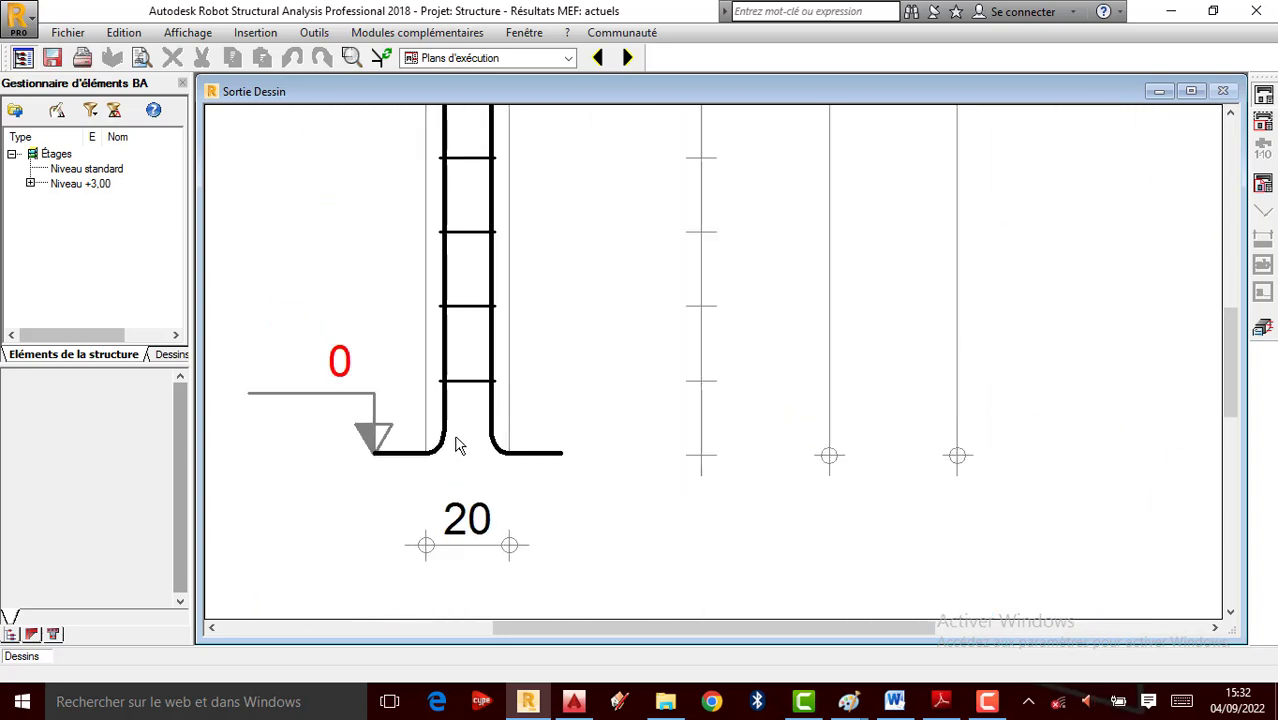
pyautogui.scroll(-2, 522, 453)
pyautogui.scroll(2, 830, 395)
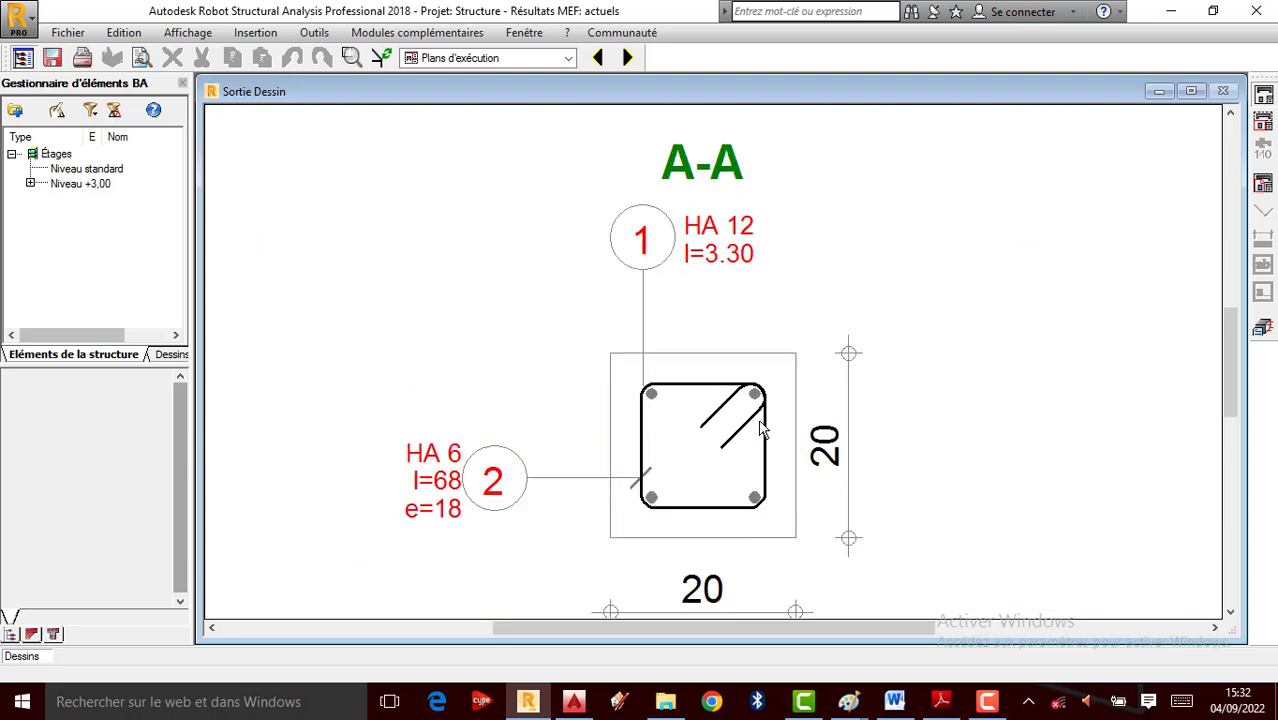
pyautogui.scroll(-2, 722, 482)
pyautogui.scroll(1, 679, 450)
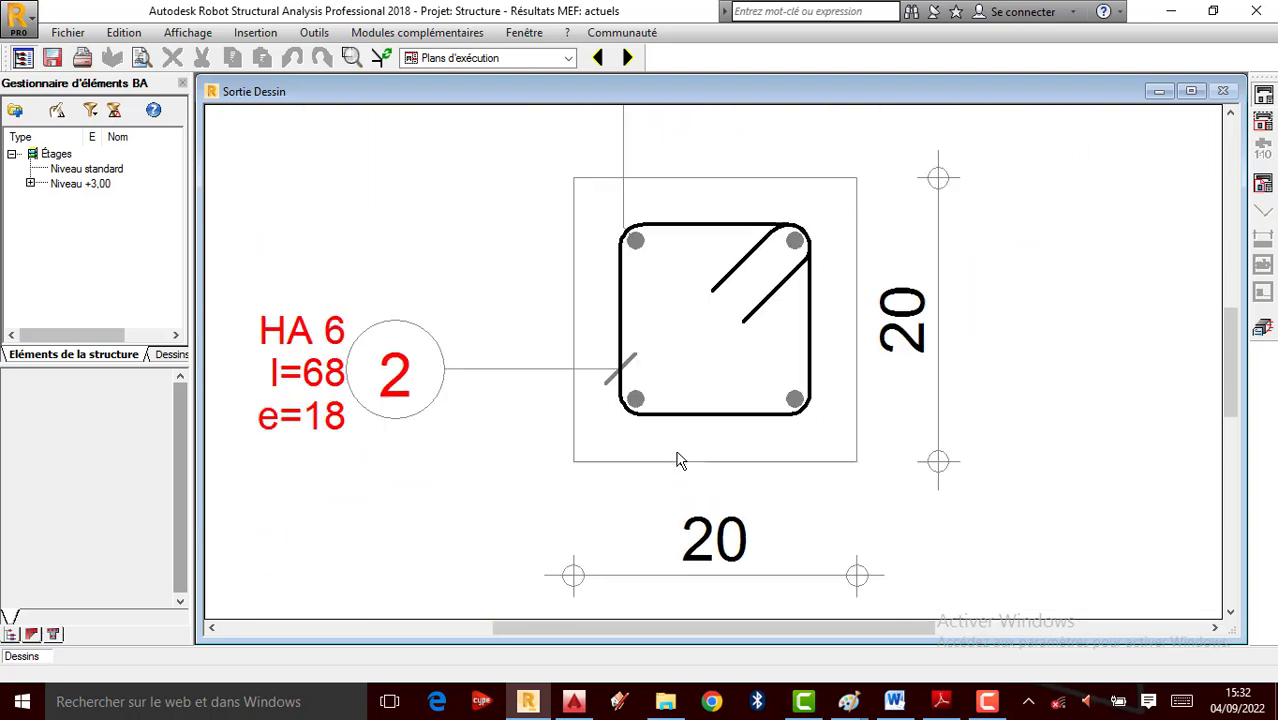
pyautogui.scroll(-1, 676, 457)
pyautogui.scroll(1, 736, 371)
pyautogui.scroll(1, 736, 371)
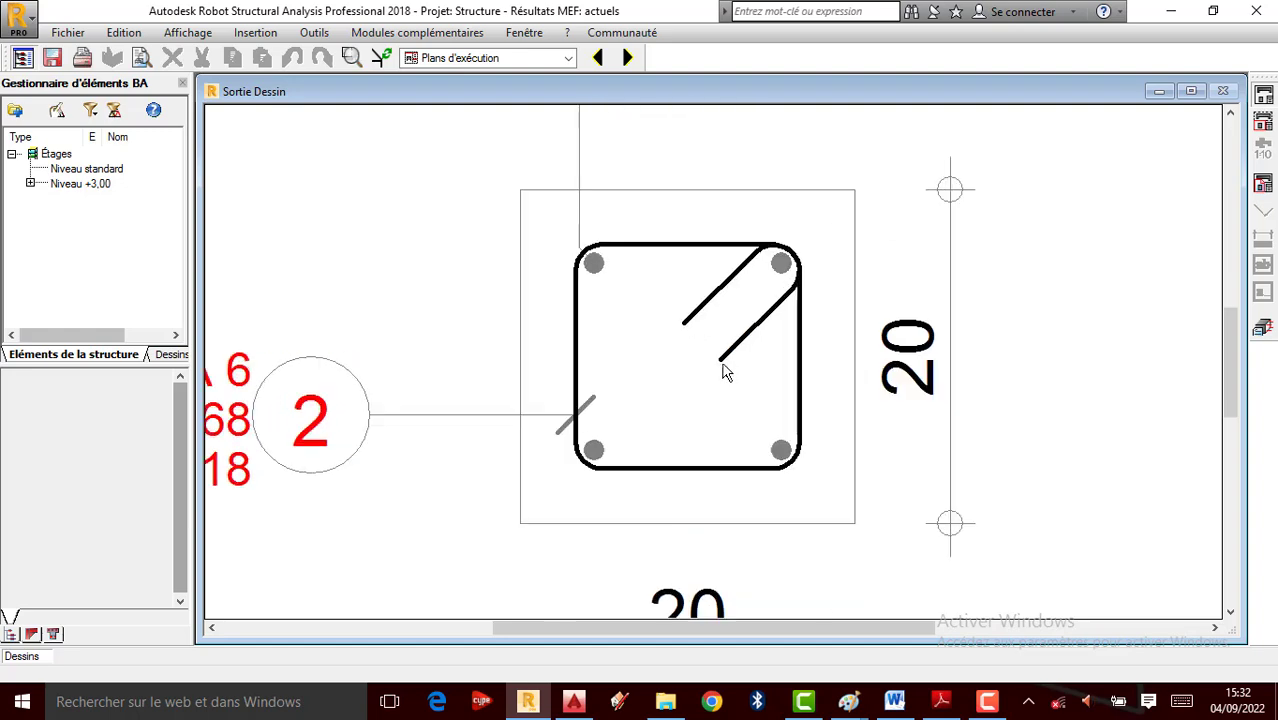
pyautogui.scroll(-1, 727, 365)
pyautogui.scroll(-1, 697, 484)
pyautogui.scroll(1, 693, 485)
pyautogui.scroll(-1, 694, 460)
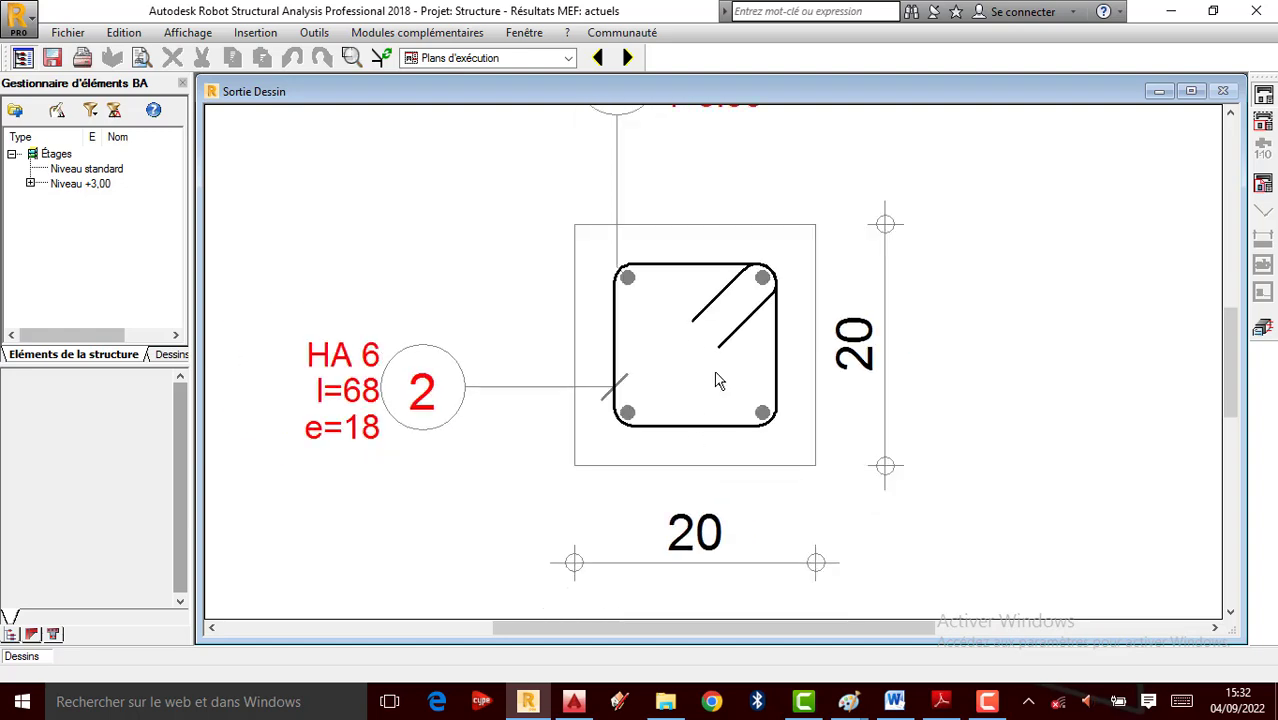
pyautogui.scroll(1, 718, 385)
pyautogui.scroll(-1, 718, 388)
pyautogui.scroll(1, 760, 400)
pyautogui.scroll(-1, 736, 400)
pyautogui.scroll(1, 736, 404)
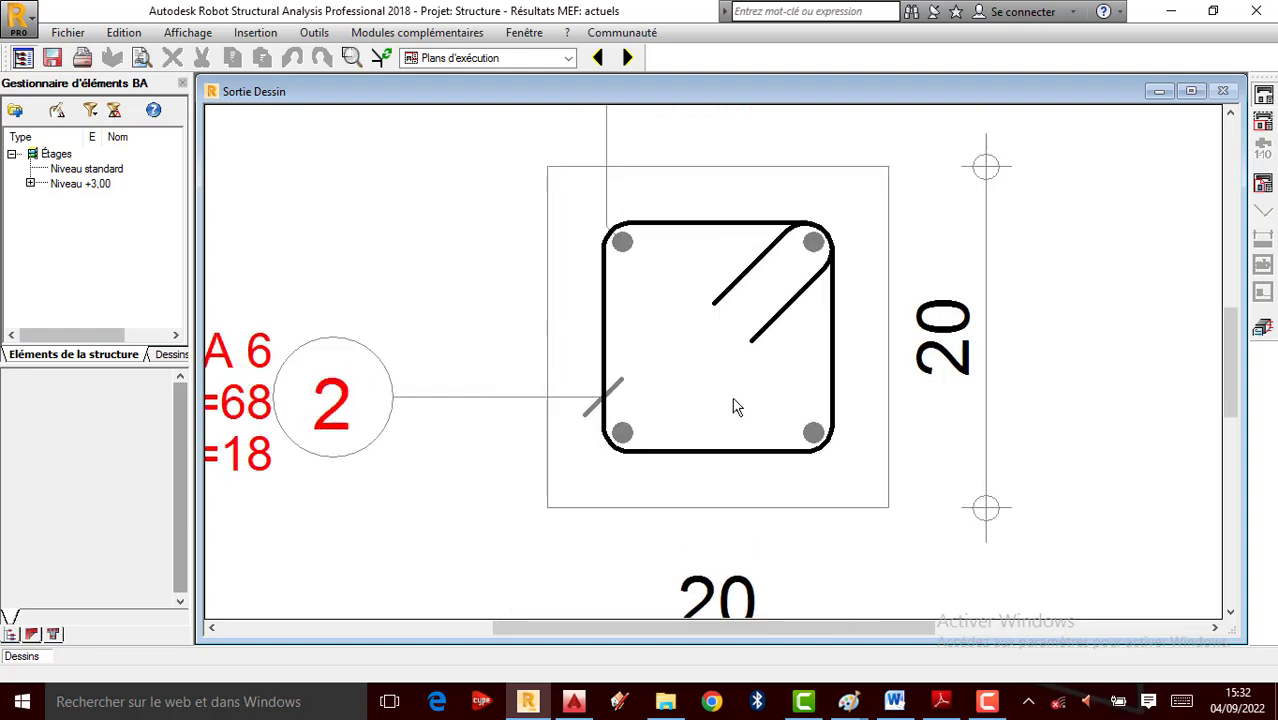
pyautogui.scroll(-1, 742, 400)
pyautogui.scroll(-1, 740, 400)
pyautogui.scroll(2, 719, 423)
pyautogui.scroll(-3, 776, 325)
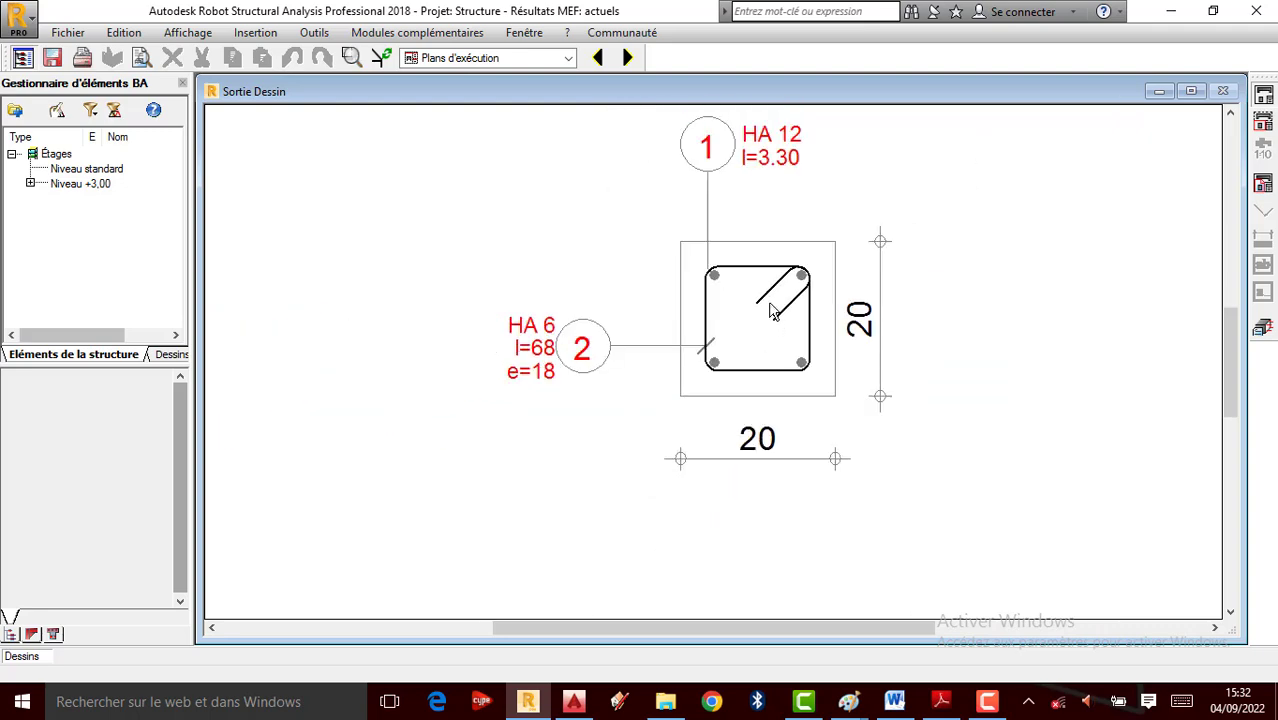
pyautogui.scroll(1, 769, 308)
pyautogui.scroll(-2, 795, 315)
pyautogui.scroll(-3, 795, 315)
pyautogui.scroll(3, 662, 414)
pyautogui.scroll(-1, 517, 394)
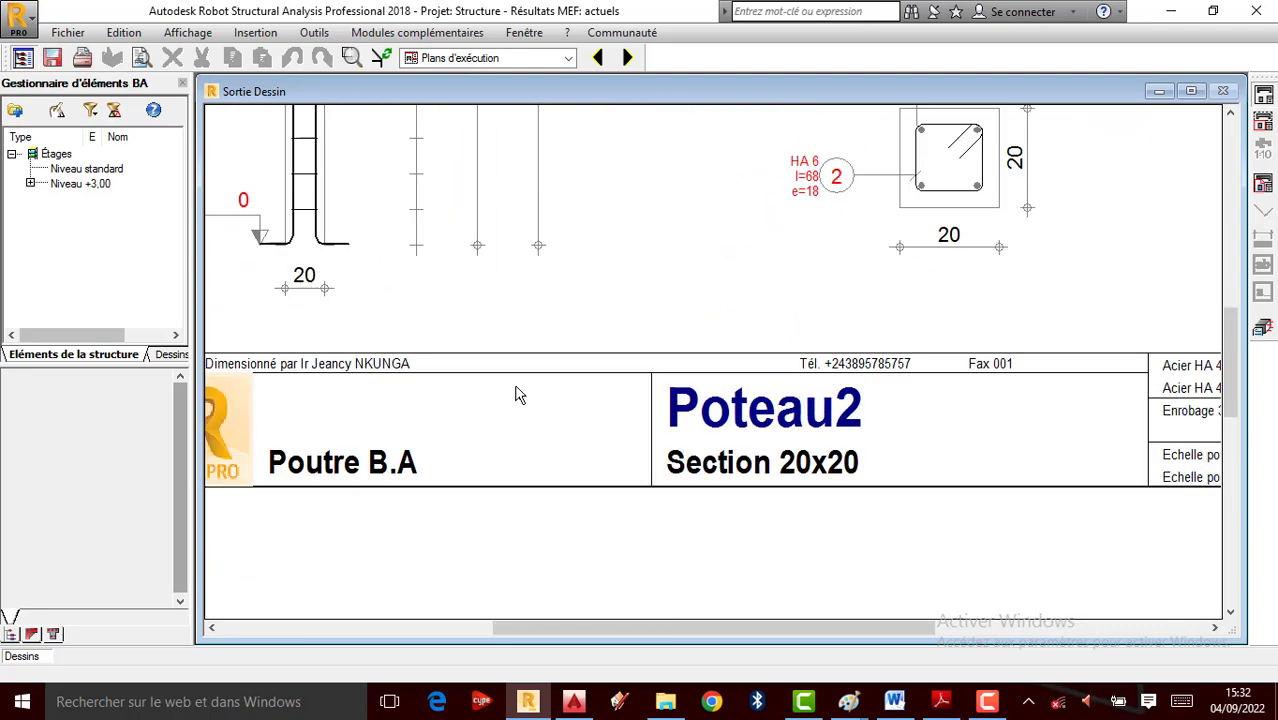
pyautogui.scroll(-2, 724, 410)
pyautogui.scroll(3, 385, 388)
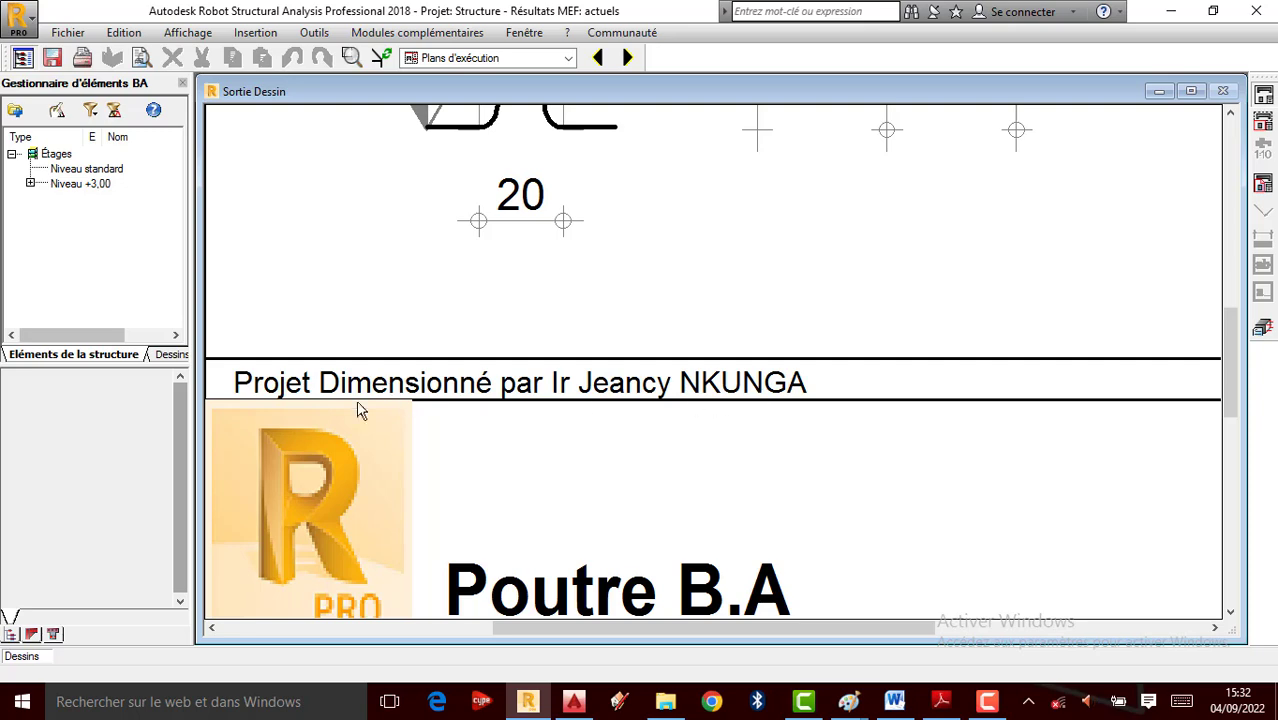
pyautogui.scroll(-3, 660, 392)
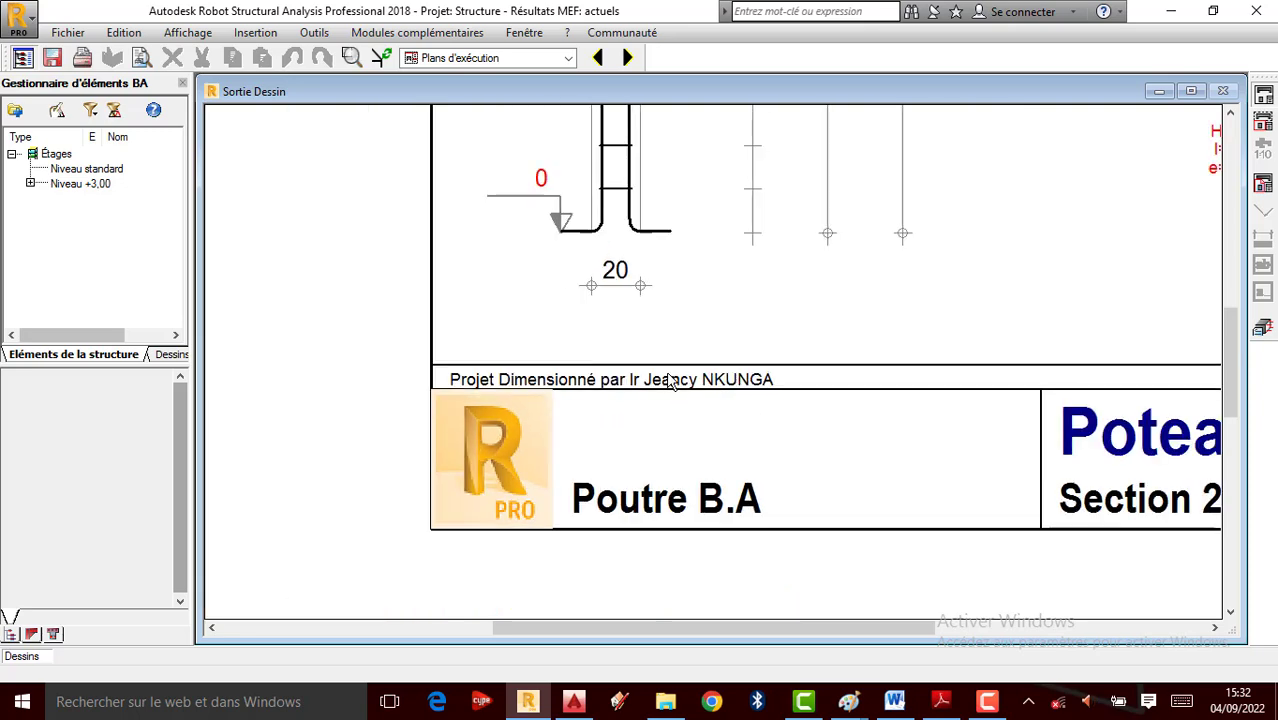
pyautogui.click(68, 32)
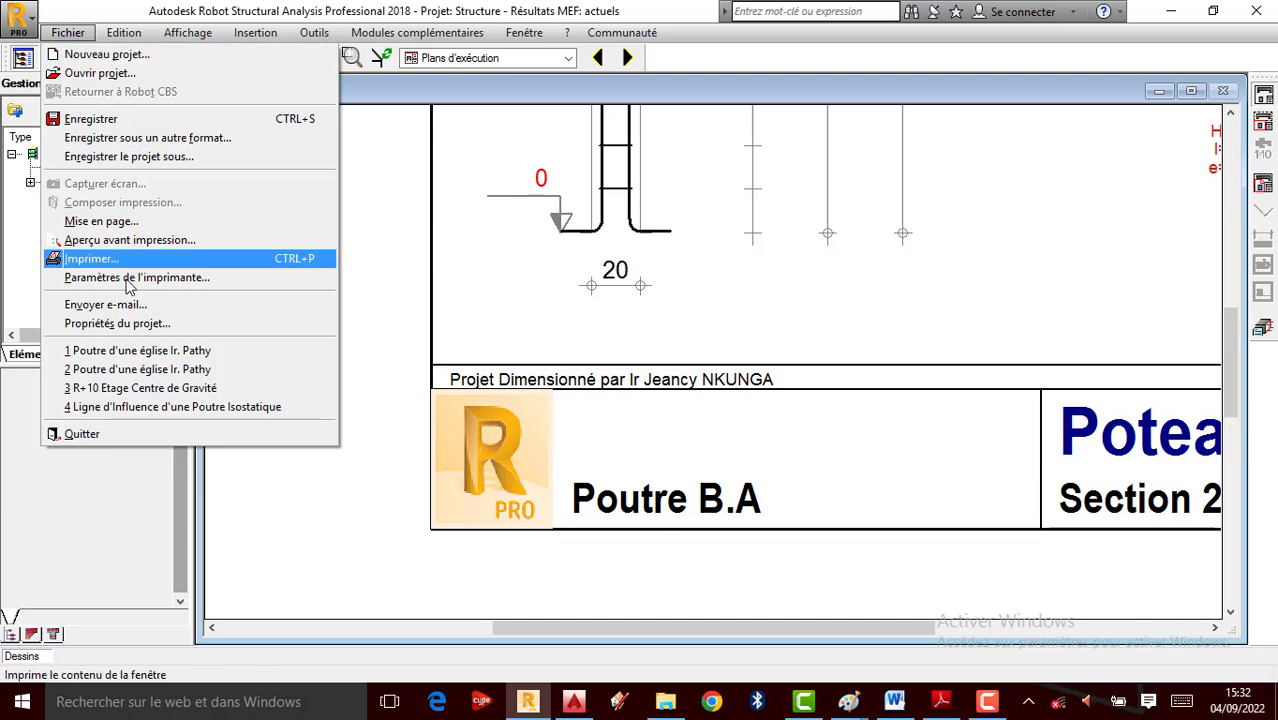
# Rename the project to 'Colonne B.A' in Project Properties and close the drawing window
pyautogui.click(117, 323)
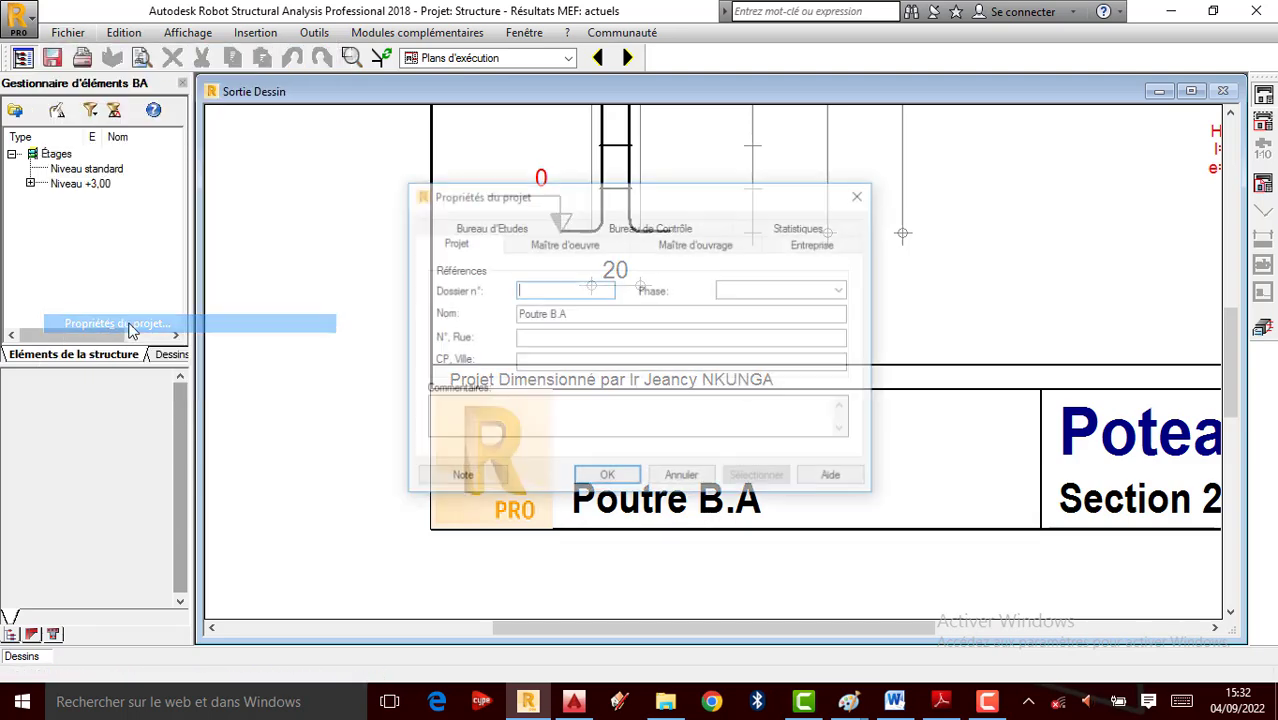
pyautogui.doubleClick(547, 314)
pyautogui.write('Colonn')
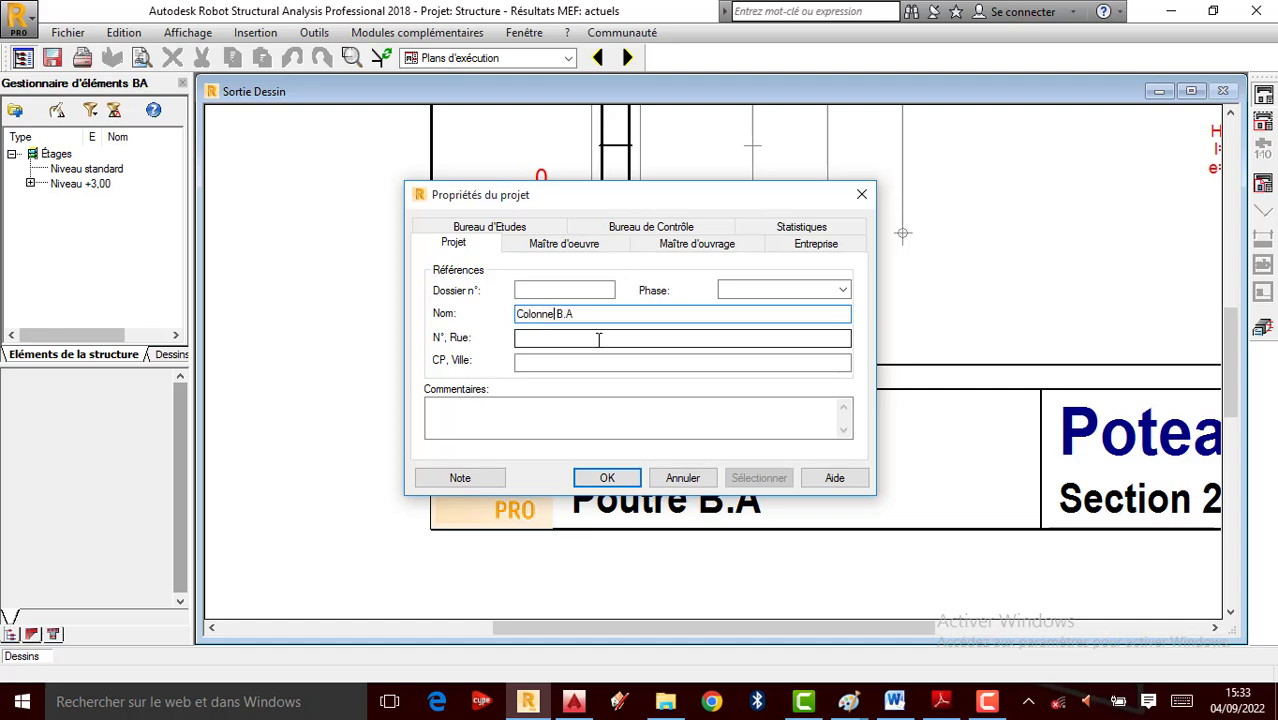
pyautogui.write('e')
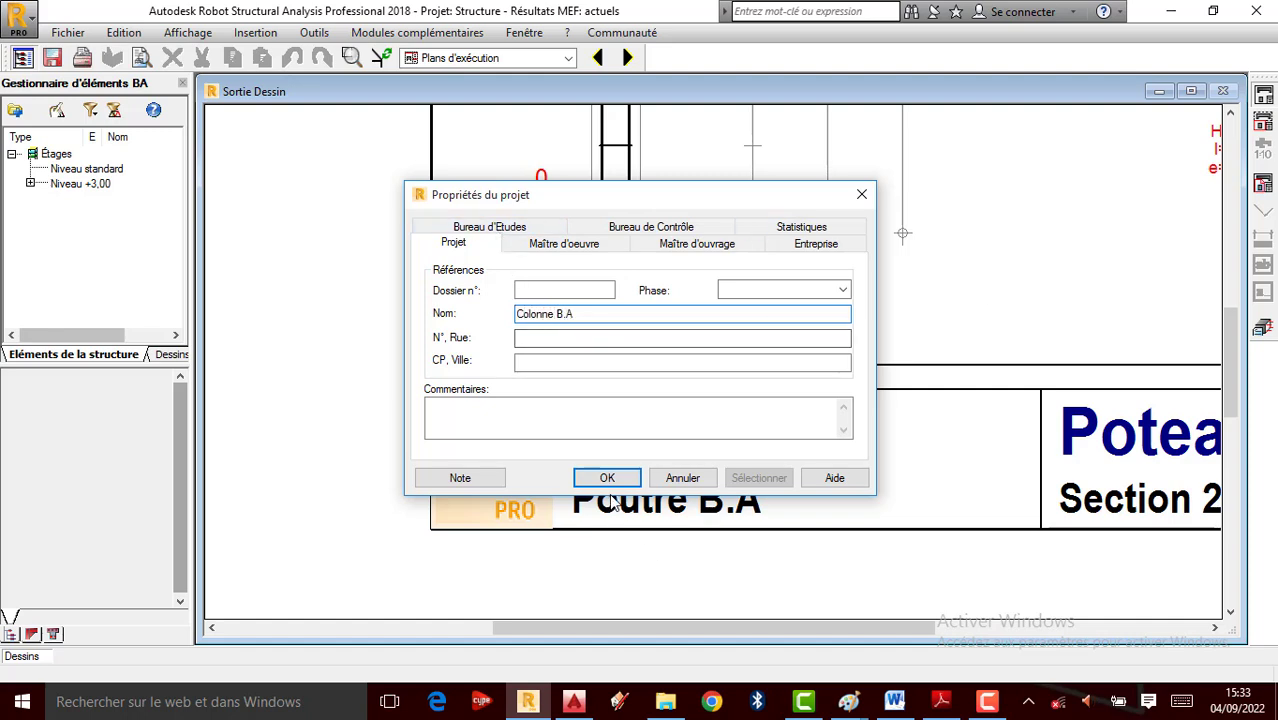
pyautogui.click(620, 480)
pyautogui.scroll(1, 707, 555)
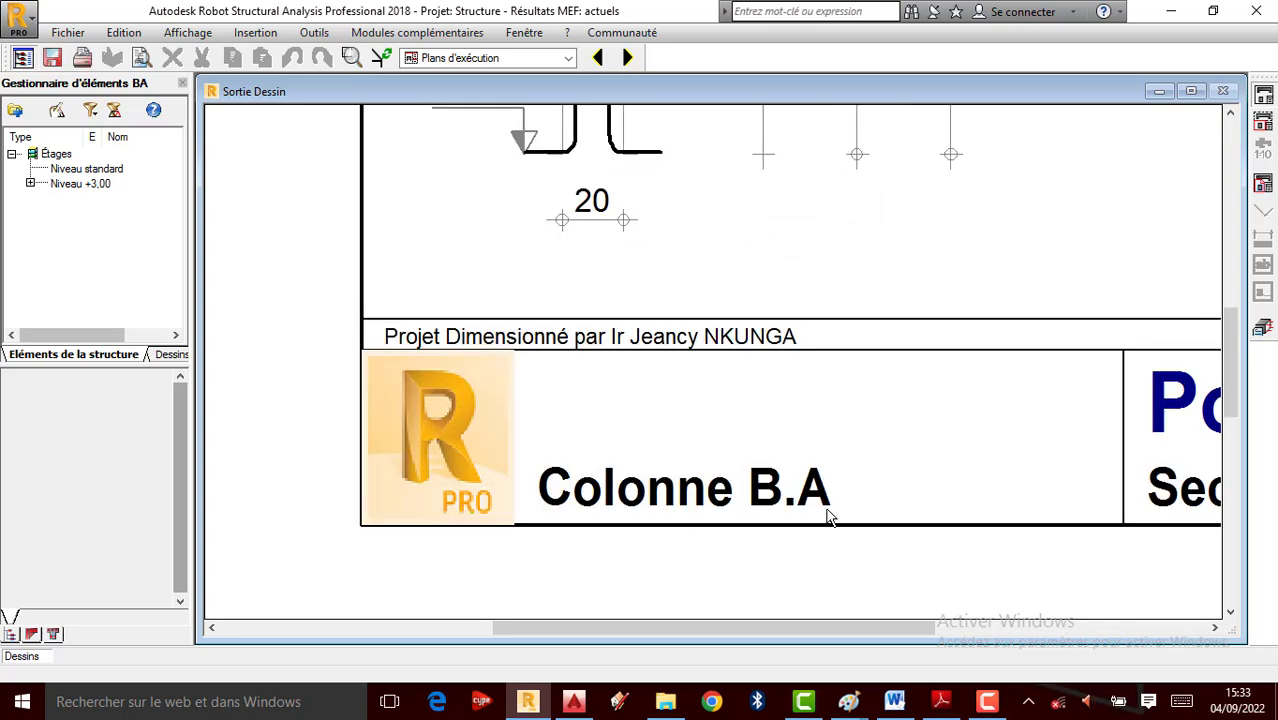
pyautogui.scroll(-3, 512, 463)
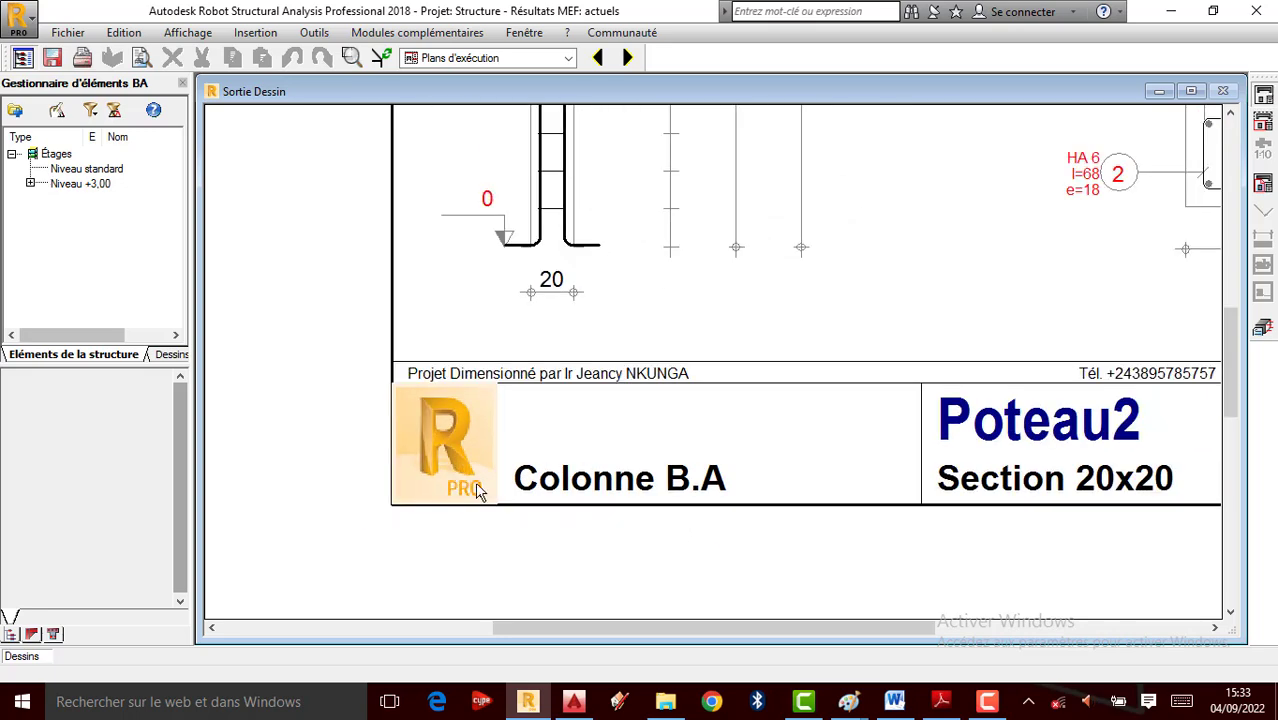
pyautogui.click(1263, 330)
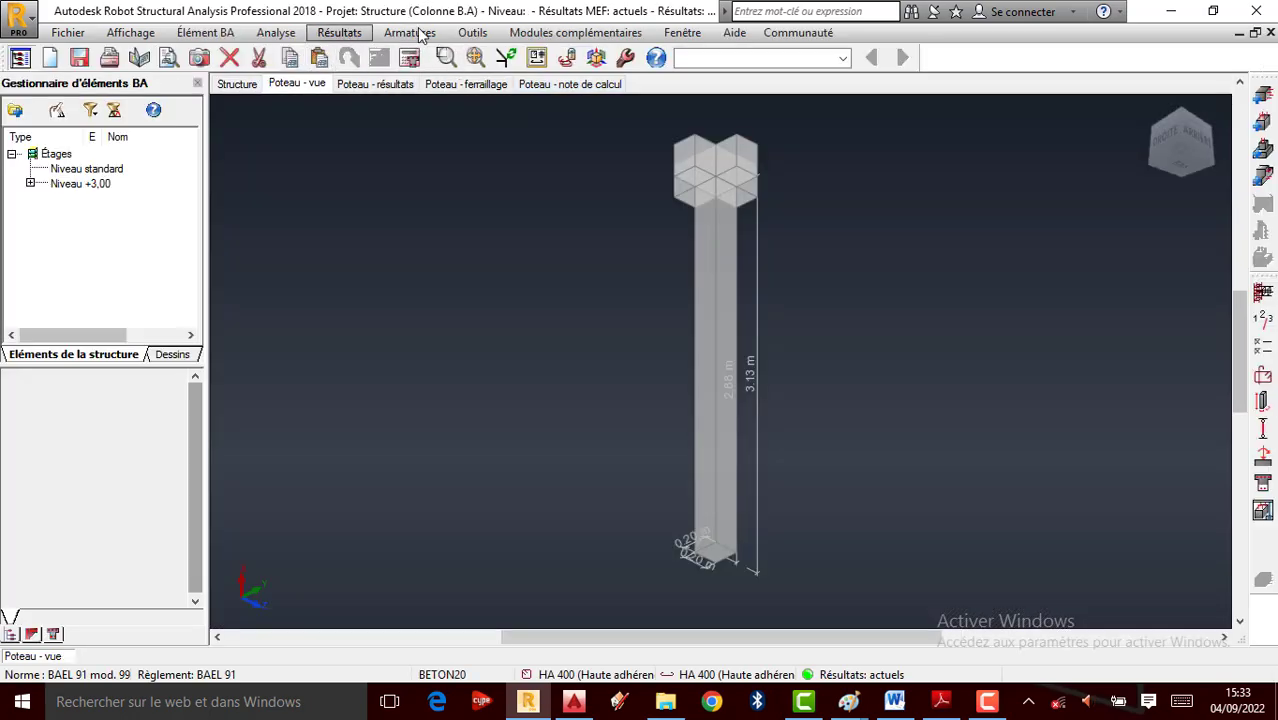
# Replace the title-block logo image with Logo AMURC.bmp from the Desktop
pyautogui.click(276, 32)
pyautogui.click(327, 240)
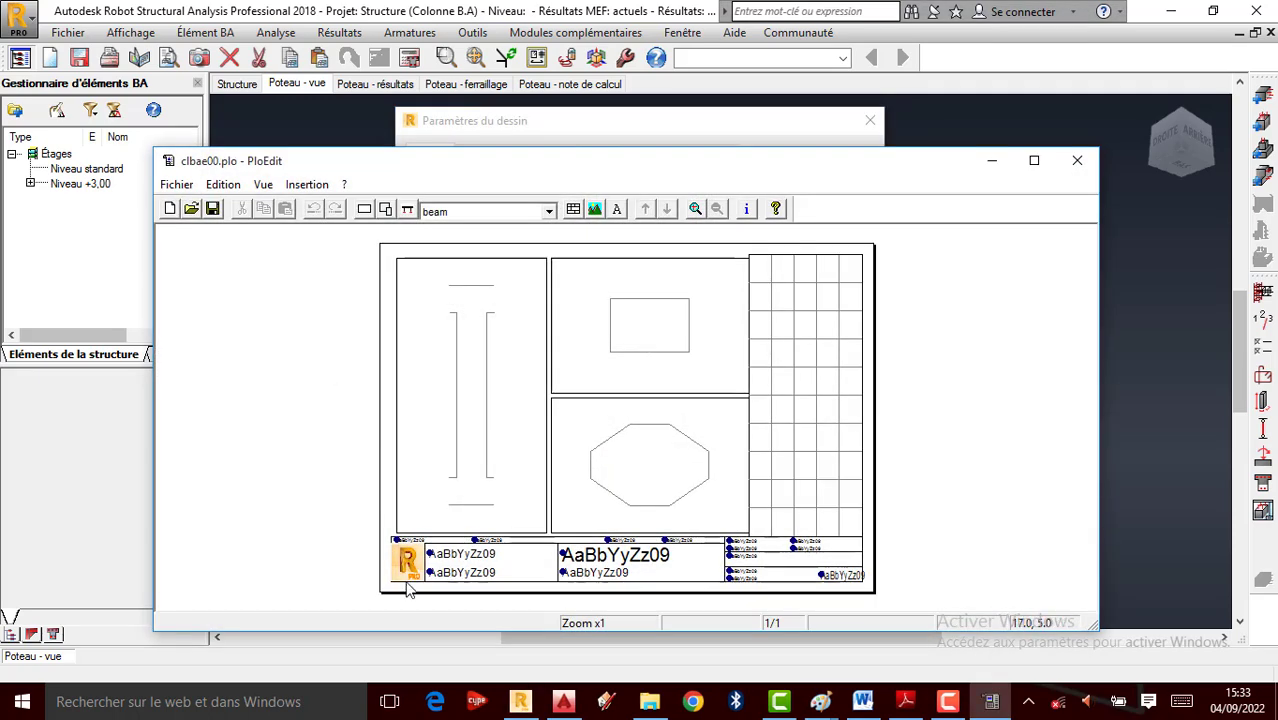
pyautogui.click(401, 558)
pyautogui.rightClick(408, 562)
pyautogui.click(455, 578)
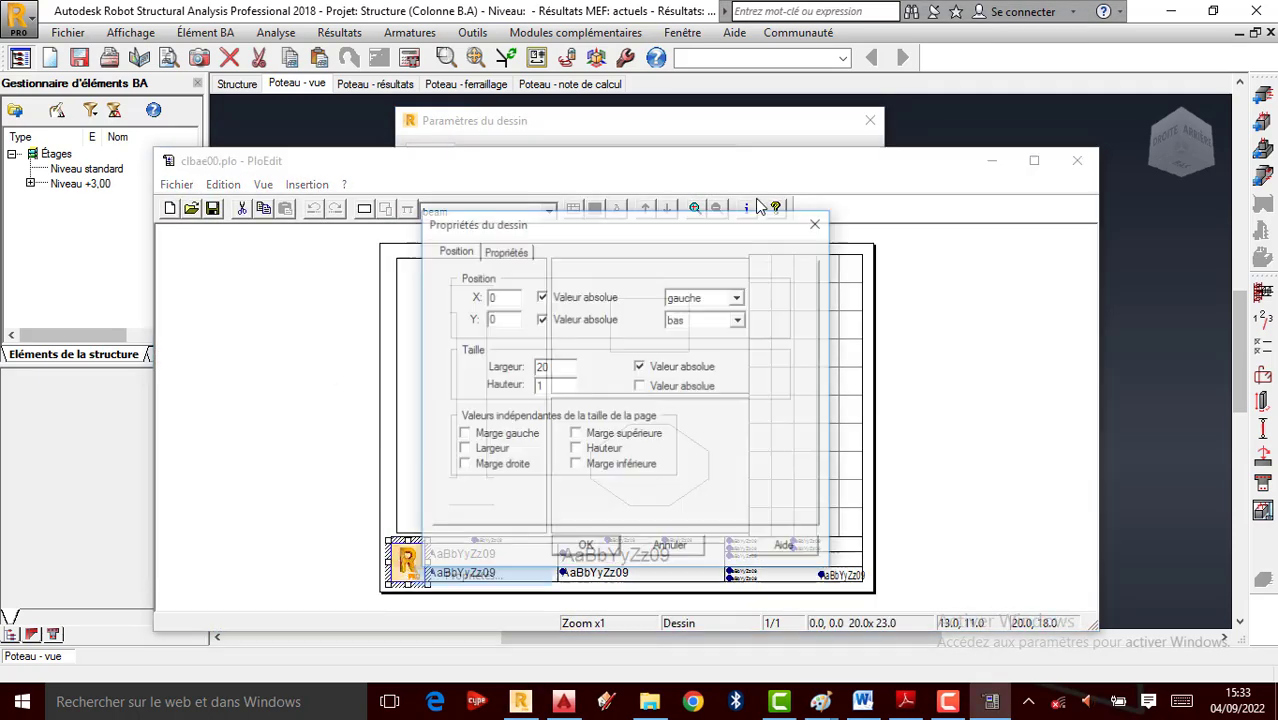
pyautogui.click(505, 250)
pyautogui.click(668, 321)
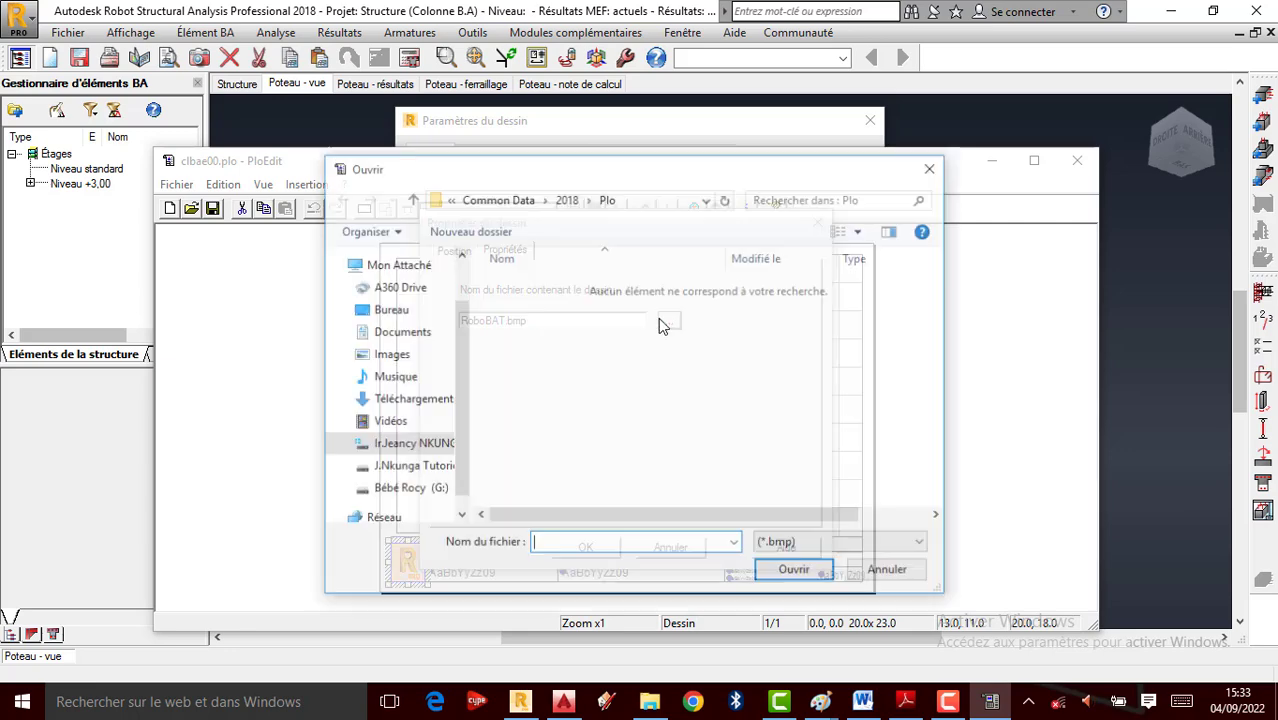
pyautogui.click(389, 309)
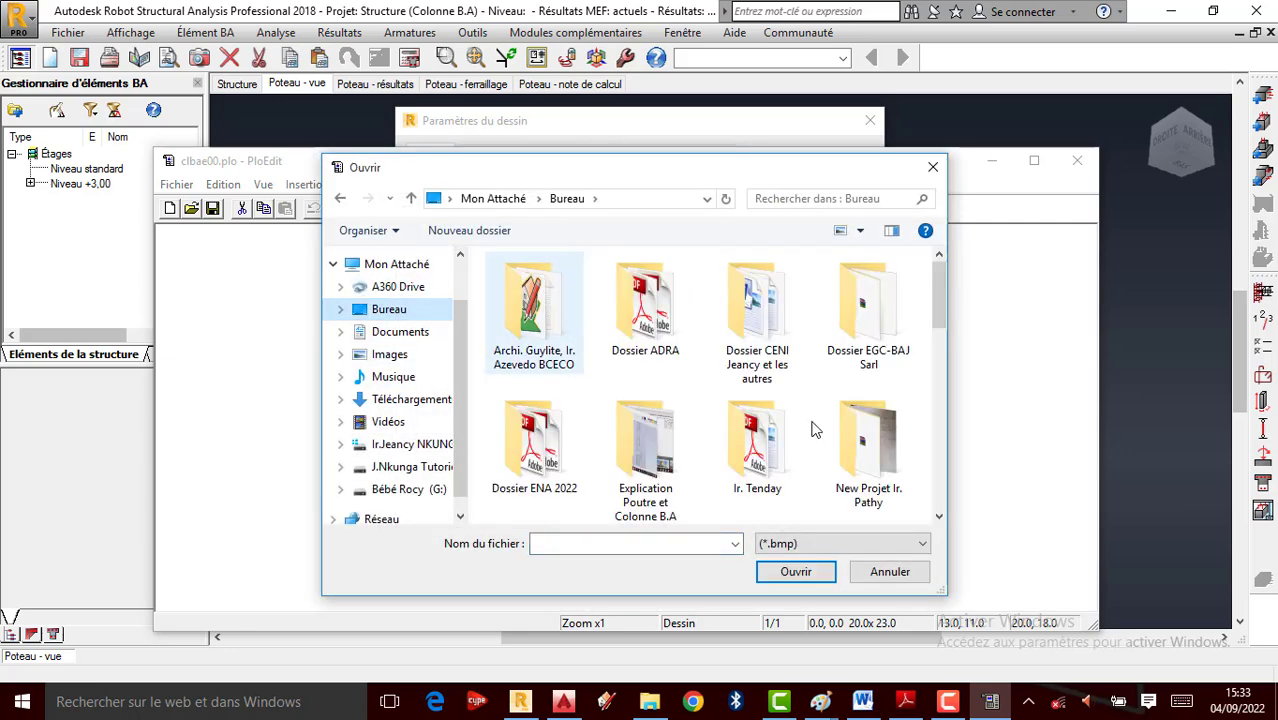
pyautogui.scroll(-5, 820, 440)
pyautogui.click(765, 480)
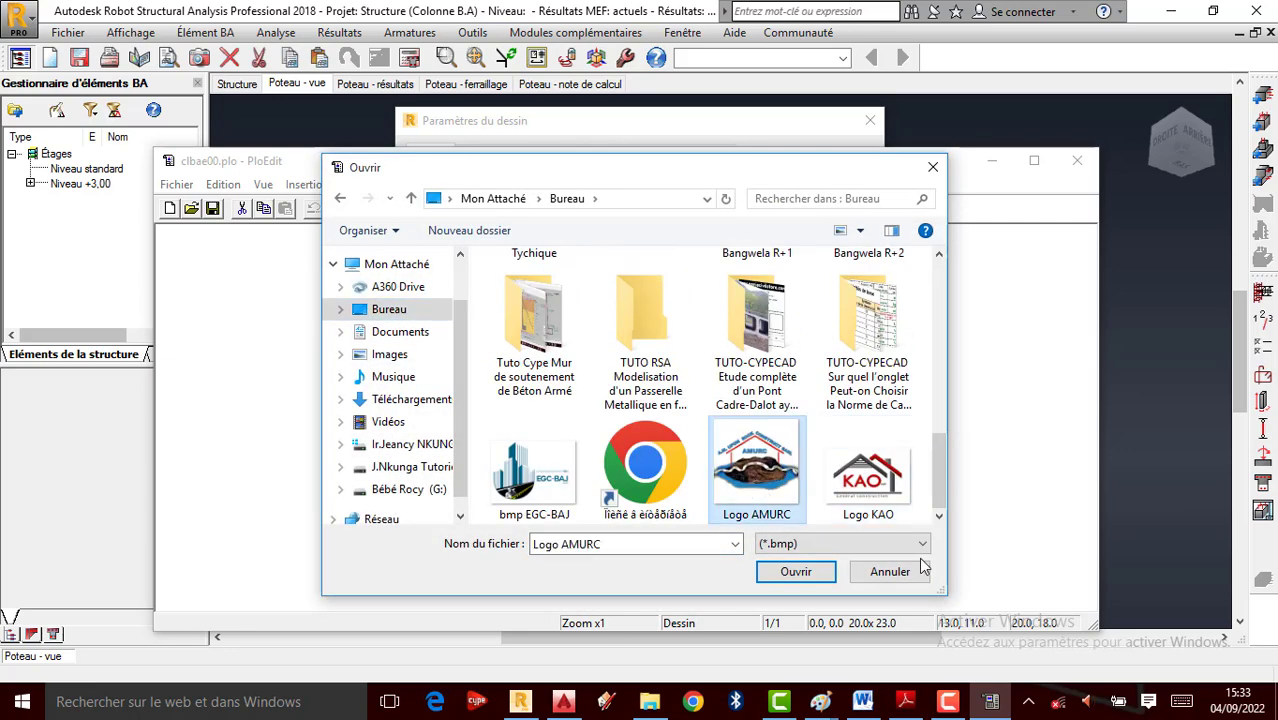
pyautogui.click(815, 572)
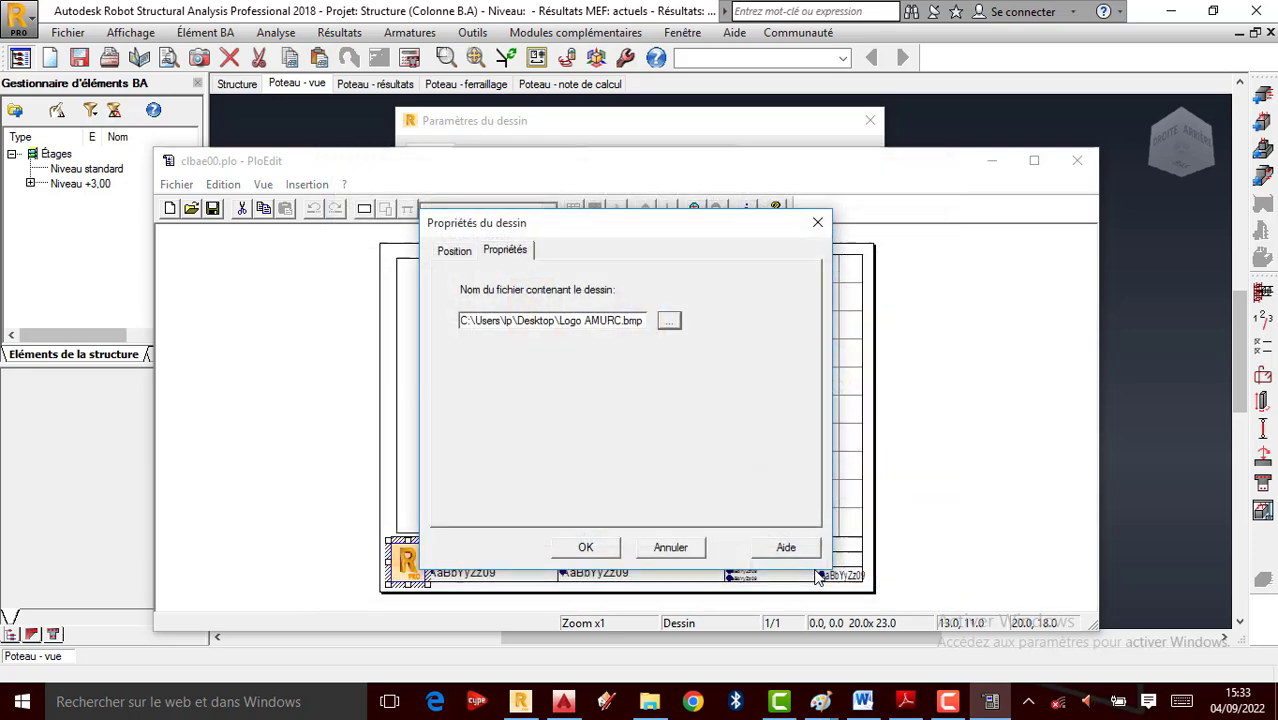
pyautogui.click(586, 547)
# Save the template as '001' and close PloEdit
pyautogui.click(178, 184)
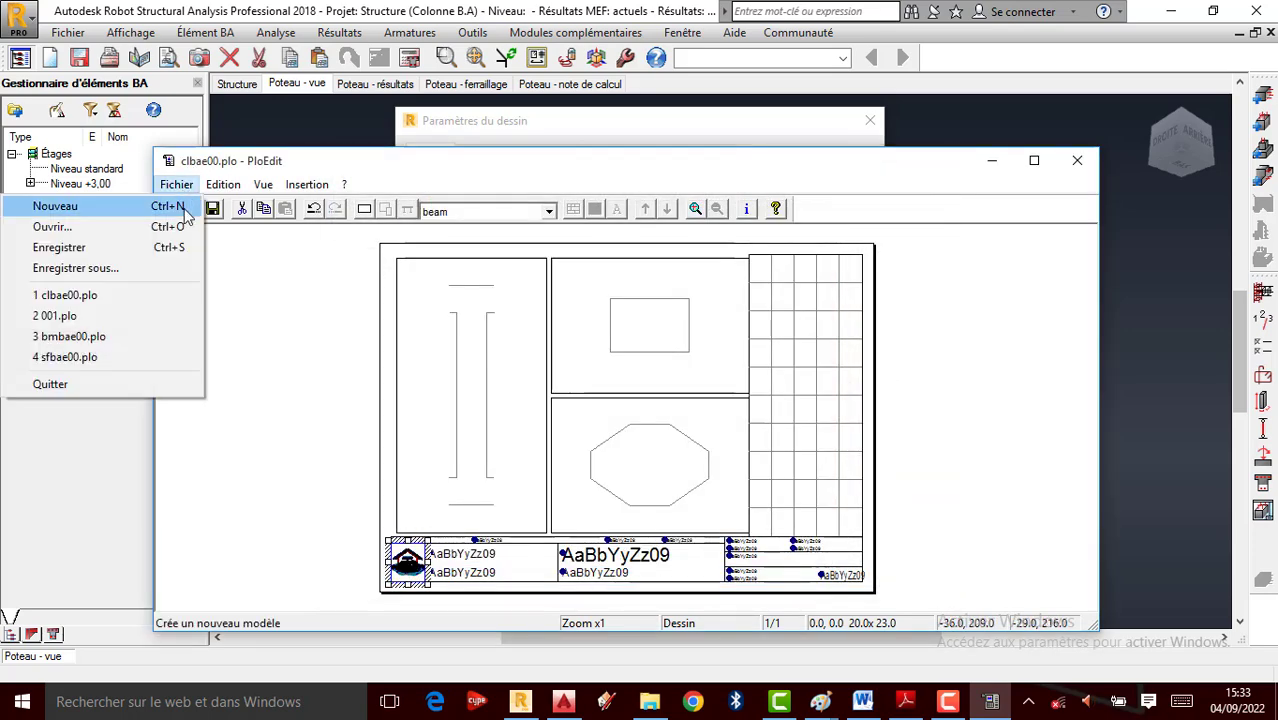
pyautogui.click(97, 268)
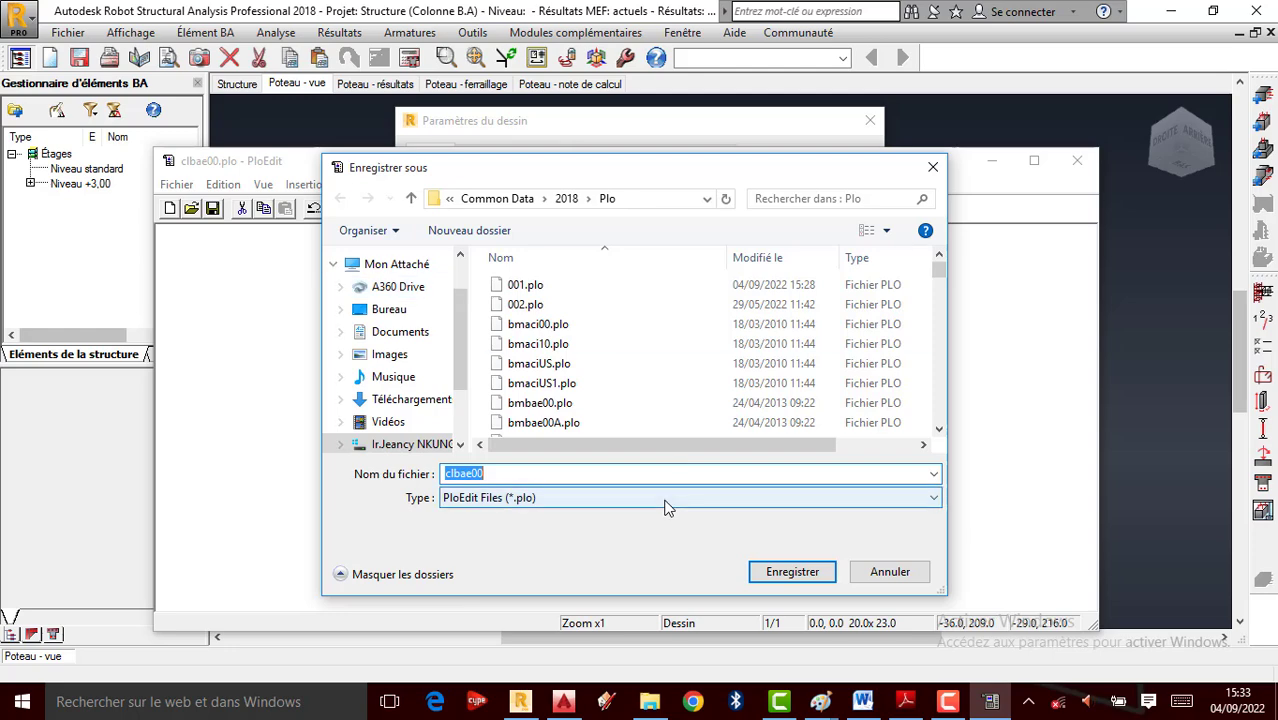
pyautogui.write('001')
pyautogui.click(790, 572)
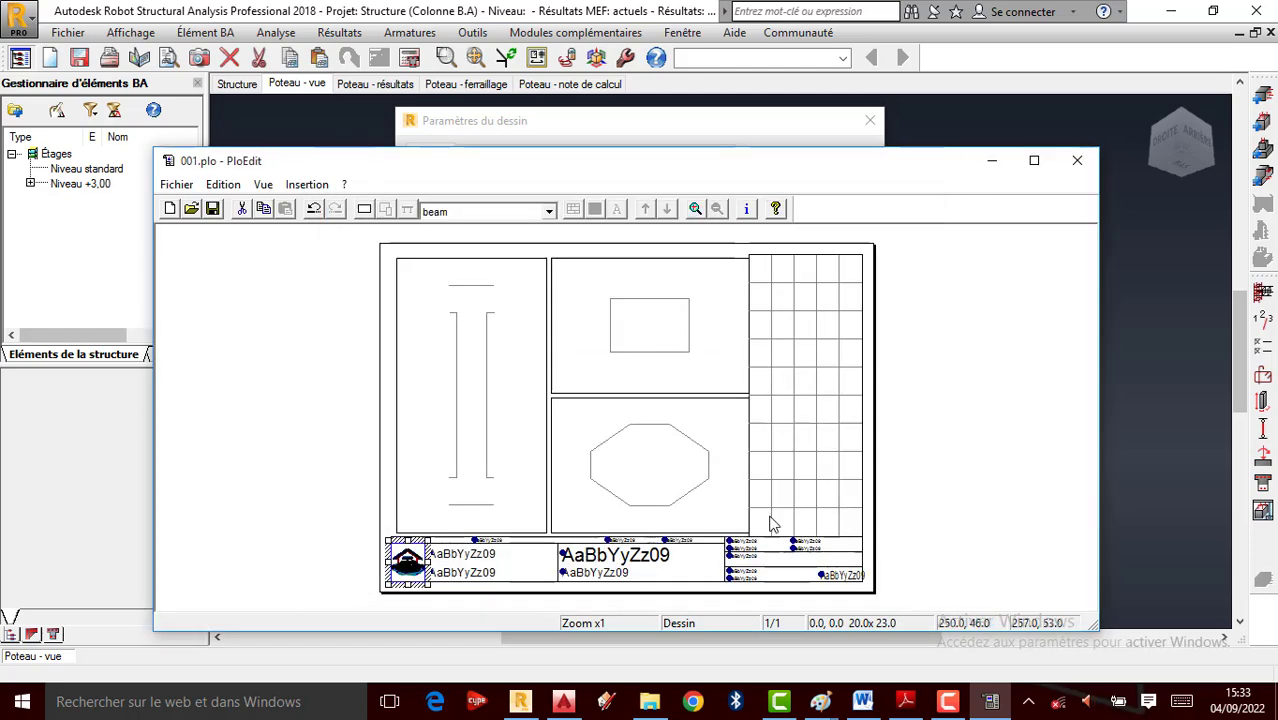
pyautogui.click(1077, 160)
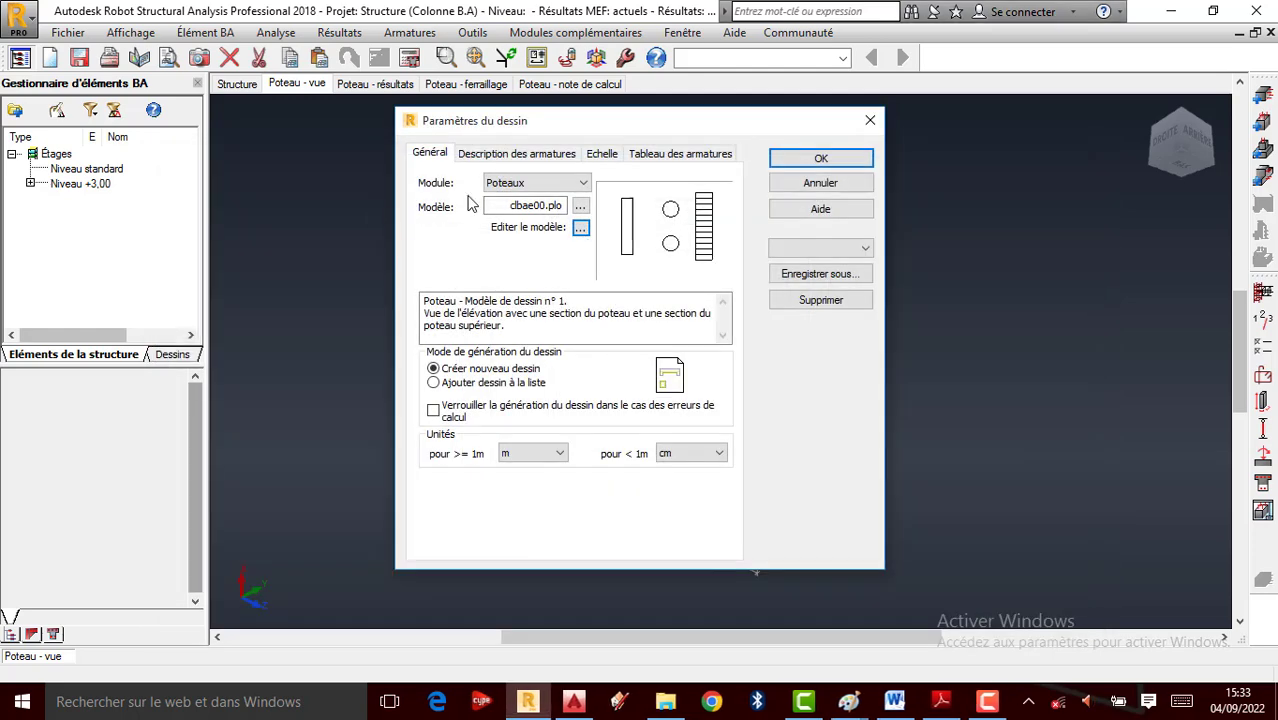
# Load template 001.plo into the column drawing parameters and accept them
pyautogui.click(580, 206)
pyautogui.click(512, 137)
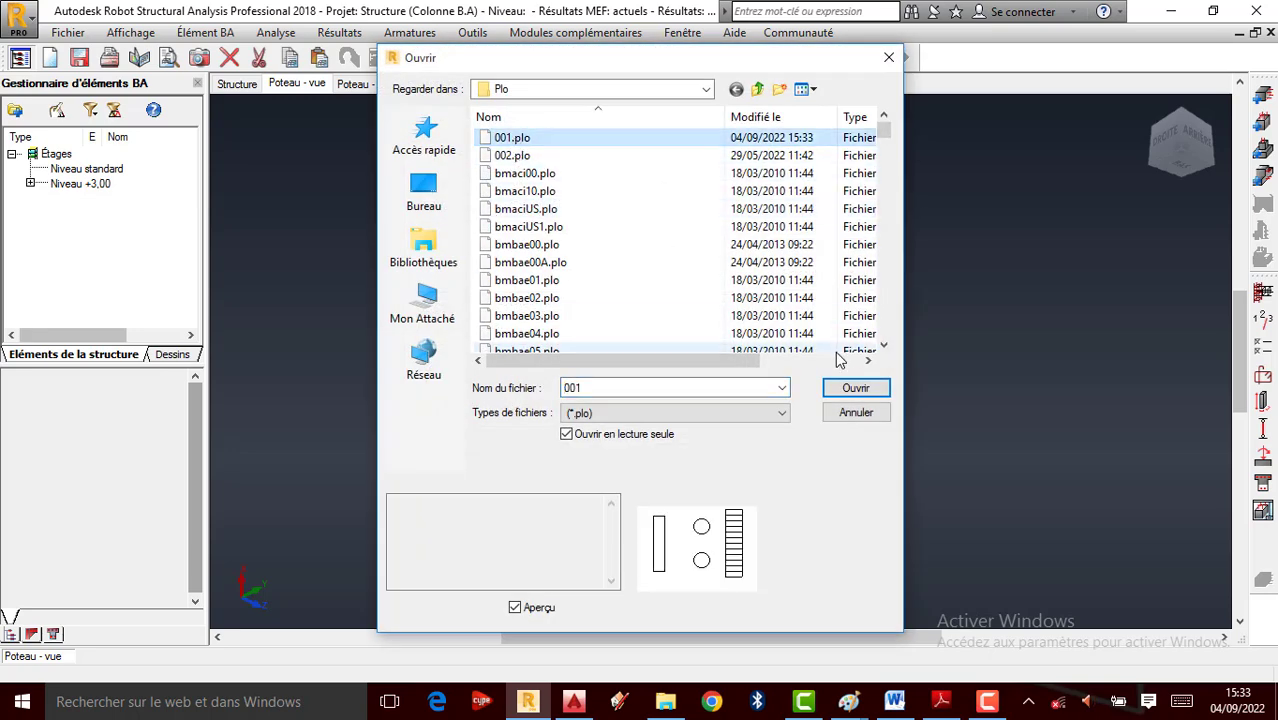
pyautogui.click(855, 389)
pyautogui.click(818, 162)
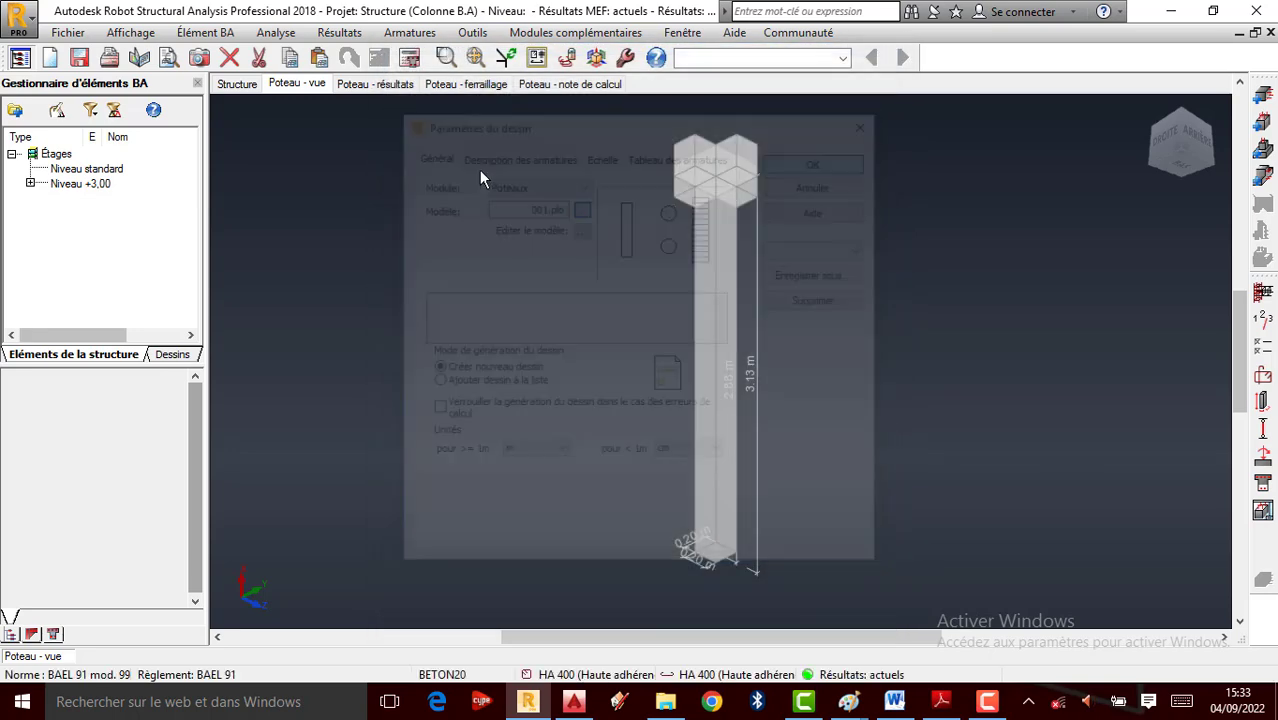
# Run the calculation with drawing generation to produce the Poteau2 drawing with the AMURC logo
pyautogui.click(410, 58)
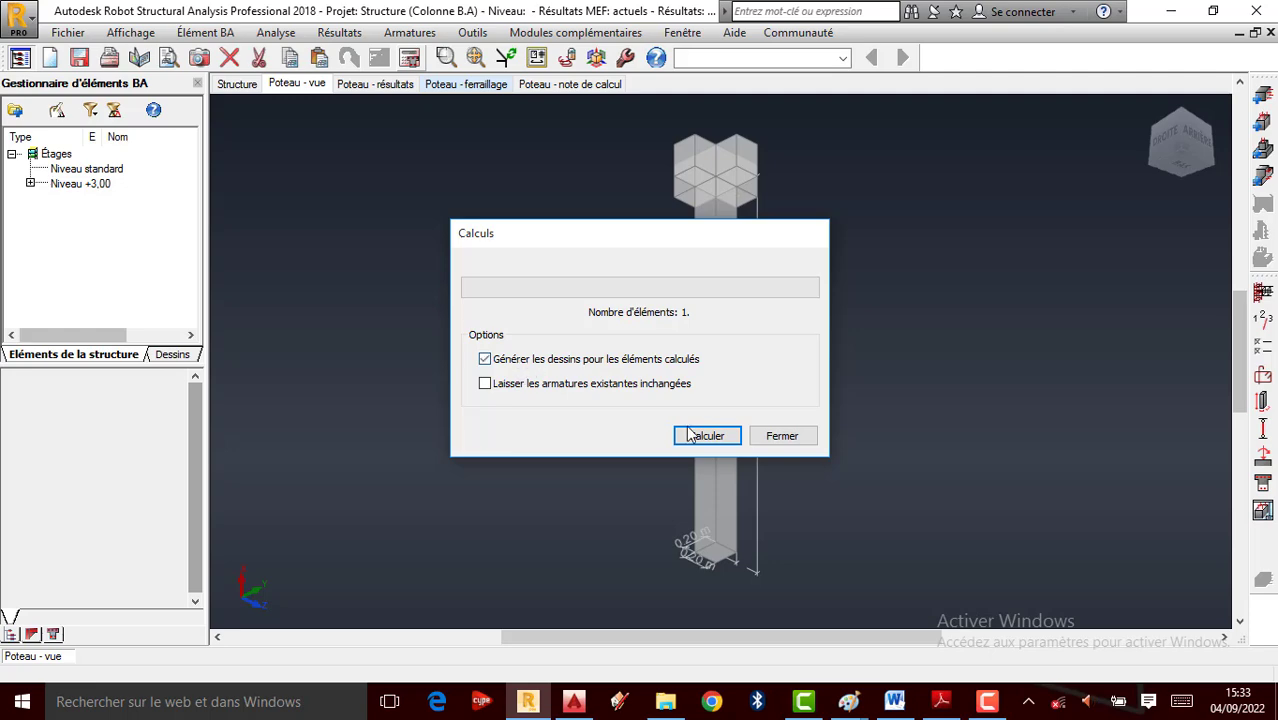
pyautogui.click(688, 435)
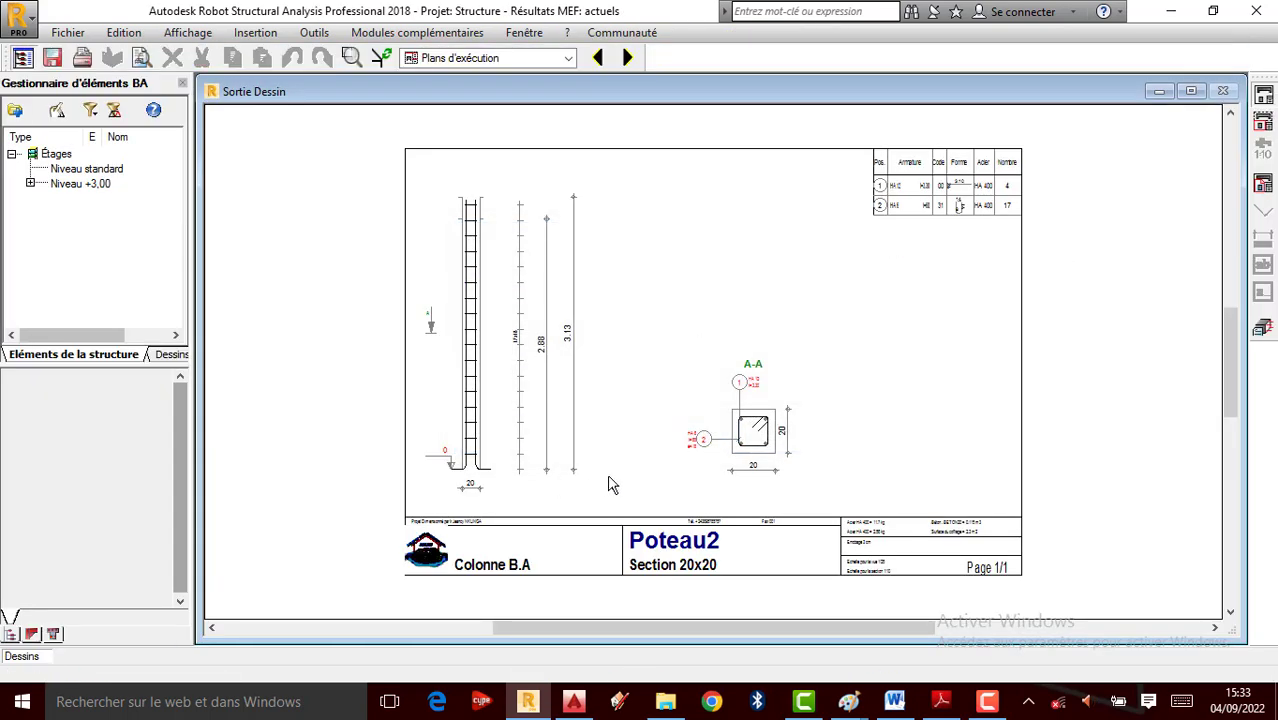
pyautogui.scroll(4, 610, 485)
pyautogui.scroll(-1, 725, 332)
pyautogui.scroll(3, 343, 545)
pyautogui.scroll(-3, 585, 295)
pyautogui.scroll(4, 429, 491)
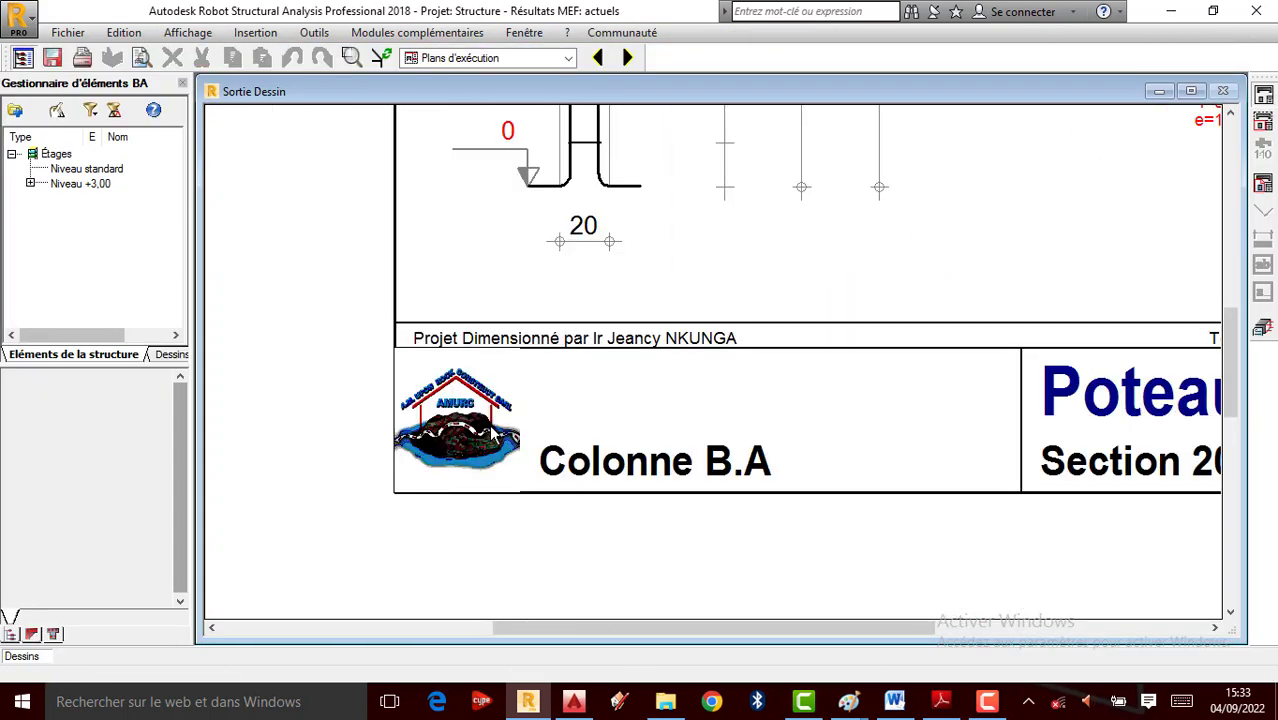
pyautogui.scroll(2, 492, 432)
pyautogui.scroll(-5, 437, 449)
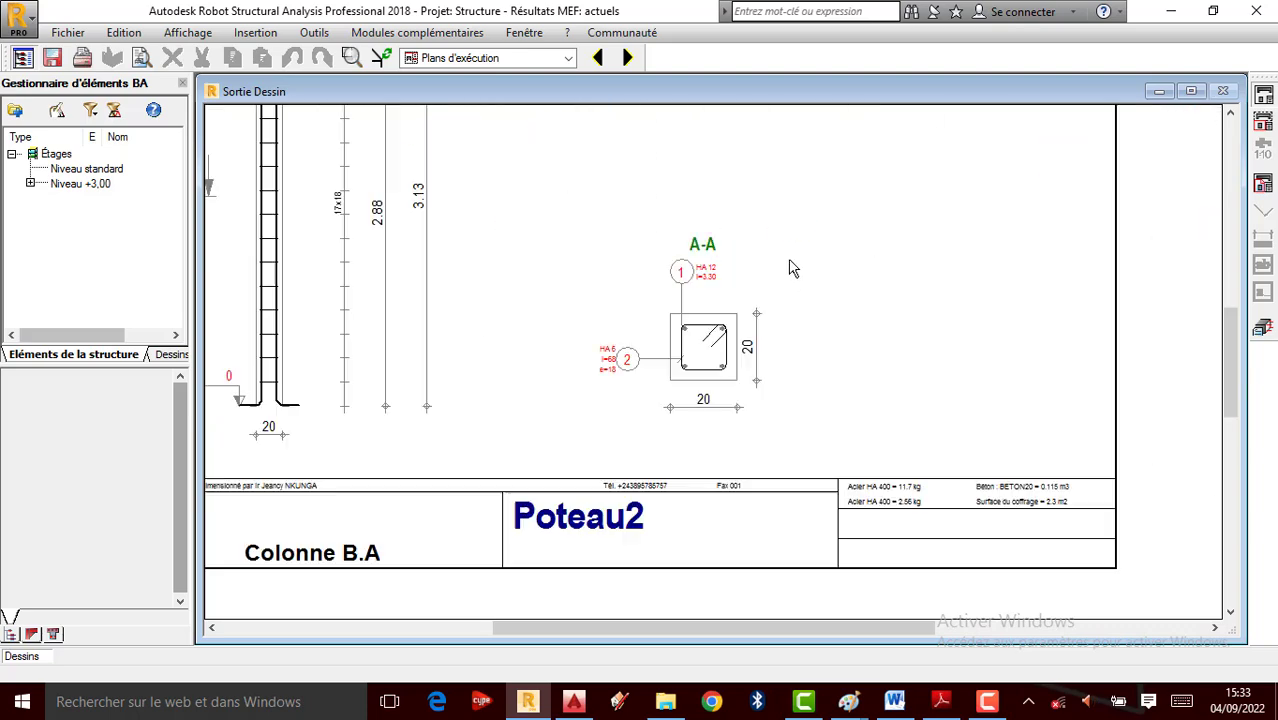
pyautogui.scroll(3, 752, 288)
pyautogui.scroll(-3, 685, 364)
pyautogui.click(1263, 330)
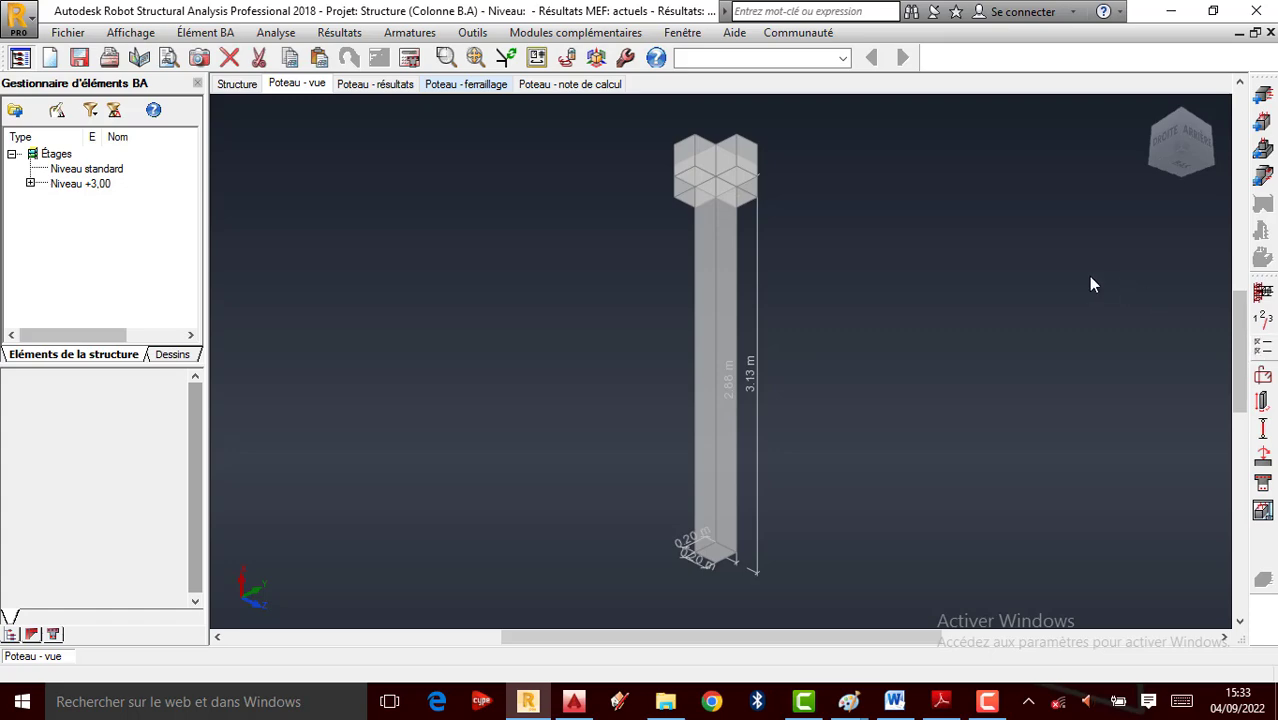
# Review Poteau2's geometry, longitudinal reinforcement layout and general calculation options, then accept them
pyautogui.click(1262, 319)
pyautogui.click(899, 45)
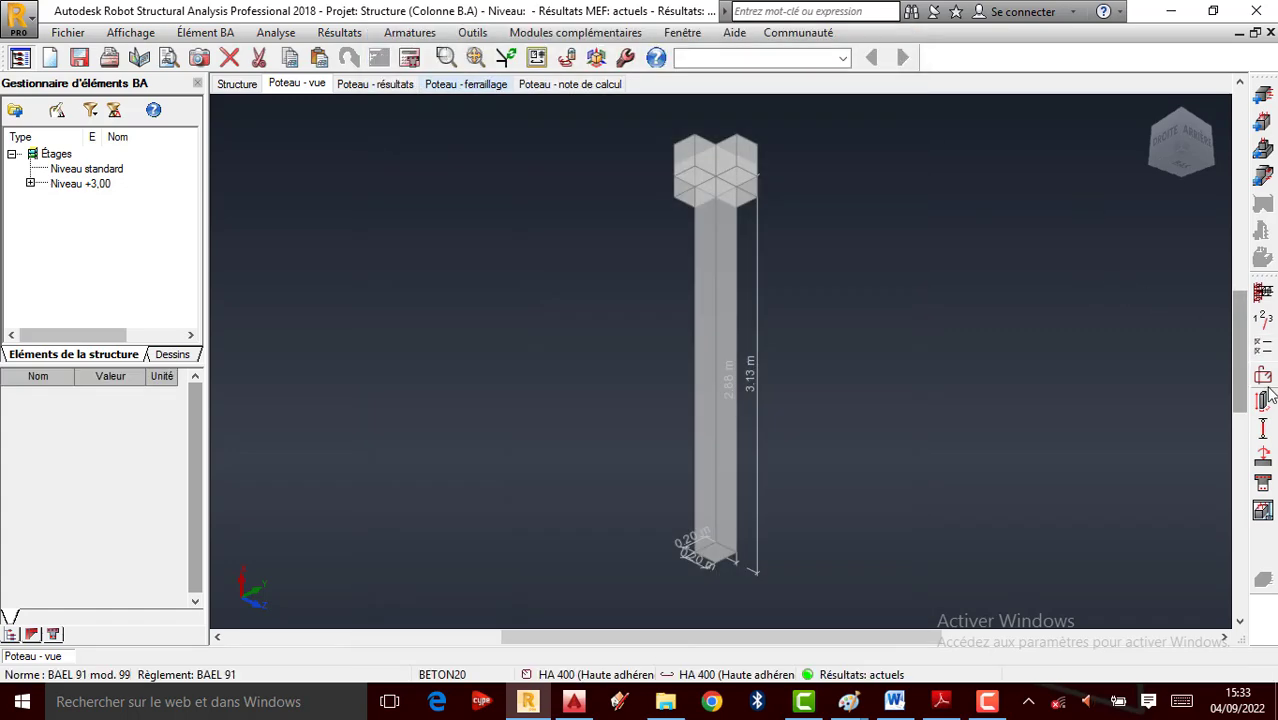
pyautogui.click(1257, 394)
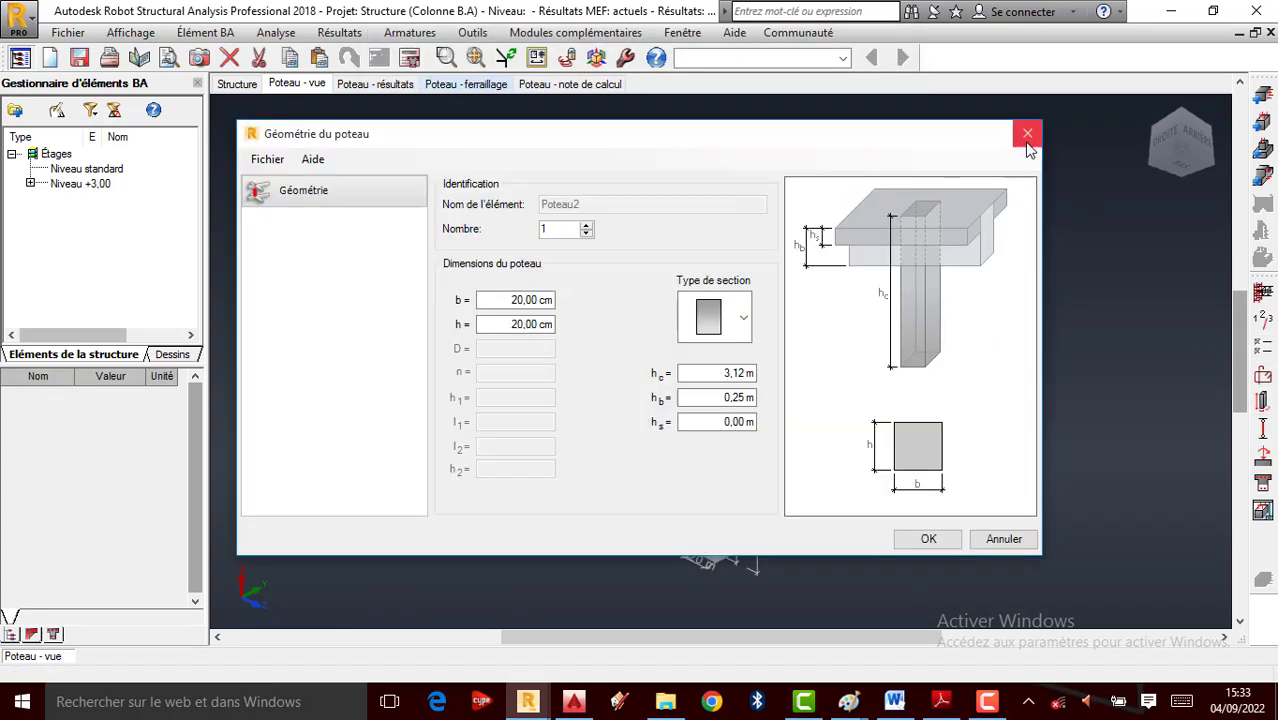
pyautogui.click(1027, 135)
pyautogui.click(1263, 374)
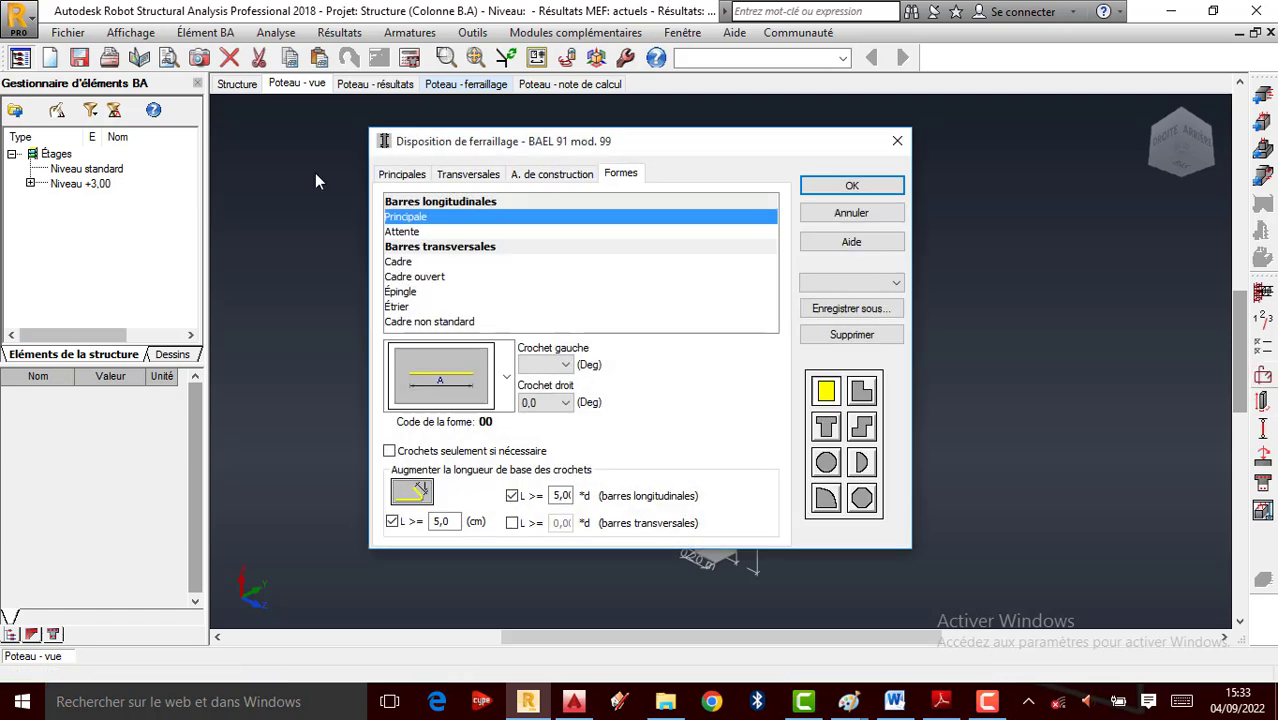
pyautogui.click(405, 176)
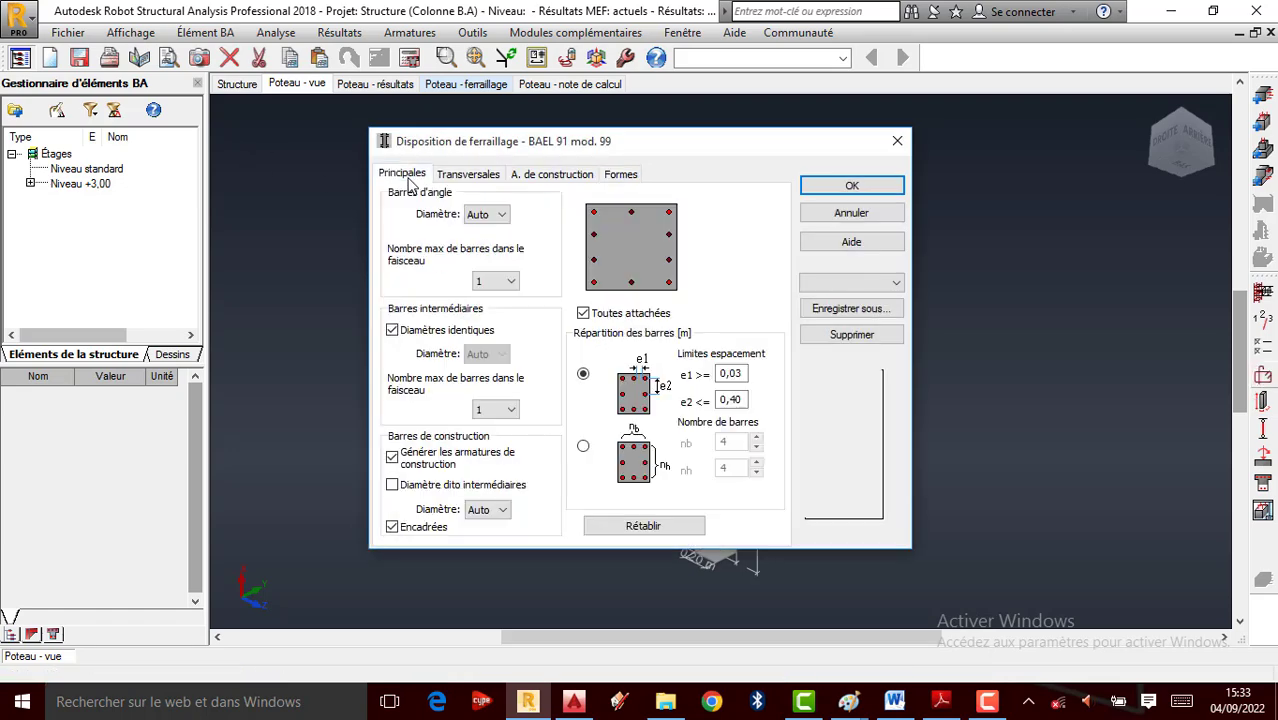
pyautogui.click(896, 142)
pyautogui.click(1262, 348)
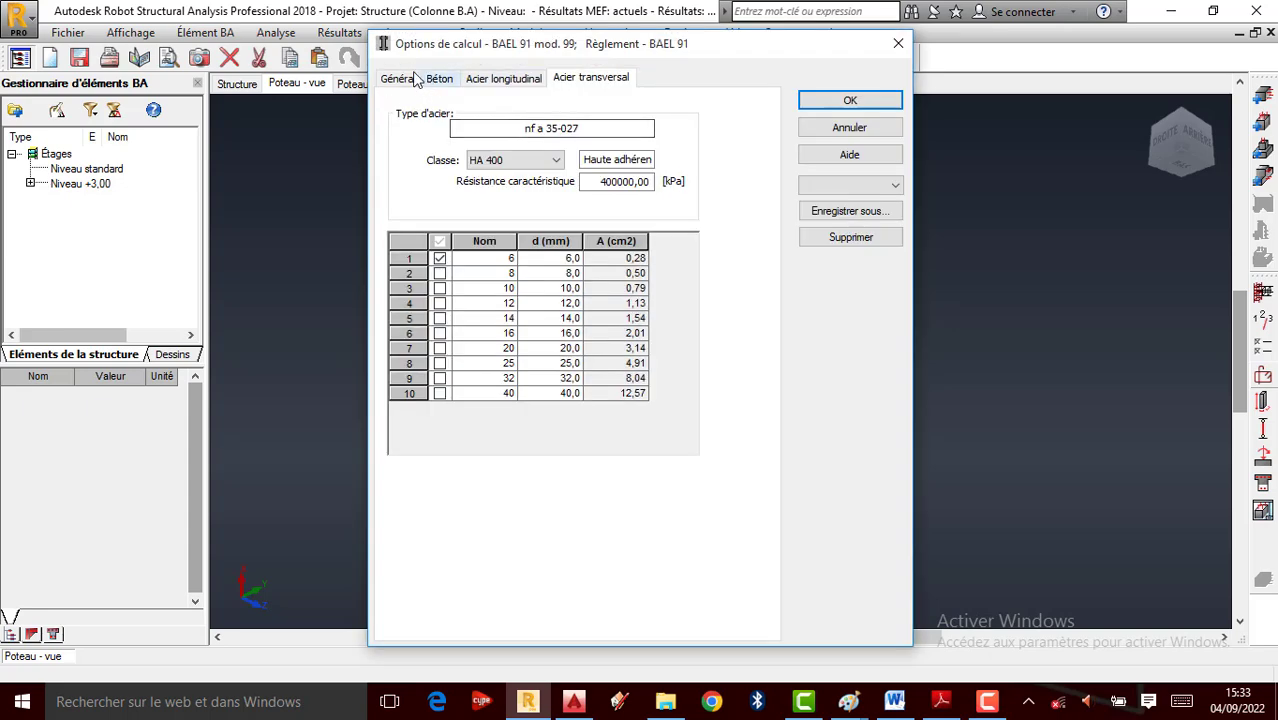
pyautogui.click(401, 79)
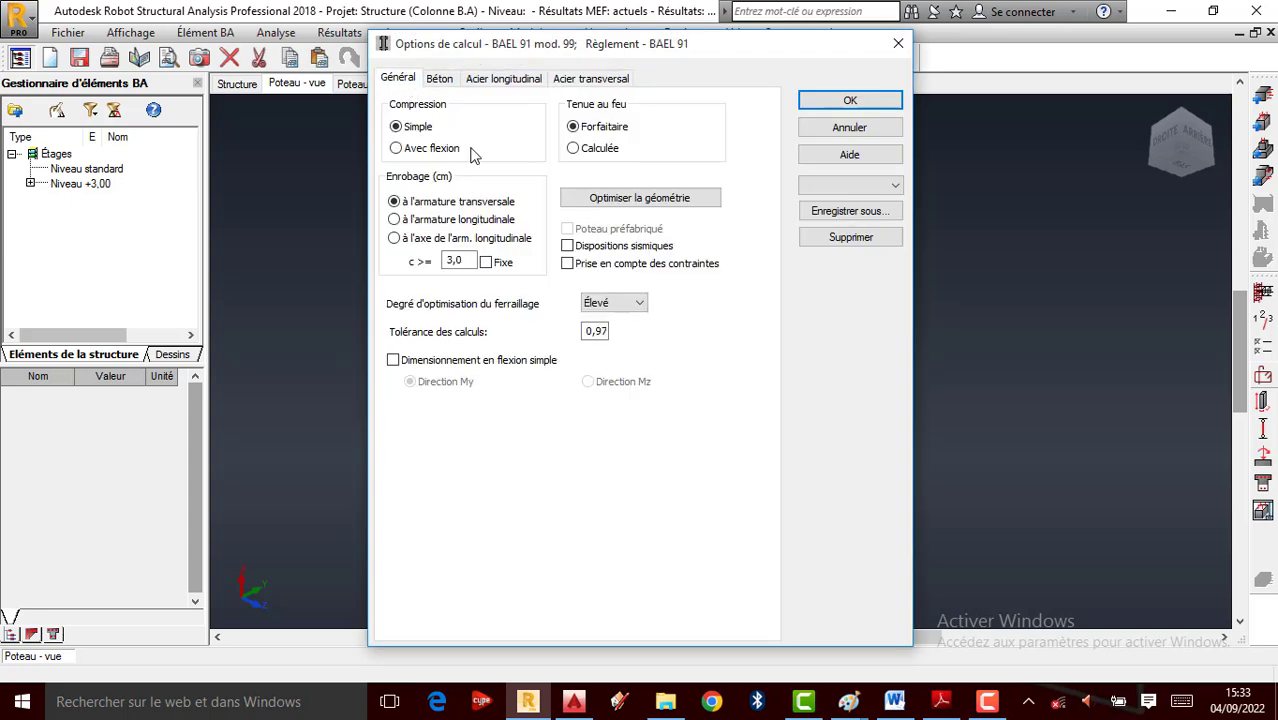
pyautogui.click(850, 100)
# Recalculate Poteau2's reinforcement, dismiss the e0 < 0.1h error report, and show the column results
pyautogui.click(409, 57)
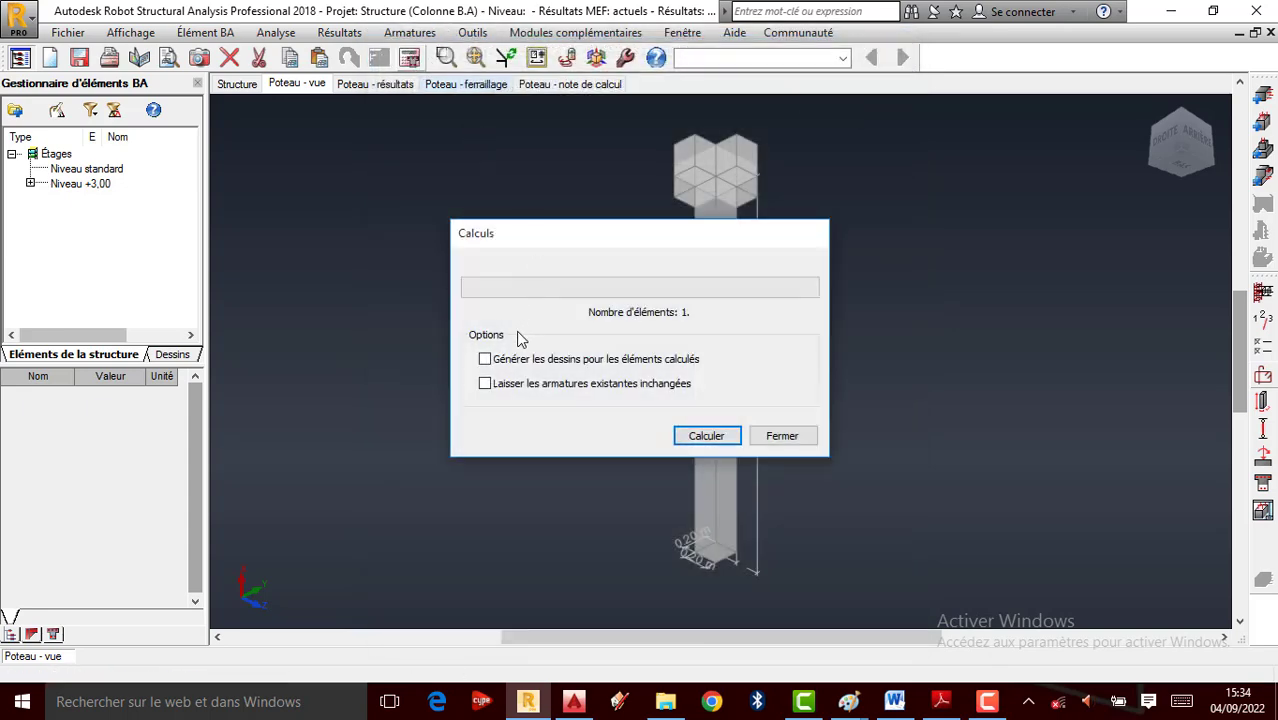
pyautogui.click(702, 436)
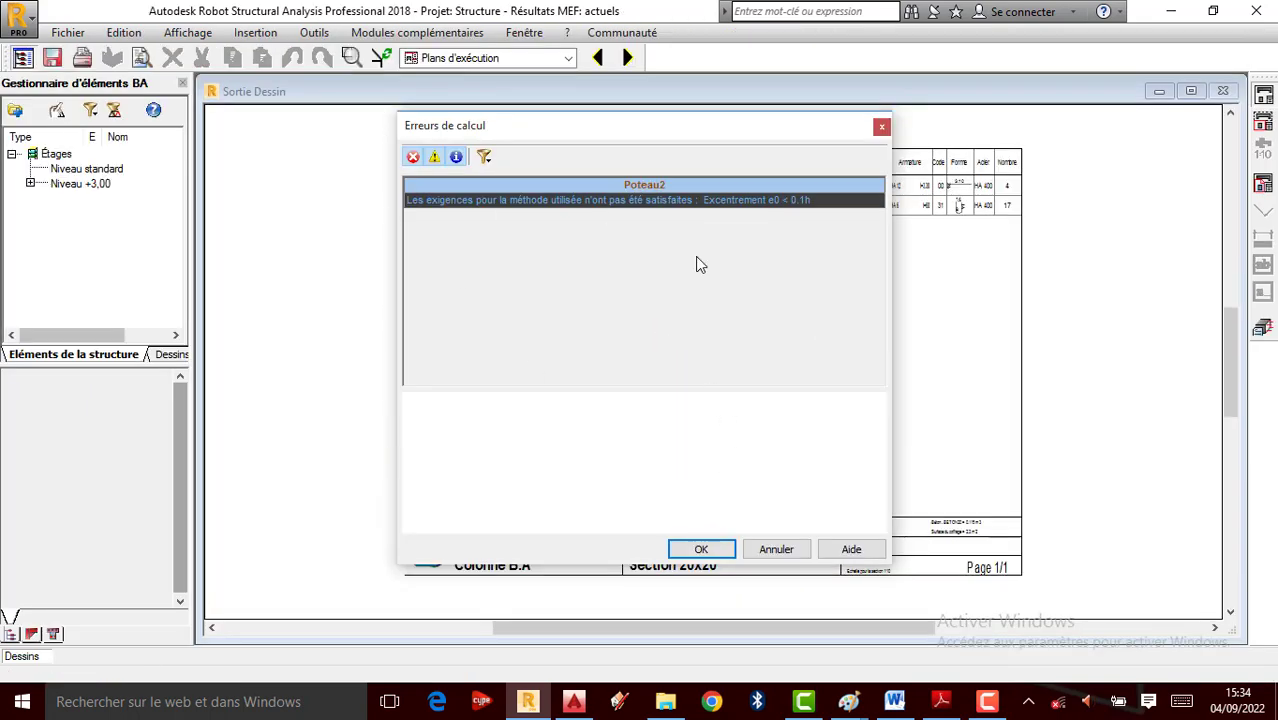
pyautogui.click(702, 546)
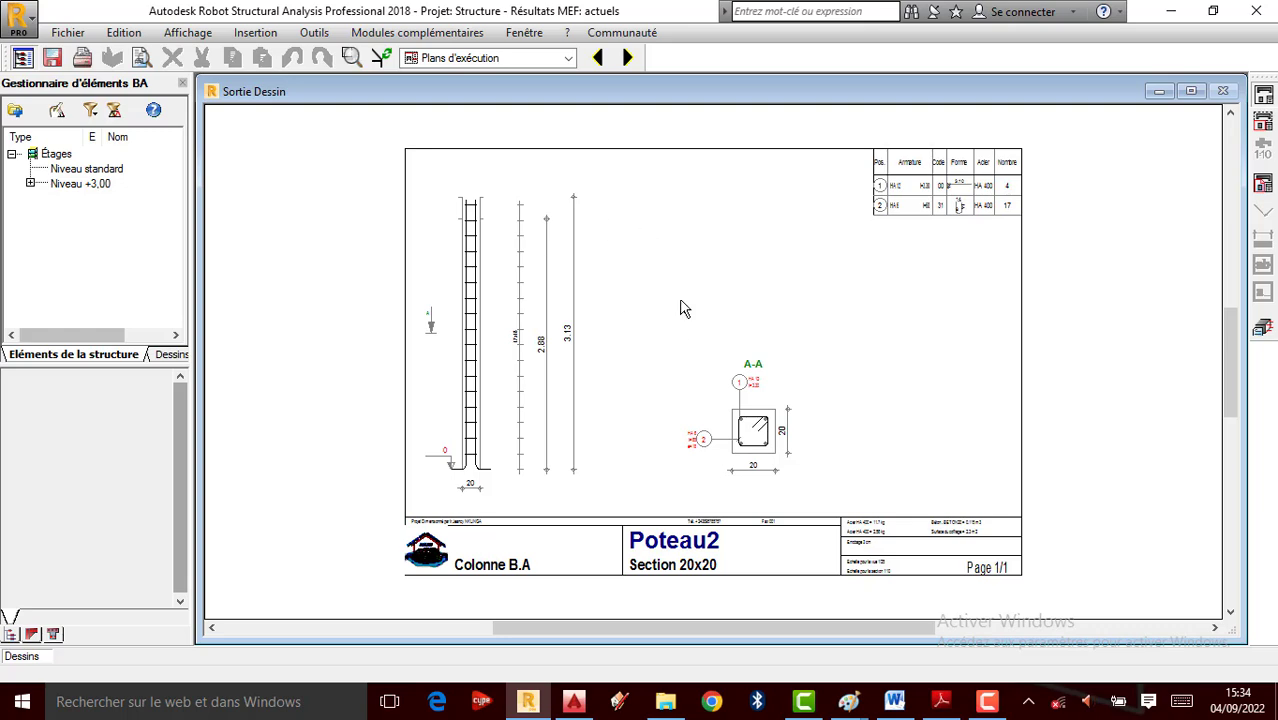
pyautogui.scroll(1, 681, 301)
pyautogui.click(1258, 330)
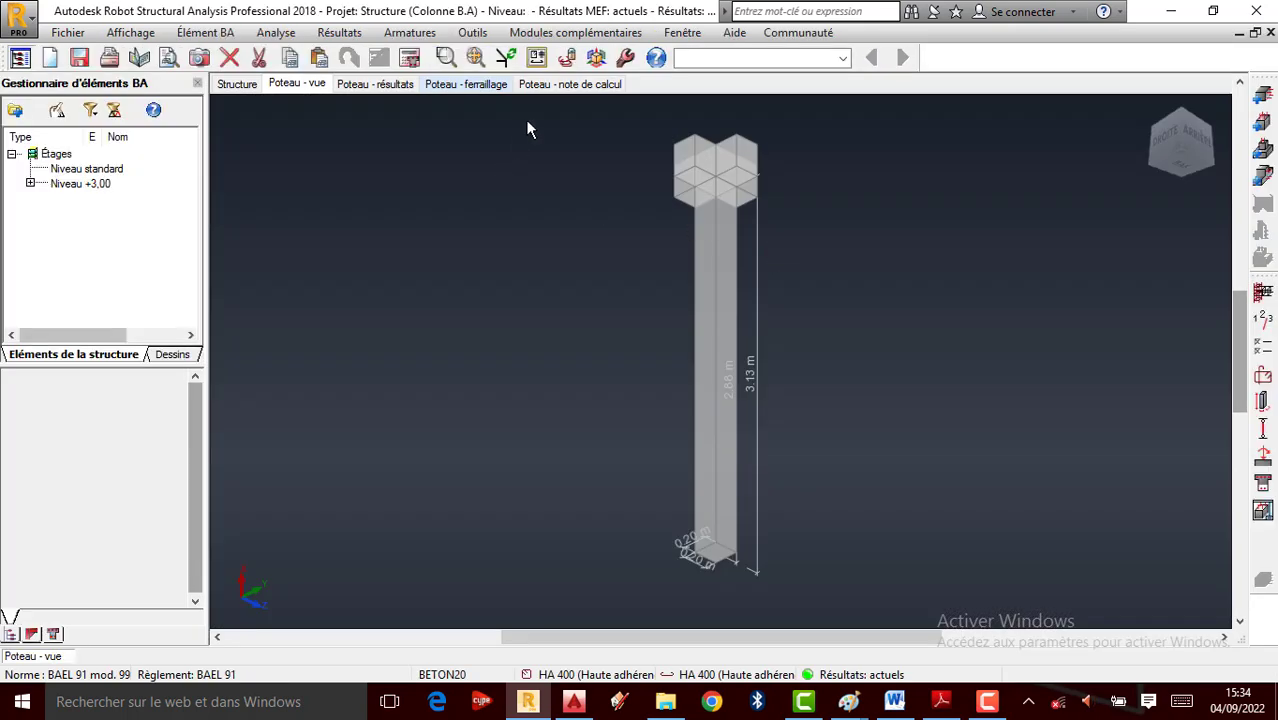
pyautogui.click(374, 85)
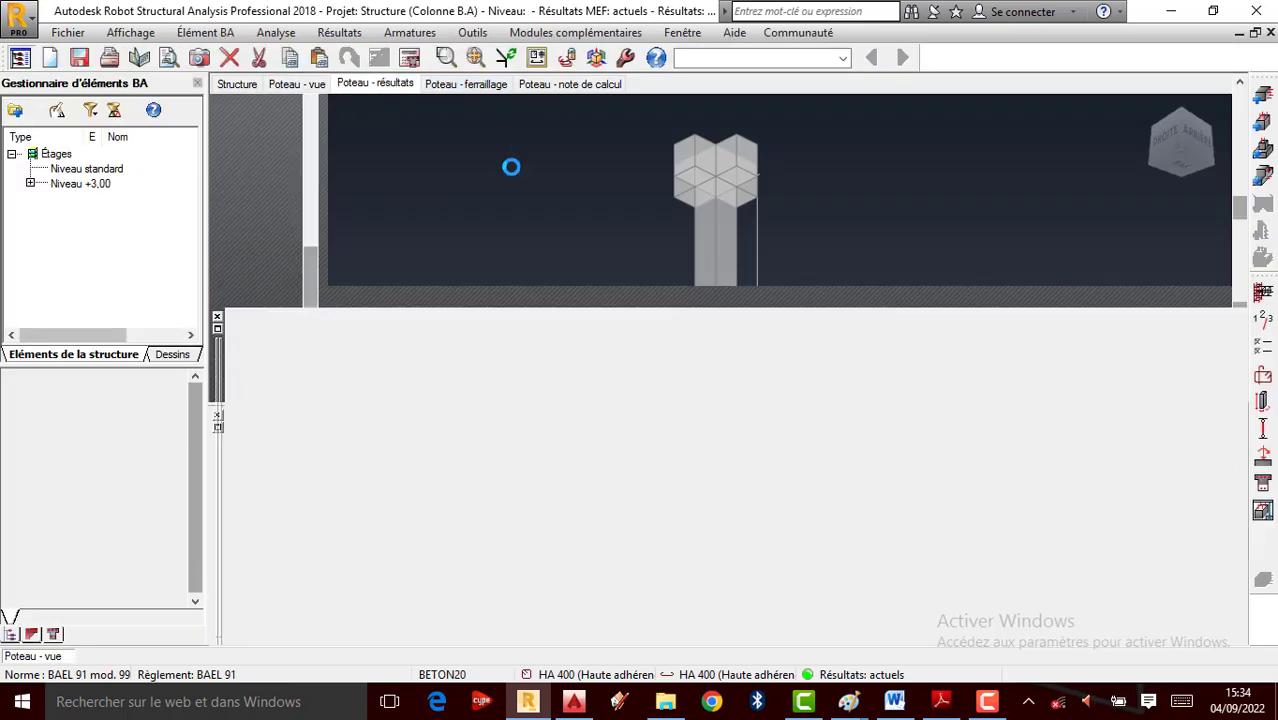
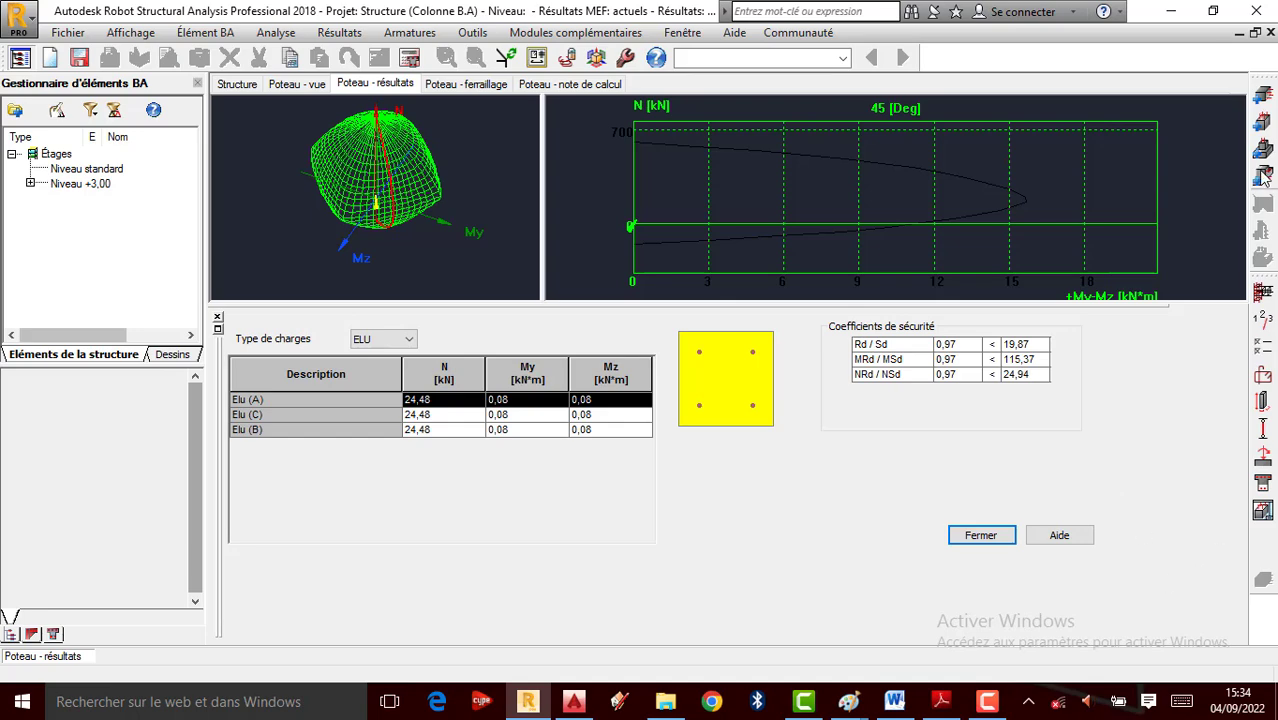
# Review Poteau2's reinforcement pattern and column calculation options, then accept them
pyautogui.click(1264, 377)
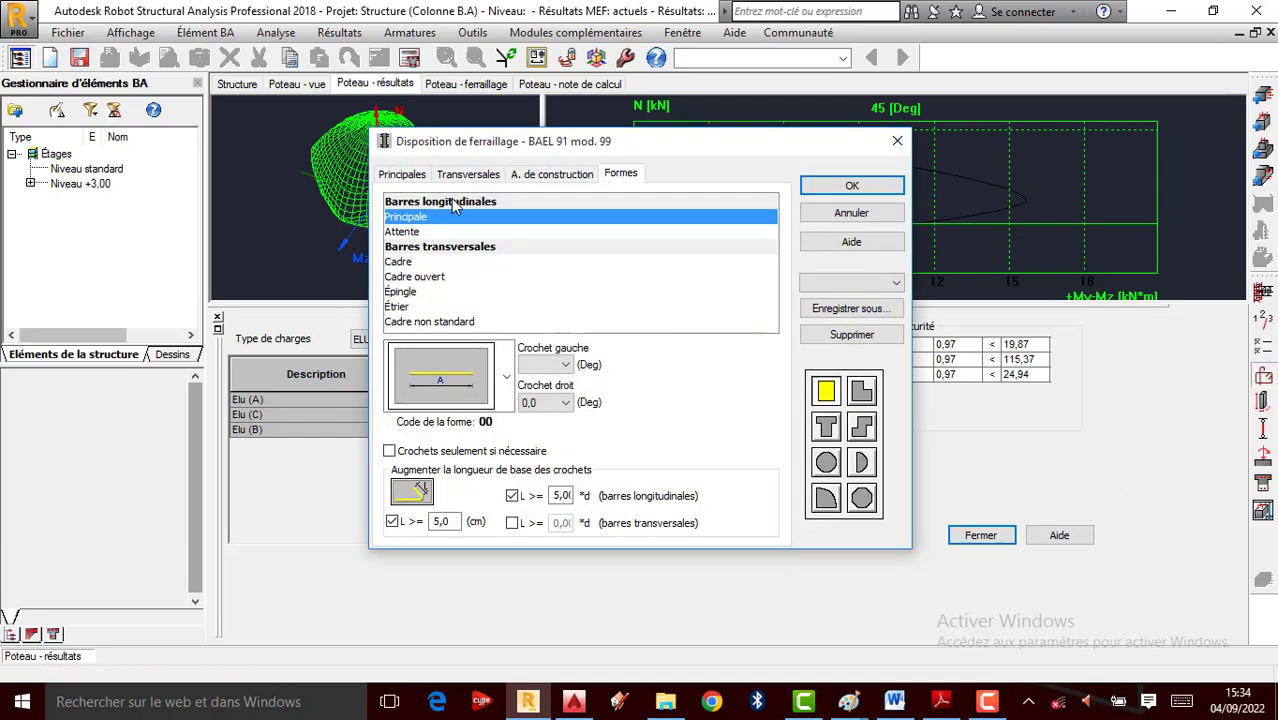
pyautogui.click(897, 141)
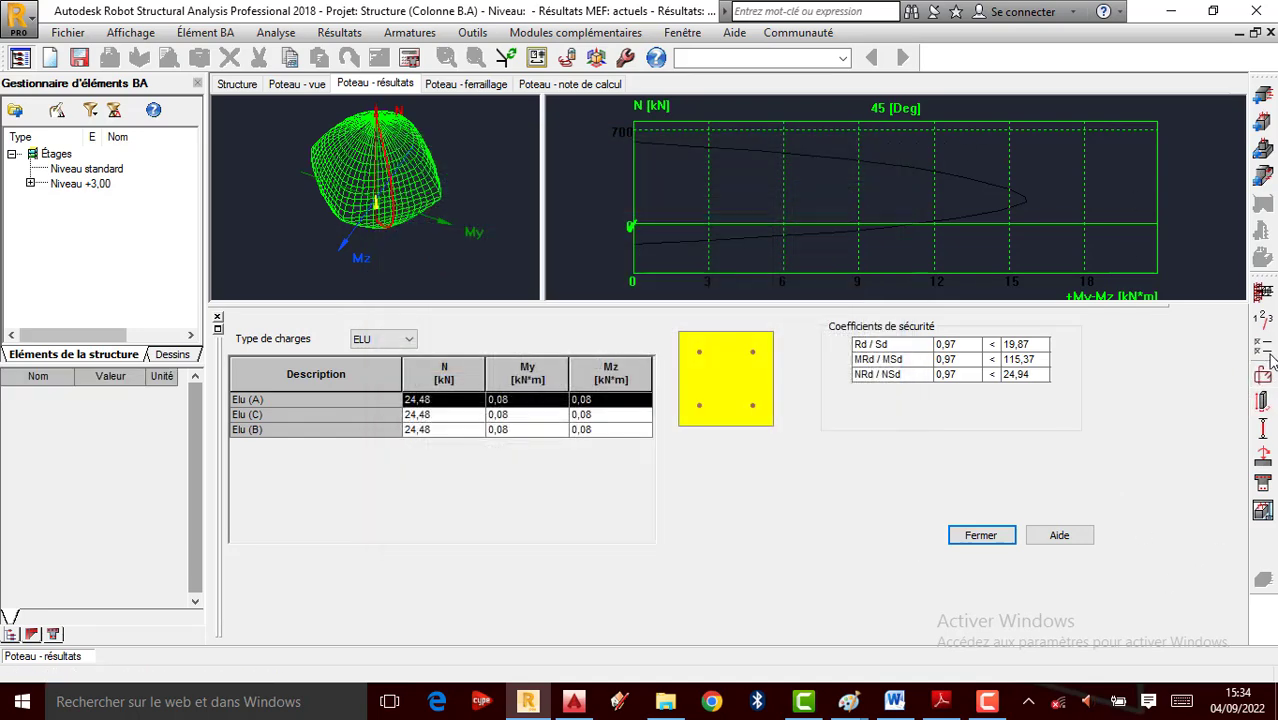
pyautogui.click(1263, 348)
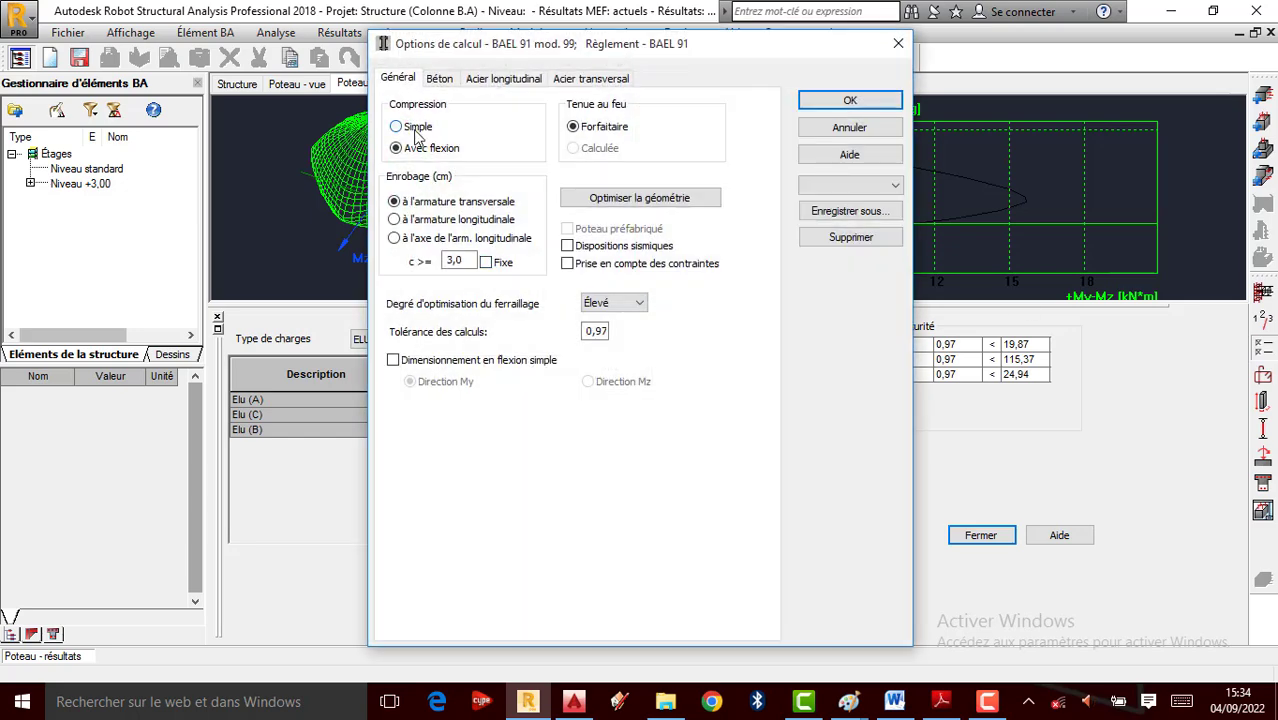
pyautogui.click(812, 106)
# Recalculate Poteau2 with drawing generation to produce its 20x20 reinforcement drawing, then close the drawing
pyautogui.click(409, 57)
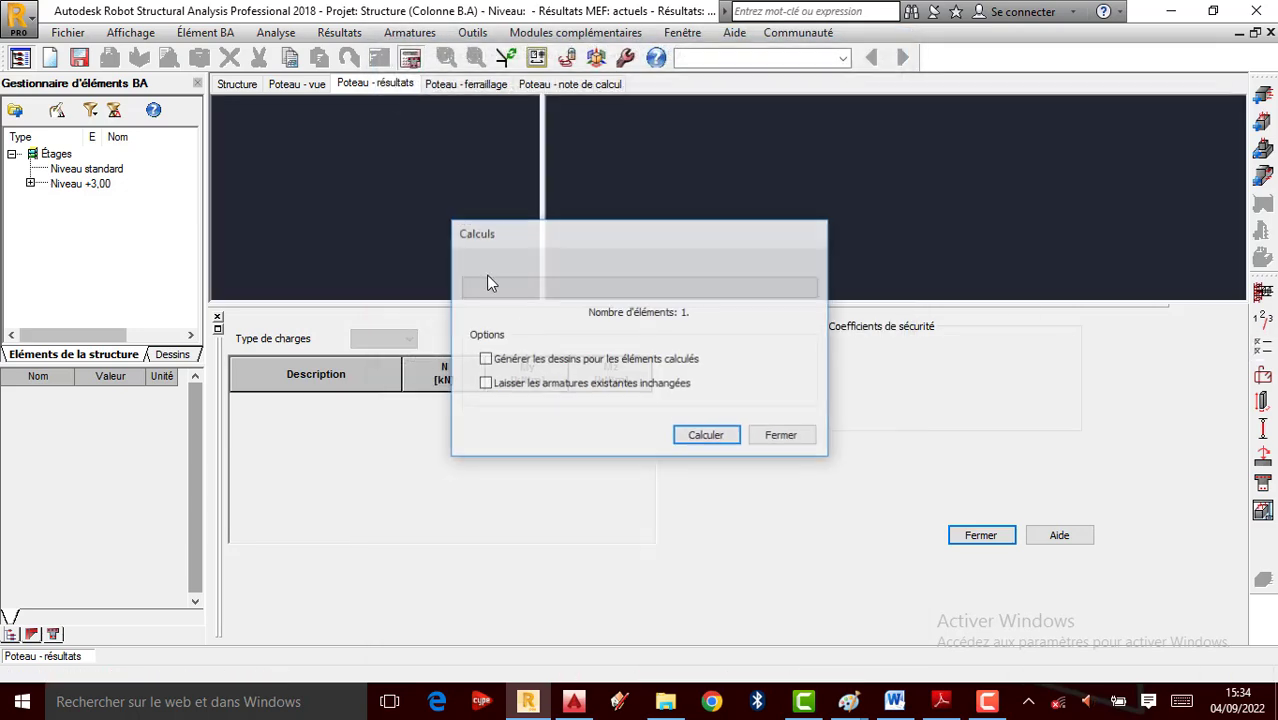
pyautogui.click(497, 366)
pyautogui.click(735, 441)
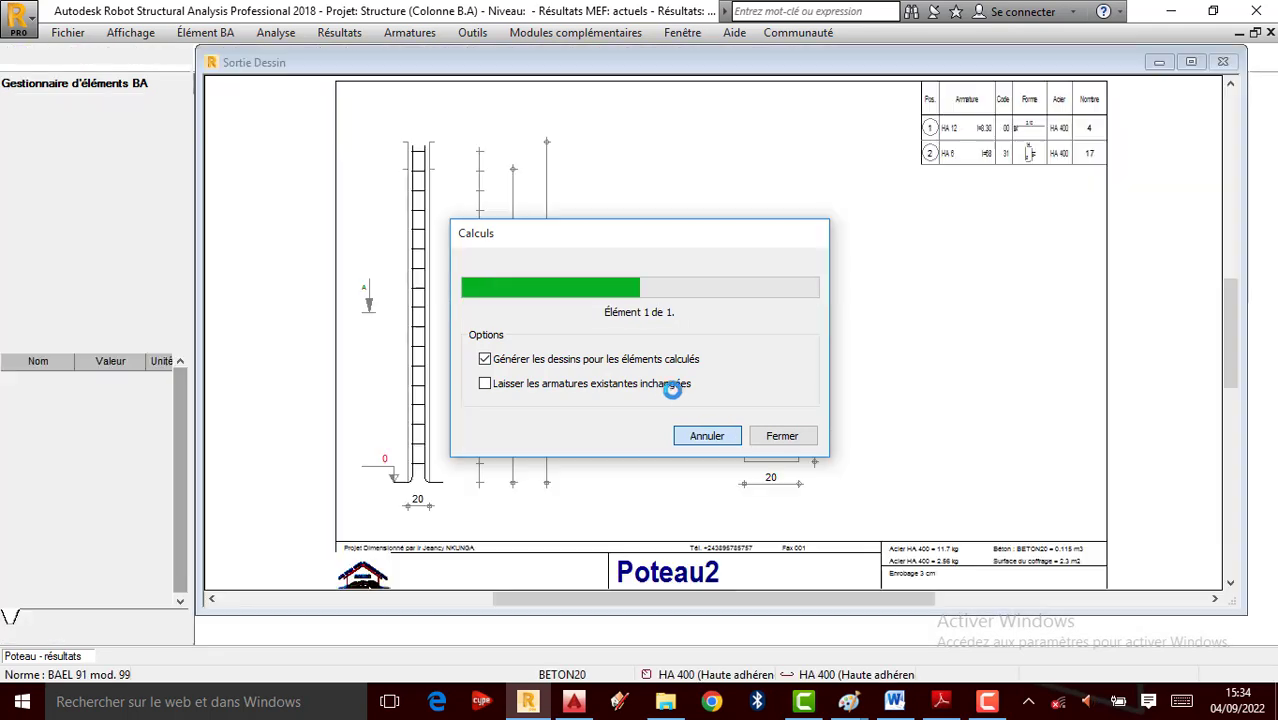
pyautogui.scroll(1, 858, 417)
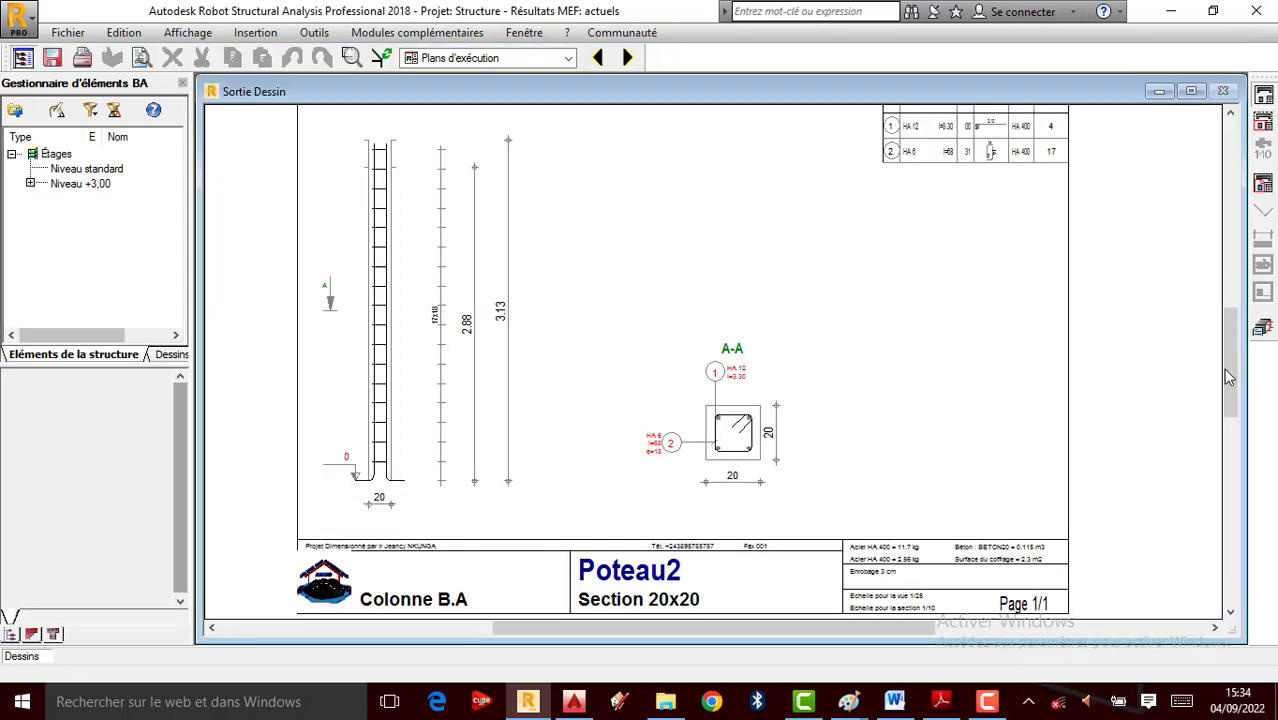
pyautogui.click(597, 57)
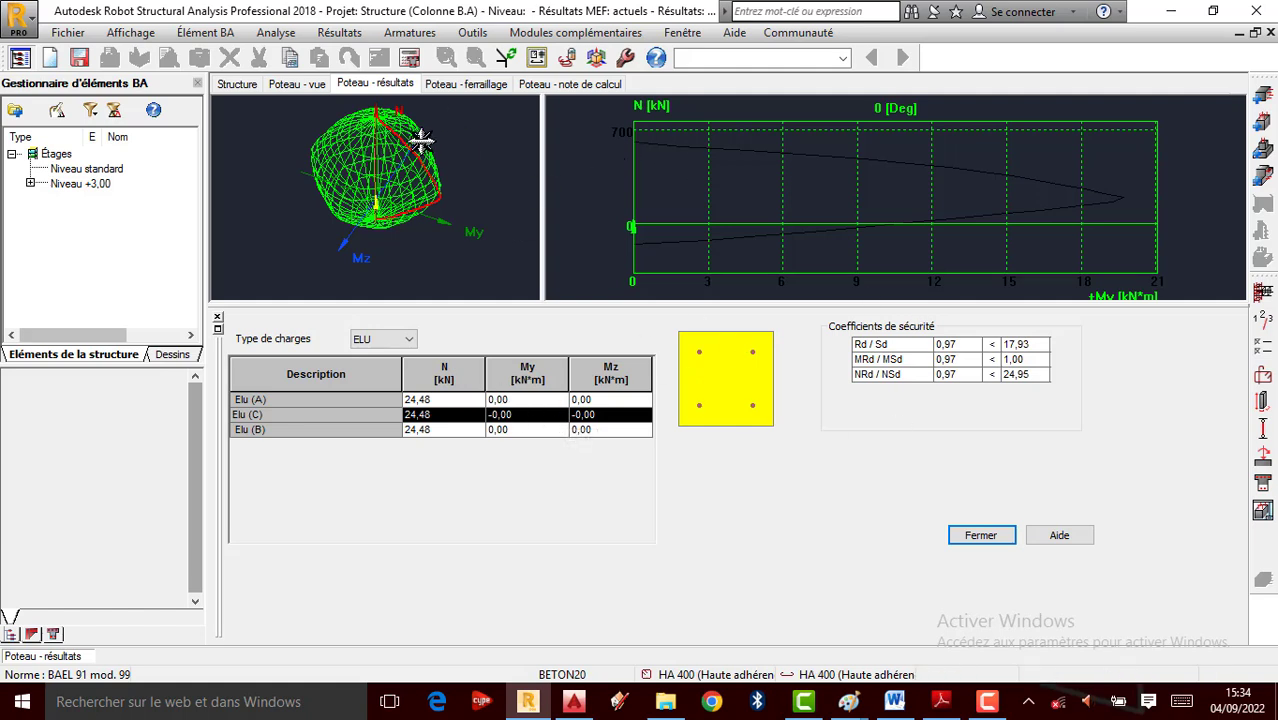
# Orbit Poteau2's full-height 3D rebar view and expand level +3,00 to list Poutre5...6 and Poteau2
pyautogui.click(455, 87)
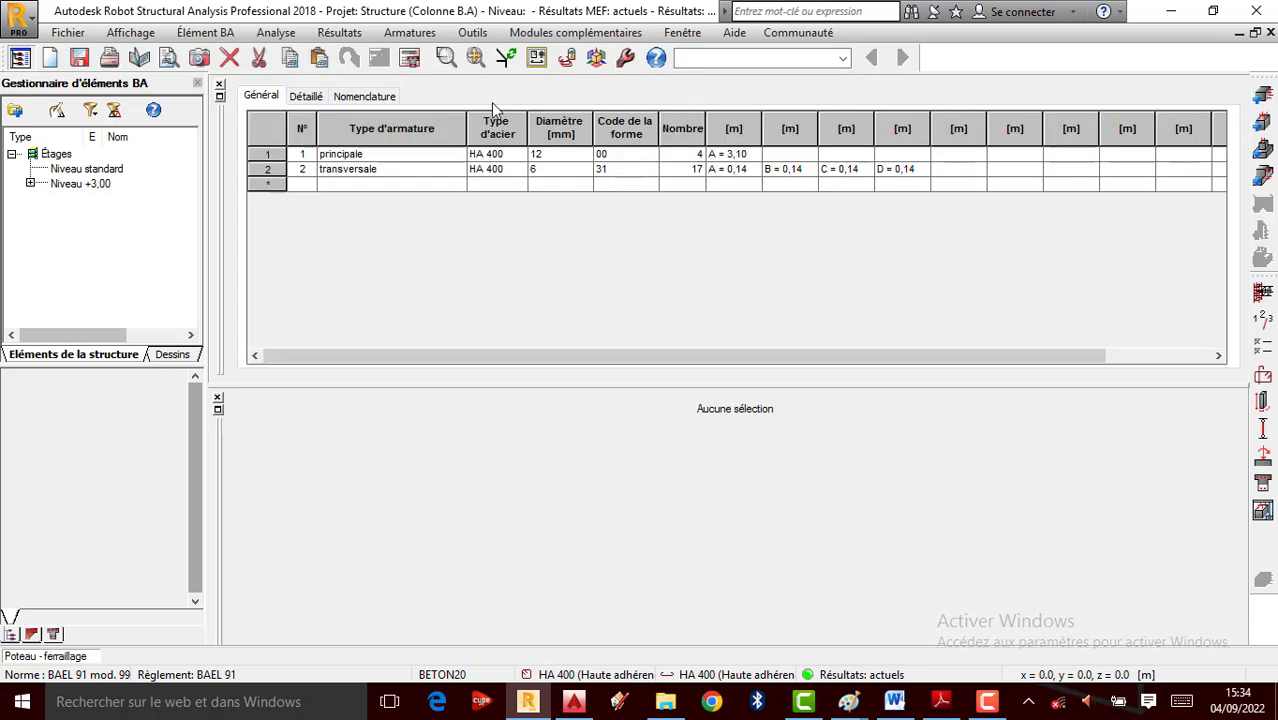
pyautogui.click(219, 86)
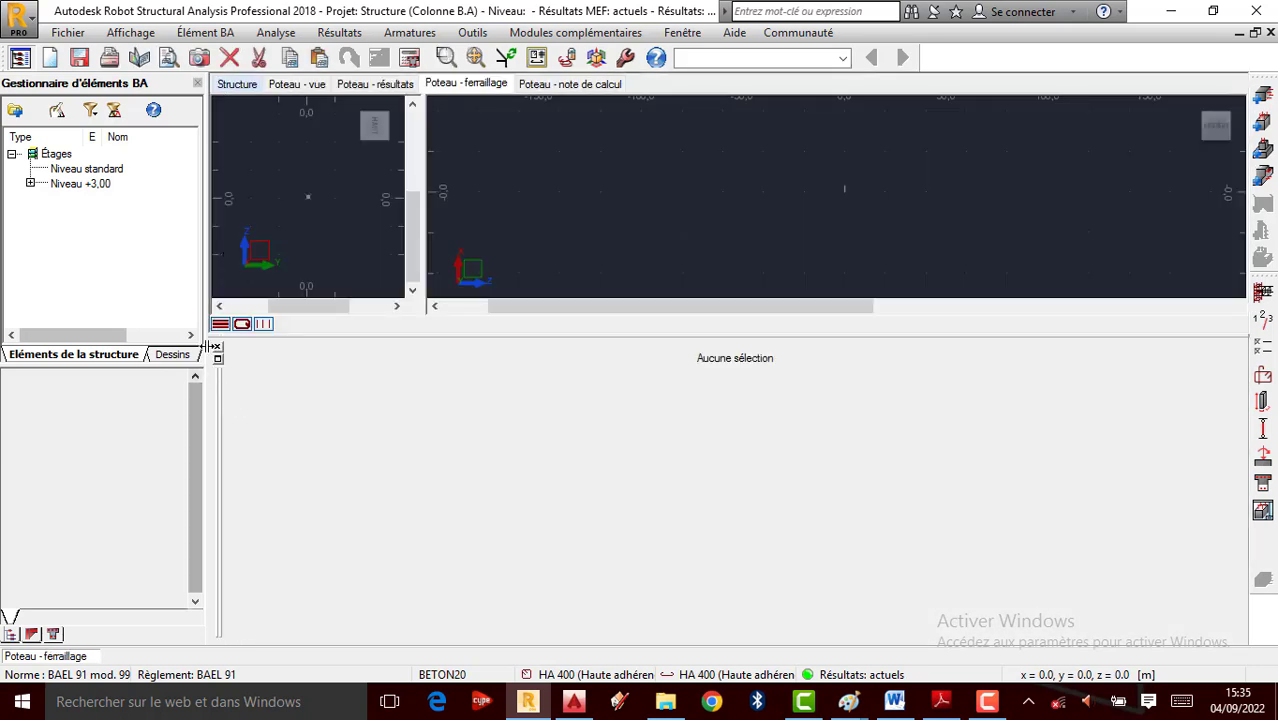
pyautogui.click(218, 350)
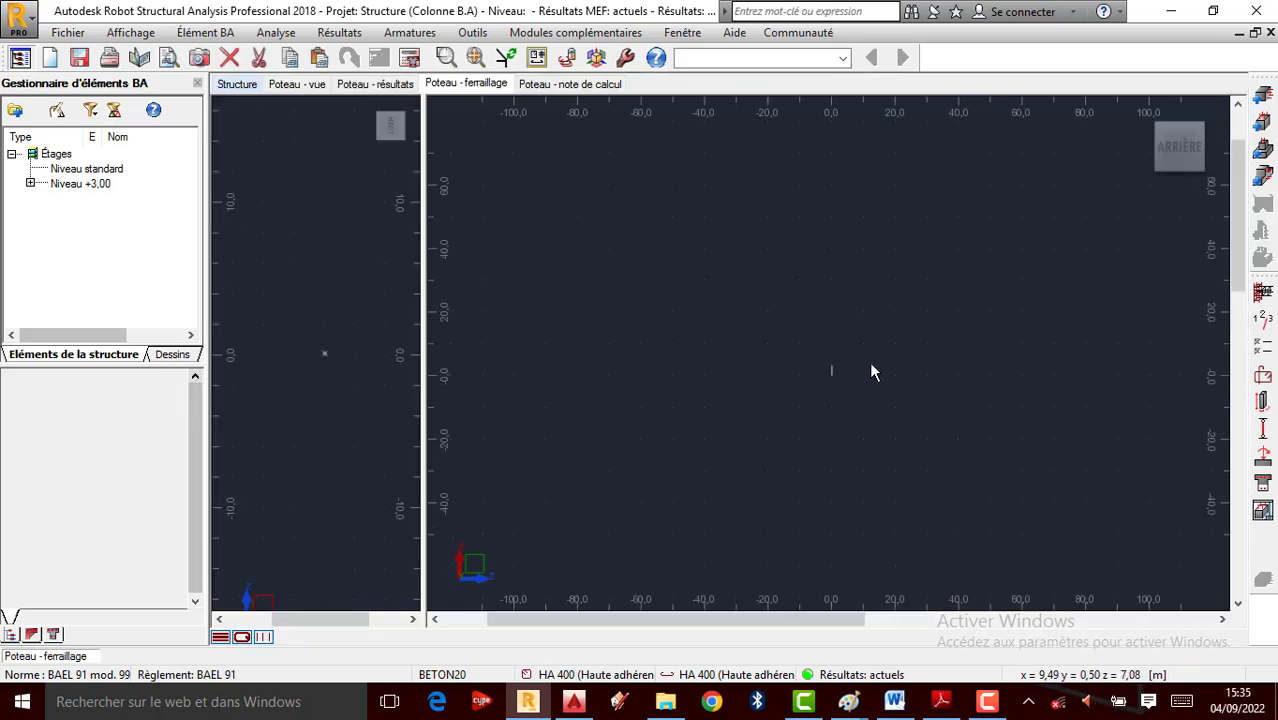
pyautogui.scroll(8, 807, 290)
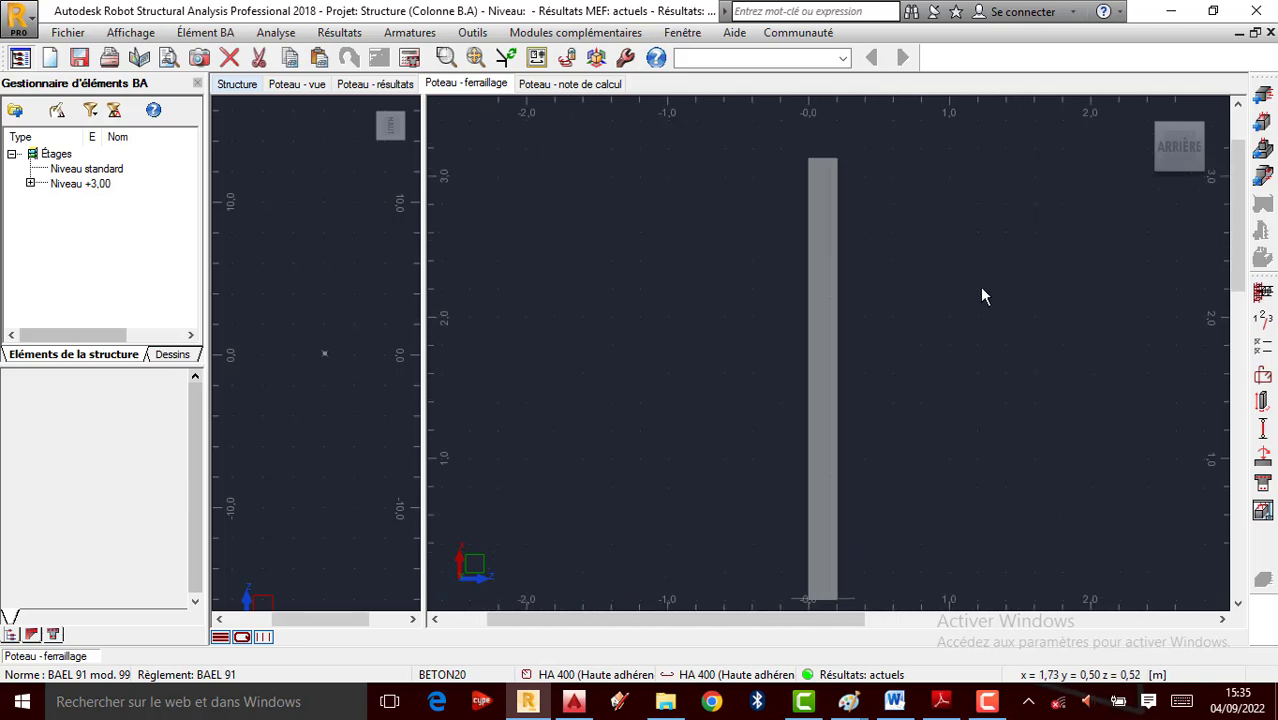
pyautogui.moveTo(1000, 215)
pyautogui.keyDown('shift'); pyautogui.mouseDown(button='middle')
pyautogui.moveTo(953, 224)
pyautogui.moveTo(842, 311)
pyautogui.moveTo(816, 351)
pyautogui.moveTo(819, 320)
pyautogui.moveTo(867, 386)
pyautogui.moveTo(947, 391)
pyautogui.moveTo(747, 357)
pyautogui.mouseUp(button='middle'); pyautogui.keyUp('shift')
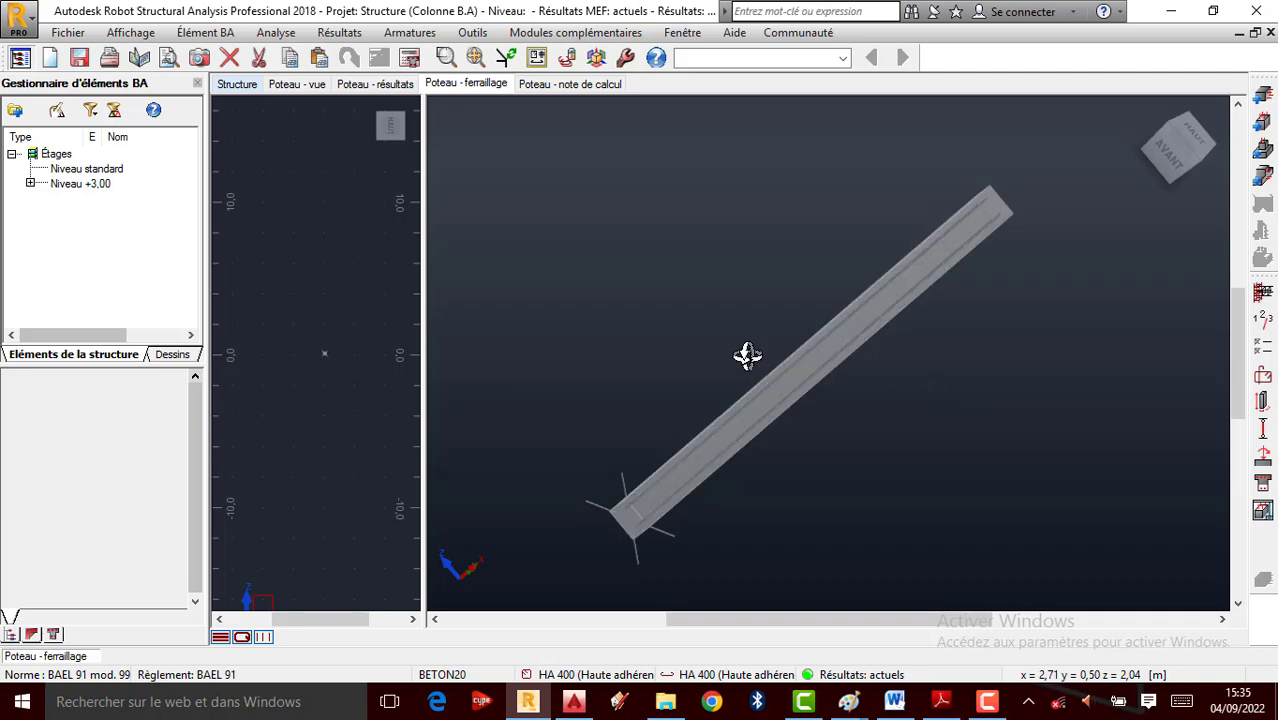
pyautogui.scroll(10, 315, 352)
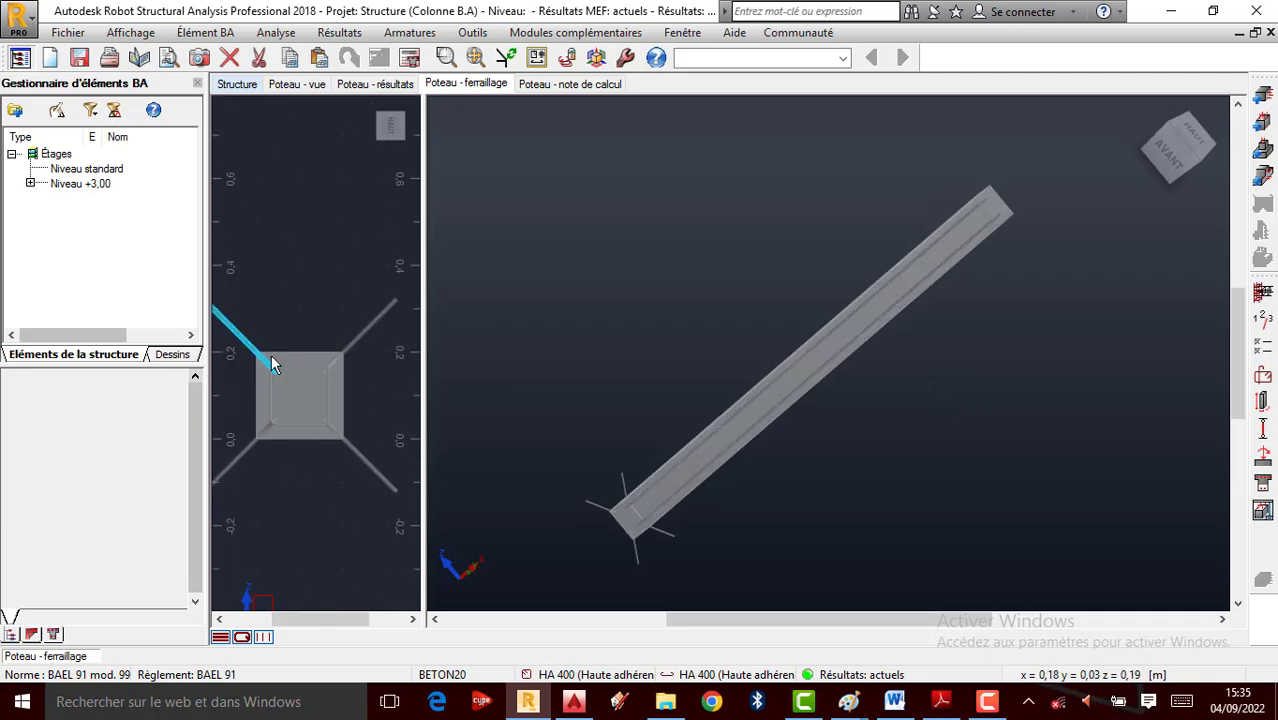
pyautogui.click(30, 184)
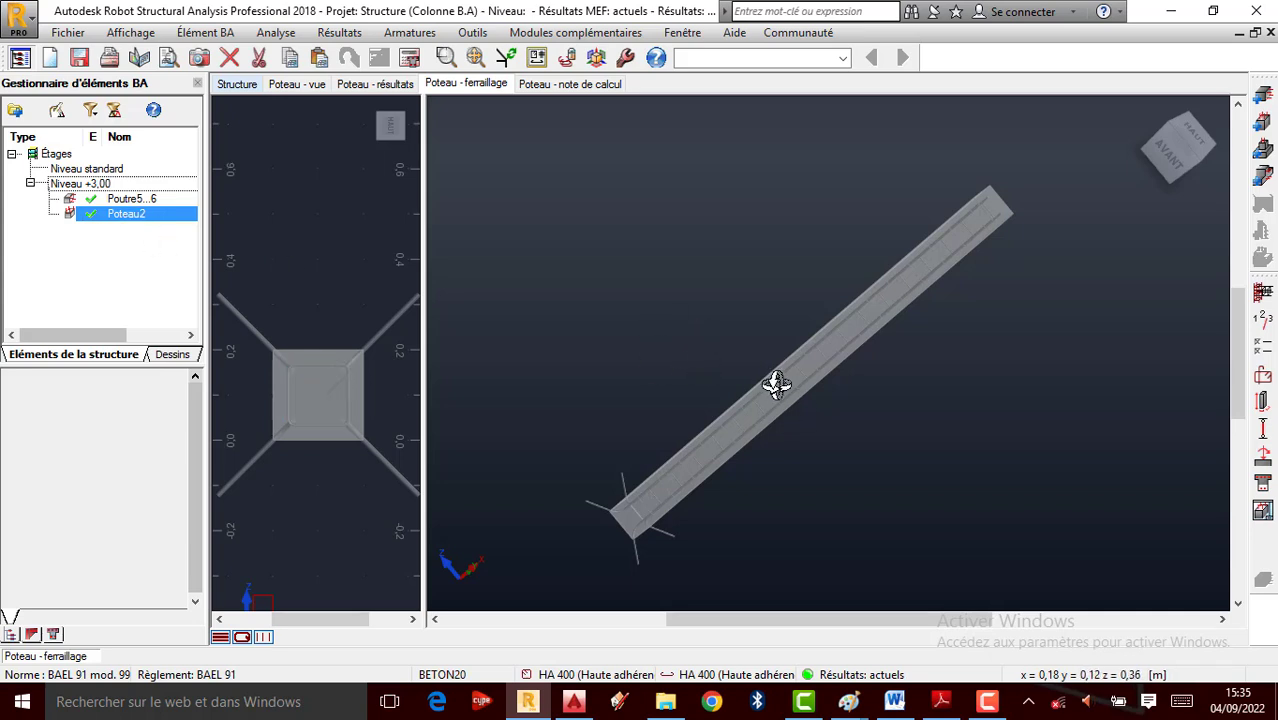
# Switch to beam Poutre5...6 and orbit its full-height 3D reinforcement view along both spans
pyautogui.click(136, 200)
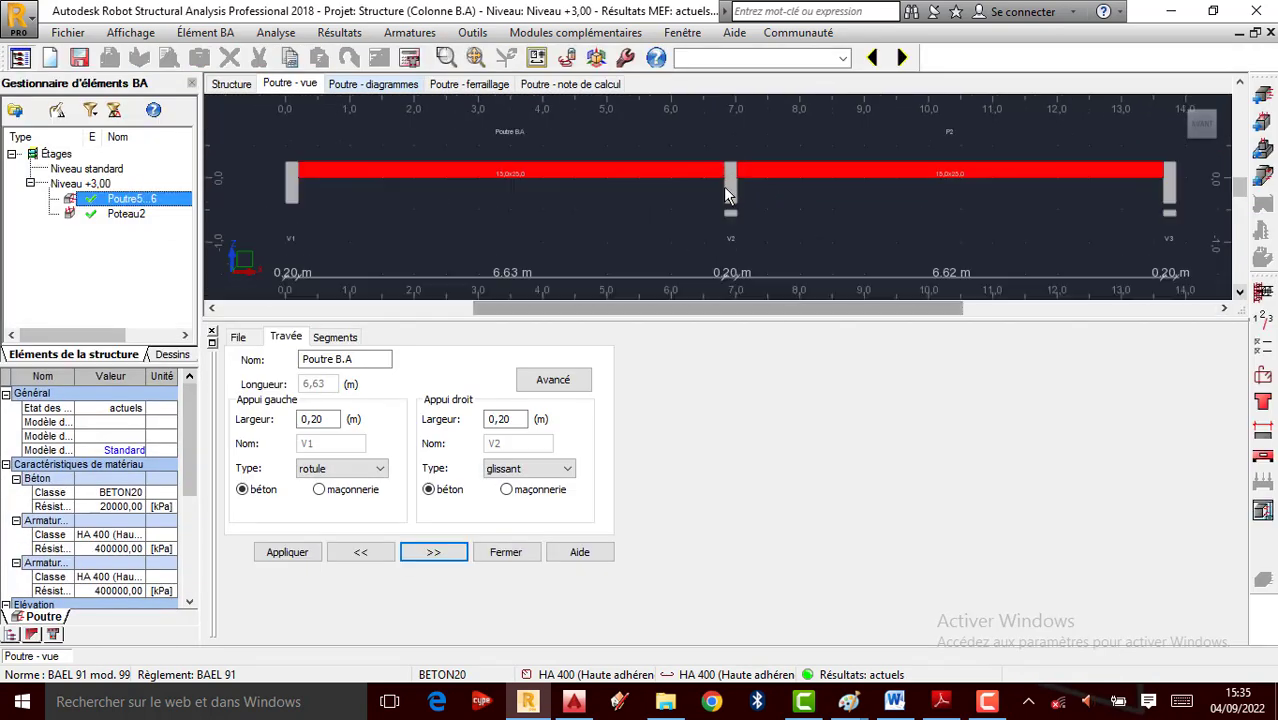
pyautogui.click(472, 86)
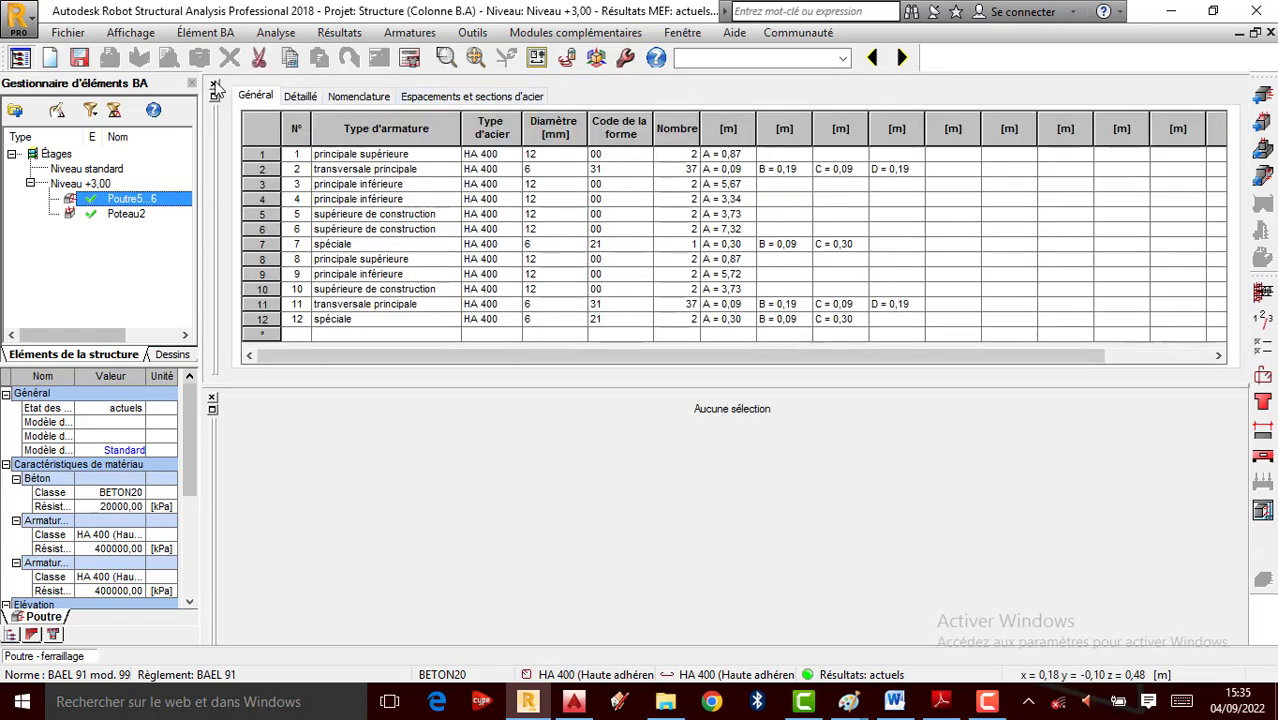
pyautogui.click(214, 86)
pyautogui.click(212, 350)
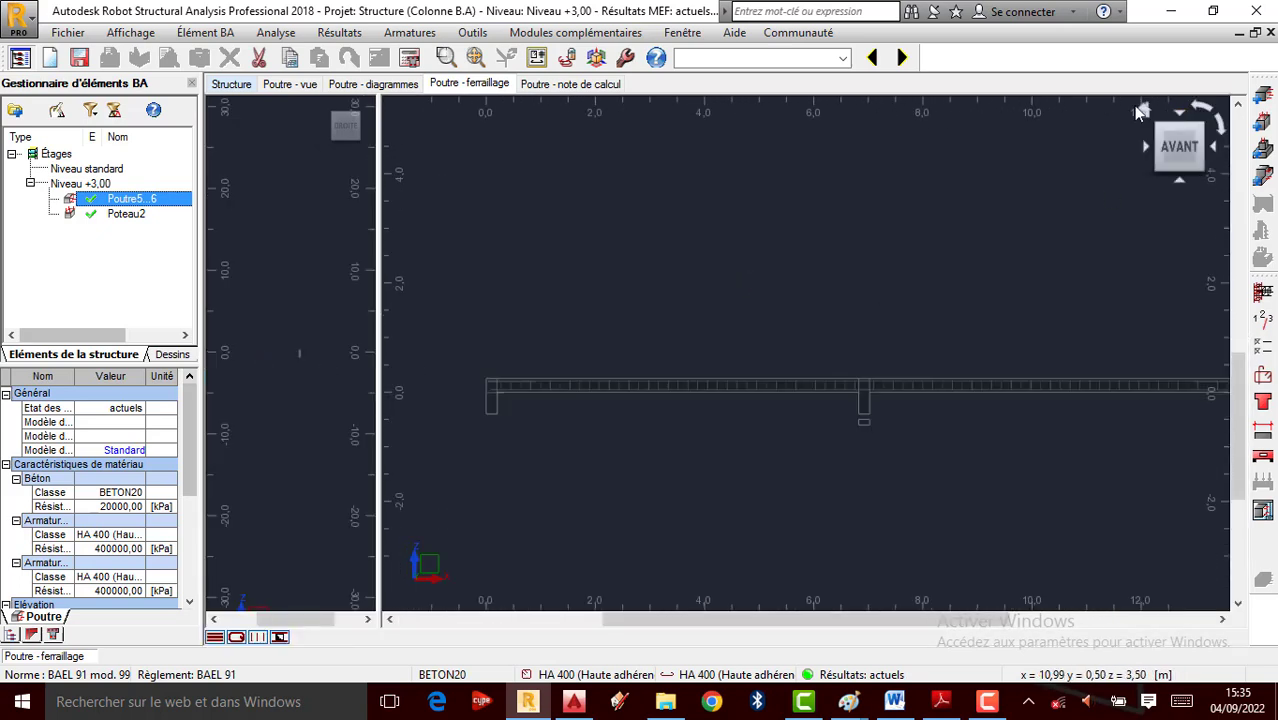
pyautogui.moveTo(1141, 125); pyautogui.dragTo(824, 339)
pyautogui.scroll(6, 824, 339)
pyautogui.scroll(6, 864, 337)
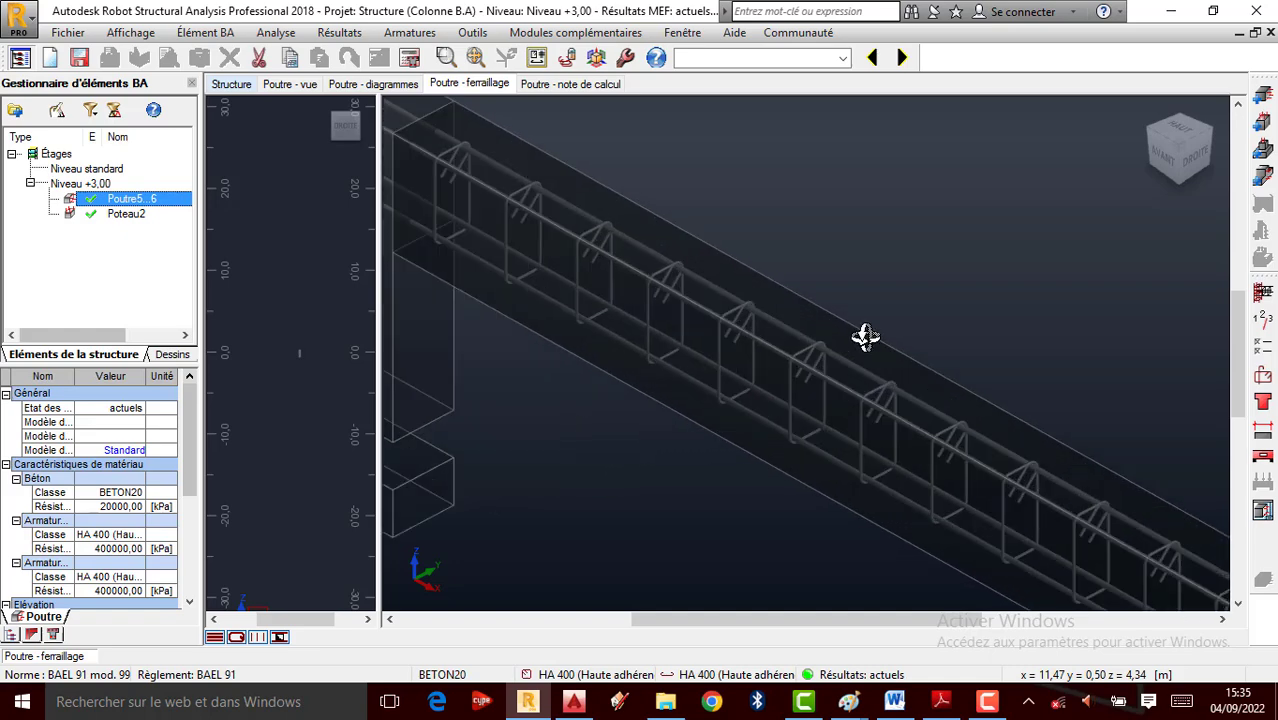
pyautogui.scroll(2, 813, 333)
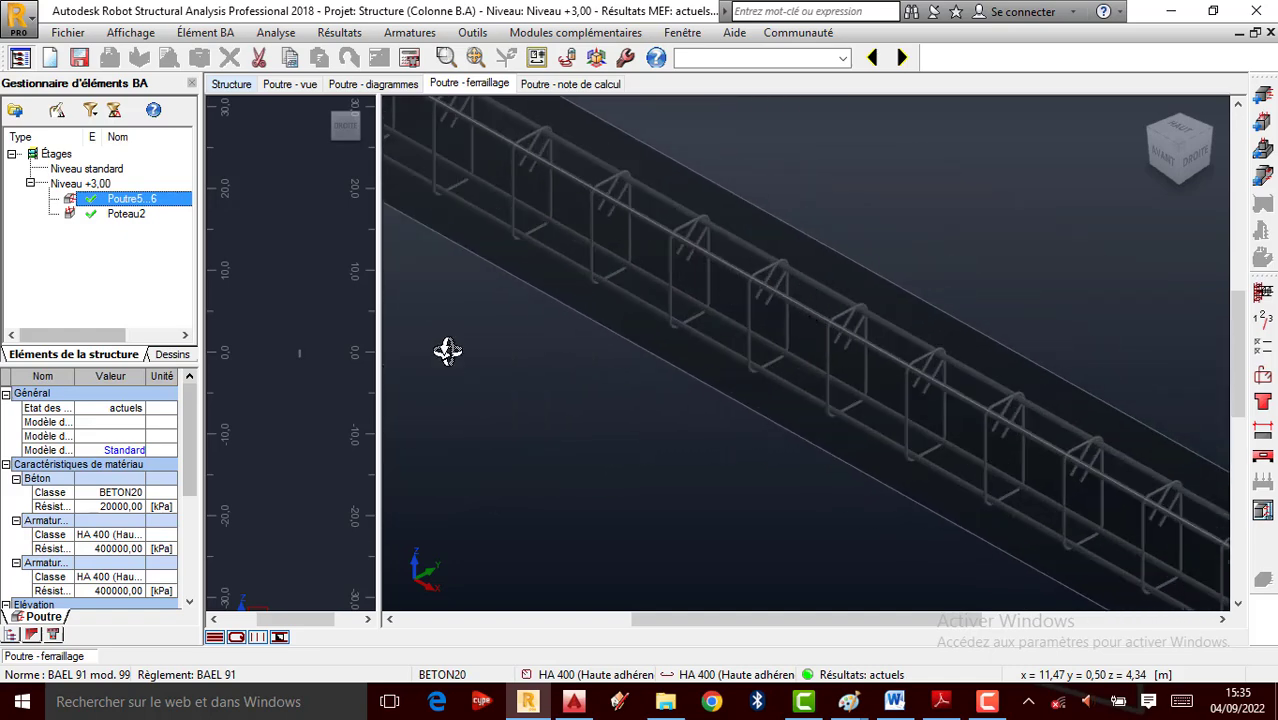
pyautogui.scroll(6, 243, 335)
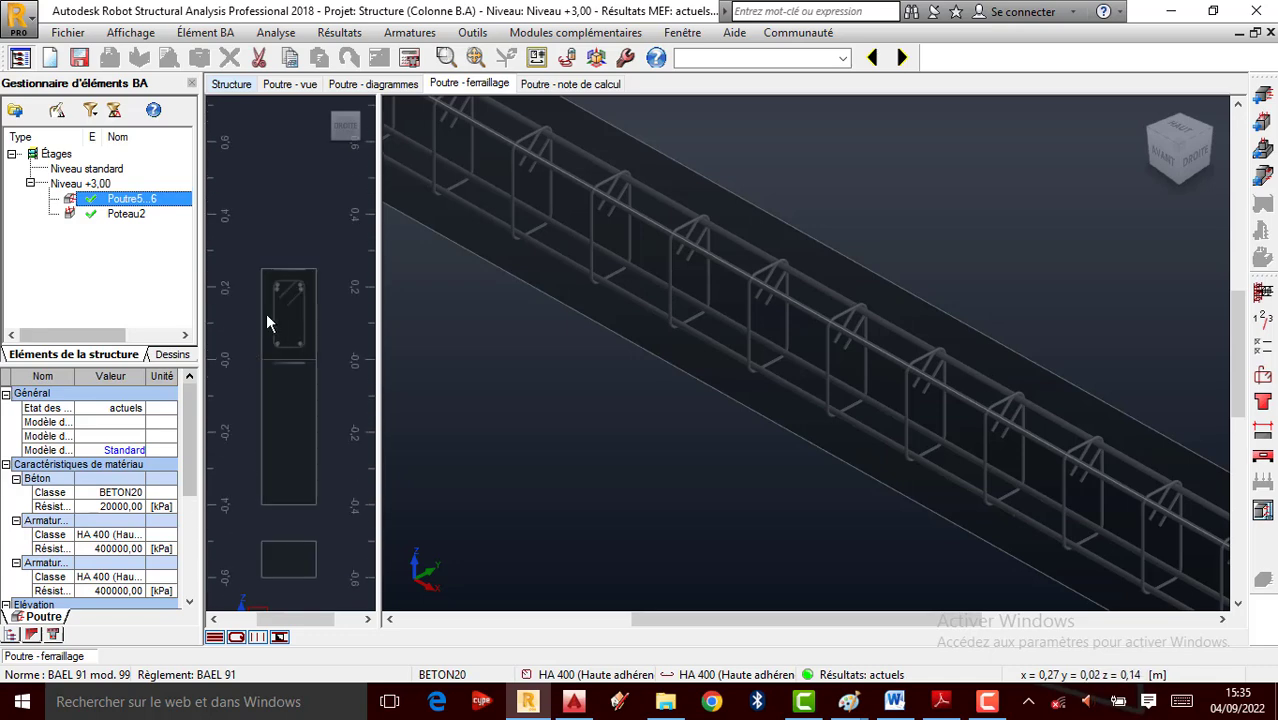
pyautogui.moveTo(725, 222); pyautogui.dragTo(856, 206, button='middle')
pyautogui.scroll(-2, 830, 262)
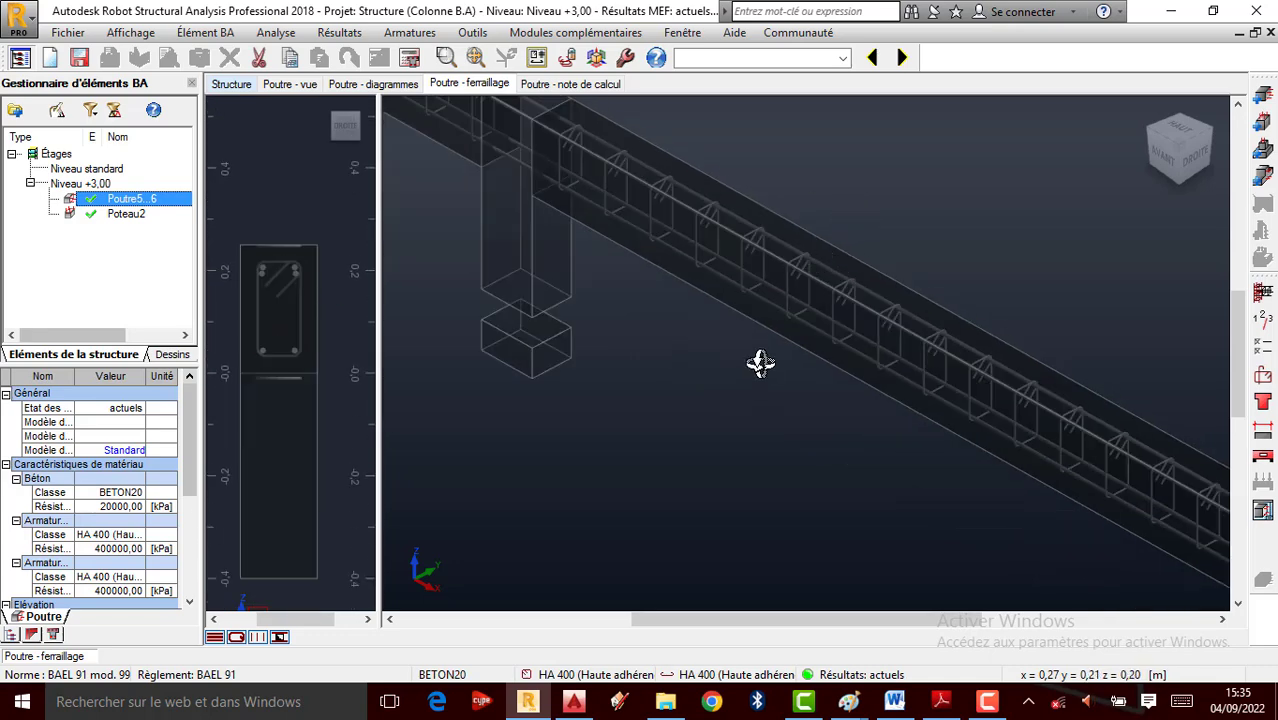
pyautogui.scroll(4, 762, 362)
pyautogui.scroll(-3, 799, 371)
pyautogui.scroll(3, 890, 196)
# Check the beam's calculation note and moment diagrams, then return to its 3D reinforcement model
pyautogui.click(535, 84)
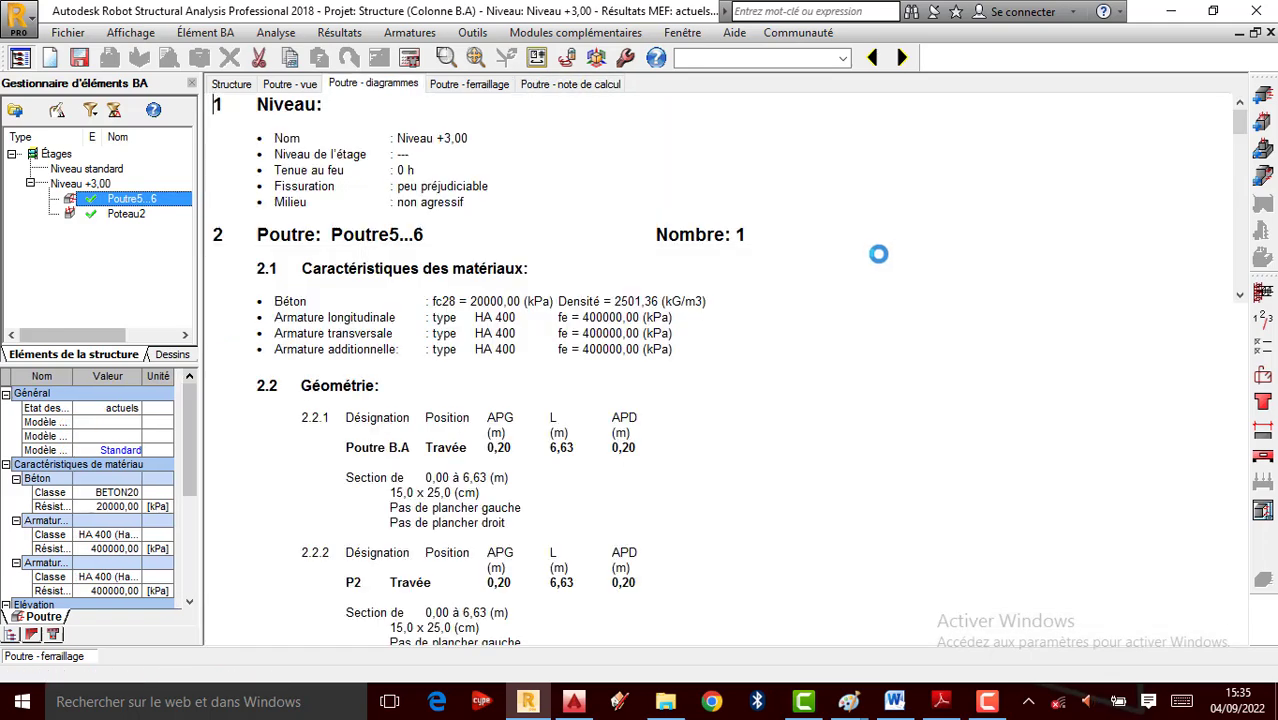
pyautogui.click(373, 84)
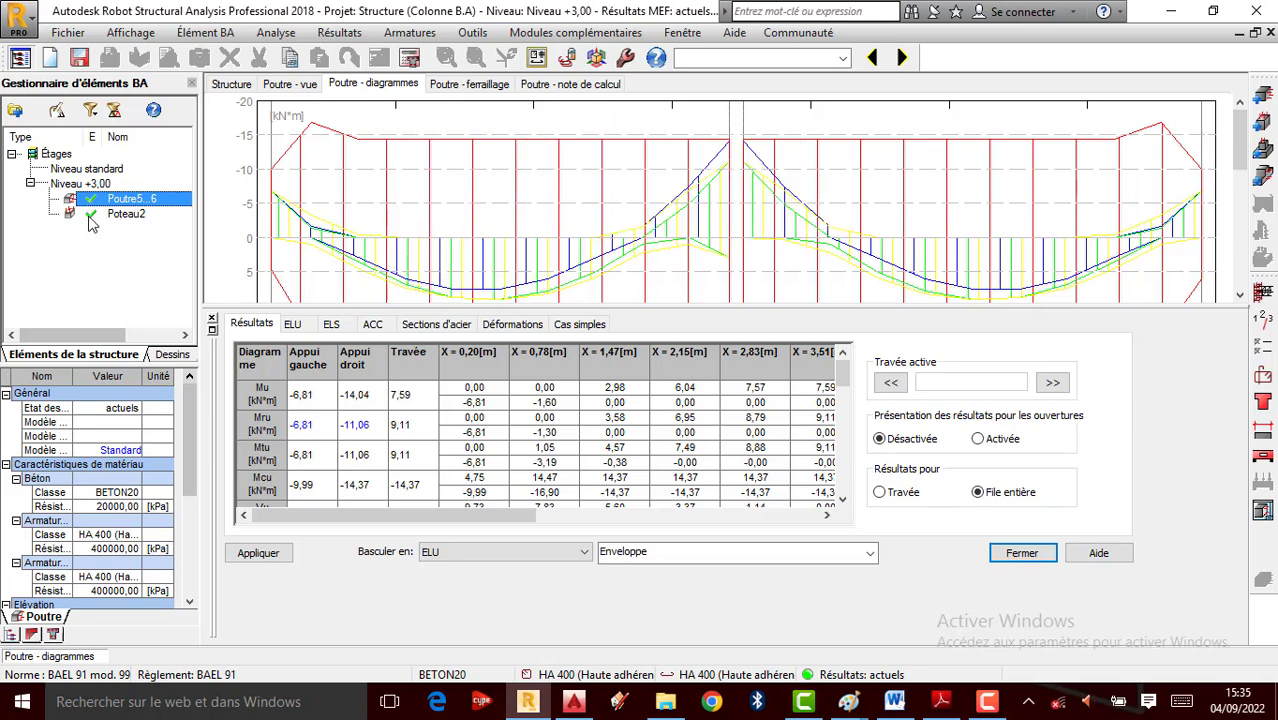
pyautogui.click(476, 84)
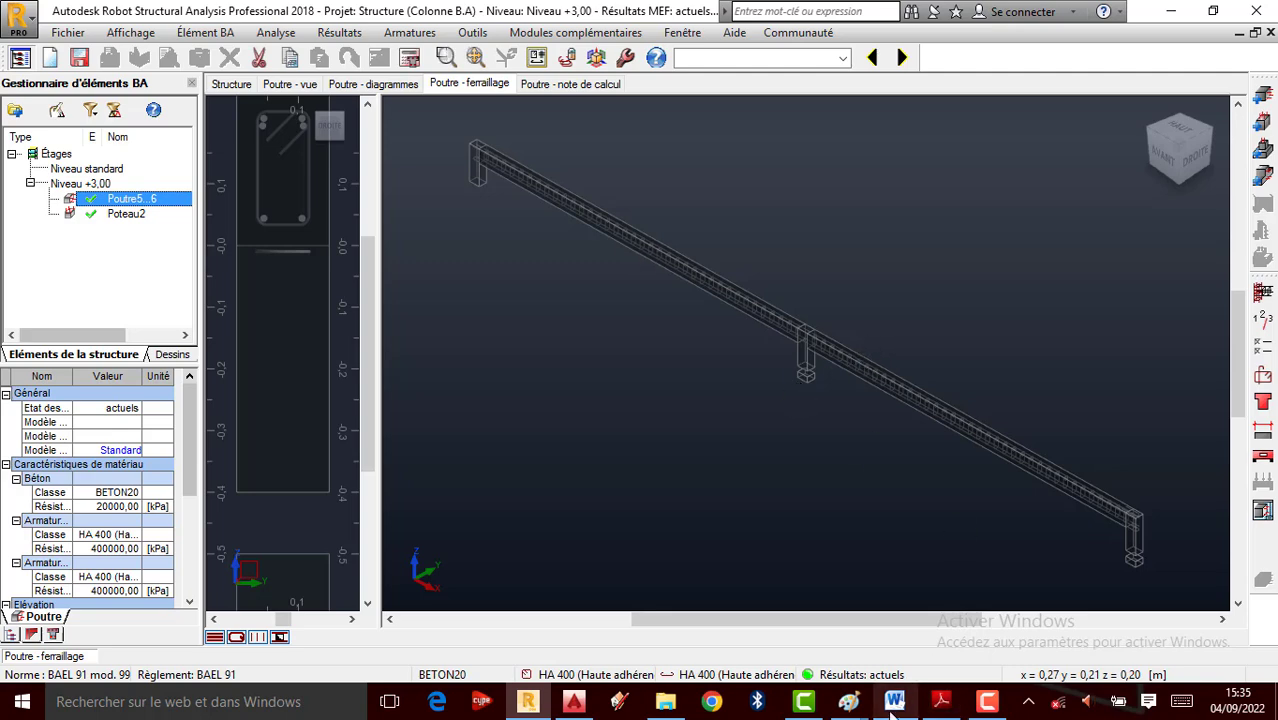
pyautogui.moveTo(848, 701)
pyautogui.click(730, 621)
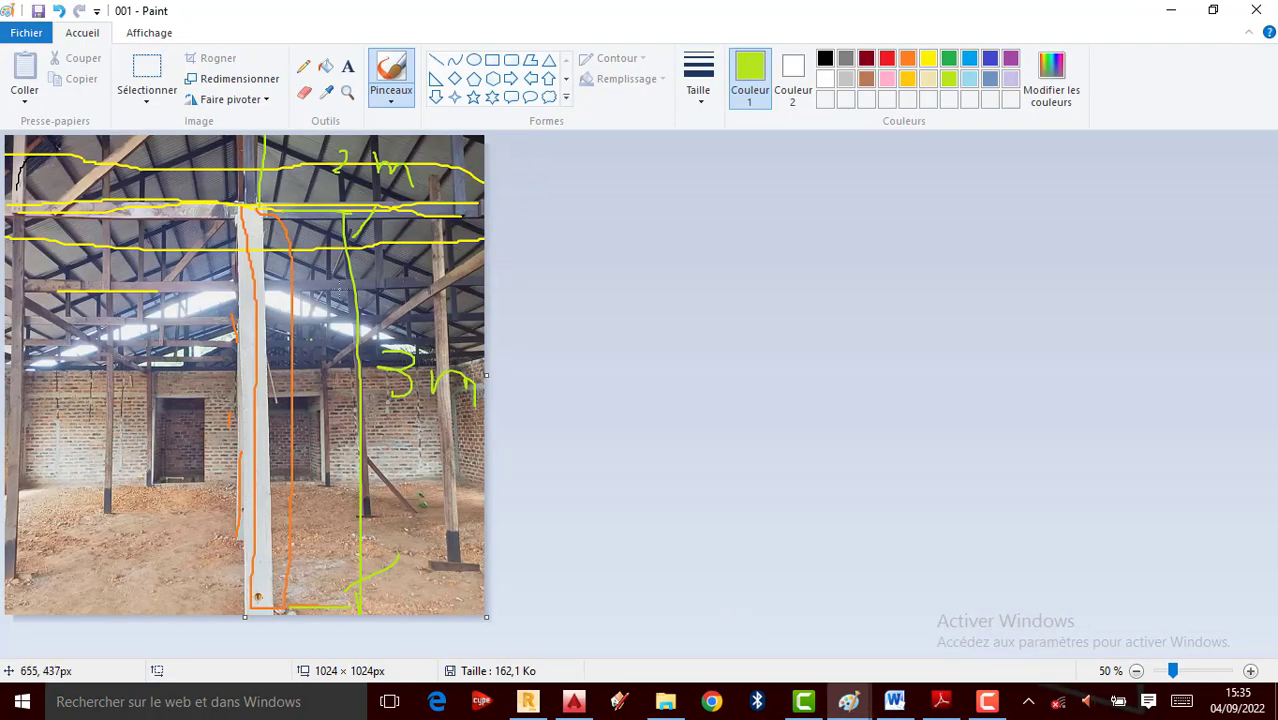
pyautogui.click(1171, 10)
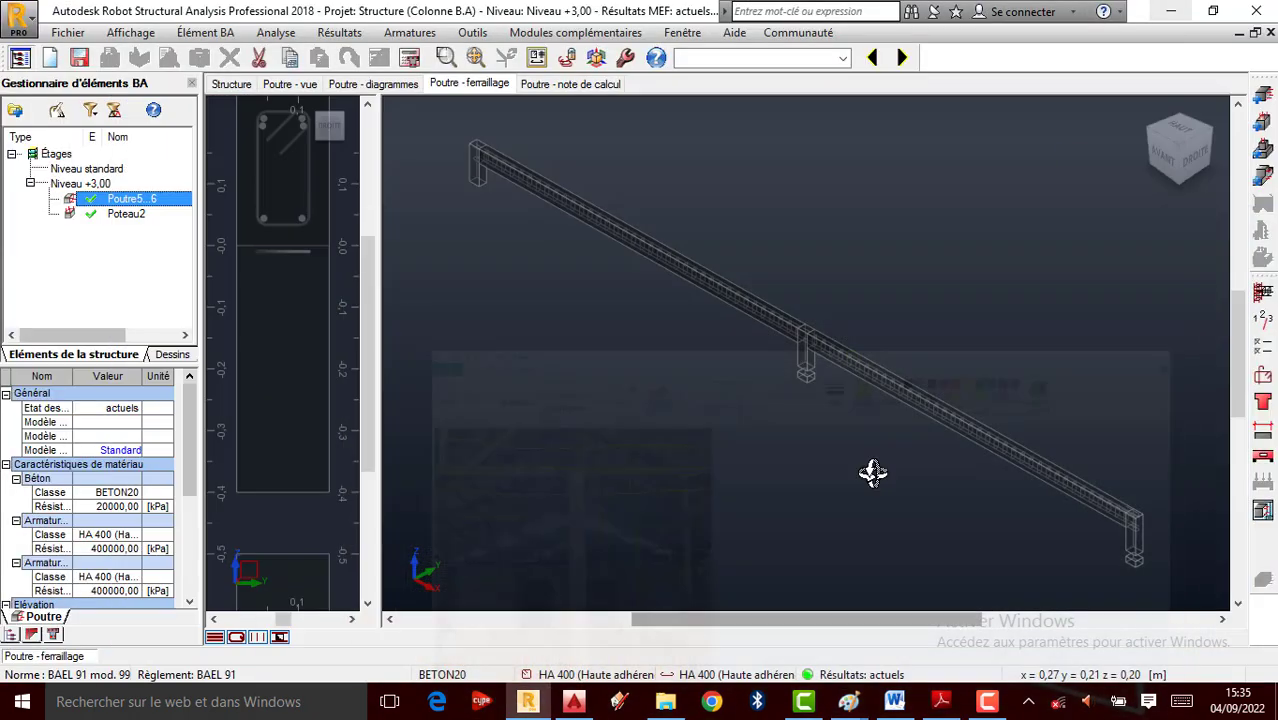
pyautogui.scroll(1, 845, 470)
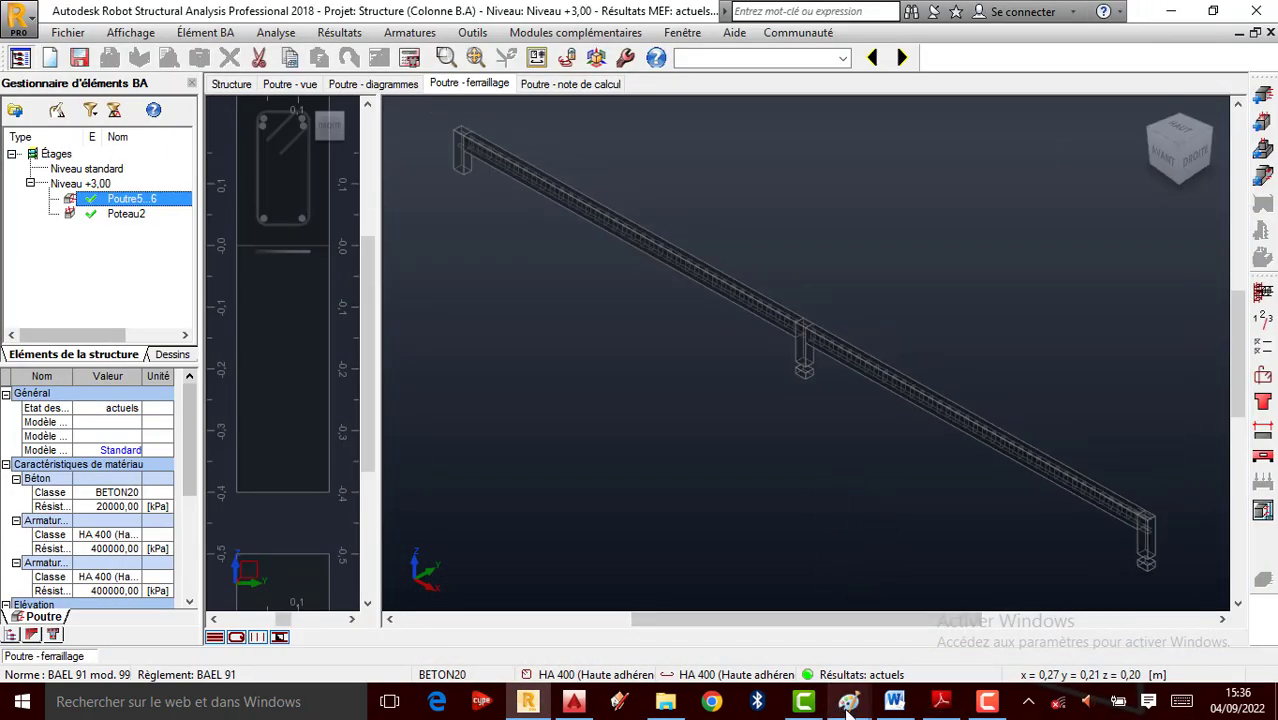
pyautogui.moveTo(848, 702)
pyautogui.click(922, 650)
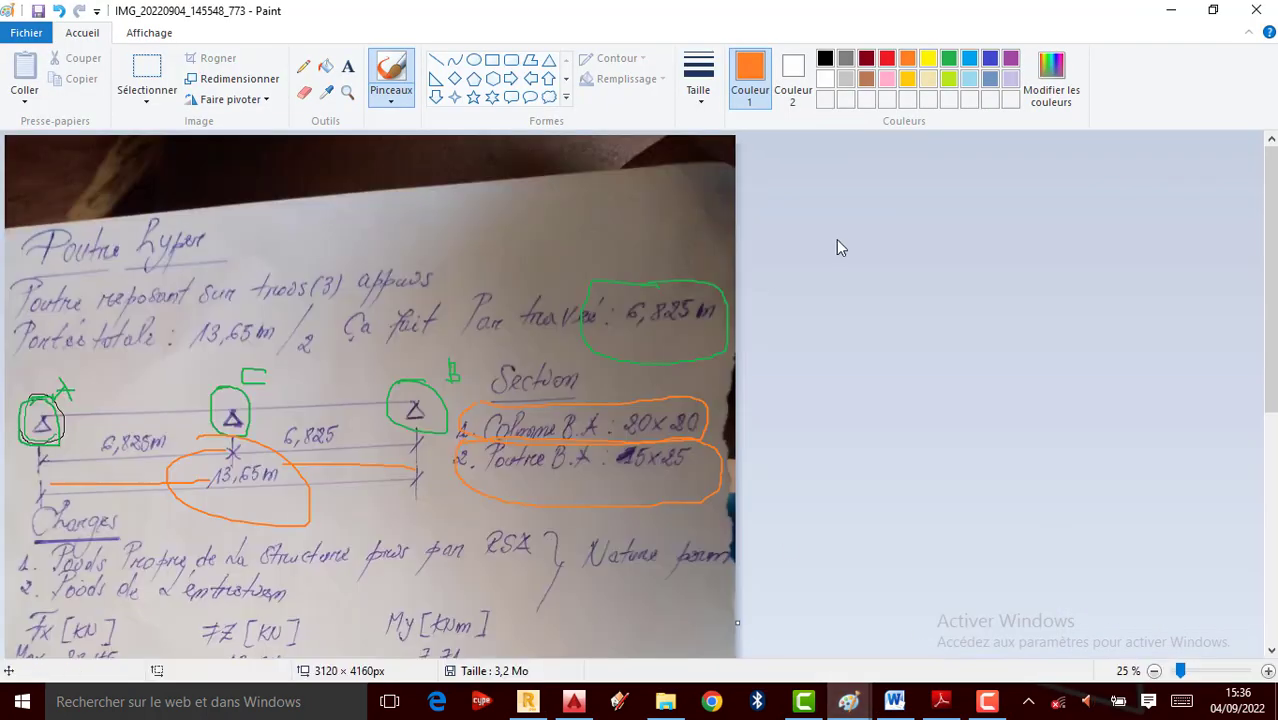
pyautogui.click(1174, 10)
pyautogui.scroll(-2, 699, 310)
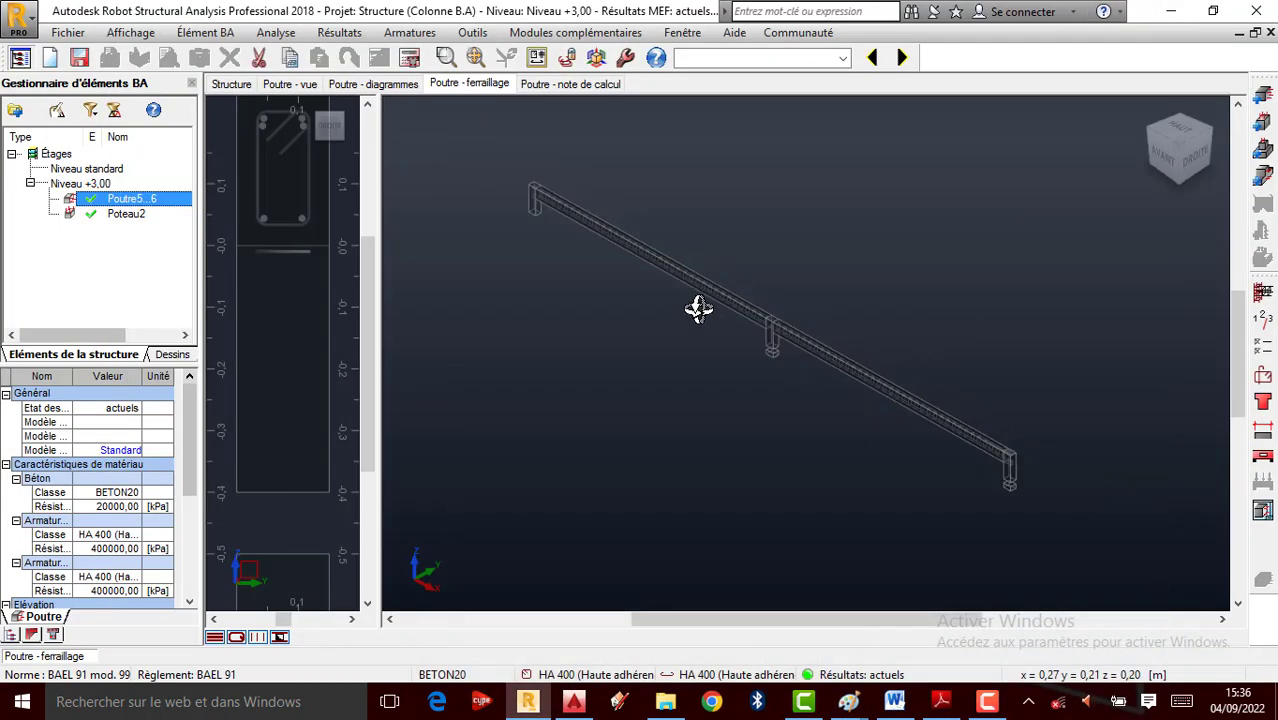
pyautogui.scroll(2, 752, 310)
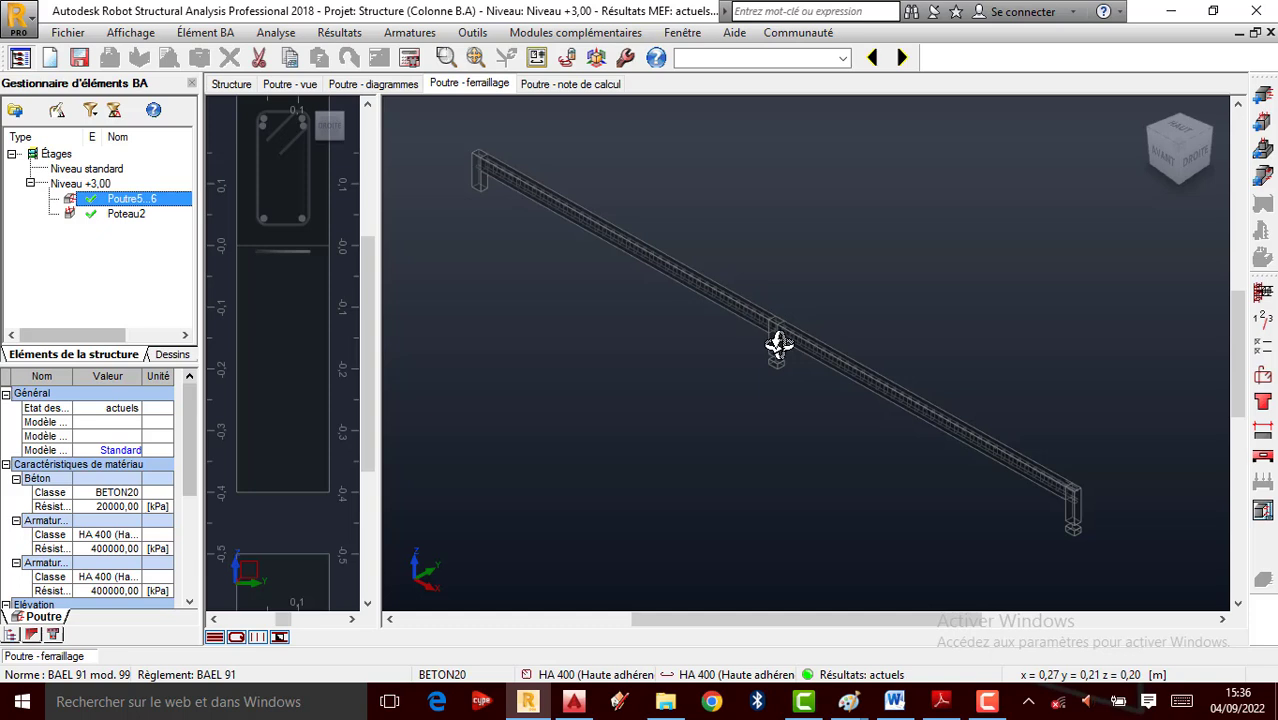
pyautogui.scroll(1, 748, 318)
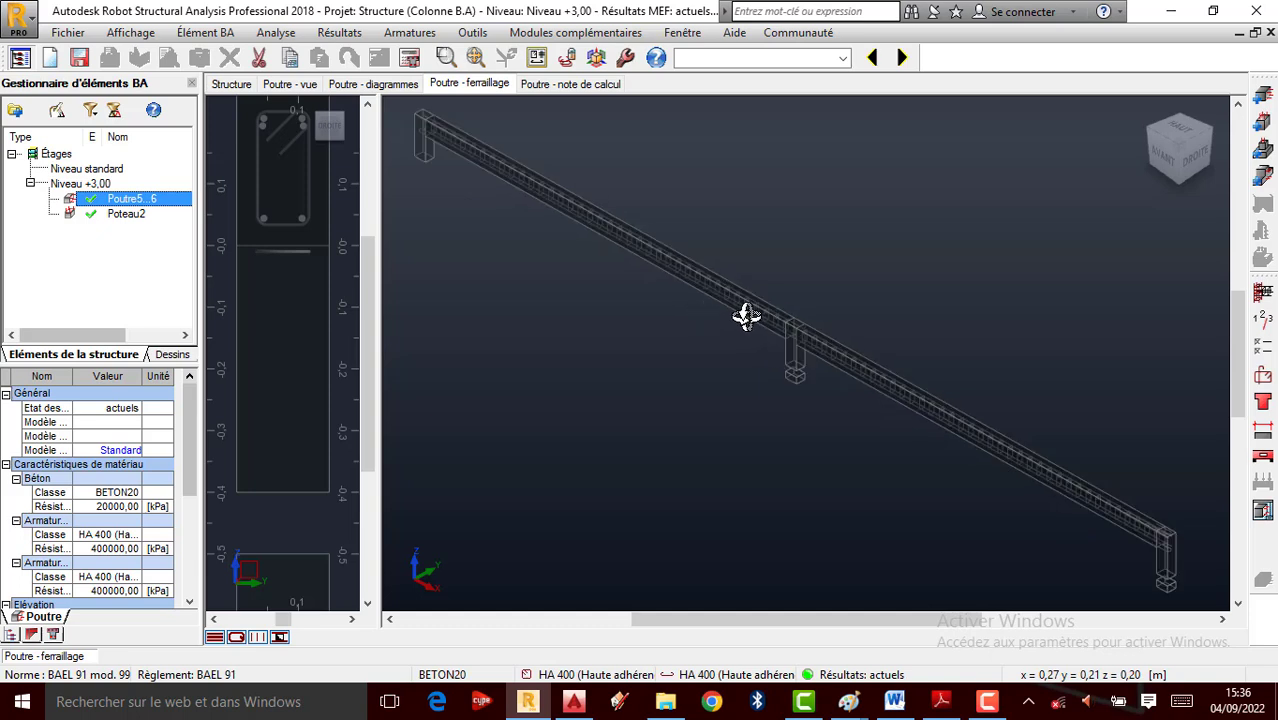
pyautogui.scroll(-1, 650, 298)
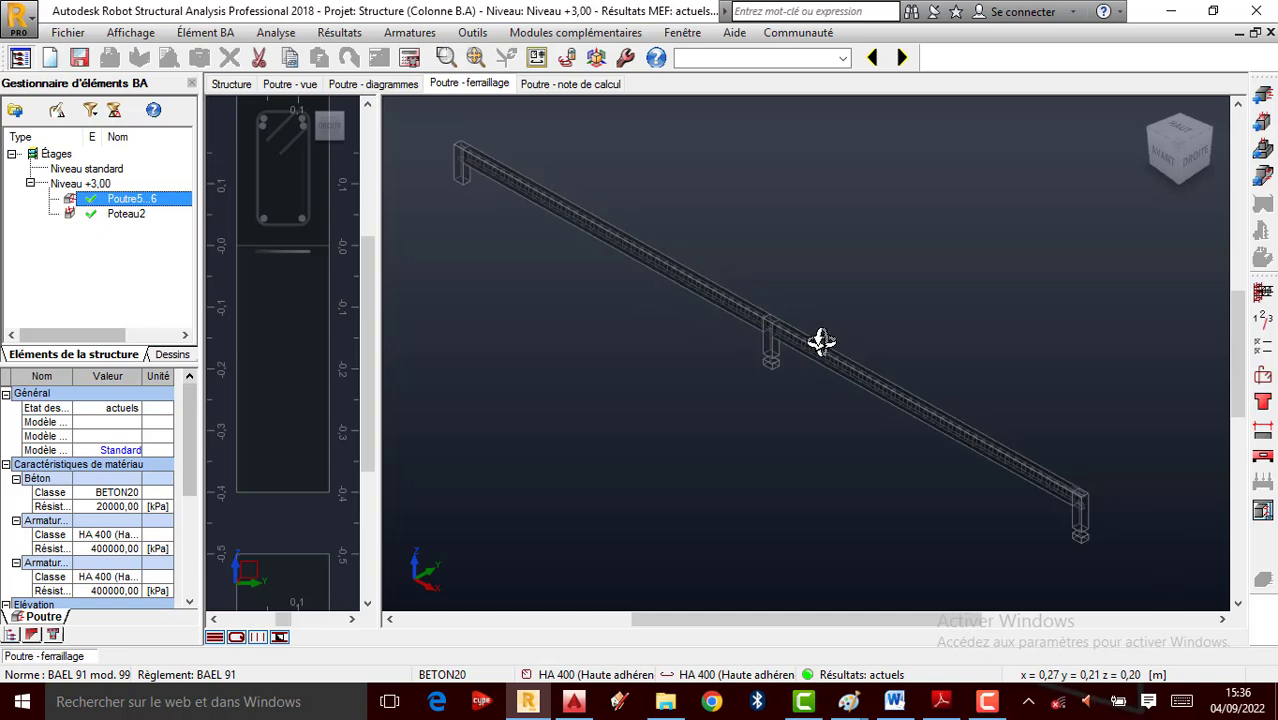
pyautogui.scroll(1, 776, 346)
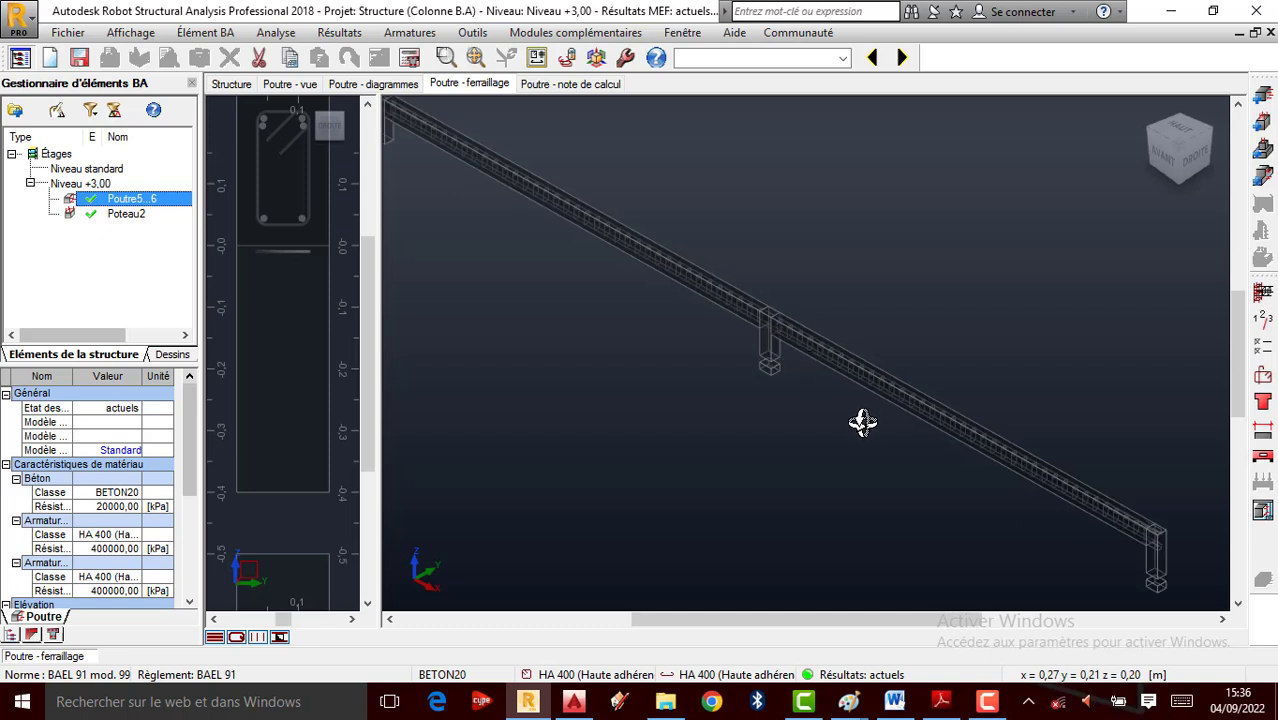
pyautogui.scroll(-1, 848, 417)
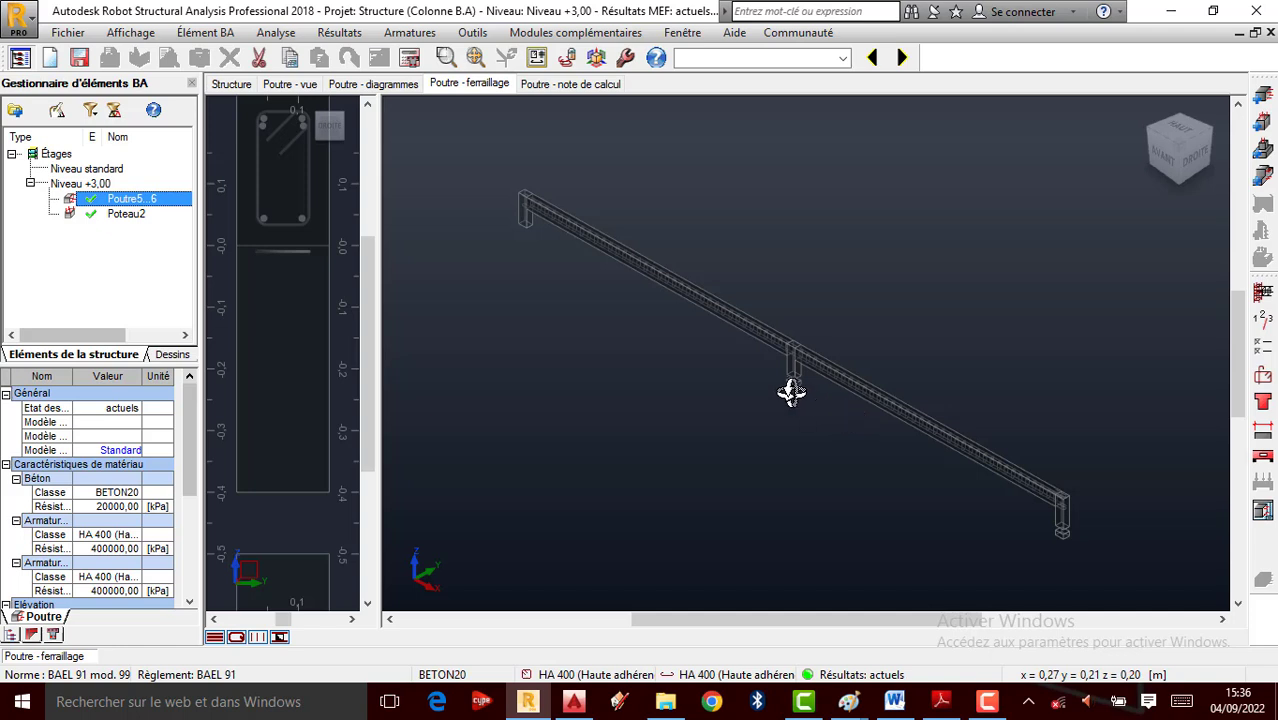
pyautogui.scroll(2, 807, 377)
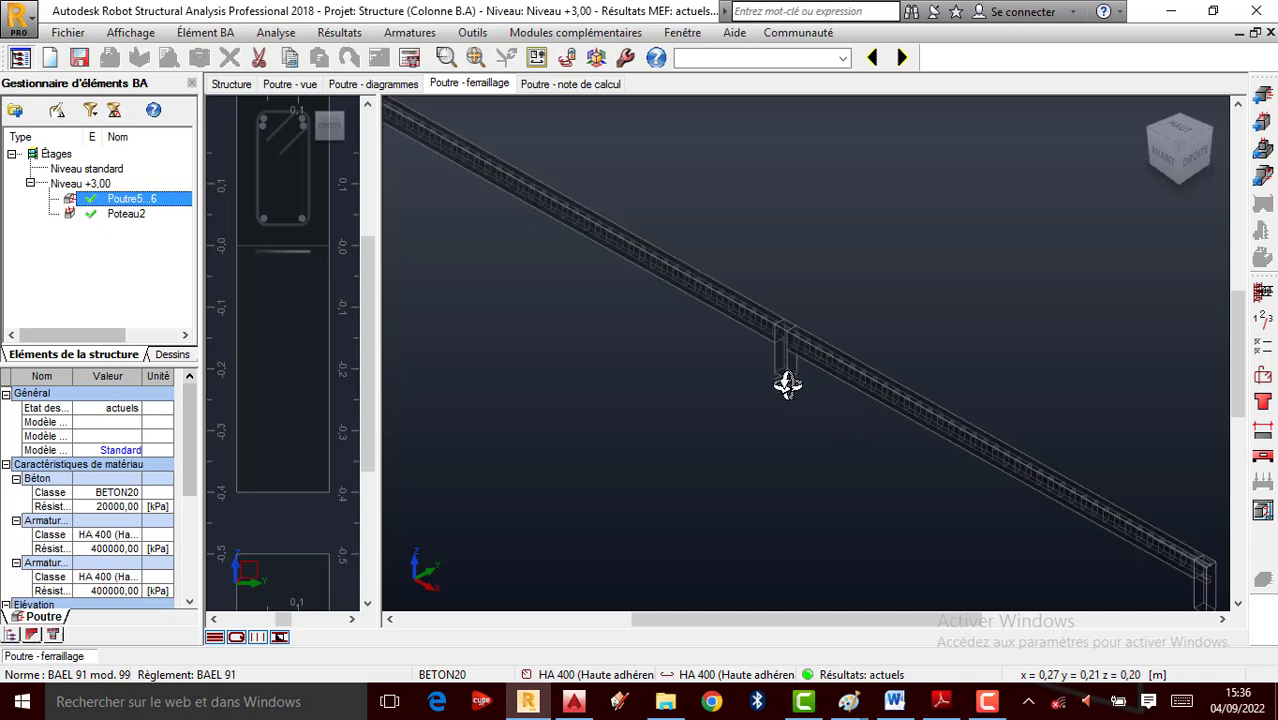
pyautogui.scroll(-1, 787, 382)
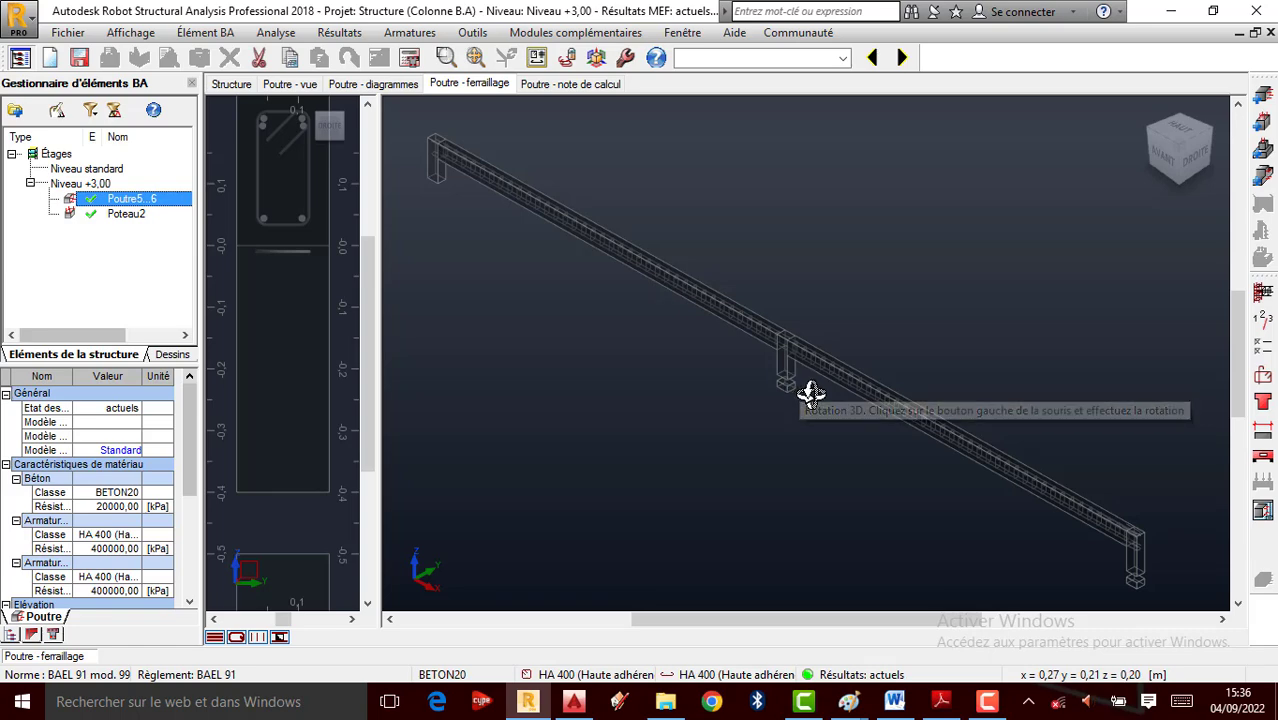
pyautogui.scroll(1, 785, 351)
pyautogui.scroll(-2, 786, 353)
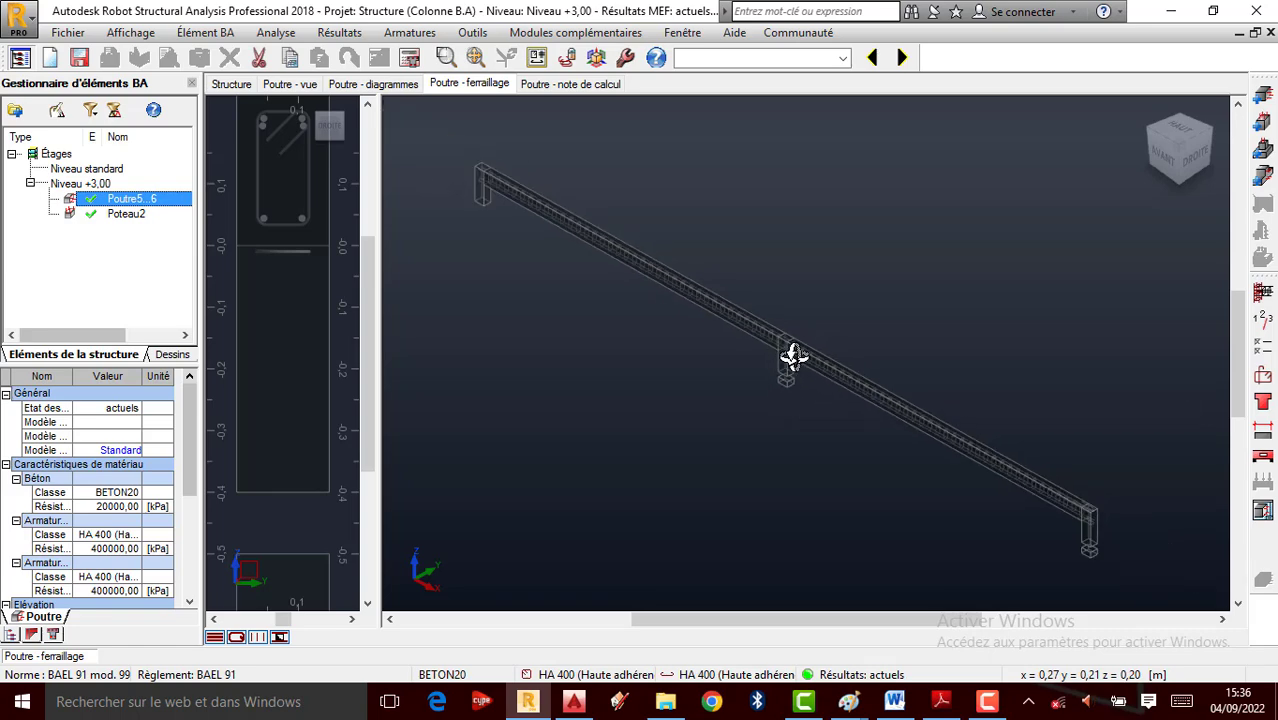
pyautogui.scroll(1, 795, 350)
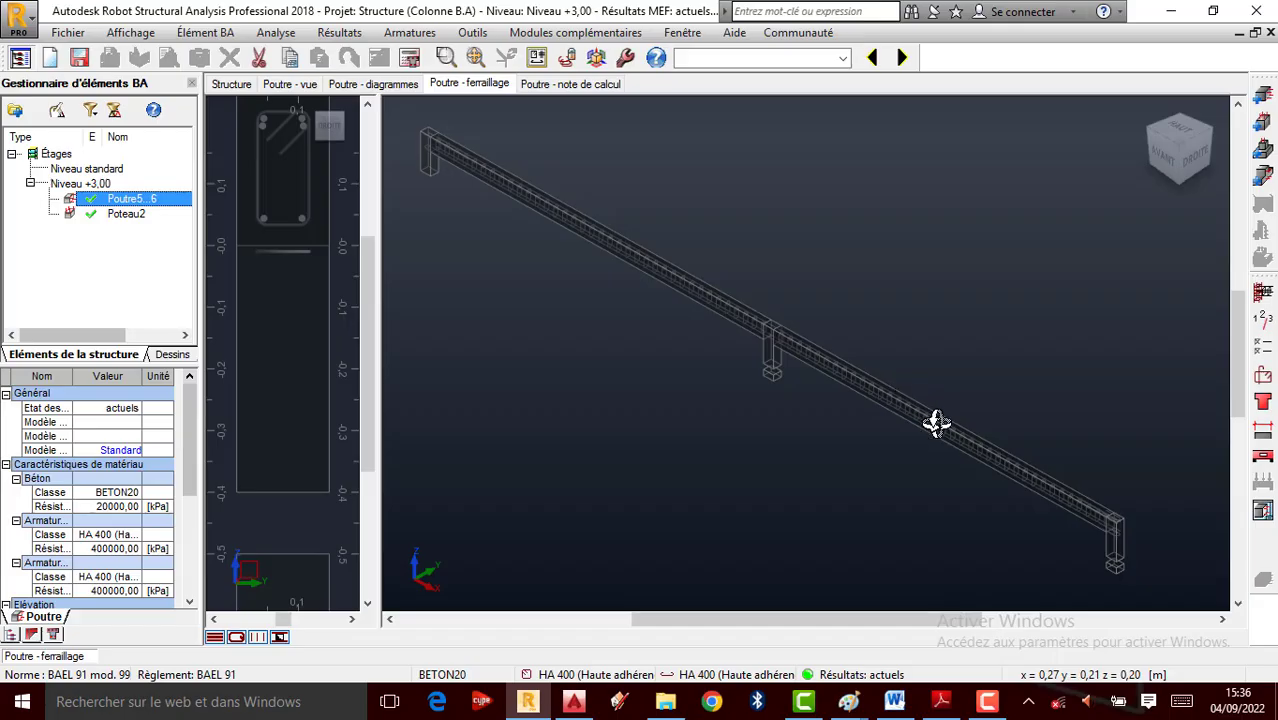
# Zoom in on Poutre5...6's closely spaced stirrups and continuous longitudinal bars, then end the recording
pyautogui.scroll(3, 932, 418)
pyautogui.scroll(2, 777, 313)
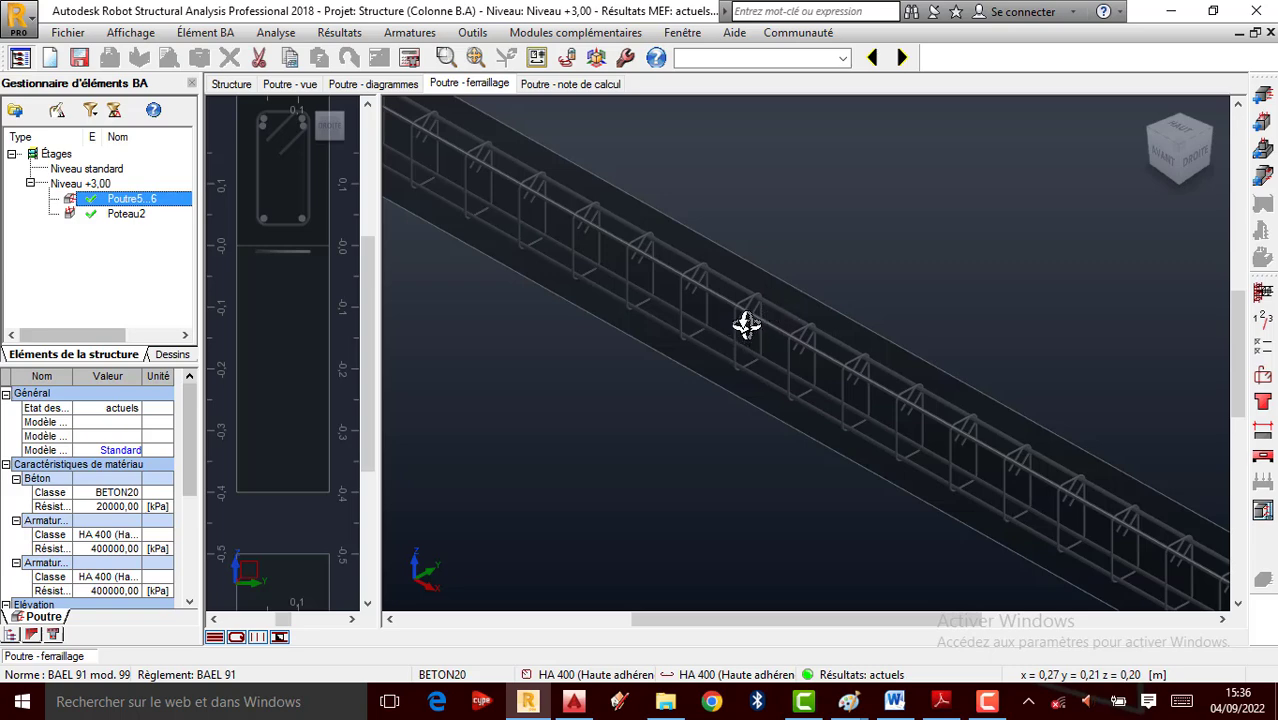
pyautogui.scroll(-1, 746, 324)
pyautogui.scroll(-1, 873, 357)
pyautogui.scroll(-1, 822, 345)
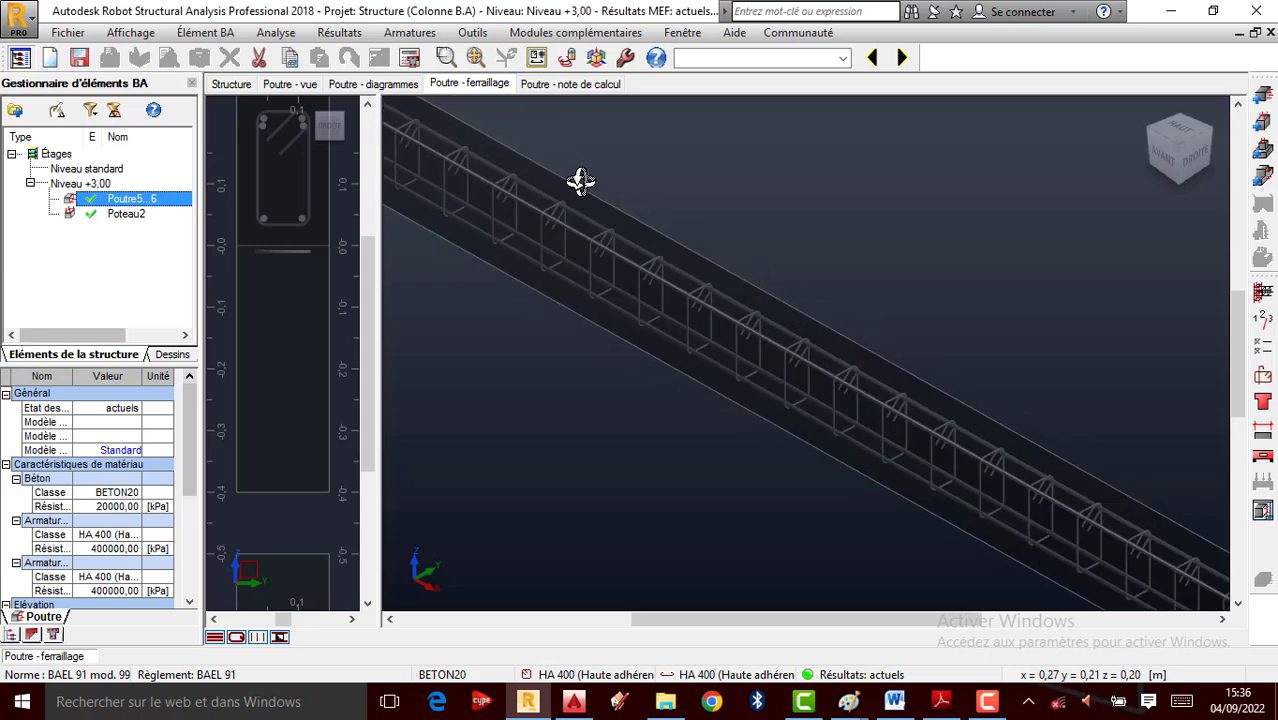
pyautogui.scroll(-2, 799, 277)
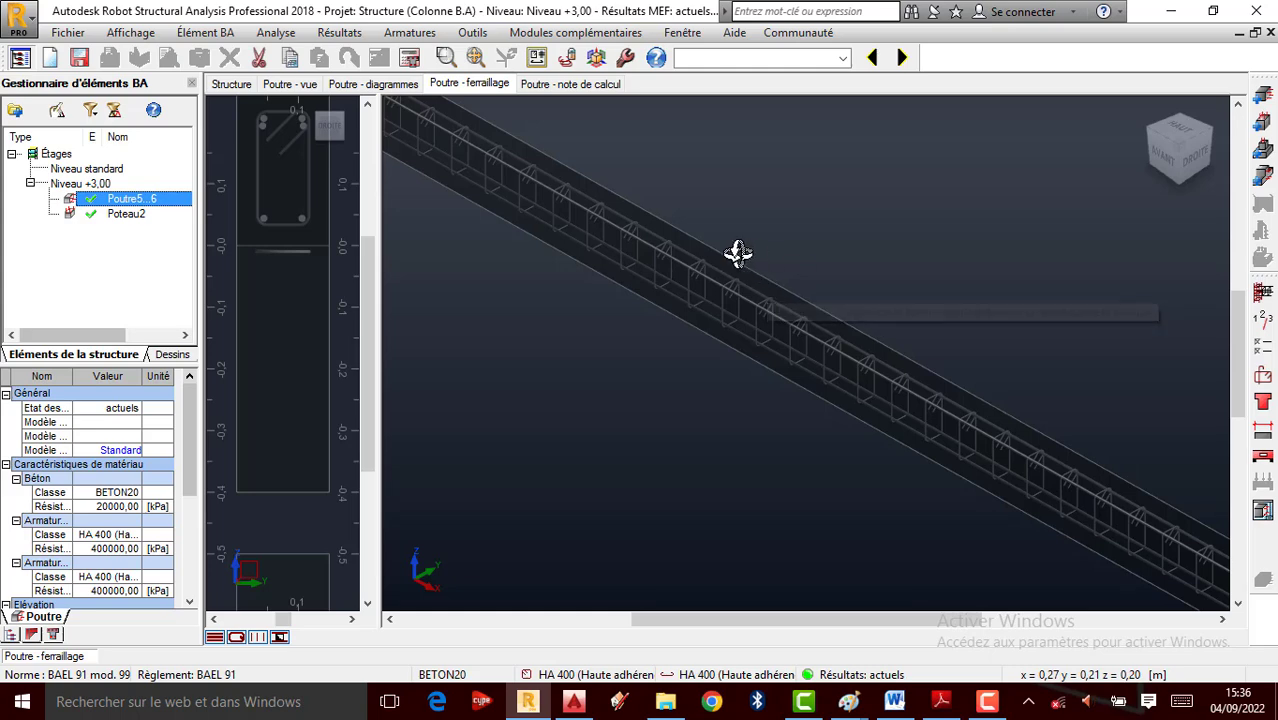
pyautogui.scroll(1, 884, 454)
pyautogui.scroll(-2, 769, 487)
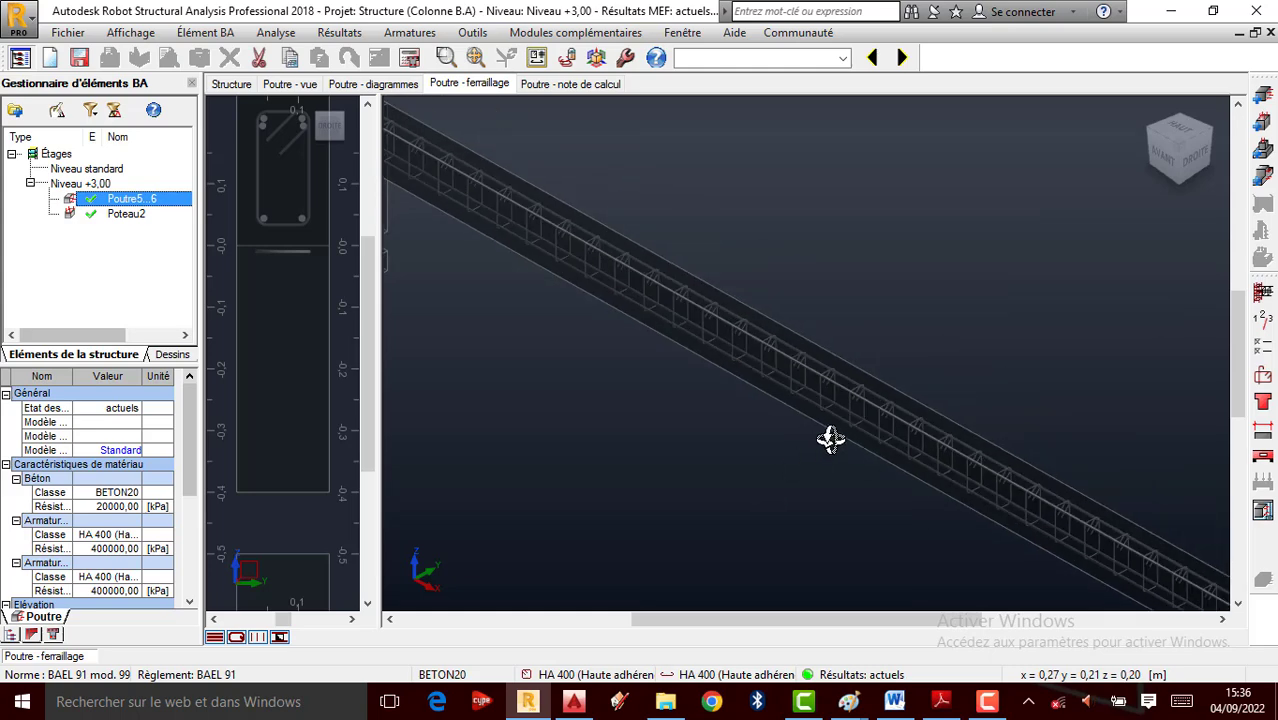
pyautogui.scroll(2, 835, 432)
pyautogui.click(998, 706)
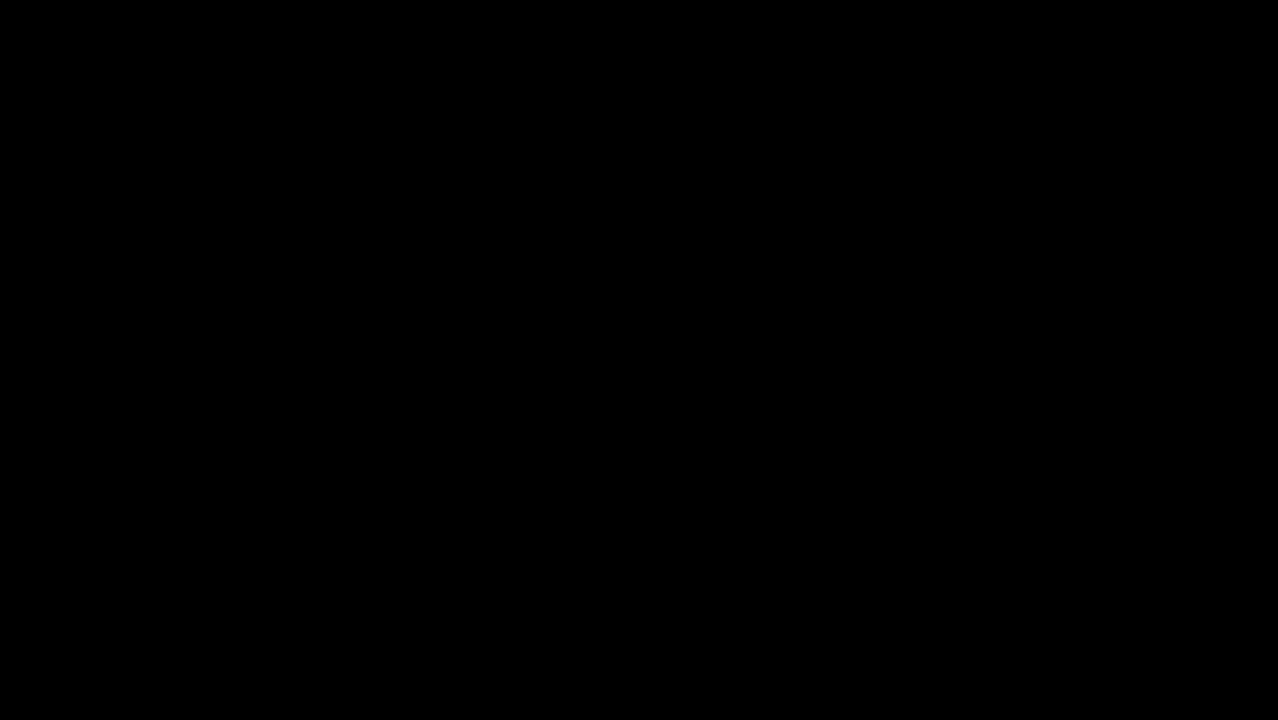